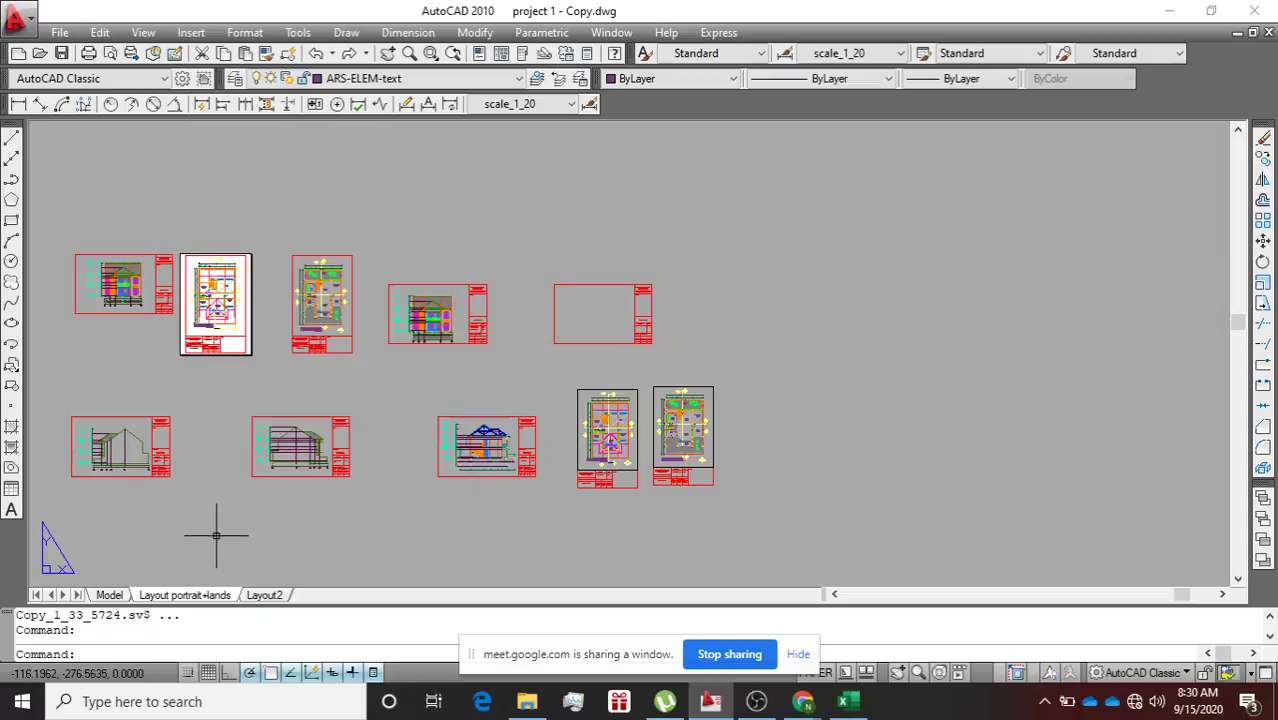
Switch to model space and examine the elevations, the floor plans and the dimensions above the ground-floor plan.
{"action": "left_click", "coordinate": [111, 595]}
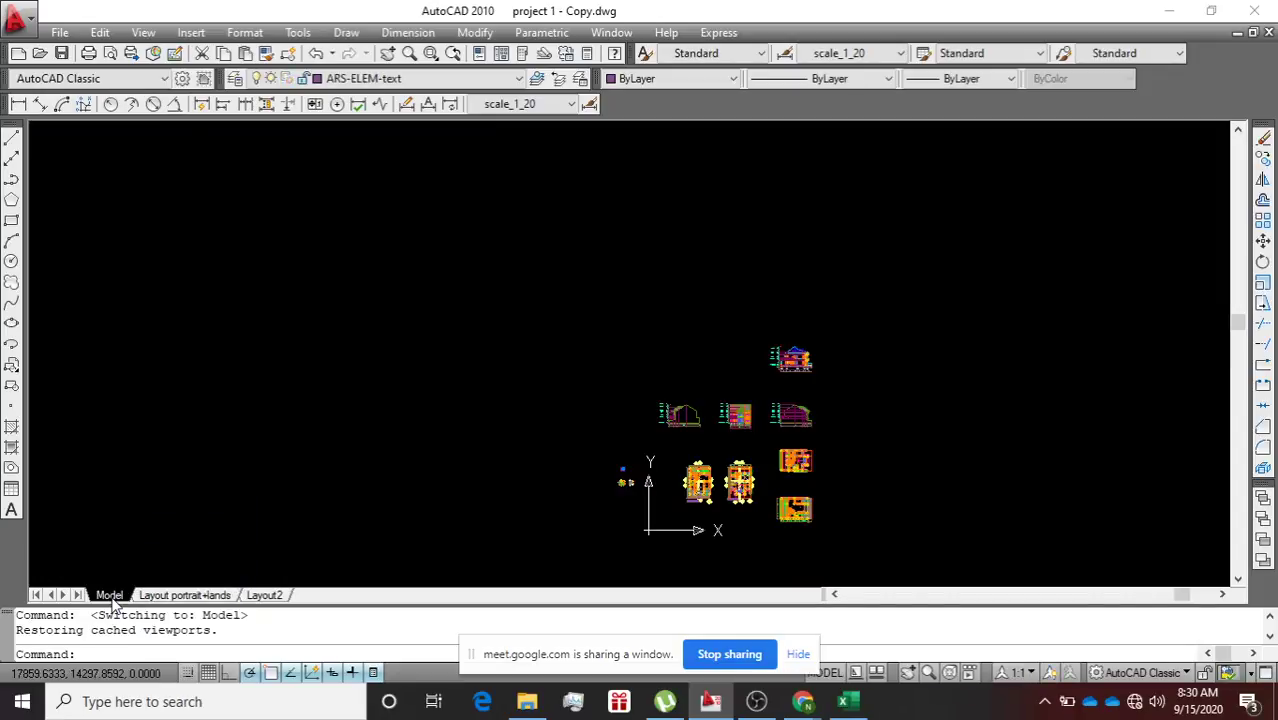
{"action": "scroll", "coordinate": [720, 478], "scroll_direction": "up", "scroll_amount": 2}
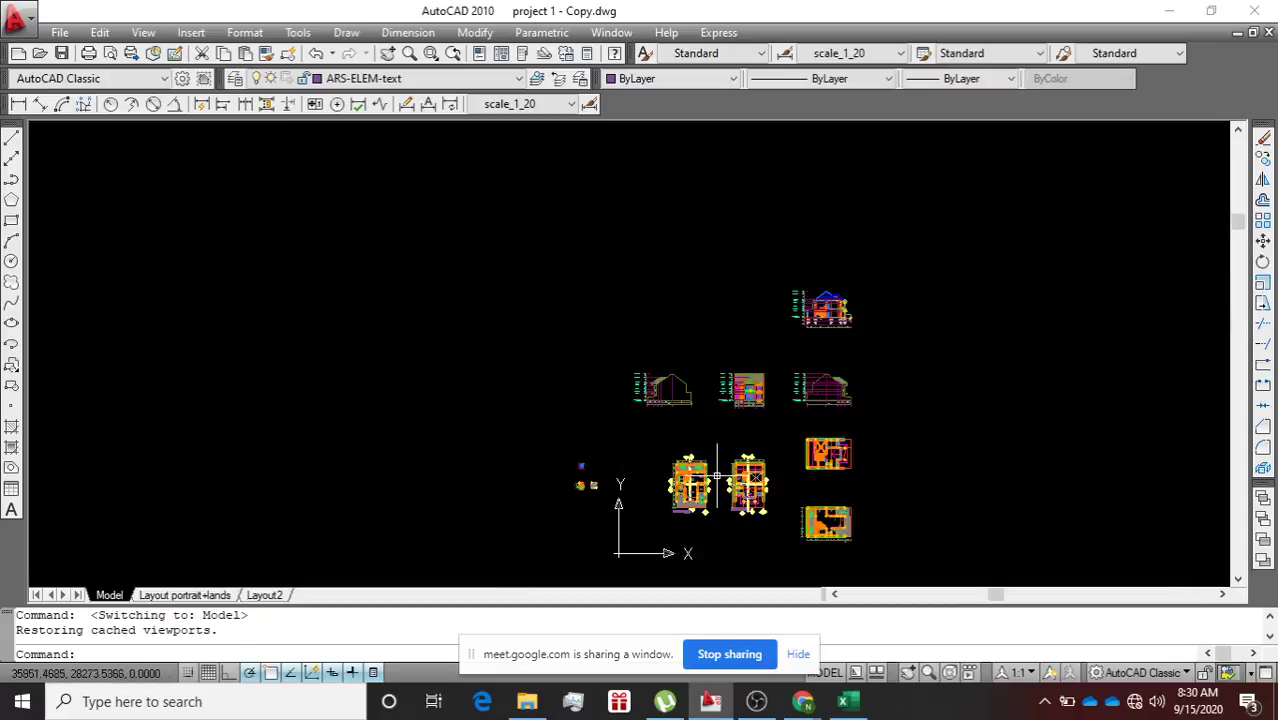
{"action": "scroll", "coordinate": [720, 480], "scroll_direction": "up", "scroll_amount": 4}
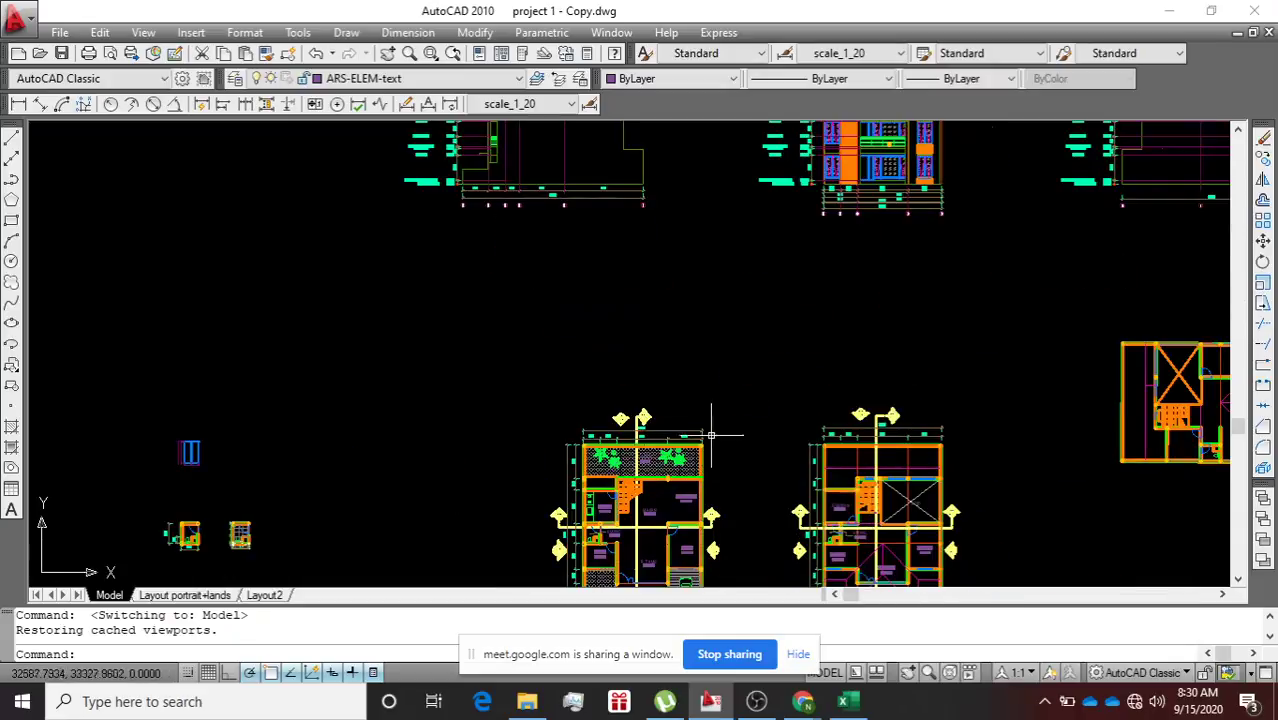
{"action": "mouse_move", "coordinate": [744, 373]}
{"action": "middle_mouse_down"}
{"action": "mouse_move", "coordinate": [747, 357]}
{"action": "mouse_move", "coordinate": [620, 538]}
{"action": "mouse_move", "coordinate": [568, 543]}
{"action": "mouse_move", "coordinate": [442, 517]}
{"action": "mouse_move", "coordinate": [443, 505]}
{"action": "middle_mouse_up"}
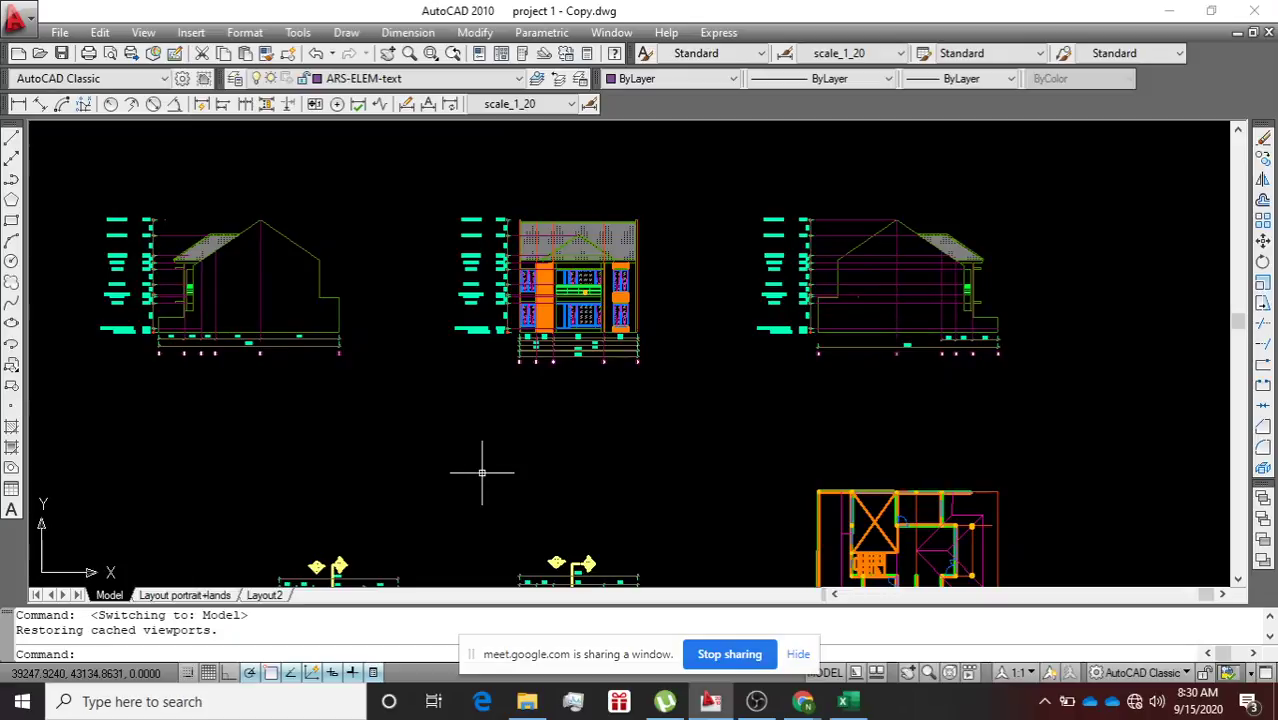
{"action": "scroll", "coordinate": [490, 465], "scroll_direction": "down", "scroll_amount": 5}
{"action": "scroll", "coordinate": [499, 519], "scroll_direction": "up", "scroll_amount": 3}
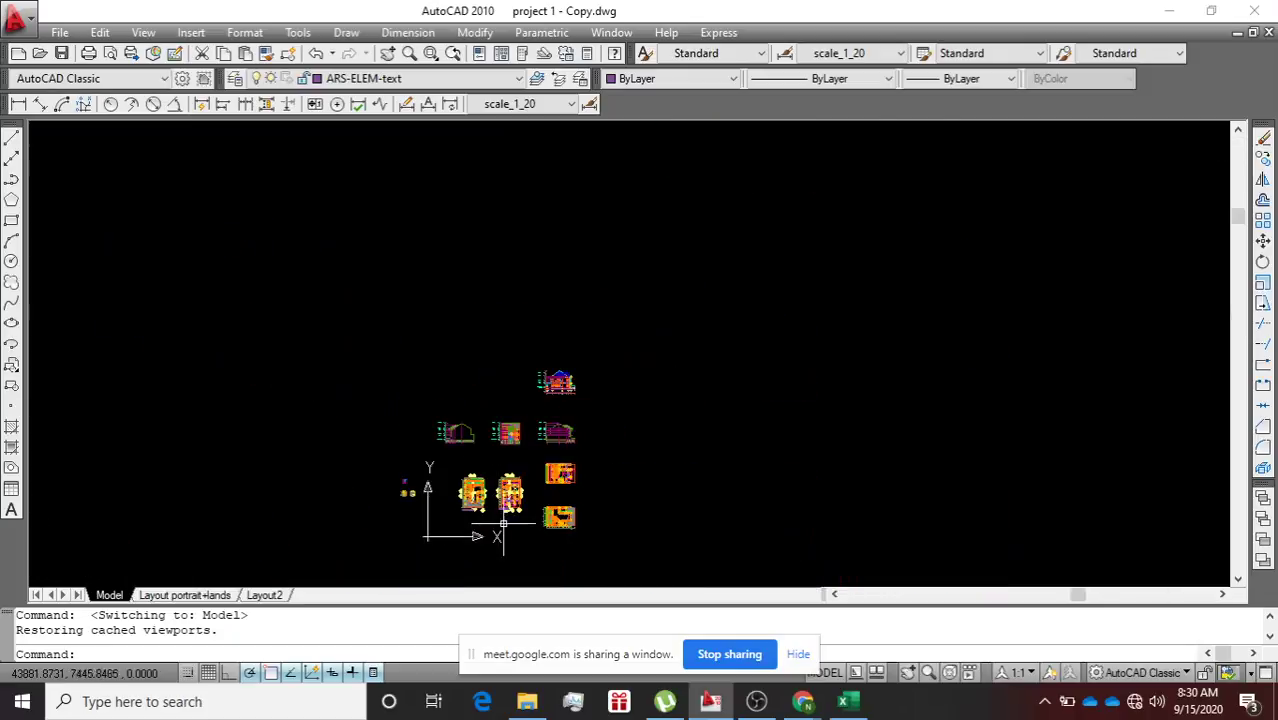
{"action": "scroll", "coordinate": [305, 412], "scroll_direction": "up", "scroll_amount": 2}
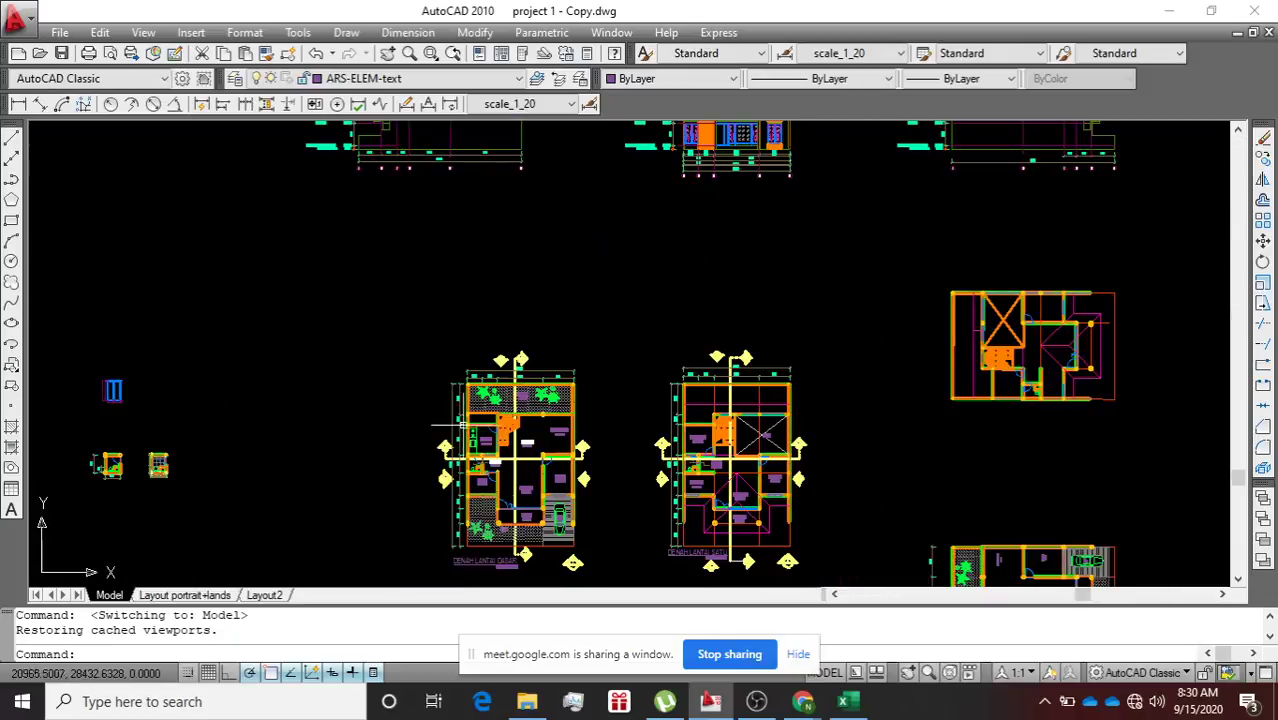
{"action": "scroll", "coordinate": [542, 368], "scroll_direction": "up", "scroll_amount": 4}
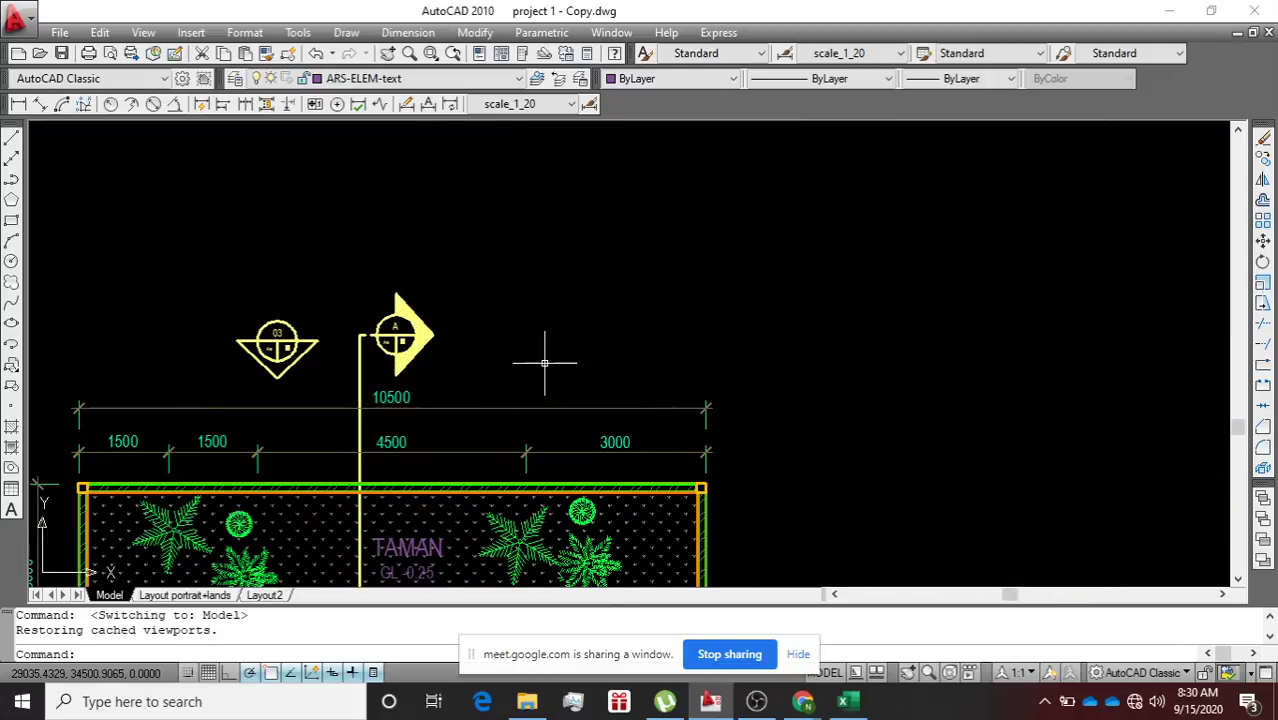
{"action": "scroll", "coordinate": [544, 363], "scroll_direction": "down", "scroll_amount": 1}
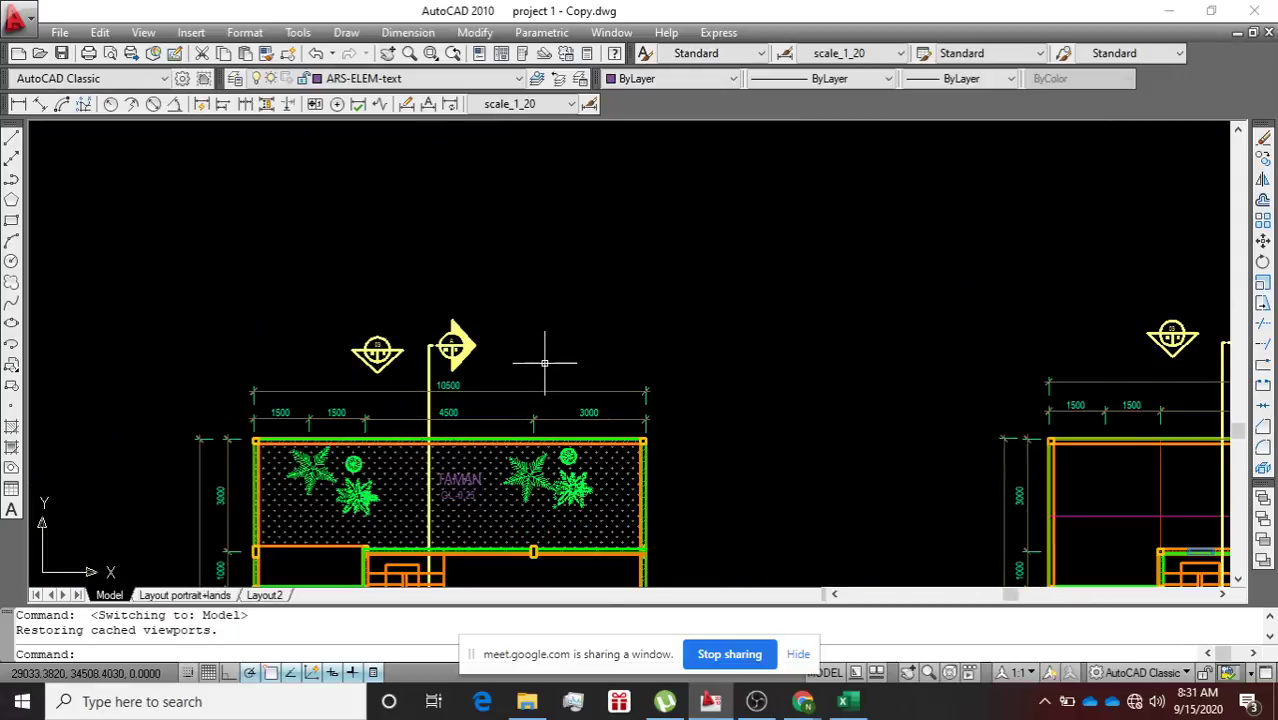
{"action": "scroll", "coordinate": [544, 363], "scroll_direction": "down", "scroll_amount": 4}
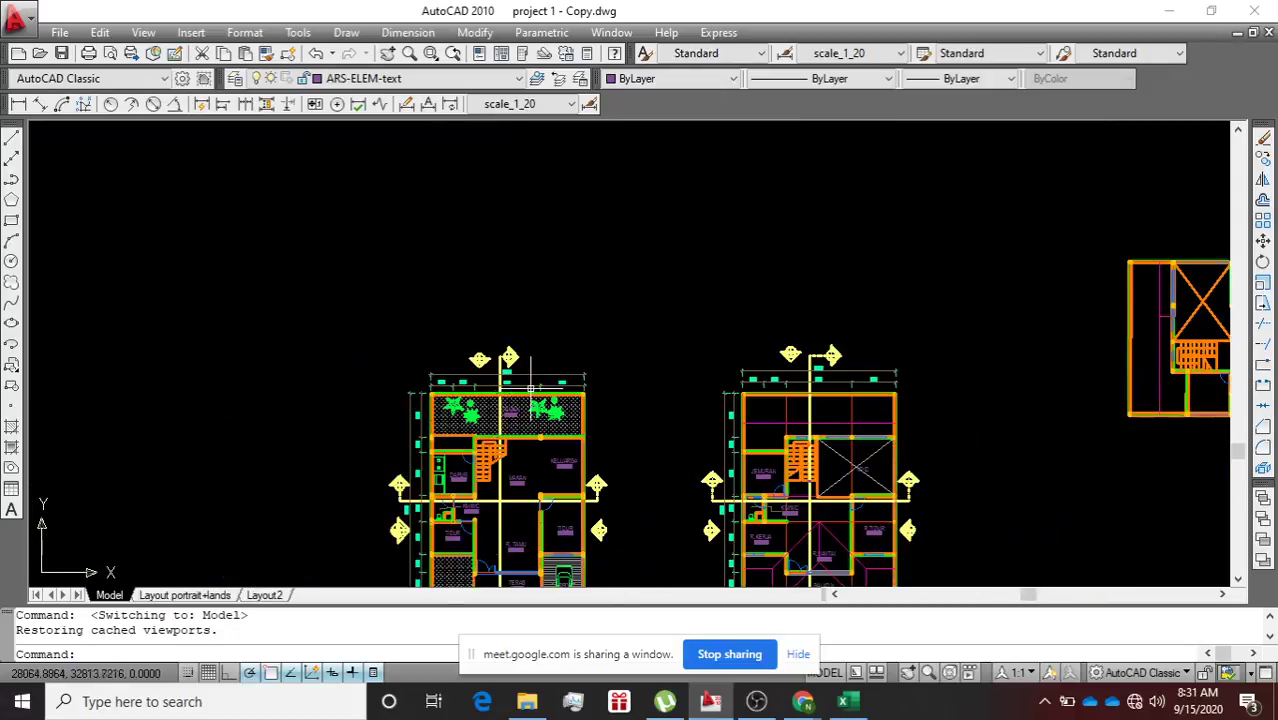
{"action": "scroll", "coordinate": [540, 375], "scroll_direction": "up", "scroll_amount": 5}
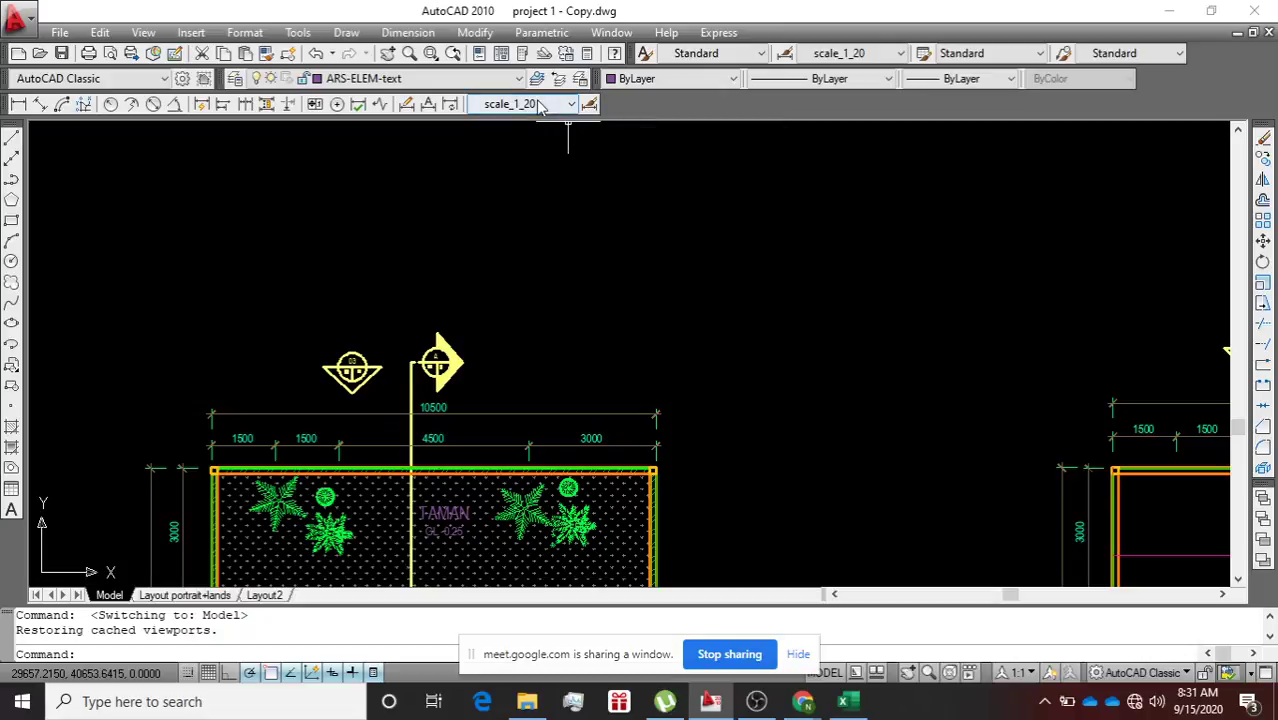
Open the Dimension Style Manager, close it, and reopen it with the DIMSTYLE command.
{"action": "left_click", "coordinate": [590, 106]}
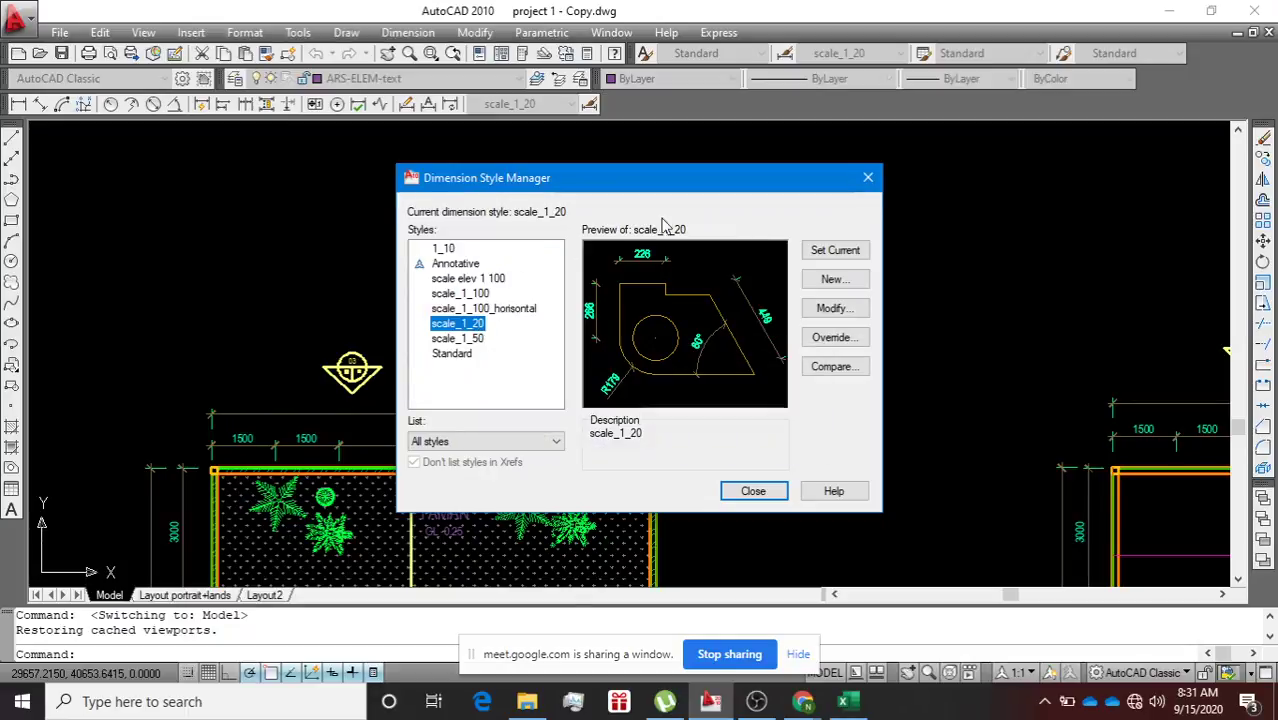
{"action": "left_click", "coordinate": [868, 177]}
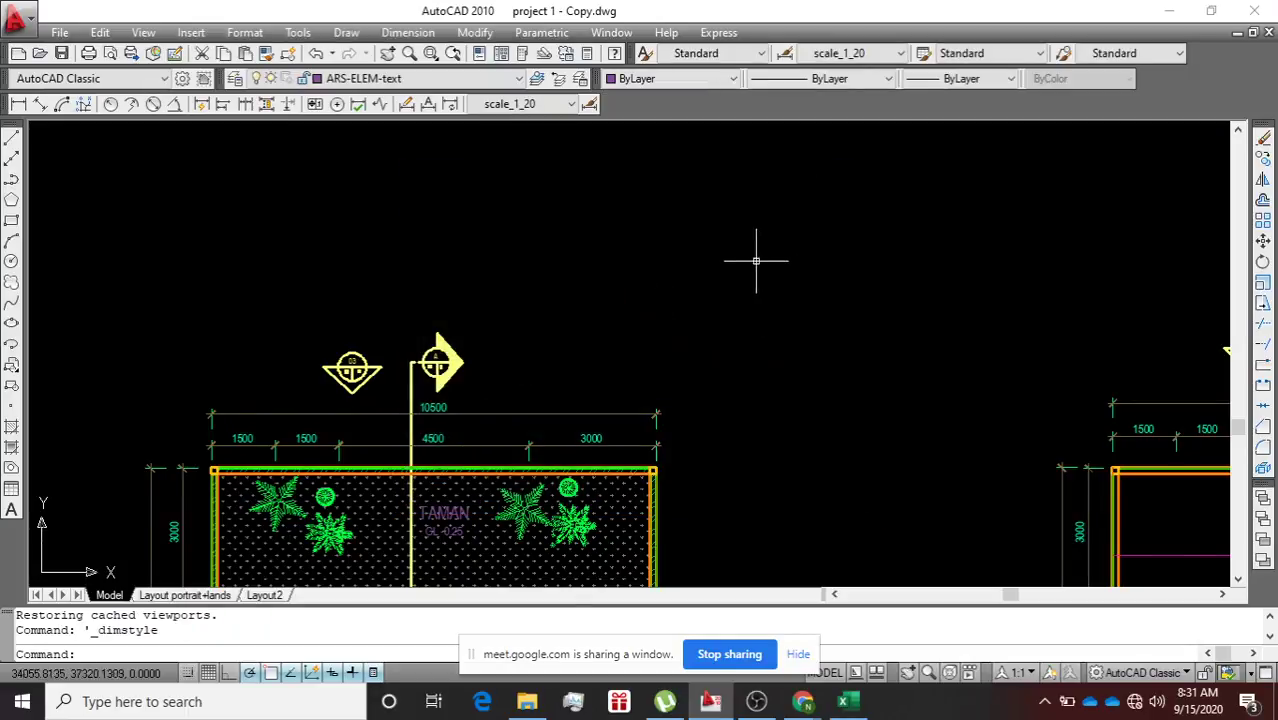
{"action": "type", "text": "dimstyle"}
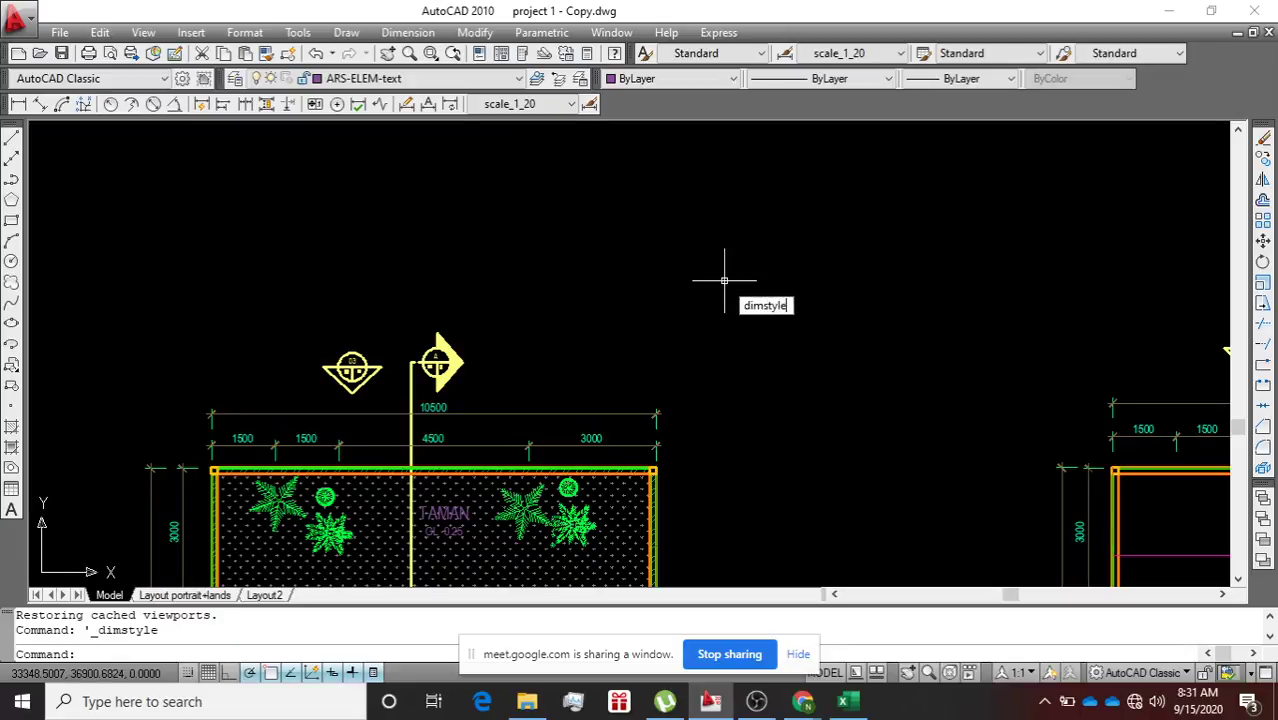
{"action": "key", "text": "Return"}
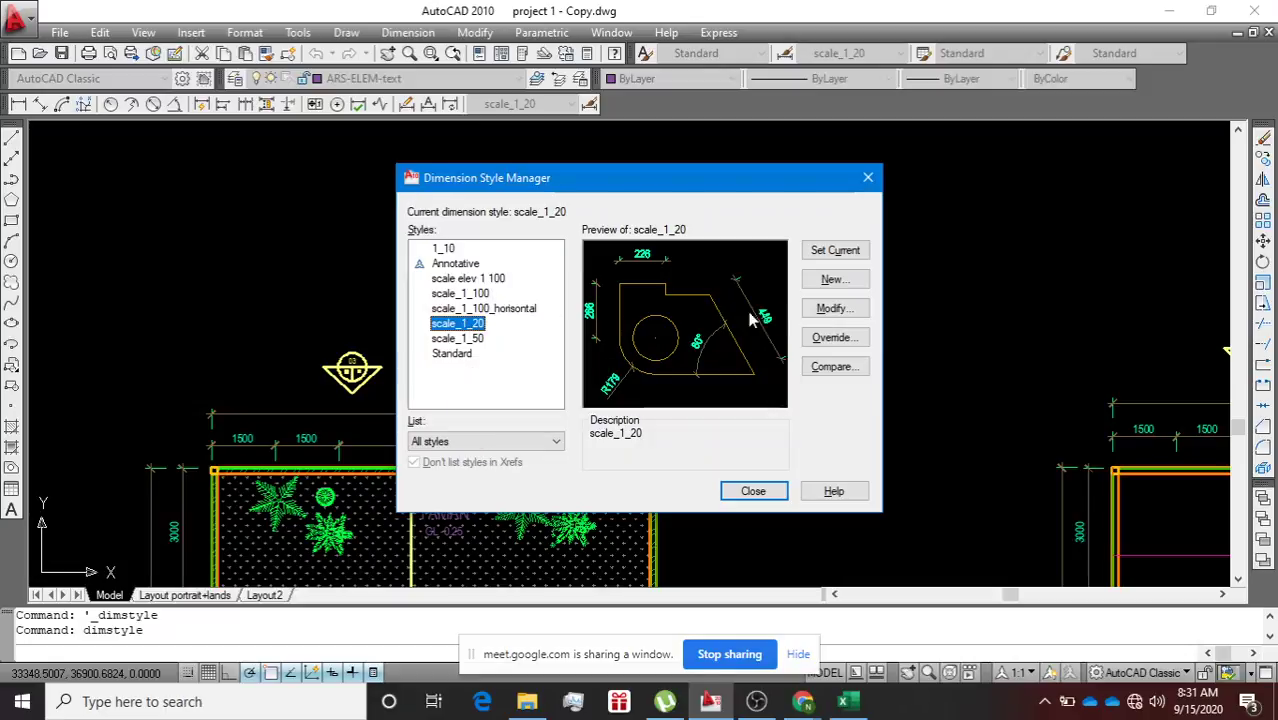
Open the scale_1_20 style for modification, check its extension line distances and turn off fixed length extension lines.
{"action": "left_click", "coordinate": [826, 309]}
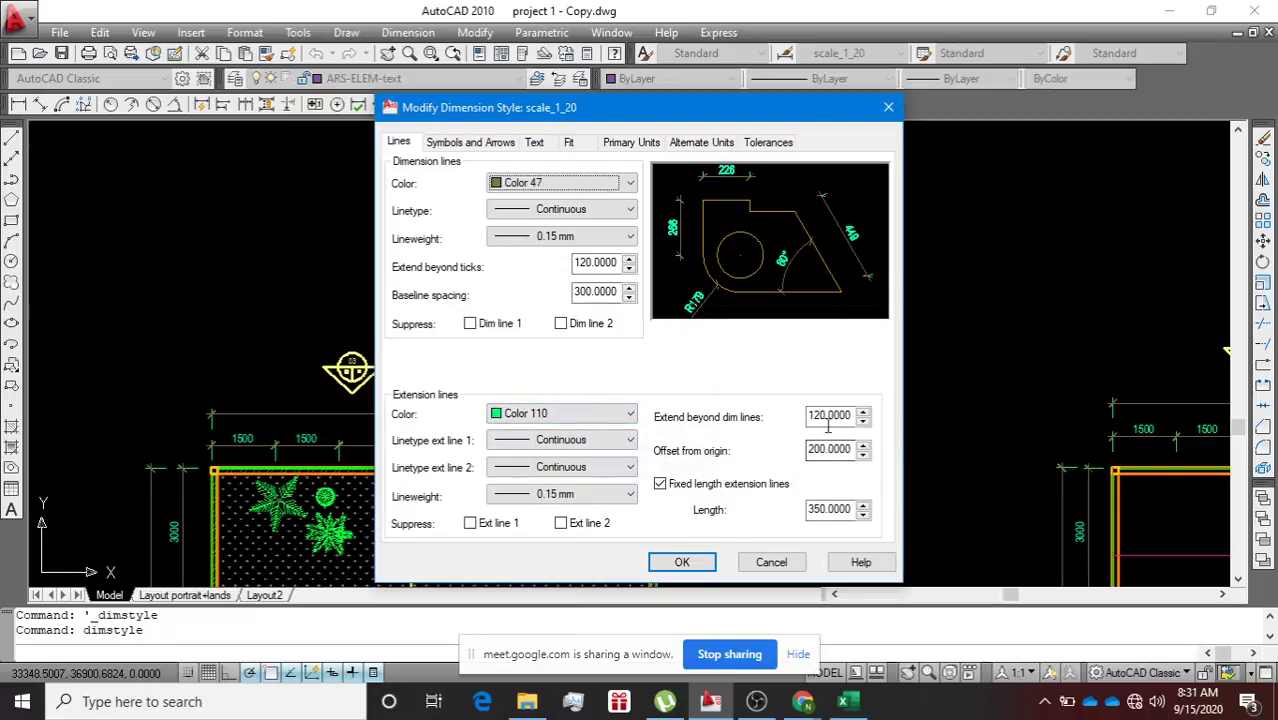
{"action": "left_click_drag", "start_coordinate": [829, 418], "coordinate": [803, 422]}
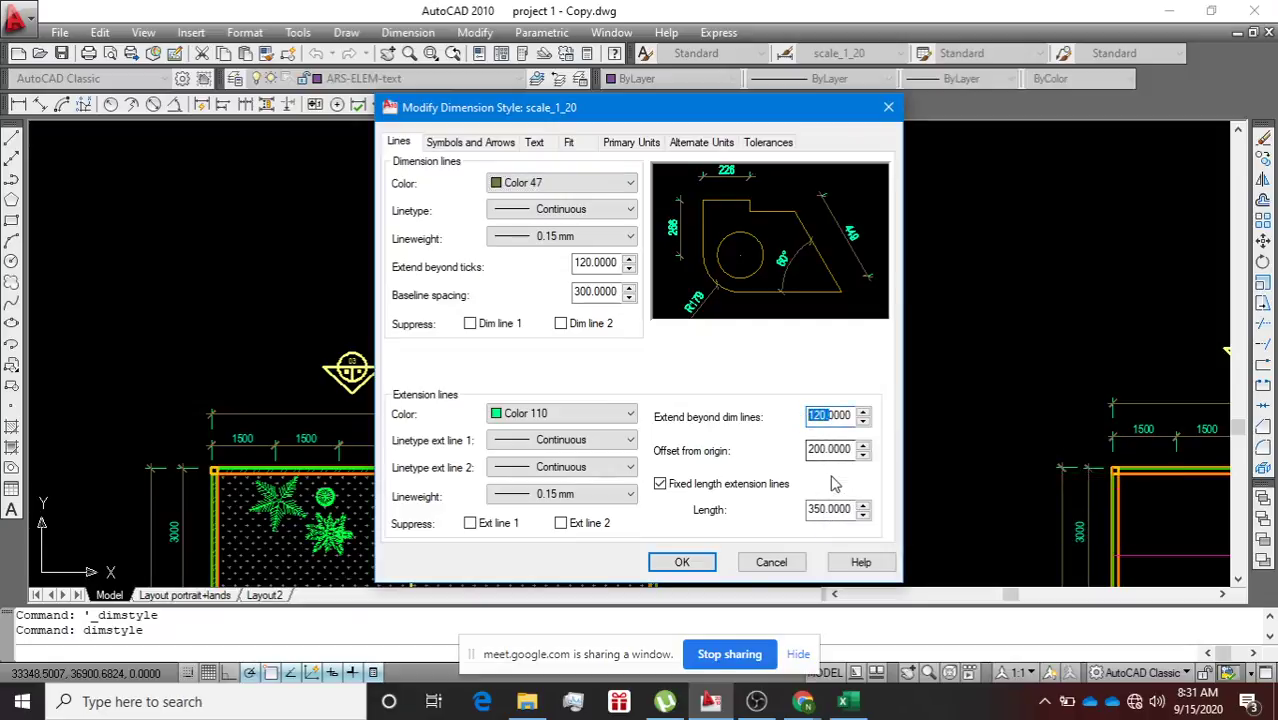
{"action": "left_click_drag", "start_coordinate": [828, 452], "coordinate": [790, 457]}
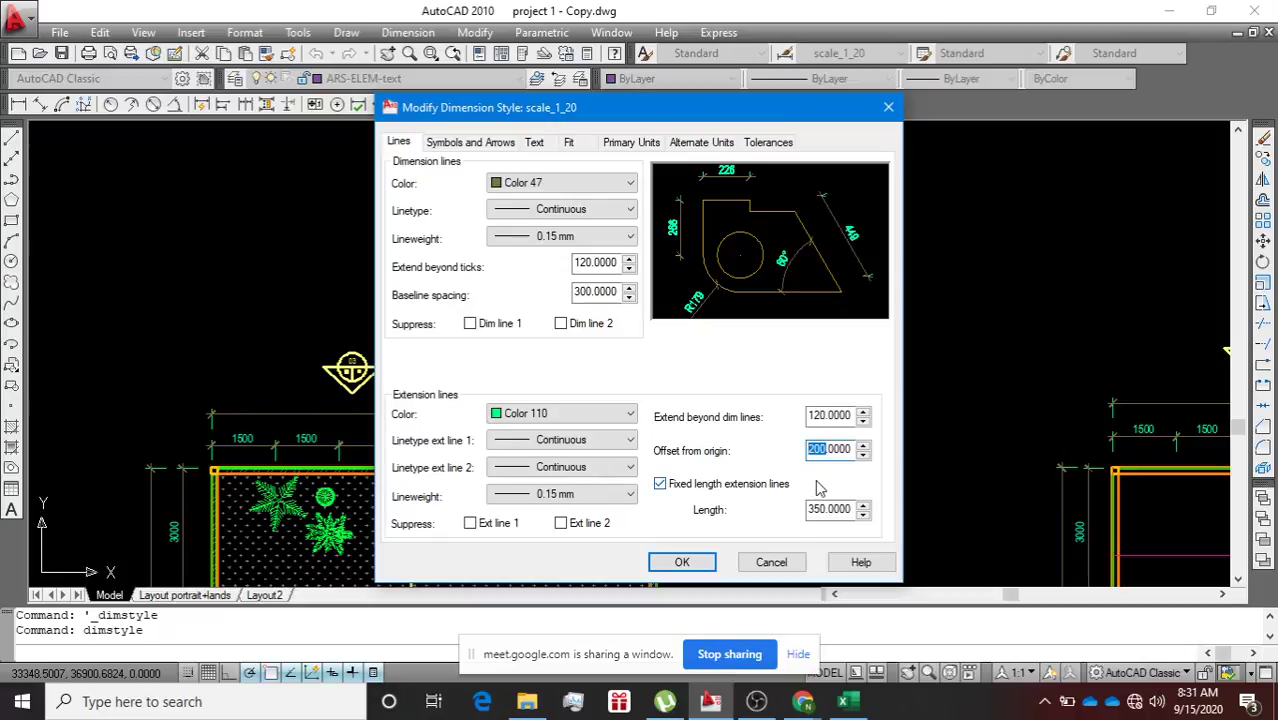
{"action": "left_click", "coordinate": [818, 484]}
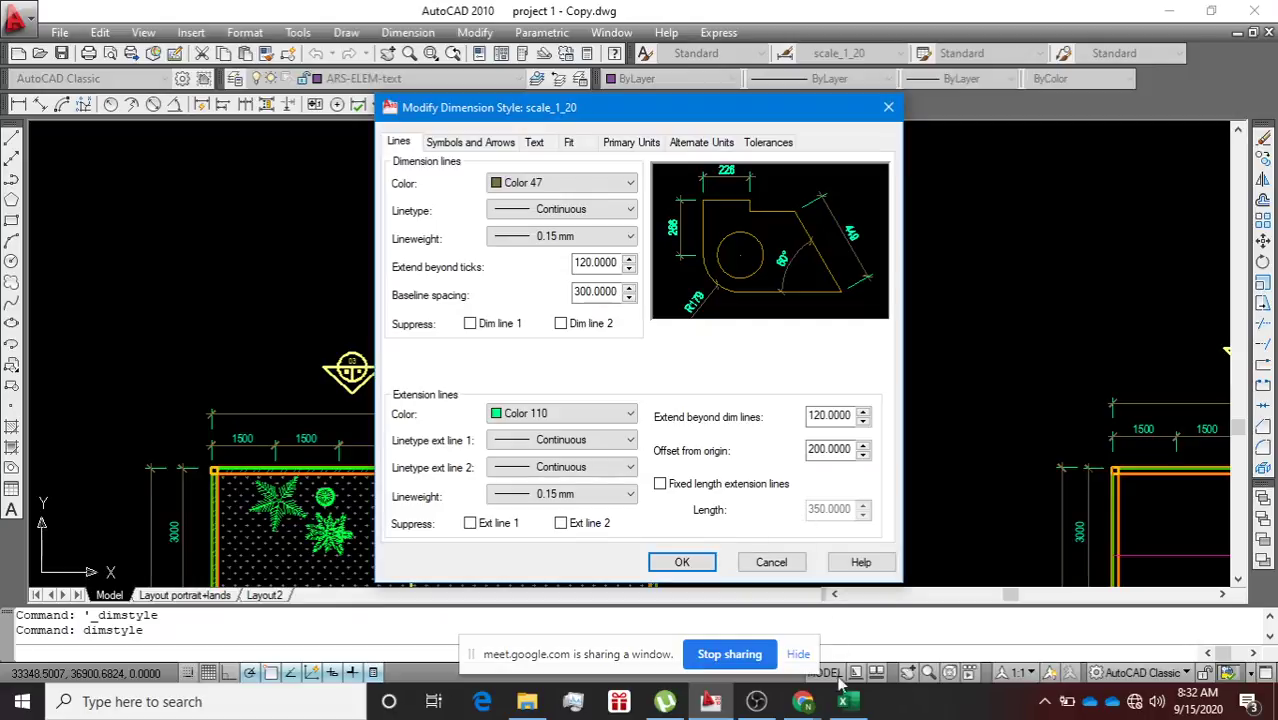
Switch to the Google Meet call in Chrome and admit the participant waiting to join.
{"action": "mouse_move", "coordinate": [800, 706]}
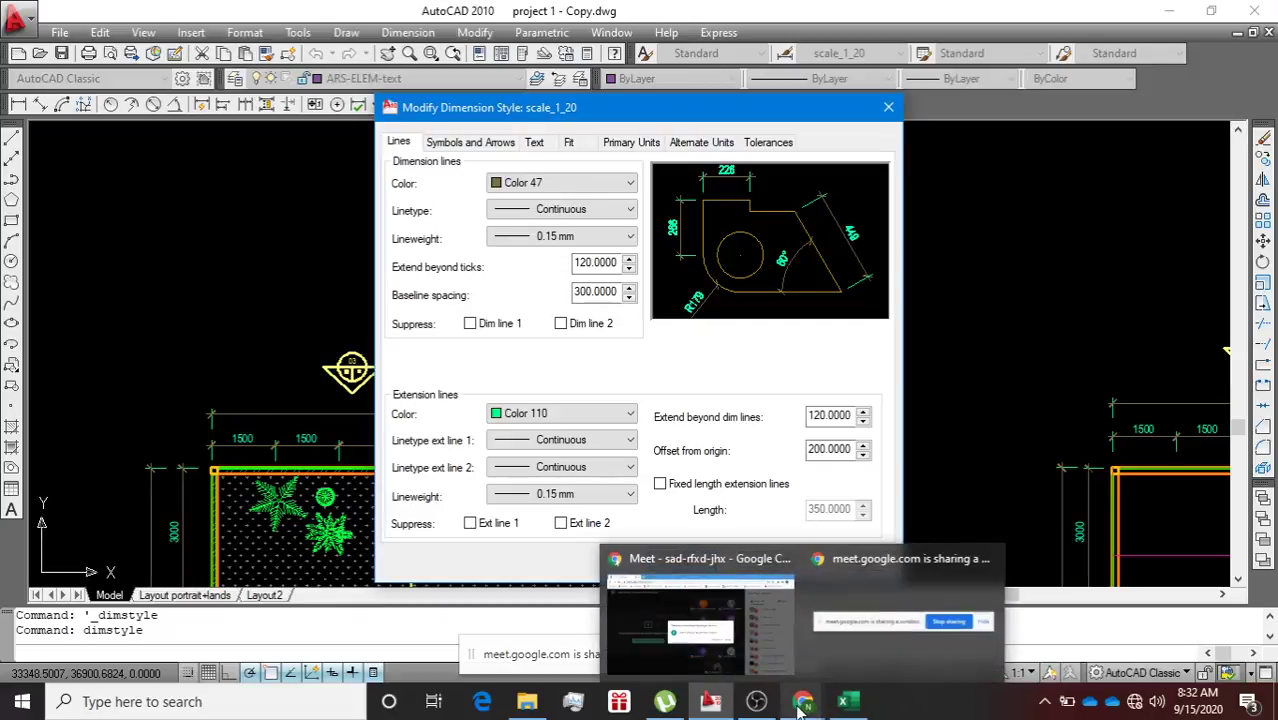
{"action": "left_click", "coordinate": [733, 622]}
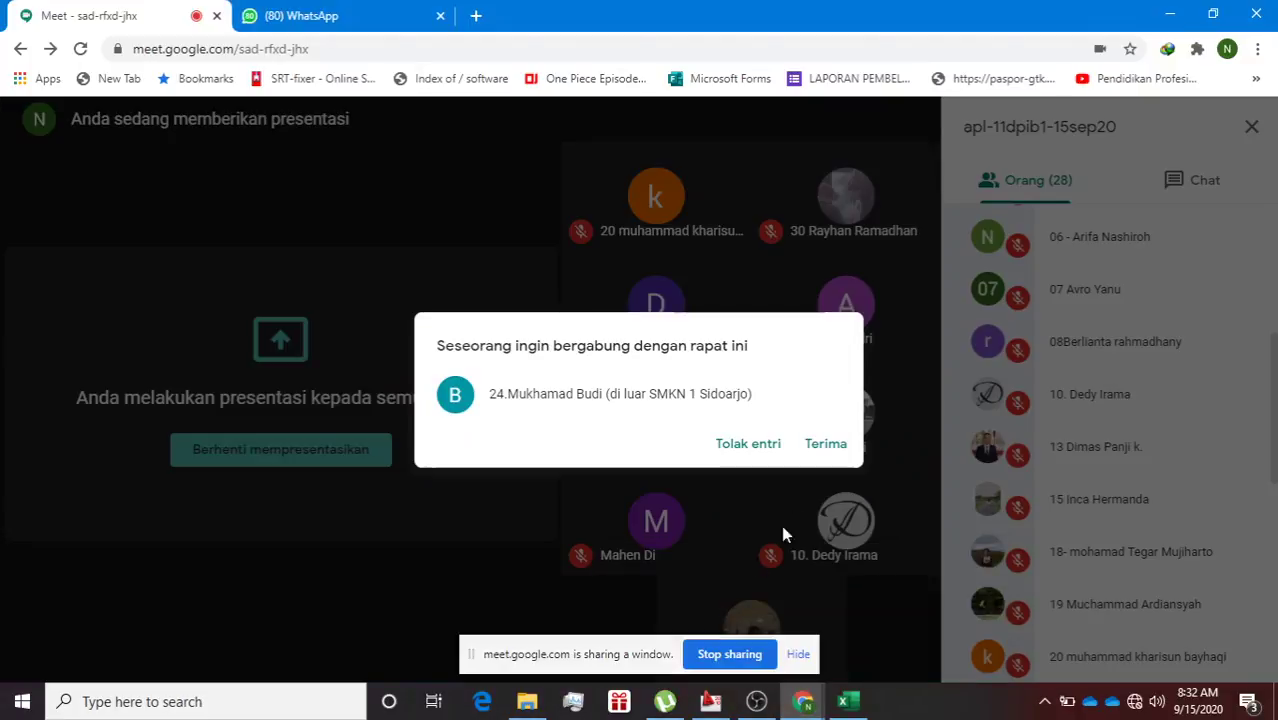
{"action": "left_click", "coordinate": [826, 443]}
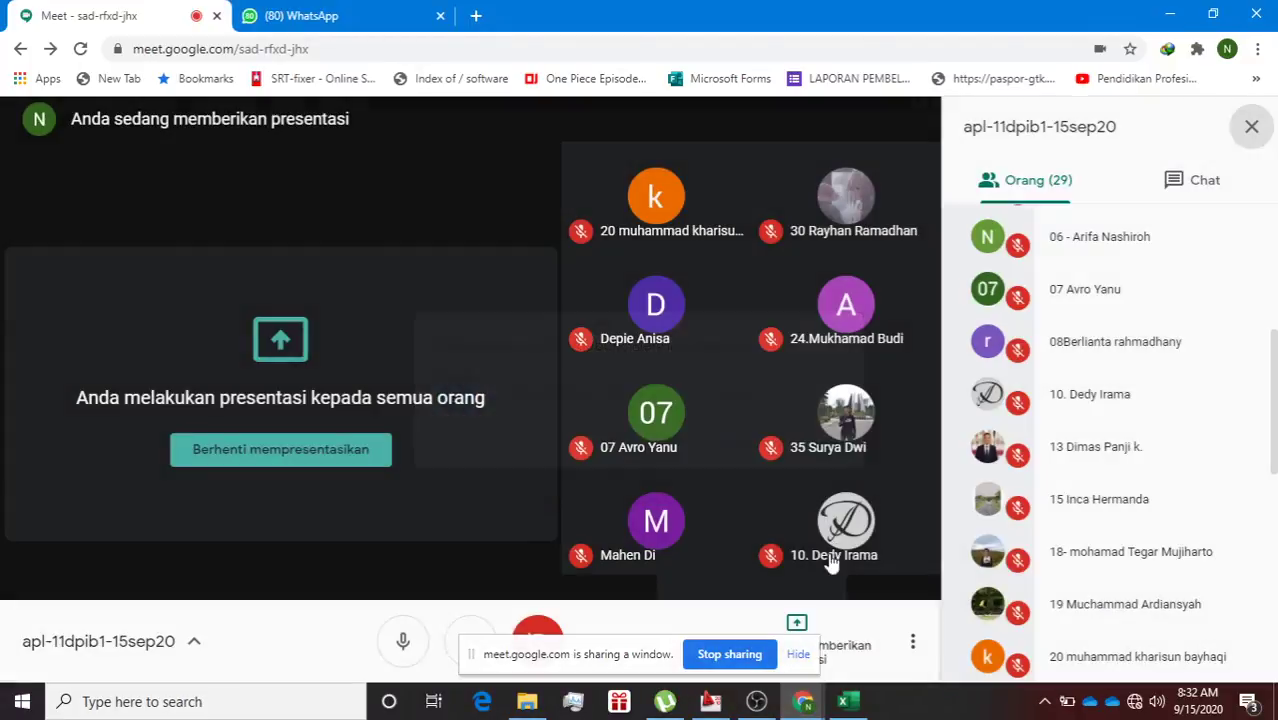
Switch to the Excel attendance workbook, mark the admitted student present with v in cell H28, and minimize the workbook.
{"action": "left_click", "coordinate": [846, 700]}
{"action": "scroll", "coordinate": [613, 505], "scroll_direction": "down", "scroll_amount": 3}
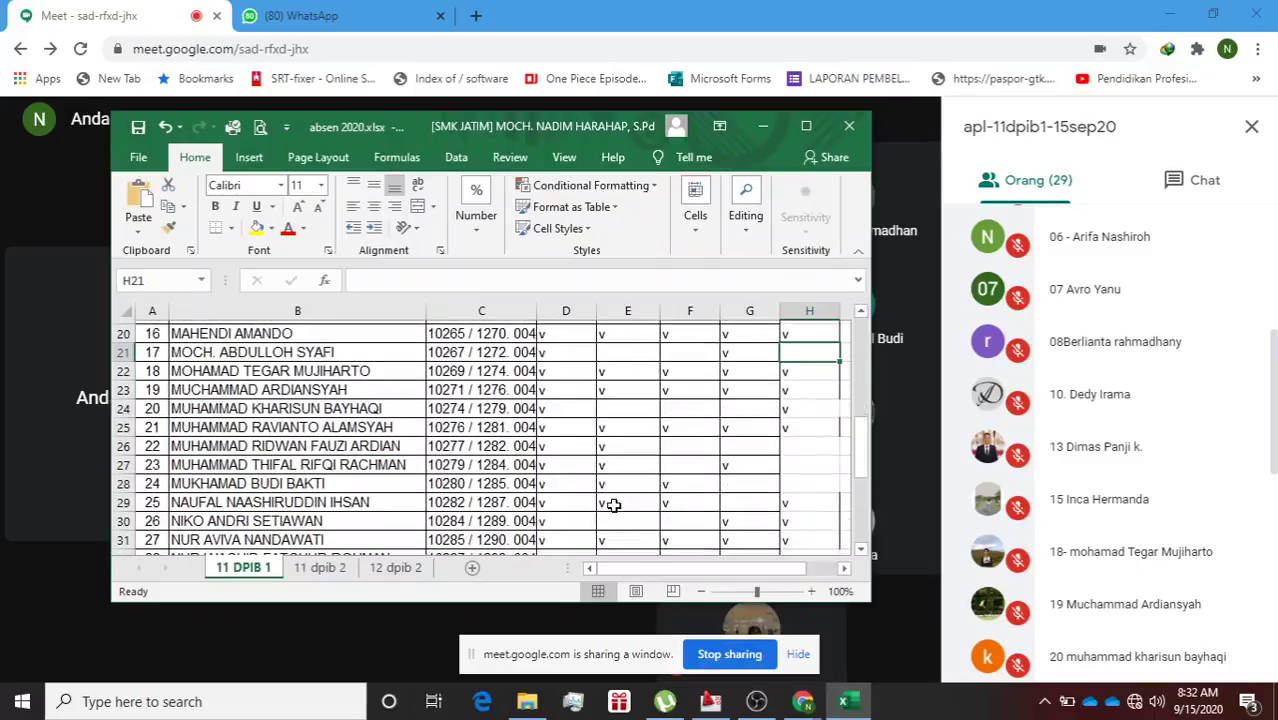
{"action": "left_click", "coordinate": [797, 486]}
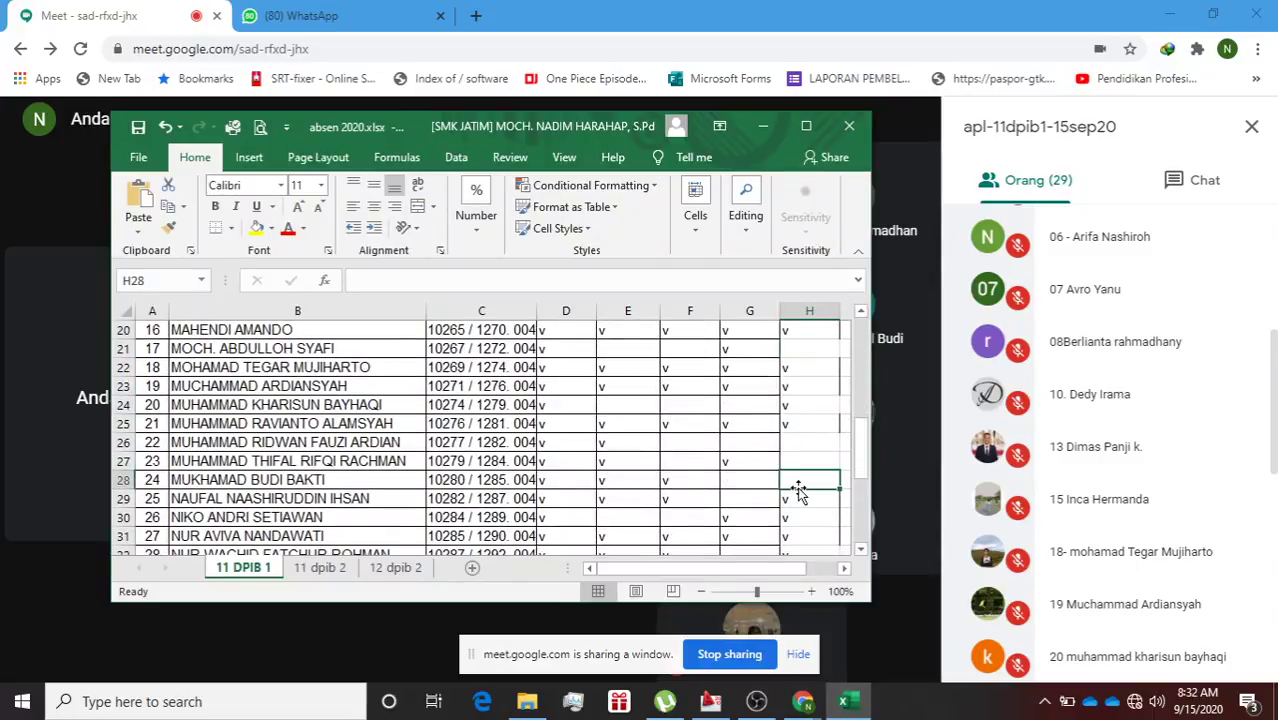
{"action": "type", "text": "v"}
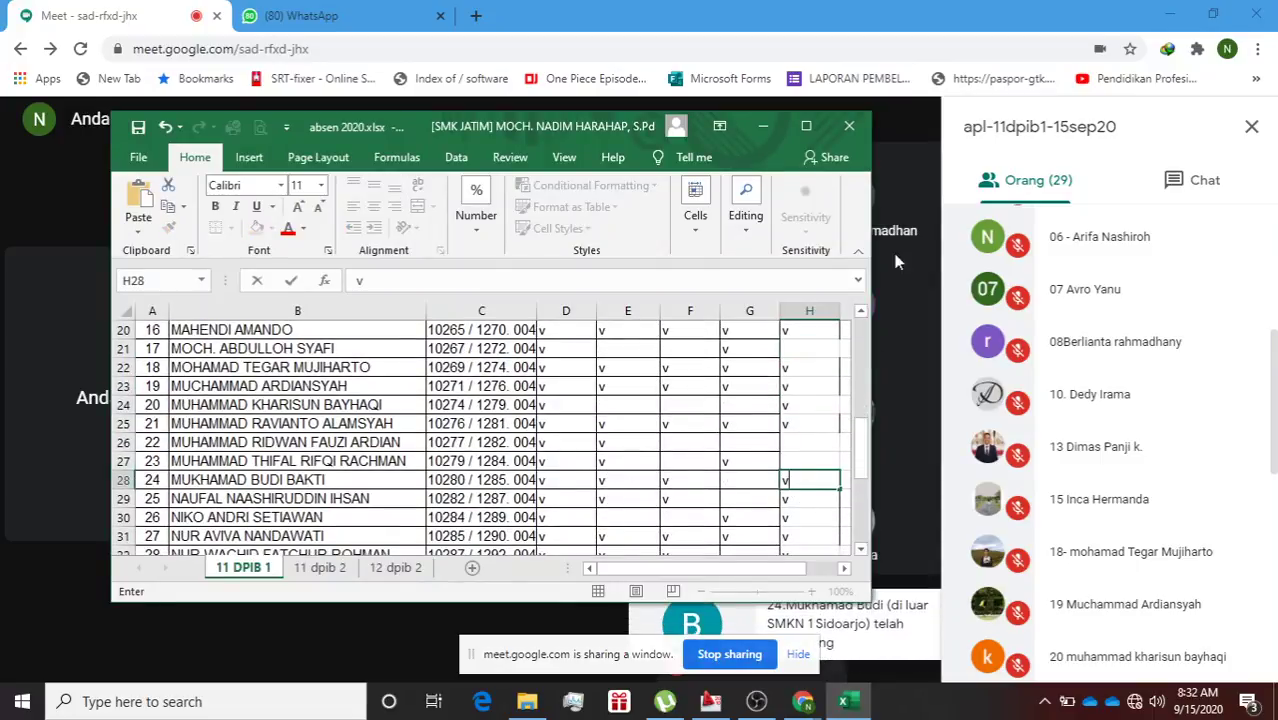
{"action": "left_click", "coordinate": [764, 127]}
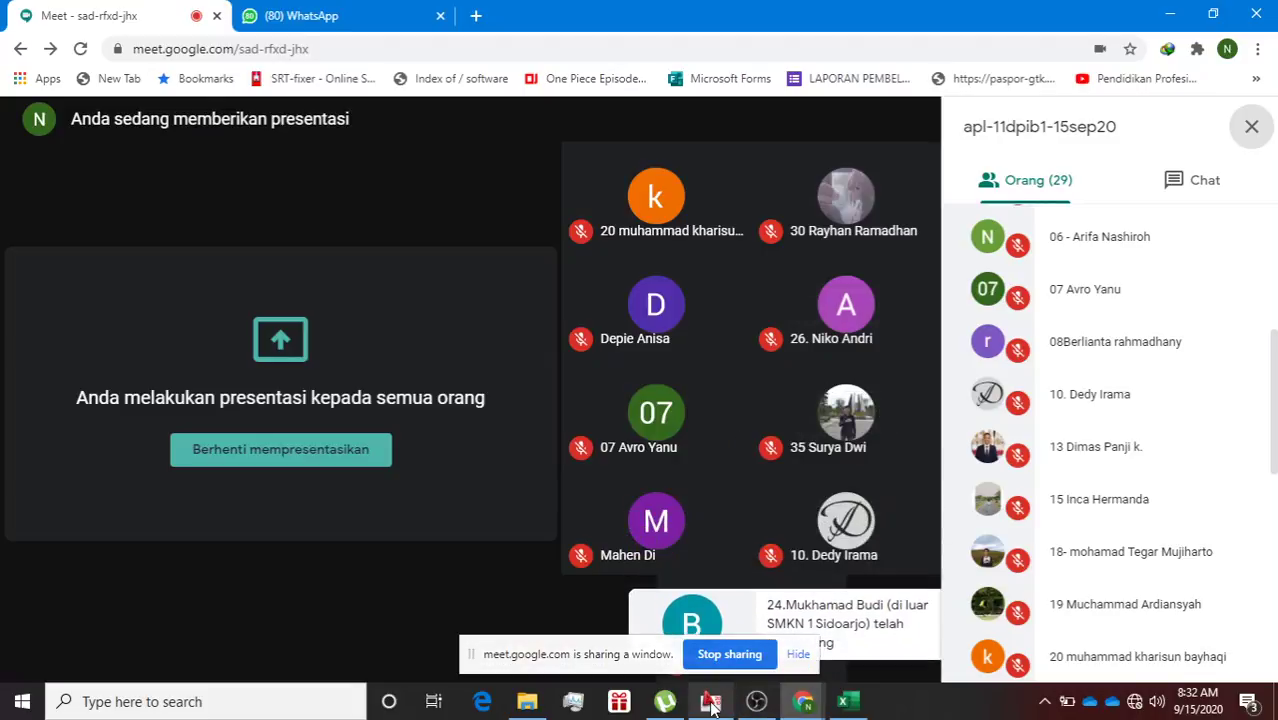
Return to AutoCAD and review the arrowhead types, arrow size and center mark size of the scale_1_20 dimension style.
{"action": "left_click", "coordinate": [710, 701]}
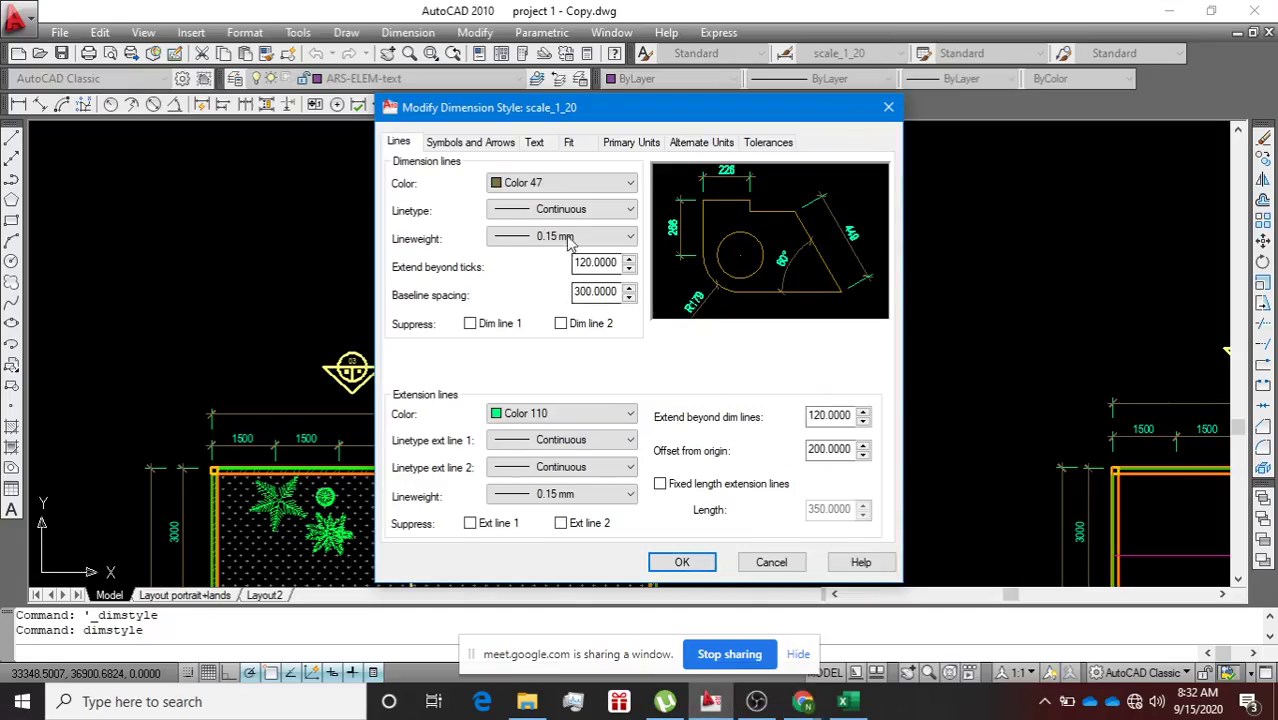
{"action": "left_click", "coordinate": [463, 143]}
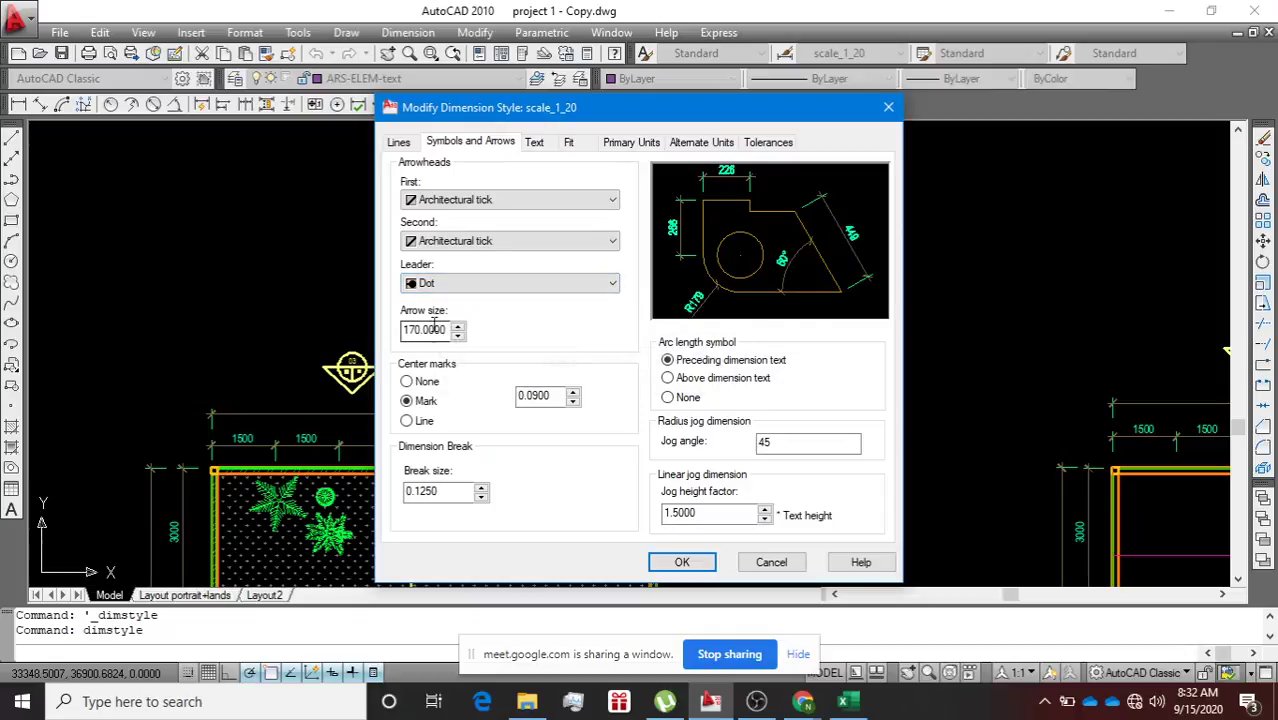
{"action": "left_click_drag", "start_coordinate": [433, 329], "coordinate": [400, 329]}
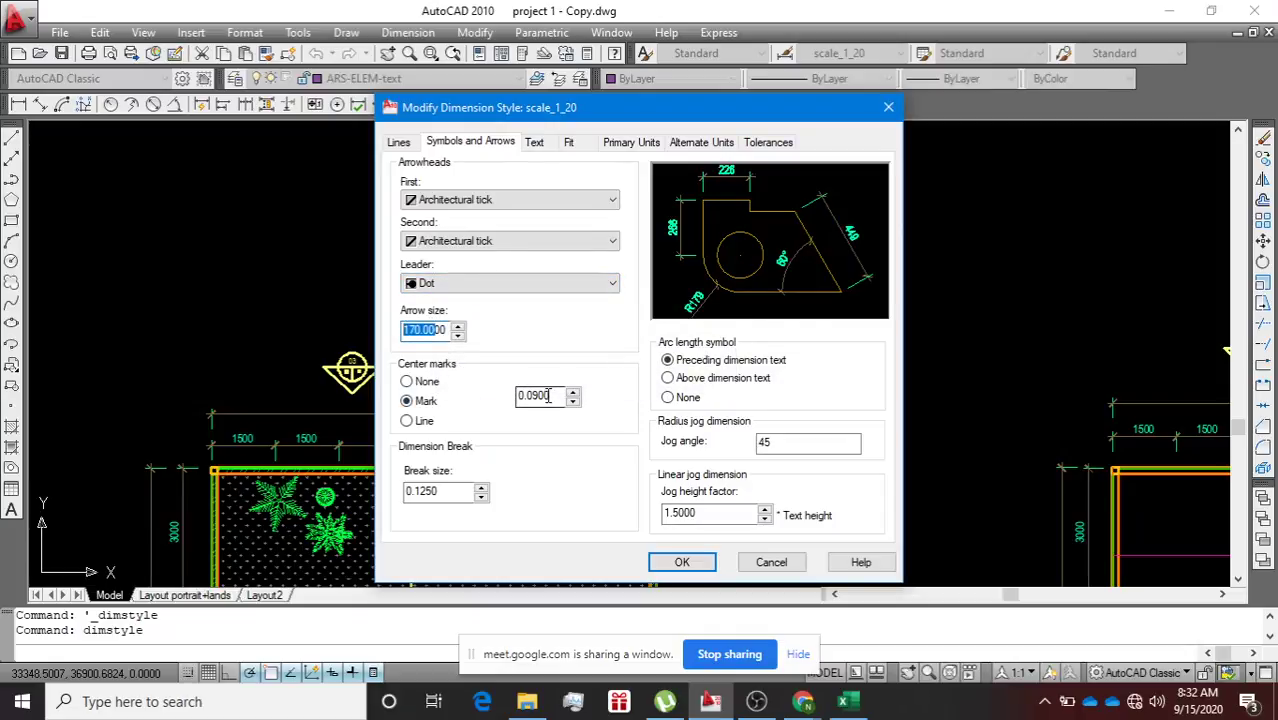
{"action": "left_click_drag", "start_coordinate": [549, 396], "coordinate": [498, 396]}
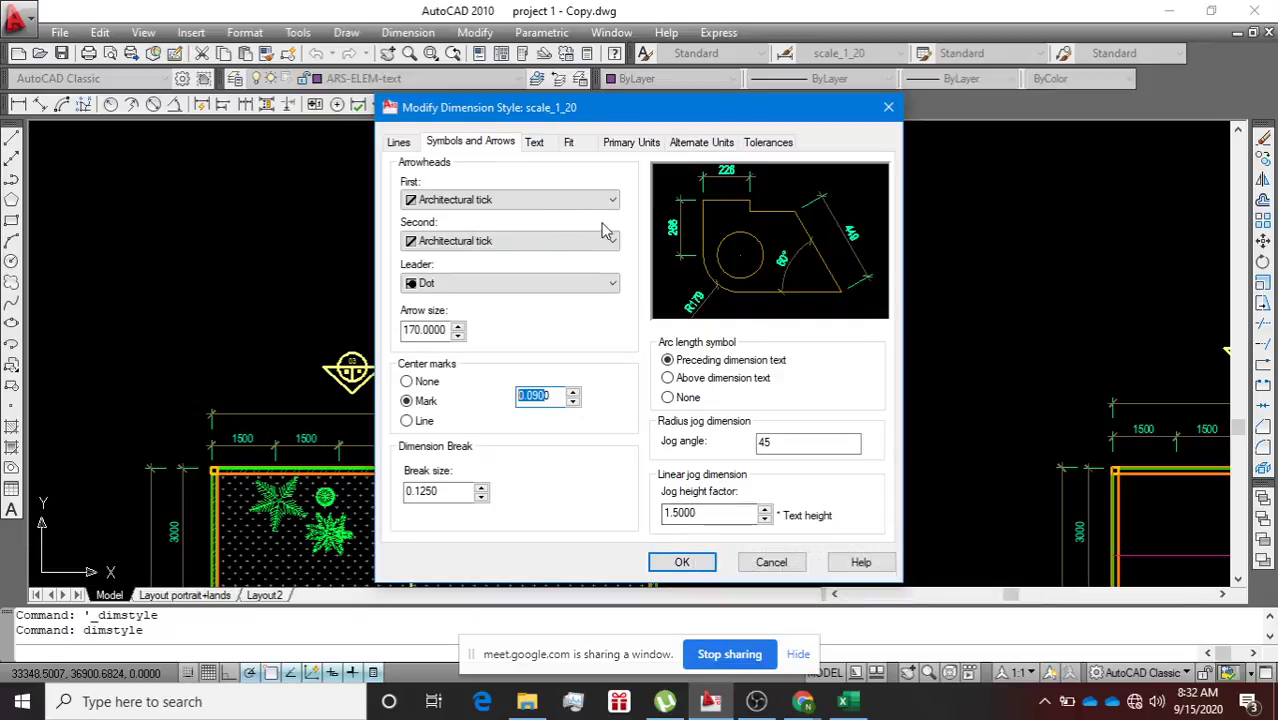
Review the text, fit and primary unit settings of the scale_1_20 dimension style, including text offset, and cancel the modification.
{"action": "left_click", "coordinate": [536, 143]}
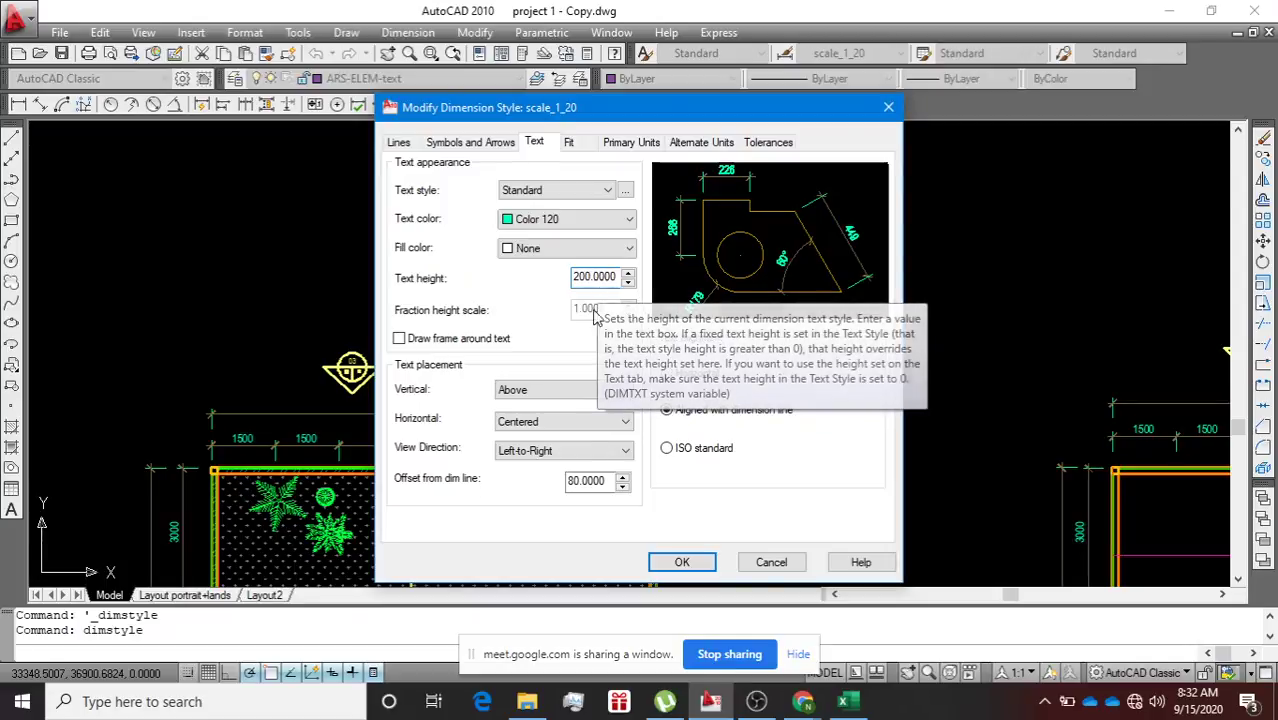
{"action": "left_click_drag", "start_coordinate": [580, 481], "coordinate": [566, 480]}
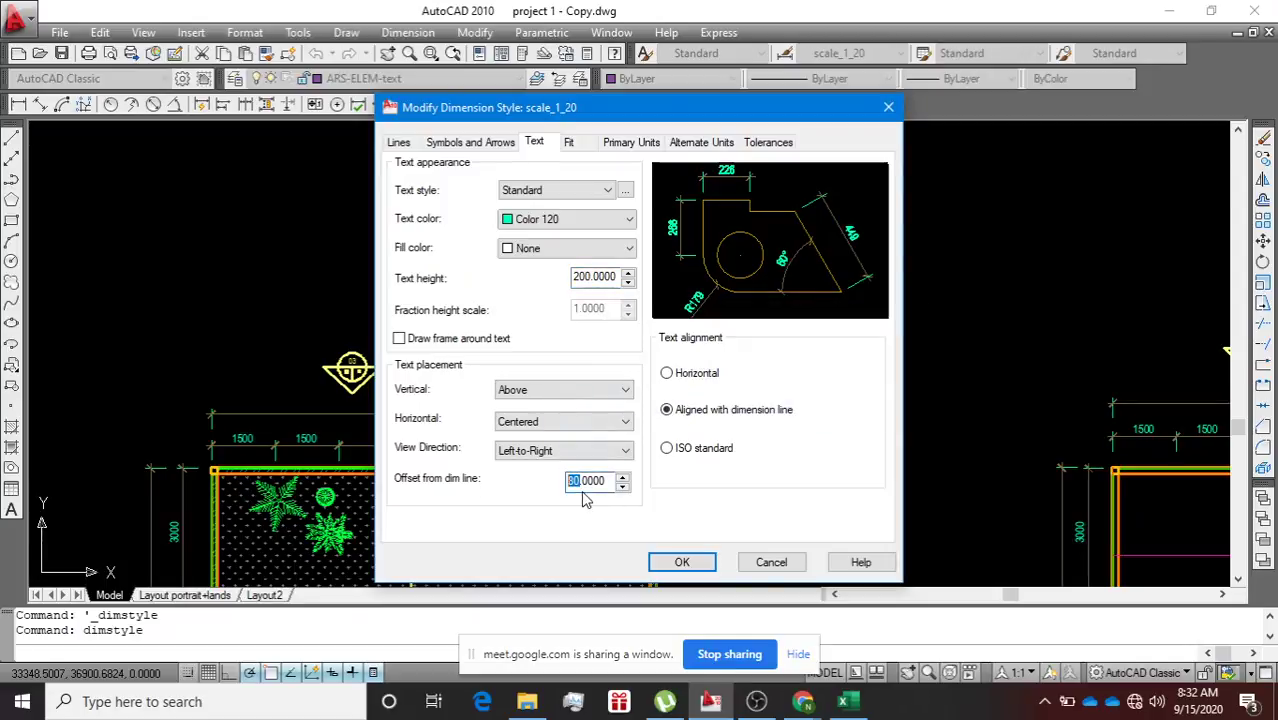
{"action": "left_click", "coordinate": [570, 143]}
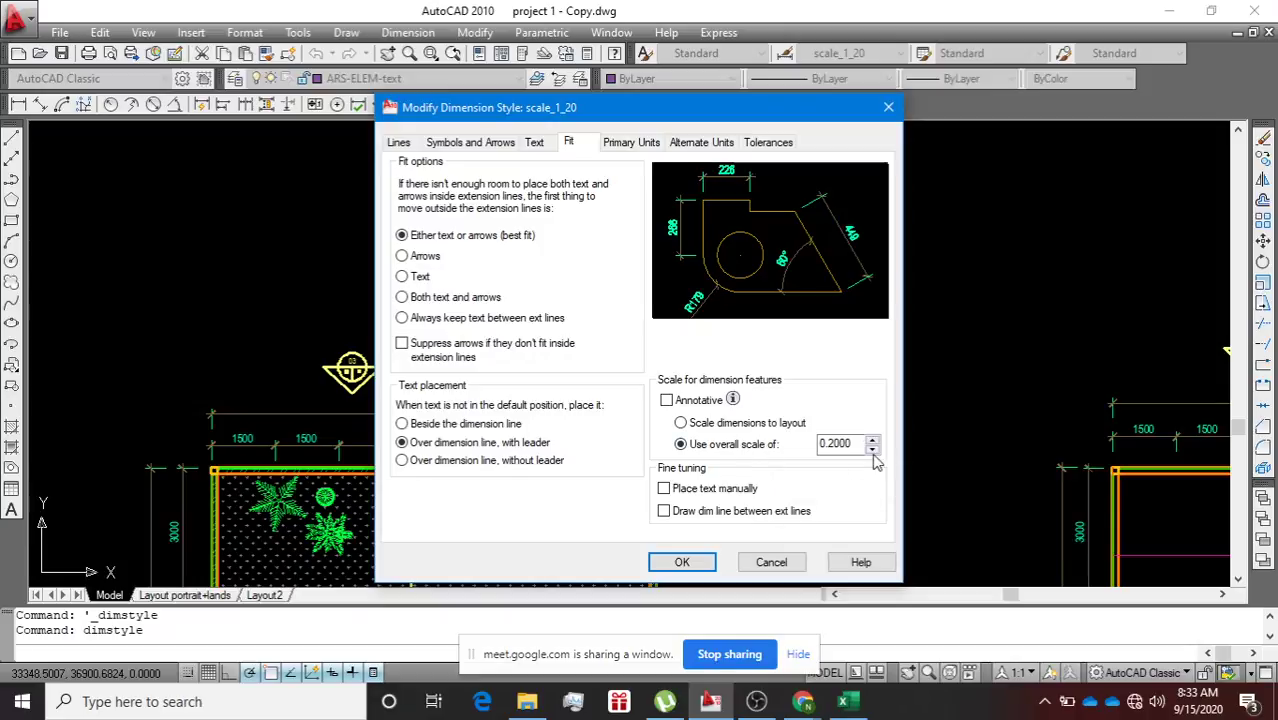
{"action": "left_click", "coordinate": [632, 145]}
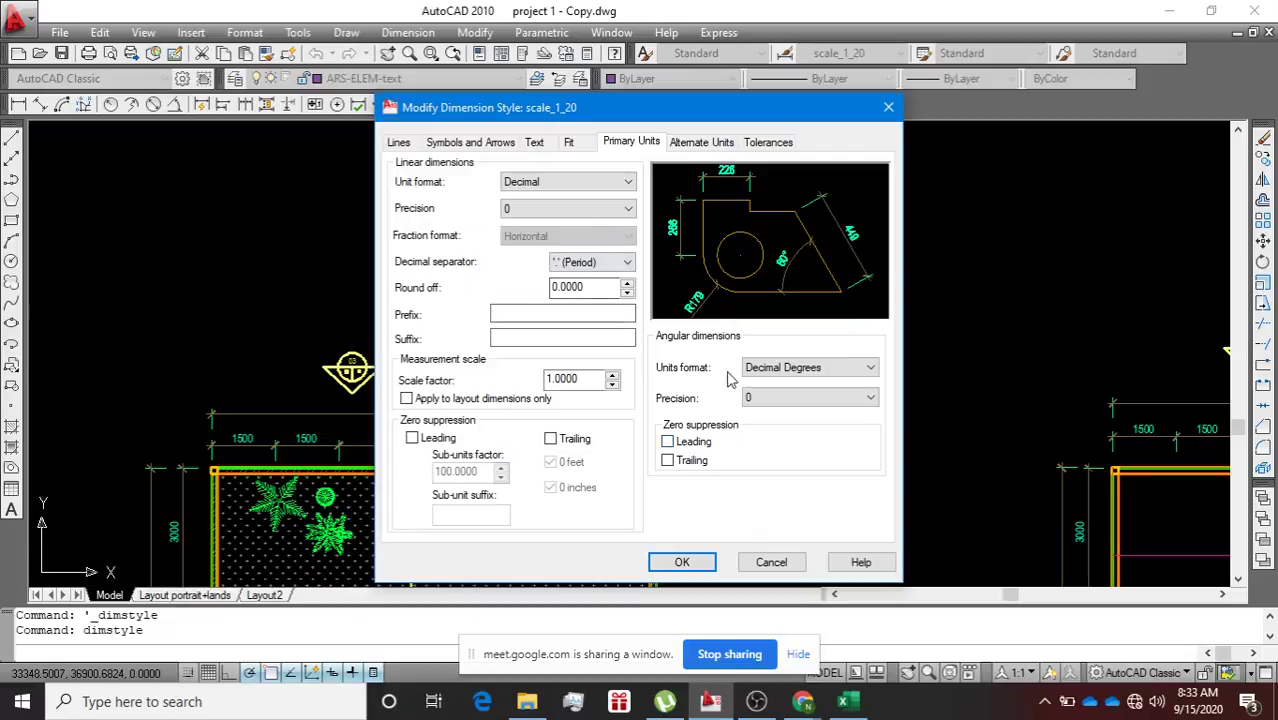
{"action": "left_click", "coordinate": [787, 562]}
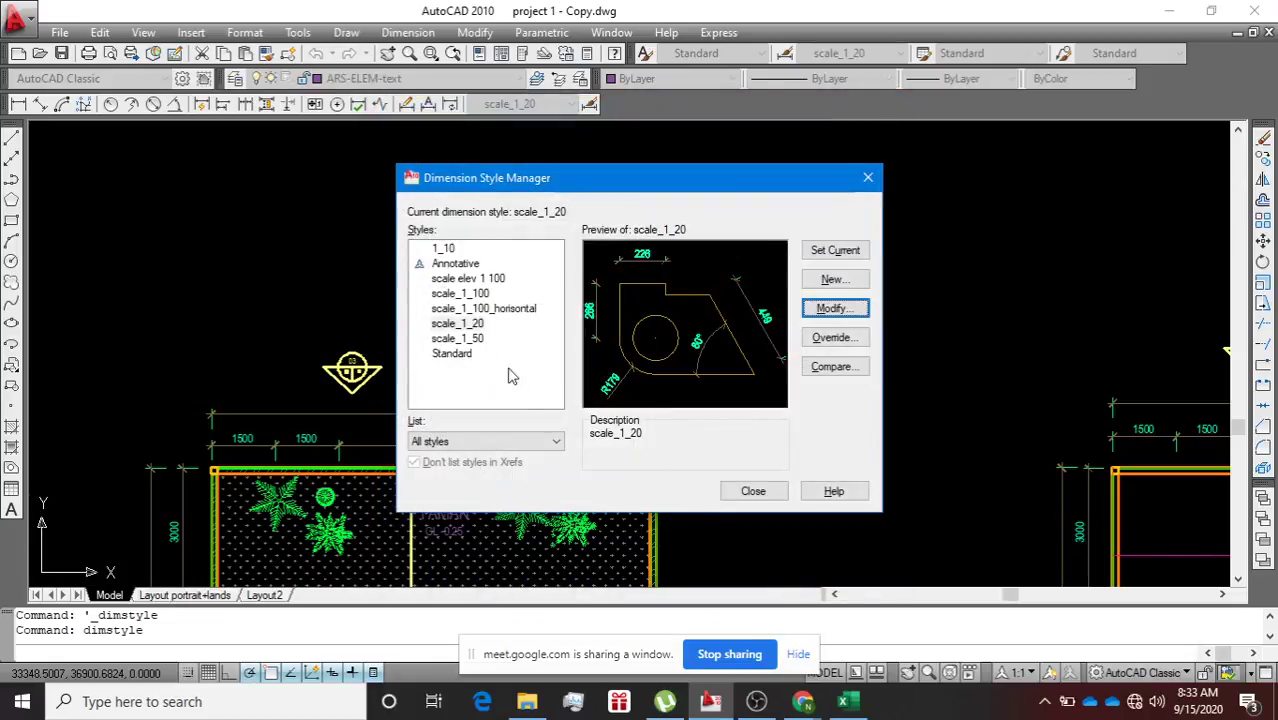
Open the scale_1_50 dimension style for modification and review its dimension line and extension line spacing, extension, offset and length settings.
{"action": "left_click", "coordinate": [479, 339]}
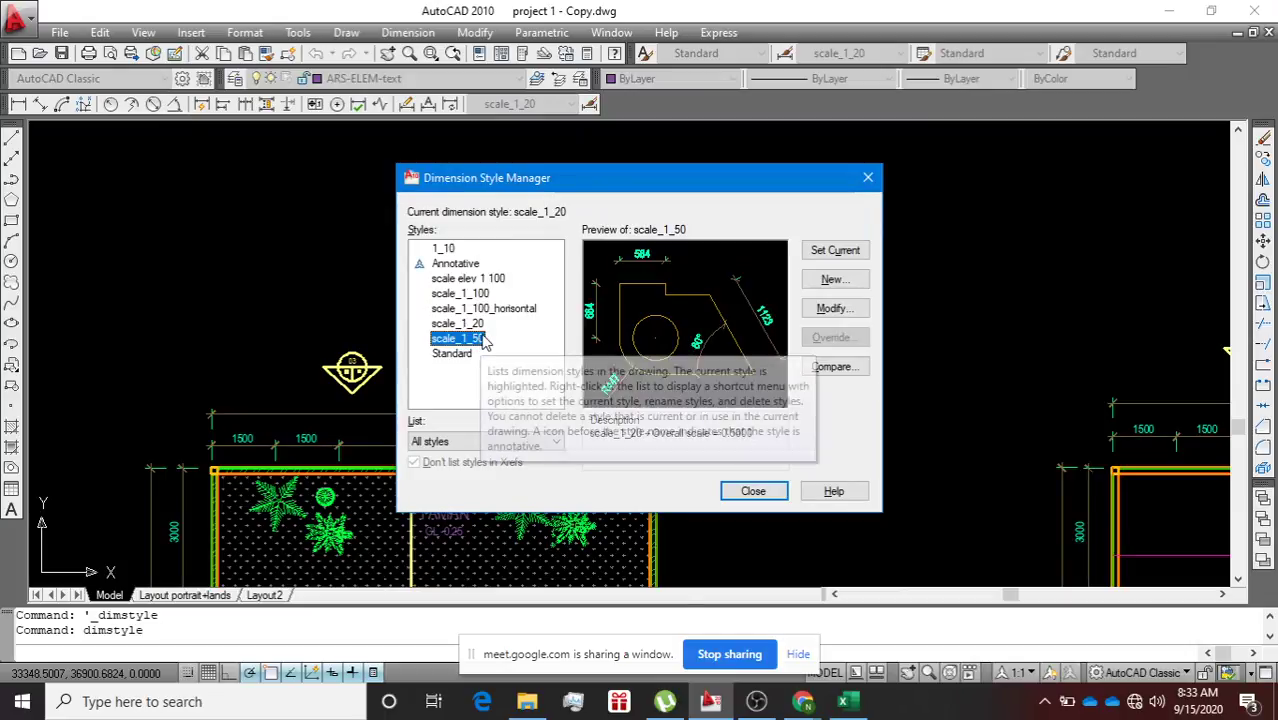
{"action": "left_click", "coordinate": [833, 308]}
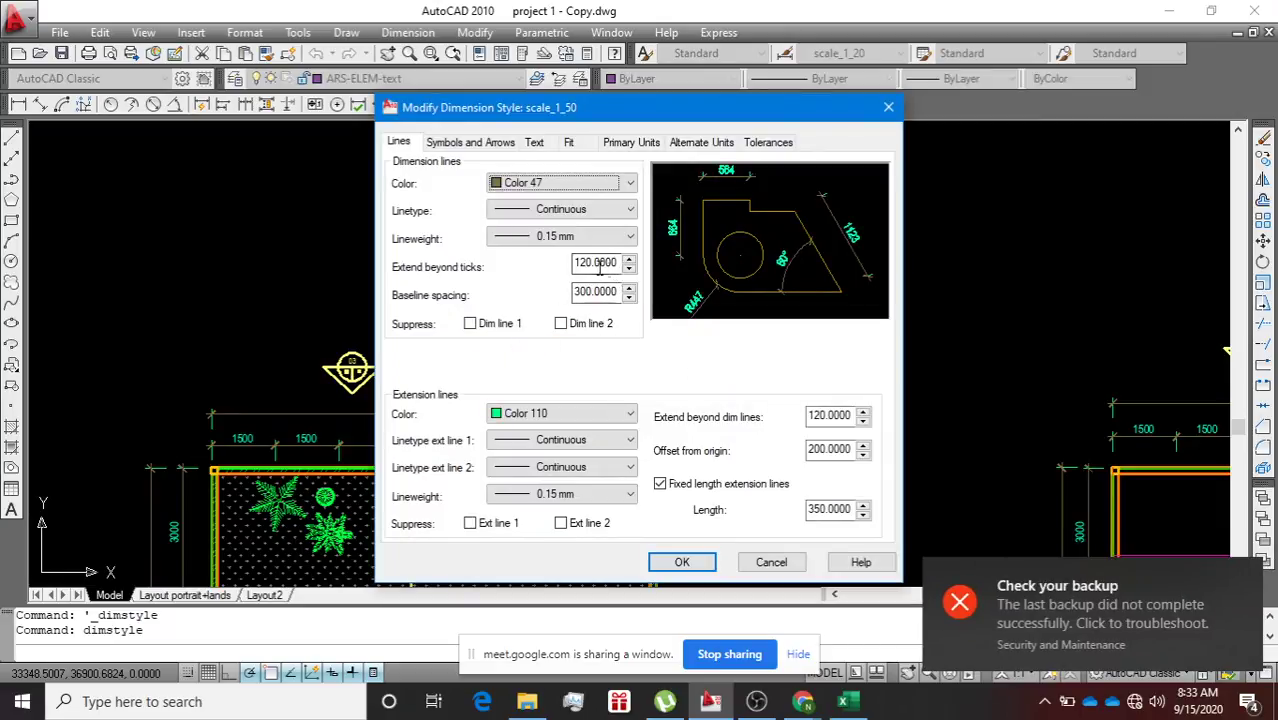
{"action": "left_click_drag", "start_coordinate": [593, 262], "coordinate": [561, 301]}
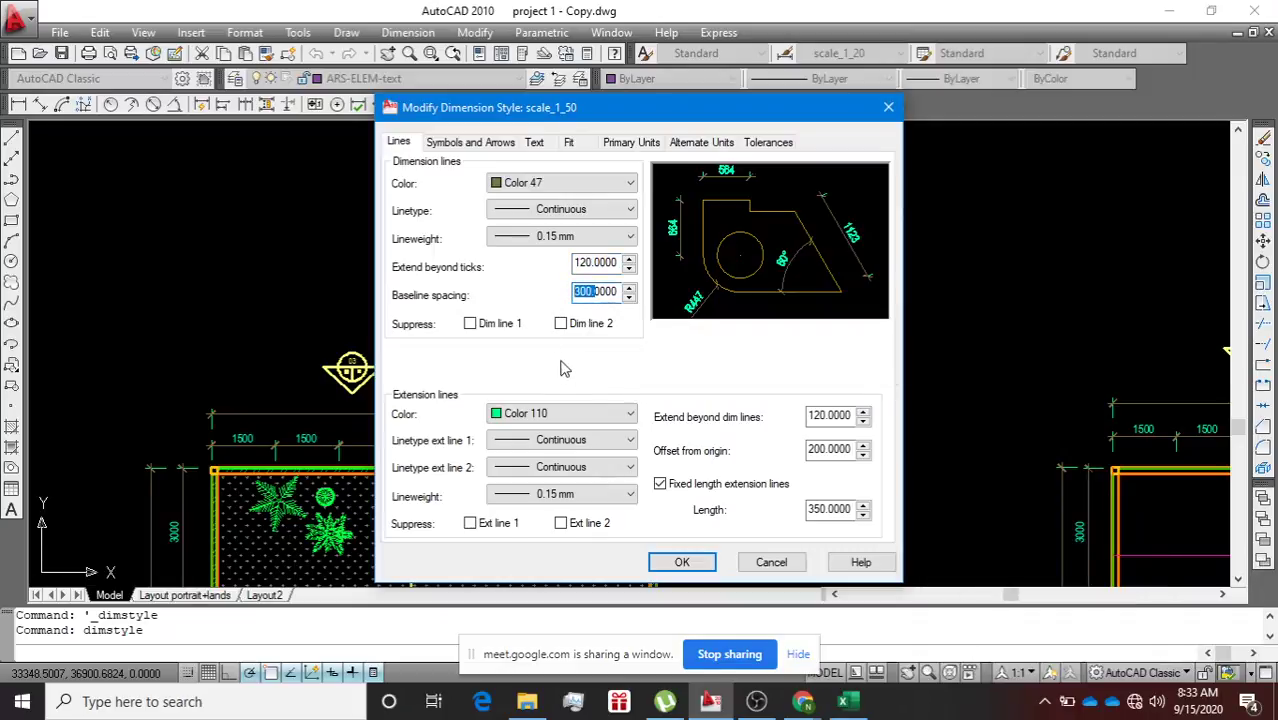
{"action": "left_click_drag", "start_coordinate": [832, 416], "coordinate": [781, 420]}
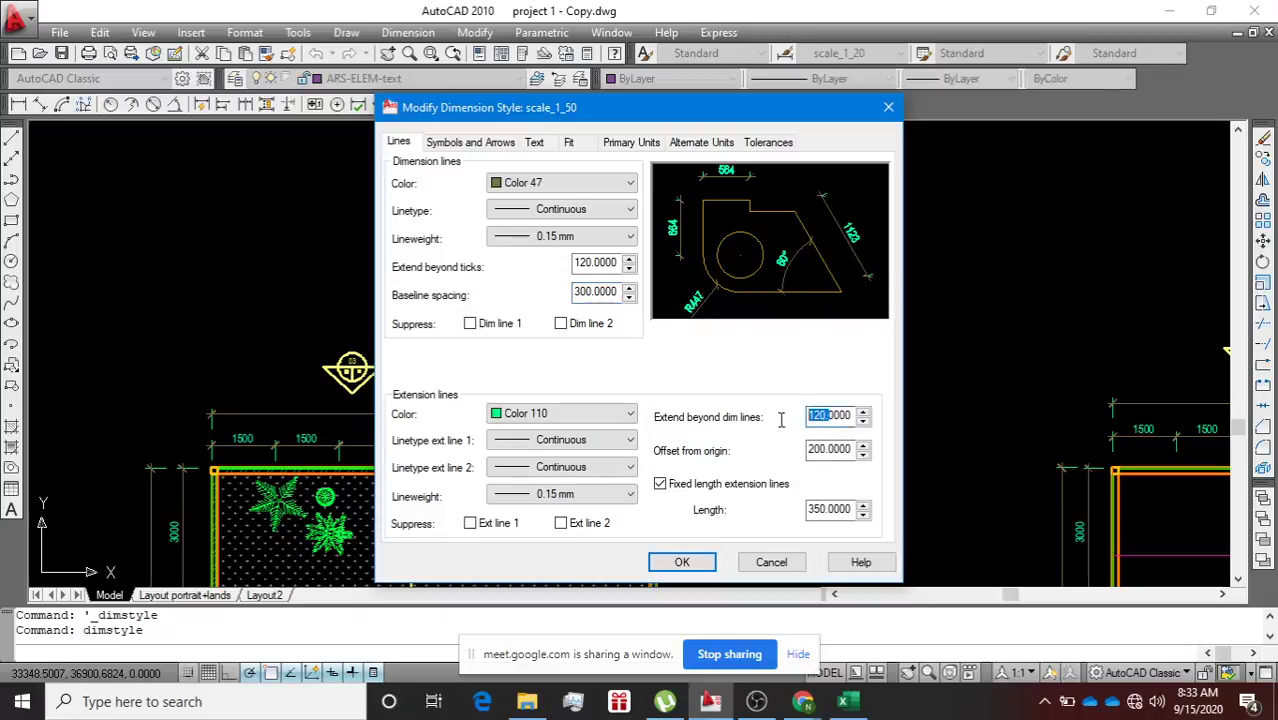
{"action": "left_click", "coordinate": [829, 452]}
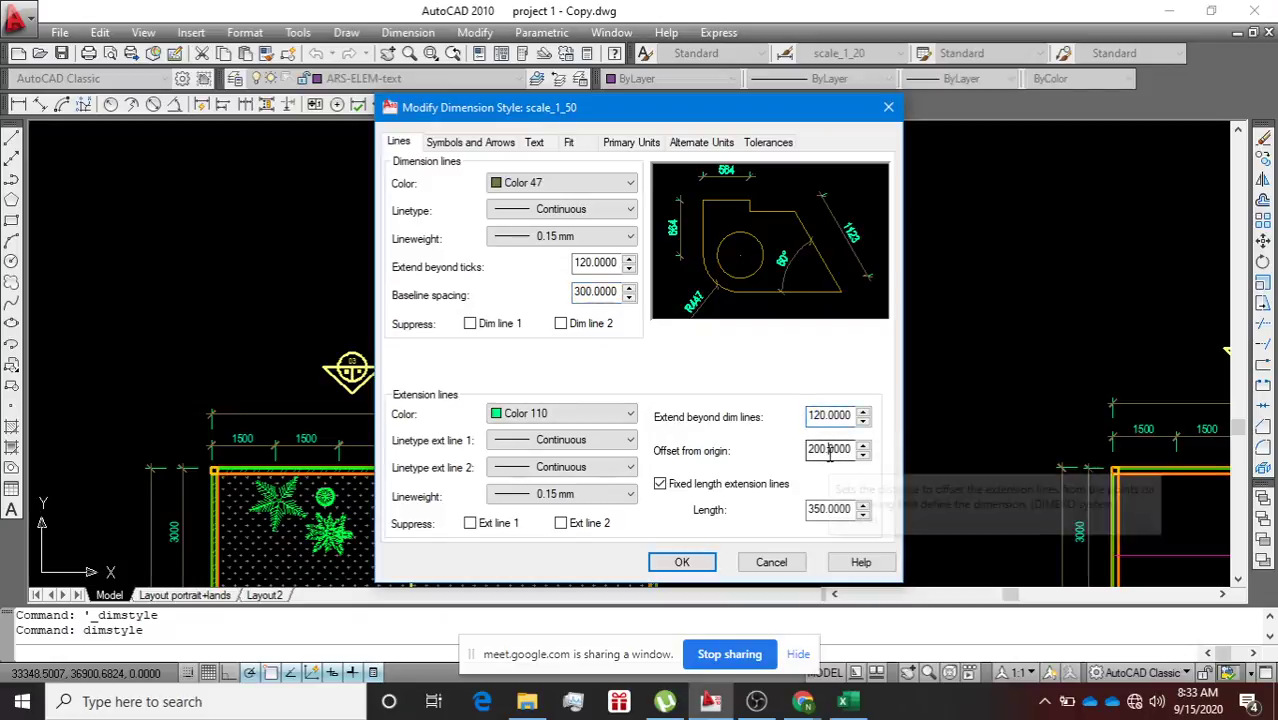
{"action": "left_click", "coordinate": [811, 512]}
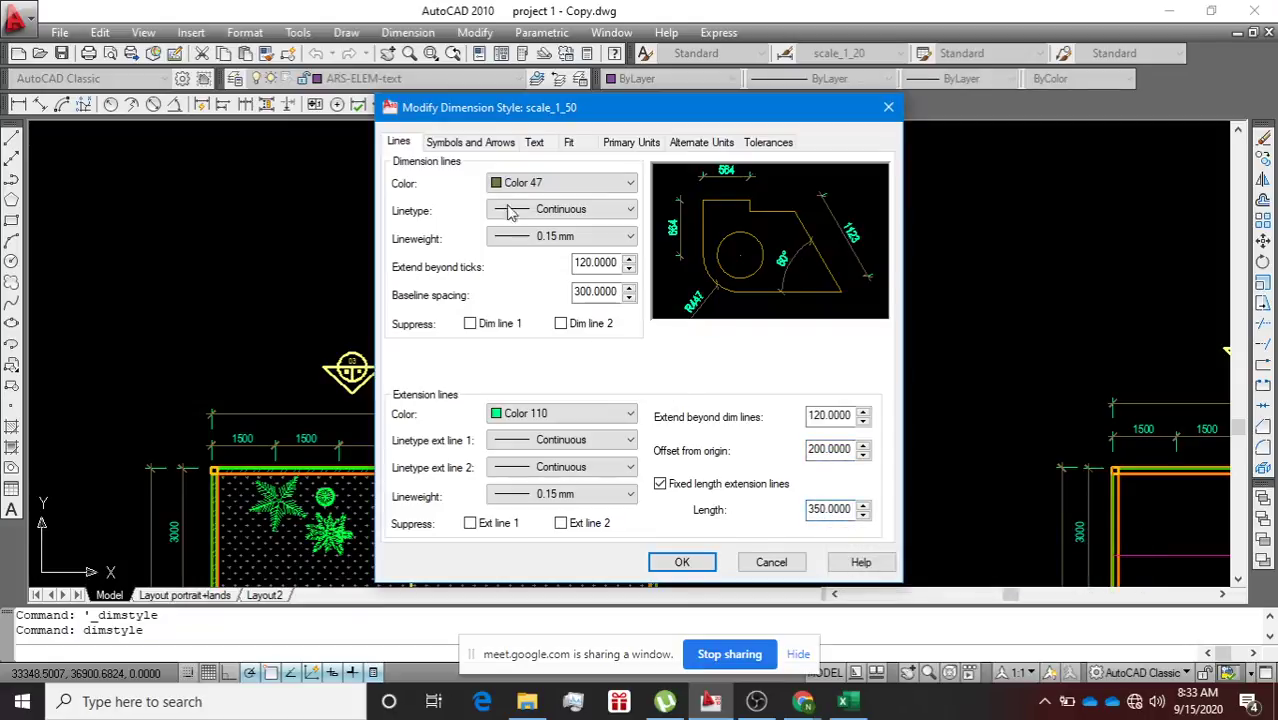
Review the arrowhead types, arrow size, center mark size and radius jog angle of the scale_1_50 dimension style.
{"action": "left_click", "coordinate": [460, 145]}
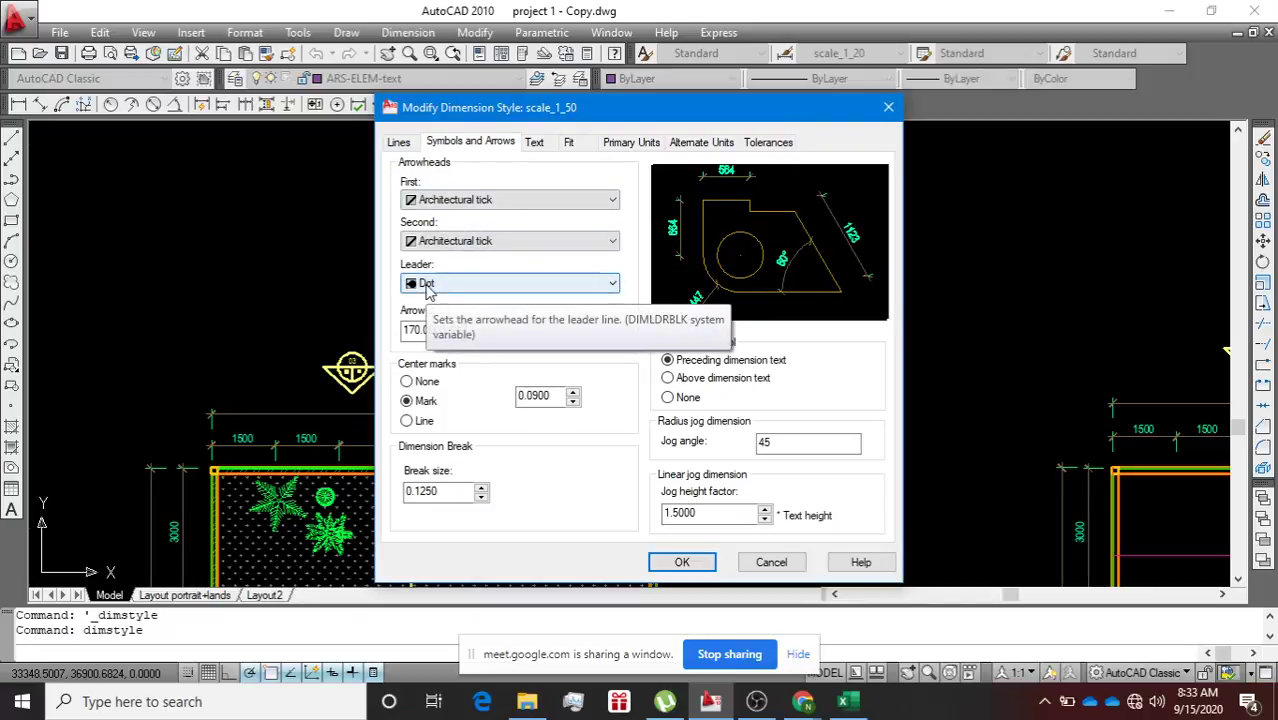
{"action": "left_click_drag", "start_coordinate": [431, 333], "coordinate": [403, 331]}
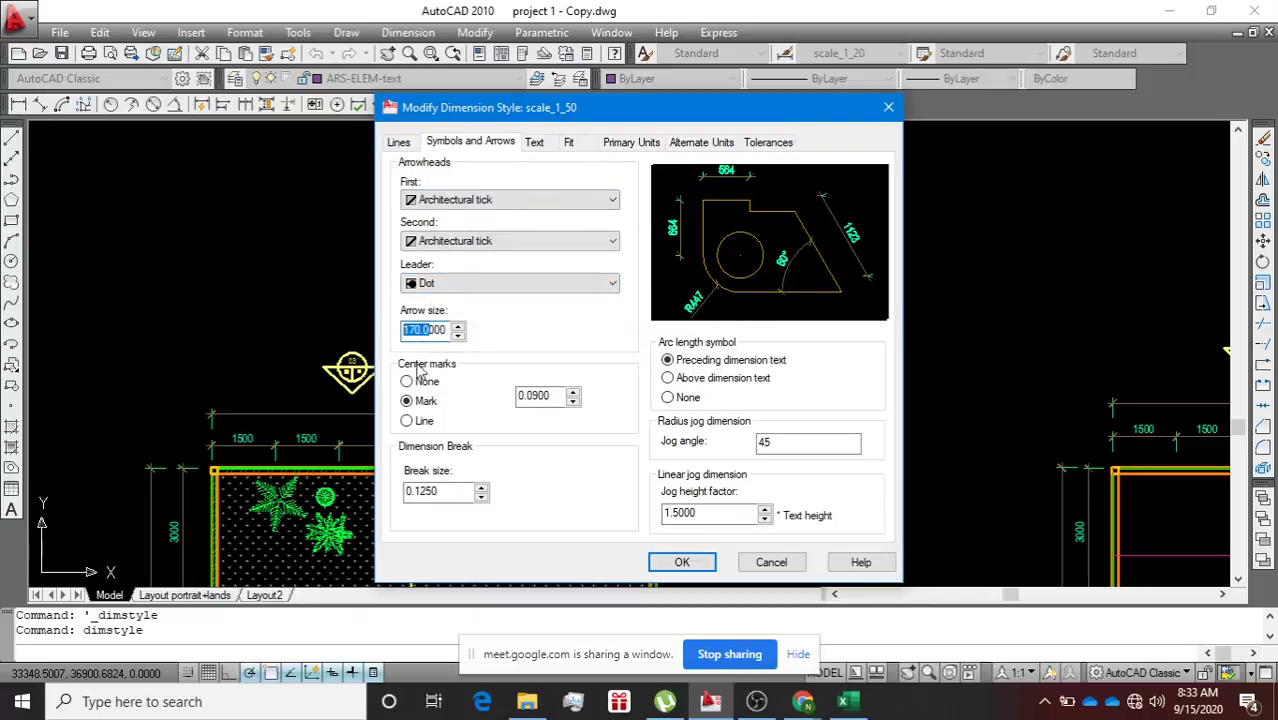
{"action": "left_click", "coordinate": [537, 397]}
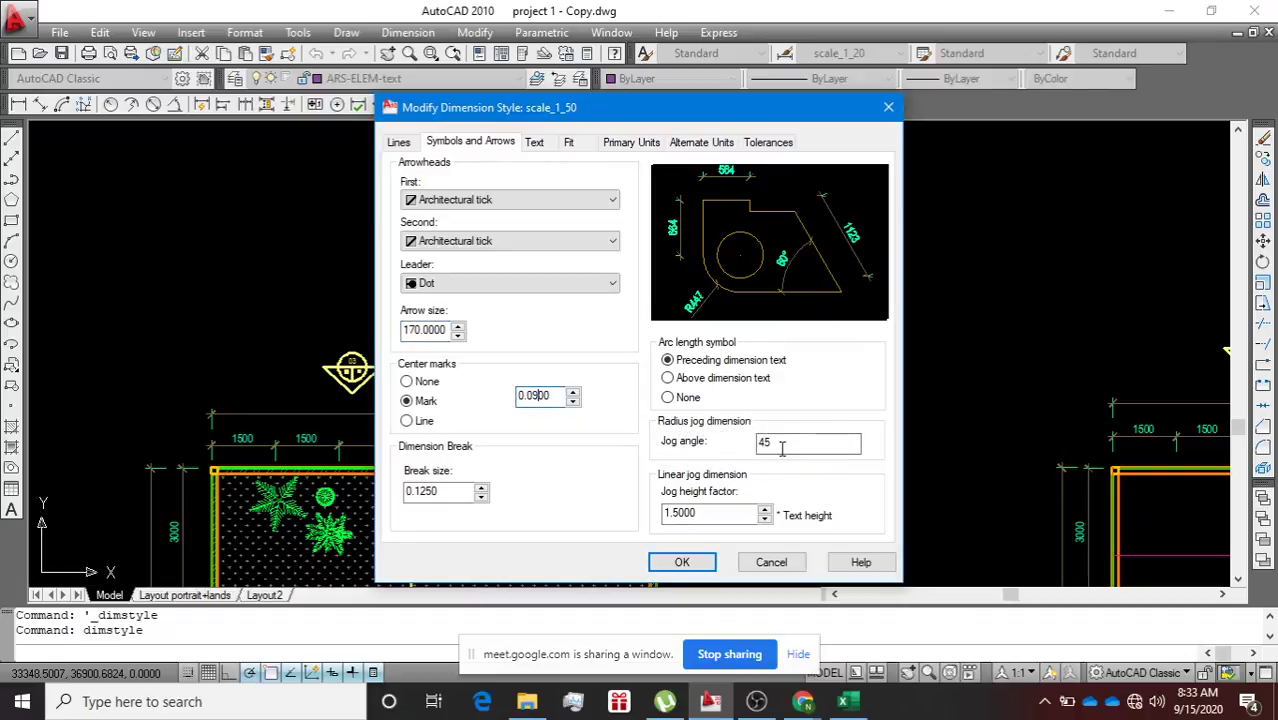
{"action": "left_click_drag", "start_coordinate": [770, 443], "coordinate": [751, 450]}
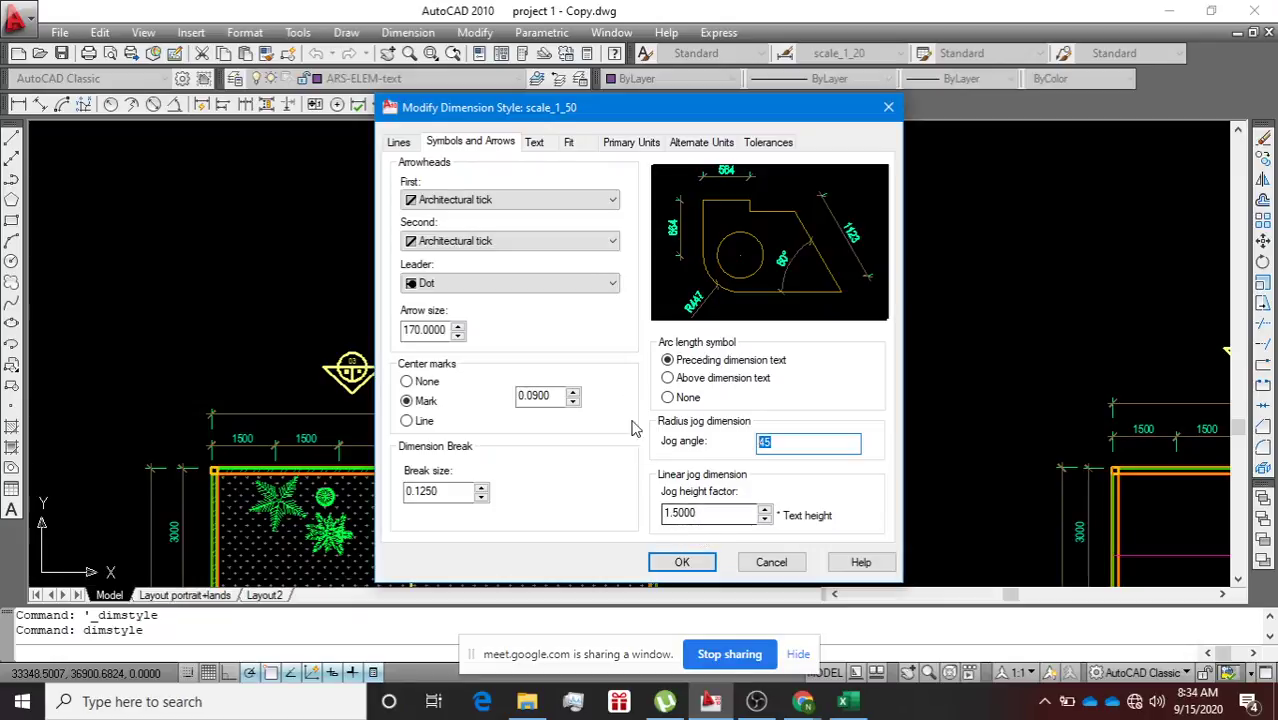
Review the text height, fit and primary unit settings of scale_1_50, cancel the modification and close the Dimension Style Manager.
{"action": "left_click", "coordinate": [535, 142]}
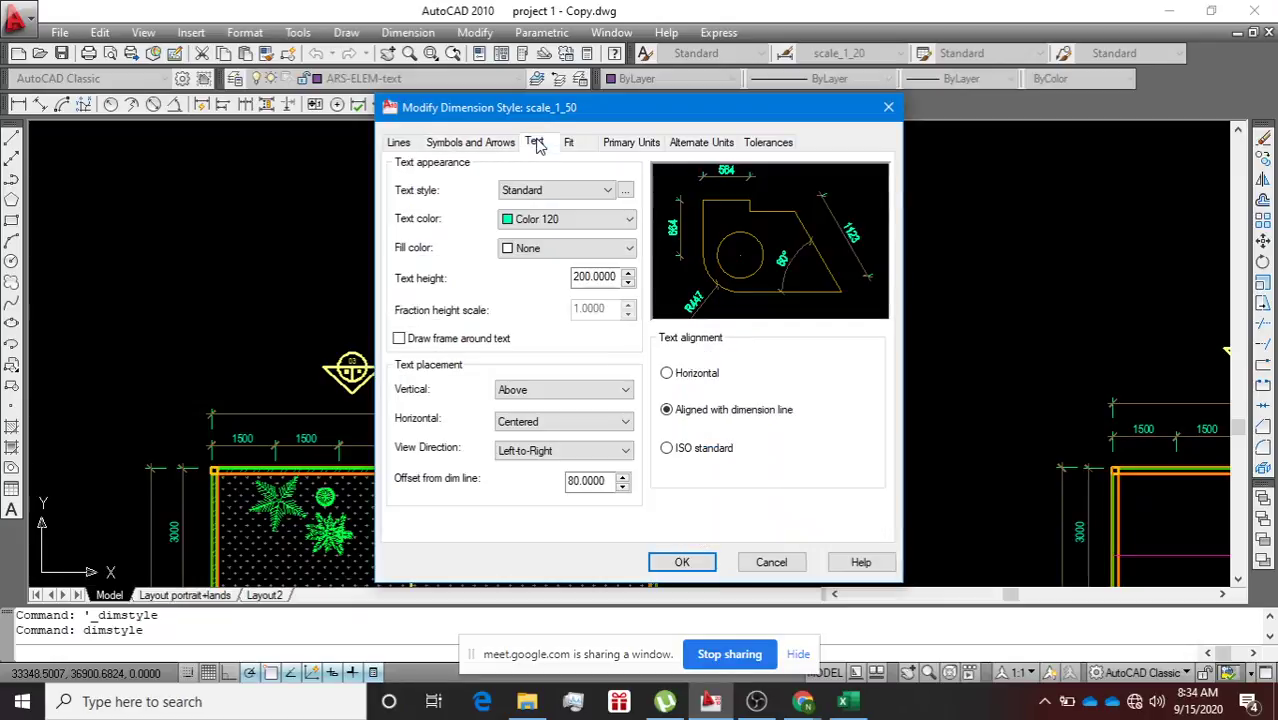
{"action": "left_click_drag", "start_coordinate": [616, 277], "coordinate": [564, 284]}
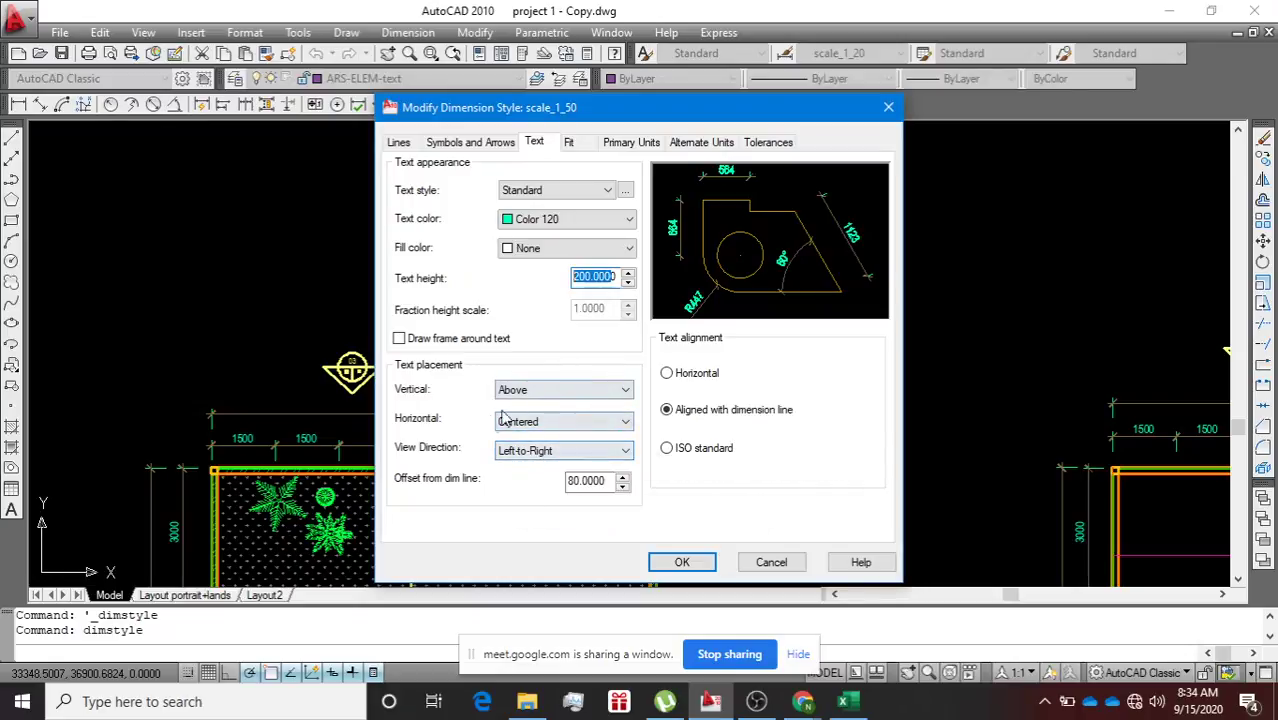
{"action": "left_click", "coordinate": [568, 142]}
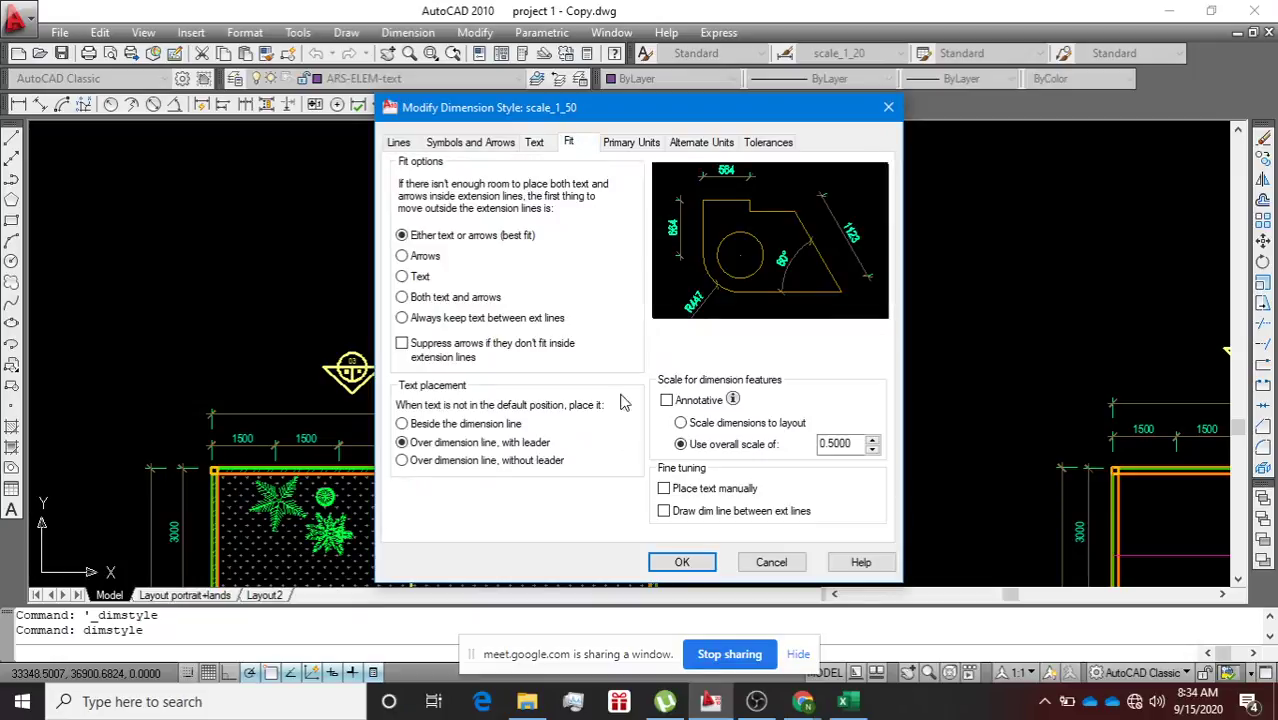
{"action": "left_click", "coordinate": [635, 146]}
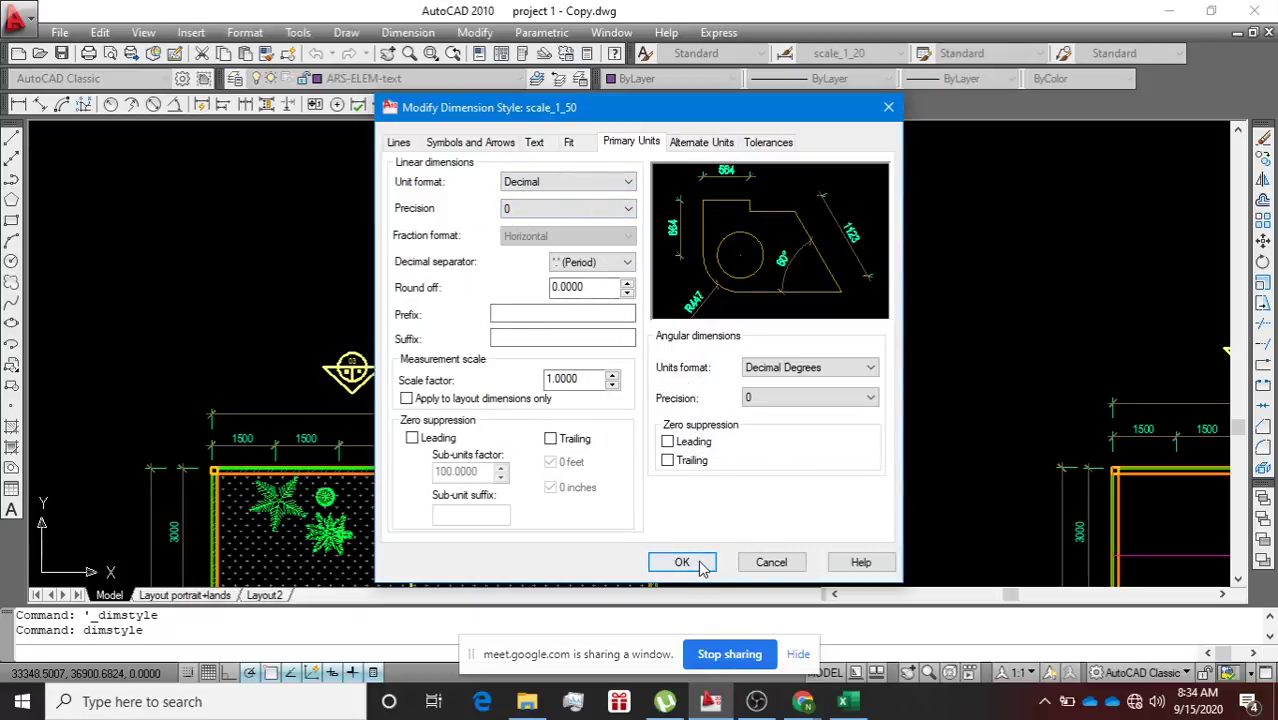
{"action": "left_click", "coordinate": [771, 563]}
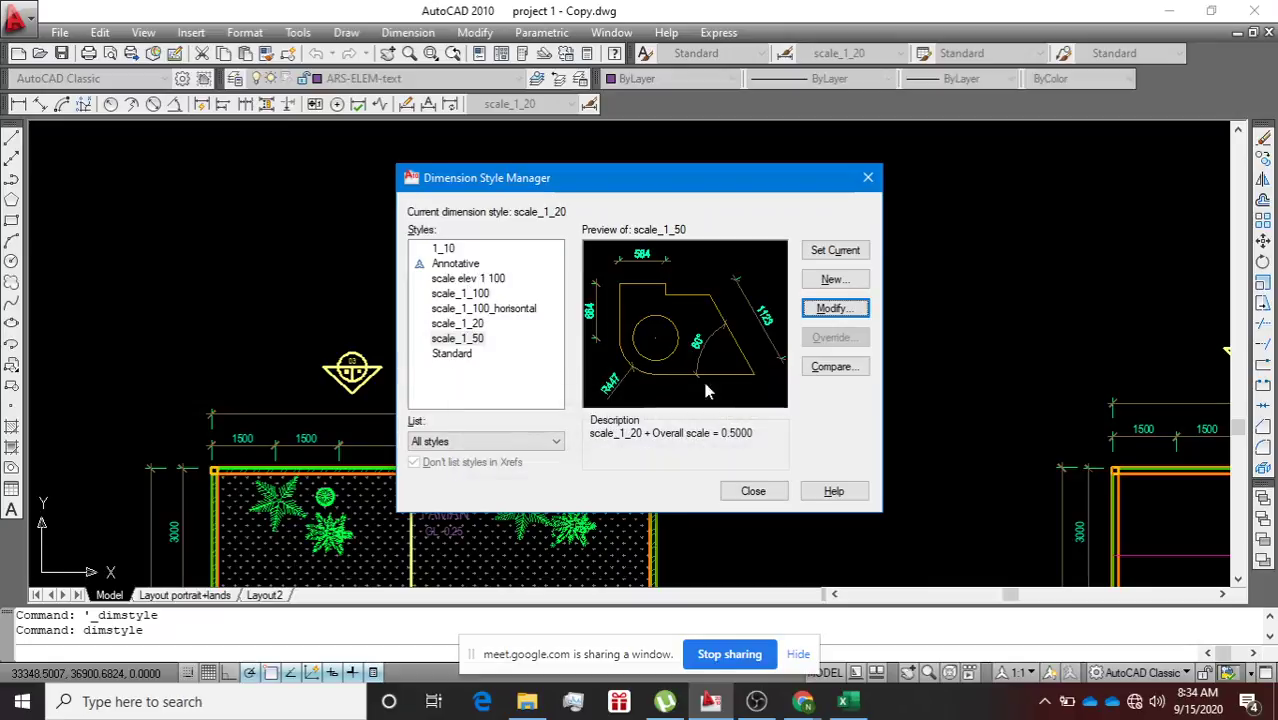
{"action": "left_click", "coordinate": [753, 491]}
Look over the floor plans, elevations, section and small detail drawings of the house in model space.
{"action": "scroll", "coordinate": [735, 465], "scroll_direction": "down", "scroll_amount": 3}
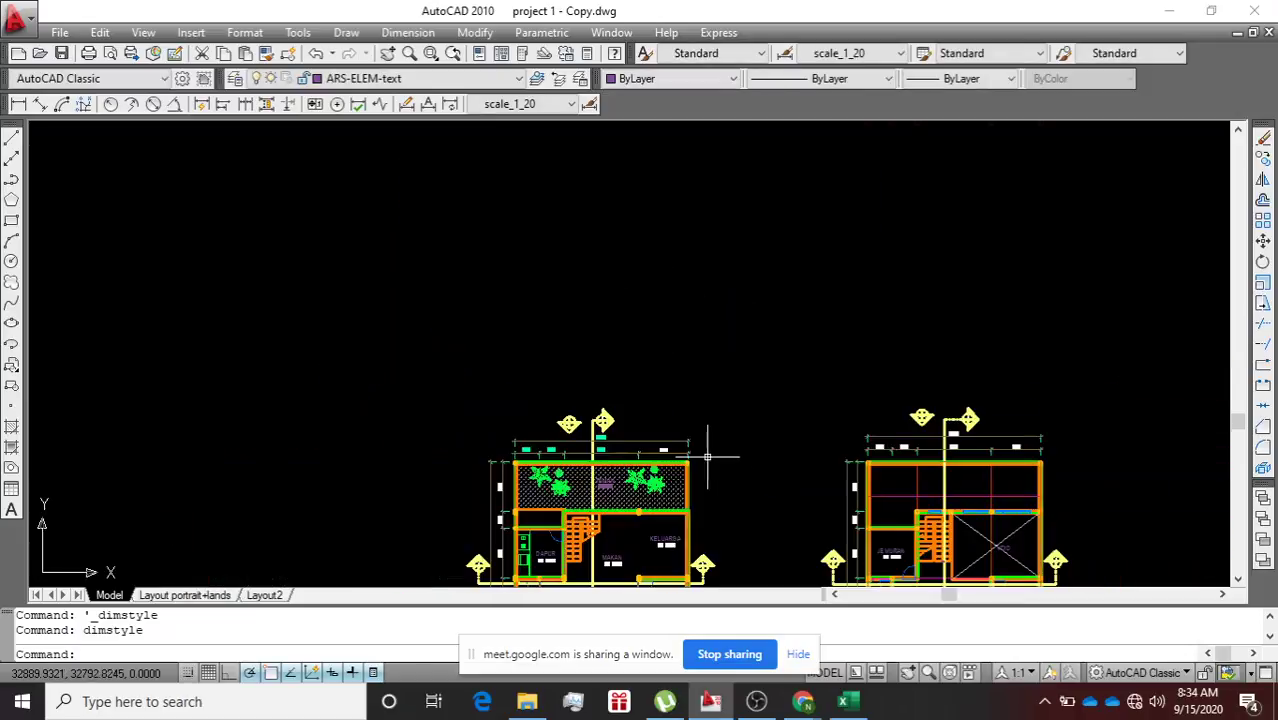
{"action": "scroll", "coordinate": [707, 455], "scroll_direction": "down", "scroll_amount": 1}
{"action": "scroll", "coordinate": [635, 375], "scroll_direction": "down", "scroll_amount": 2}
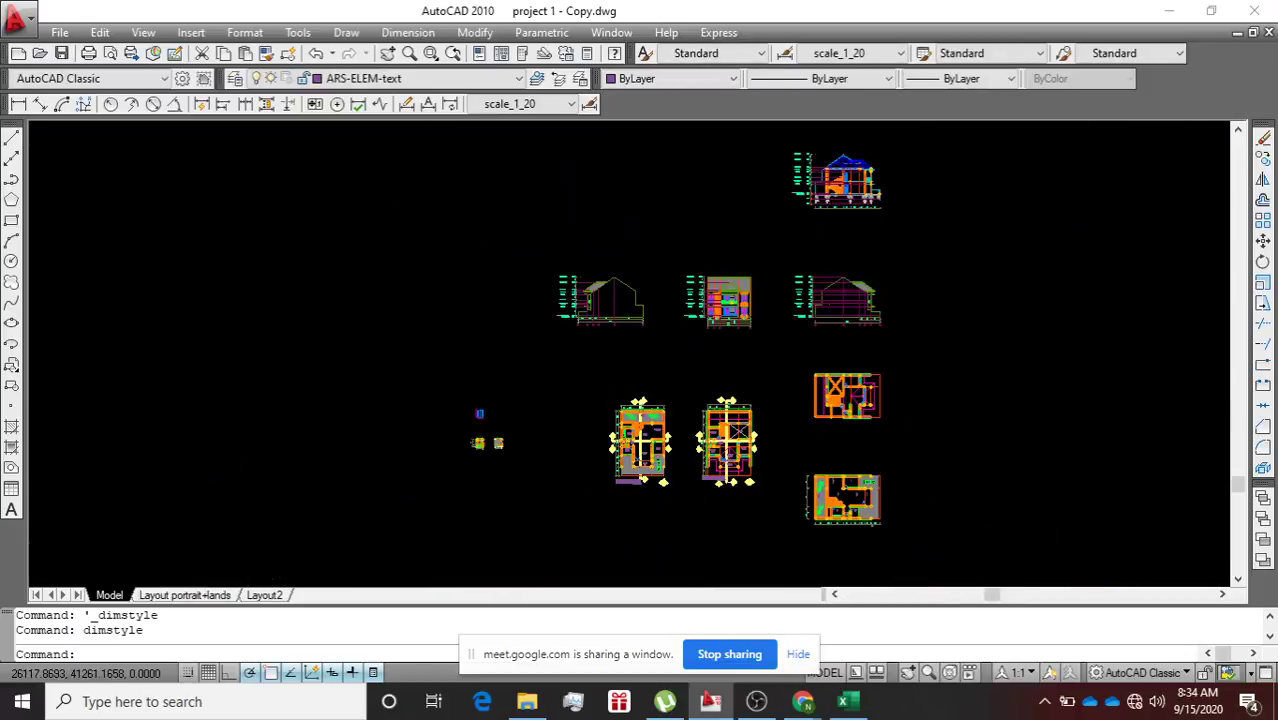
{"action": "scroll", "coordinate": [645, 362], "scroll_direction": "up", "scroll_amount": 2}
{"action": "scroll", "coordinate": [641, 375], "scroll_direction": "up", "scroll_amount": 2}
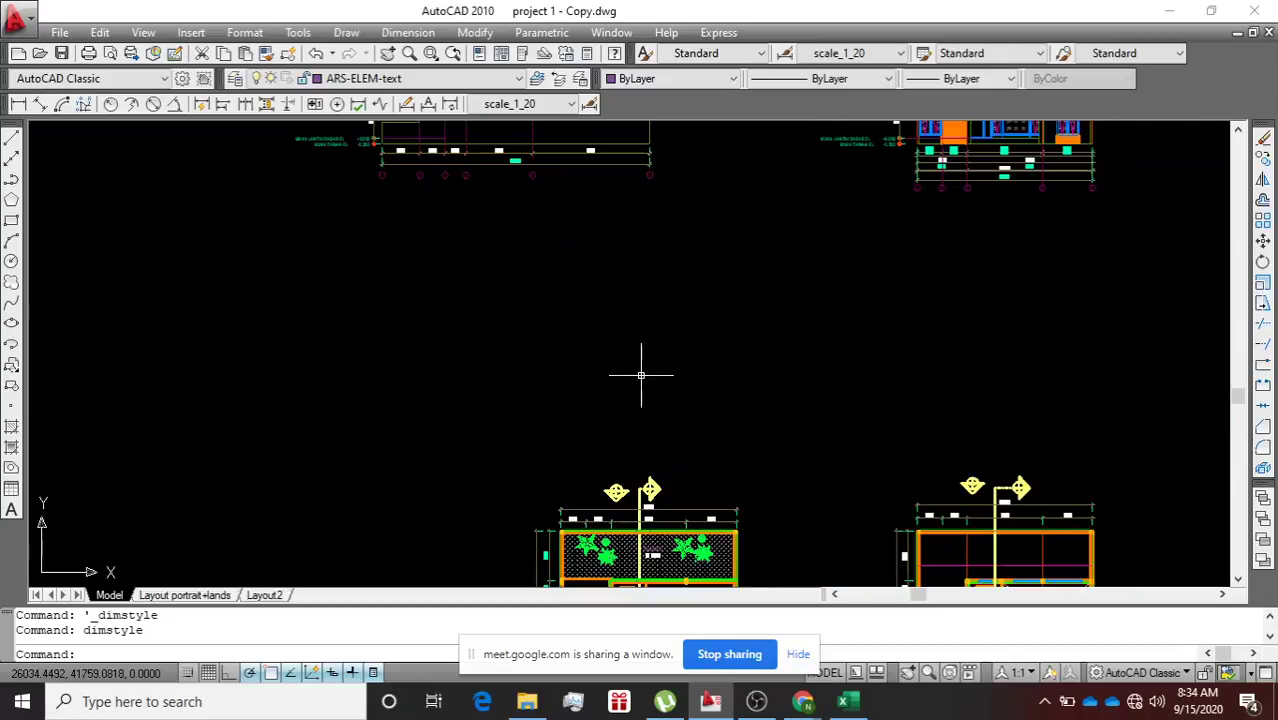
{"action": "scroll", "coordinate": [639, 365], "scroll_direction": "down", "scroll_amount": 4}
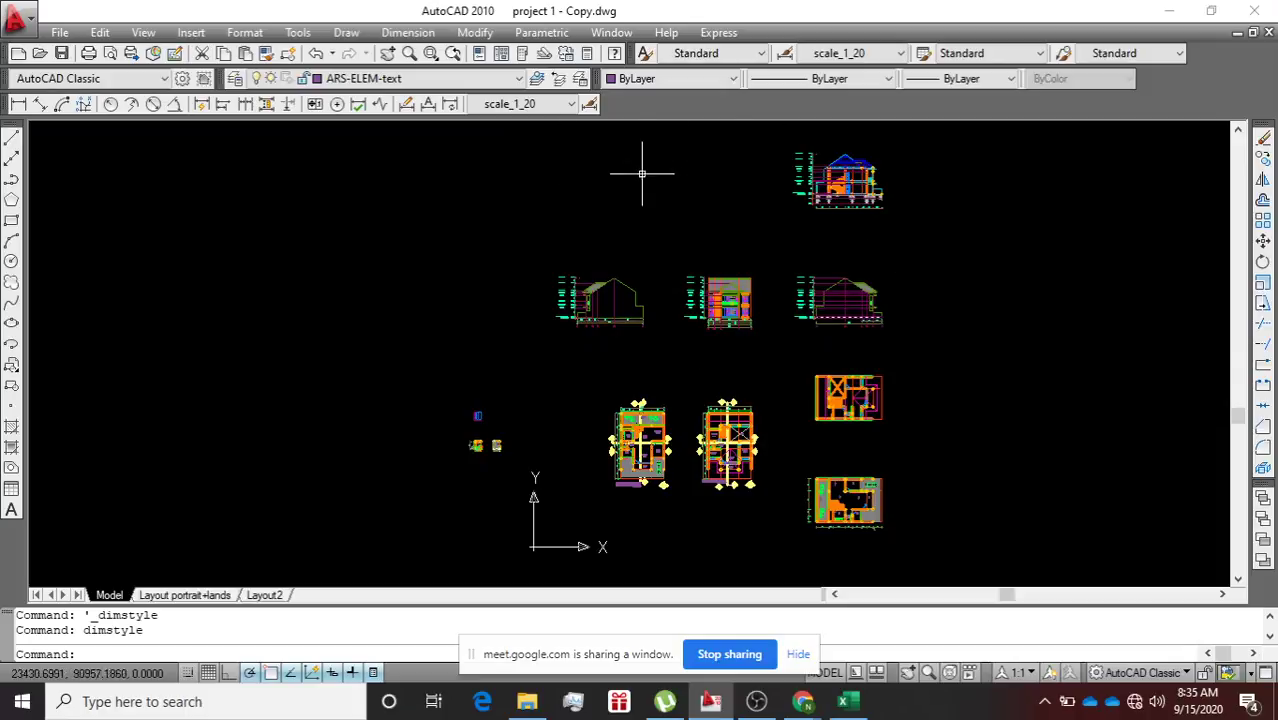
{"action": "middle_click_drag", "start_coordinate": [542, 365], "coordinate": [502, 360]}
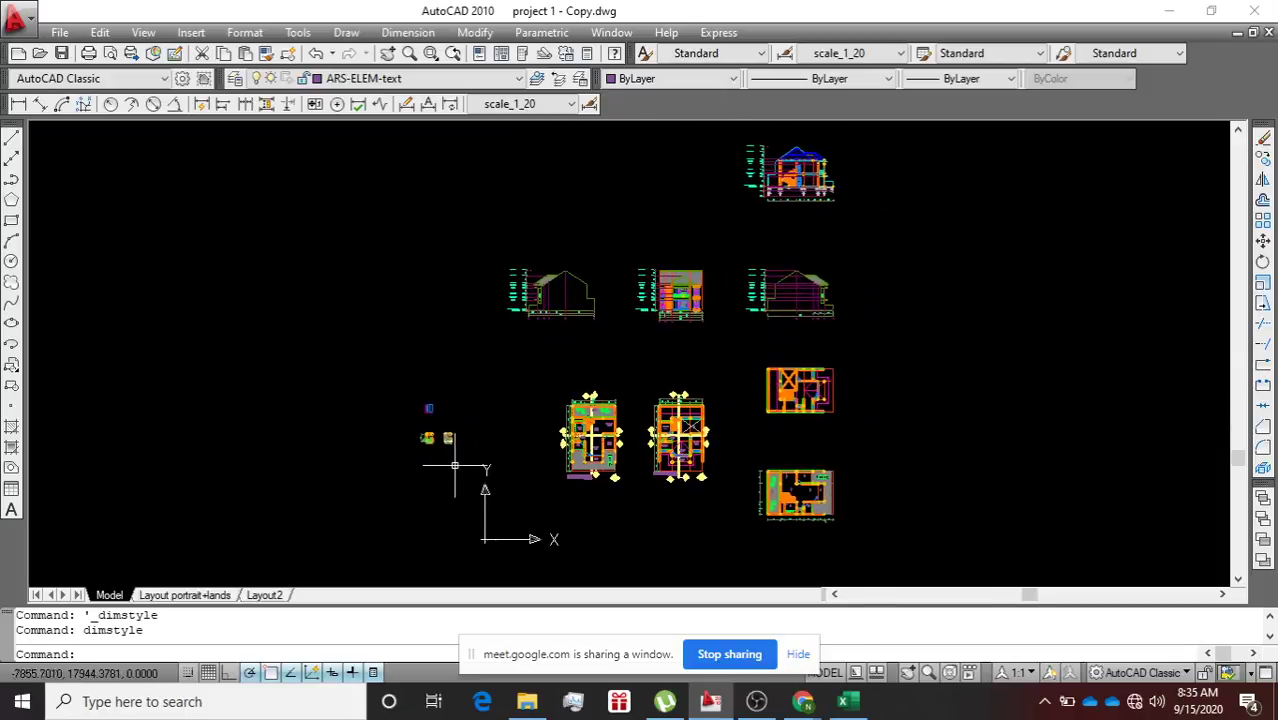
Compare the separate bathroom detail drawings with the KM/WC room in the ground floor plan.
{"action": "scroll", "coordinate": [454, 466], "scroll_direction": "up", "scroll_amount": 8}
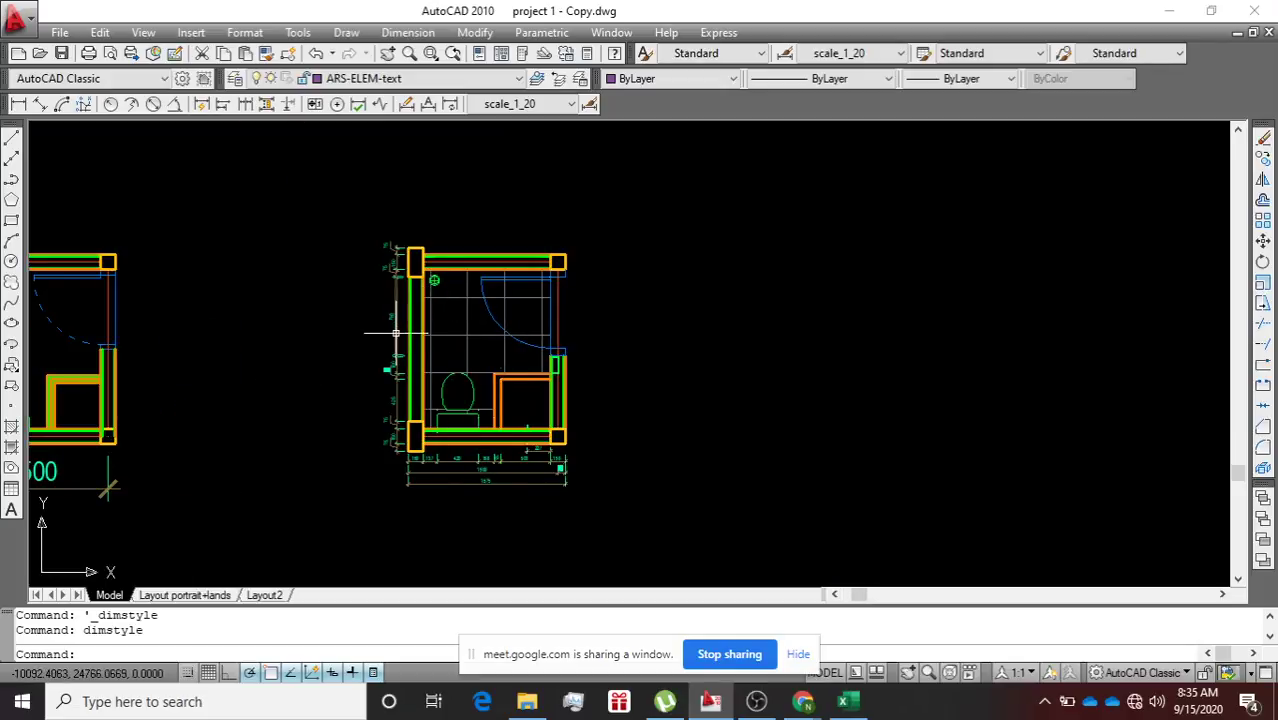
{"action": "scroll", "coordinate": [396, 333], "scroll_direction": "down", "scroll_amount": 3}
{"action": "scroll", "coordinate": [485, 415], "scroll_direction": "down", "scroll_amount": 2}
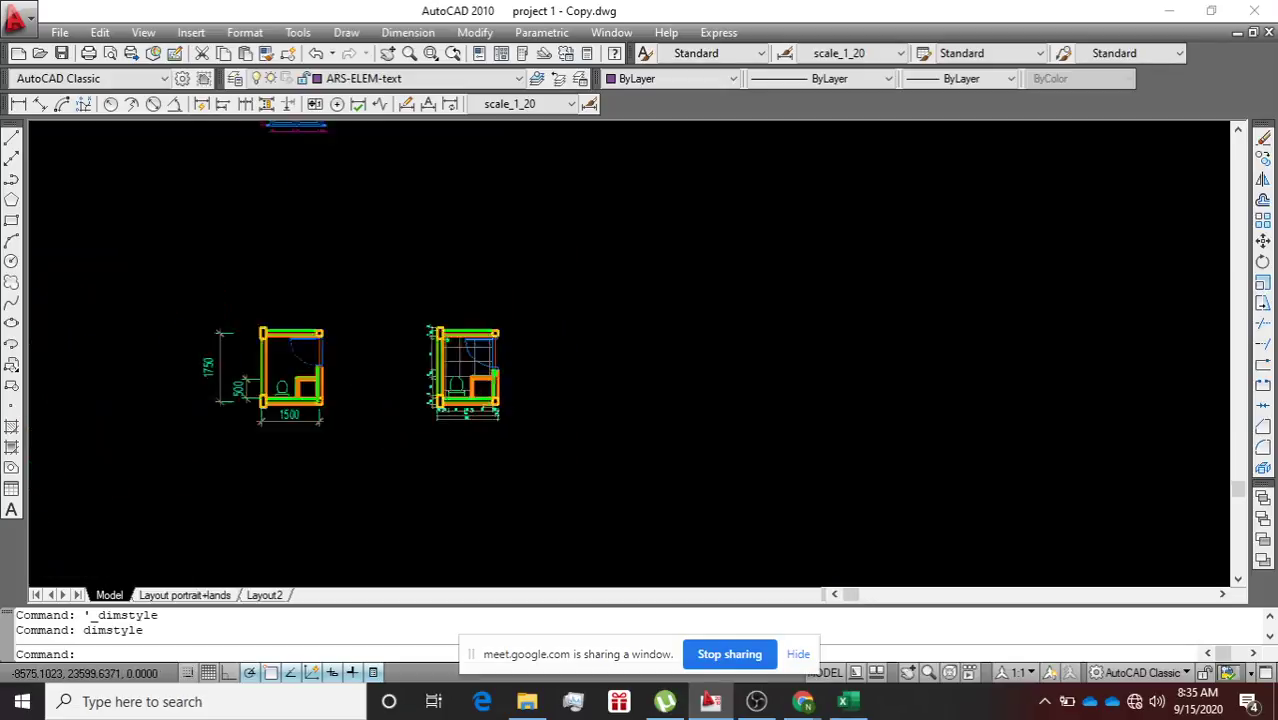
{"action": "scroll", "coordinate": [500, 405], "scroll_direction": "down", "scroll_amount": 3}
{"action": "scroll", "coordinate": [997, 400], "scroll_direction": "up", "scroll_amount": 2}
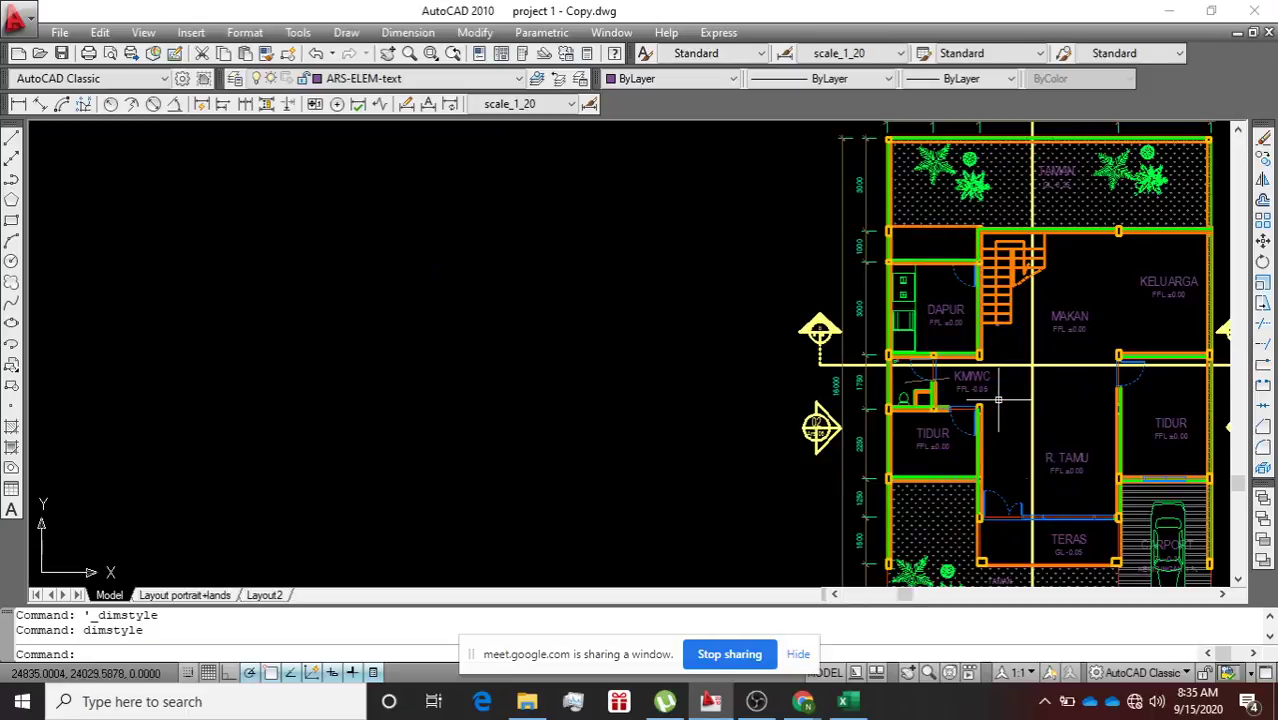
{"action": "scroll", "coordinate": [997, 400], "scroll_direction": "up", "scroll_amount": 3}
{"action": "scroll", "coordinate": [985, 390], "scroll_direction": "down", "scroll_amount": 3}
{"action": "scroll", "coordinate": [975, 360], "scroll_direction": "up", "scroll_amount": 3}
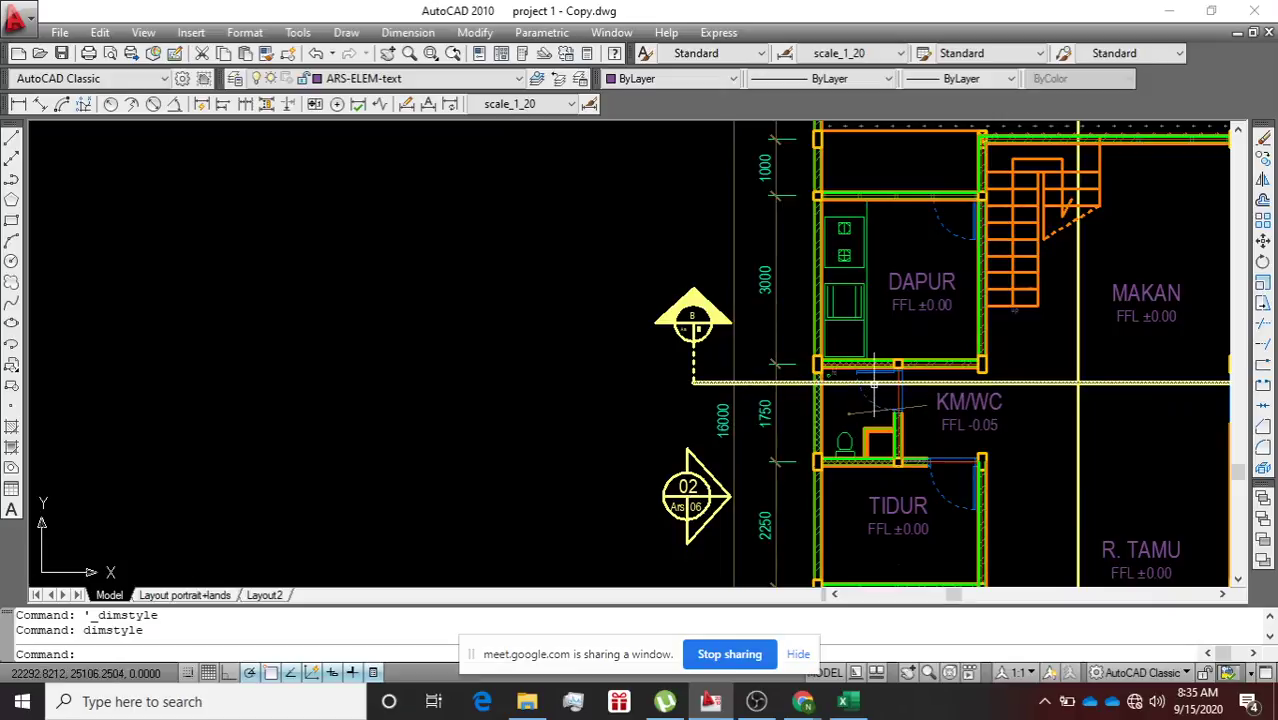
Compare the full set of model space drawings with the framed sheets in the Layout portrait+lands layout, including the first-floor plan sheet.
{"action": "scroll", "coordinate": [880, 385], "scroll_direction": "down", "scroll_amount": 8}
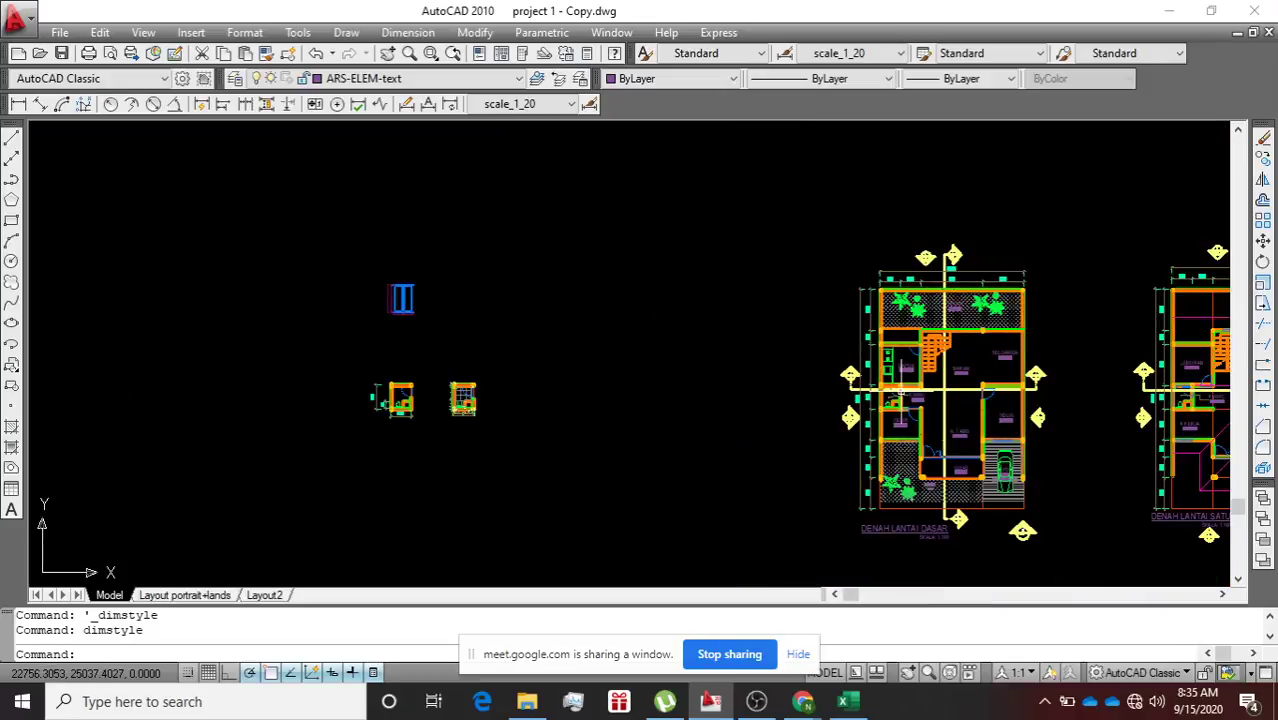
{"action": "scroll", "coordinate": [901, 391], "scroll_direction": "down", "scroll_amount": 3}
{"action": "scroll", "coordinate": [1080, 415], "scroll_direction": "down", "scroll_amount": 3}
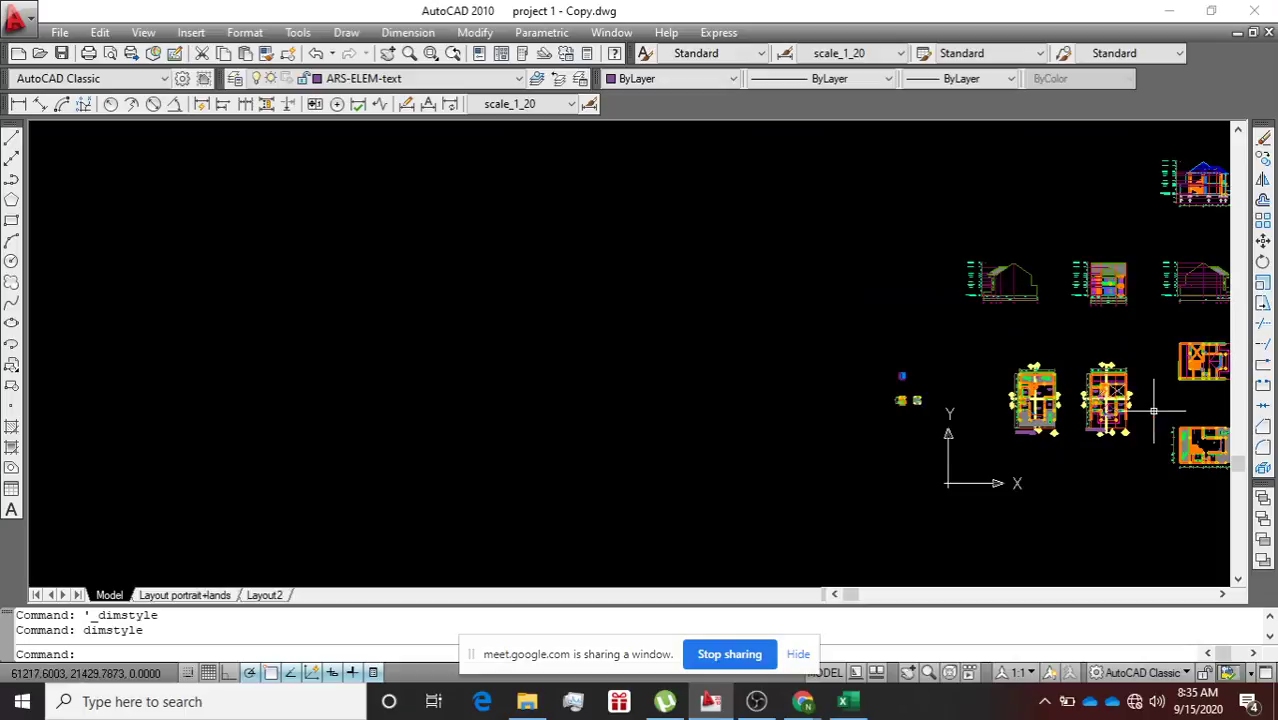
{"action": "middle_click_drag", "start_coordinate": [1153, 410], "coordinate": [923, 424]}
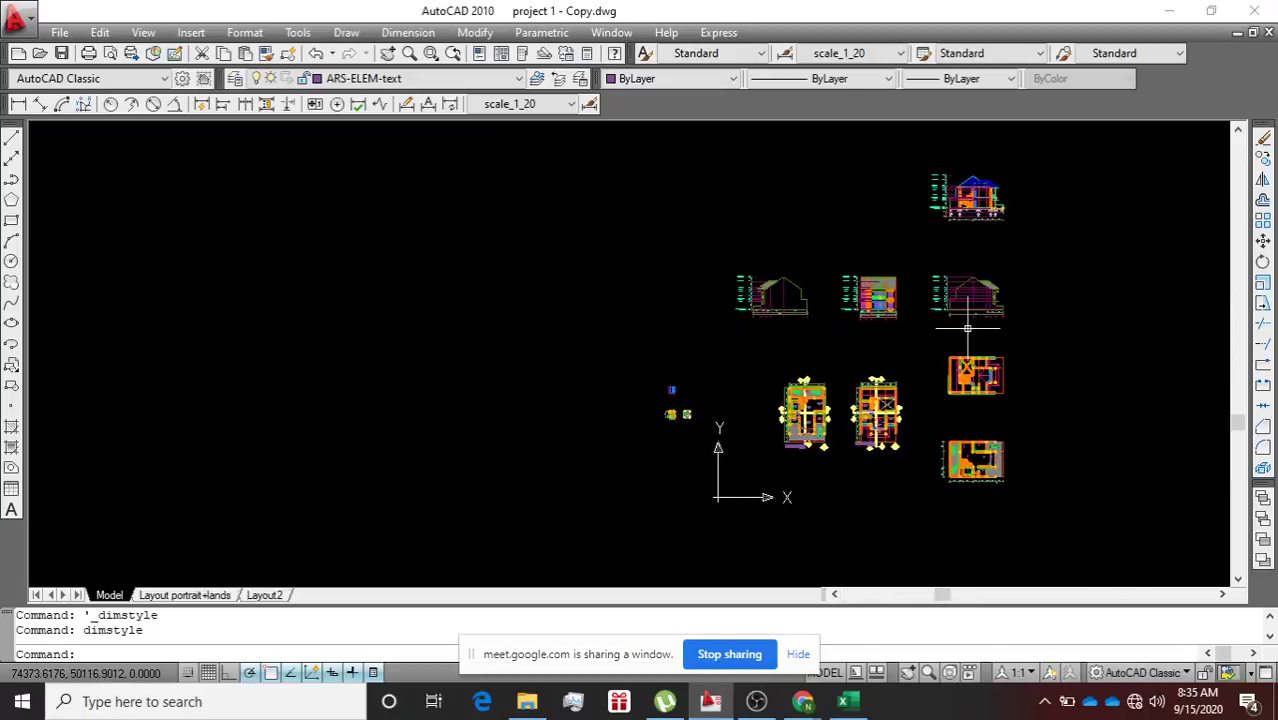
{"action": "scroll", "coordinate": [968, 325], "scroll_direction": "up", "scroll_amount": 3}
{"action": "scroll", "coordinate": [785, 370], "scroll_direction": "down", "scroll_amount": 2}
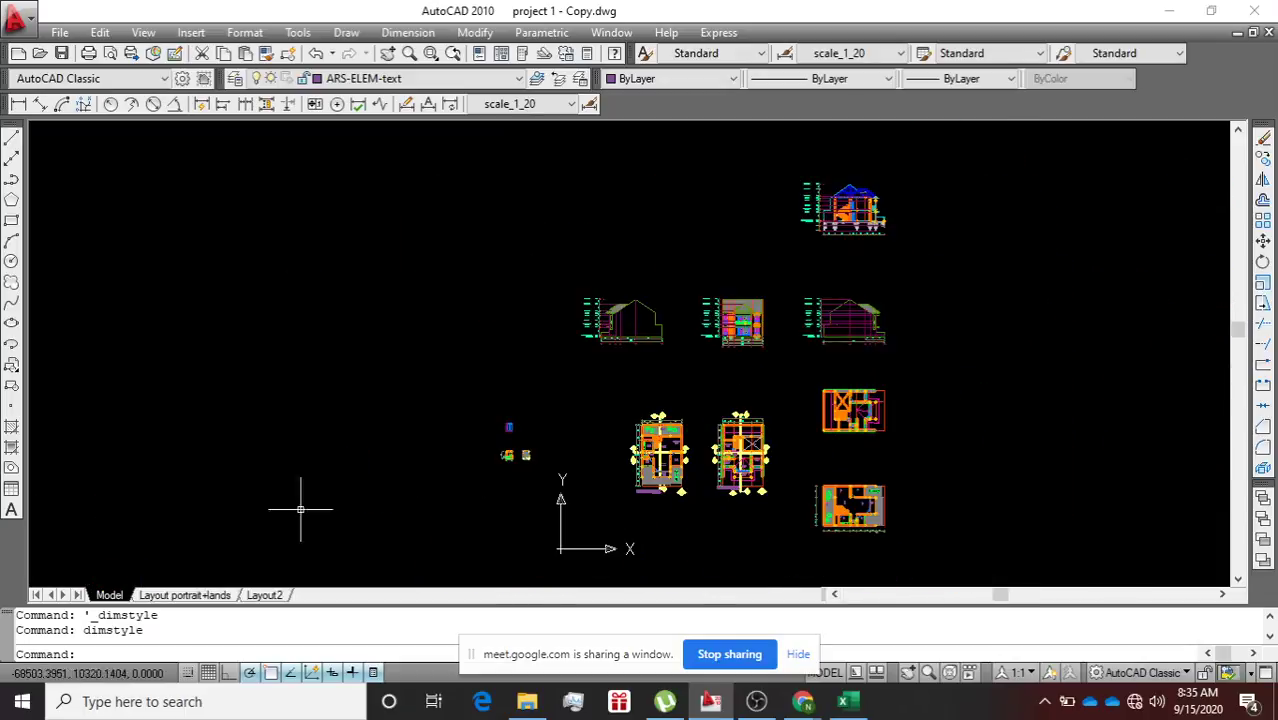
{"action": "left_click", "coordinate": [176, 596]}
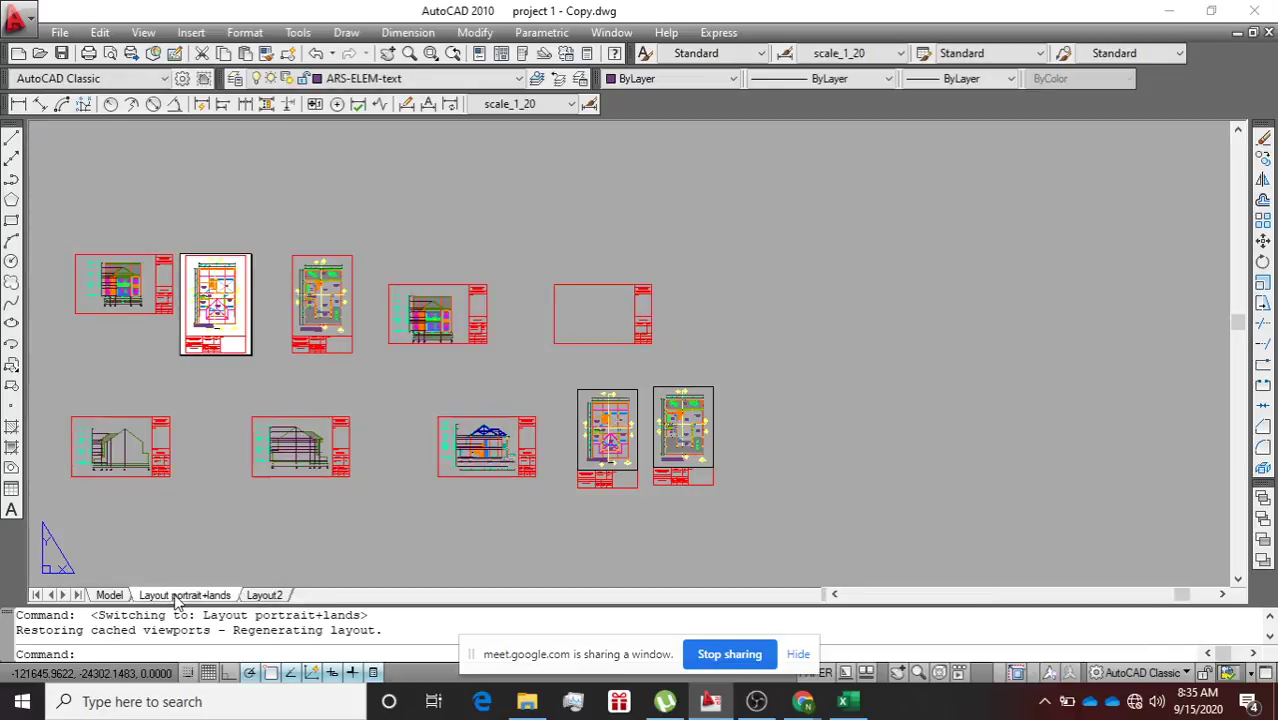
{"action": "left_click", "coordinate": [106, 597]}
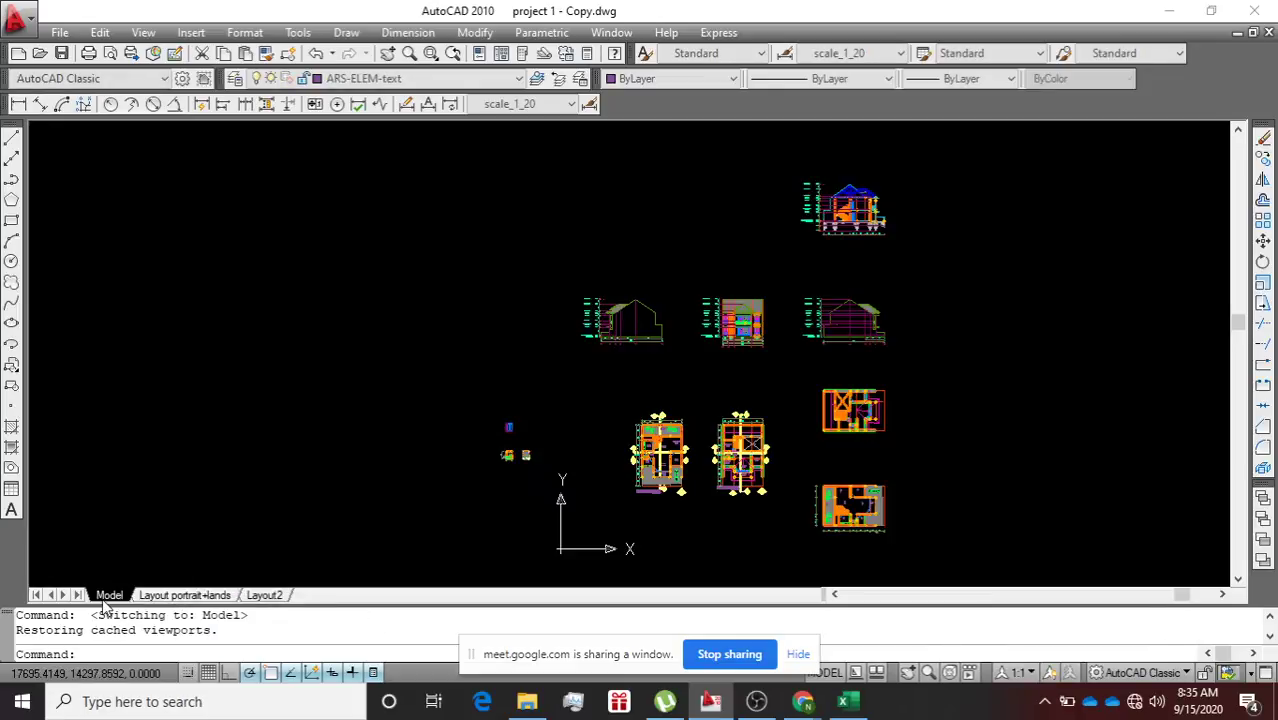
{"action": "left_click", "coordinate": [176, 596]}
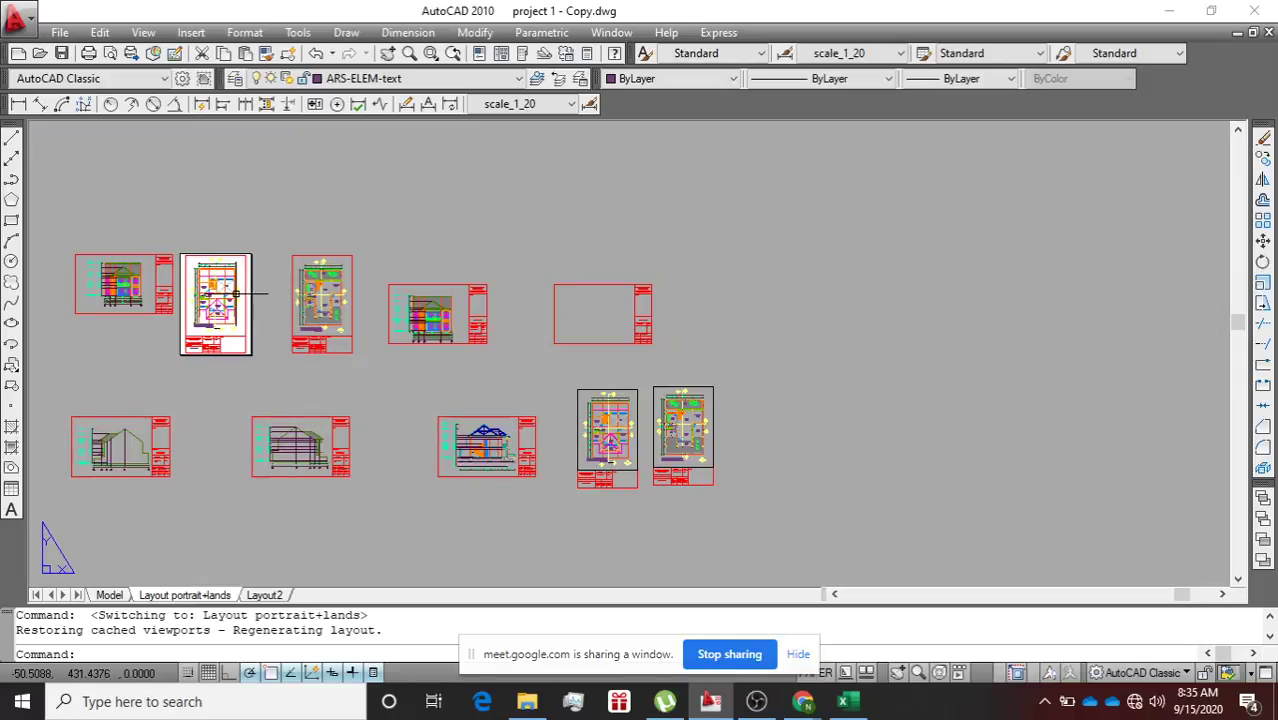
{"action": "scroll", "coordinate": [185, 335], "scroll_direction": "up", "scroll_amount": 6}
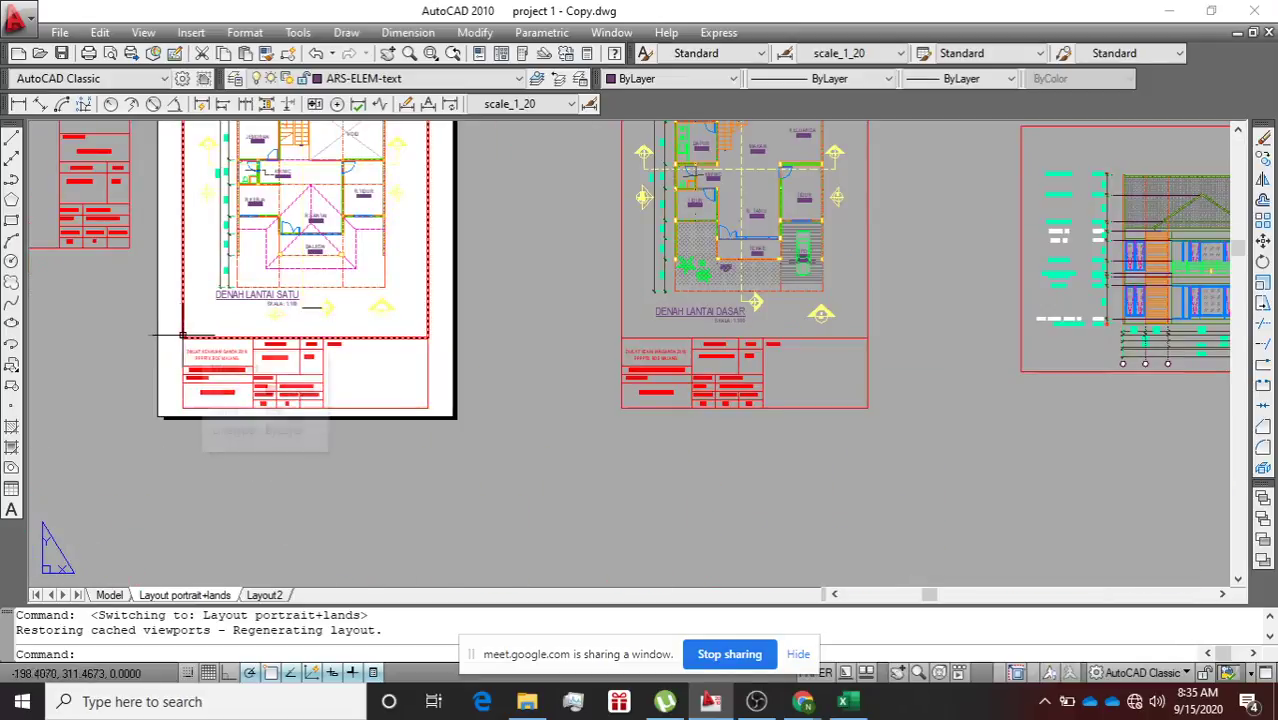
{"action": "scroll", "coordinate": [290, 355], "scroll_direction": "down", "scroll_amount": 6}
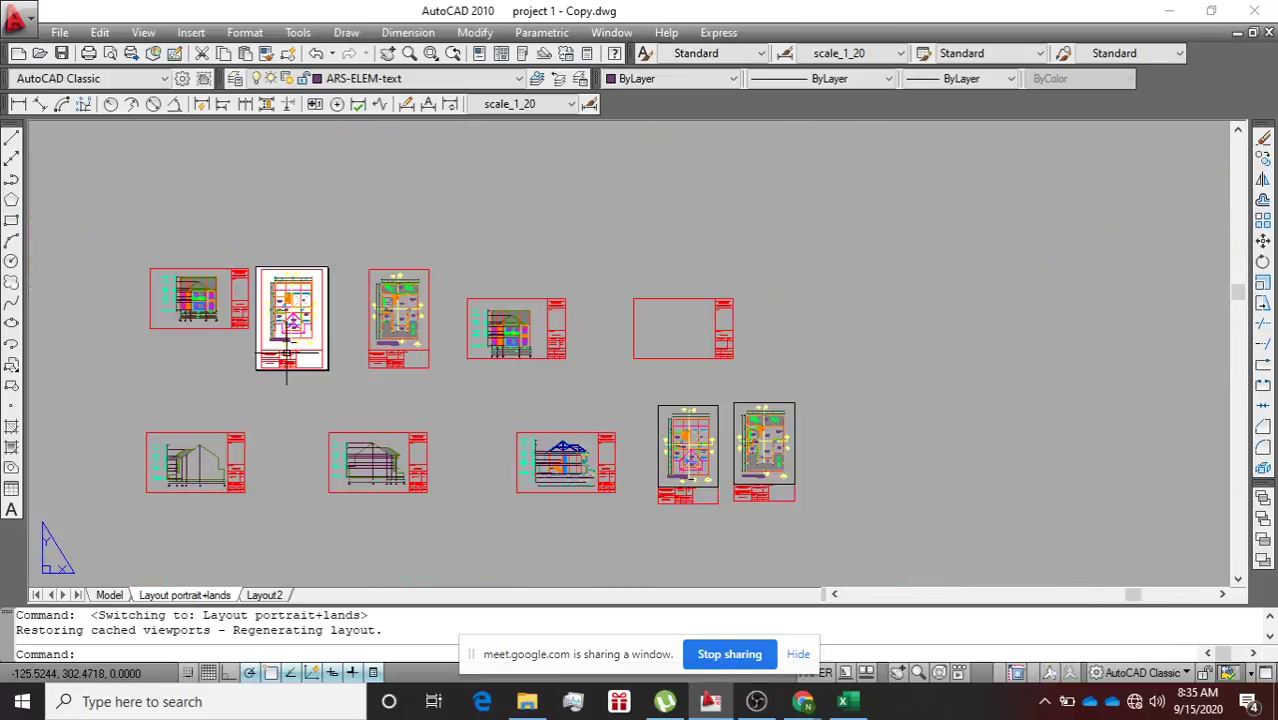
{"action": "left_click", "coordinate": [633, 332]}
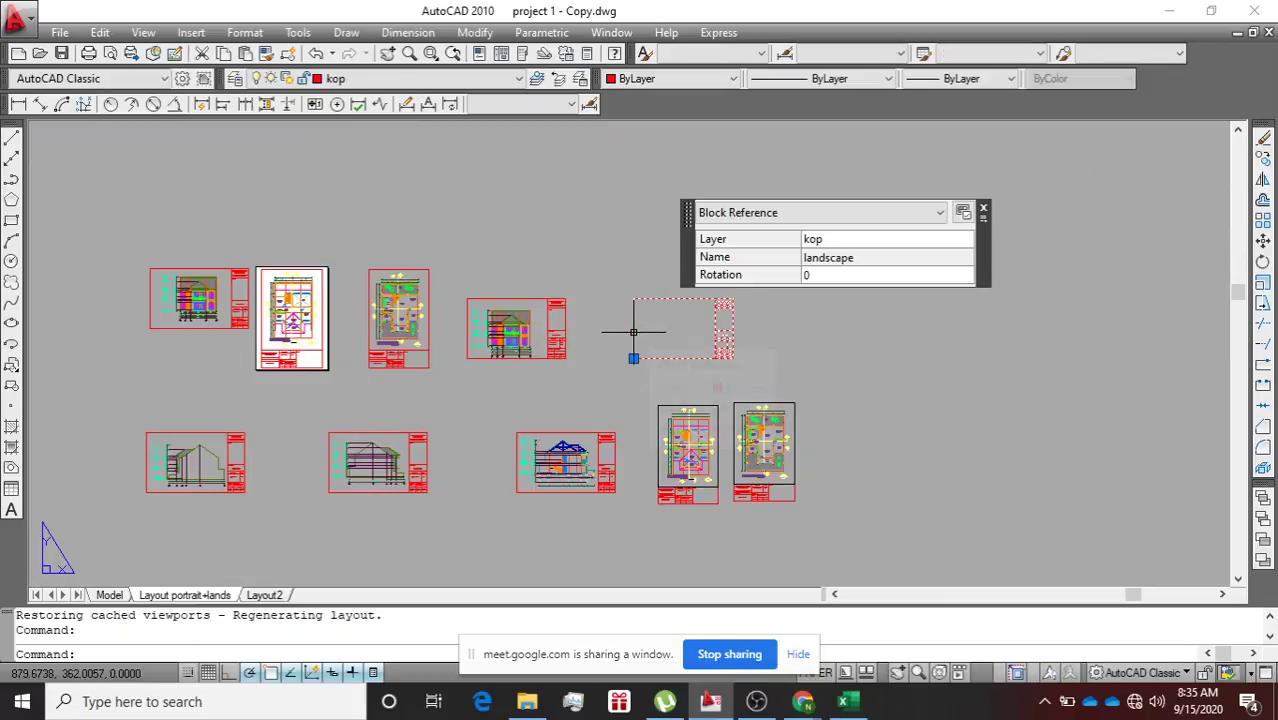
{"action": "right_click", "coordinate": [633, 332]}
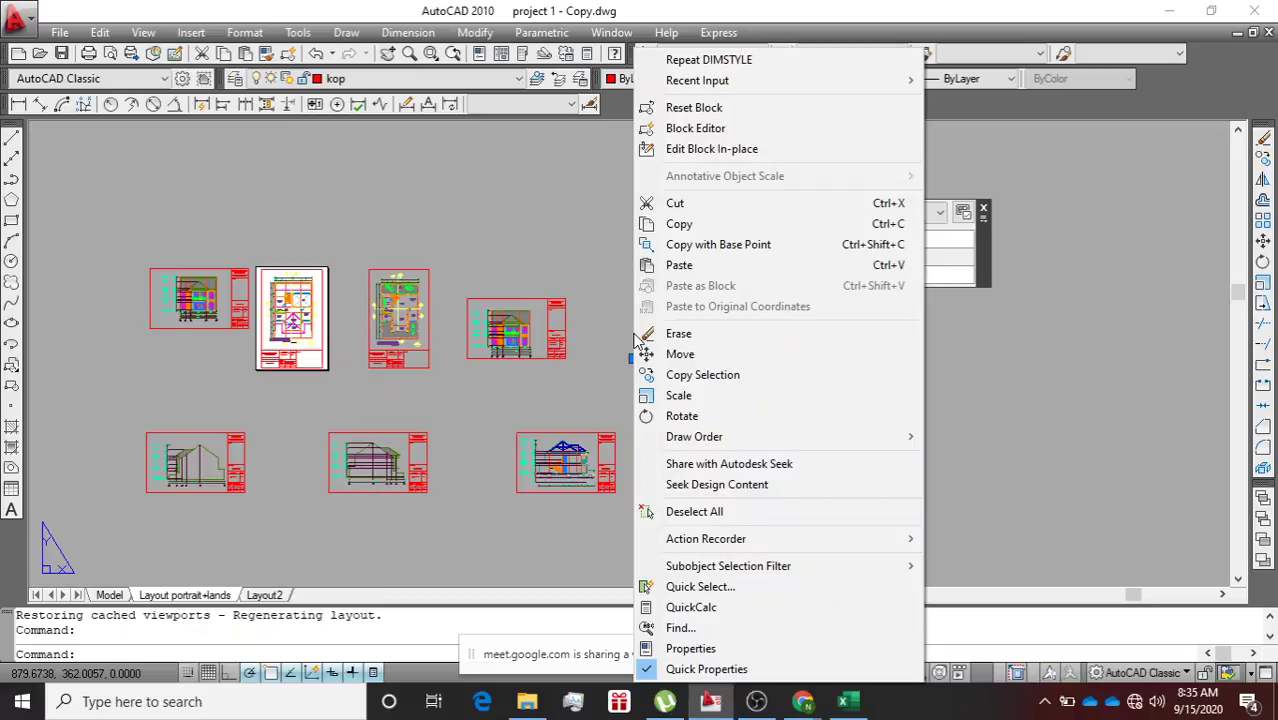
{"action": "left_click", "coordinate": [574, 403]}
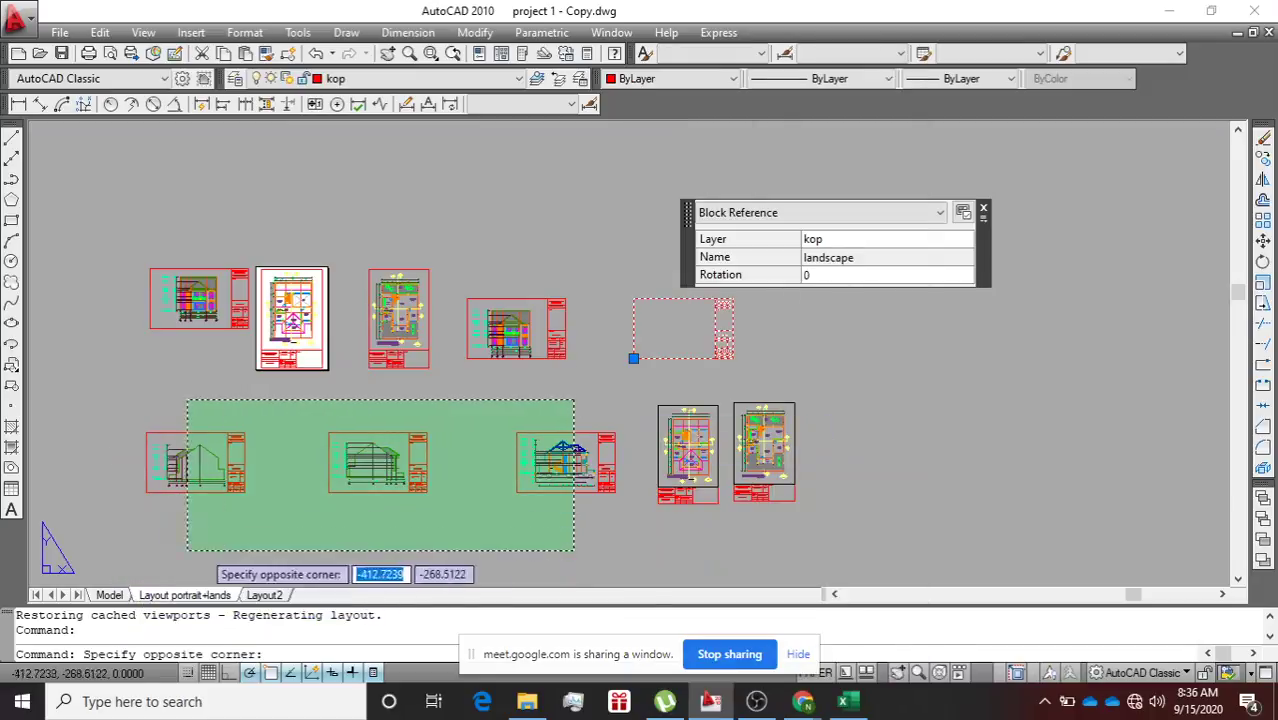
{"action": "key", "text": "Escape"}
{"action": "key", "text": "Escape"}
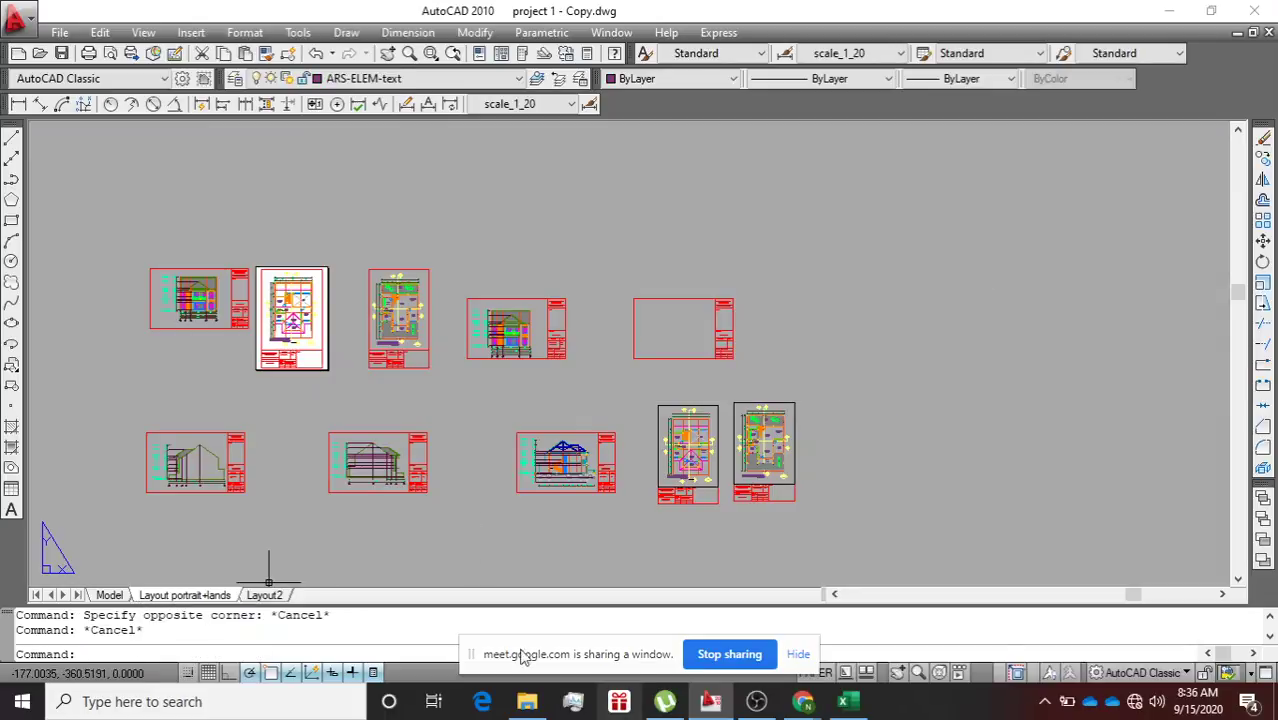
Open the page setup of the Layout portrait+lands layout for modification through the Page Setup Manager.
{"action": "right_click", "coordinate": [170, 600]}
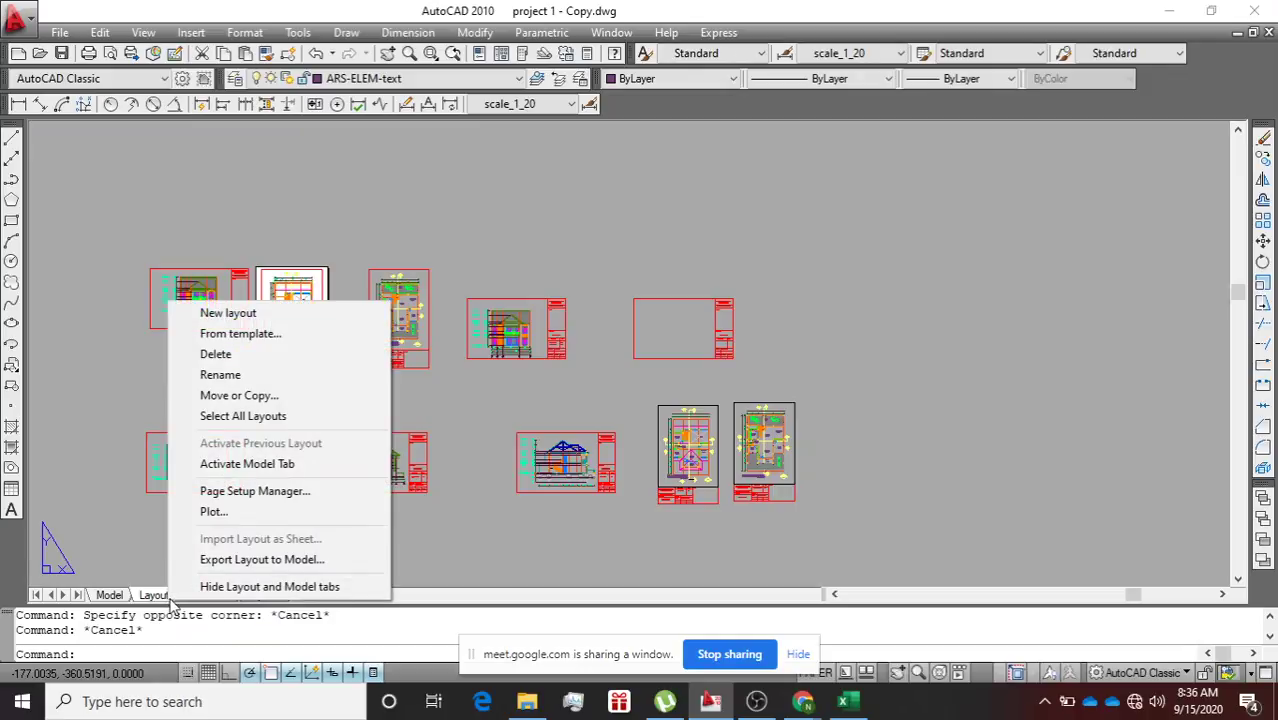
{"action": "left_click", "coordinate": [163, 602]}
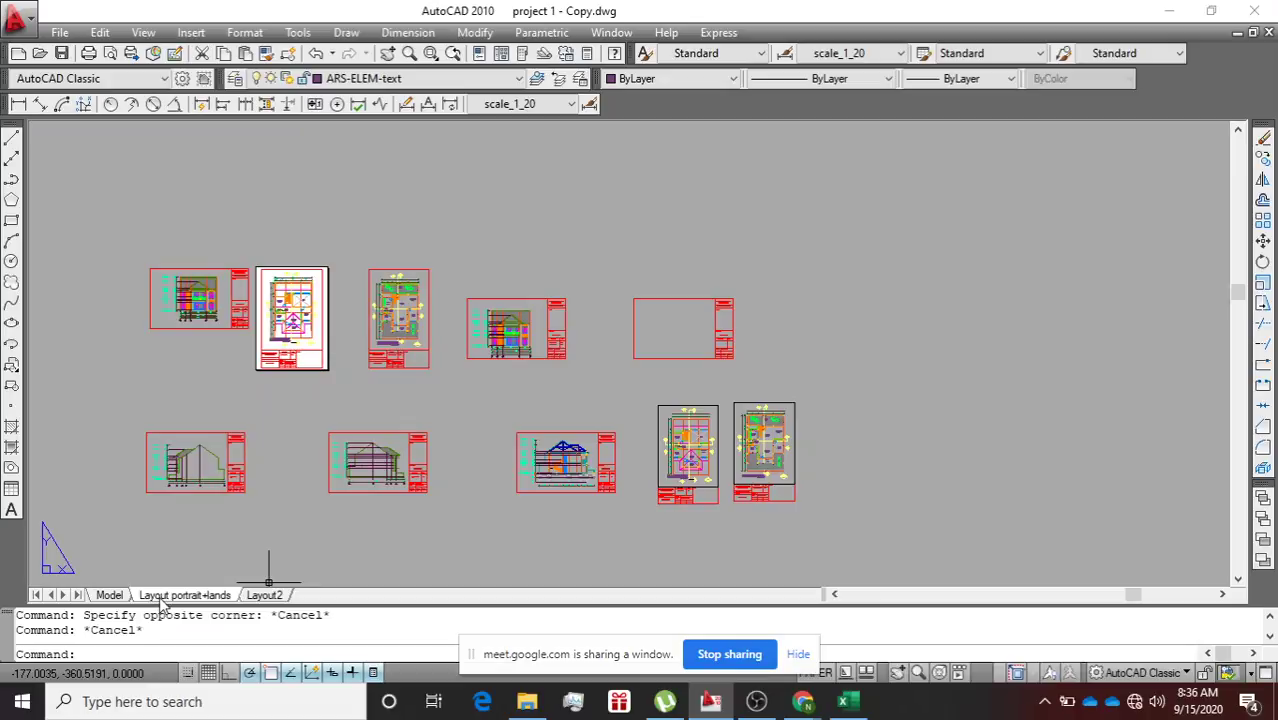
{"action": "right_click", "coordinate": [162, 600]}
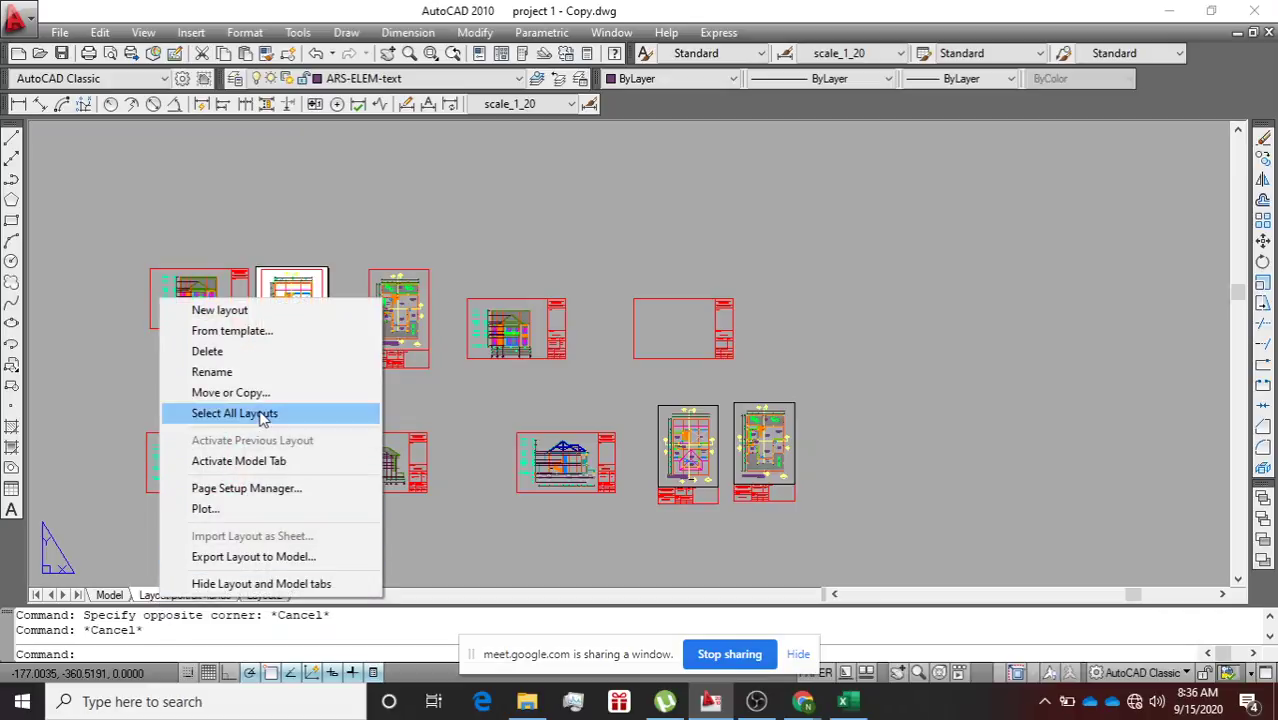
{"action": "left_click", "coordinate": [278, 494]}
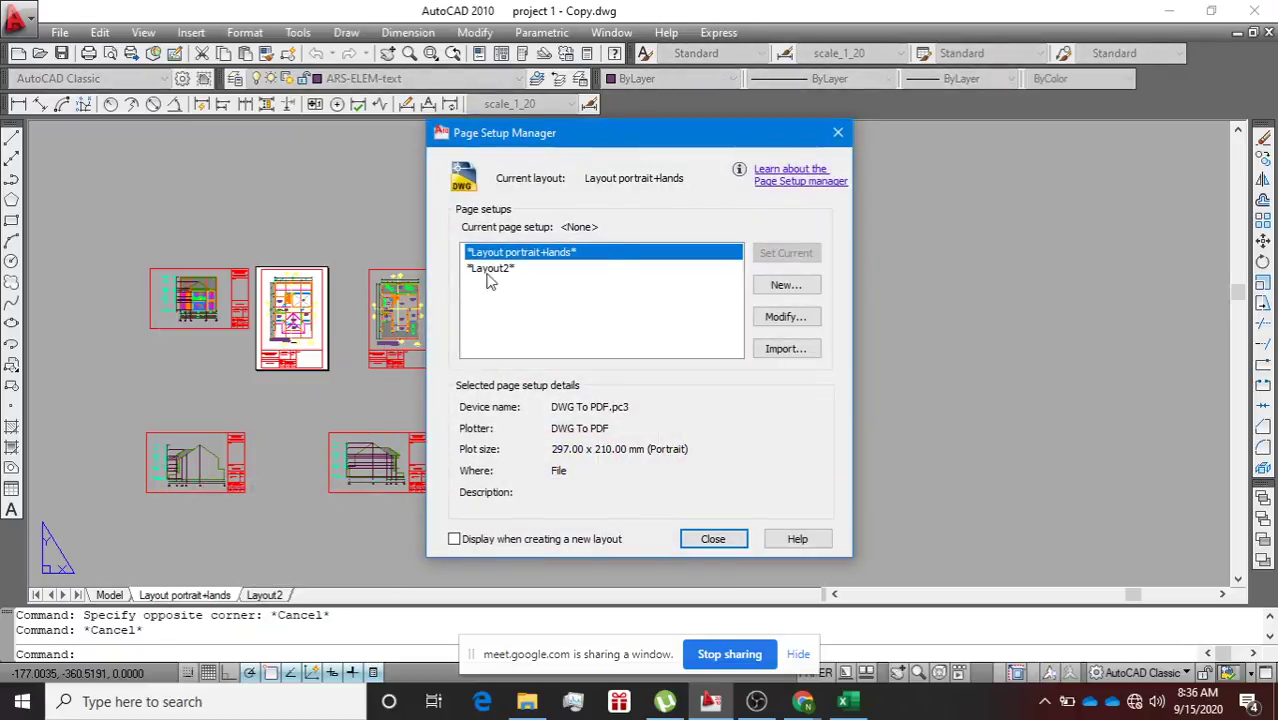
{"action": "left_click", "coordinate": [786, 318]}
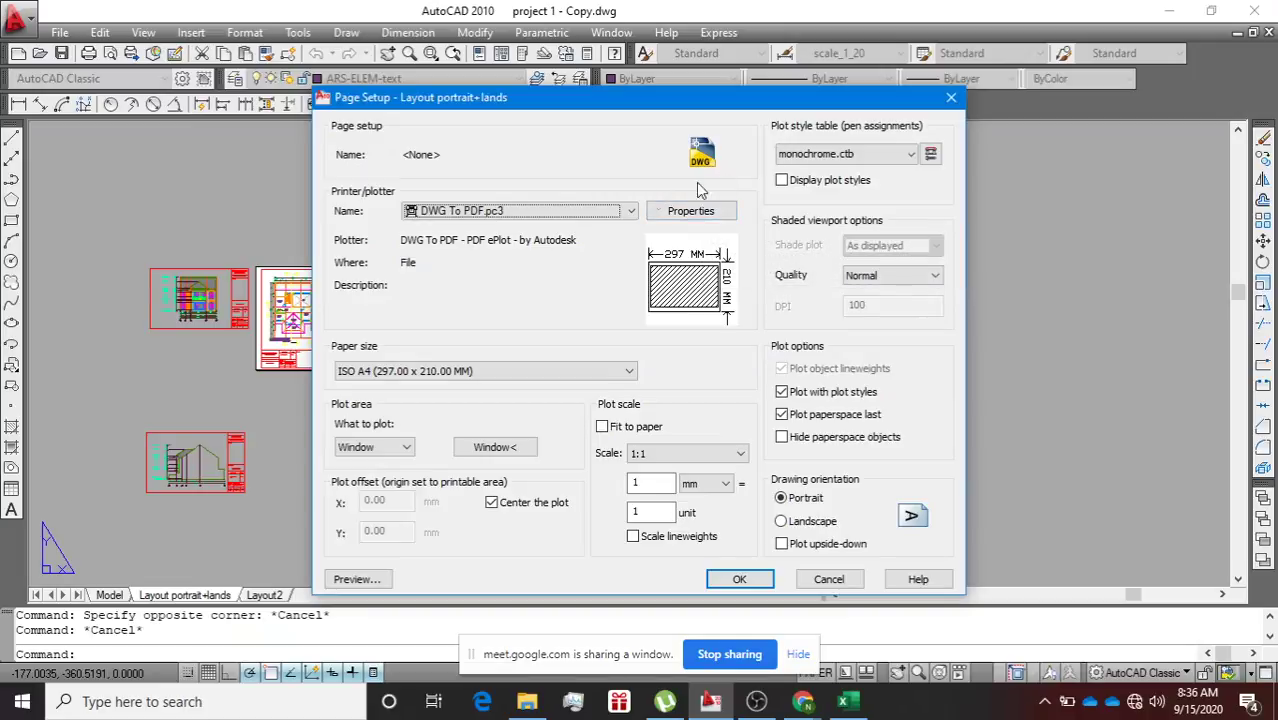
Choose ISO A4 (297.00 x 210.00 MM) paper, the DWG To PDF.pc3 plotter and the monochrome.ctb plot style table.
{"action": "left_click", "coordinate": [553, 371]}
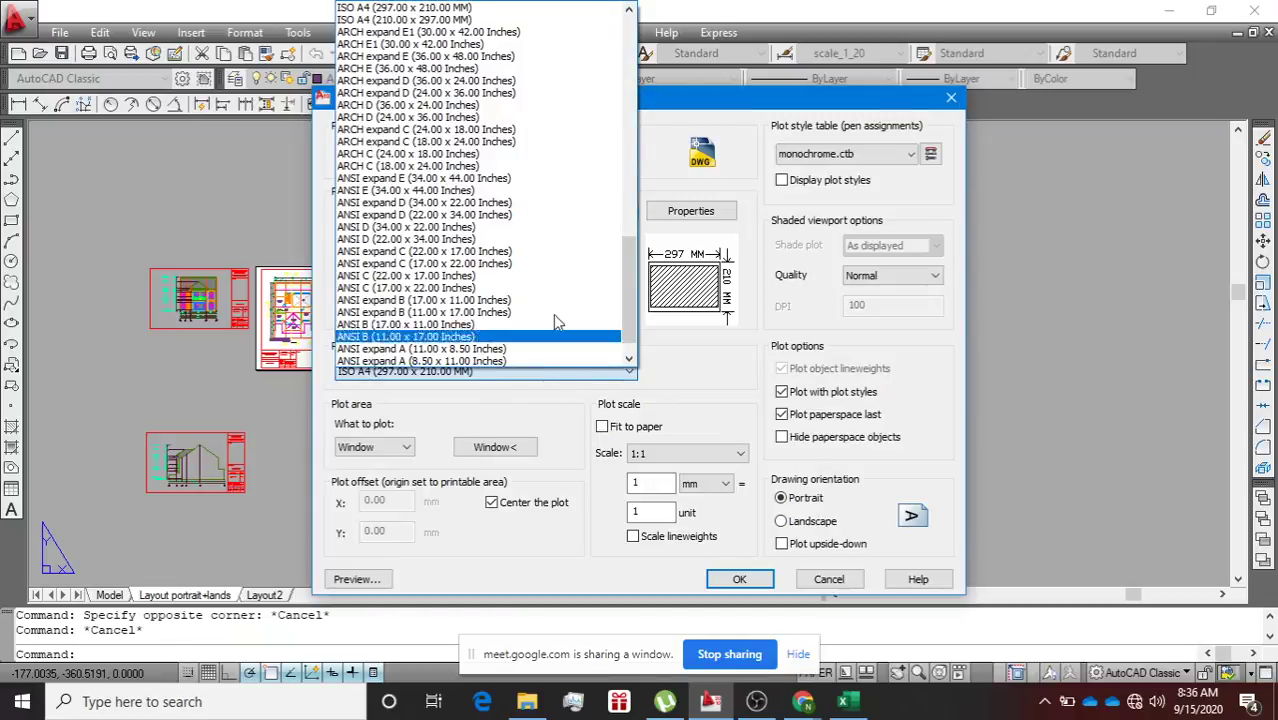
{"action": "left_click", "coordinate": [455, 8]}
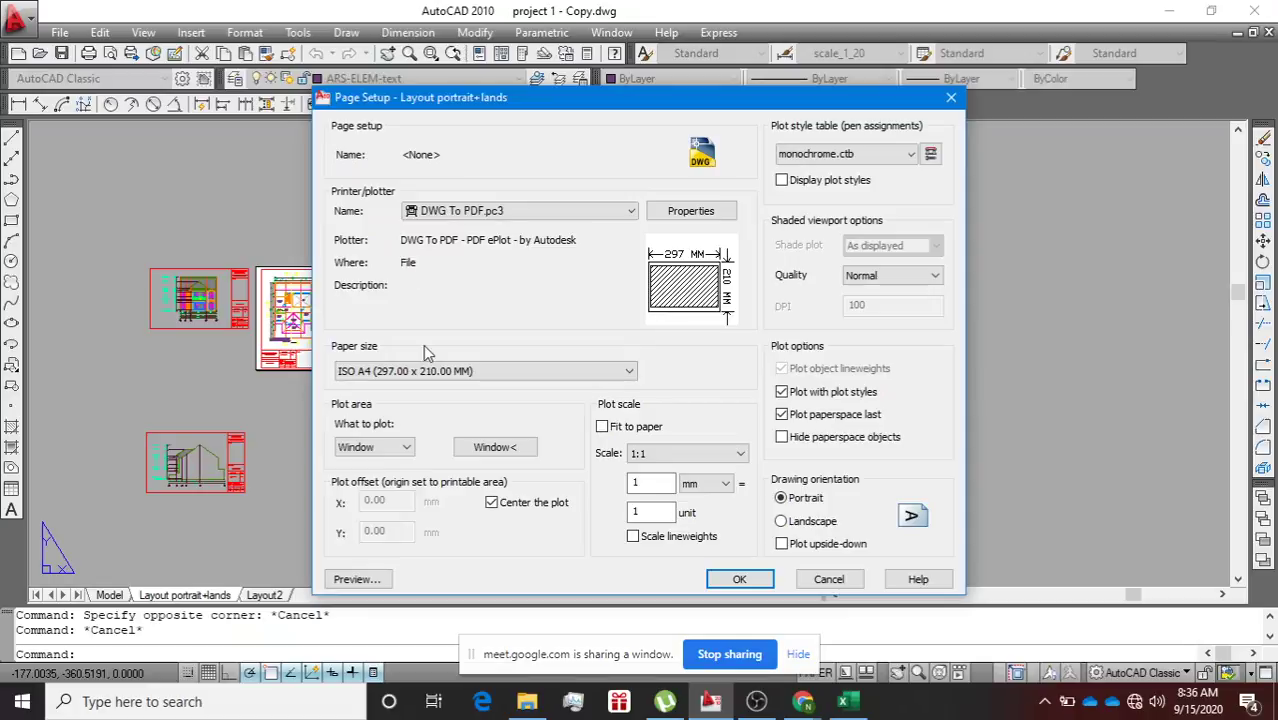
{"action": "left_click", "coordinate": [566, 212]}
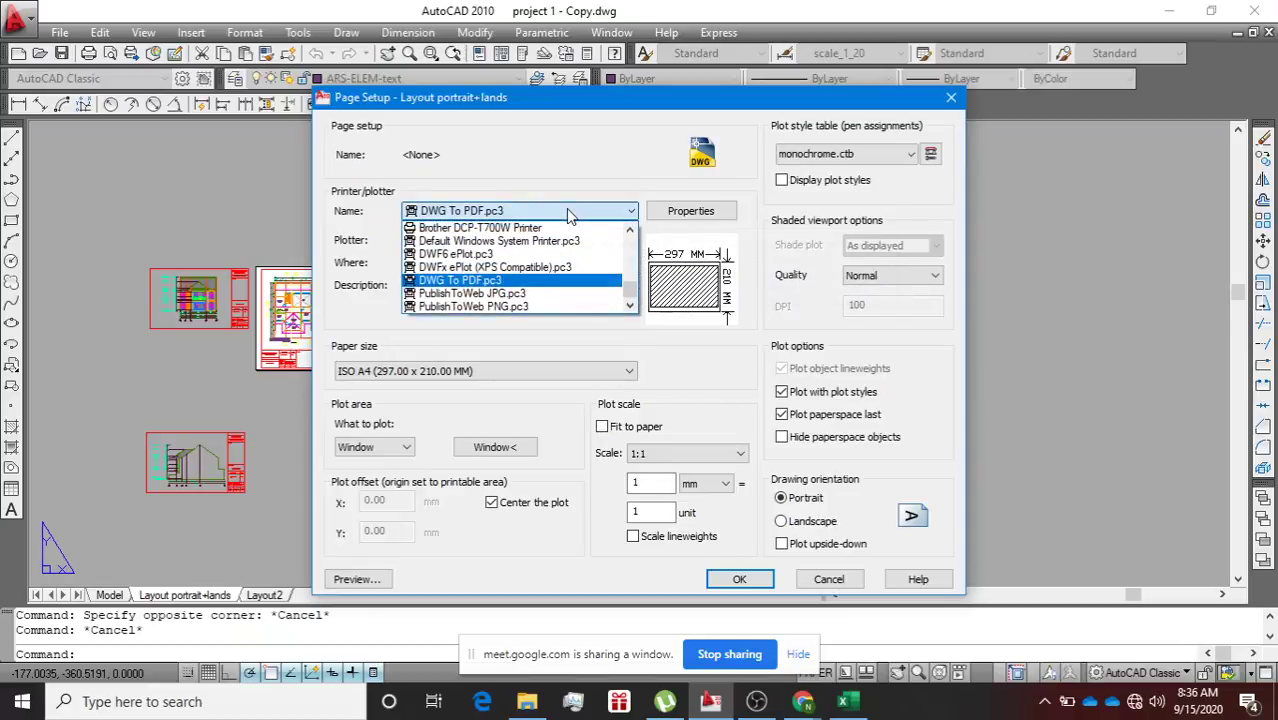
{"action": "left_click", "coordinate": [545, 285]}
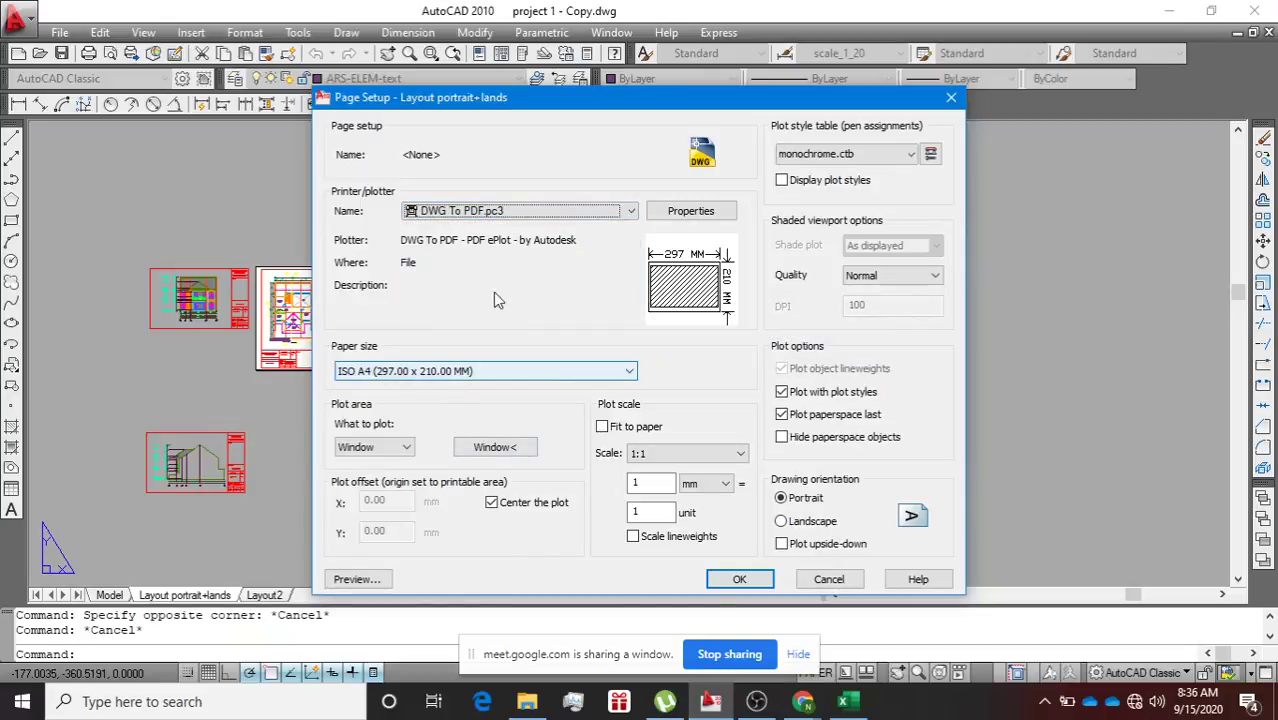
{"action": "left_click", "coordinate": [868, 154]}
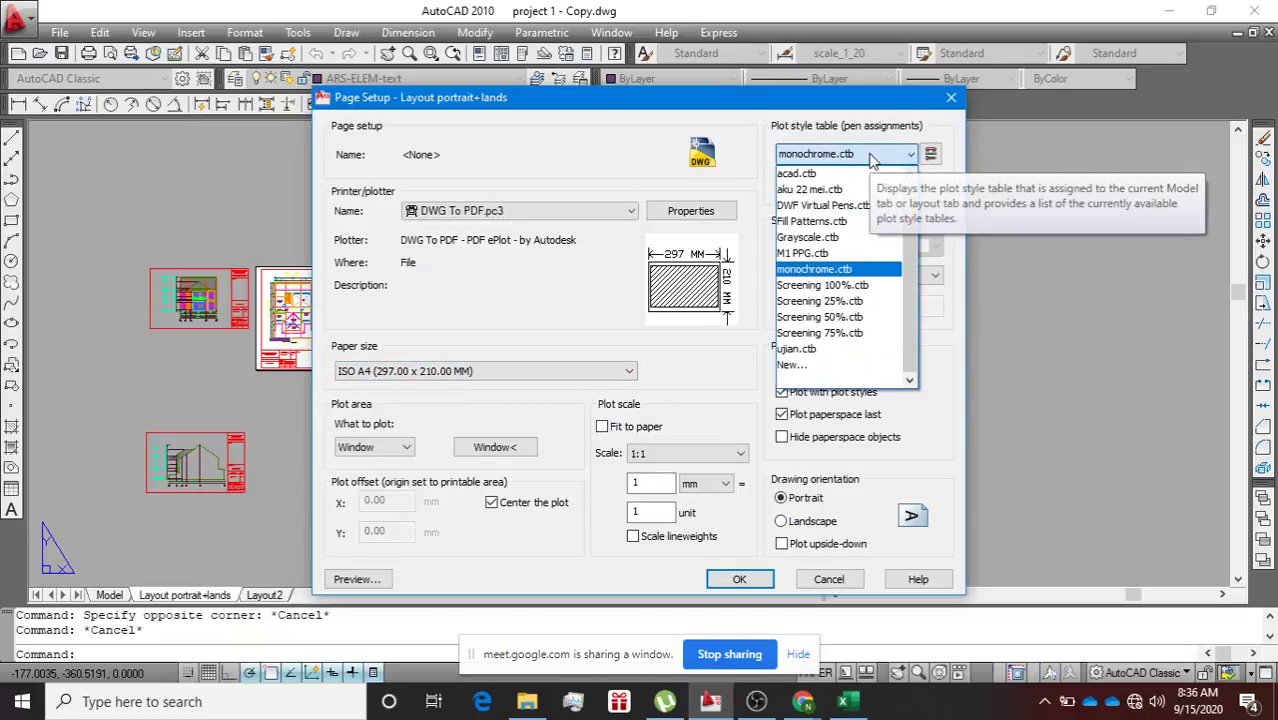
{"action": "left_click", "coordinate": [855, 270]}
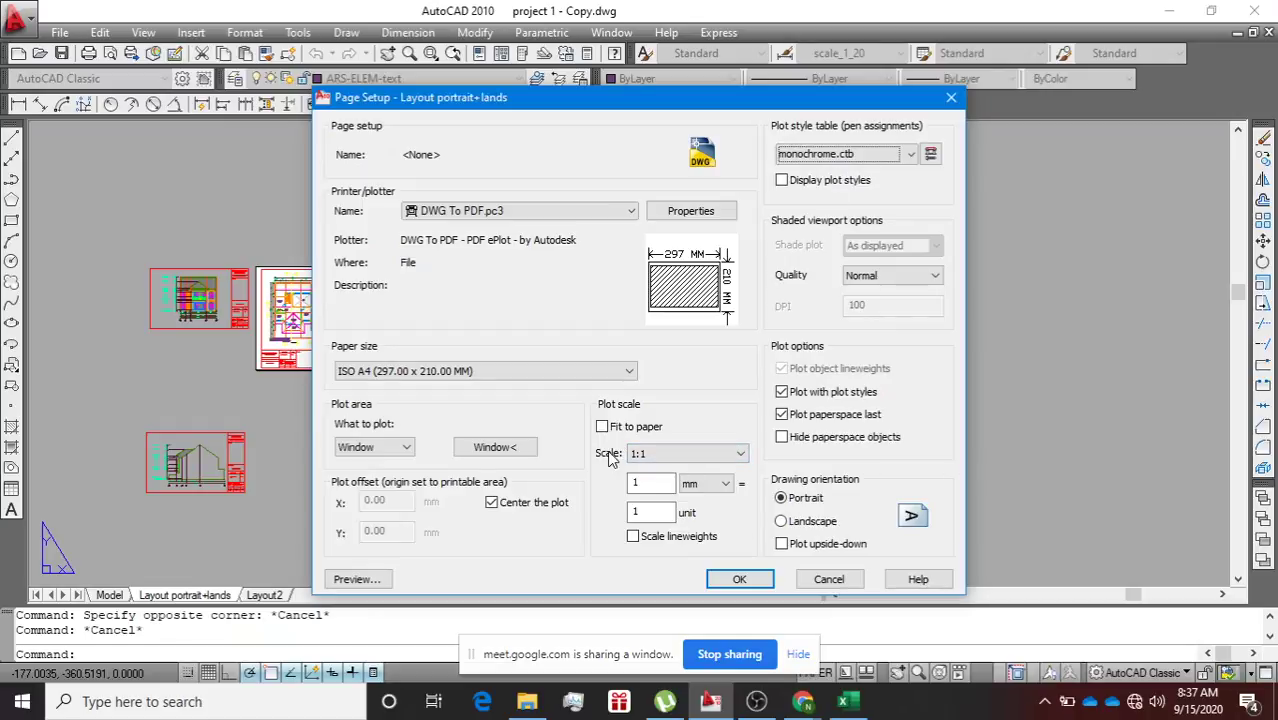
Check the plot scale units and plot area options, start specifying a plot window and cancel it.
{"action": "left_click", "coordinate": [726, 484]}
{"action": "left_click", "coordinate": [727, 486]}
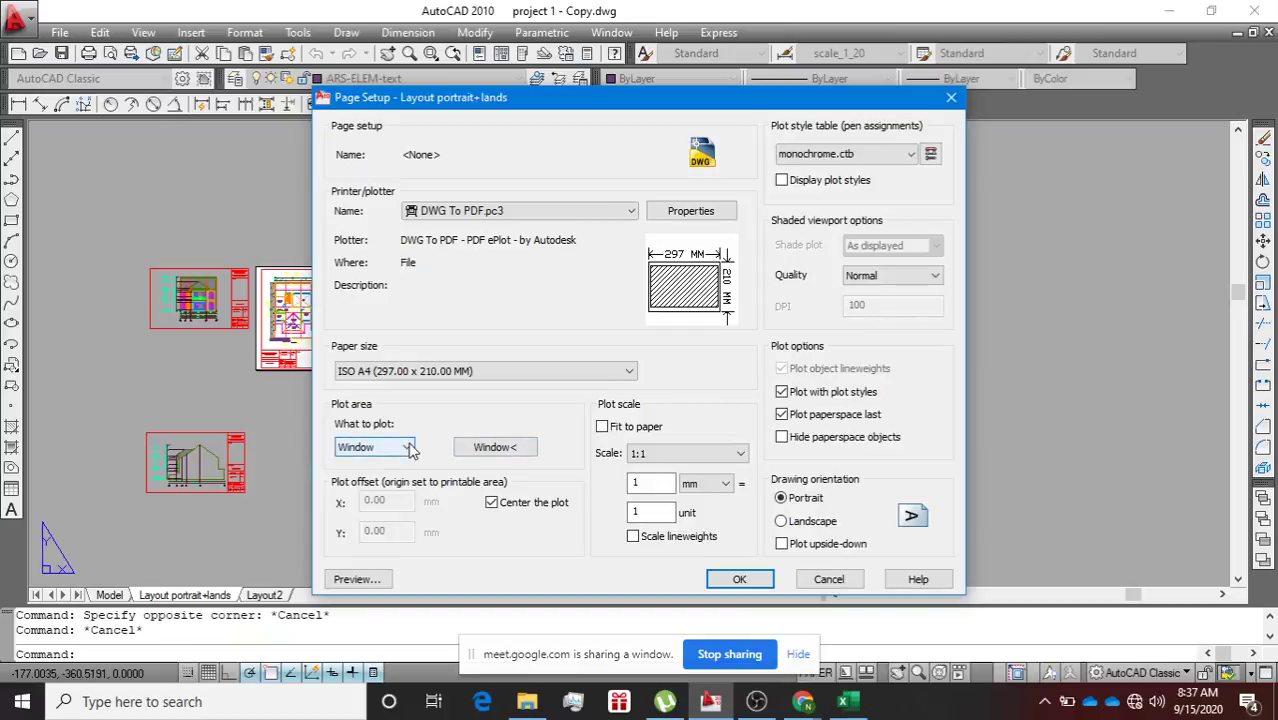
{"action": "left_click", "coordinate": [405, 447]}
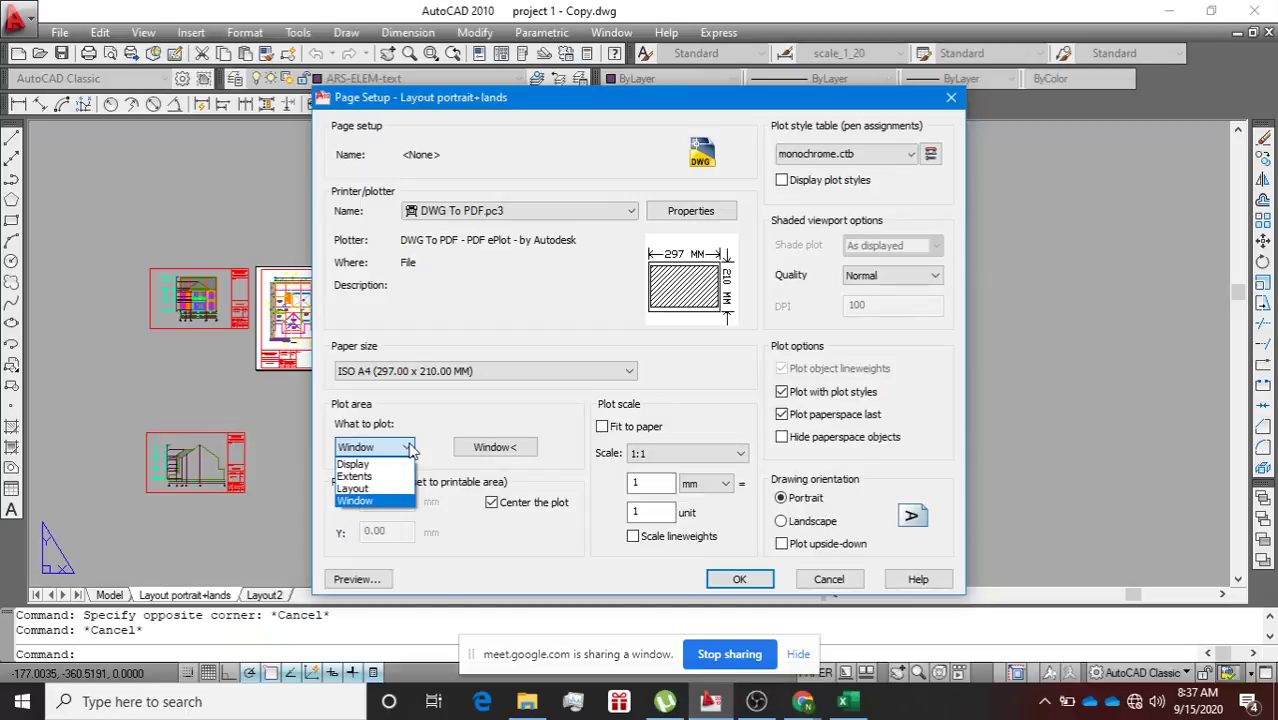
{"action": "left_click", "coordinate": [409, 450]}
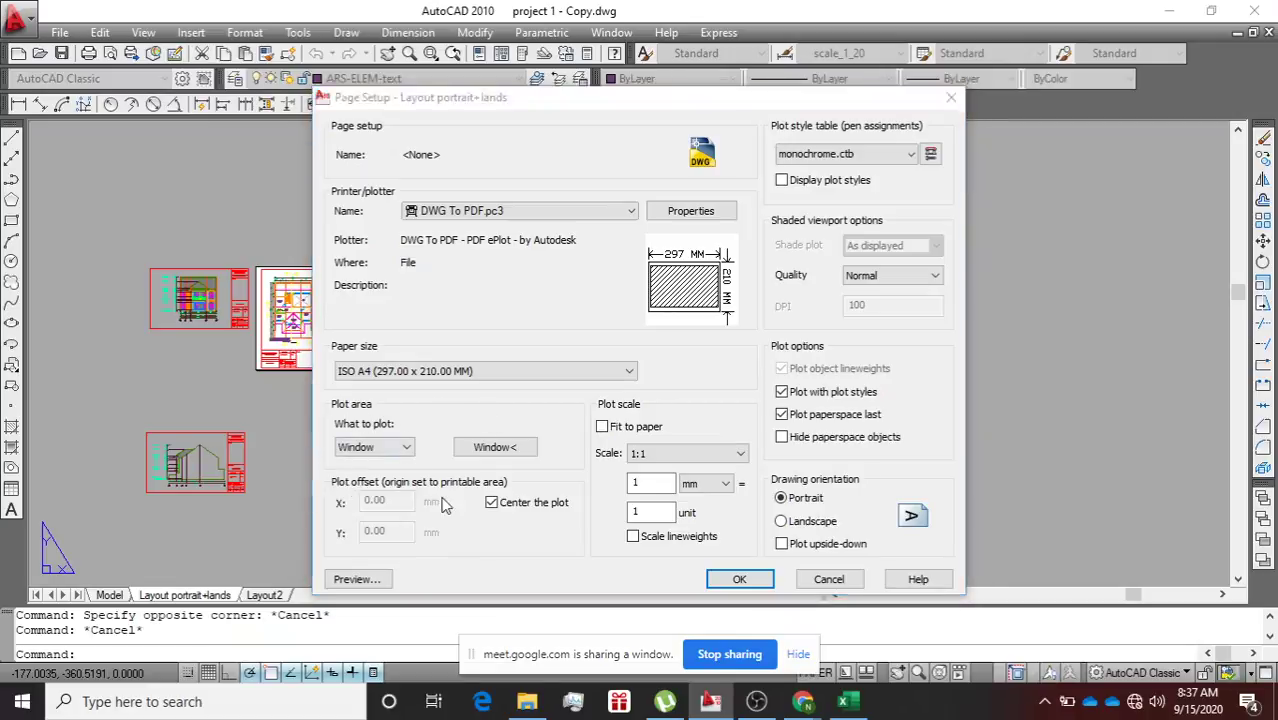
{"action": "left_click", "coordinate": [483, 449]}
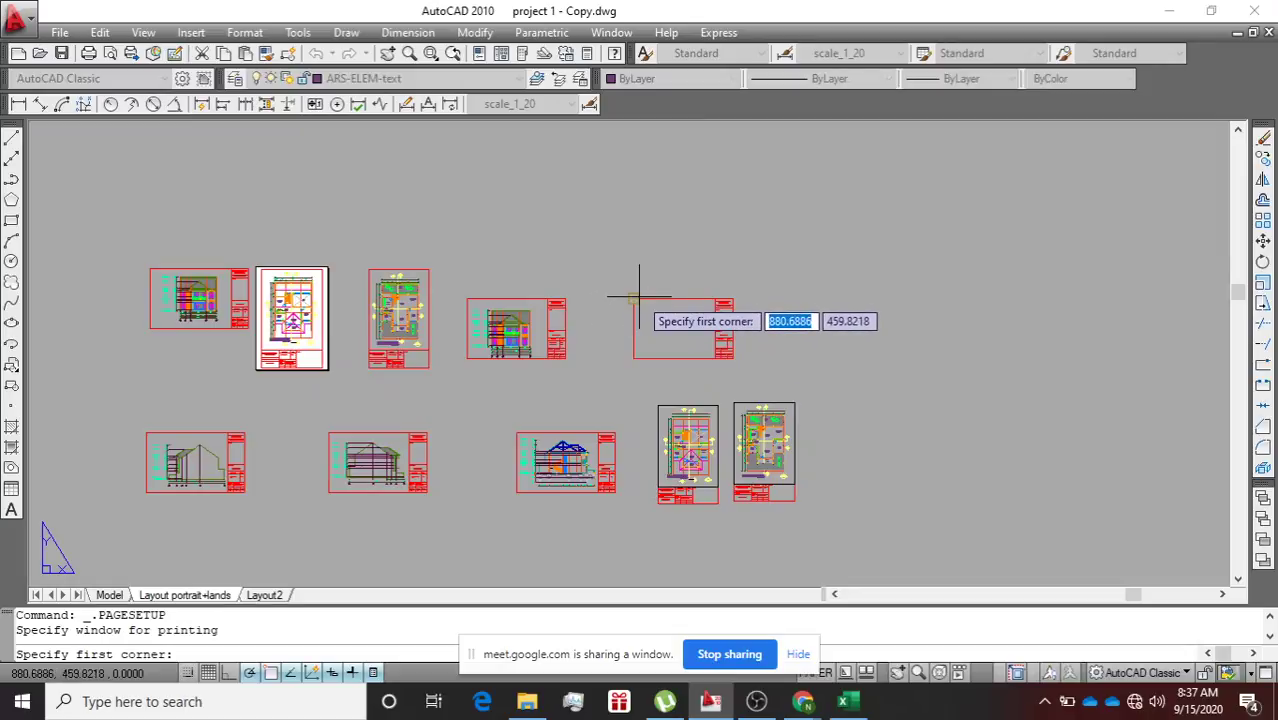
{"action": "key", "text": "Escape"}
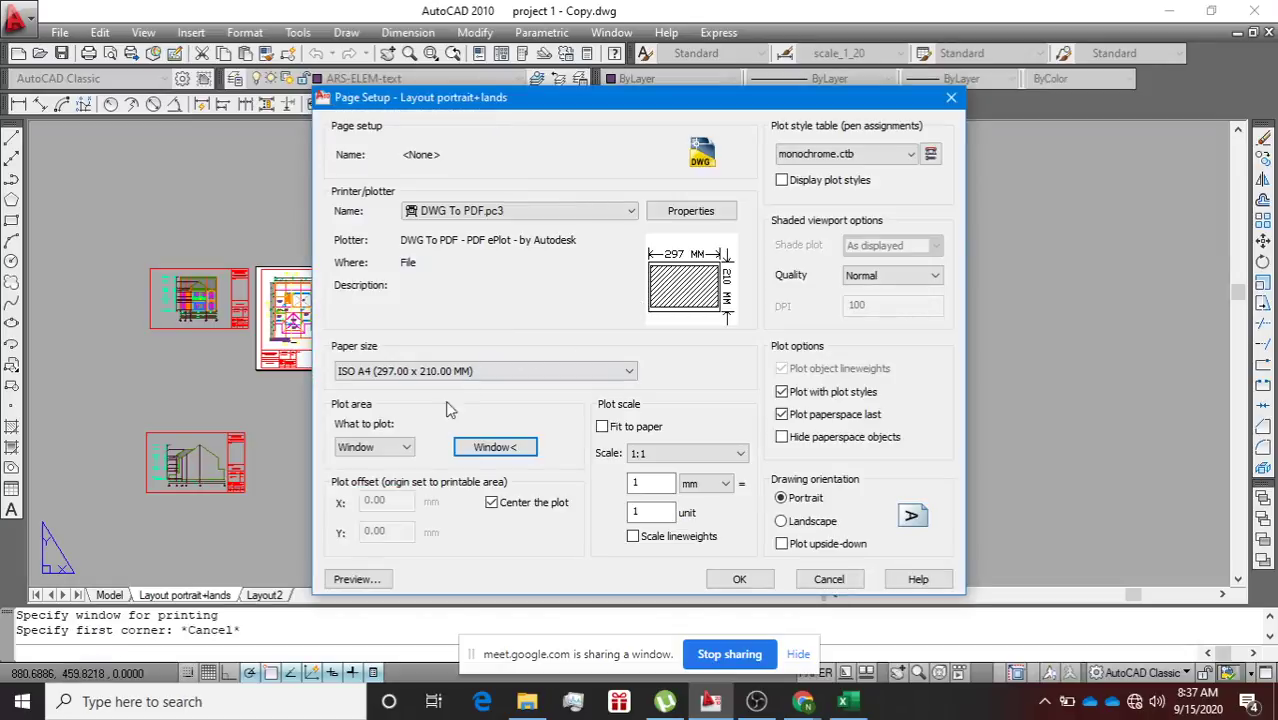
Set the plot area to Layout, accept the page setup and close the Page Setup Manager.
{"action": "left_click", "coordinate": [373, 447]}
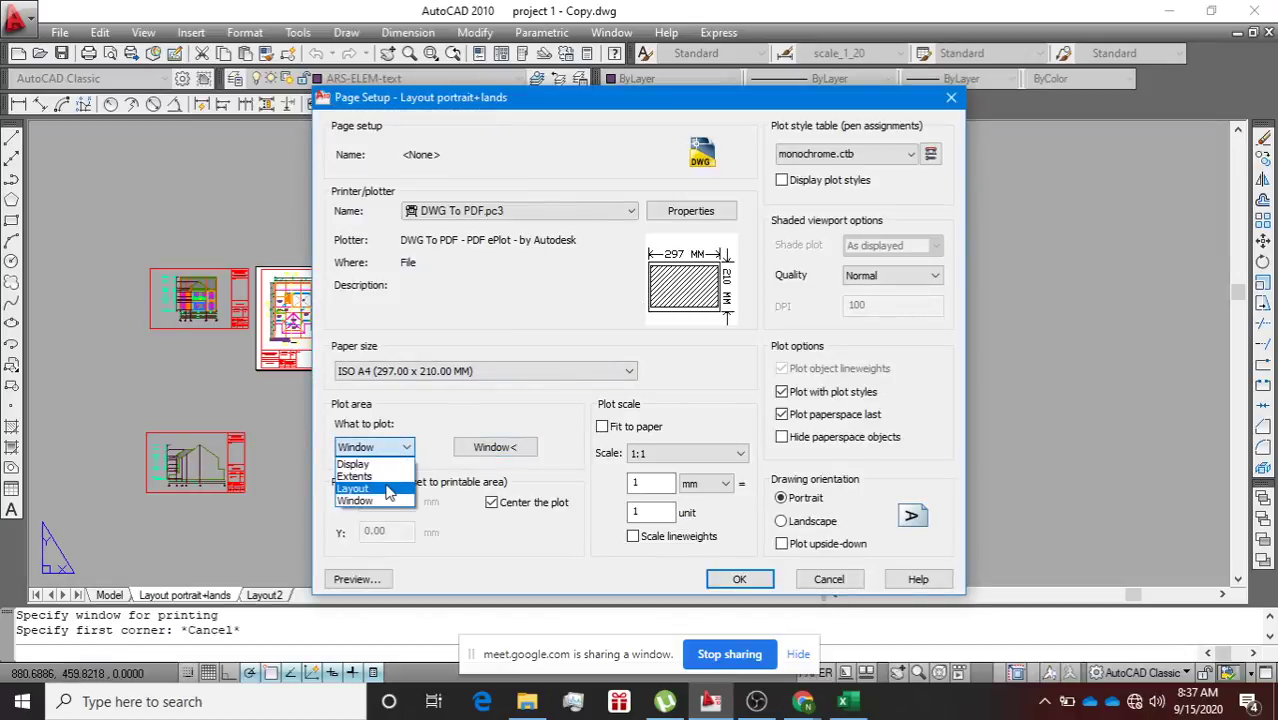
{"action": "left_click", "coordinate": [388, 489]}
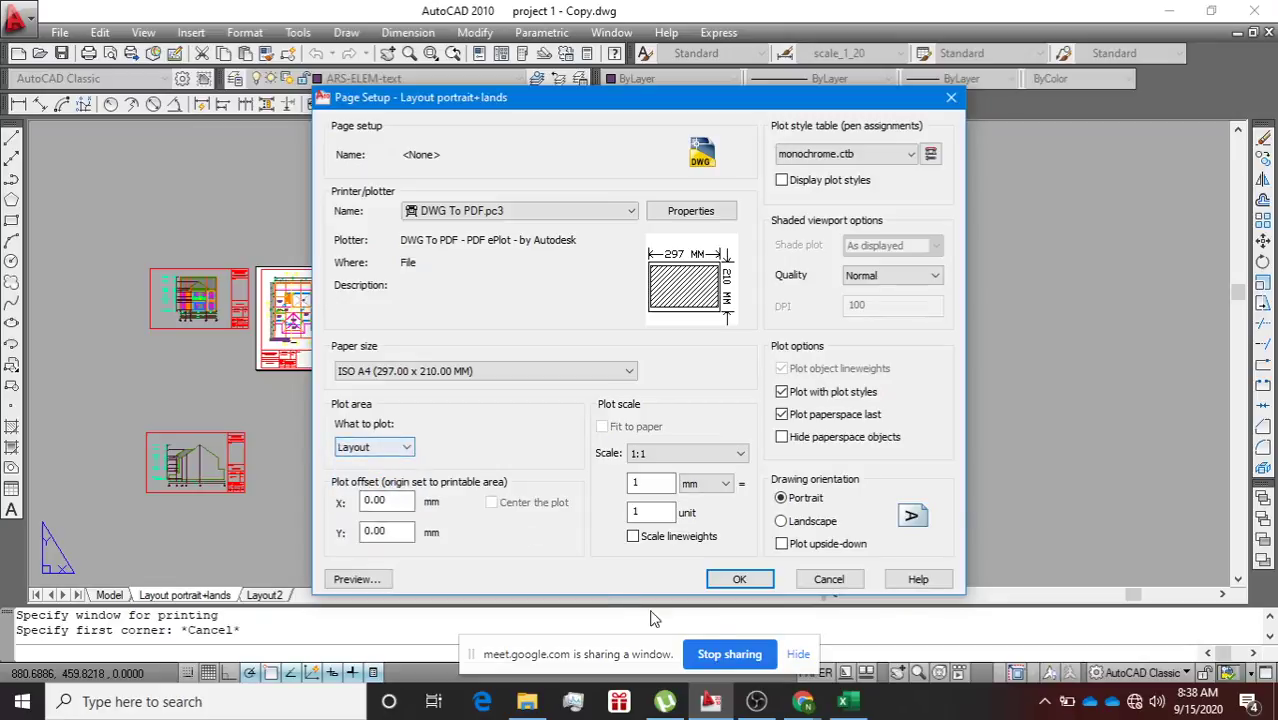
{"action": "left_click", "coordinate": [740, 580]}
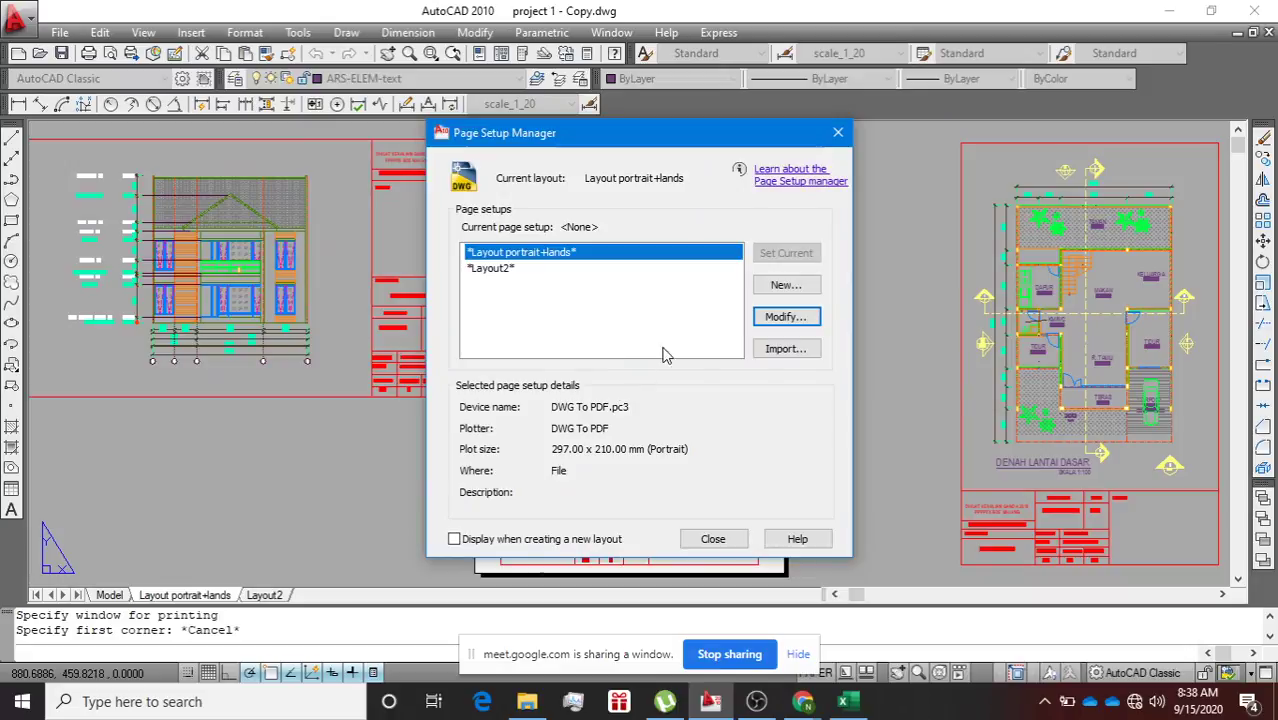
{"action": "left_click", "coordinate": [713, 538]}
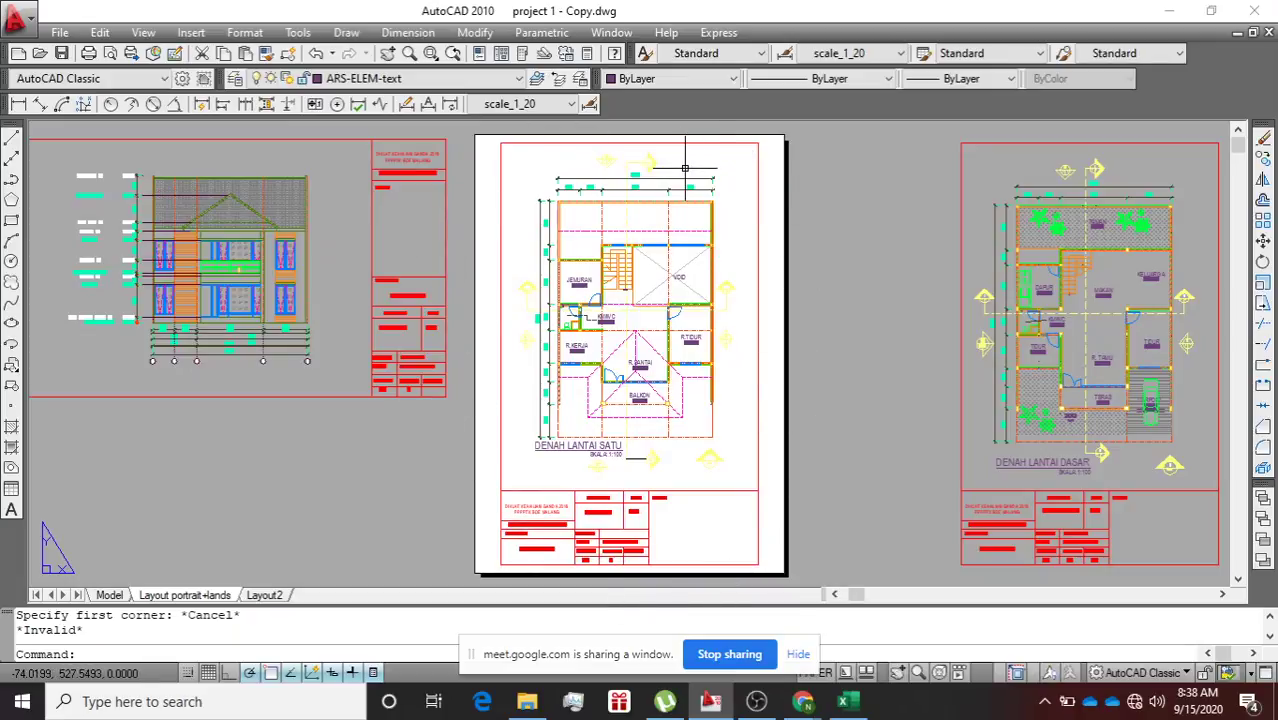
Compare the white printable page around the first-floor plan with the other framed sheets in the layout.
{"action": "scroll", "coordinate": [620, 277], "scroll_direction": "down", "scroll_amount": 4}
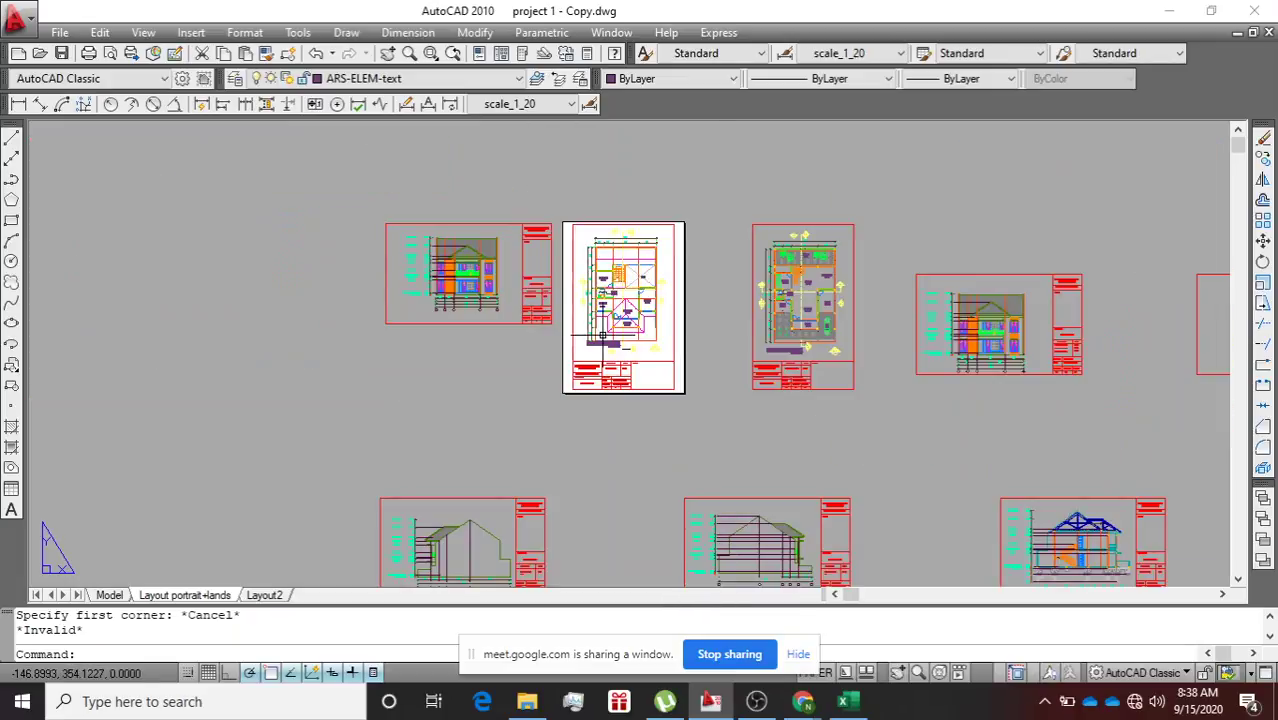
{"action": "scroll", "coordinate": [592, 360], "scroll_direction": "up", "scroll_amount": 3}
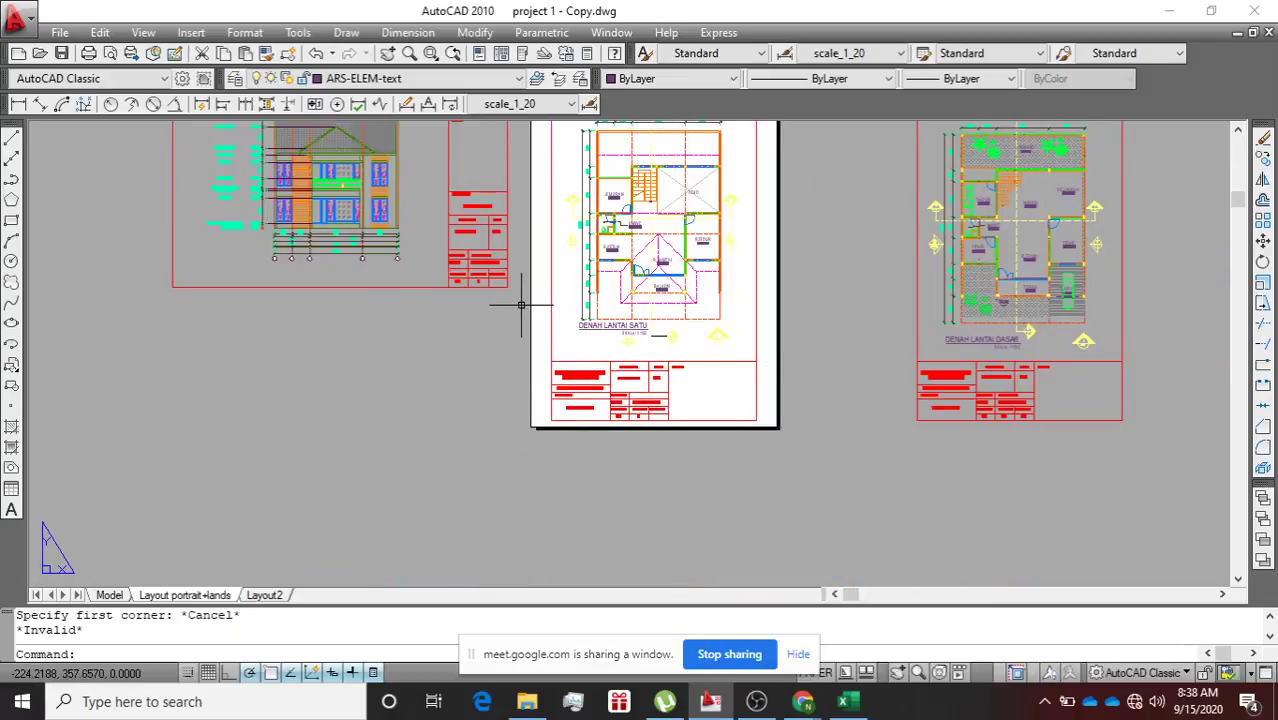
{"action": "scroll", "coordinate": [531, 295], "scroll_direction": "down", "scroll_amount": 2}
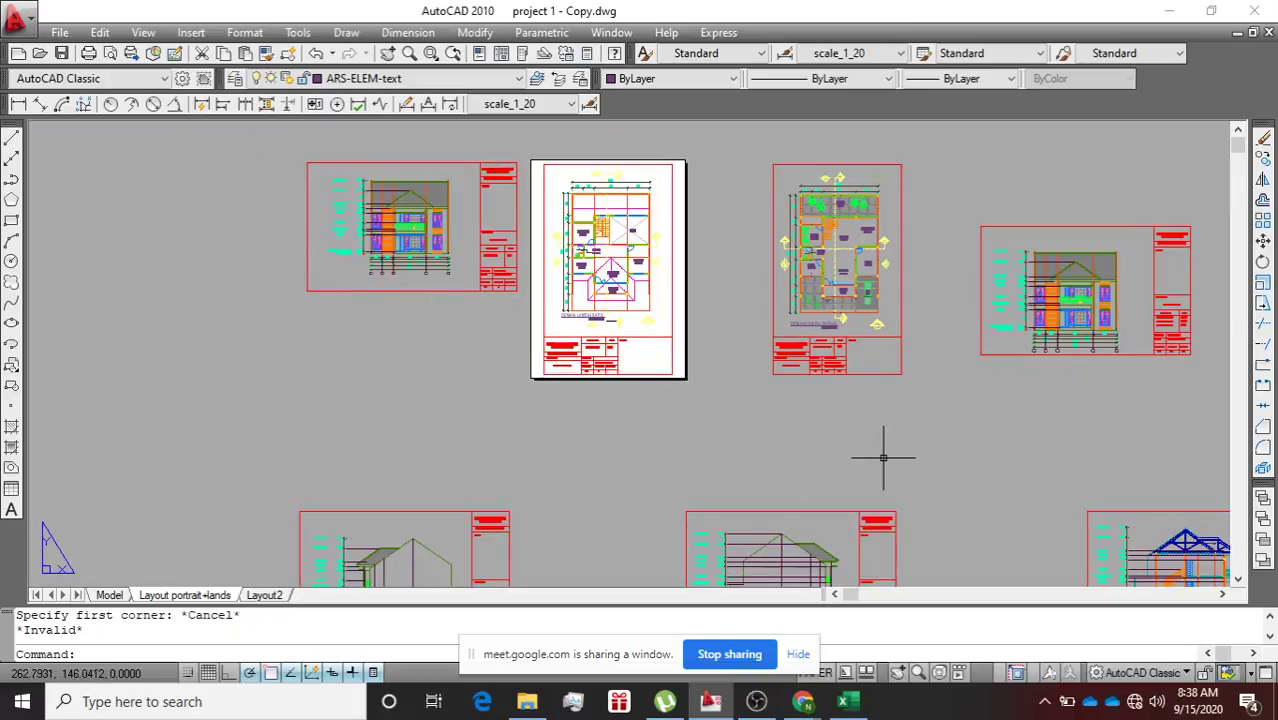
{"action": "scroll", "coordinate": [880, 470], "scroll_direction": "down", "scroll_amount": 3}
{"action": "middle_click_drag", "start_coordinate": [961, 474], "coordinate": [693, 419]}
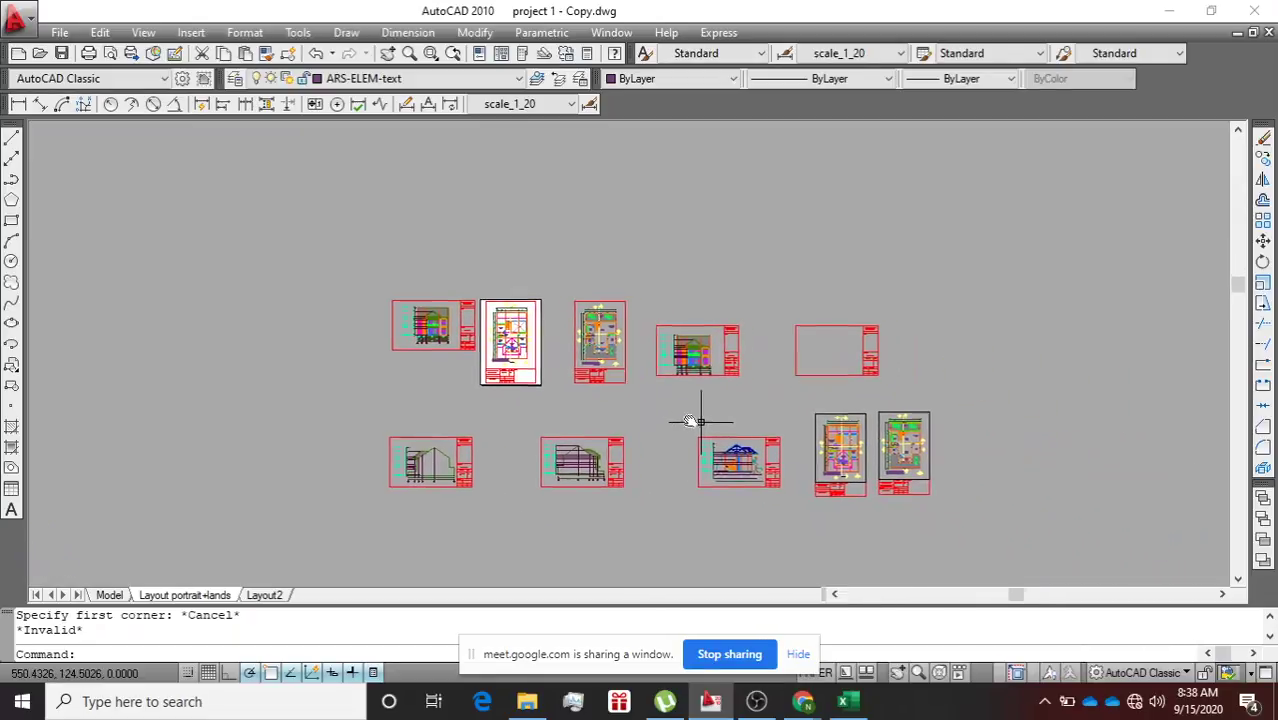
Examine the title block of the empty landscape frame, including its notes, project name, drawing title, scale and drafter fields.
{"action": "scroll", "coordinate": [820, 374], "scroll_direction": "up", "scroll_amount": 5}
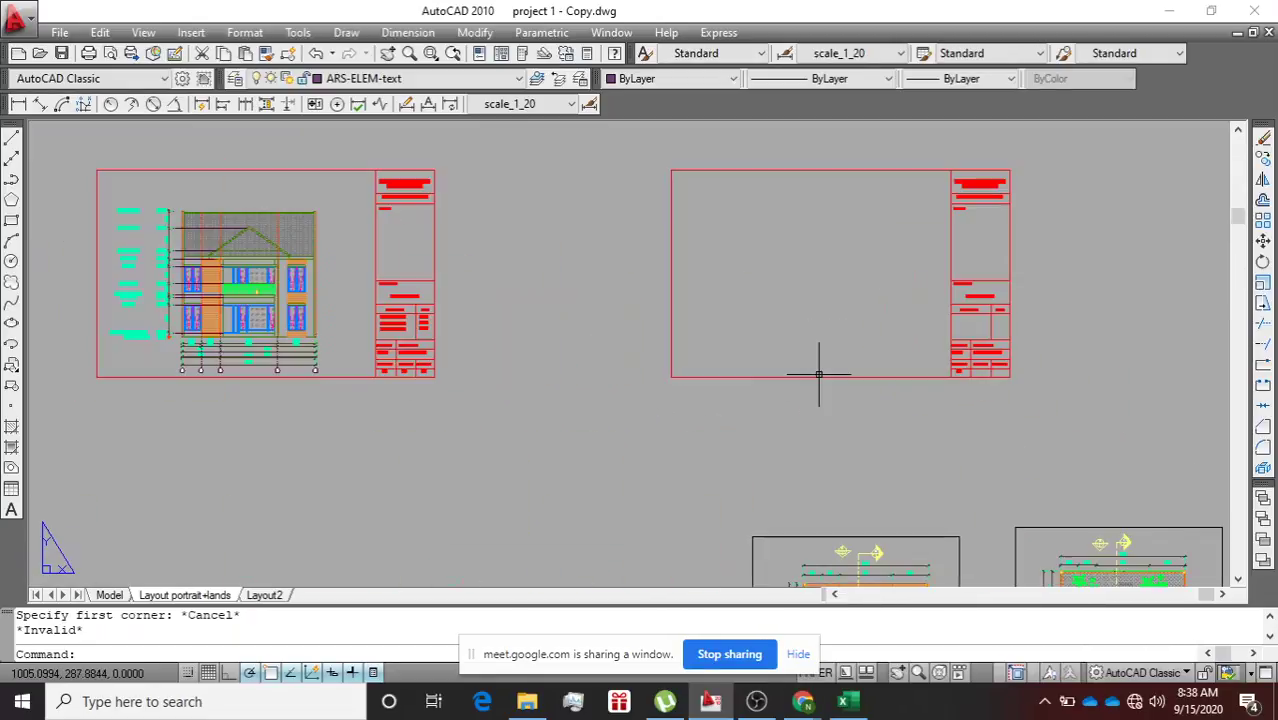
{"action": "scroll", "coordinate": [970, 240], "scroll_direction": "up", "scroll_amount": 4}
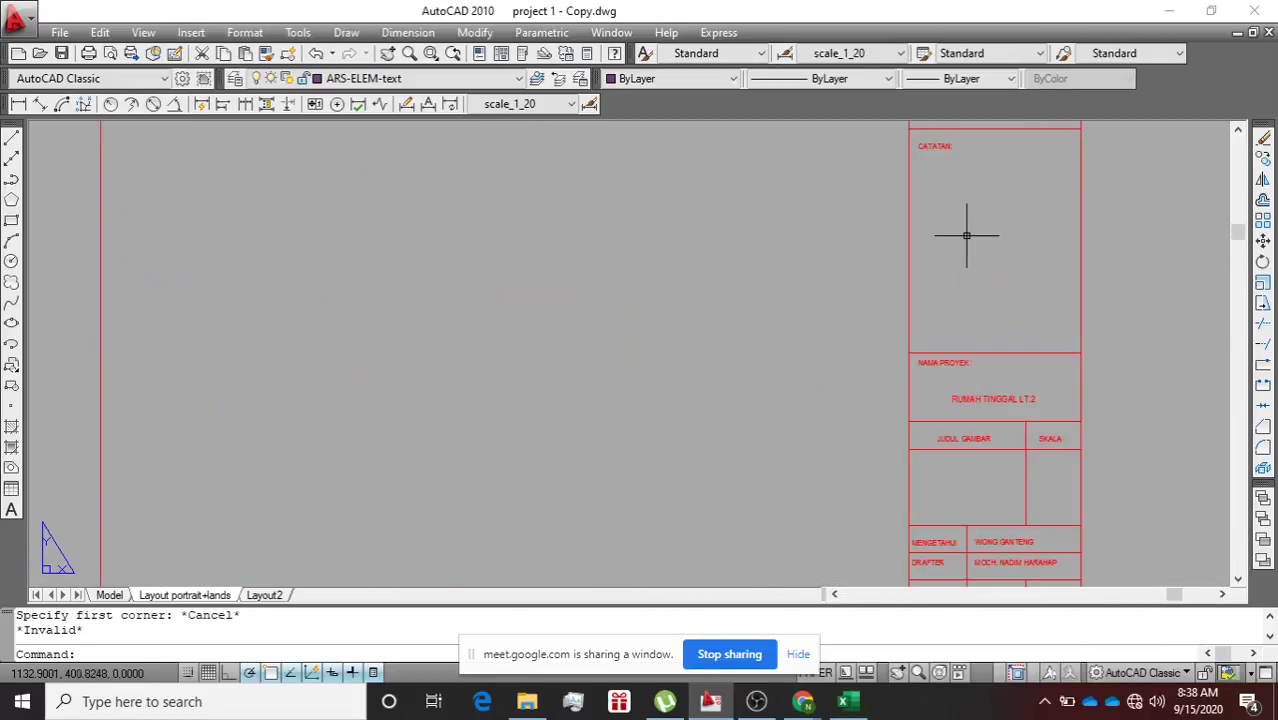
{"action": "mouse_move", "coordinate": [848, 250]}
{"action": "middle_mouse_down"}
{"action": "mouse_move", "coordinate": [700, 421]}
{"action": "mouse_move", "coordinate": [907, 194]}
{"action": "middle_mouse_up"}
{"action": "scroll", "coordinate": [909, 194], "scroll_direction": "down", "scroll_amount": 2}
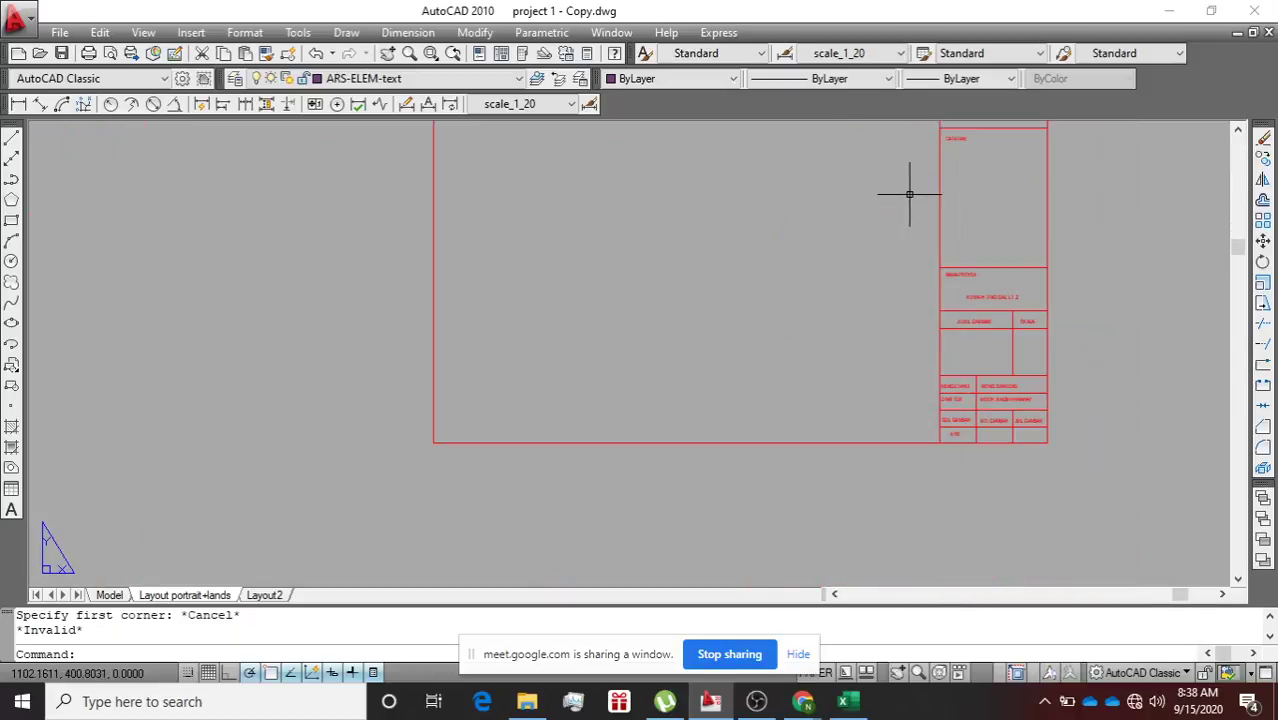
{"action": "scroll", "coordinate": [970, 390], "scroll_direction": "up", "scroll_amount": 5}
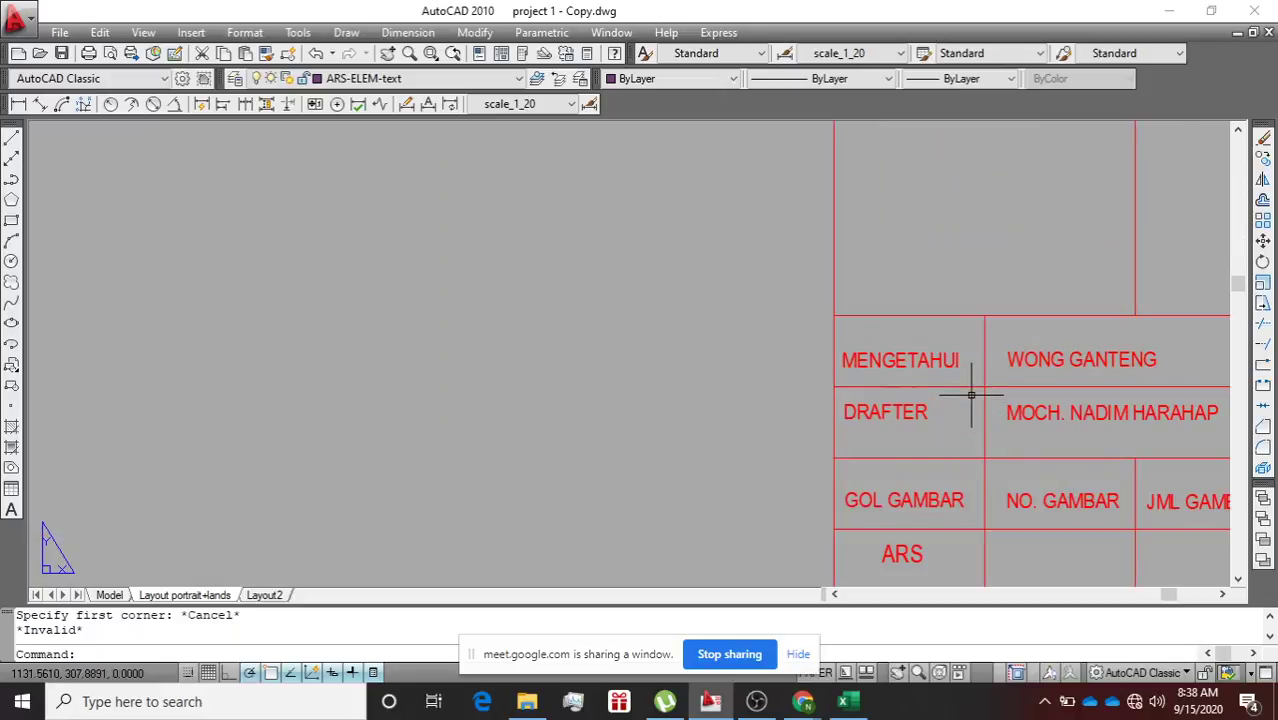
{"action": "scroll", "coordinate": [970, 395], "scroll_direction": "down", "scroll_amount": 4}
{"action": "scroll", "coordinate": [974, 385], "scroll_direction": "up", "scroll_amount": 3}
{"action": "scroll", "coordinate": [976, 379], "scroll_direction": "down", "scroll_amount": 3}
{"action": "scroll", "coordinate": [950, 377], "scroll_direction": "down", "scroll_amount": 1}
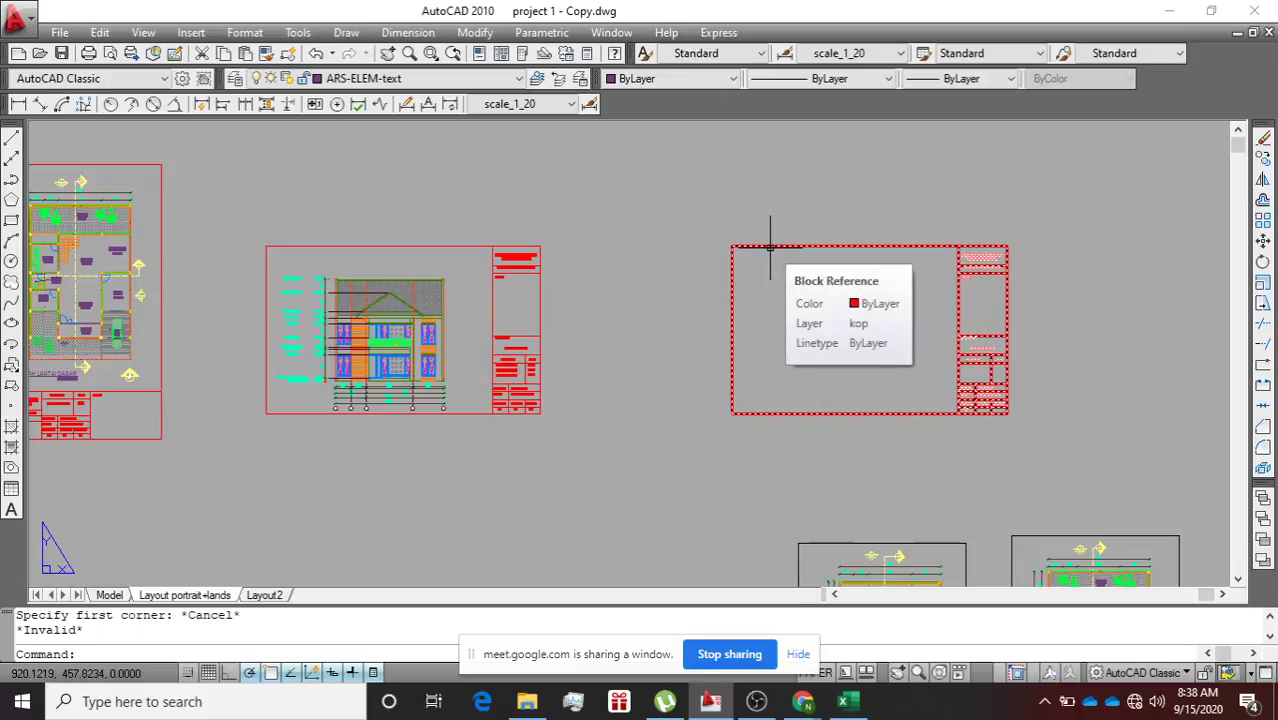
{"action": "scroll", "coordinate": [542, 400], "scroll_direction": "down", "scroll_amount": 4}
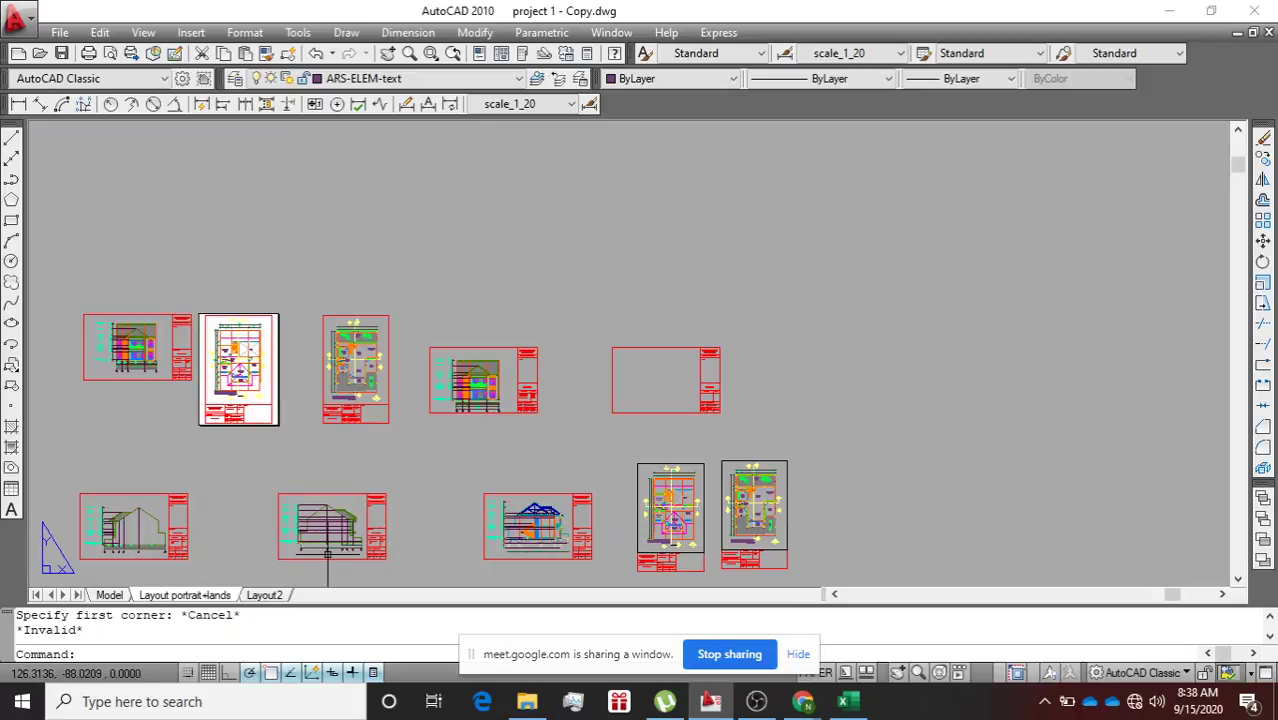
Review the plotter, paper size, plot area and orientation in the portrait+lands layout's page setup, and close it without changes.
{"action": "right_click", "coordinate": [212, 597]}
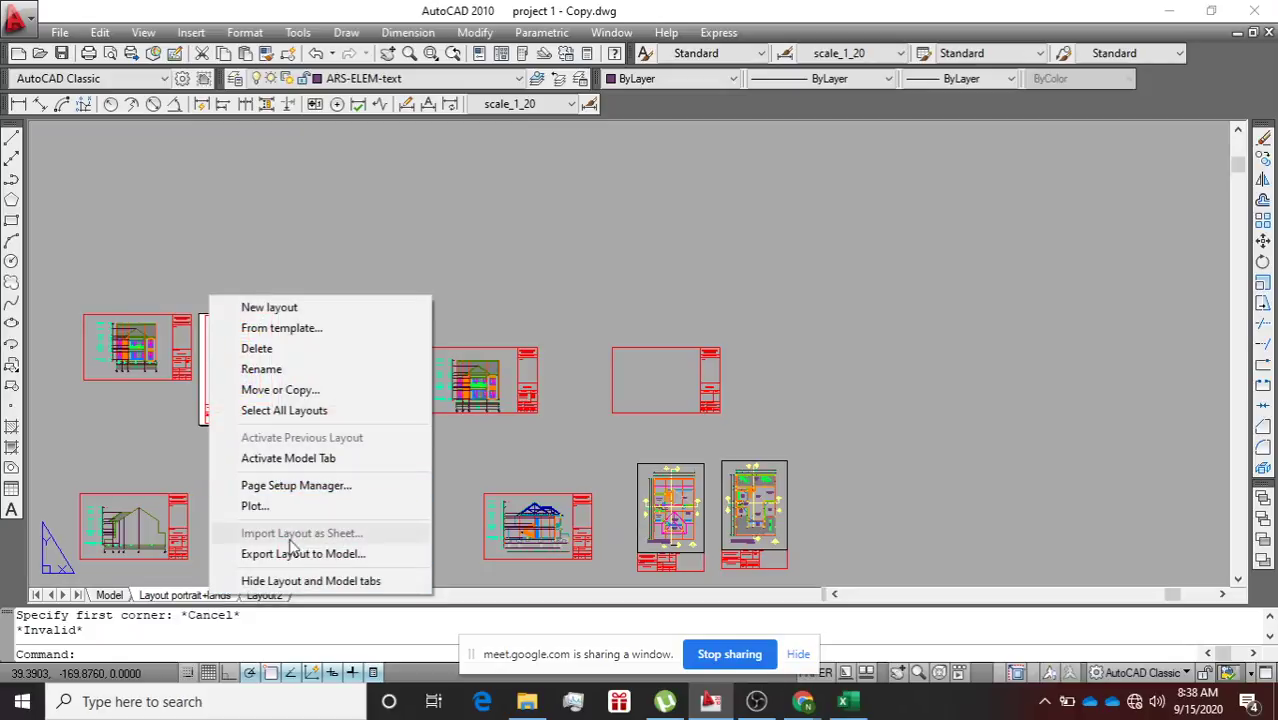
{"action": "left_click", "coordinate": [309, 488]}
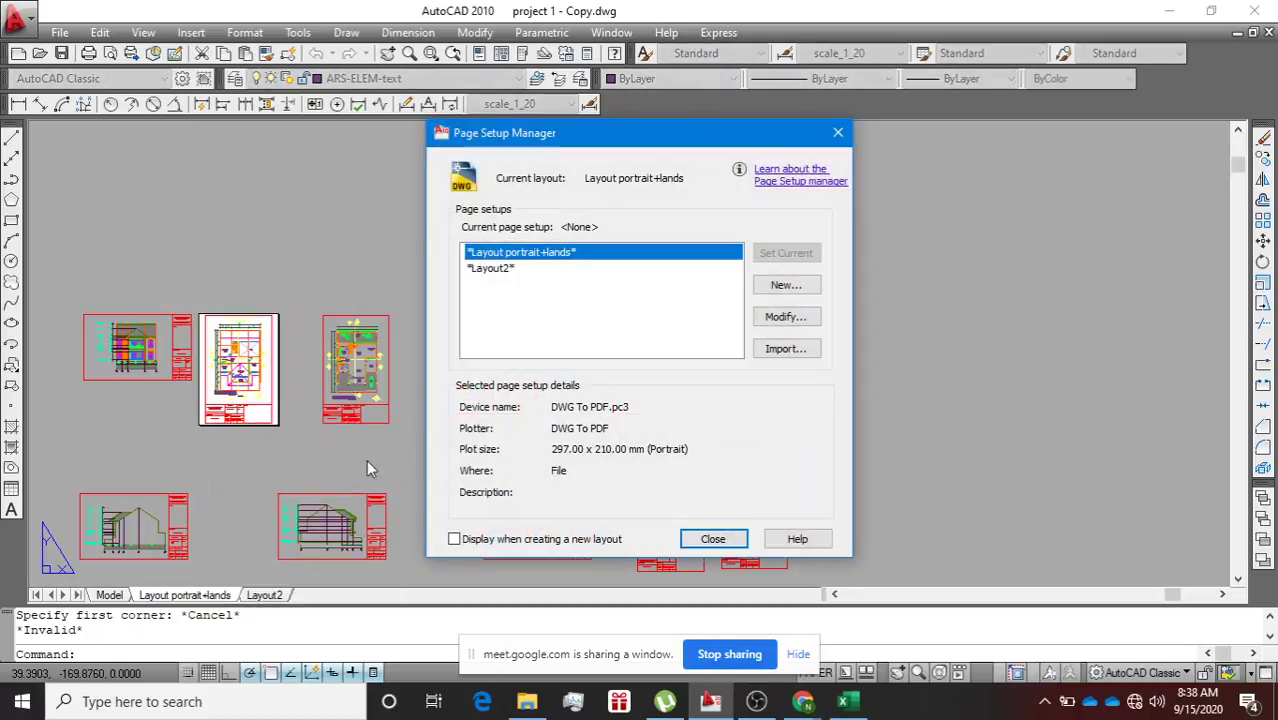
{"action": "left_click", "coordinate": [786, 318]}
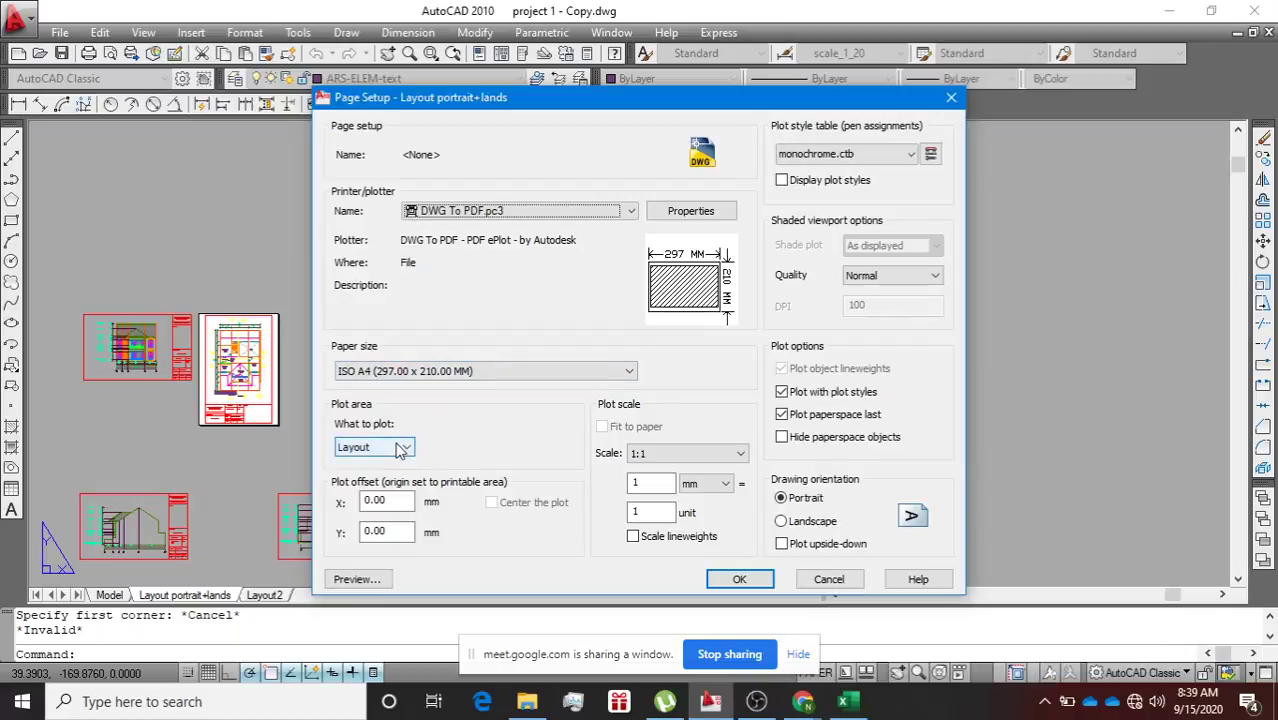
{"action": "left_click", "coordinate": [829, 579]}
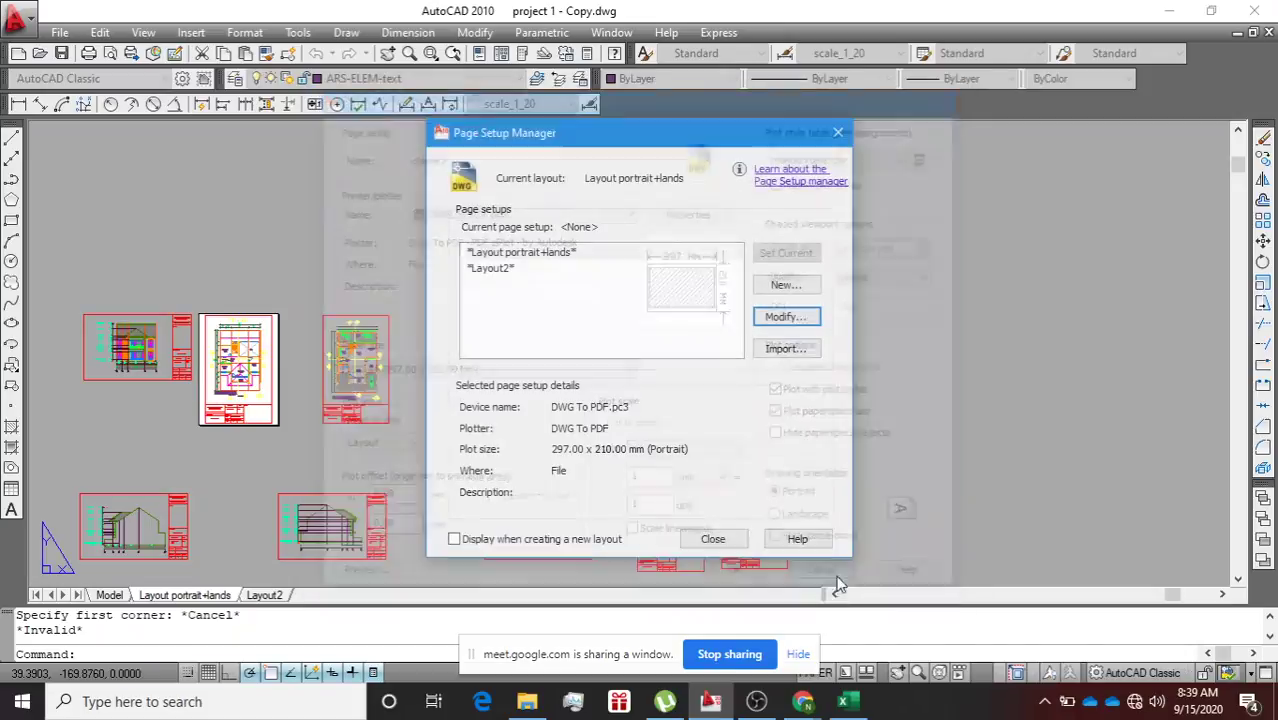
{"action": "left_click", "coordinate": [713, 539]}
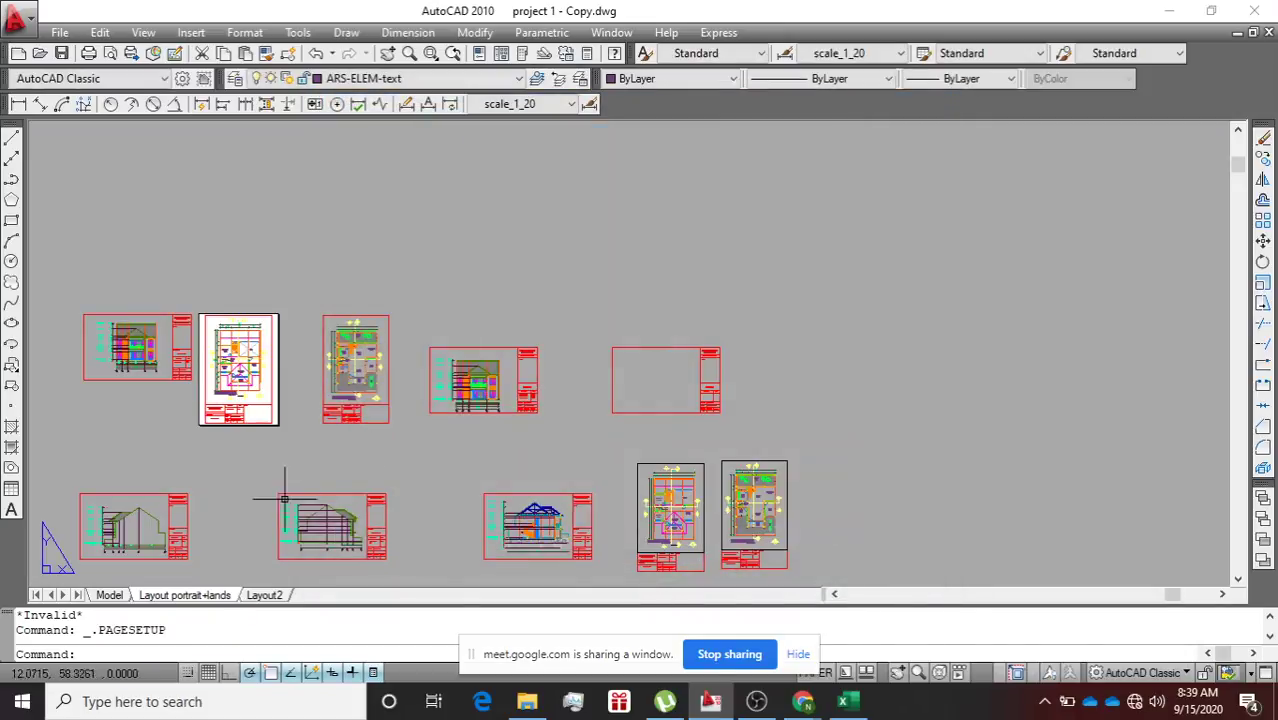
Delete the first-floor plan viewport and the portrait title block from the white page.
{"action": "scroll", "coordinate": [215, 390], "scroll_direction": "up", "scroll_amount": 4}
{"action": "scroll", "coordinate": [190, 213], "scroll_direction": "down", "scroll_amount": 2}
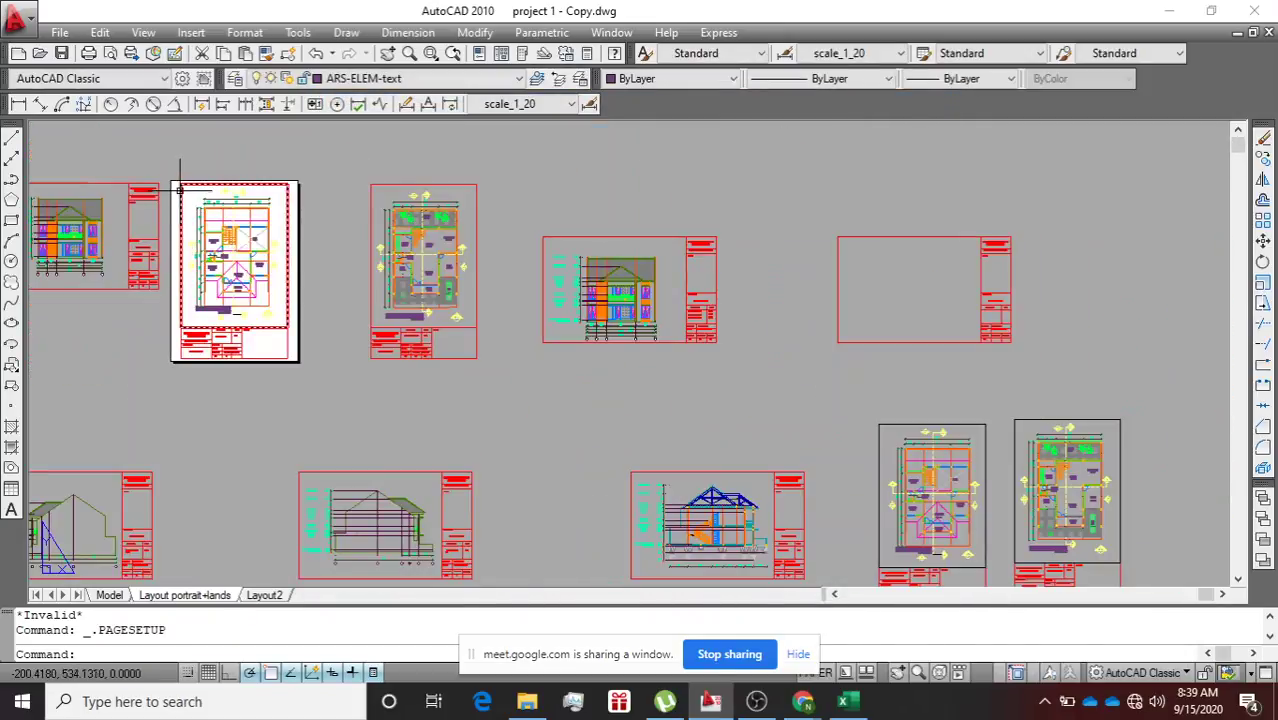
{"action": "left_click", "coordinate": [180, 186]}
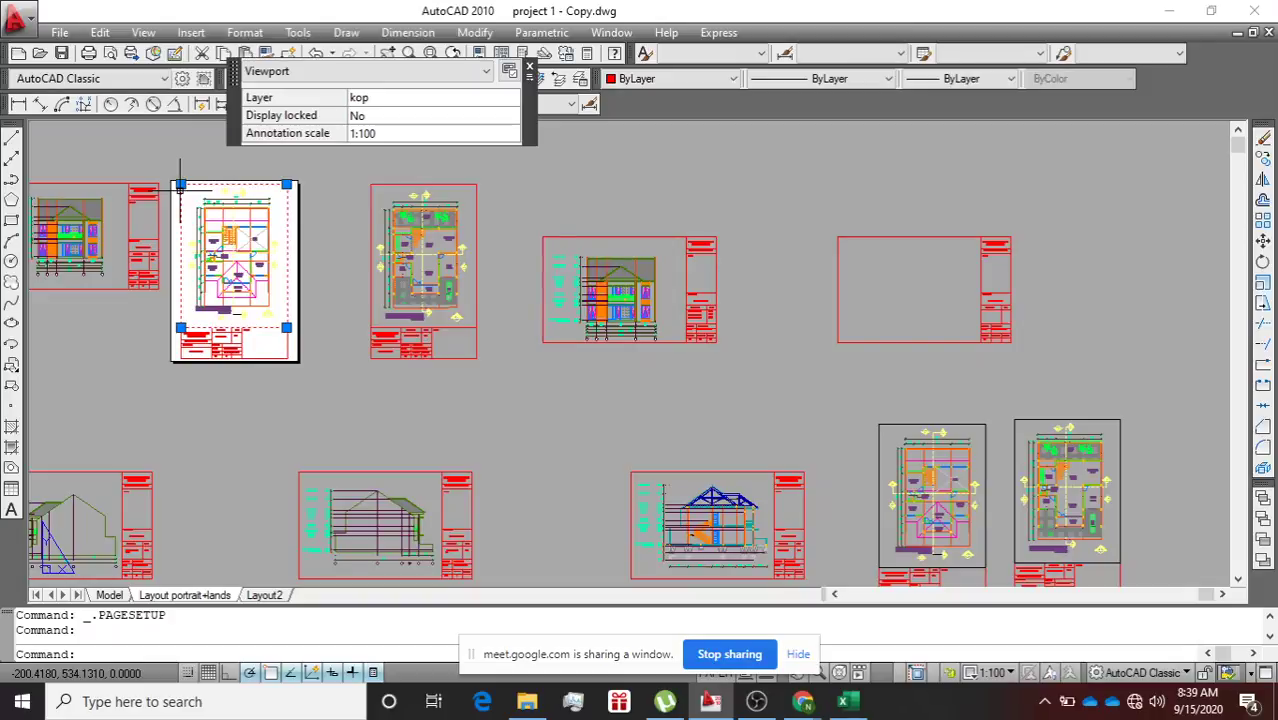
{"action": "key", "text": "Delete"}
{"action": "left_click", "coordinate": [181, 333]}
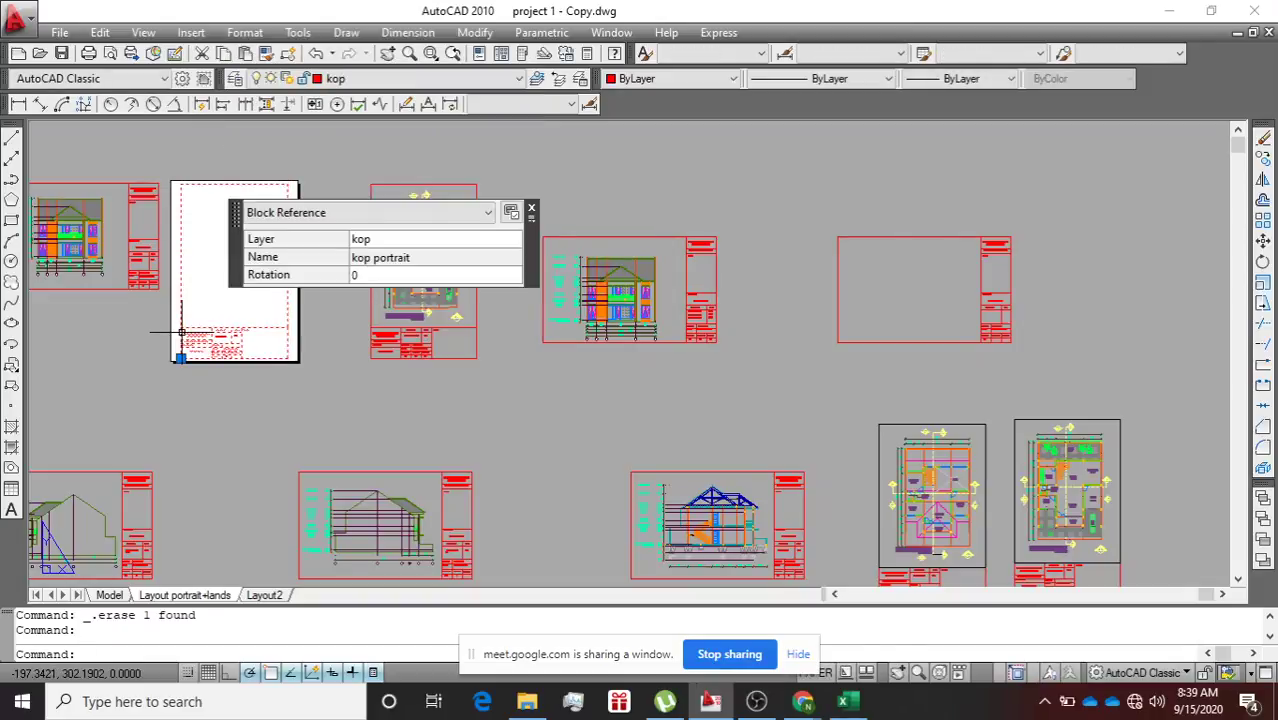
{"action": "key", "text": "Escape"}
Delete the leftover drawing title, scale and sheet number texts from the lower part of the white page.
{"action": "scroll", "coordinate": [222, 344], "scroll_direction": "up", "scroll_amount": 5}
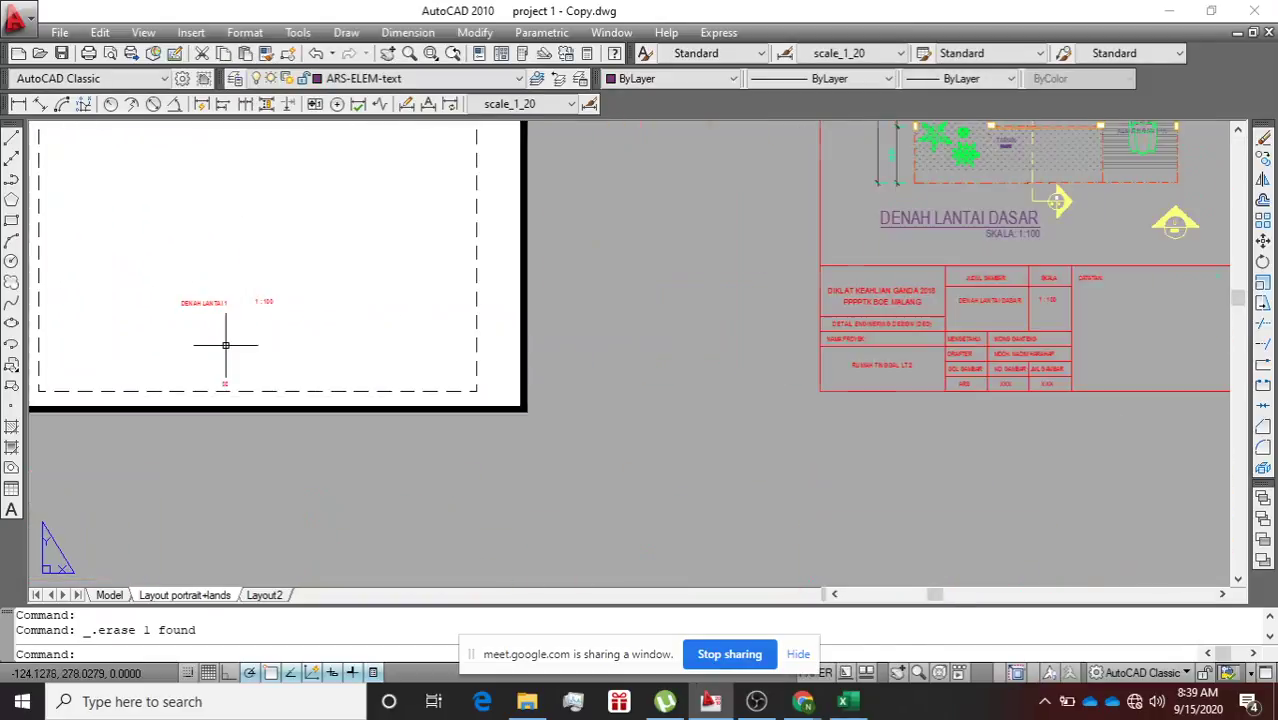
{"action": "left_click", "coordinate": [150, 273]}
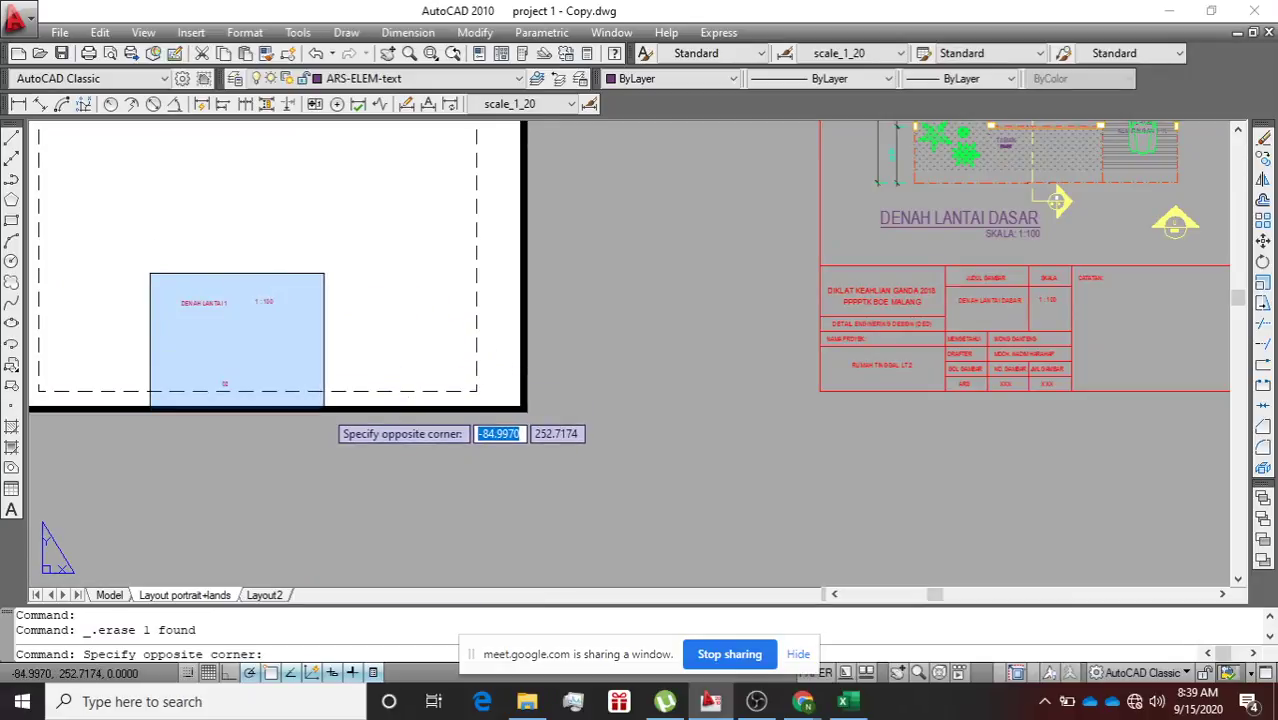
{"action": "left_click", "coordinate": [324, 408]}
{"action": "key", "text": "Delete"}
{"action": "scroll", "coordinate": [317, 400], "scroll_direction": "down", "scroll_amount": 4}
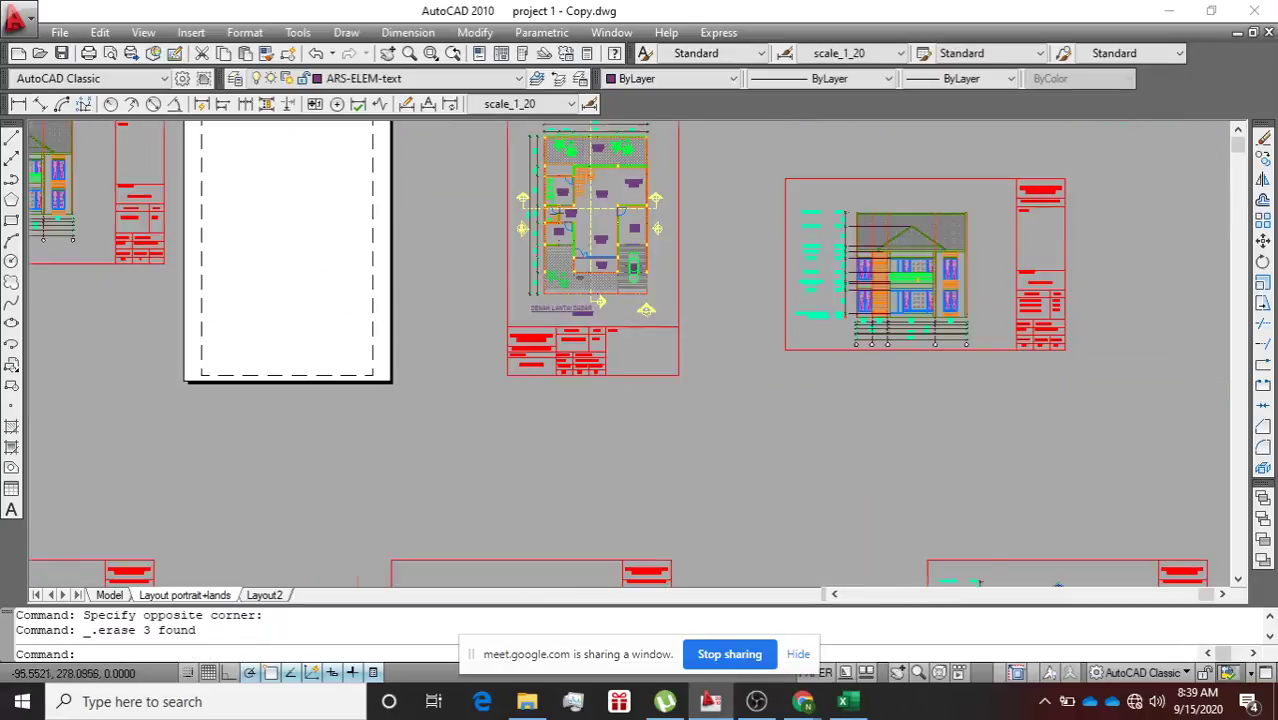
Examine the emptied portrait page and its dashed printable margin beside the ground-floor plan sheet.
{"action": "scroll", "coordinate": [300, 309], "scroll_direction": "down", "scroll_amount": 2}
{"action": "scroll", "coordinate": [300, 309], "scroll_direction": "up", "scroll_amount": 4}
{"action": "scroll", "coordinate": [300, 309], "scroll_direction": "down", "scroll_amount": 3}
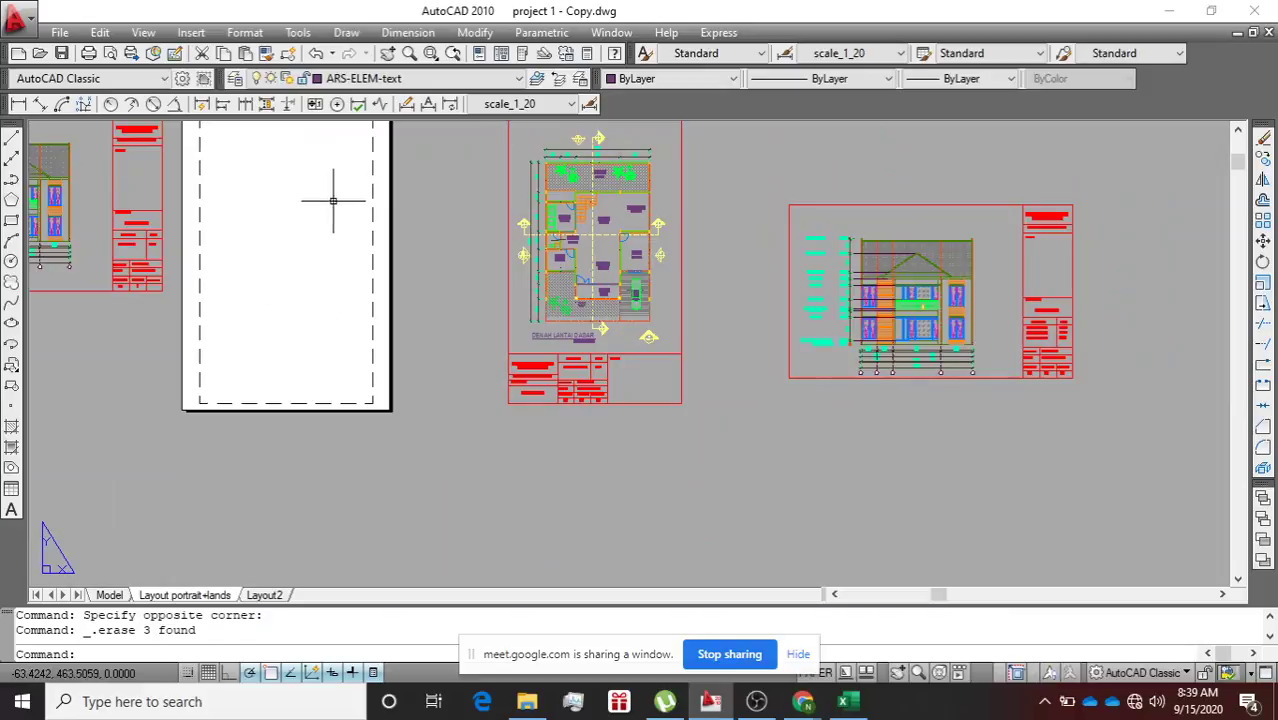
{"action": "scroll", "coordinate": [356, 288], "scroll_direction": "up", "scroll_amount": 3}
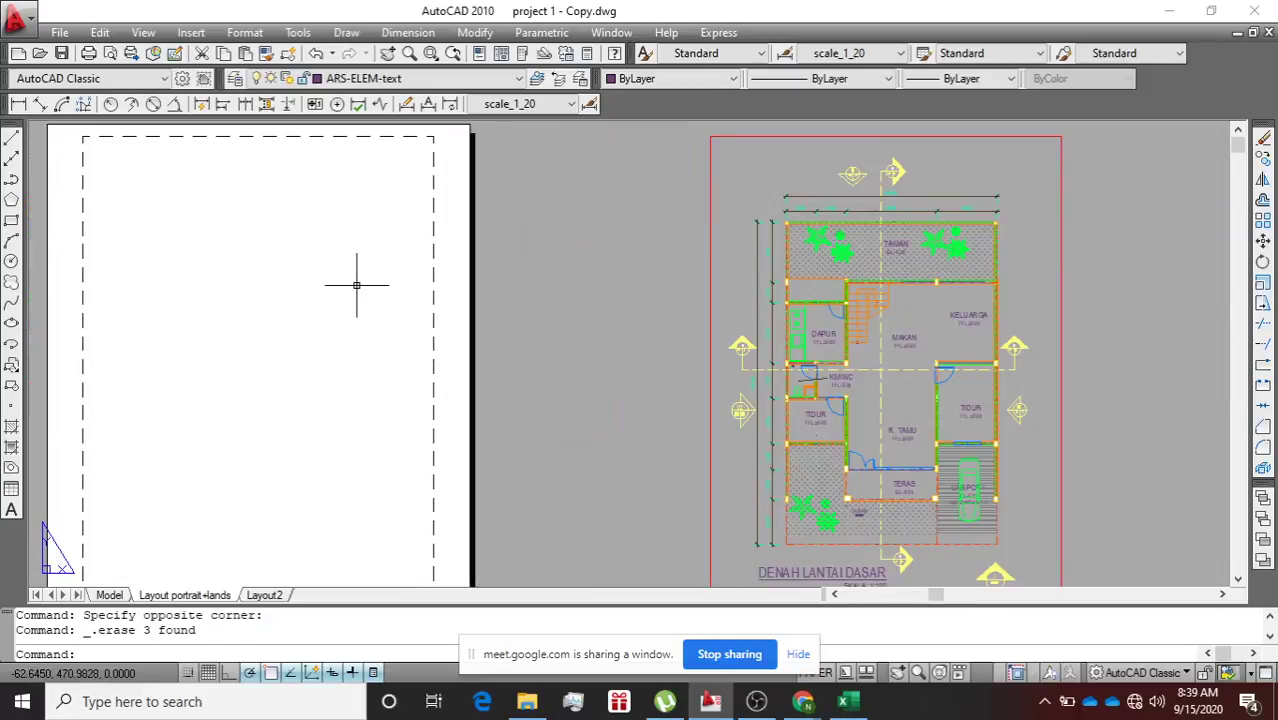
{"action": "scroll", "coordinate": [356, 285], "scroll_direction": "down", "scroll_amount": 2}
{"action": "scroll", "coordinate": [356, 285], "scroll_direction": "up", "scroll_amount": 2}
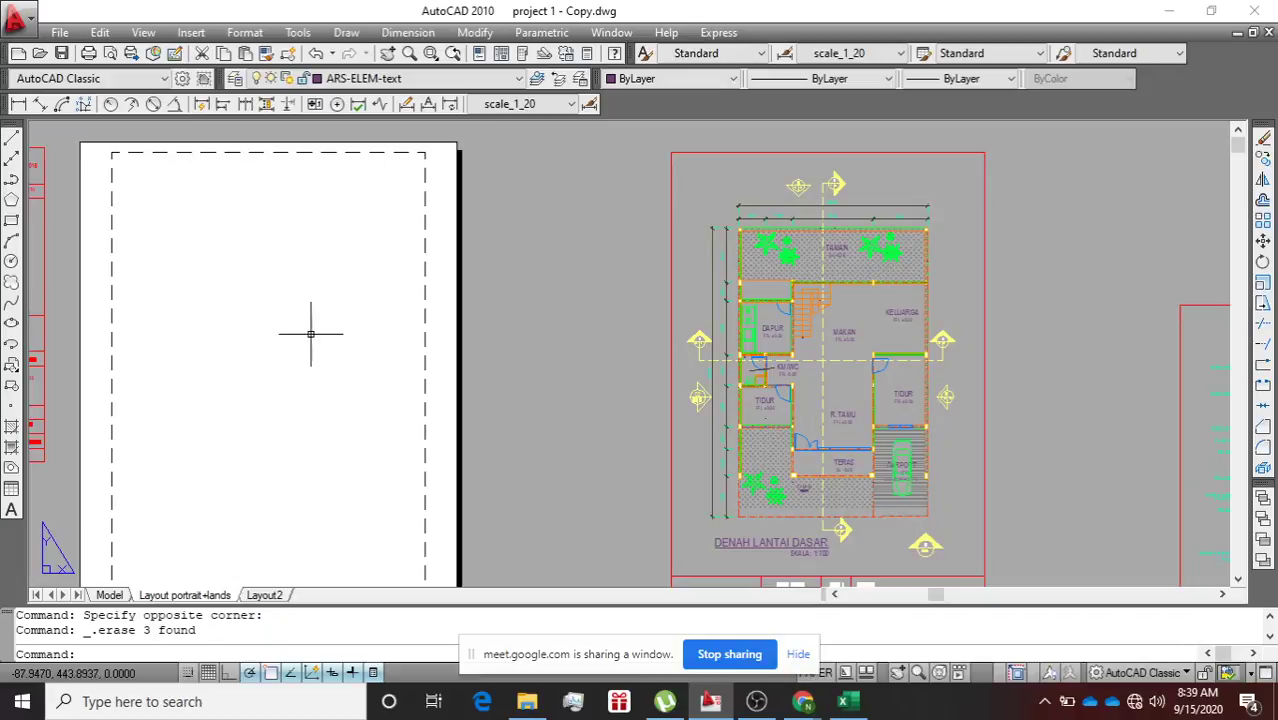
{"action": "scroll", "coordinate": [310, 334], "scroll_direction": "down", "scroll_amount": 2}
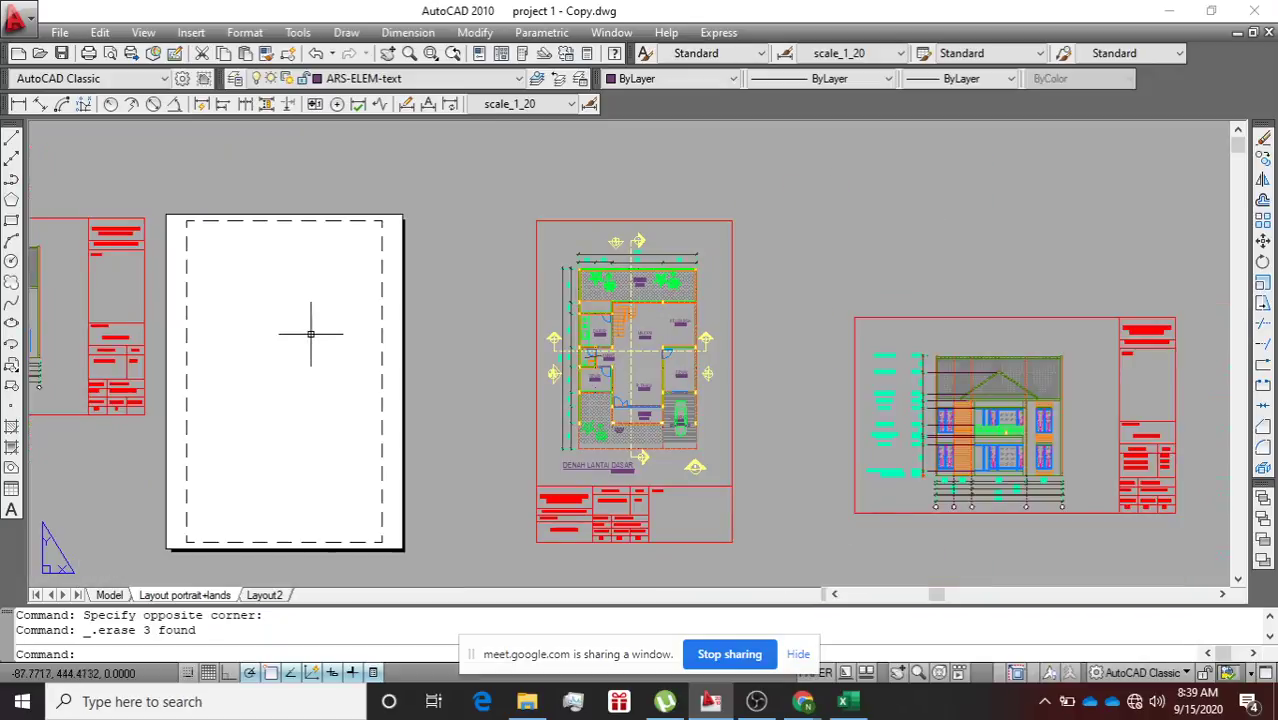
Switch to Layout2 and delete its viewport and the remaining red frame lines to empty the page.
{"action": "left_click", "coordinate": [264, 595]}
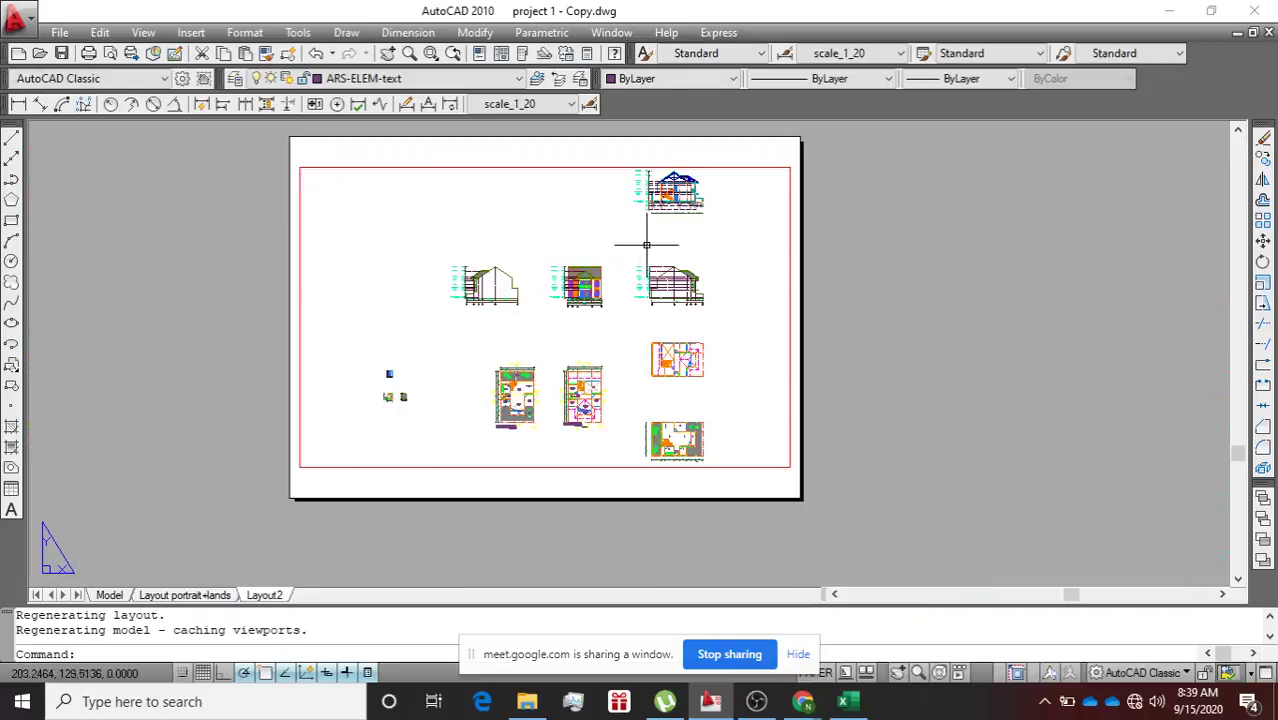
{"action": "left_click", "coordinate": [740, 467]}
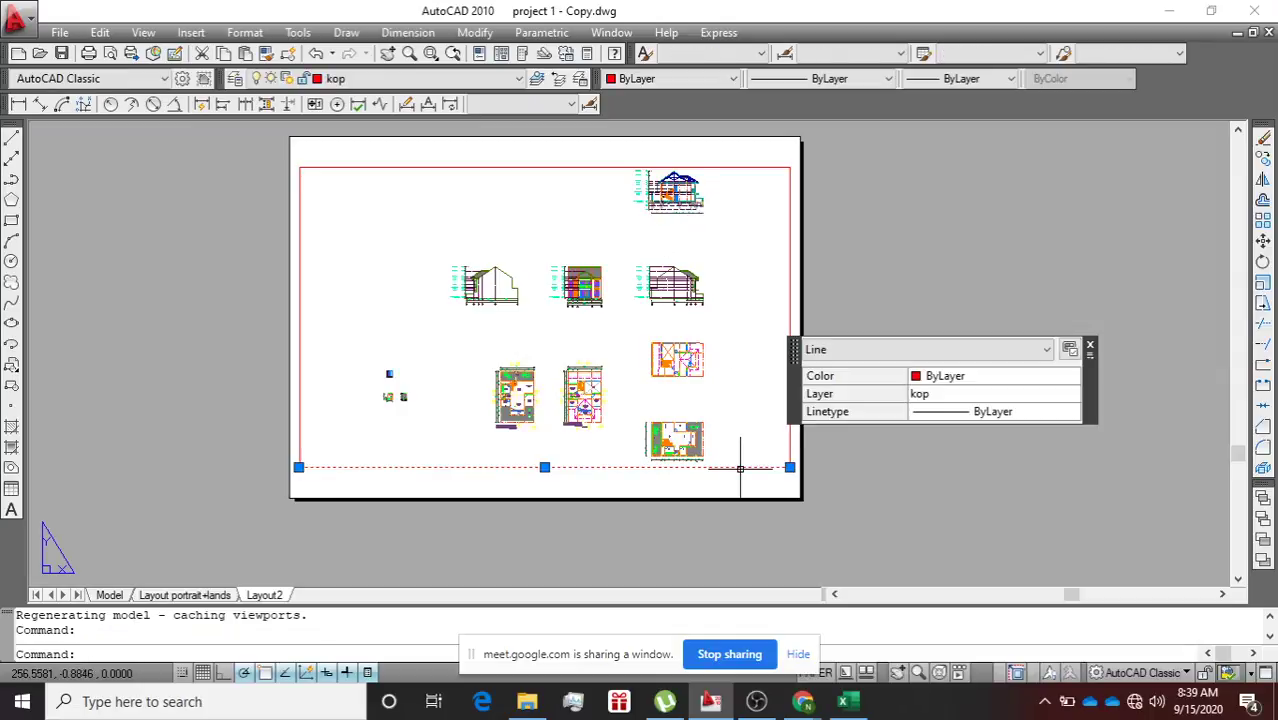
{"action": "key", "text": "Delete"}
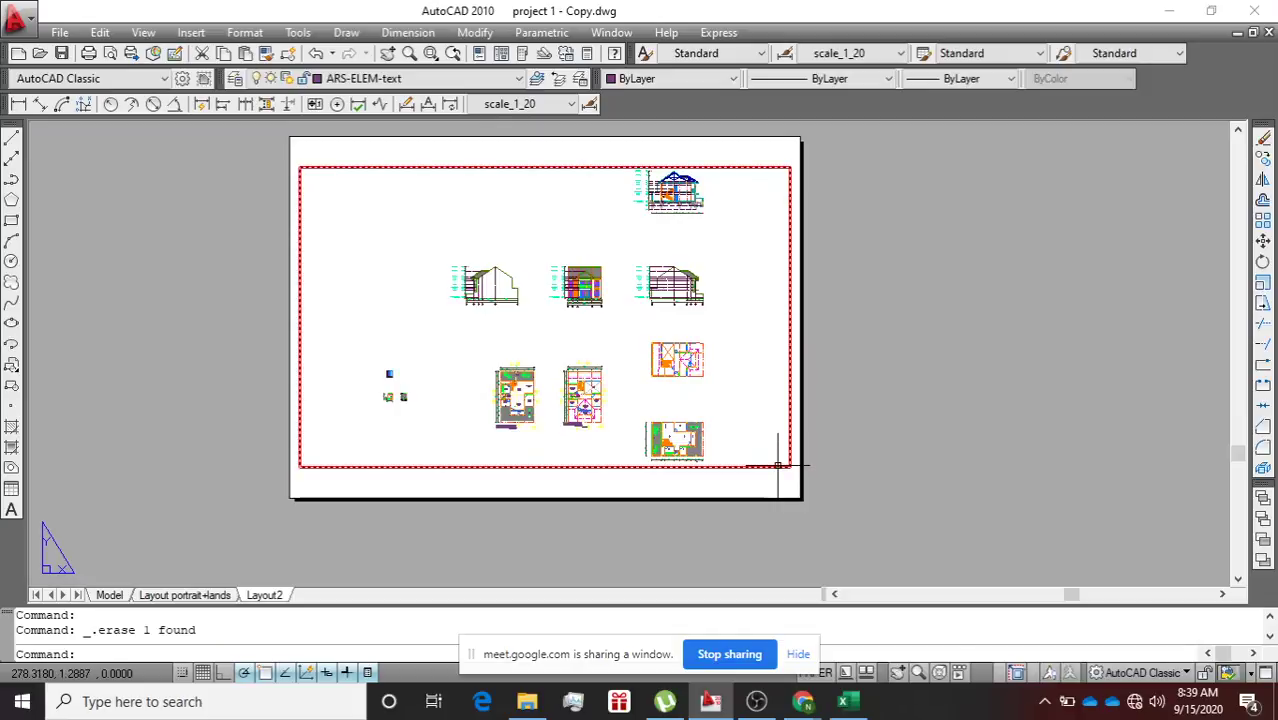
{"action": "left_click", "coordinate": [401, 168]}
{"action": "key", "text": "Delete"}
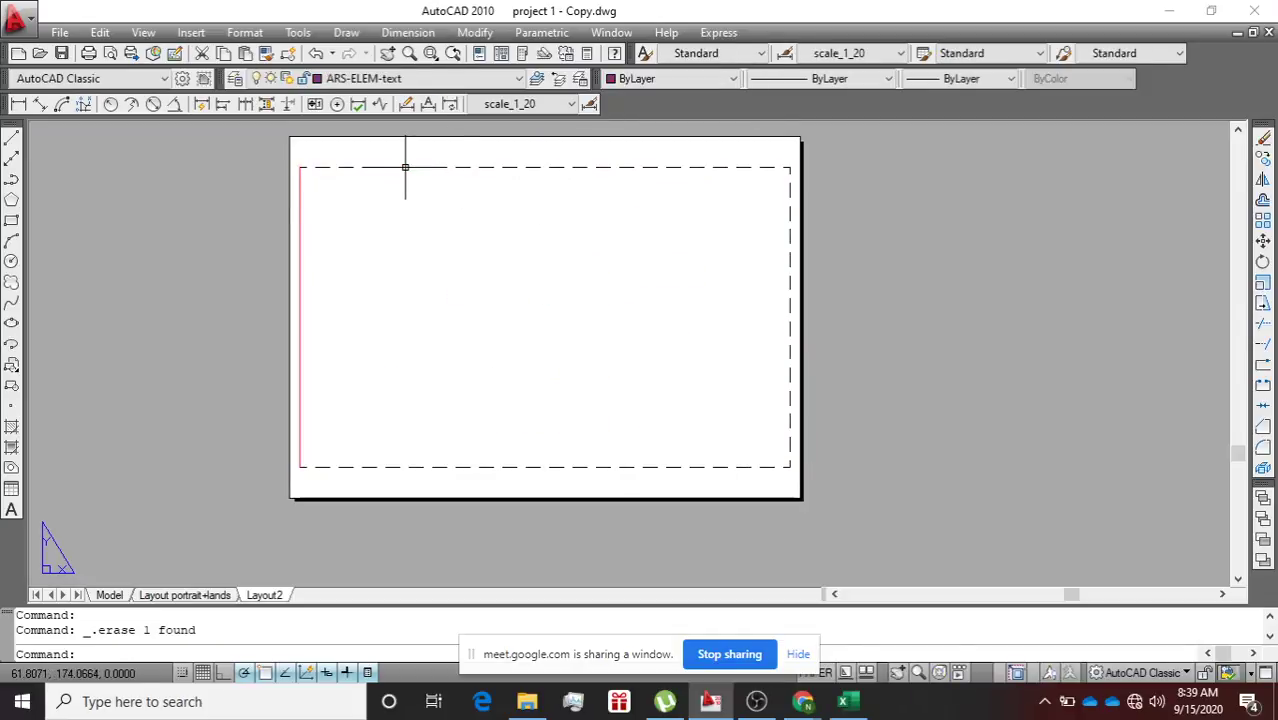
{"action": "left_click", "coordinate": [300, 221]}
{"action": "key", "text": "Delete"}
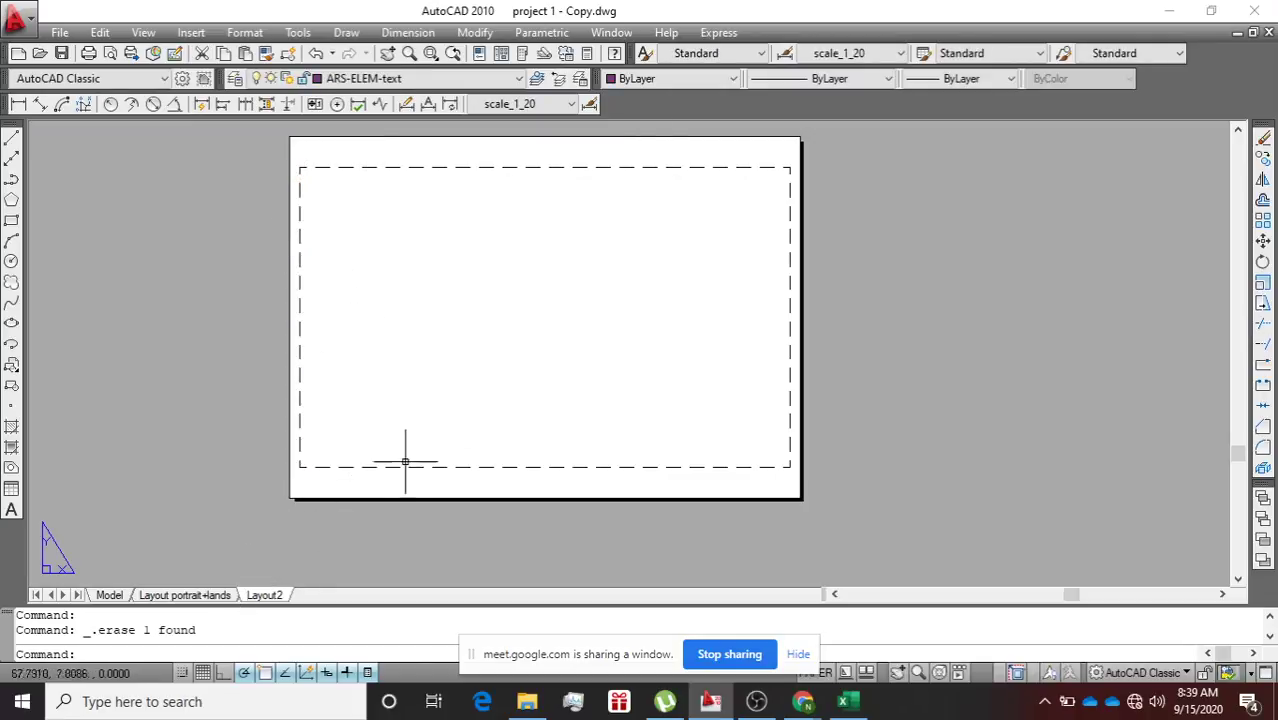
Open Layout2's page setup for modification and check its paper size options.
{"action": "right_click", "coordinate": [268, 596]}
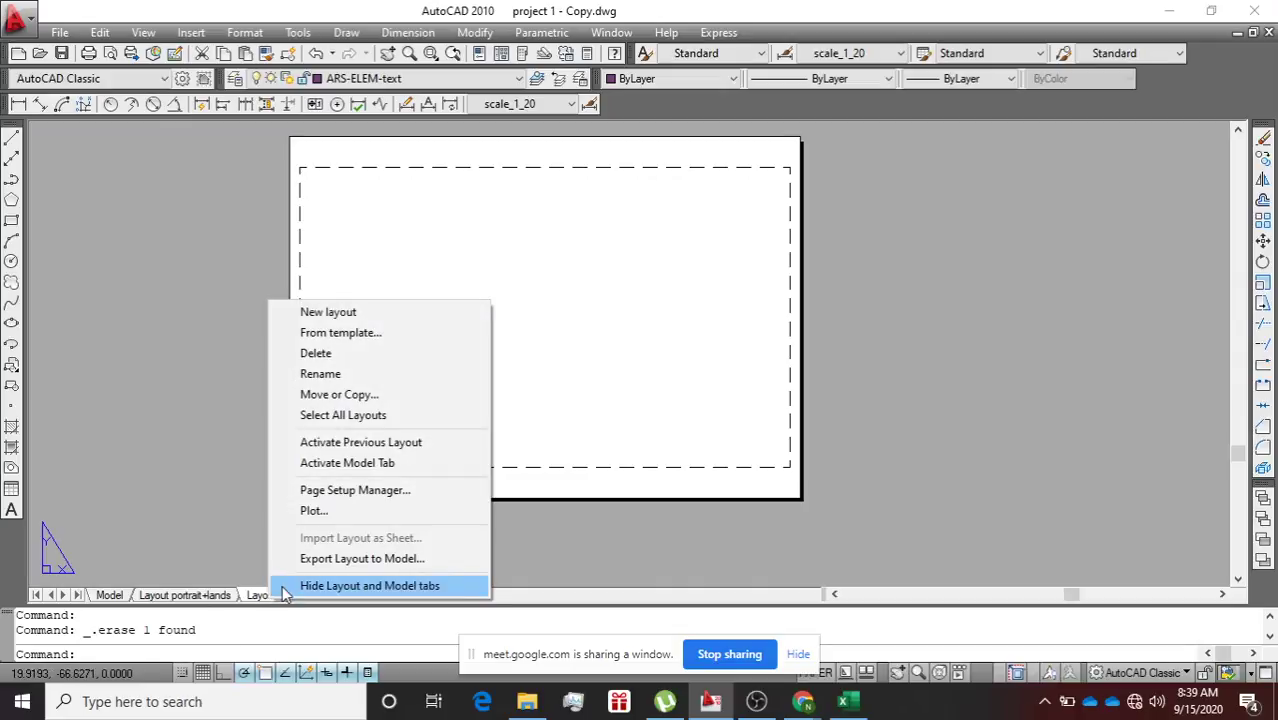
{"action": "left_click", "coordinate": [335, 488]}
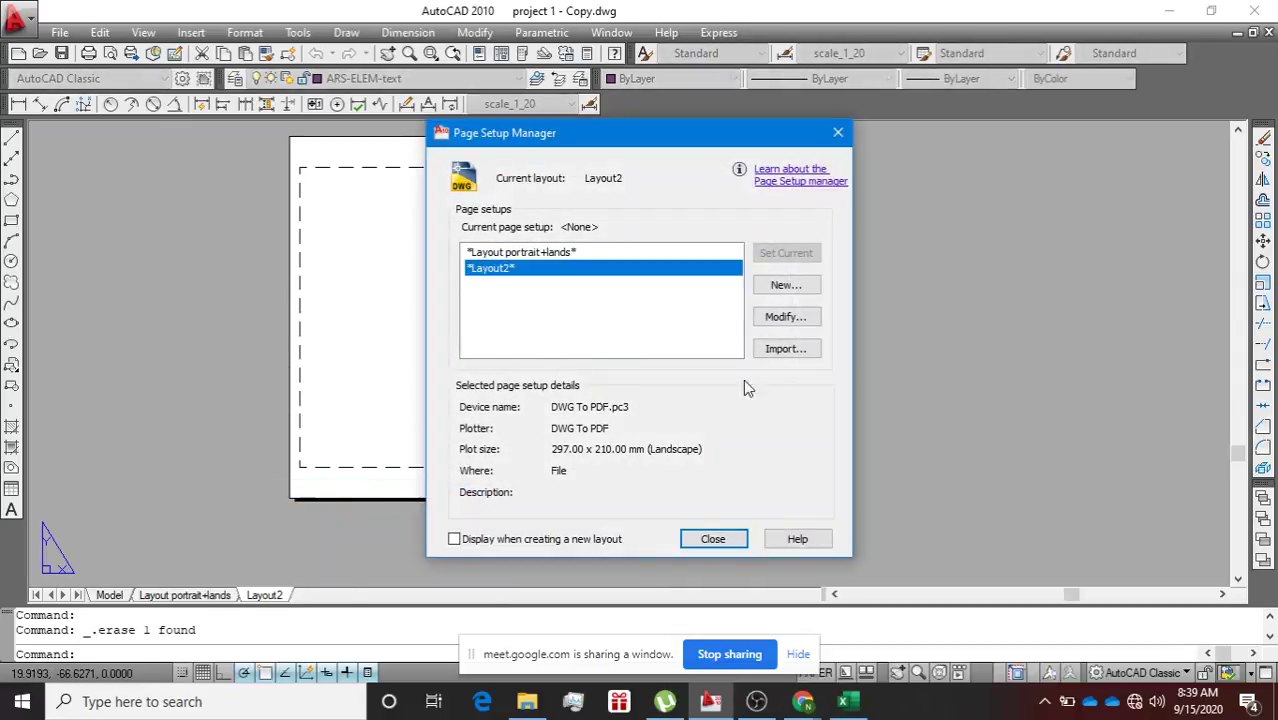
{"action": "left_click", "coordinate": [785, 317]}
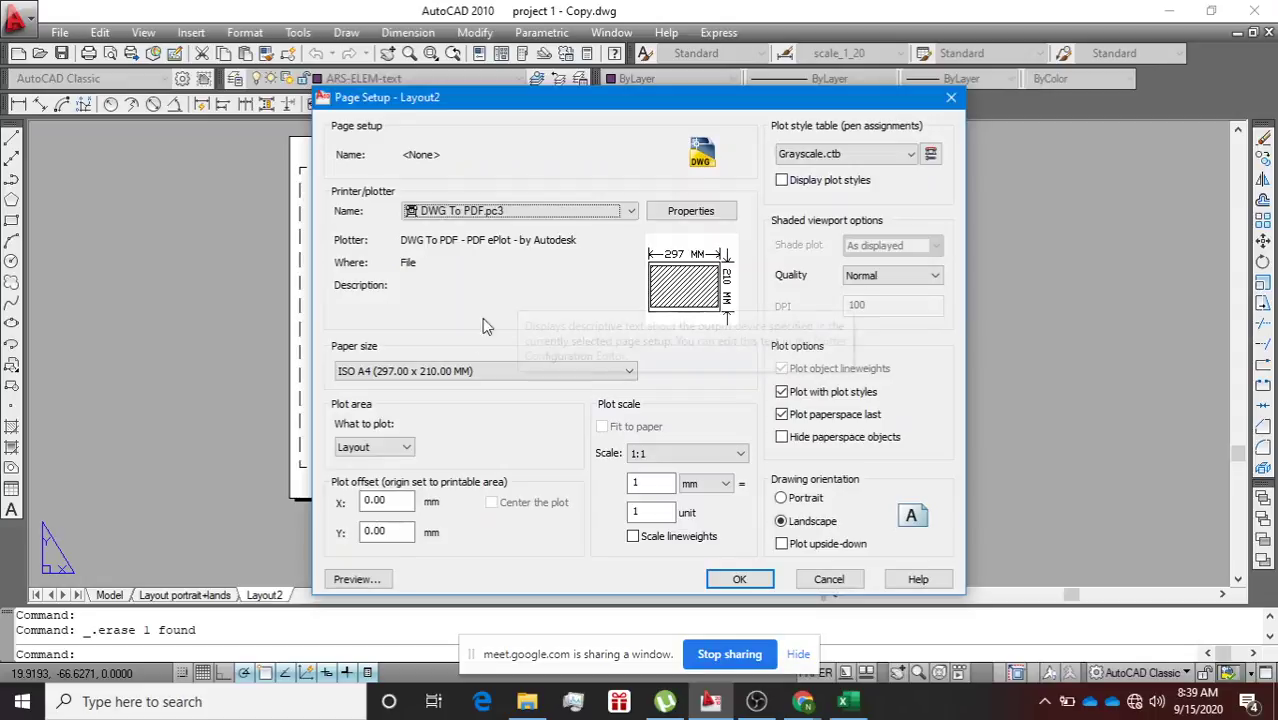
{"action": "left_click", "coordinate": [451, 371]}
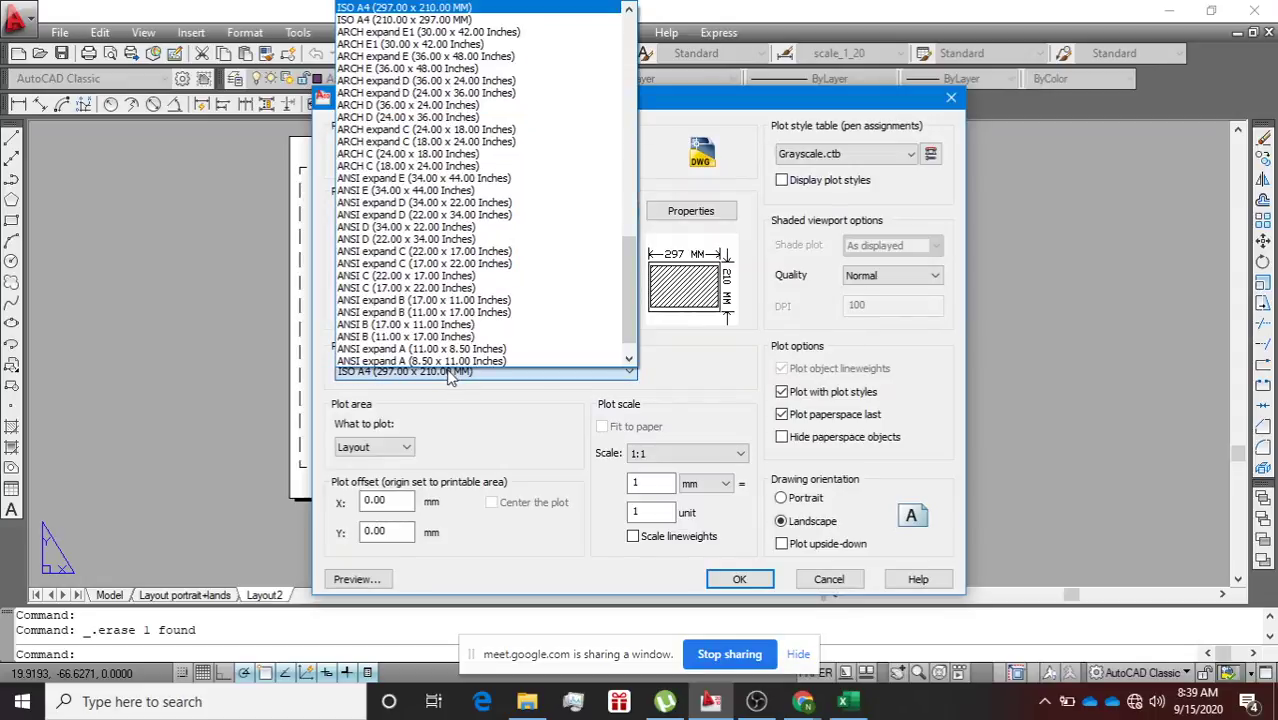
{"action": "left_click", "coordinate": [447, 373]}
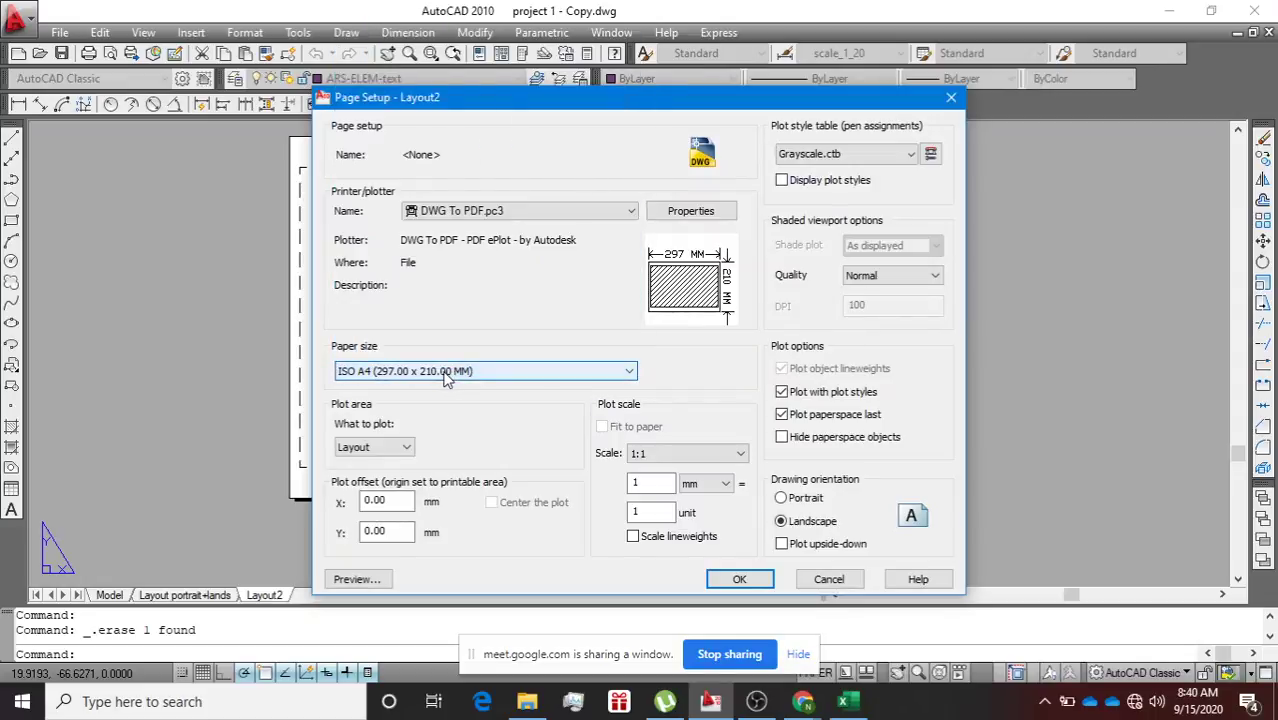
Set Layout2's paper size to ISO full bleed A4 (297.00 x 210.00 MM), accept the page setup and close the Page Setup Manager.
{"action": "left_click", "coordinate": [447, 373]}
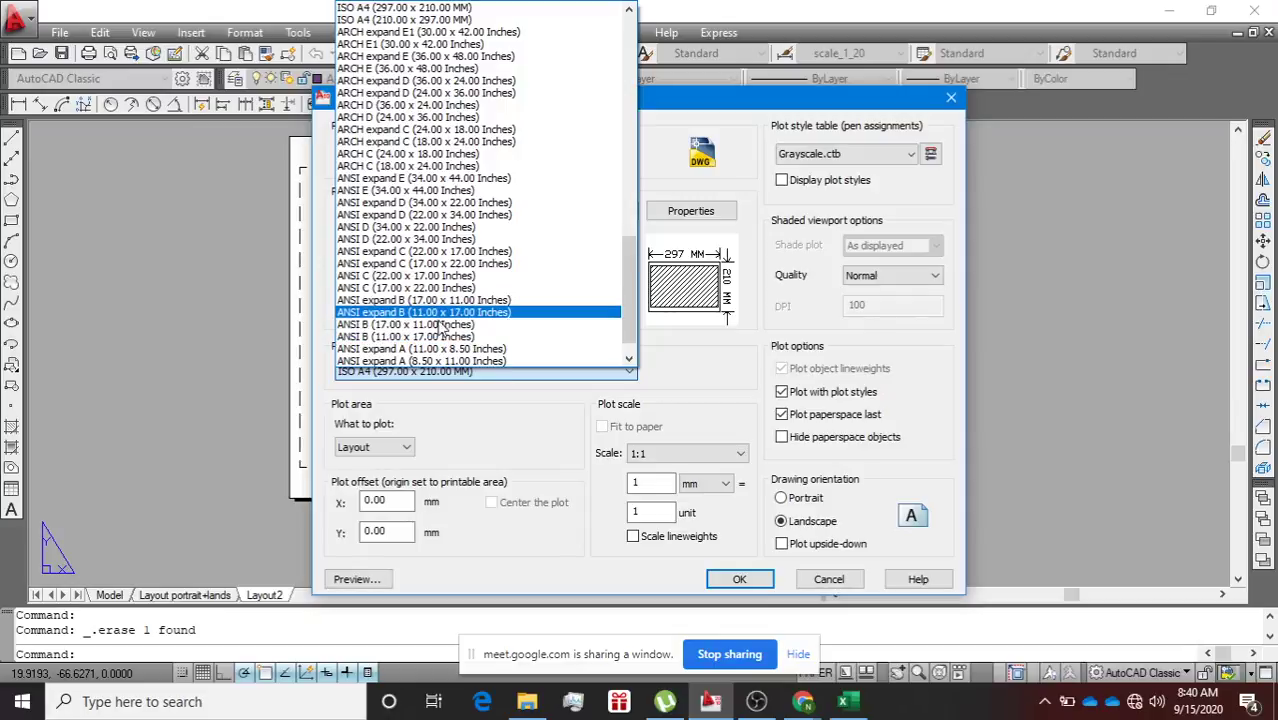
{"action": "scroll", "coordinate": [445, 320], "scroll_direction": "down", "scroll_amount": 2}
{"action": "scroll", "coordinate": [440, 330], "scroll_direction": "up", "scroll_amount": 4}
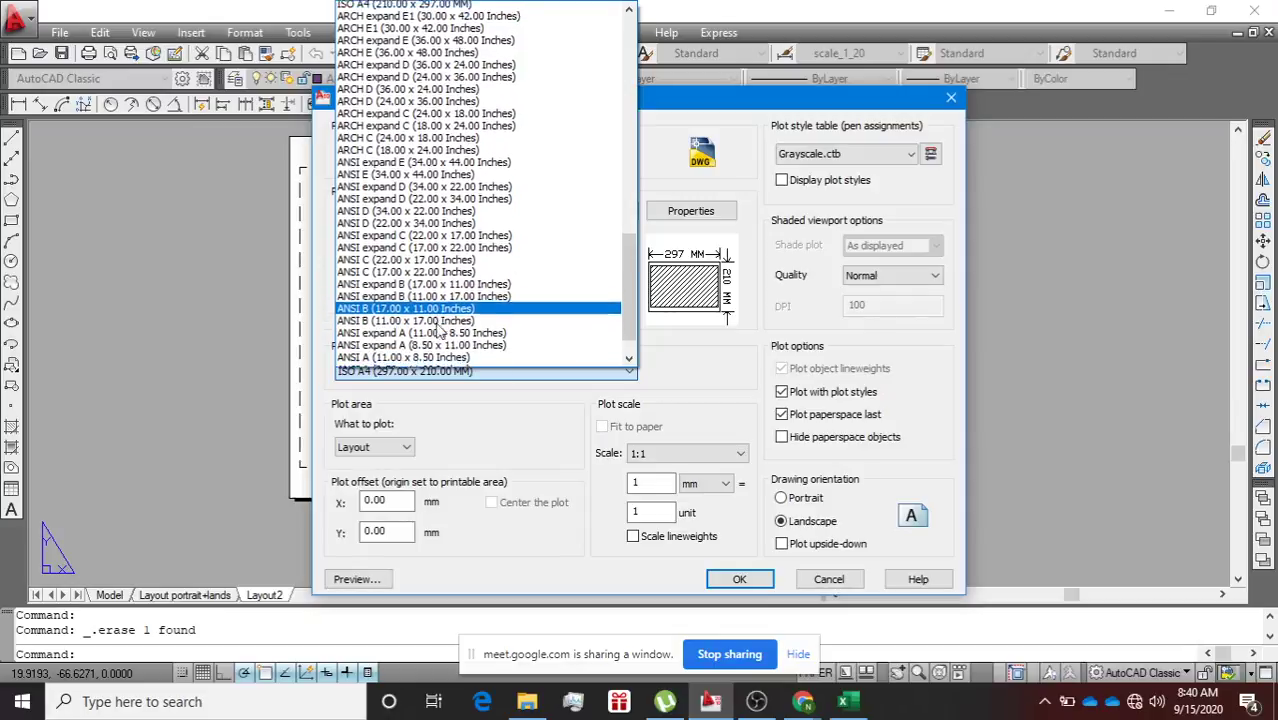
{"action": "scroll", "coordinate": [437, 330], "scroll_direction": "up", "scroll_amount": 3}
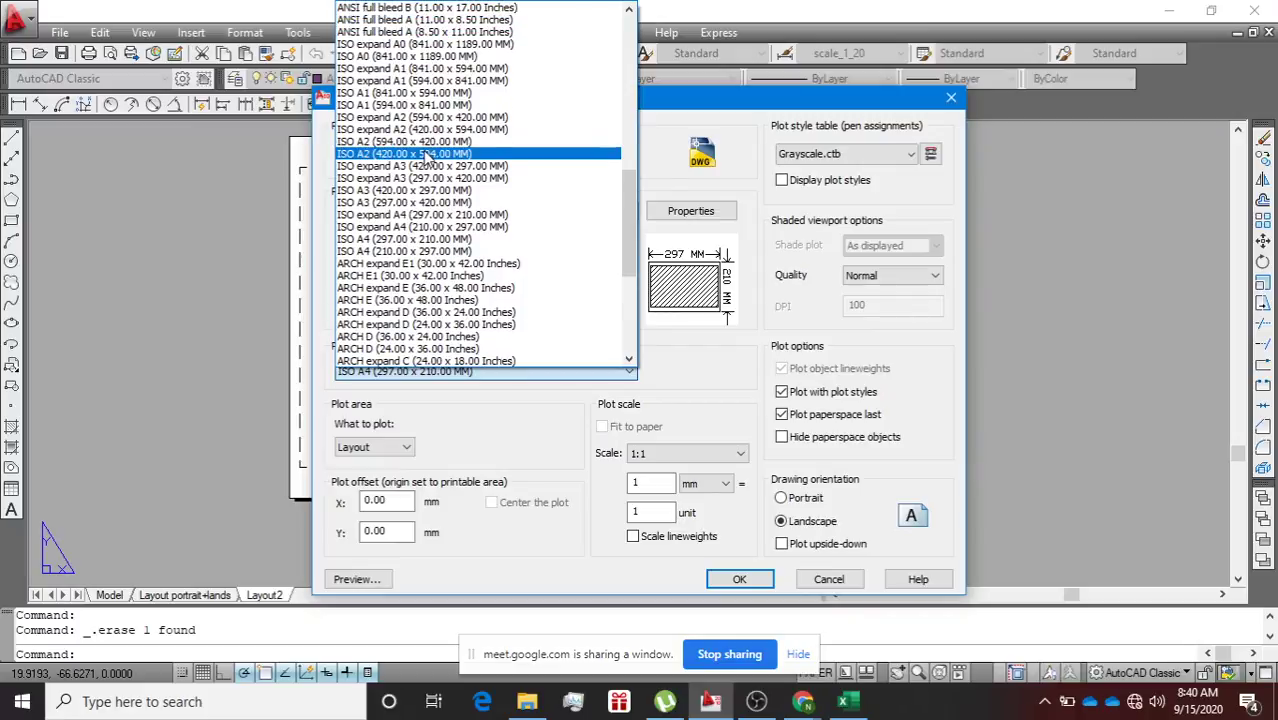
{"action": "scroll", "coordinate": [409, 217], "scroll_direction": "up", "scroll_amount": 6}
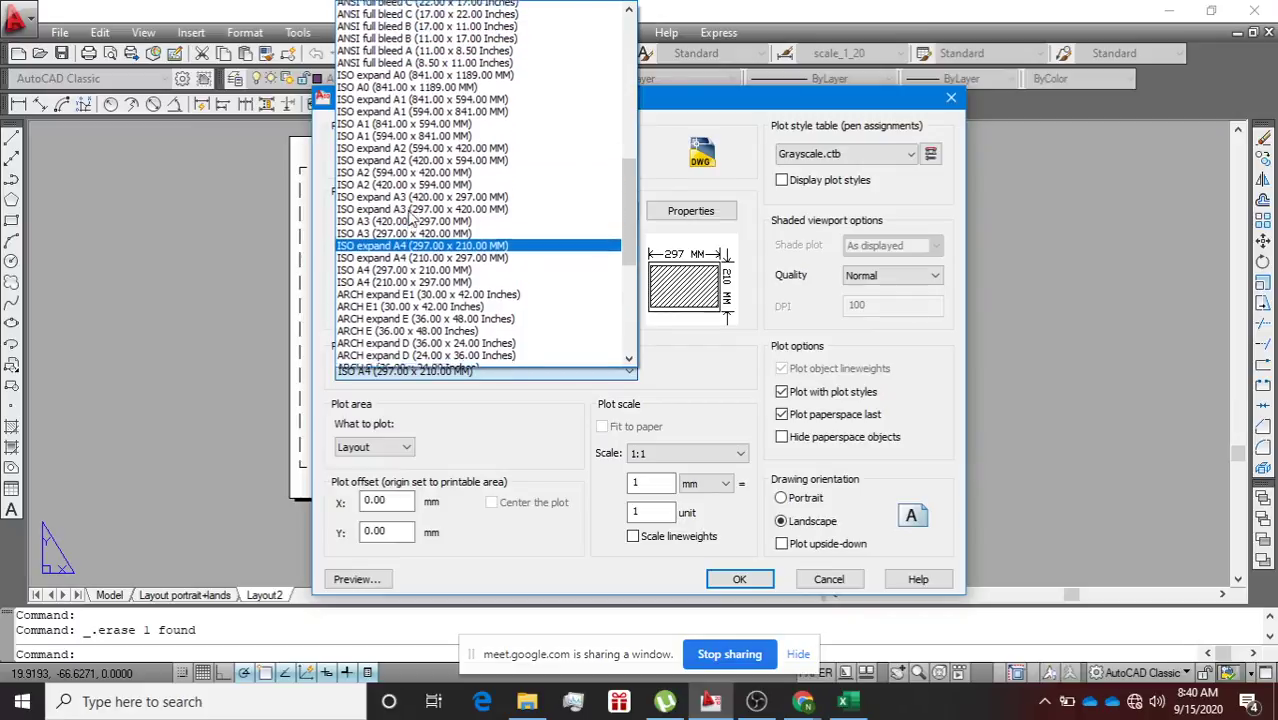
{"action": "scroll", "coordinate": [409, 217], "scroll_direction": "up", "scroll_amount": 9}
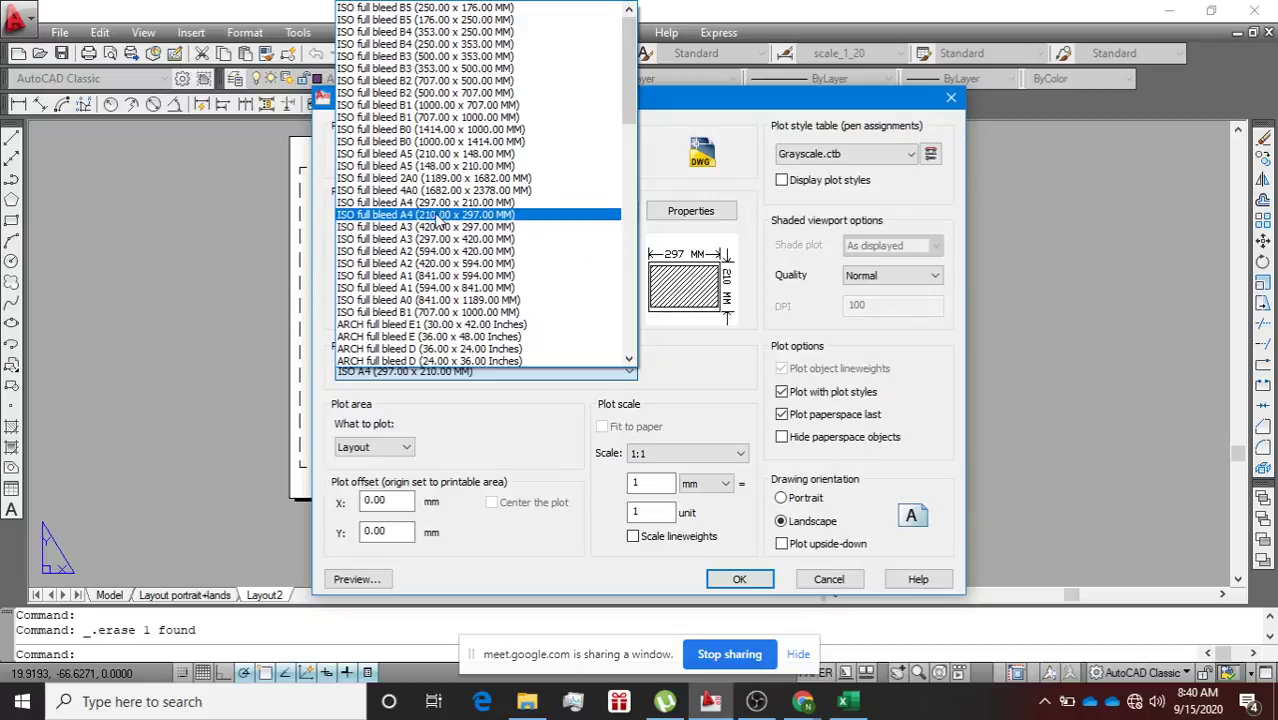
{"action": "left_click", "coordinate": [420, 203]}
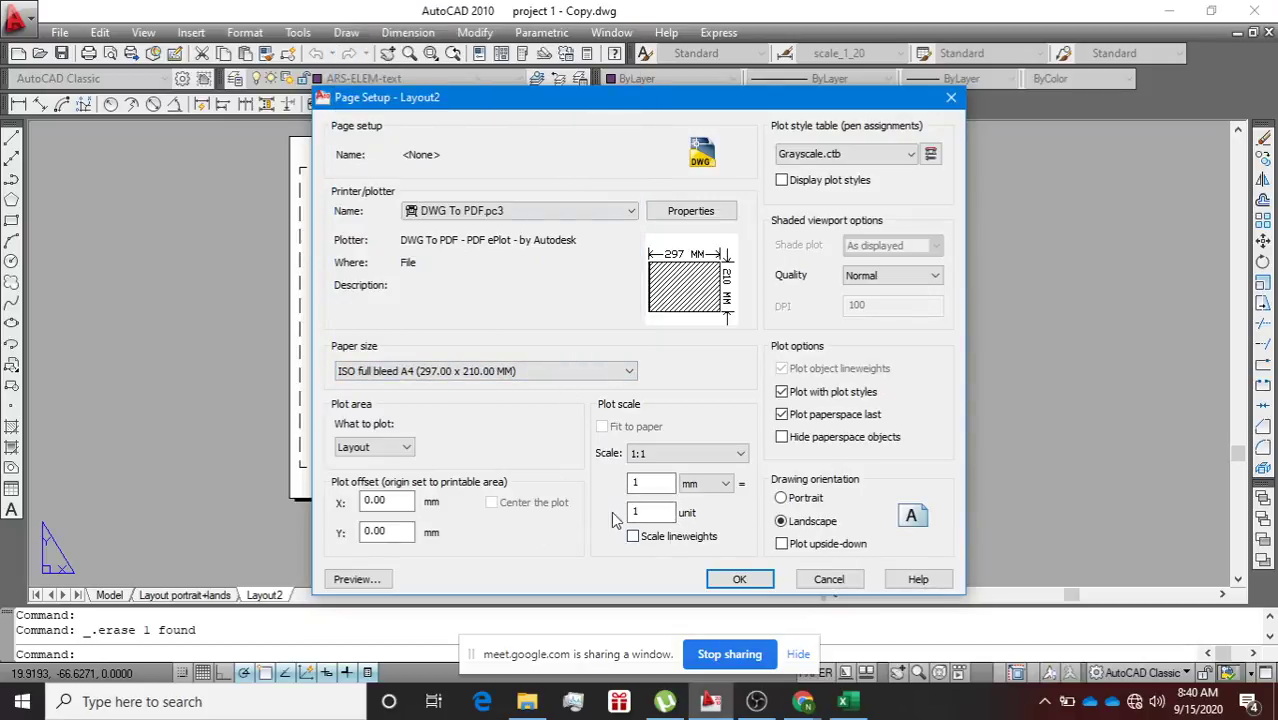
{"action": "left_click", "coordinate": [739, 579]}
{"action": "left_click", "coordinate": [713, 539]}
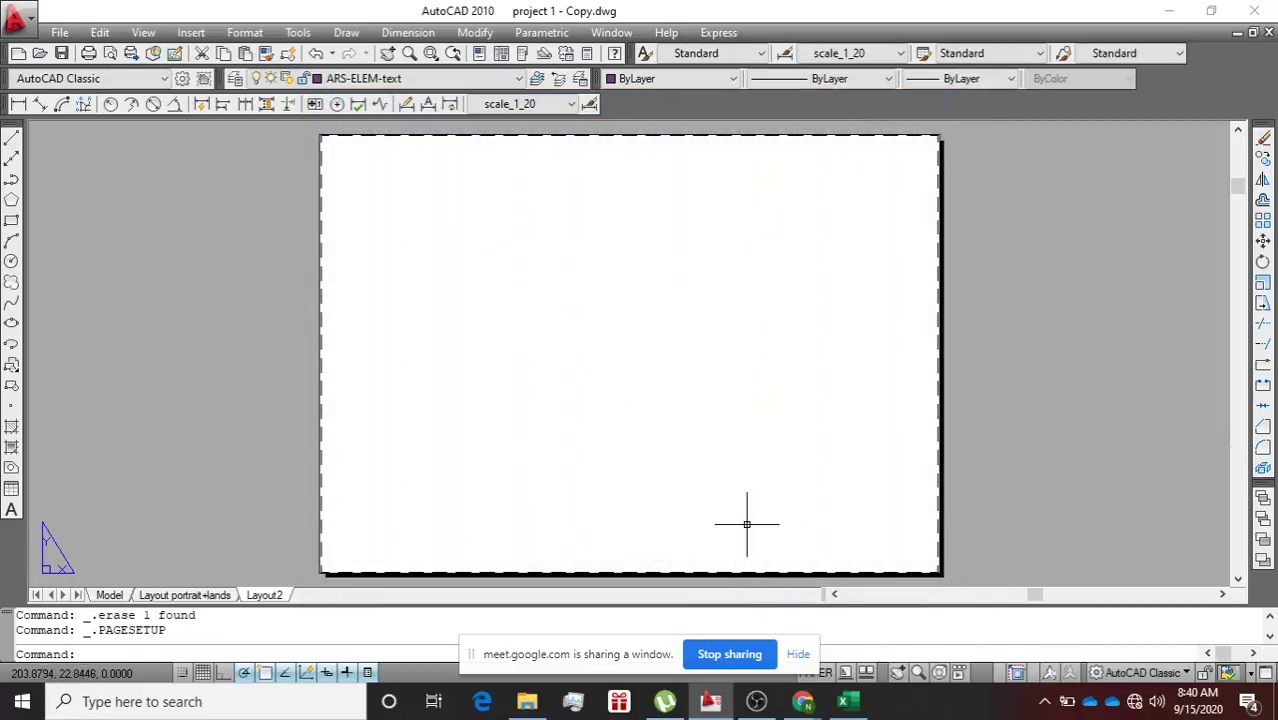
Inspect the dashed printable margin along the edges of the Layout2 page.
{"action": "scroll", "coordinate": [940, 532], "scroll_direction": "up", "scroll_amount": 2}
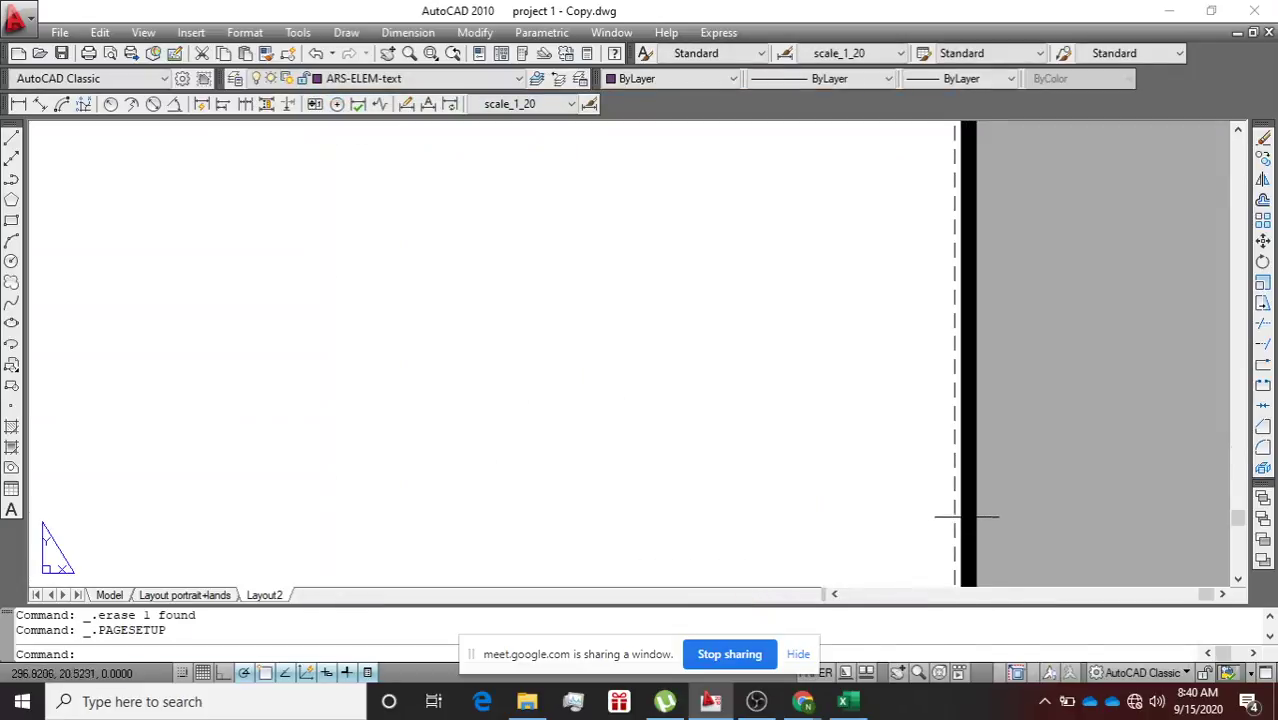
{"action": "scroll", "coordinate": [967, 517], "scroll_direction": "down", "scroll_amount": 1}
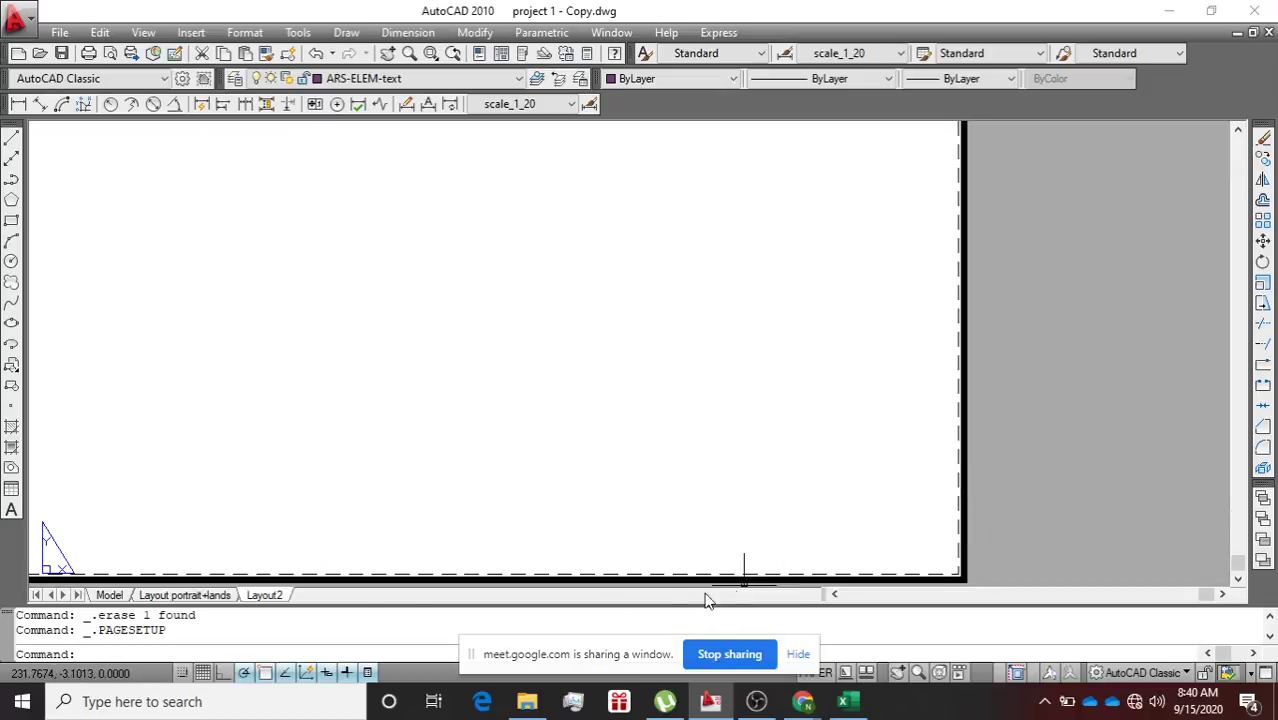
{"action": "middle_click_drag", "start_coordinate": [250, 457], "coordinate": [502, 405]}
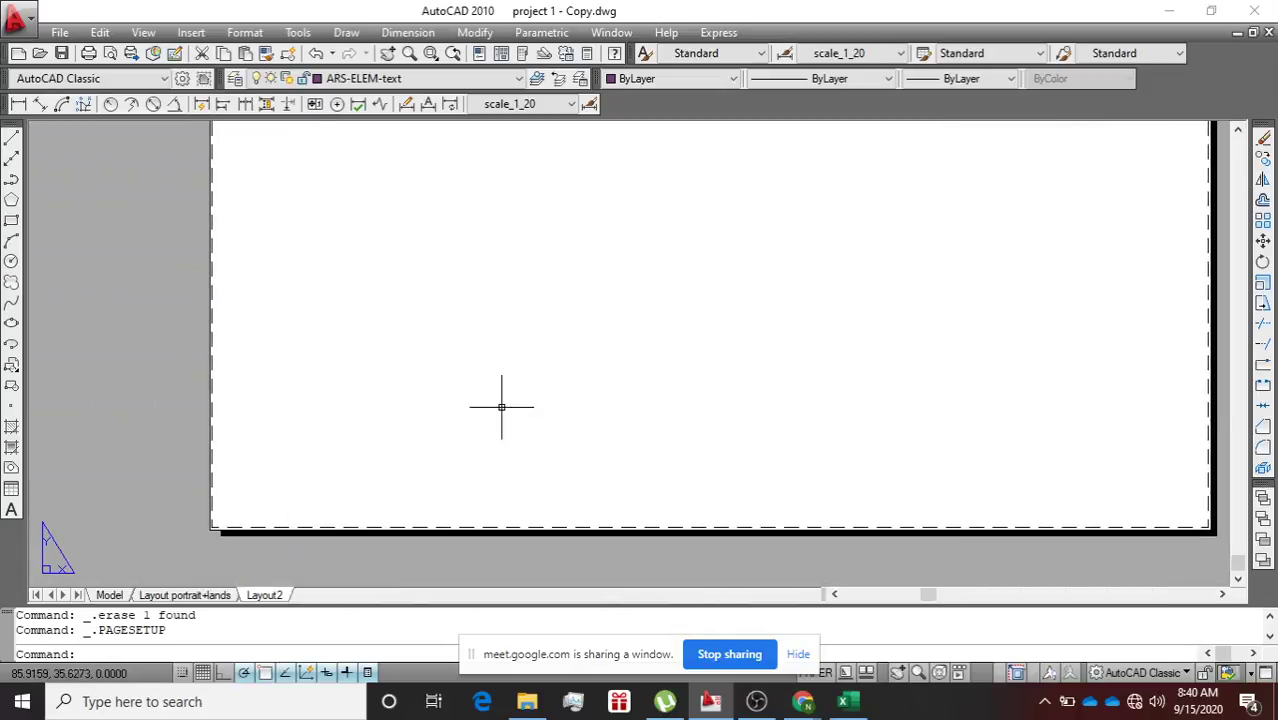
Inspect the dashed printable margin around the upper-left corner of the Layout2 page.
{"action": "scroll", "coordinate": [502, 362], "scroll_direction": "down", "scroll_amount": 4}
{"action": "scroll", "coordinate": [504, 280], "scroll_direction": "down", "scroll_amount": 2}
{"action": "scroll", "coordinate": [449, 182], "scroll_direction": "up", "scroll_amount": 4}
{"action": "scroll", "coordinate": [474, 234], "scroll_direction": "up", "scroll_amount": 1}
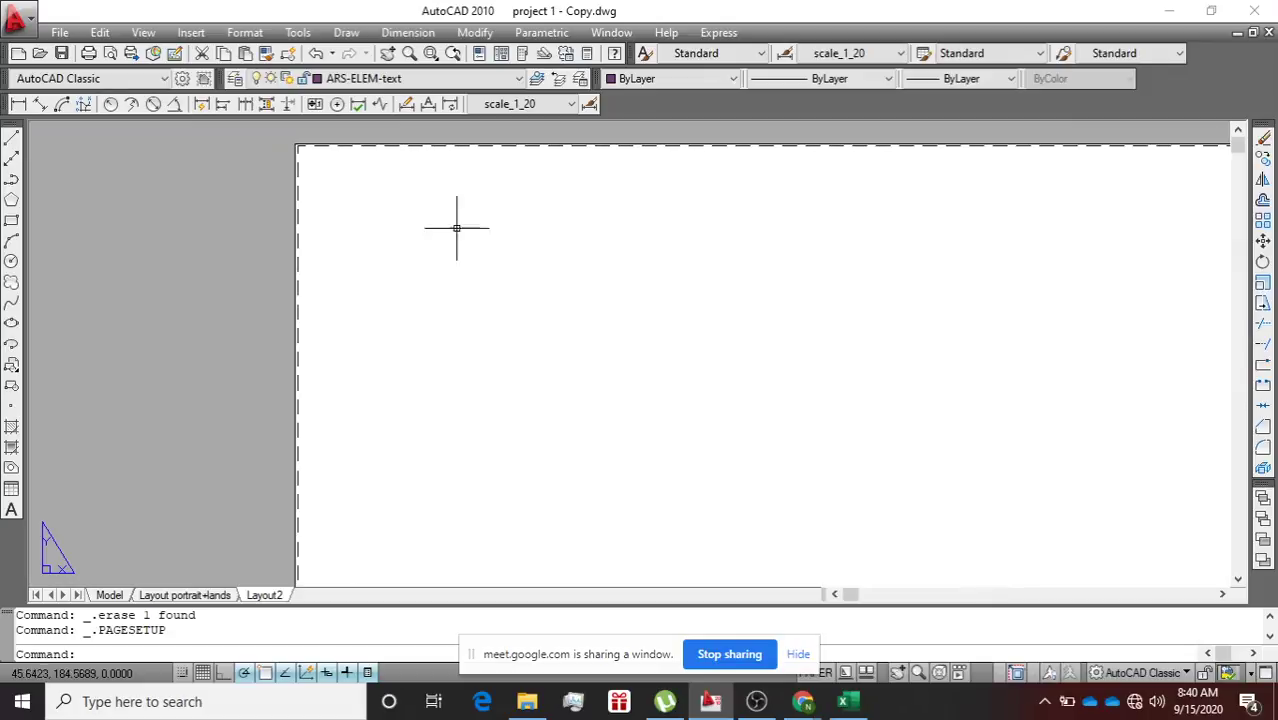
{"action": "scroll", "coordinate": [309, 161], "scroll_direction": "down", "scroll_amount": 1}
{"action": "scroll", "coordinate": [309, 161], "scroll_direction": "up", "scroll_amount": 2}
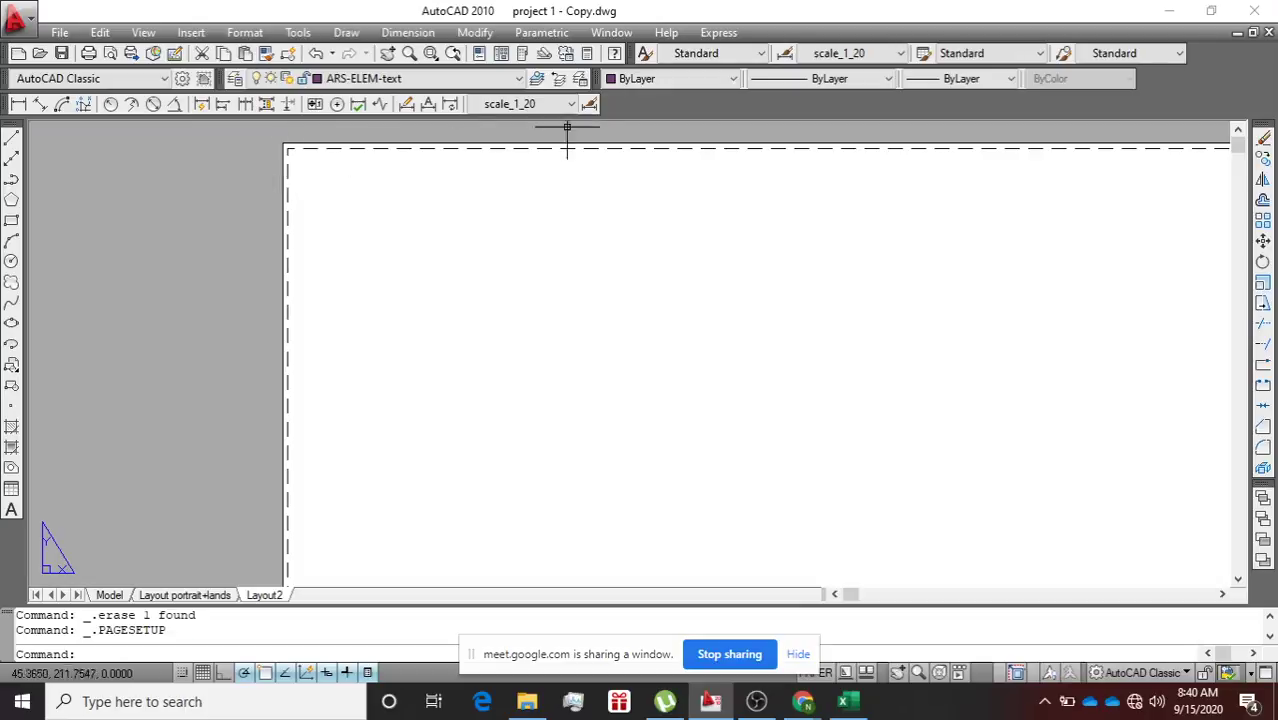
Check the list in the Dimension Style Manager, close it and make scale_1_100 the current dimension style.
{"action": "left_click", "coordinate": [591, 106]}
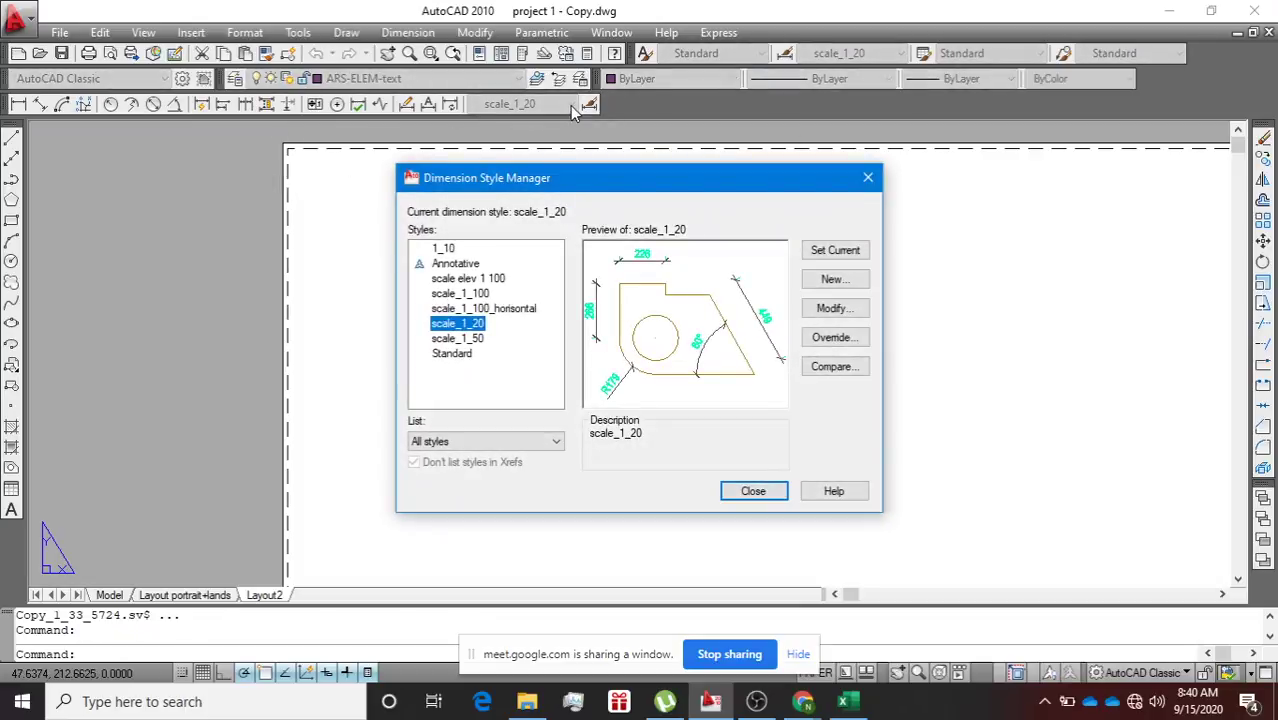
{"action": "left_click", "coordinate": [754, 491]}
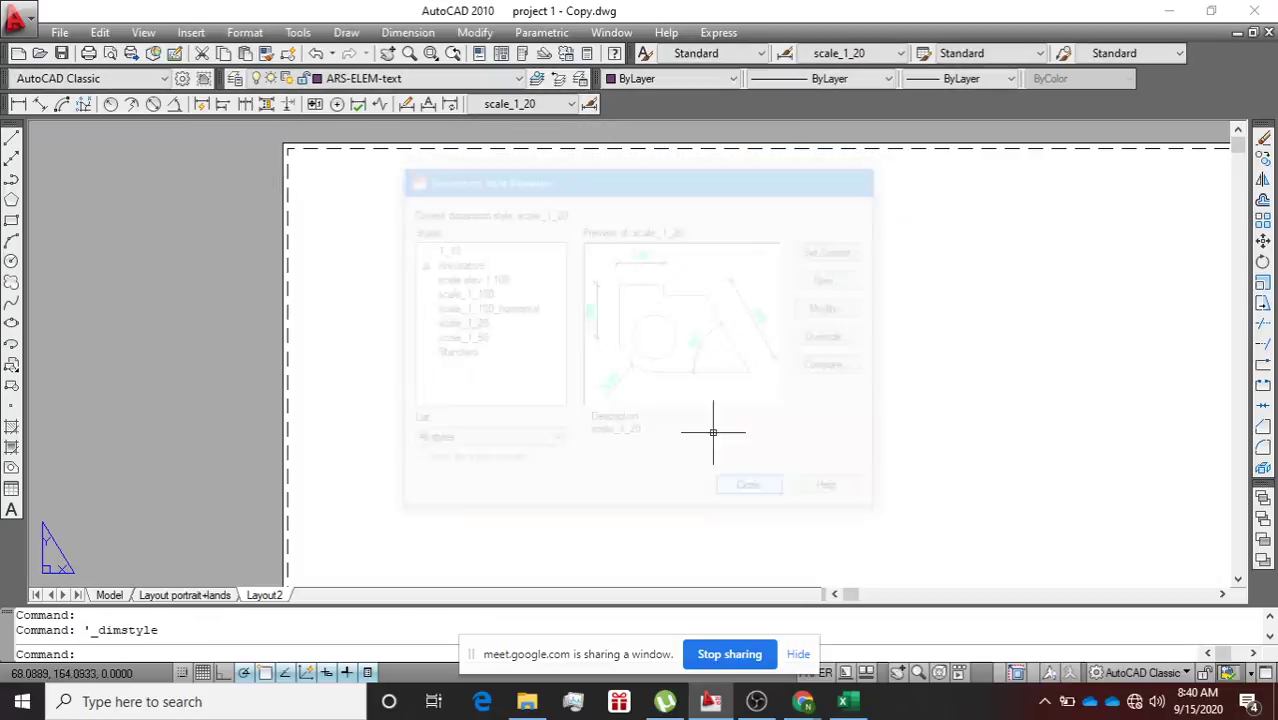
{"action": "left_click", "coordinate": [571, 104]}
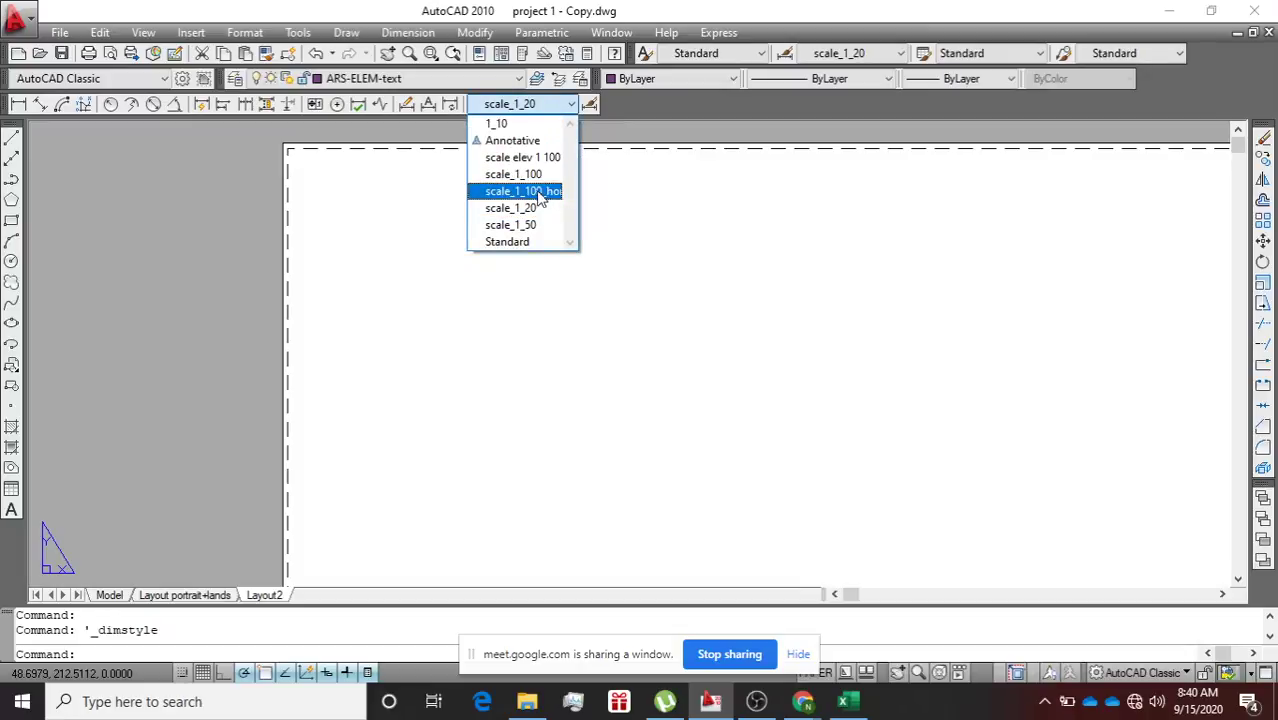
{"action": "left_click", "coordinate": [532, 178]}
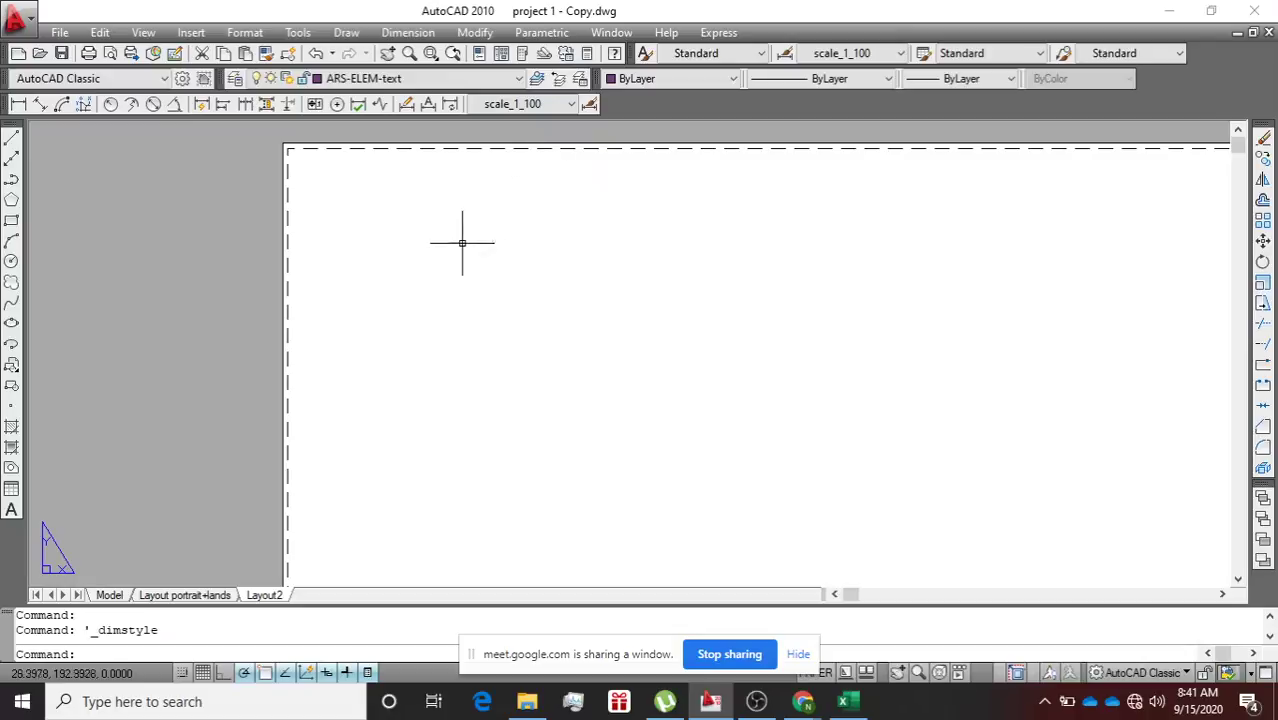
Examine the whole A4 page and its edges to see how much of the sheet is available for the drawing frame.
{"action": "scroll", "coordinate": [414, 256], "scroll_direction": "down", "scroll_amount": 3}
{"action": "middle_click_drag", "start_coordinate": [257, 342], "coordinate": [183, 205]}
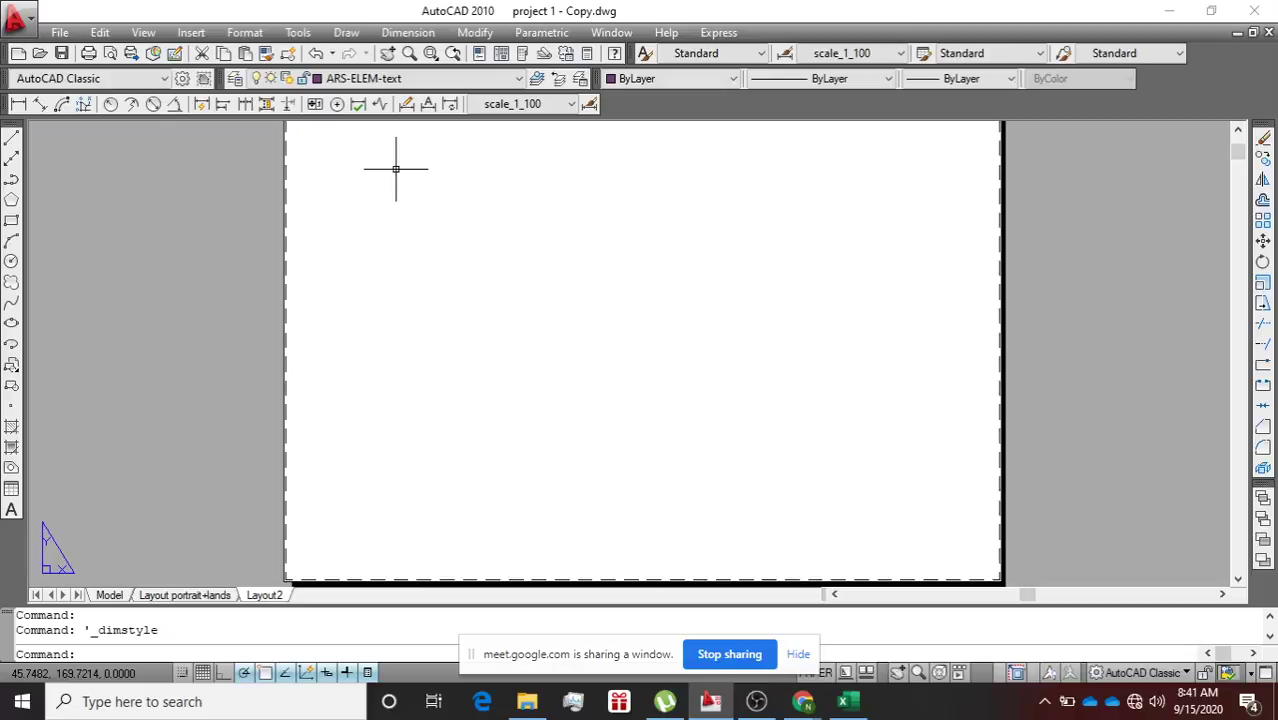
{"action": "scroll", "coordinate": [385, 143], "scroll_direction": "down", "scroll_amount": 4}
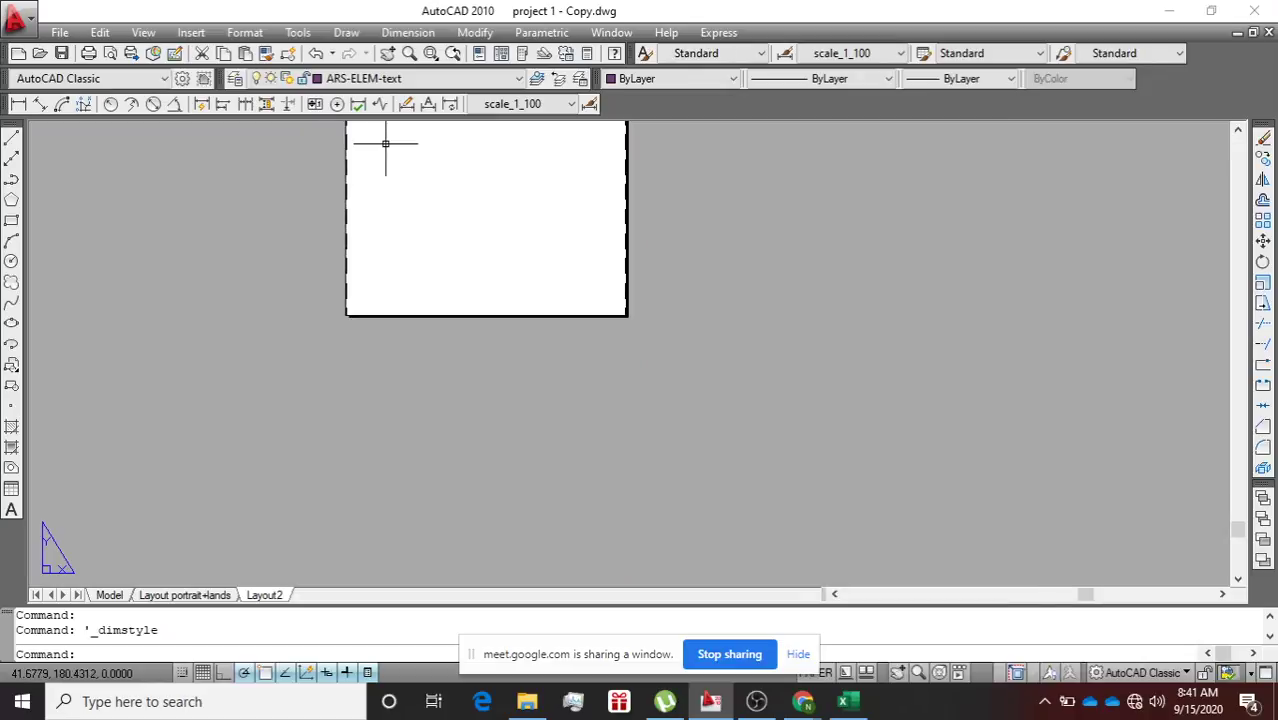
{"action": "middle_click_drag", "start_coordinate": [385, 143], "coordinate": [382, 234]}
{"action": "scroll", "coordinate": [375, 238], "scroll_direction": "up", "scroll_amount": 3}
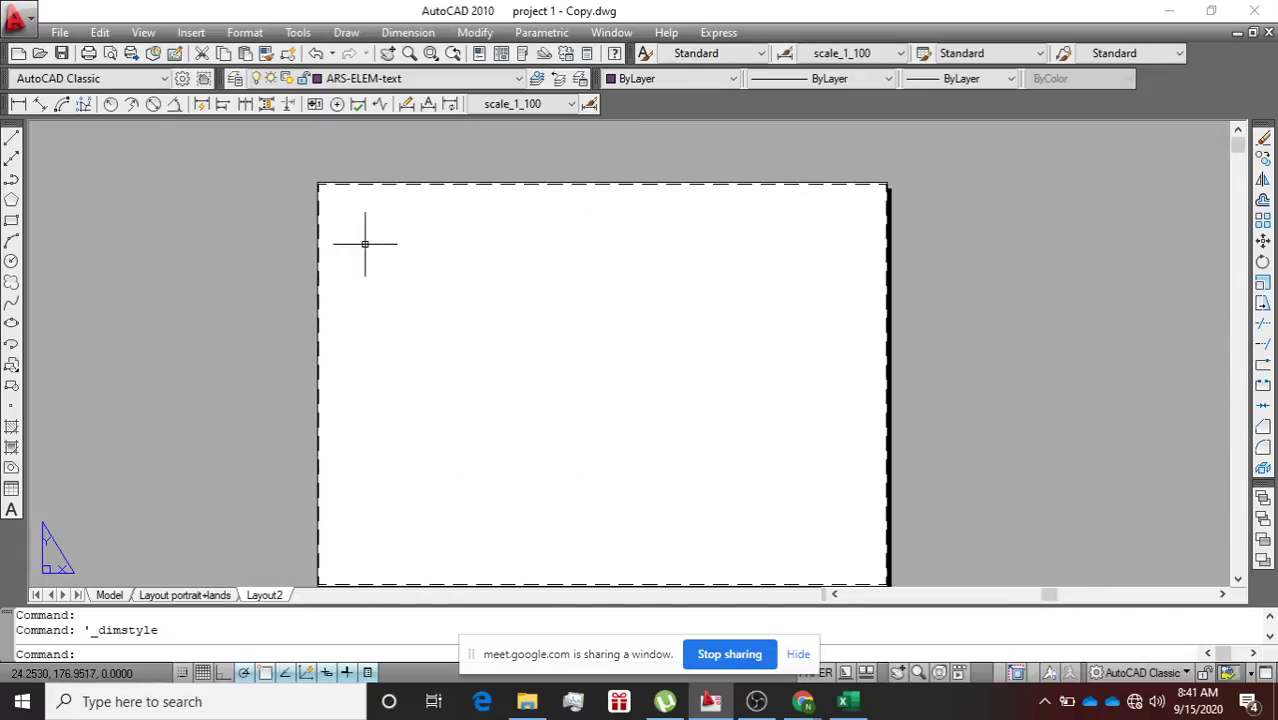
{"action": "scroll", "coordinate": [636, 501], "scroll_direction": "up", "scroll_amount": 2}
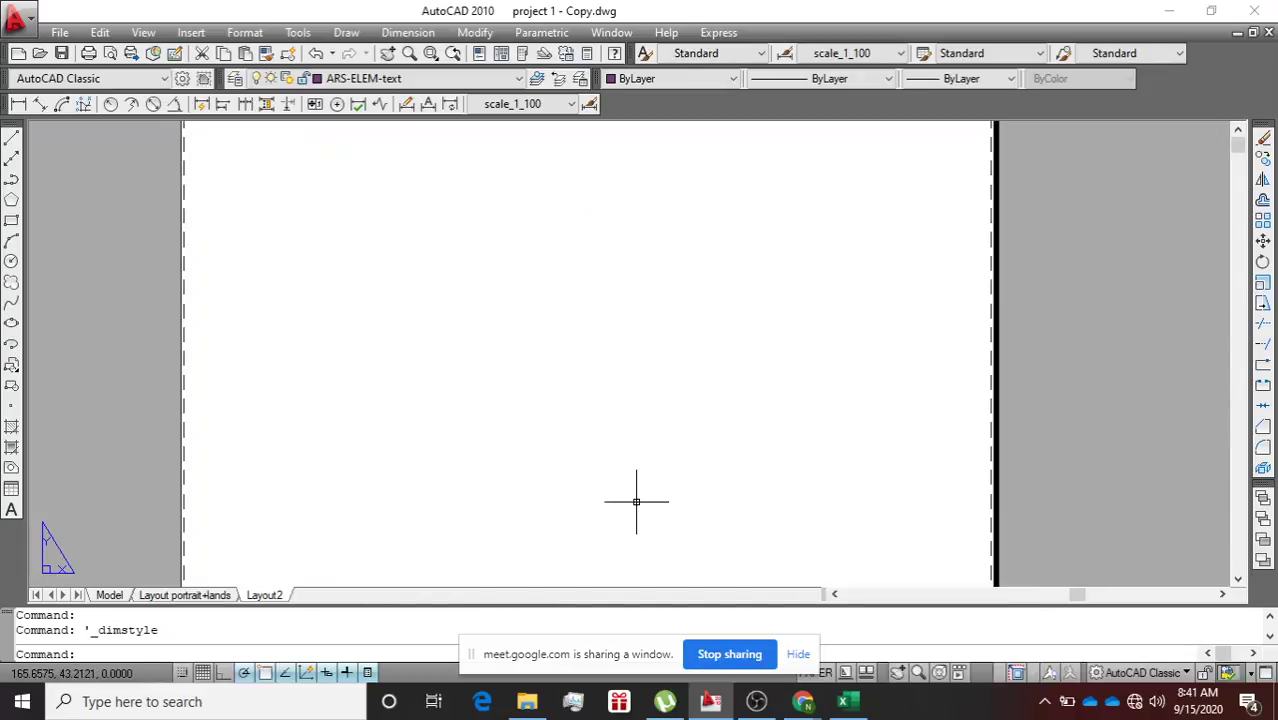
{"action": "scroll", "coordinate": [636, 501], "scroll_direction": "down", "scroll_amount": 4}
{"action": "scroll", "coordinate": [636, 501], "scroll_direction": "up", "scroll_amount": 2}
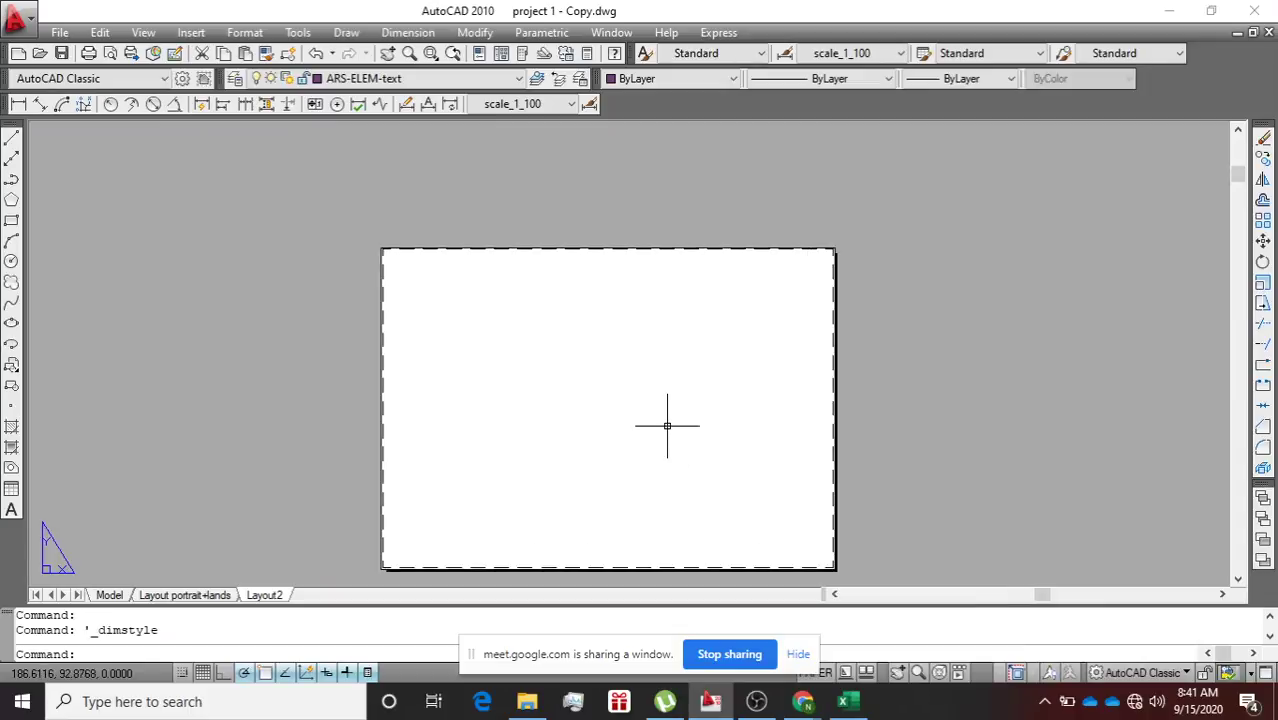
{"action": "scroll", "coordinate": [451, 366], "scroll_direction": "up", "scroll_amount": 3}
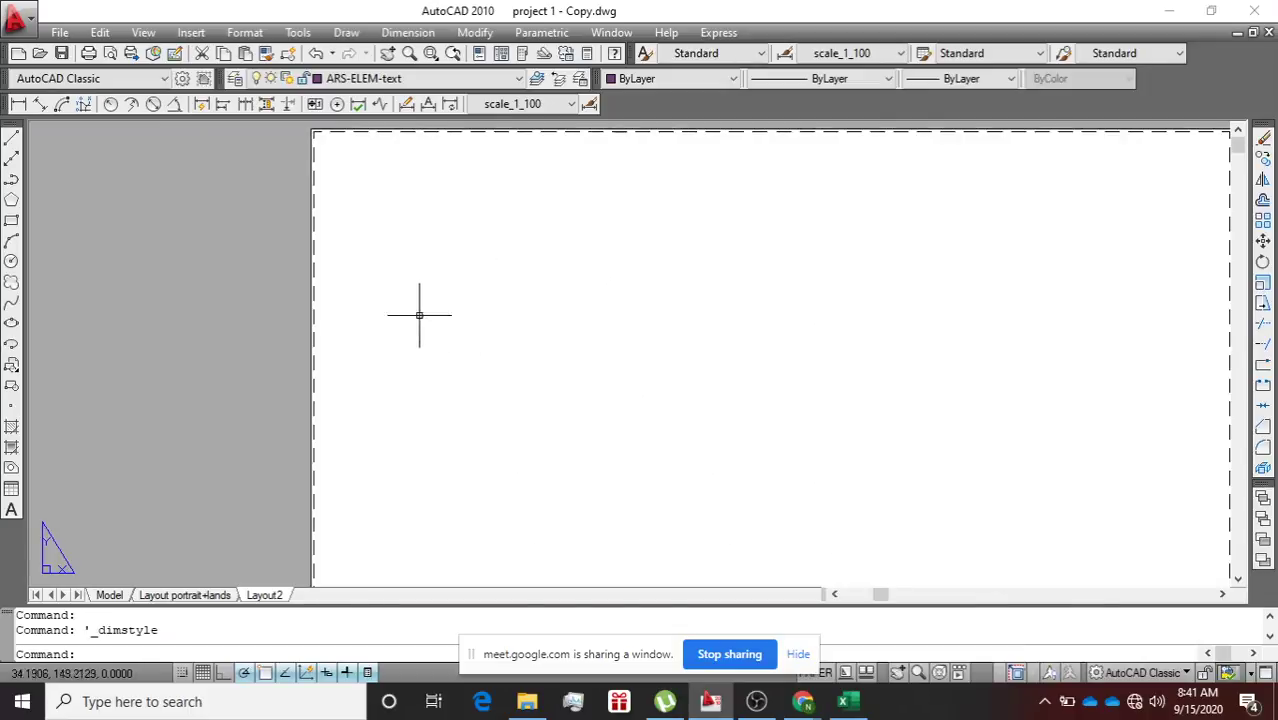
{"action": "scroll", "coordinate": [392, 252], "scroll_direction": "down", "scroll_amount": 4}
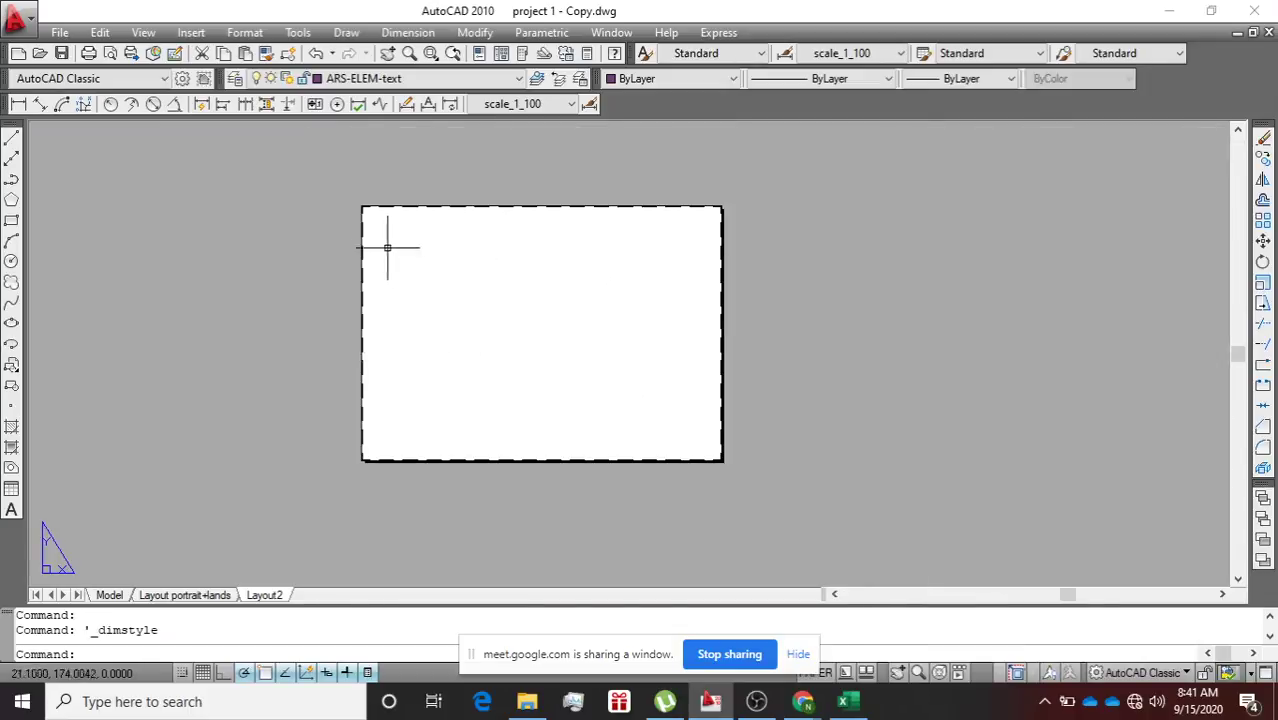
{"action": "scroll", "coordinate": [367, 230], "scroll_direction": "up", "scroll_amount": 3}
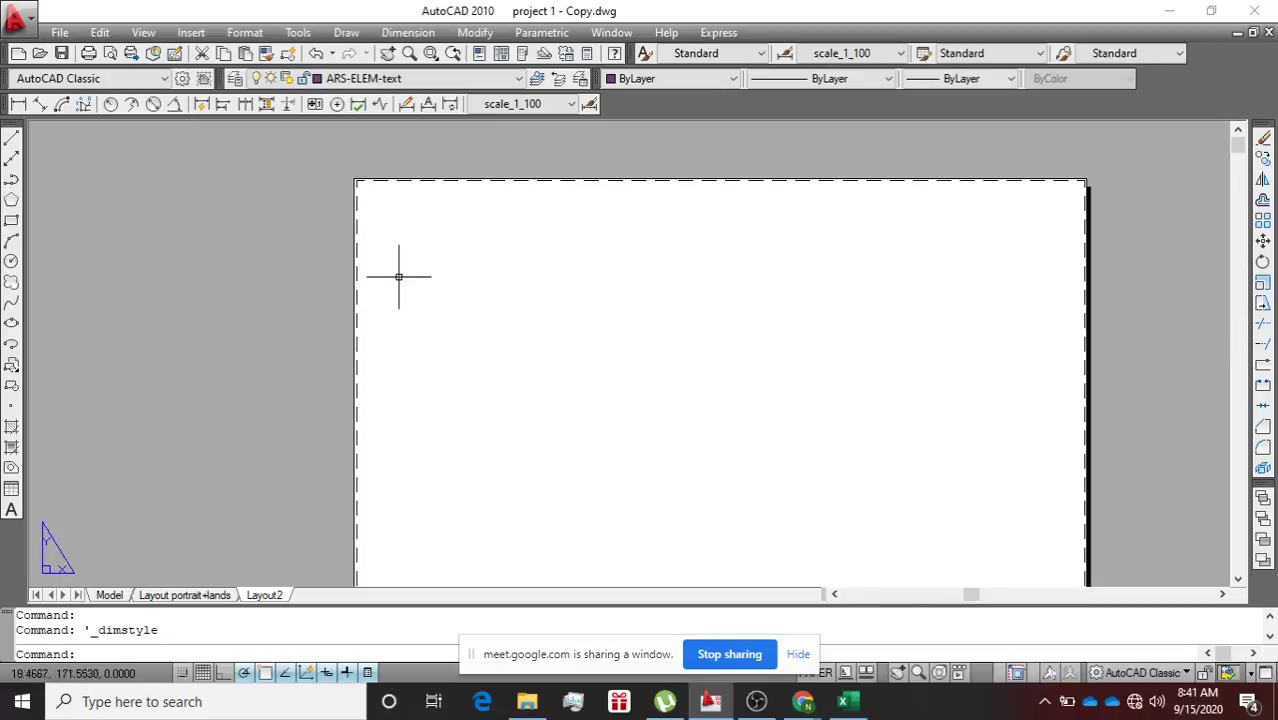
{"action": "scroll", "coordinate": [405, 255], "scroll_direction": "down", "scroll_amount": 2}
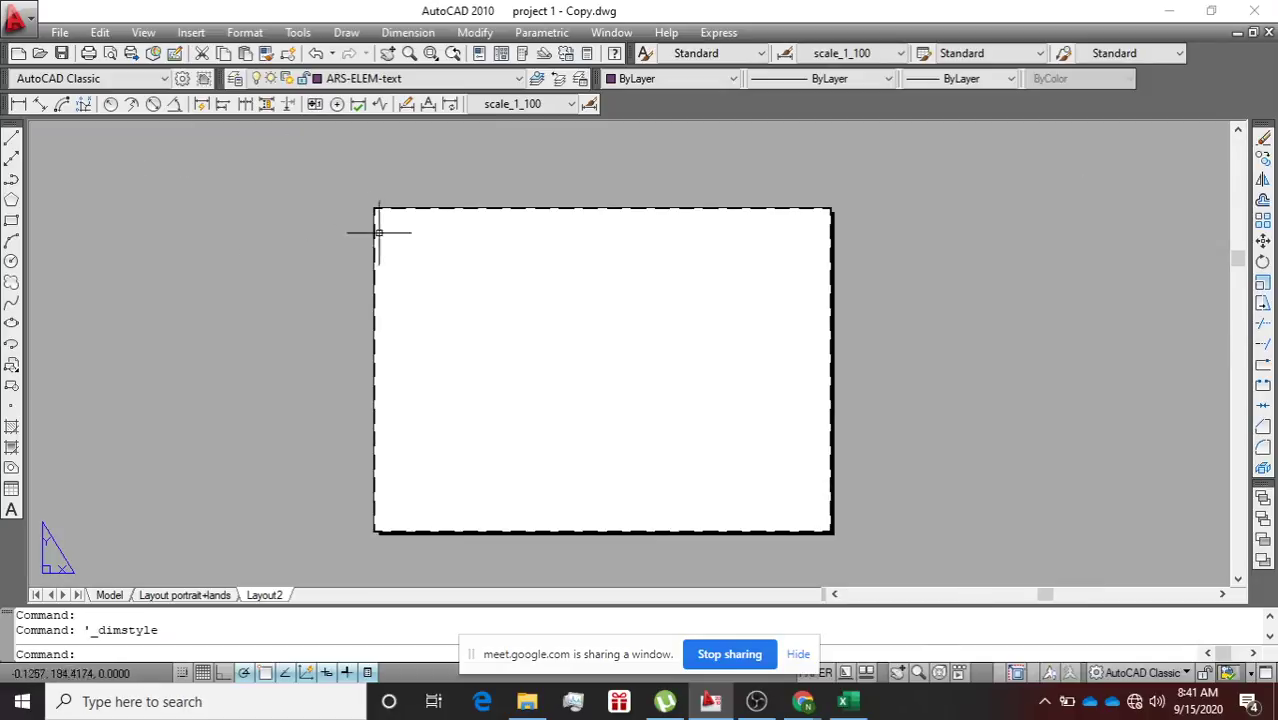
Draw a frame rectangle about 293 by 207 mm just inside the dashed margin, from the page's upper-left to its lower-right corner.
{"action": "left_click", "coordinate": [10, 223]}
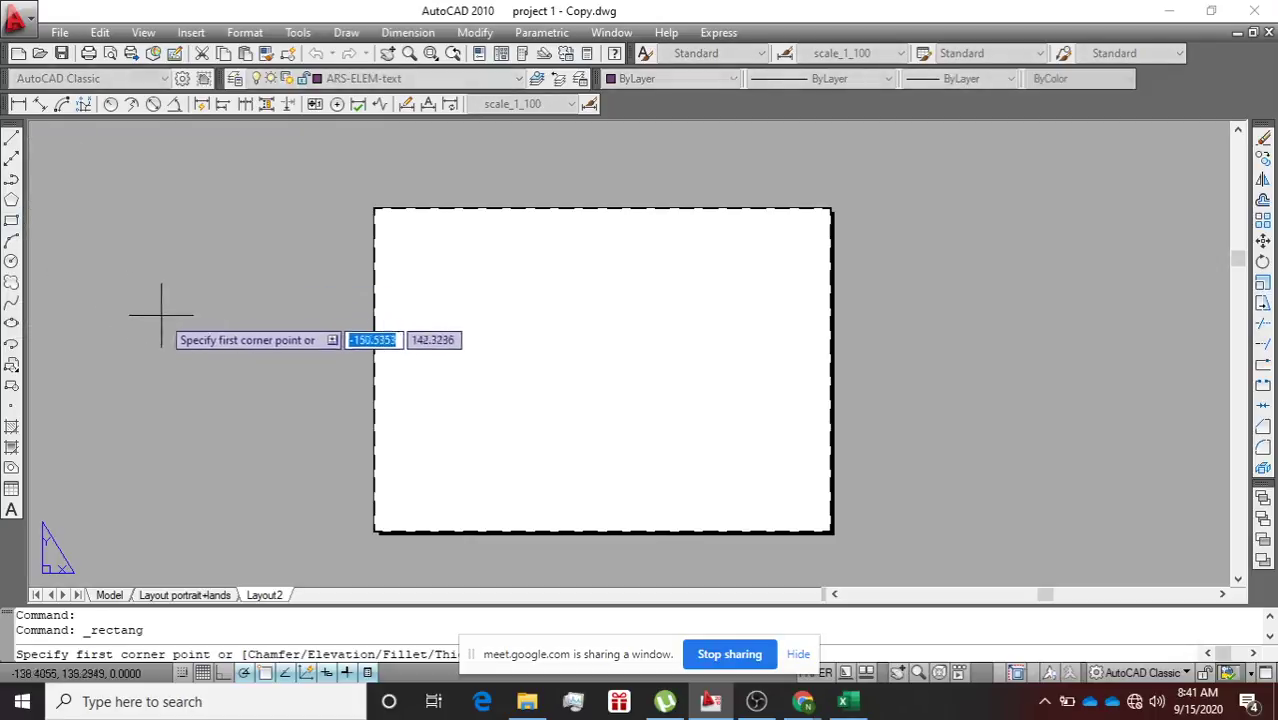
{"action": "scroll", "coordinate": [380, 222], "scroll_direction": "up", "scroll_amount": 2}
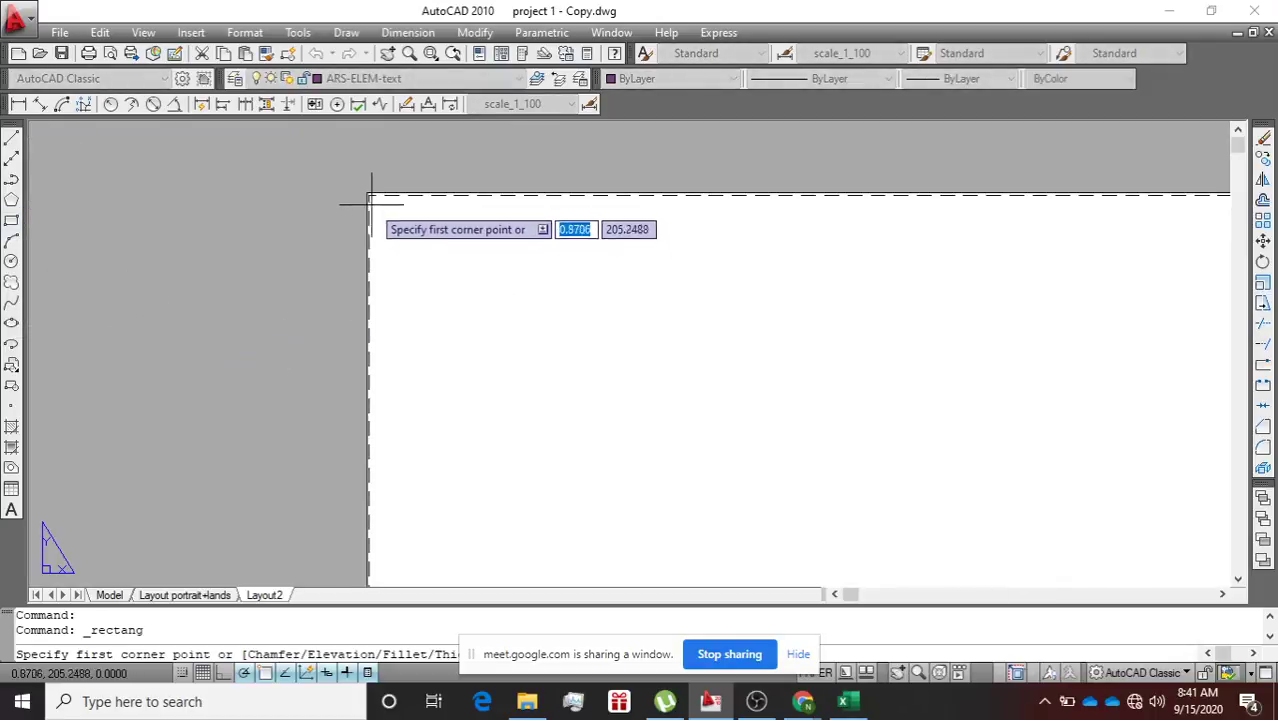
{"action": "scroll", "coordinate": [375, 200], "scroll_direction": "up", "scroll_amount": 1}
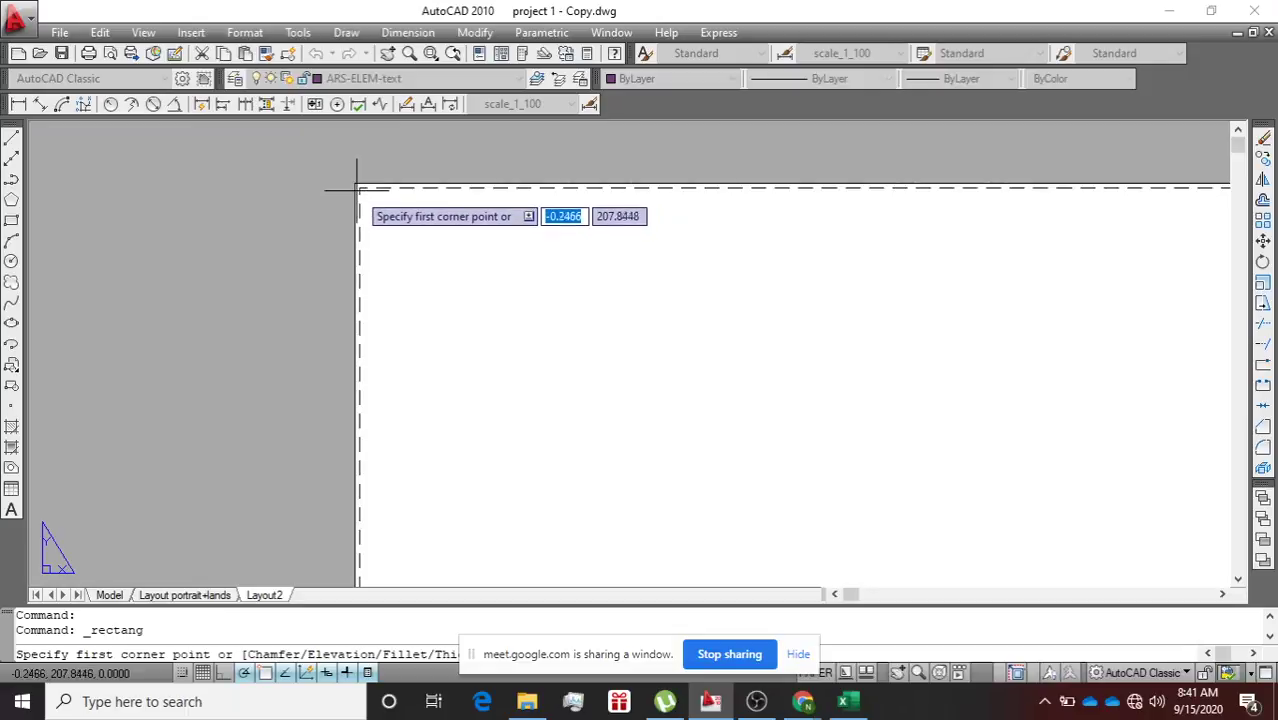
{"action": "scroll", "coordinate": [360, 190], "scroll_direction": "up", "scroll_amount": 3}
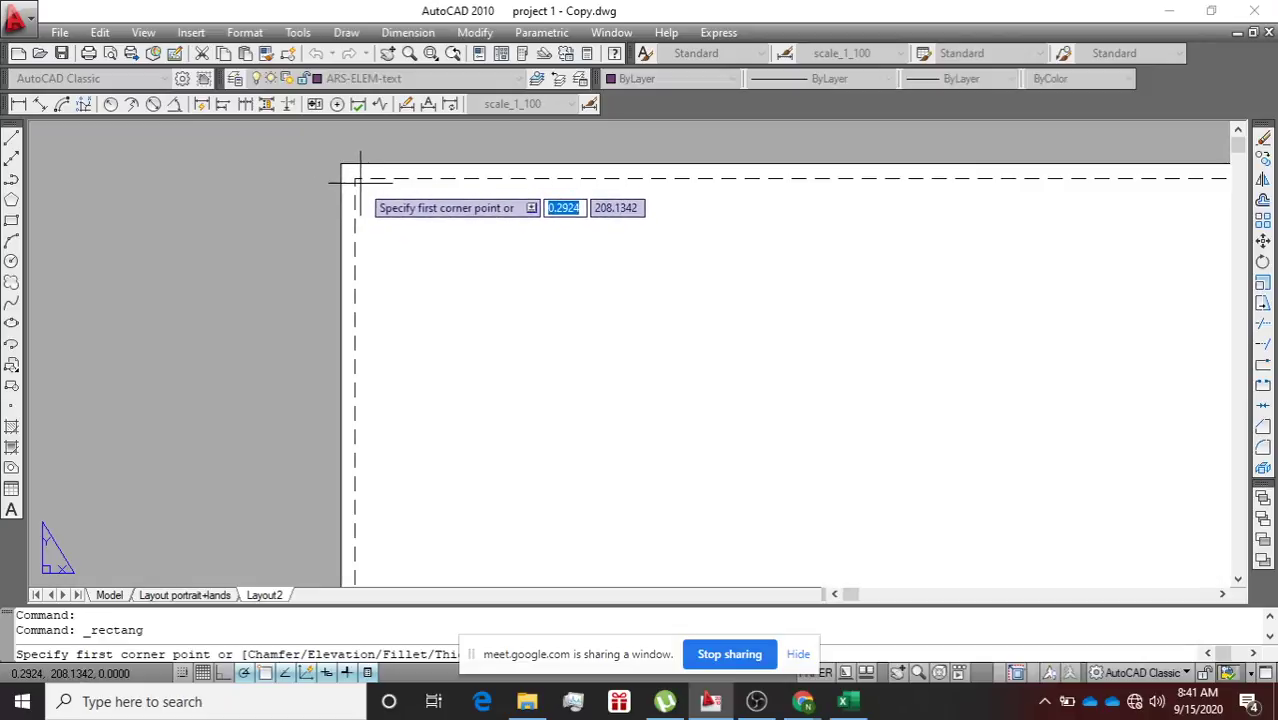
{"action": "left_click", "coordinate": [357, 181]}
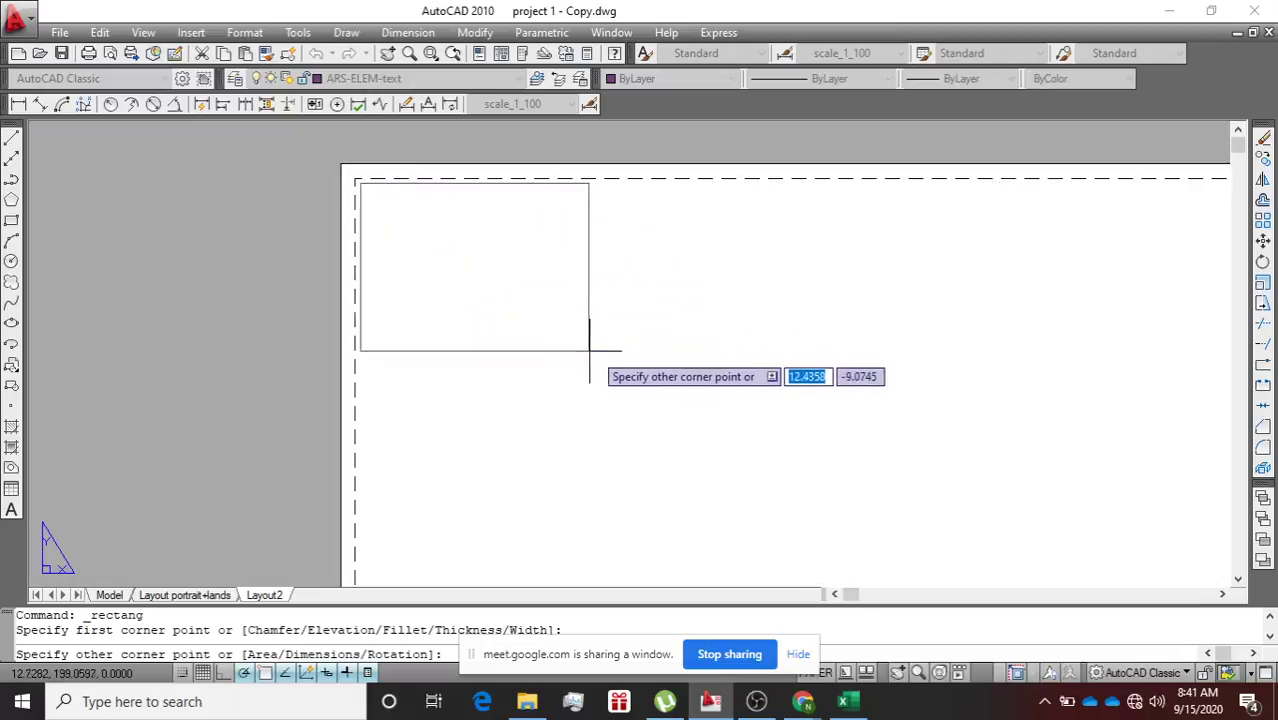
{"action": "middle_click_drag", "start_coordinate": [588, 337], "coordinate": [804, 502]}
{"action": "mouse_move", "coordinate": [772, 458]}
{"action": "middle_mouse_down"}
{"action": "mouse_move", "coordinate": [862, 522]}
{"action": "mouse_move", "coordinate": [805, 434]}
{"action": "mouse_move", "coordinate": [551, 262]}
{"action": "middle_mouse_up"}
{"action": "scroll", "coordinate": [1077, 520], "scroll_direction": "down", "scroll_amount": 5}
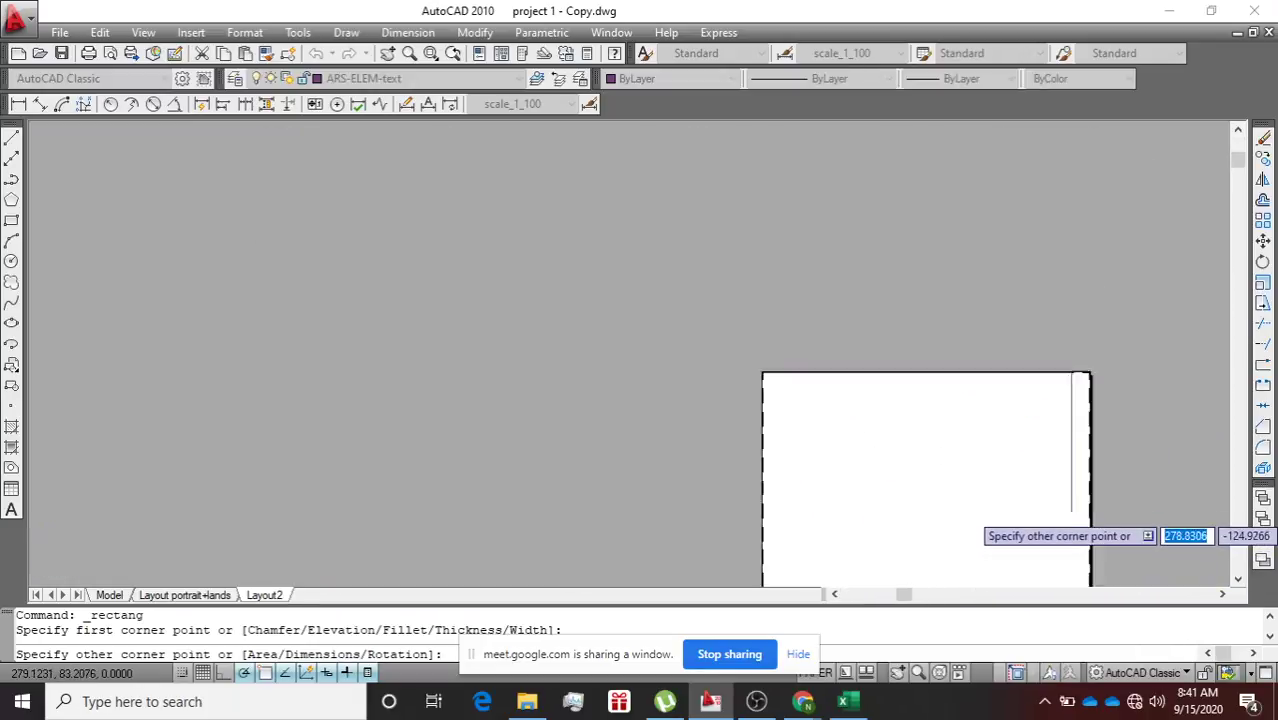
{"action": "middle_click_drag", "start_coordinate": [1066, 519], "coordinate": [844, 345]}
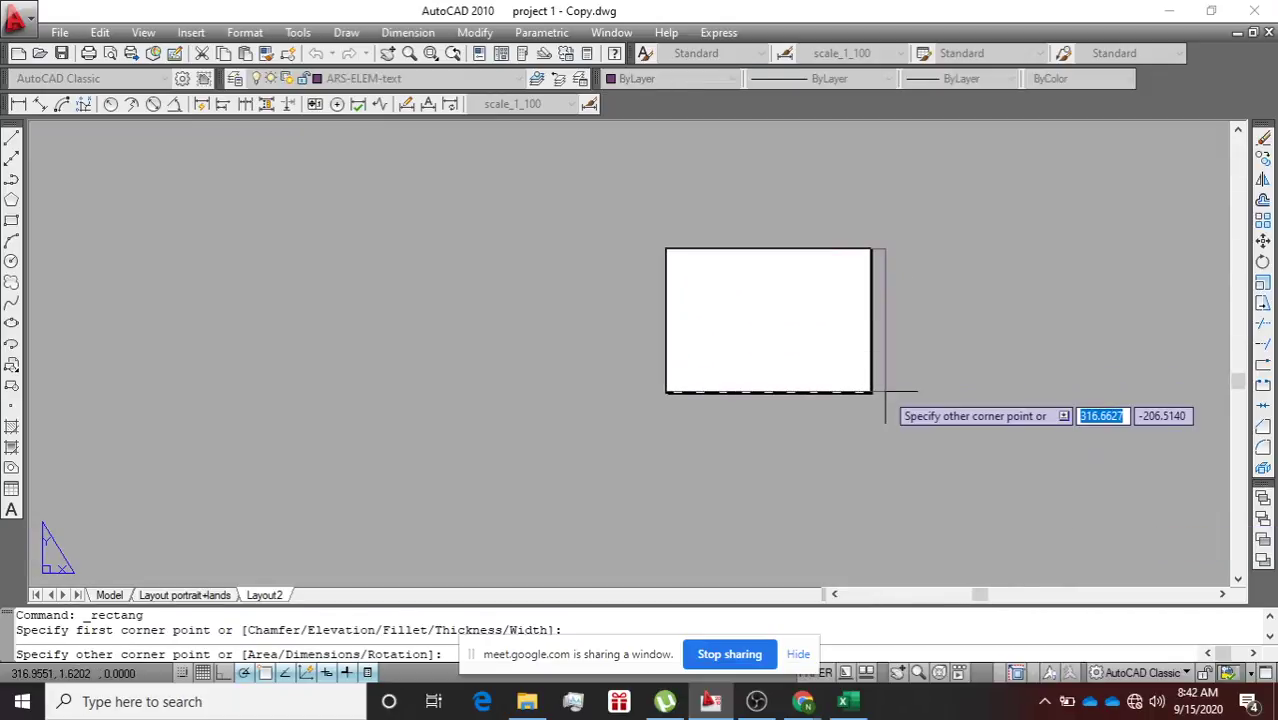
{"action": "scroll", "coordinate": [850, 380], "scroll_direction": "up", "scroll_amount": 5}
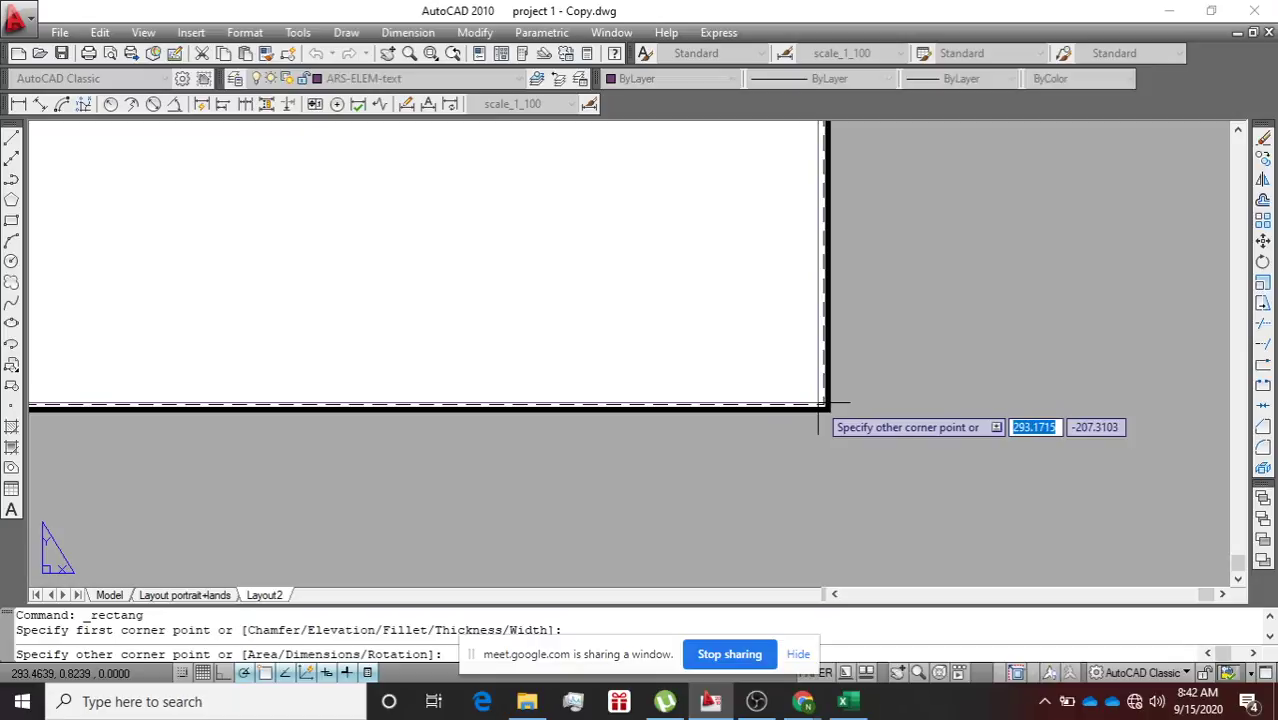
{"action": "left_click", "coordinate": [826, 406]}
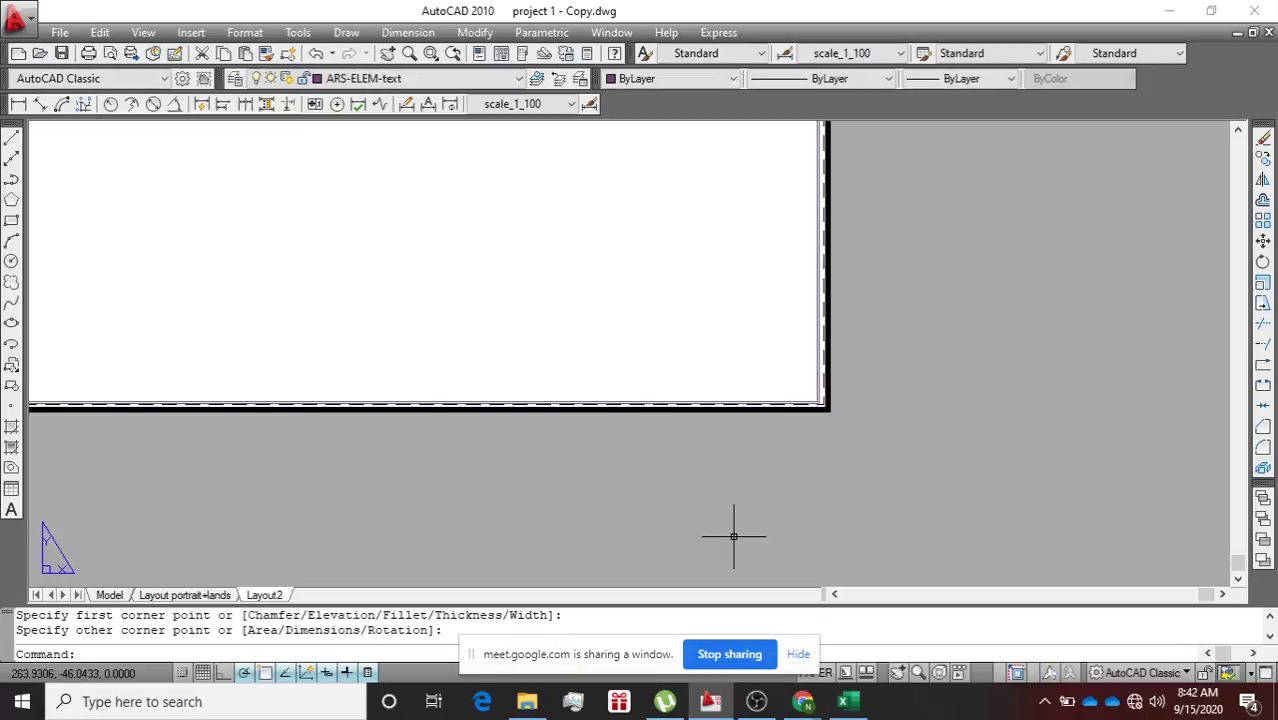
Check the frame rectangle along the page edges and make kop the current layer.
{"action": "scroll", "coordinate": [312, 468], "scroll_direction": "up", "scroll_amount": 3}
{"action": "scroll", "coordinate": [300, 450], "scroll_direction": "up", "scroll_amount": 2}
{"action": "scroll", "coordinate": [290, 420], "scroll_direction": "down", "scroll_amount": 6}
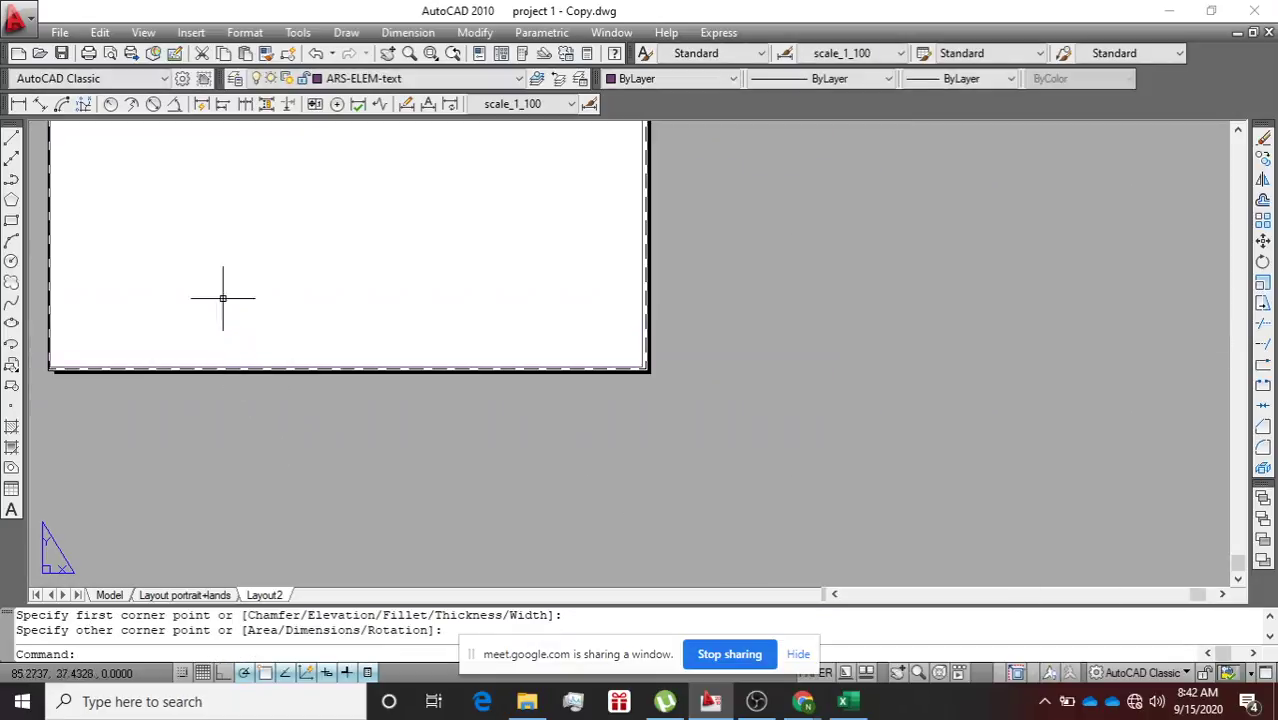
{"action": "middle_click_drag", "start_coordinate": [190, 252], "coordinate": [297, 392]}
{"action": "scroll", "coordinate": [175, 270], "scroll_direction": "up", "scroll_amount": 3}
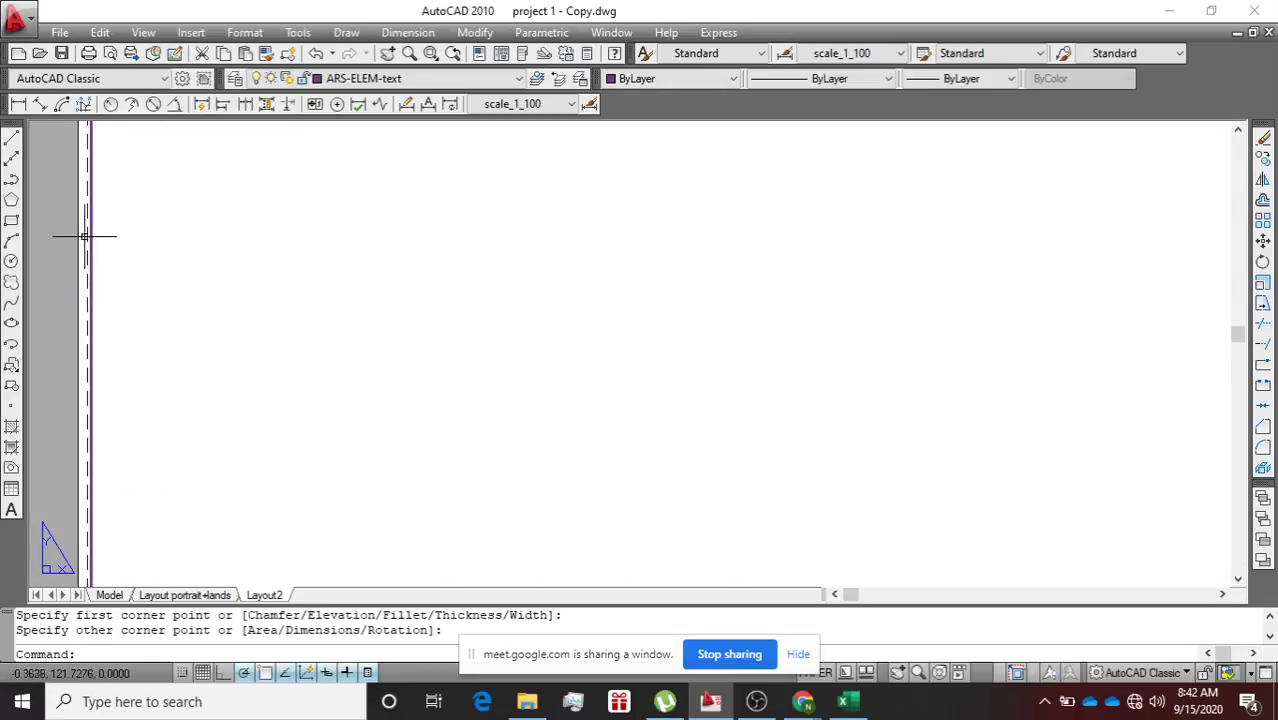
{"action": "left_click", "coordinate": [476, 80]}
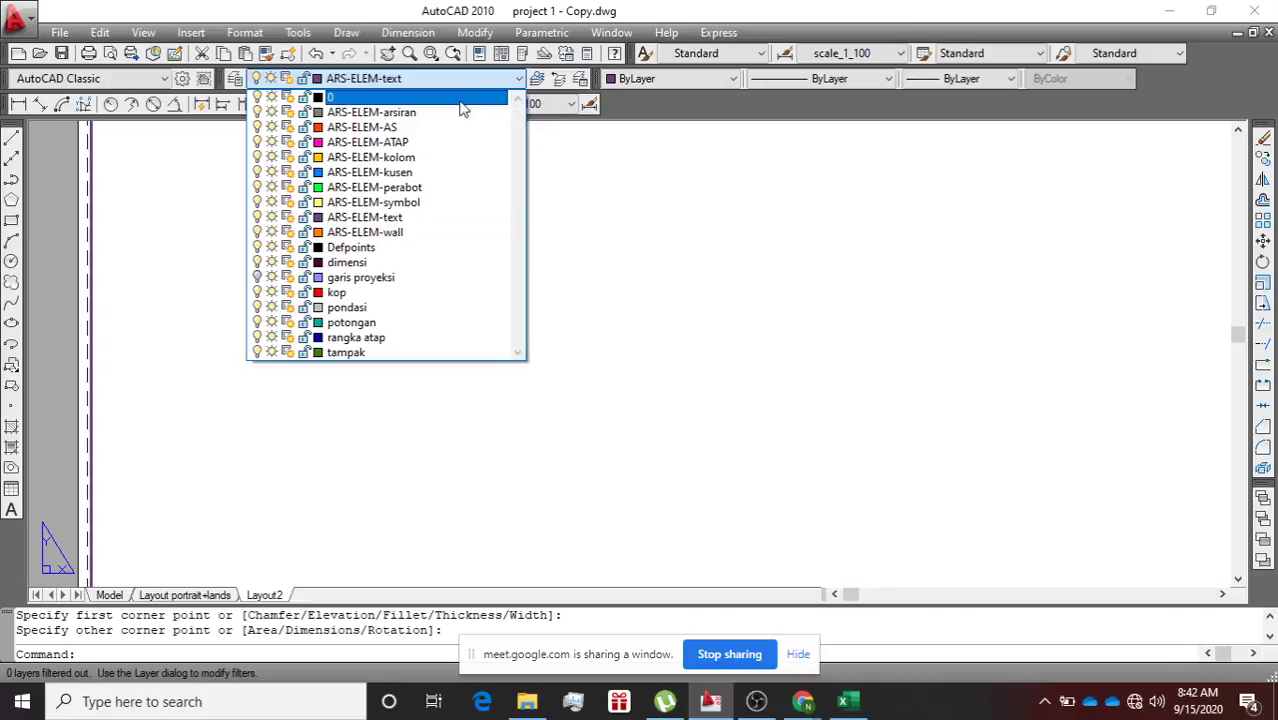
{"action": "left_click", "coordinate": [404, 296]}
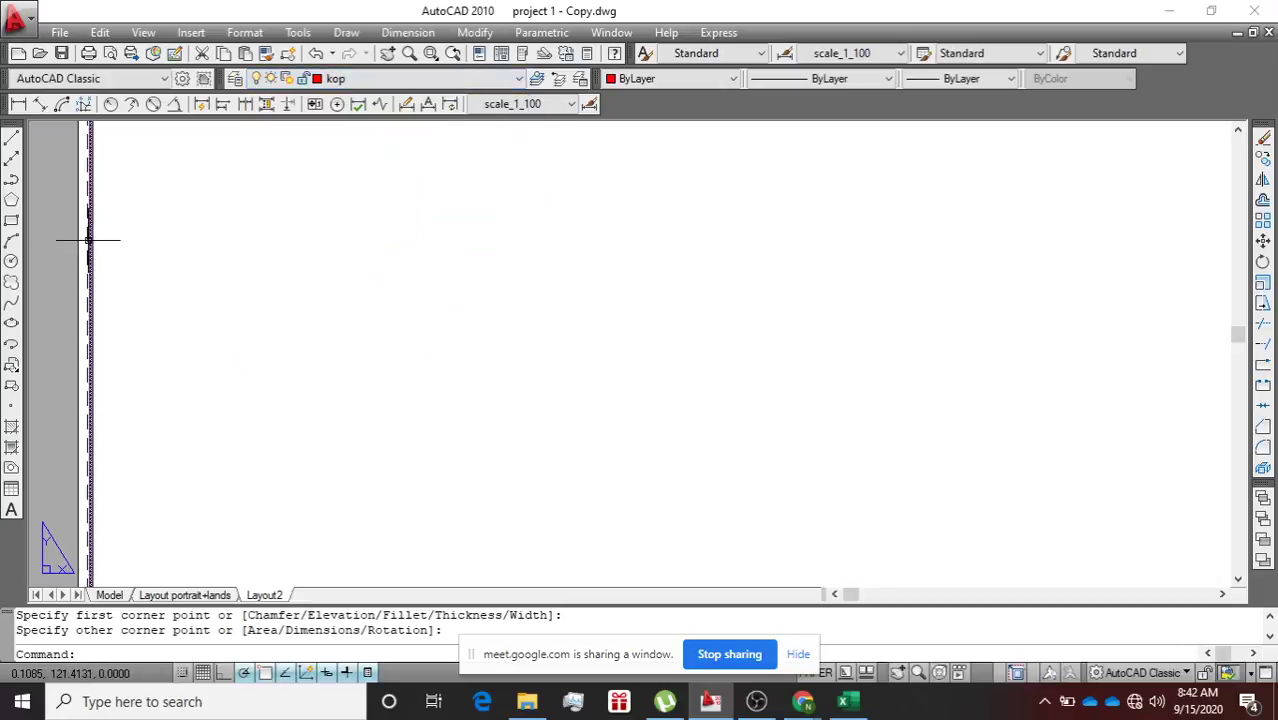
Move the frame rectangle along the page edges from the ARS-ELEM-text layer to the kop layer.
{"action": "middle_click_drag", "start_coordinate": [115, 181], "coordinate": [217, 200]}
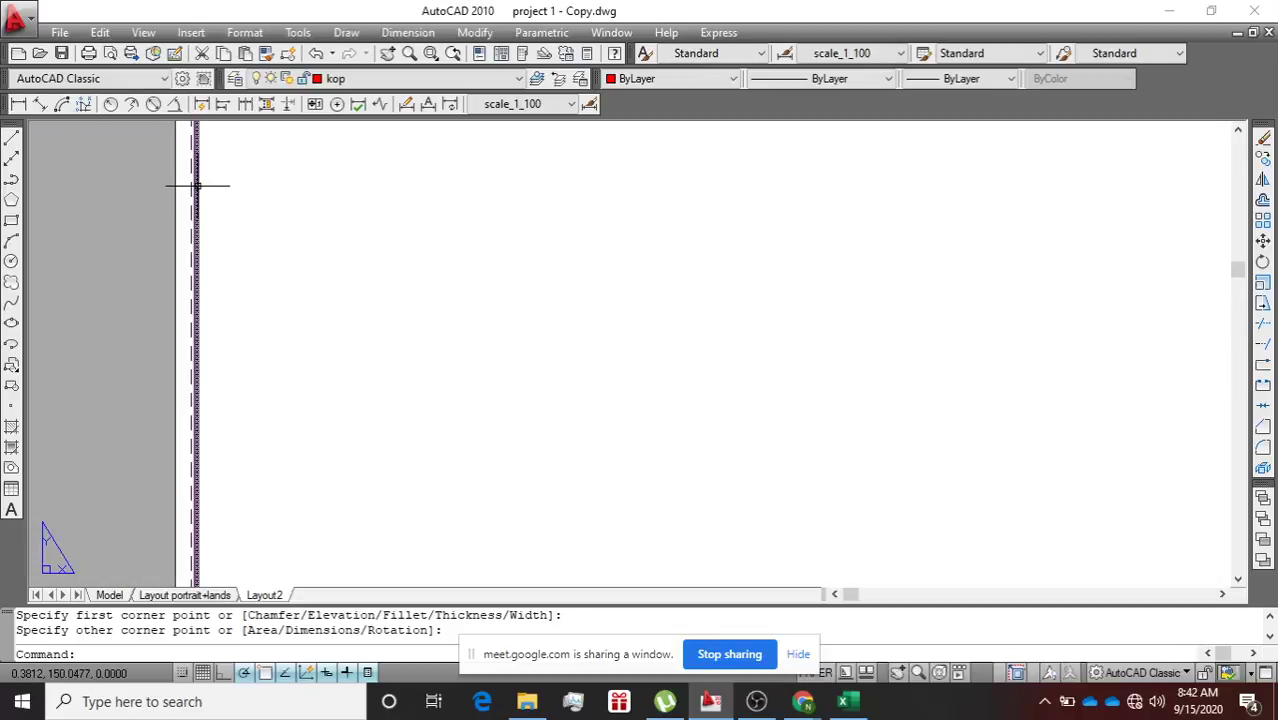
{"action": "left_click", "coordinate": [197, 185]}
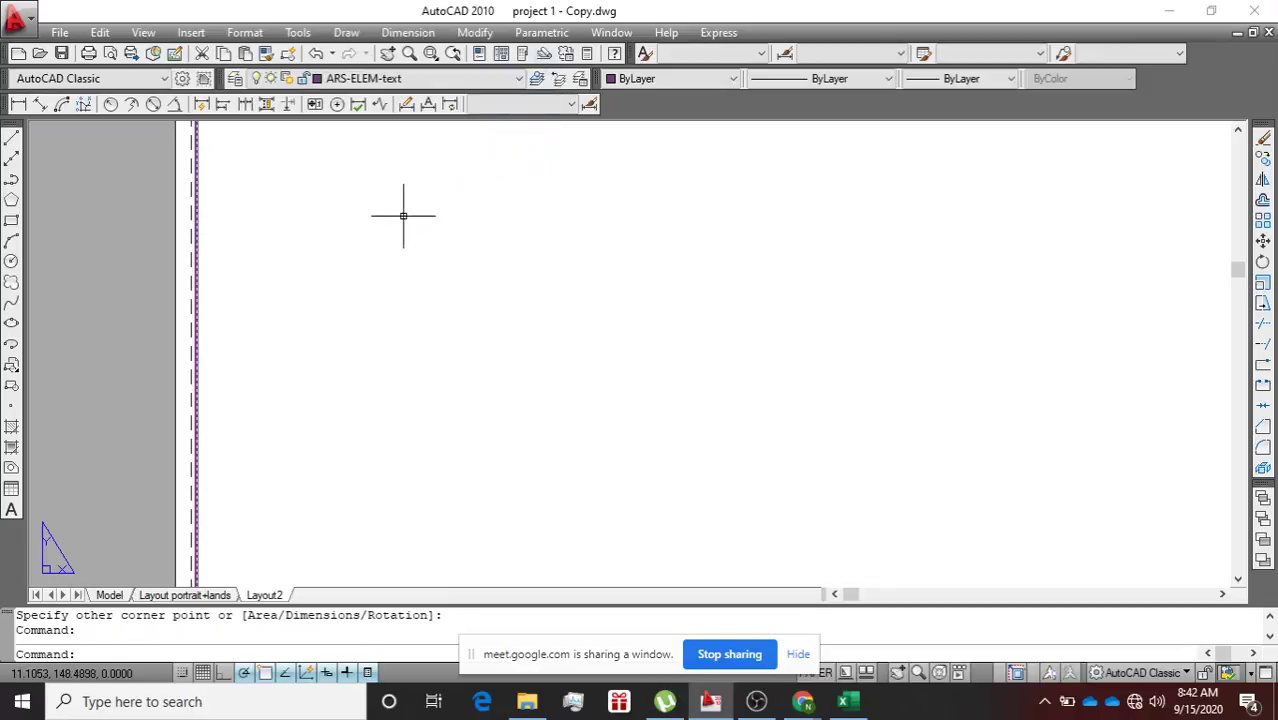
{"action": "key", "text": "Escape"}
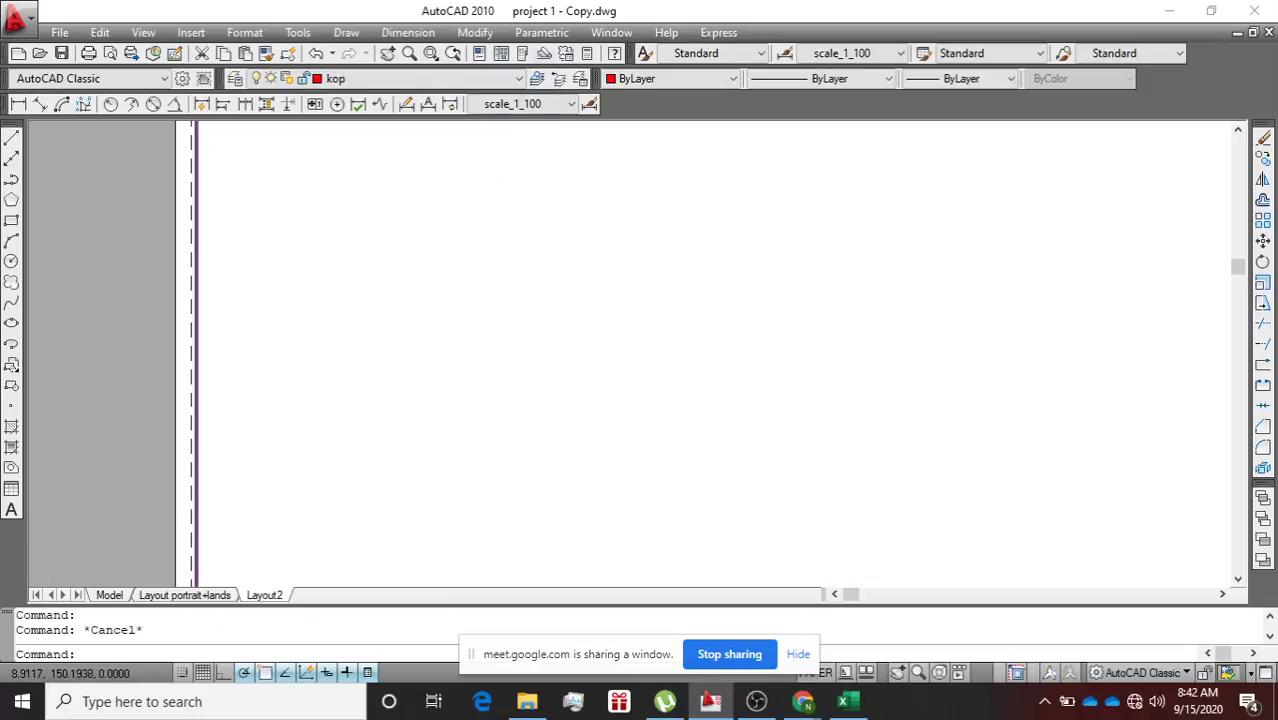
{"action": "scroll", "coordinate": [340, 179], "scroll_direction": "down", "scroll_amount": 3}
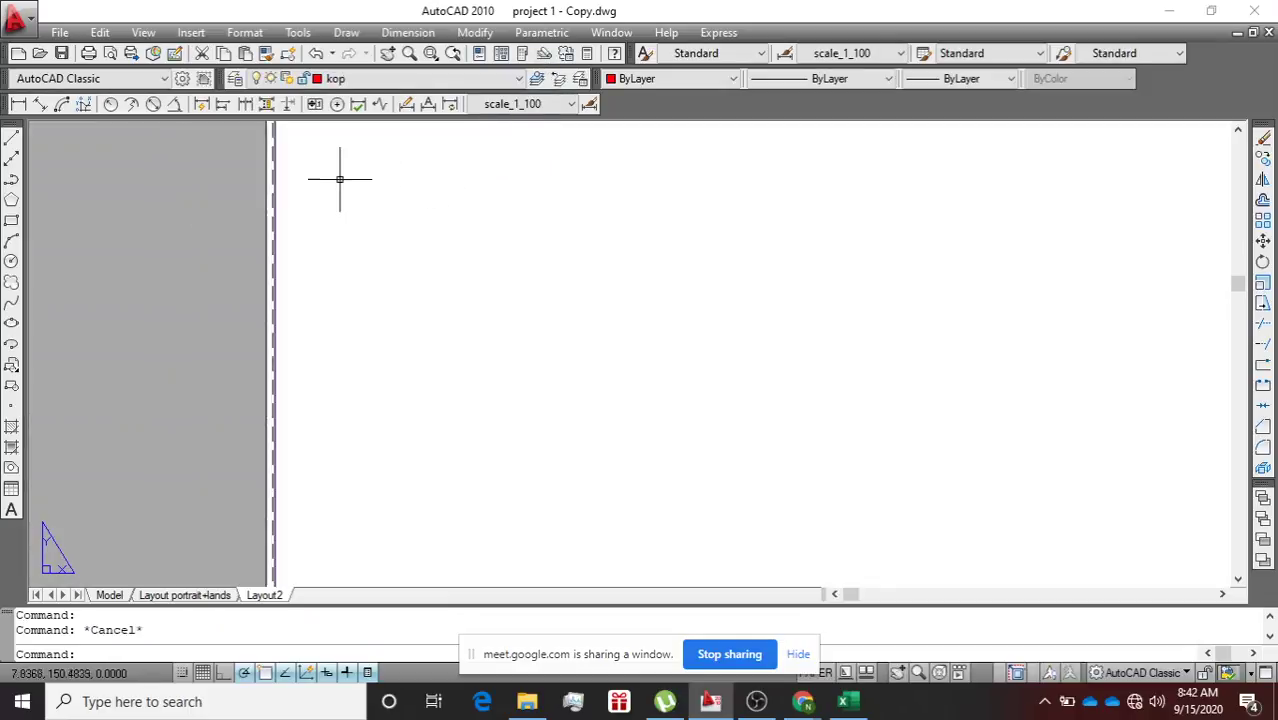
{"action": "left_click", "coordinate": [275, 166]}
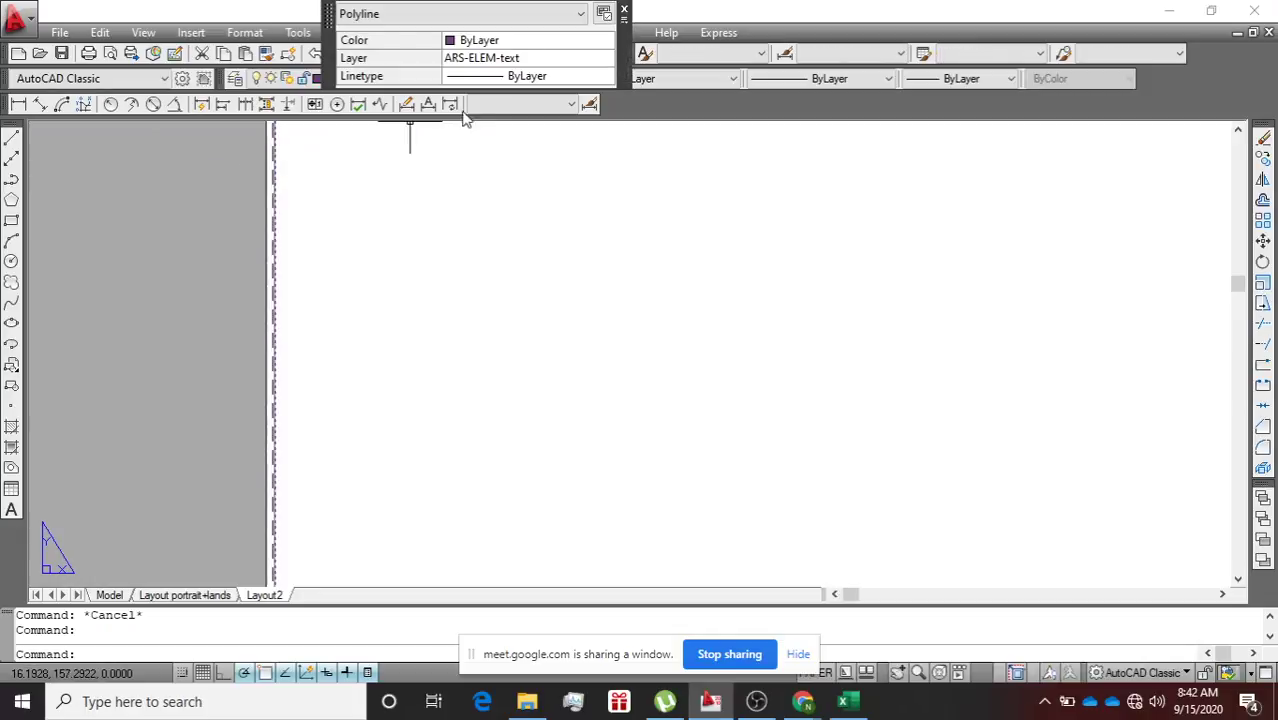
{"action": "left_click", "coordinate": [624, 12]}
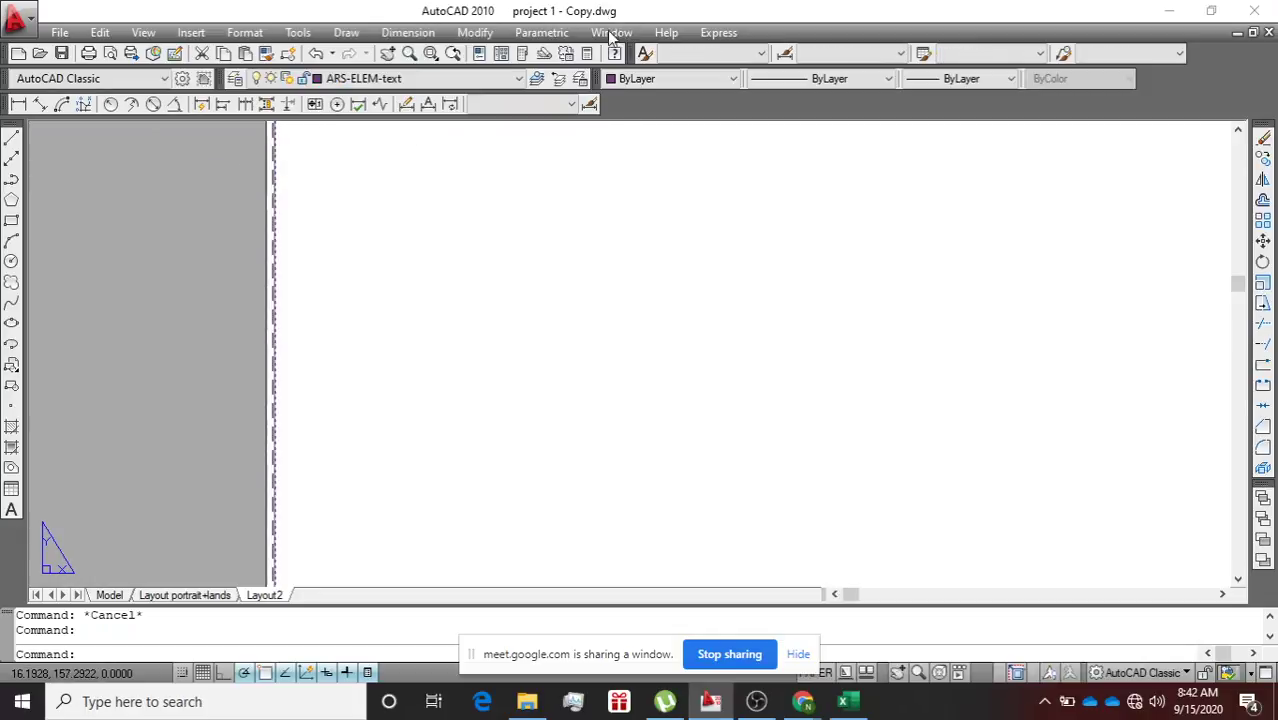
{"action": "left_click", "coordinate": [519, 79]}
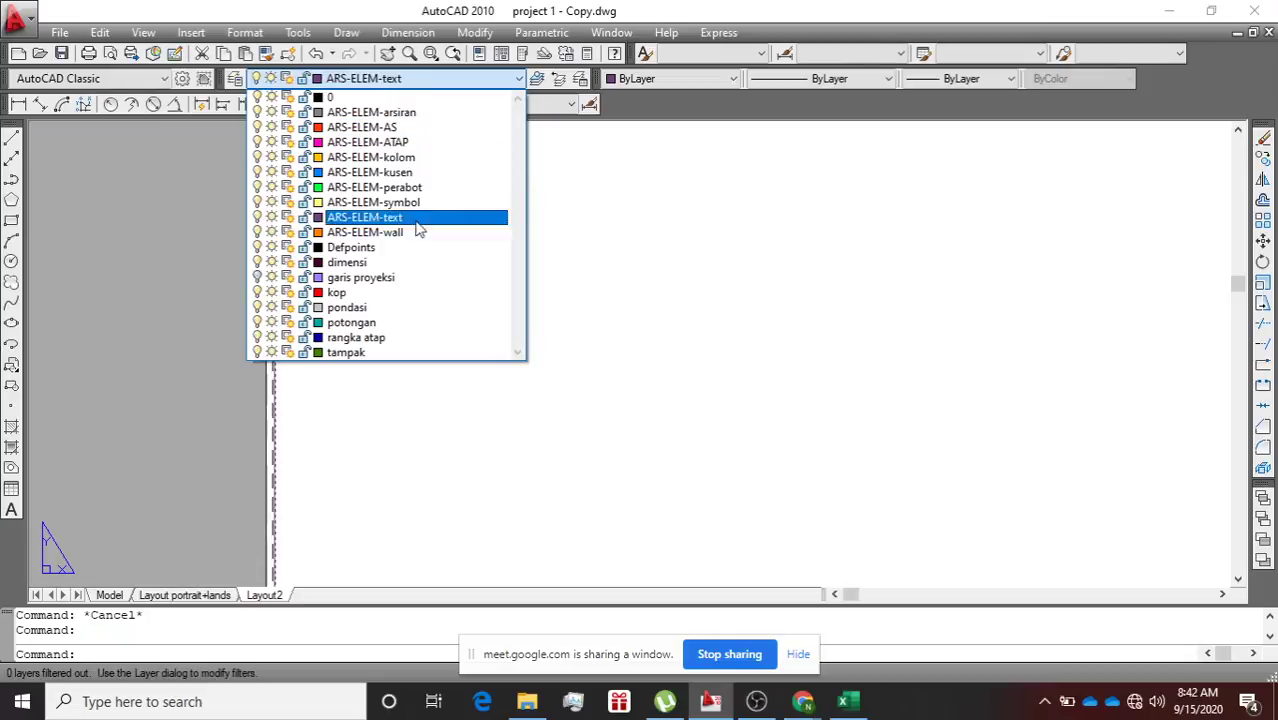
{"action": "left_click", "coordinate": [398, 295]}
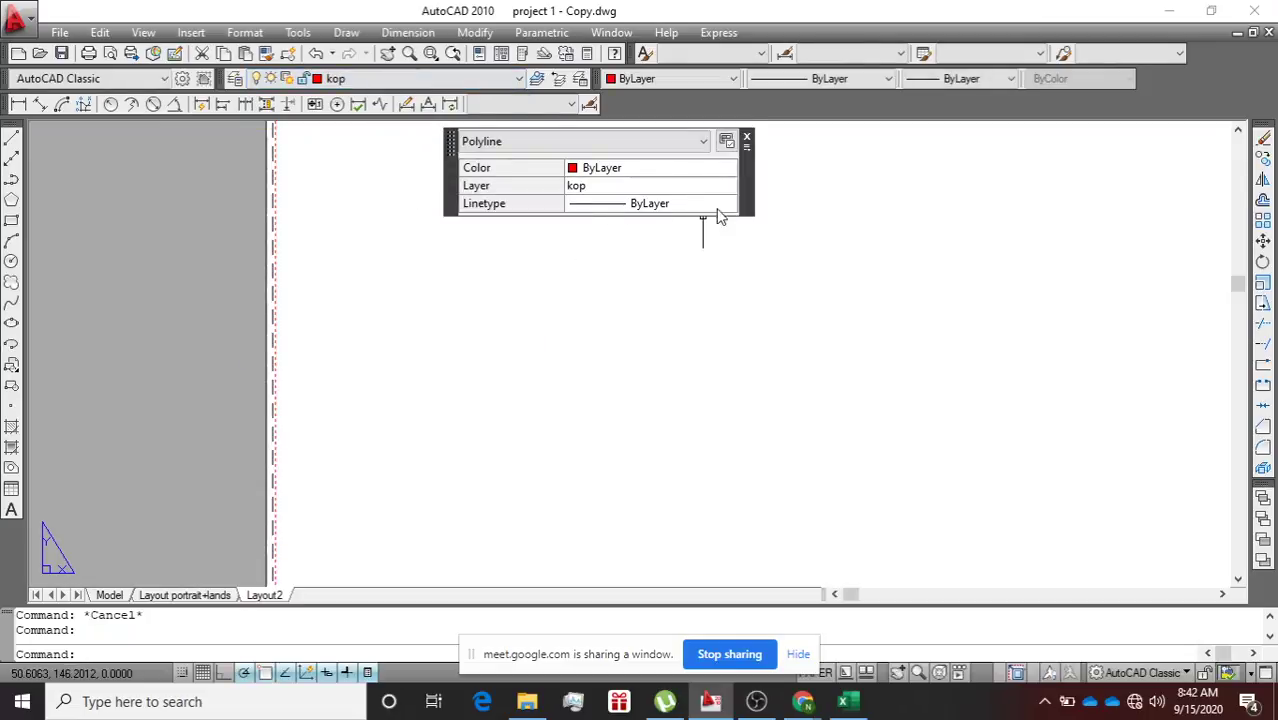
{"action": "mouse_move", "coordinate": [718, 217]}
{"action": "left_click", "coordinate": [749, 141]}
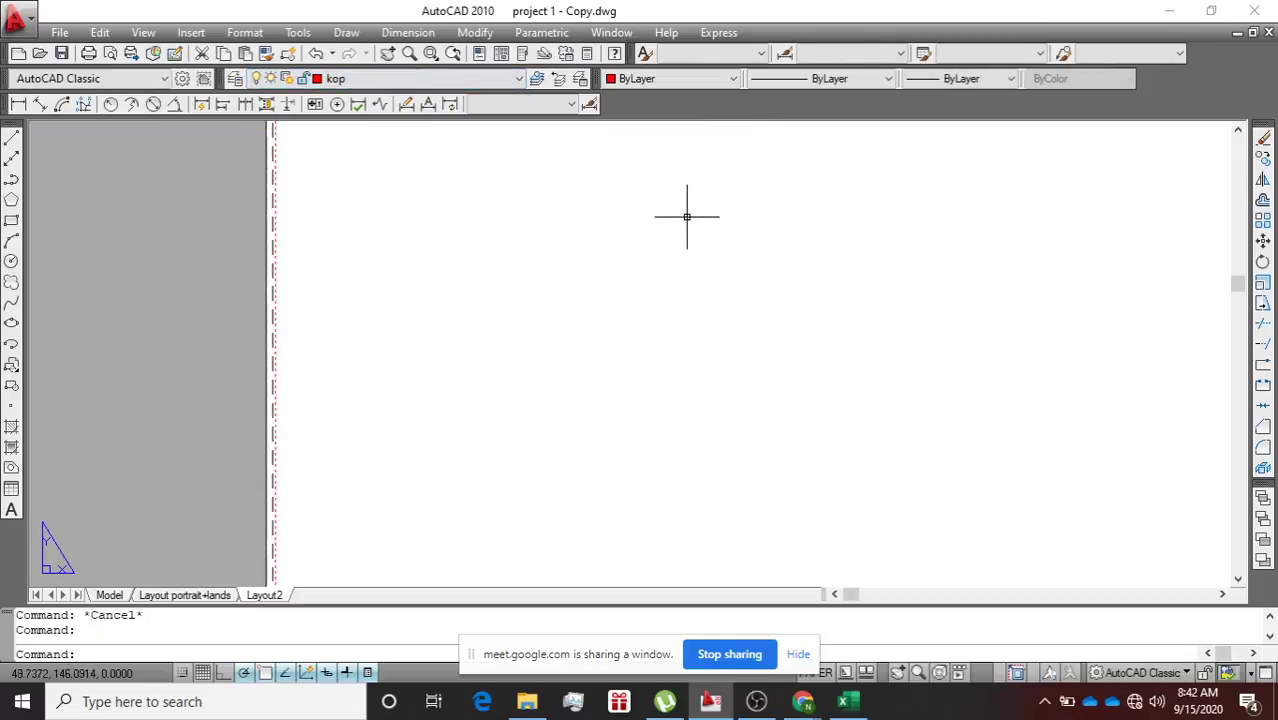
{"action": "key", "text": "Escape"}
Examine how the red frame sits against the dashed margin along the page's edges and corners.
{"action": "scroll", "coordinate": [322, 317], "scroll_direction": "down", "scroll_amount": 5}
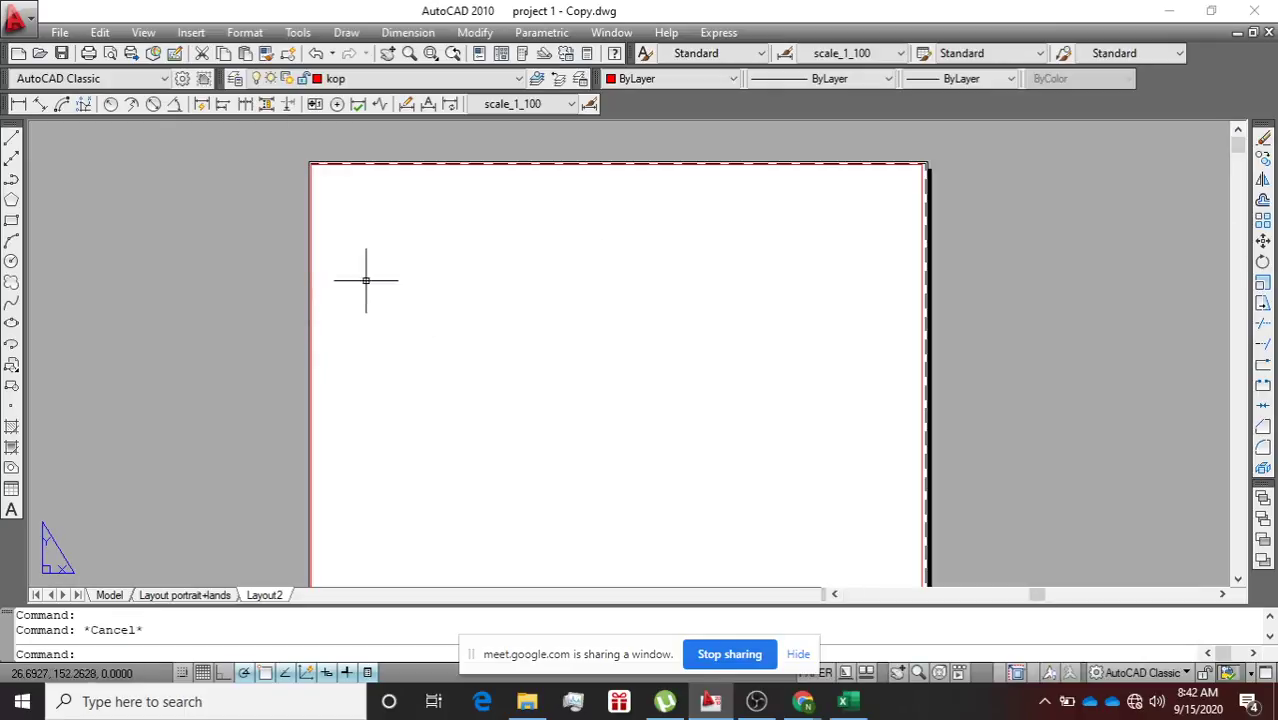
{"action": "scroll", "coordinate": [342, 215], "scroll_direction": "up", "scroll_amount": 5}
{"action": "scroll", "coordinate": [345, 203], "scroll_direction": "down", "scroll_amount": 7}
{"action": "scroll", "coordinate": [320, 208], "scroll_direction": "up", "scroll_amount": 7}
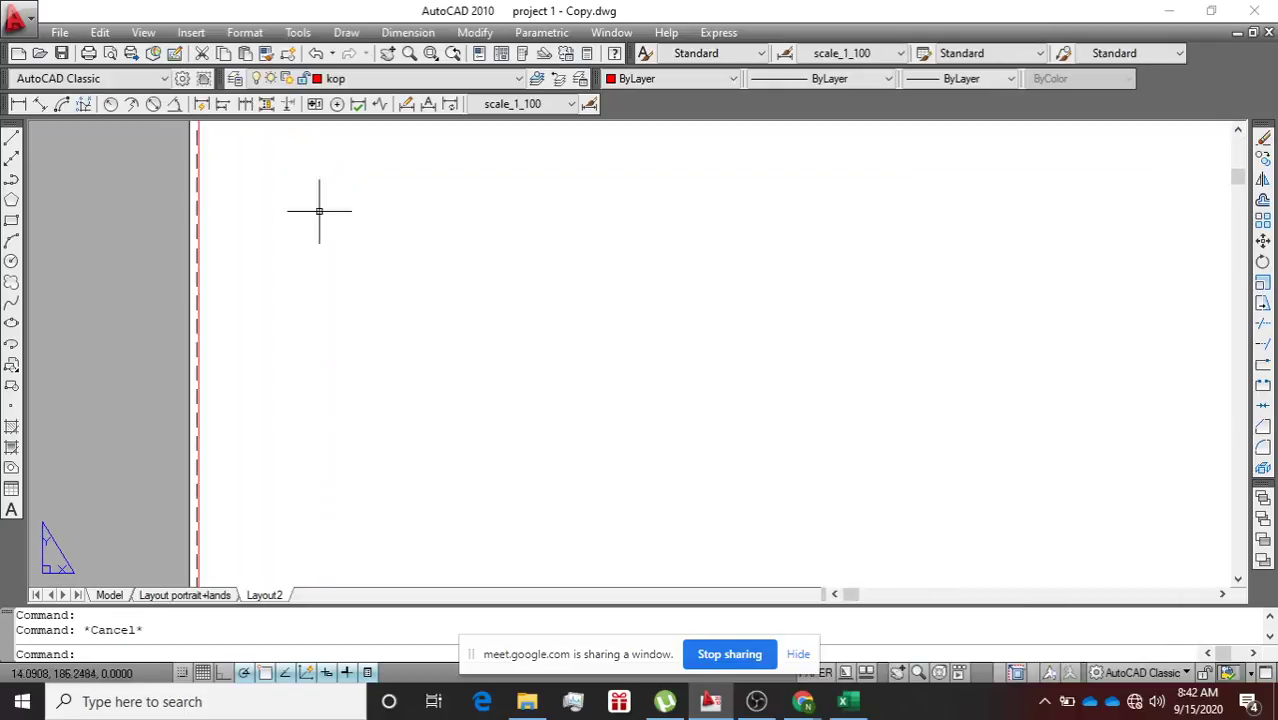
{"action": "scroll", "coordinate": [384, 251], "scroll_direction": "down", "scroll_amount": 4}
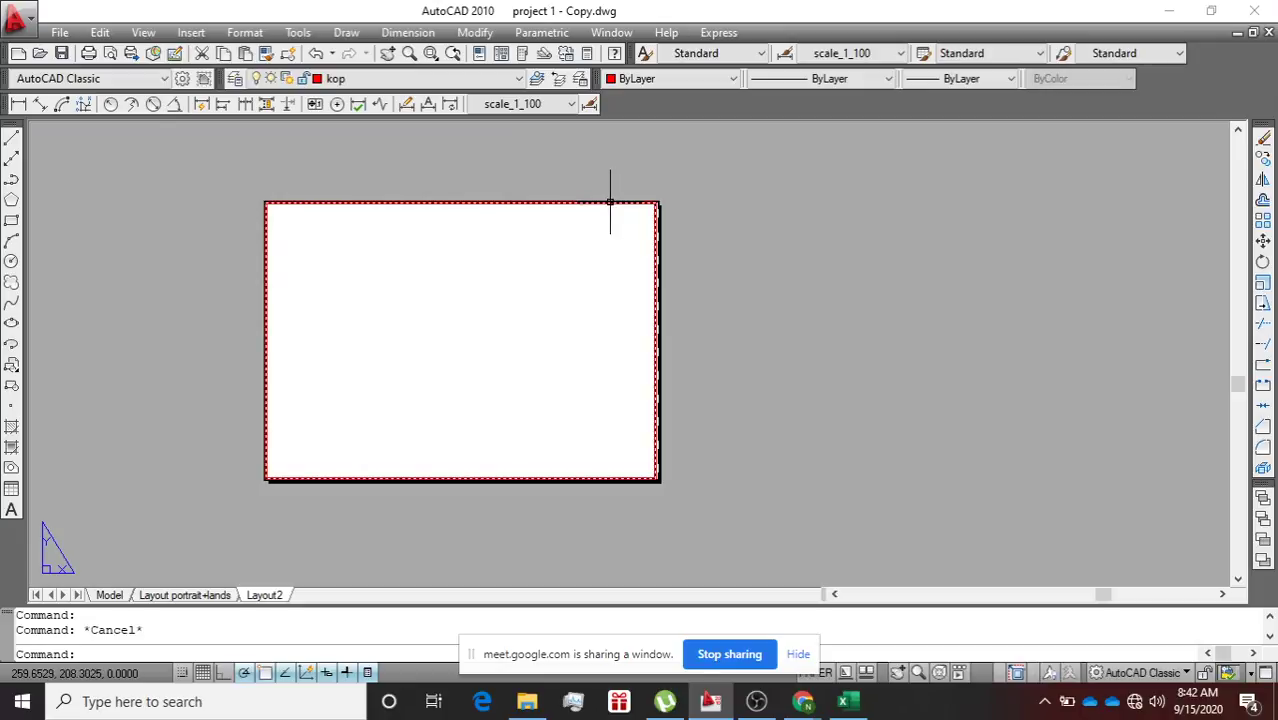
{"action": "scroll", "coordinate": [610, 202], "scroll_direction": "up", "scroll_amount": 3}
{"action": "scroll", "coordinate": [610, 202], "scroll_direction": "down", "scroll_amount": 3}
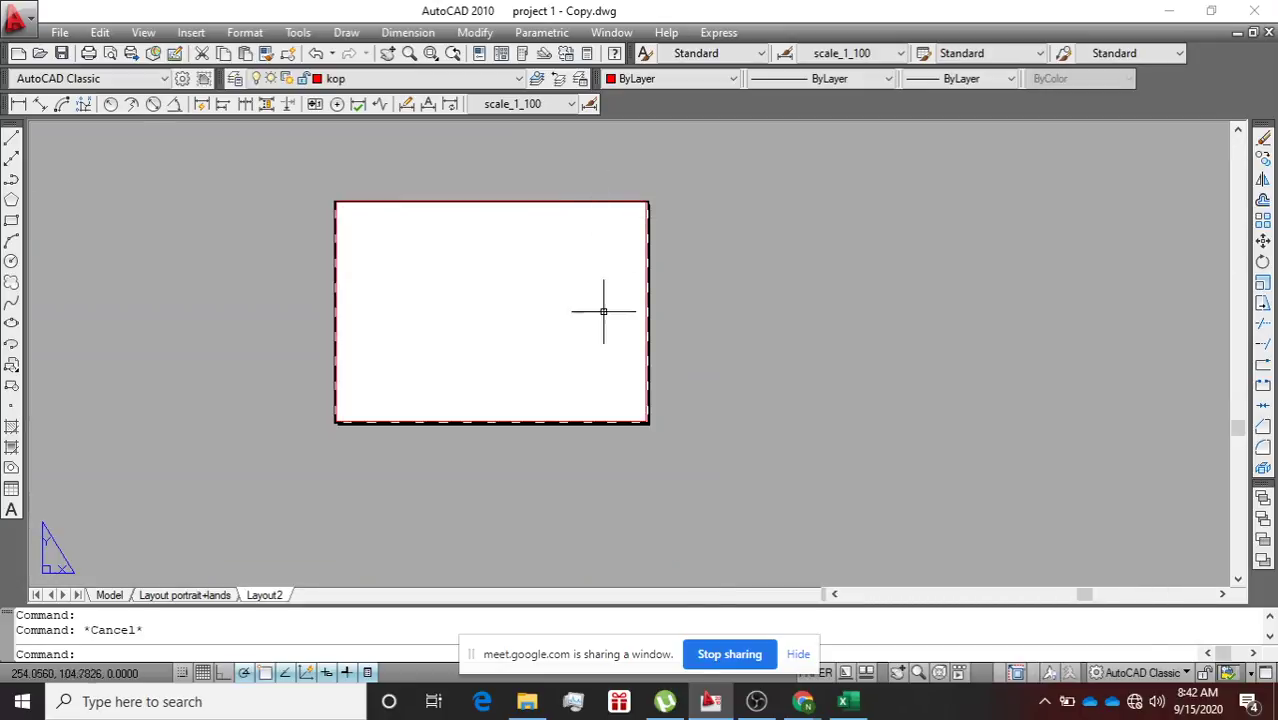
{"action": "scroll", "coordinate": [610, 420], "scroll_direction": "up", "scroll_amount": 4}
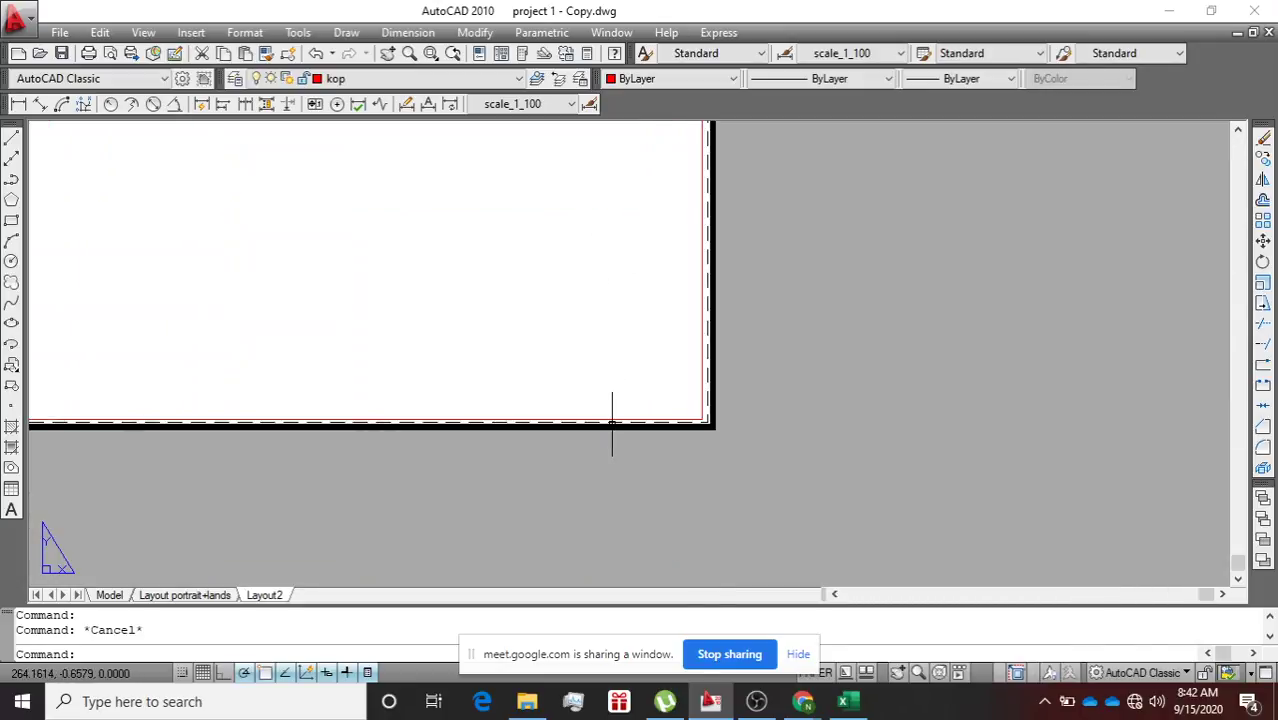
{"action": "left_click", "coordinate": [11, 140]}
{"action": "scroll", "coordinate": [459, 325], "scroll_direction": "down", "scroll_amount": 4}
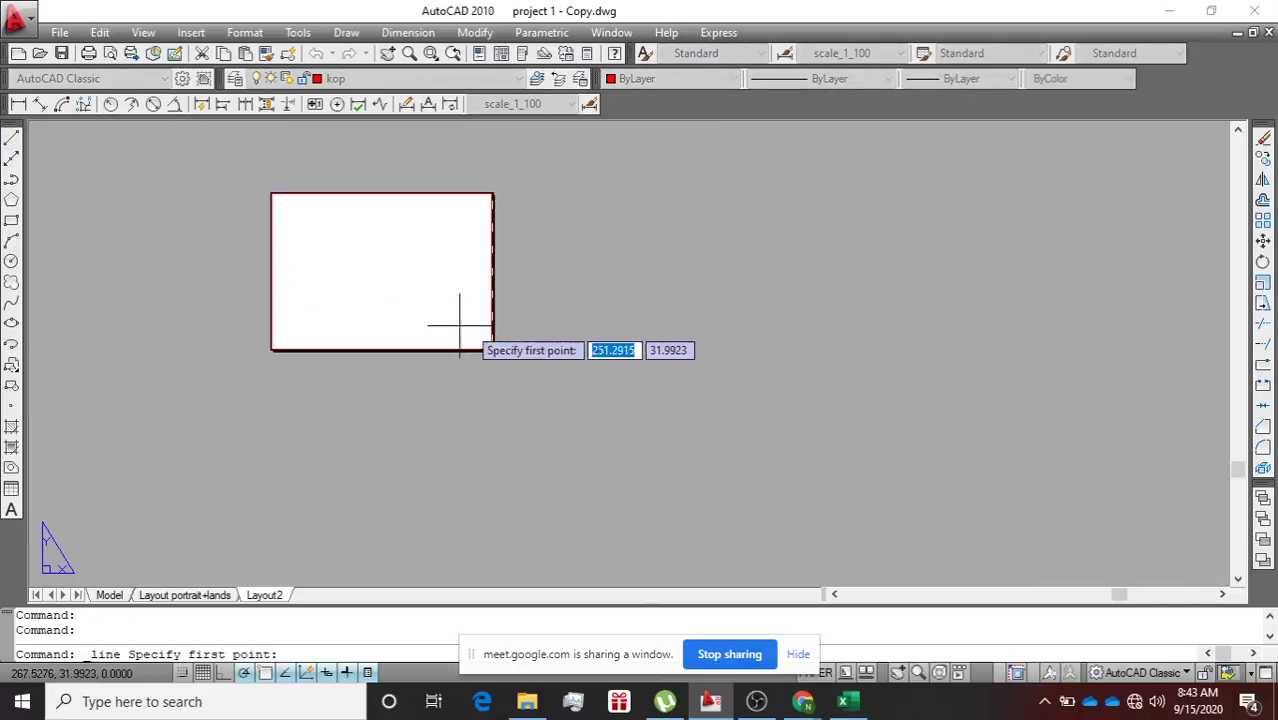
{"action": "scroll", "coordinate": [470, 190], "scroll_direction": "up", "scroll_amount": 4}
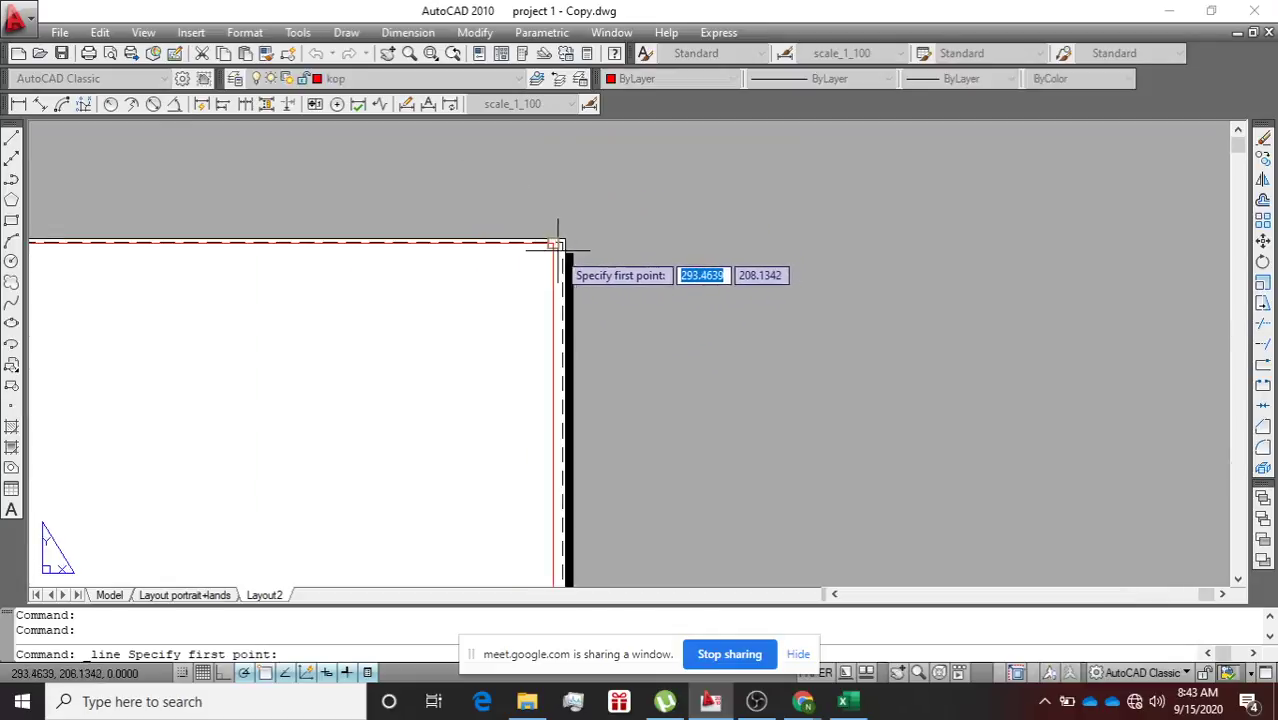
{"action": "scroll", "coordinate": [548, 243], "scroll_direction": "up", "scroll_amount": 1}
{"action": "scroll", "coordinate": [575, 228], "scroll_direction": "up", "scroll_amount": 1}
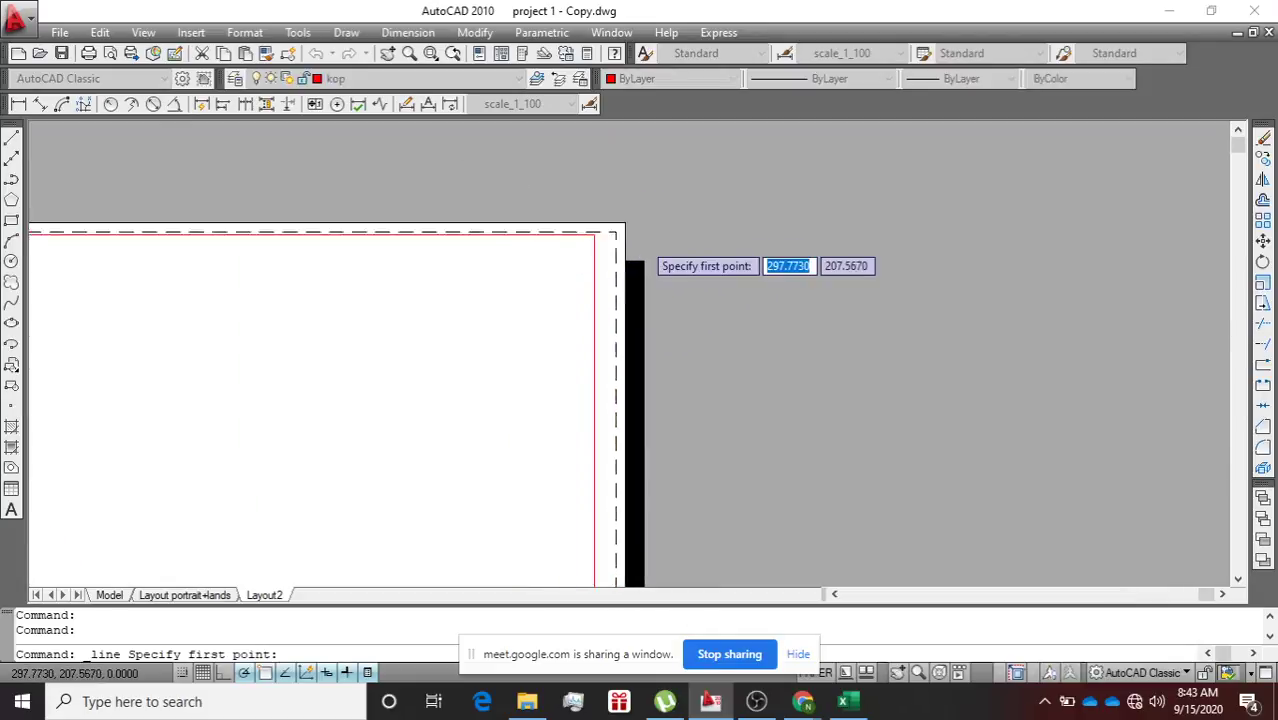
{"action": "scroll", "coordinate": [640, 260], "scroll_direction": "down", "scroll_amount": 3}
{"action": "scroll", "coordinate": [628, 440], "scroll_direction": "up", "scroll_amount": 3}
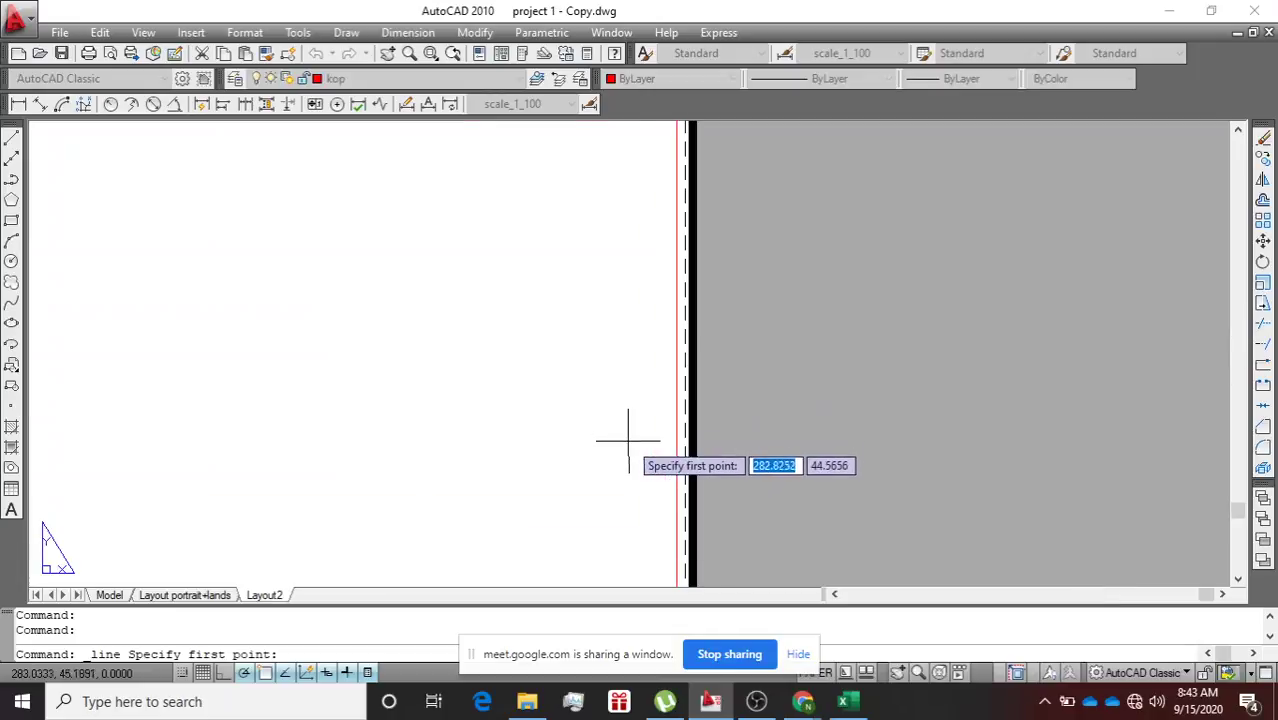
{"action": "scroll", "coordinate": [616, 200], "scroll_direction": "down", "scroll_amount": 3}
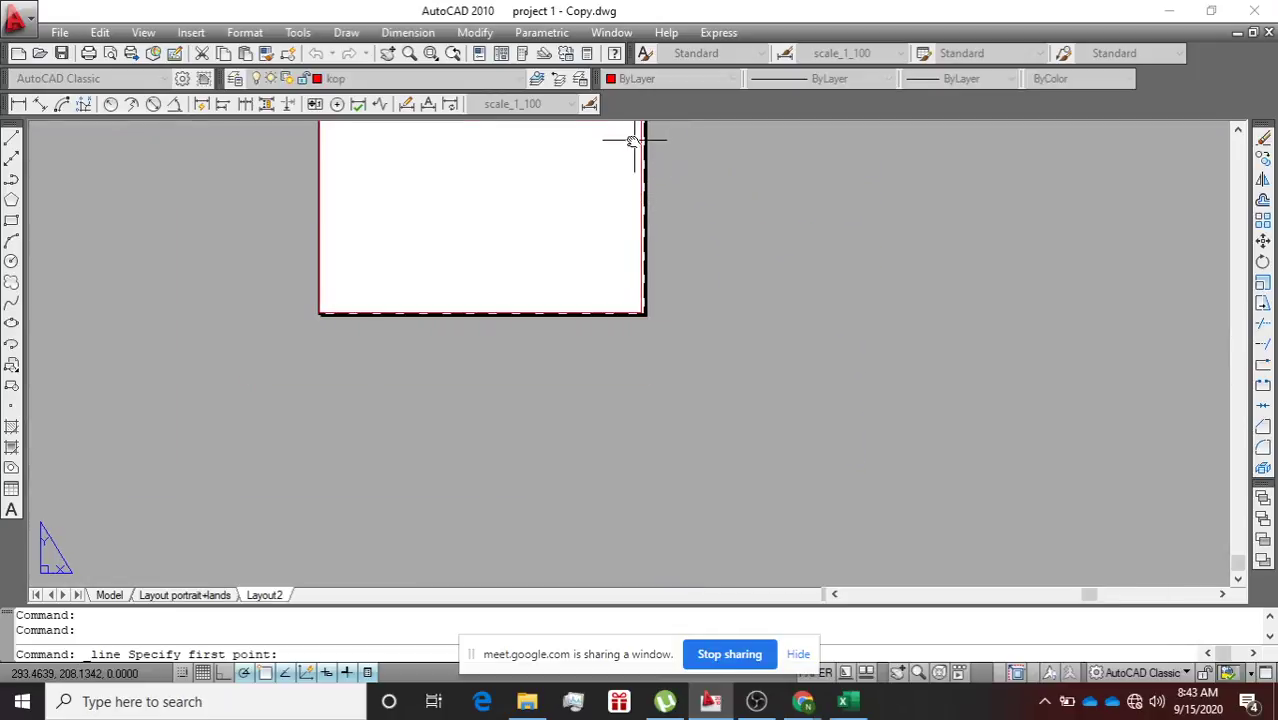
{"action": "scroll", "coordinate": [625, 165], "scroll_direction": "up", "scroll_amount": 2}
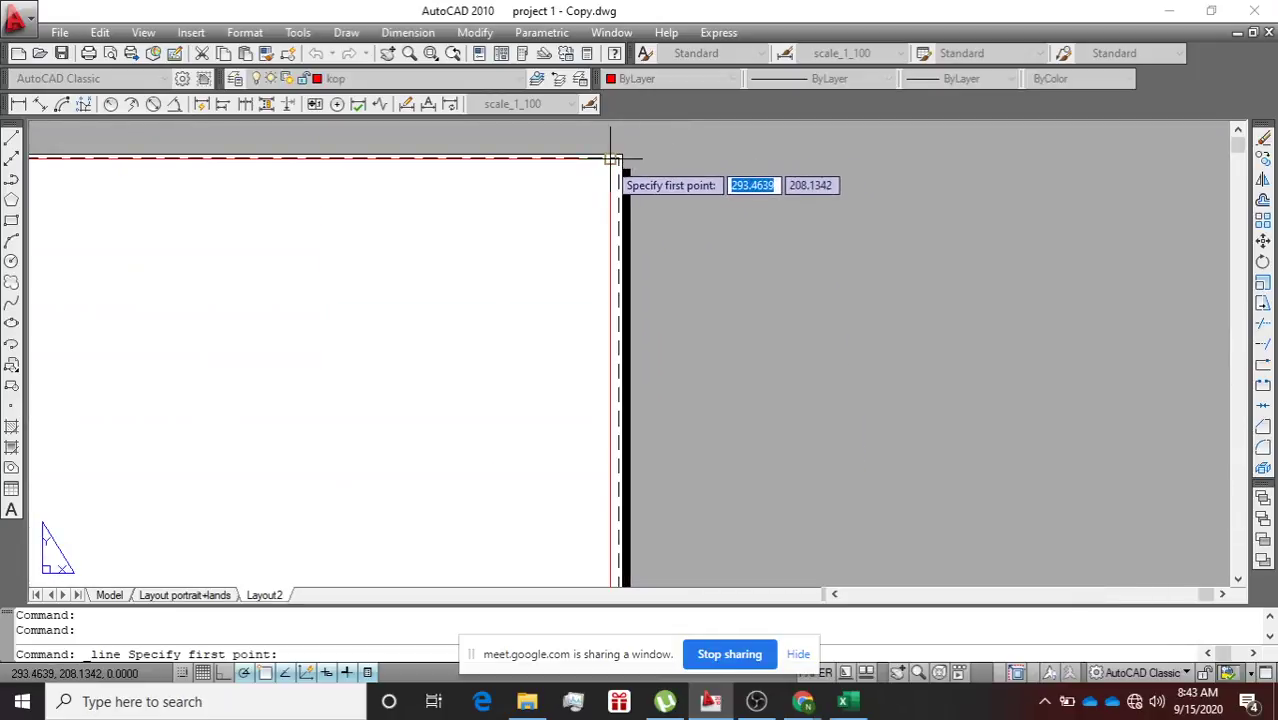
{"action": "scroll", "coordinate": [613, 158], "scroll_direction": "up", "scroll_amount": 2}
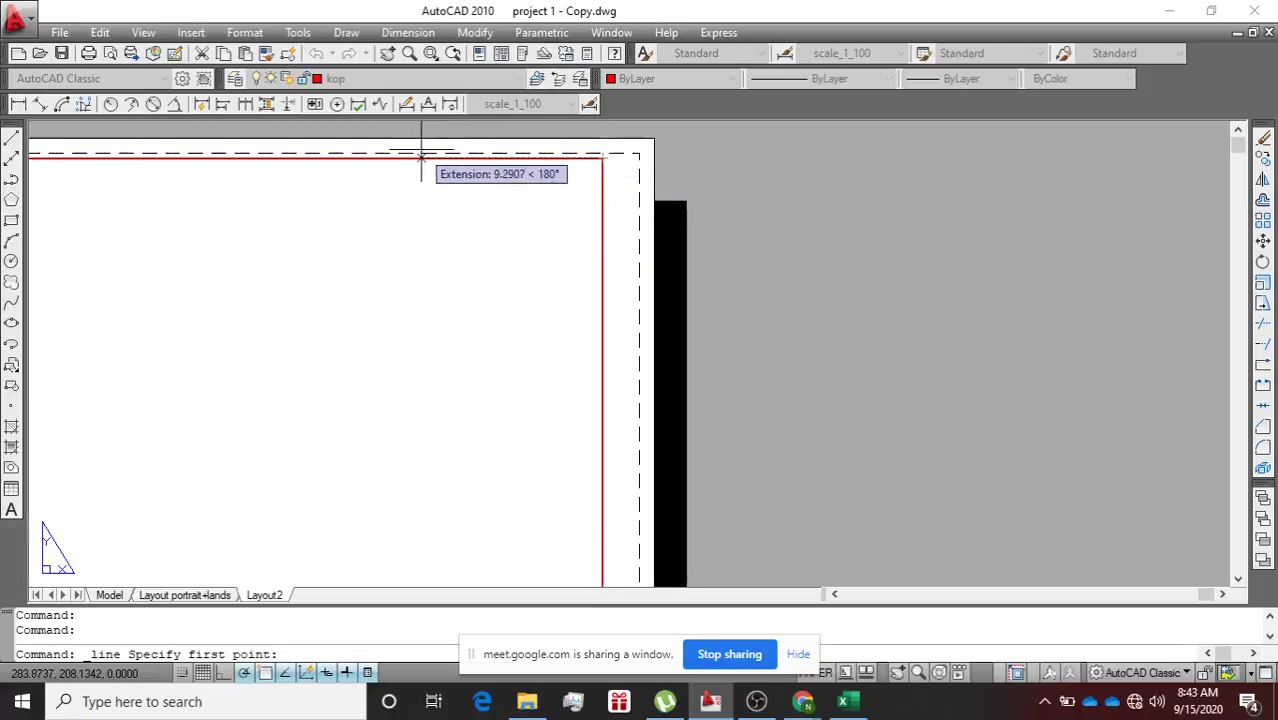
{"action": "left_click", "coordinate": [311, 157]}
{"action": "scroll", "coordinate": [335, 235], "scroll_direction": "down", "scroll_amount": 4}
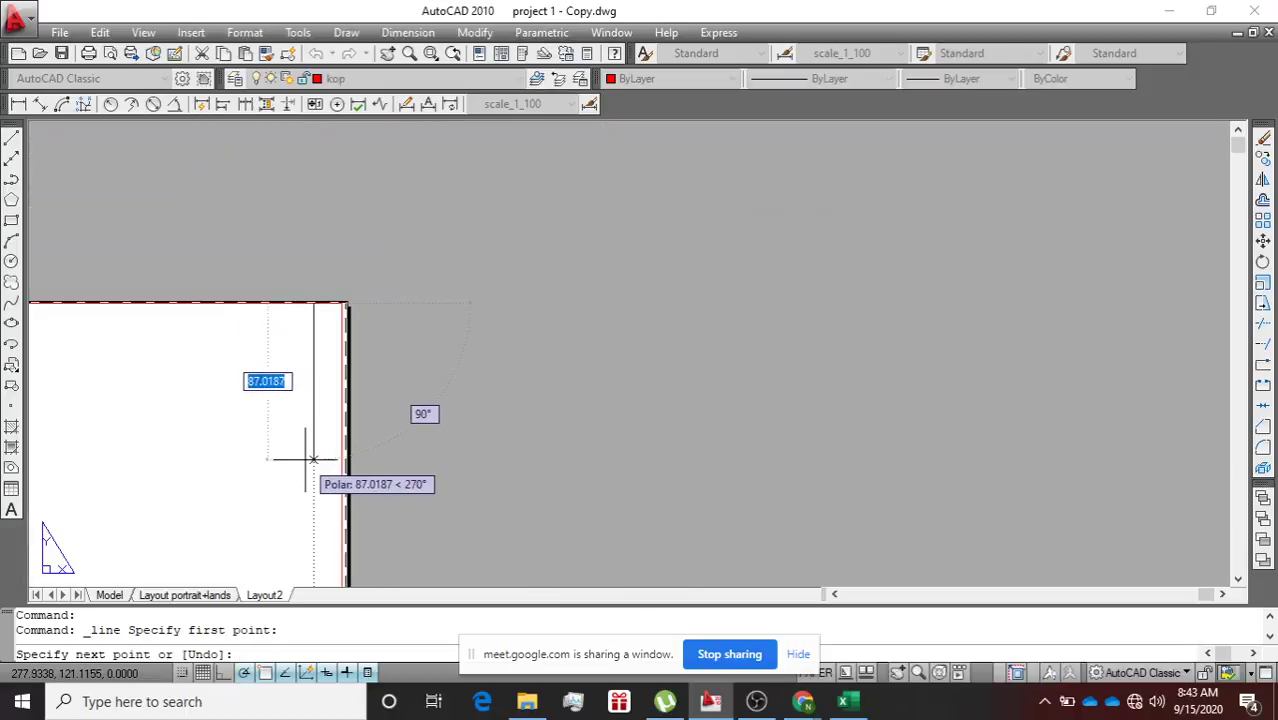
{"action": "key", "text": "Escape"}
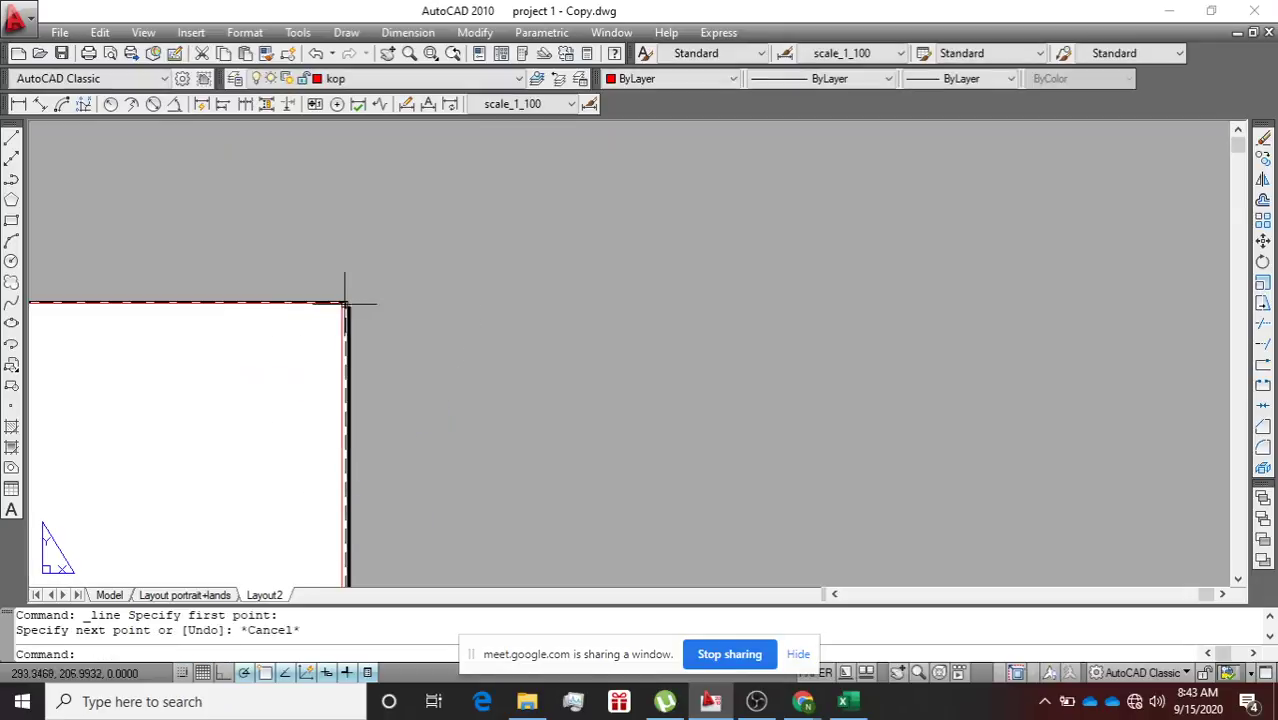
Draw a 90 mm horizontal line from the frame's upper-right corner leftward along its top edge.
{"action": "key", "text": "Return"}
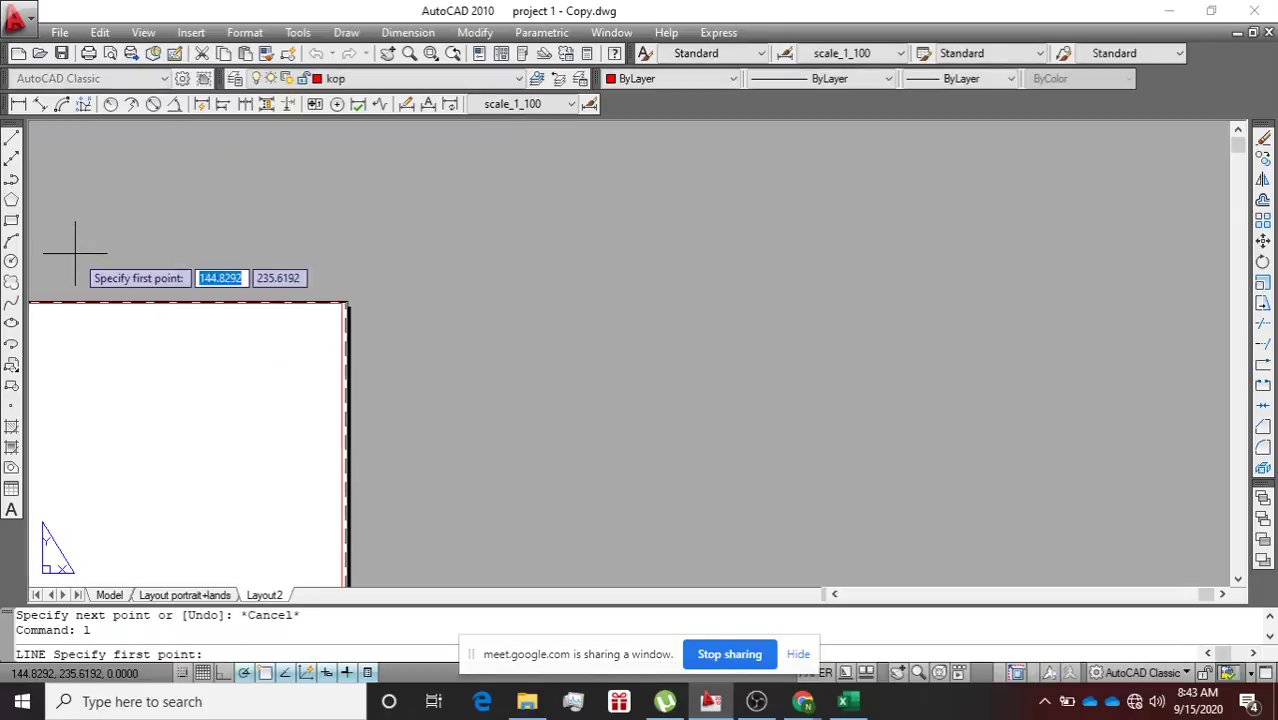
{"action": "scroll", "coordinate": [300, 284], "scroll_direction": "up", "scroll_amount": 5}
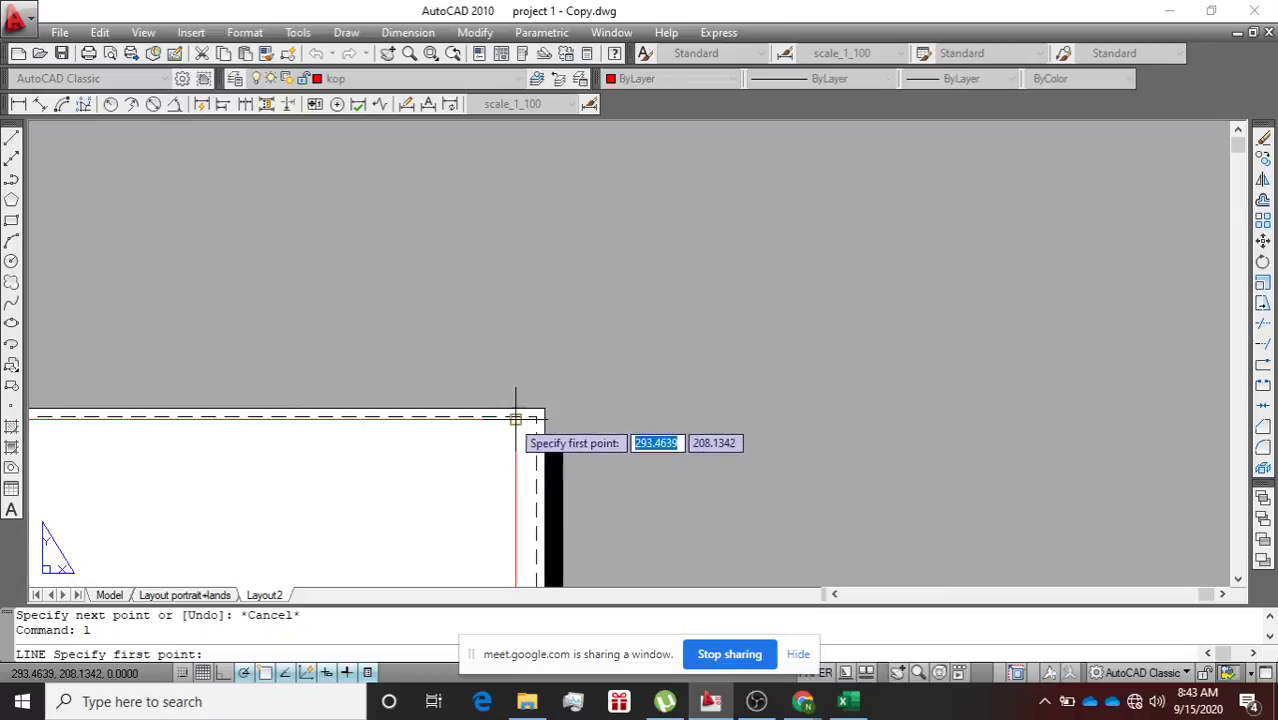
{"action": "scroll", "coordinate": [465, 456], "scroll_direction": "down", "scroll_amount": 5}
{"action": "middle_click_drag", "start_coordinate": [420, 490], "coordinate": [502, 297]}
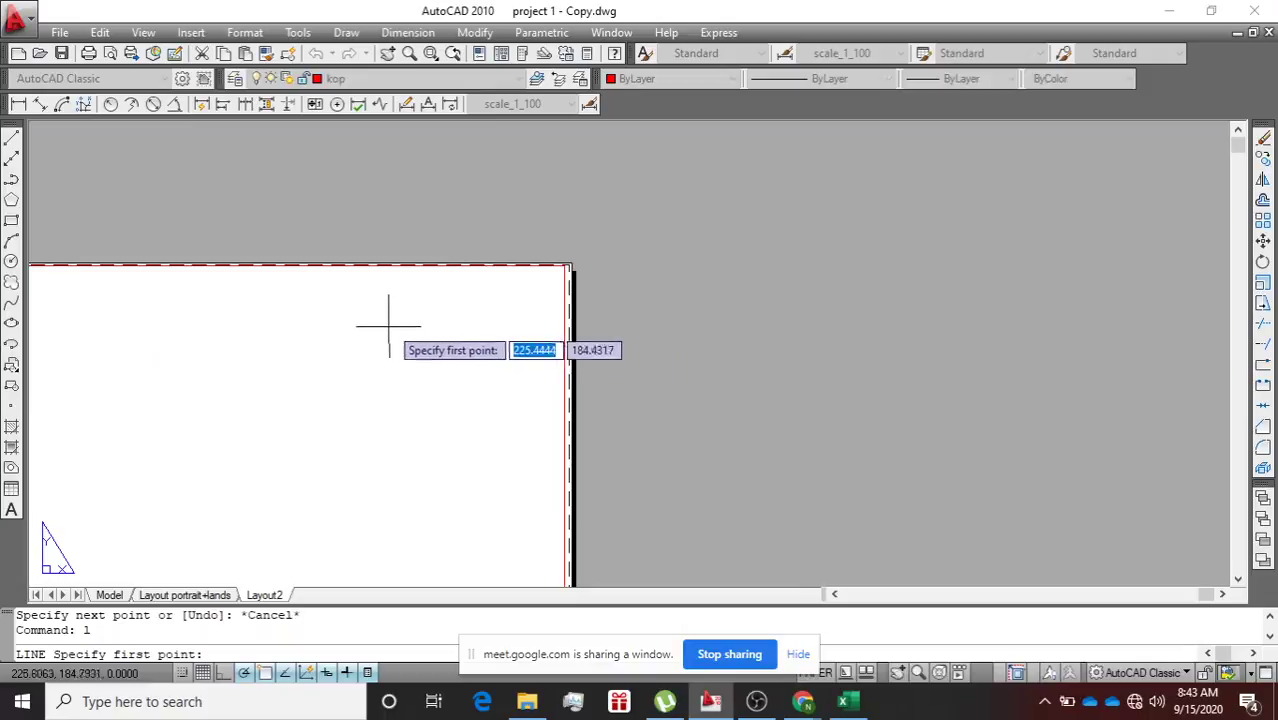
{"action": "scroll", "coordinate": [374, 325], "scroll_direction": "down", "scroll_amount": 3}
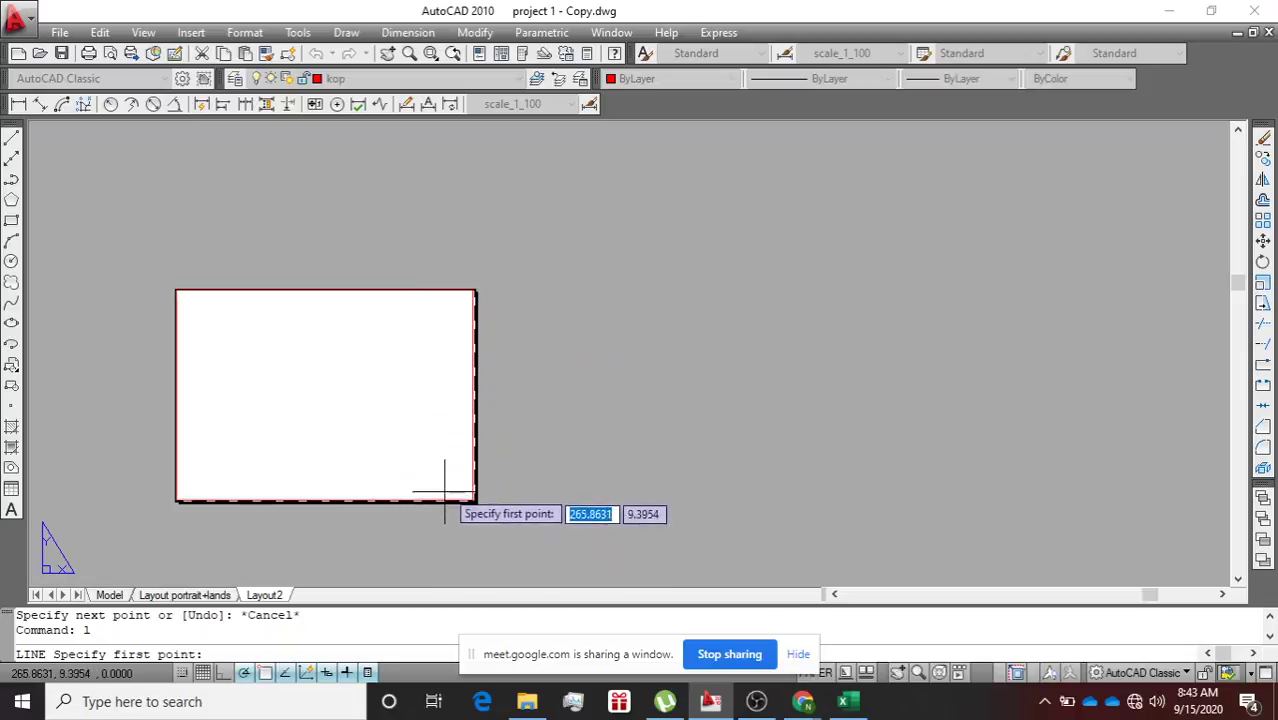
{"action": "scroll", "coordinate": [478, 300], "scroll_direction": "up", "scroll_amount": 2}
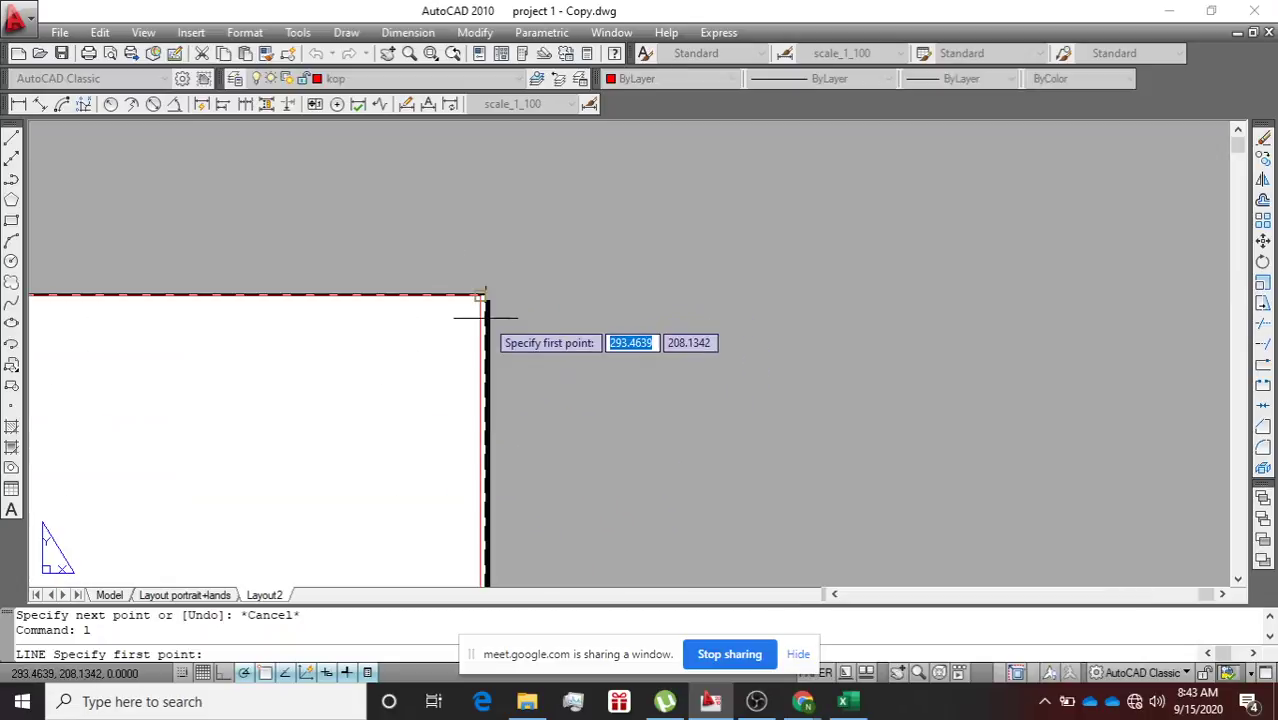
{"action": "scroll", "coordinate": [480, 290], "scroll_direction": "up", "scroll_amount": 1}
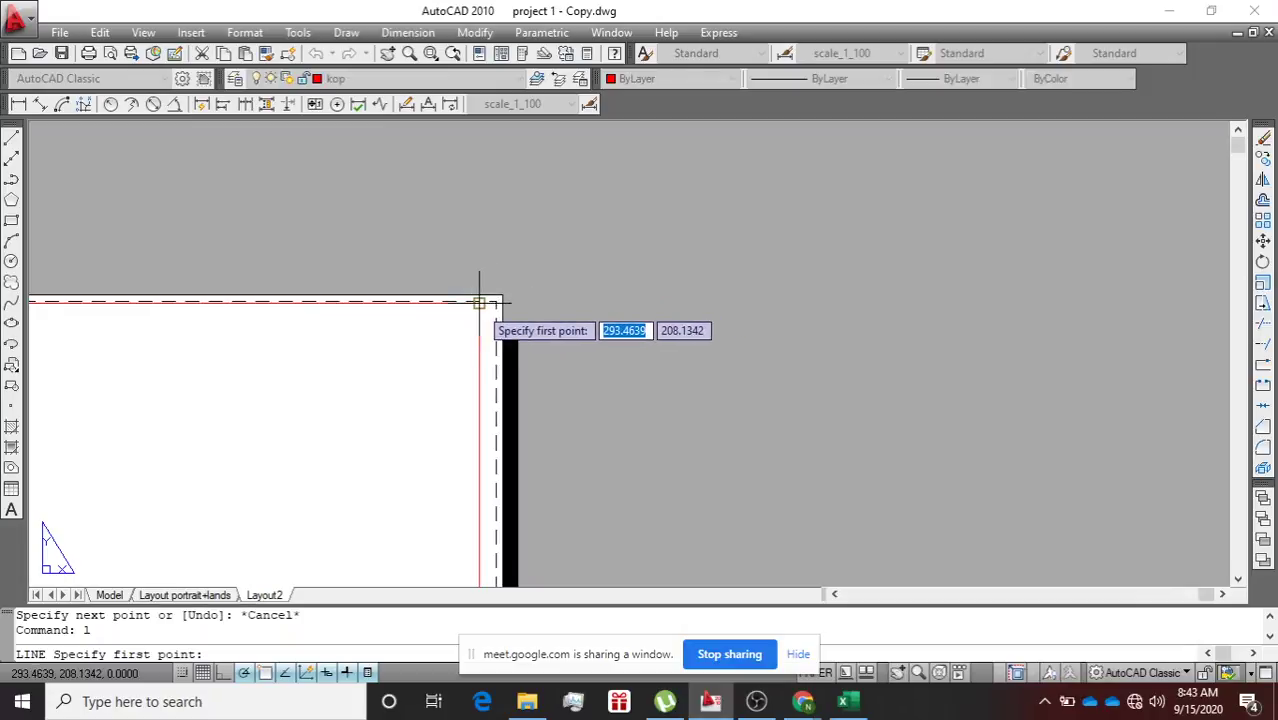
{"action": "left_click", "coordinate": [479, 302]}
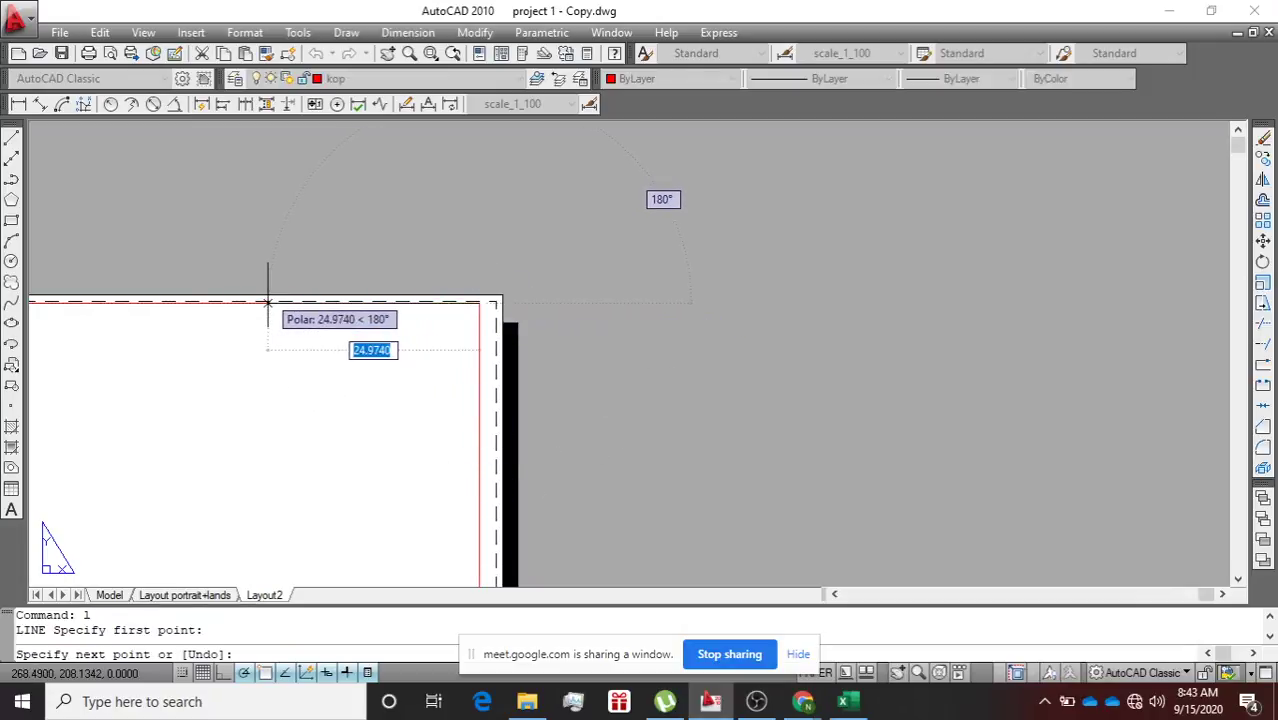
{"action": "type", "text": "90"}
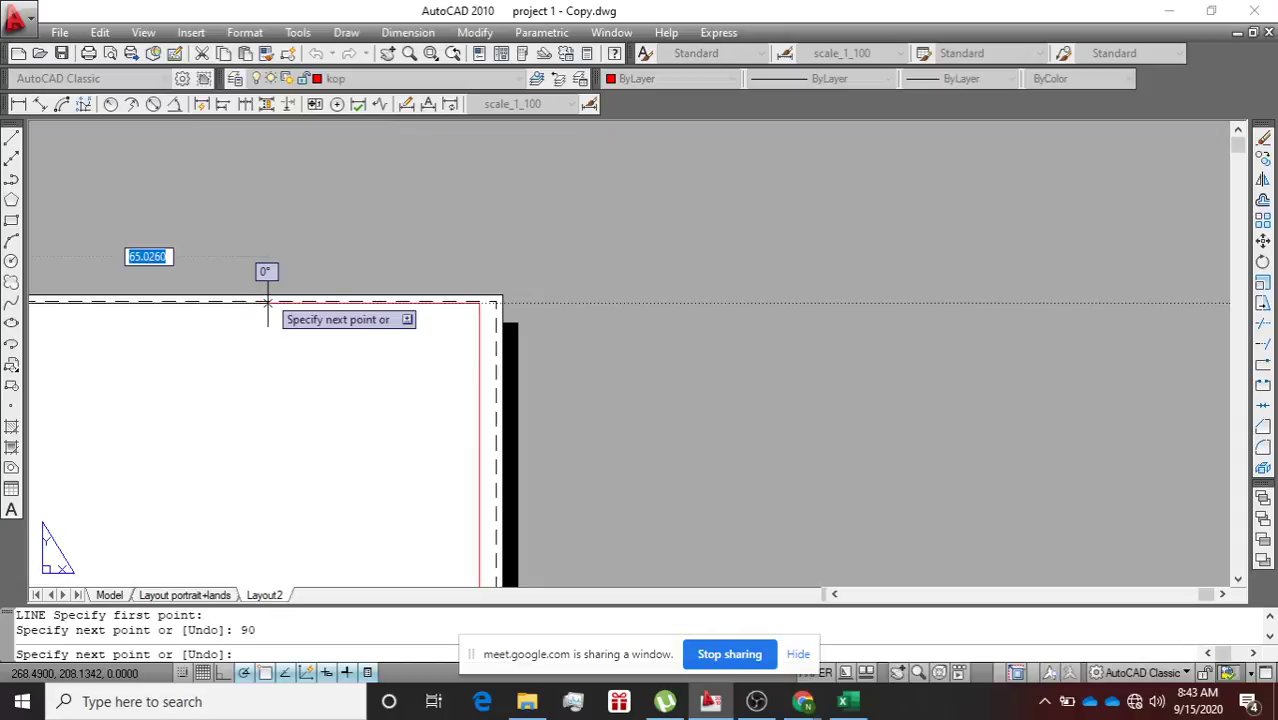
Examine the whole page with a vertical line previewed down from the end of the 90 mm line, and end the Line command.
{"action": "scroll", "coordinate": [280, 400], "scroll_direction": "down", "scroll_amount": 2}
{"action": "middle_click", "coordinate": [281, 402]}
{"action": "middle_click", "coordinate": [281, 402]}
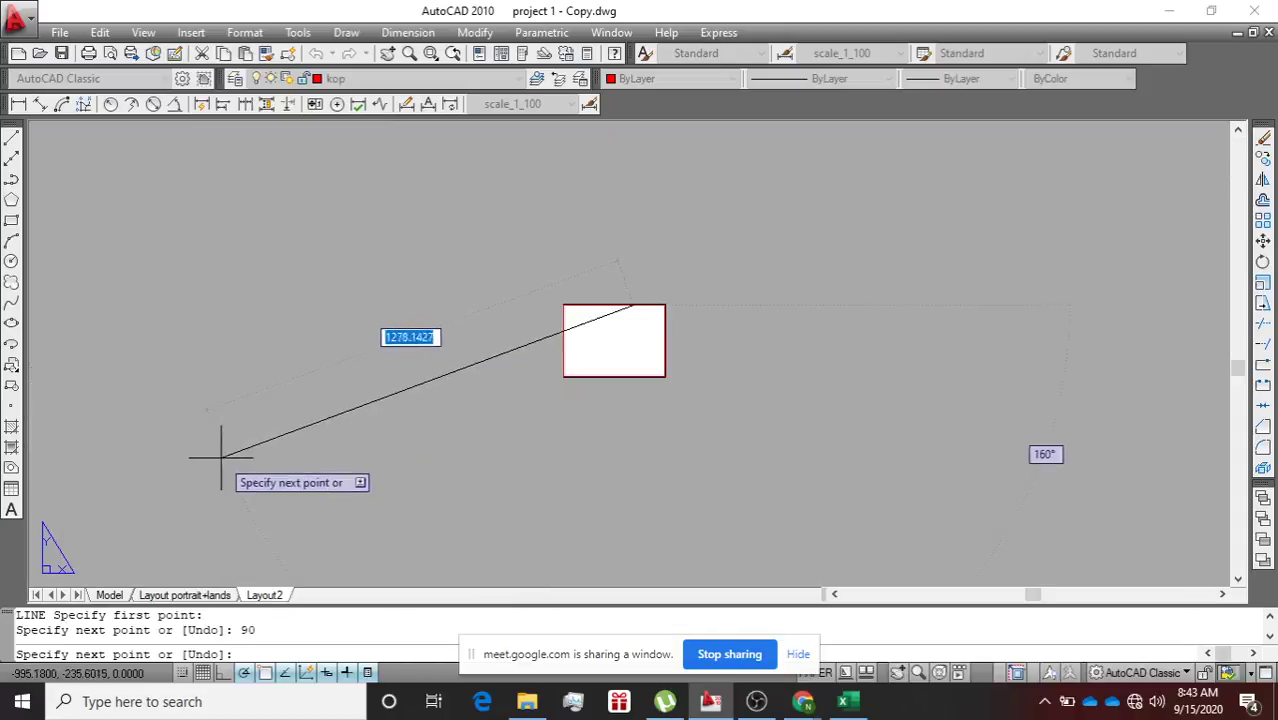
{"action": "scroll", "coordinate": [633, 364], "scroll_direction": "up", "scroll_amount": 6}
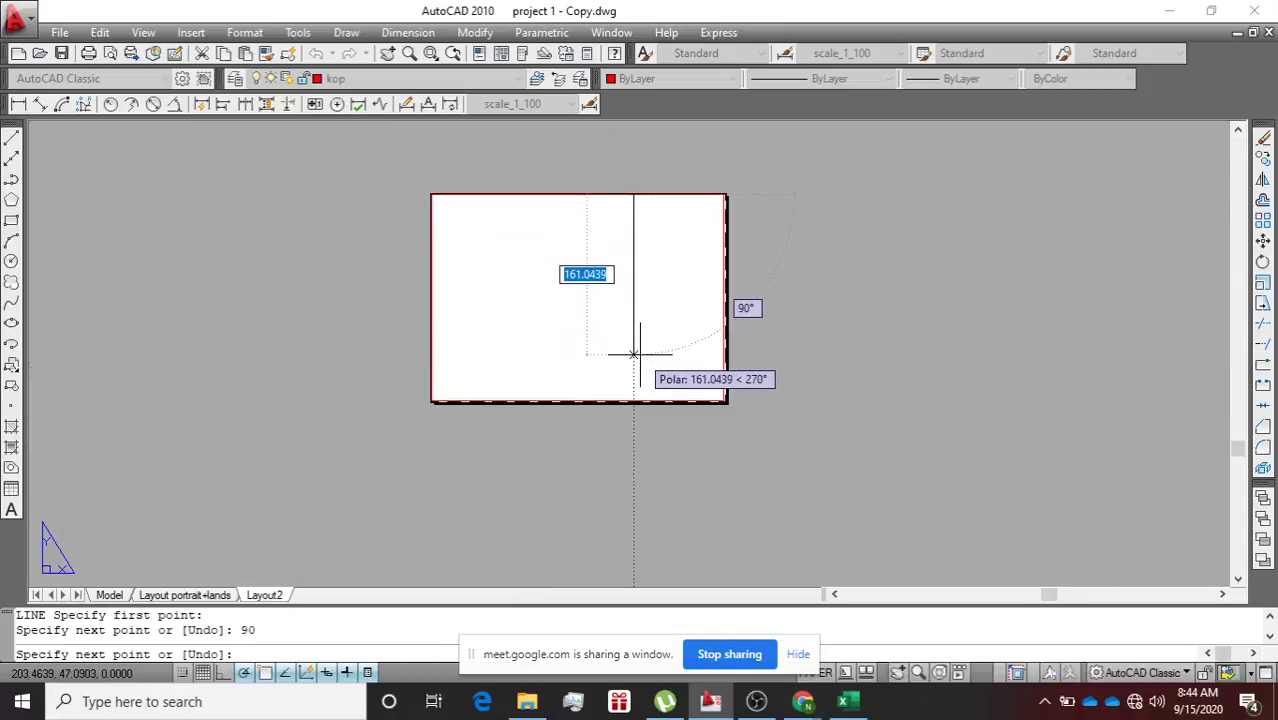
{"action": "scroll", "coordinate": [637, 350], "scroll_direction": "up", "scroll_amount": 3}
{"action": "scroll", "coordinate": [631, 354], "scroll_direction": "down", "scroll_amount": 2}
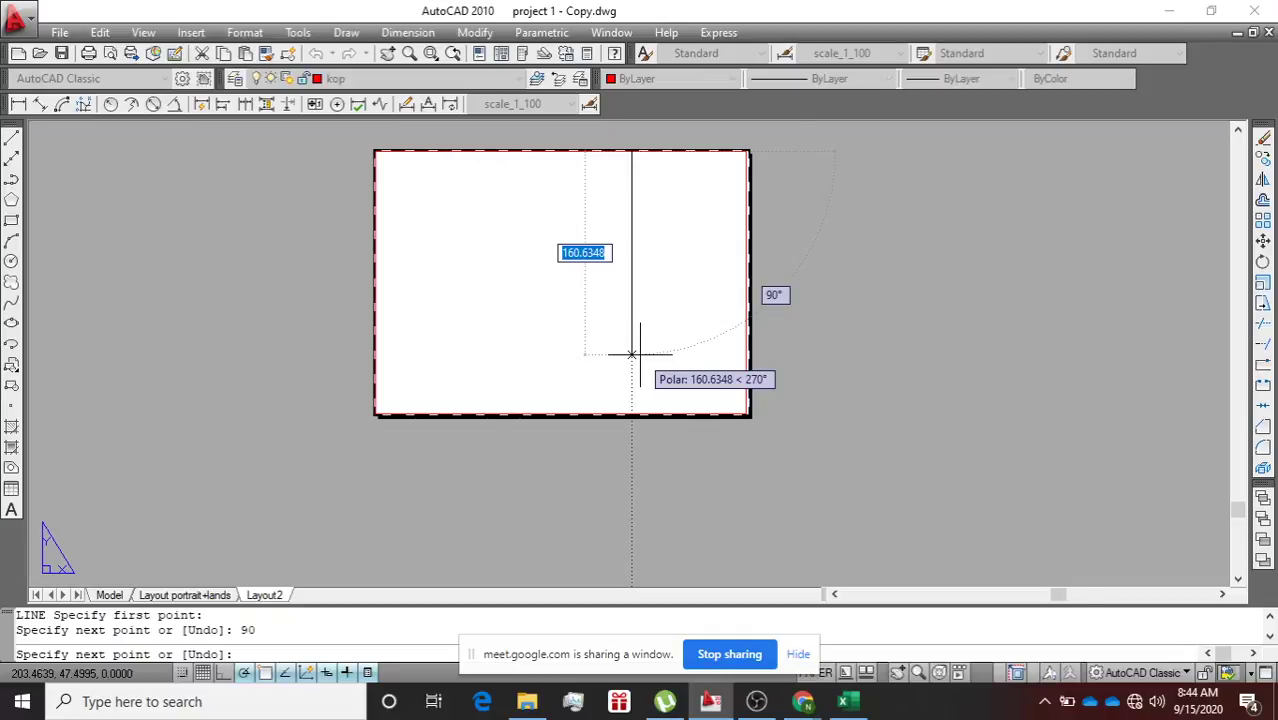
{"action": "scroll", "coordinate": [631, 354], "scroll_direction": "up", "scroll_amount": 3}
{"action": "scroll", "coordinate": [633, 353], "scroll_direction": "down", "scroll_amount": 4}
{"action": "key", "text": "Escape"}
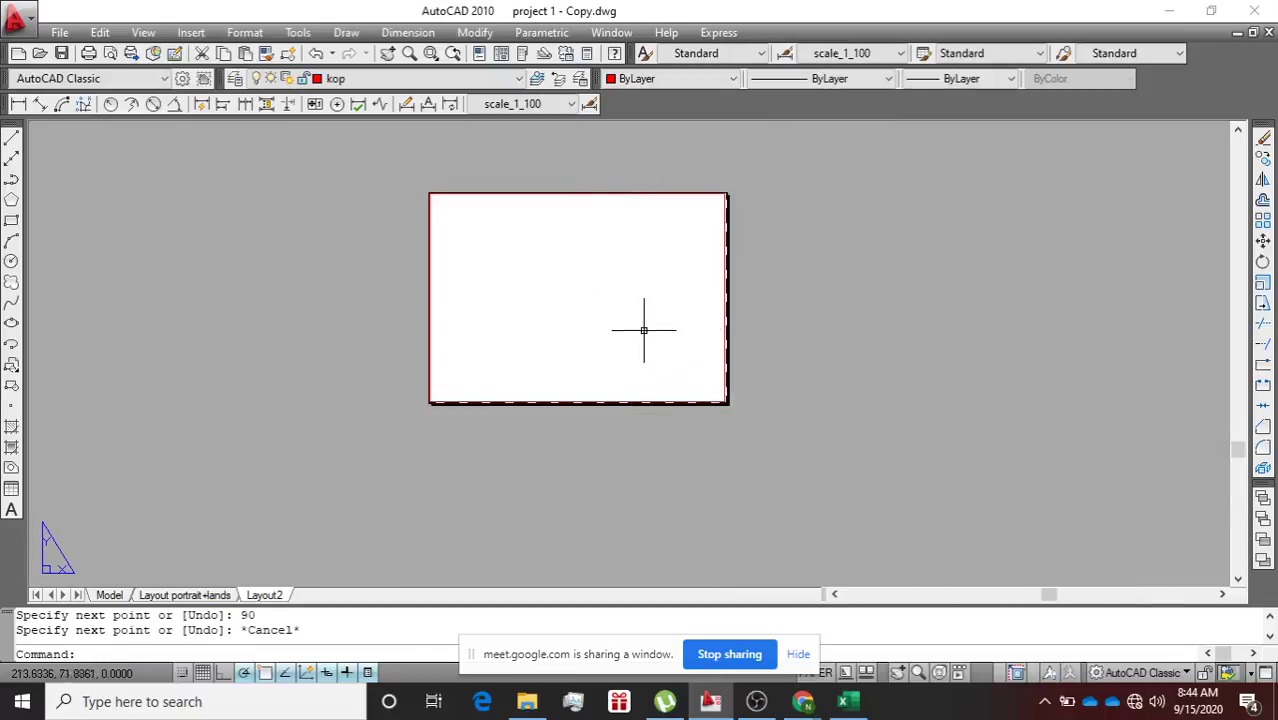
Draw a 6 mm horizontal line from the frame's upper-right corner leftward along its top edge.
{"action": "type", "text": "l"}
{"action": "key", "text": "Return"}
{"action": "scroll", "coordinate": [738, 143], "scroll_direction": "up", "scroll_amount": 5}
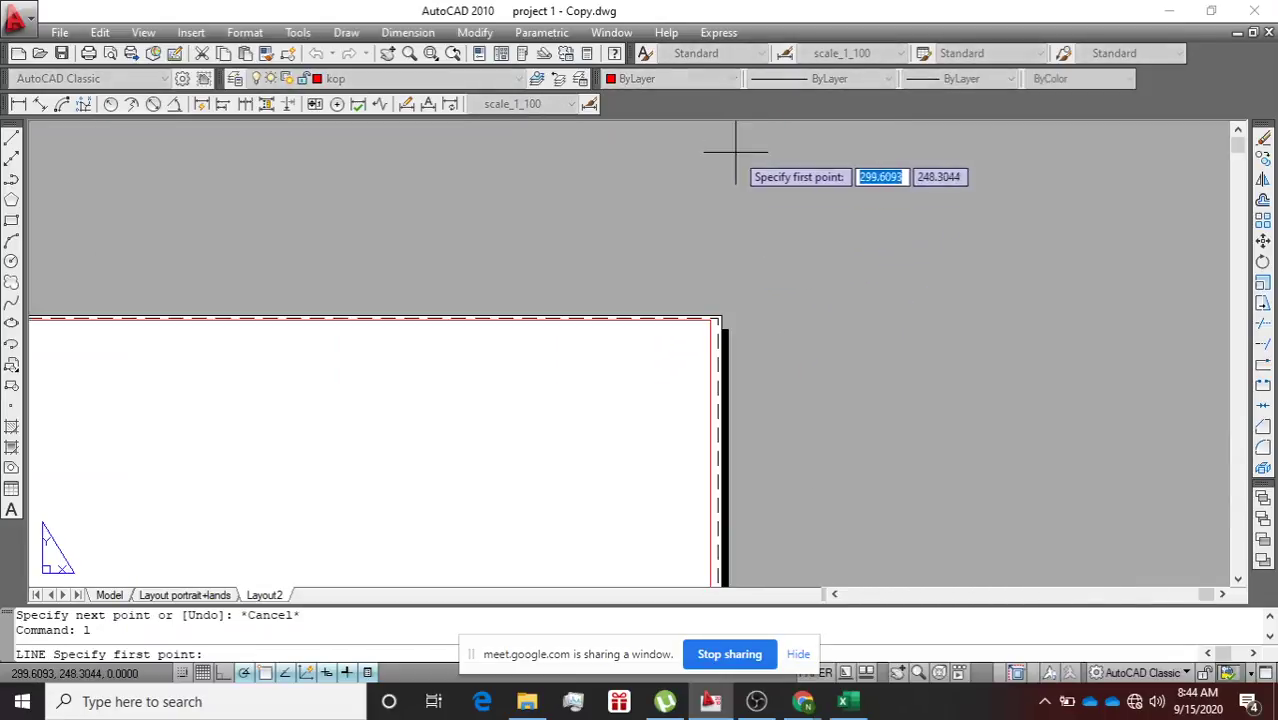
{"action": "left_click", "coordinate": [711, 320]}
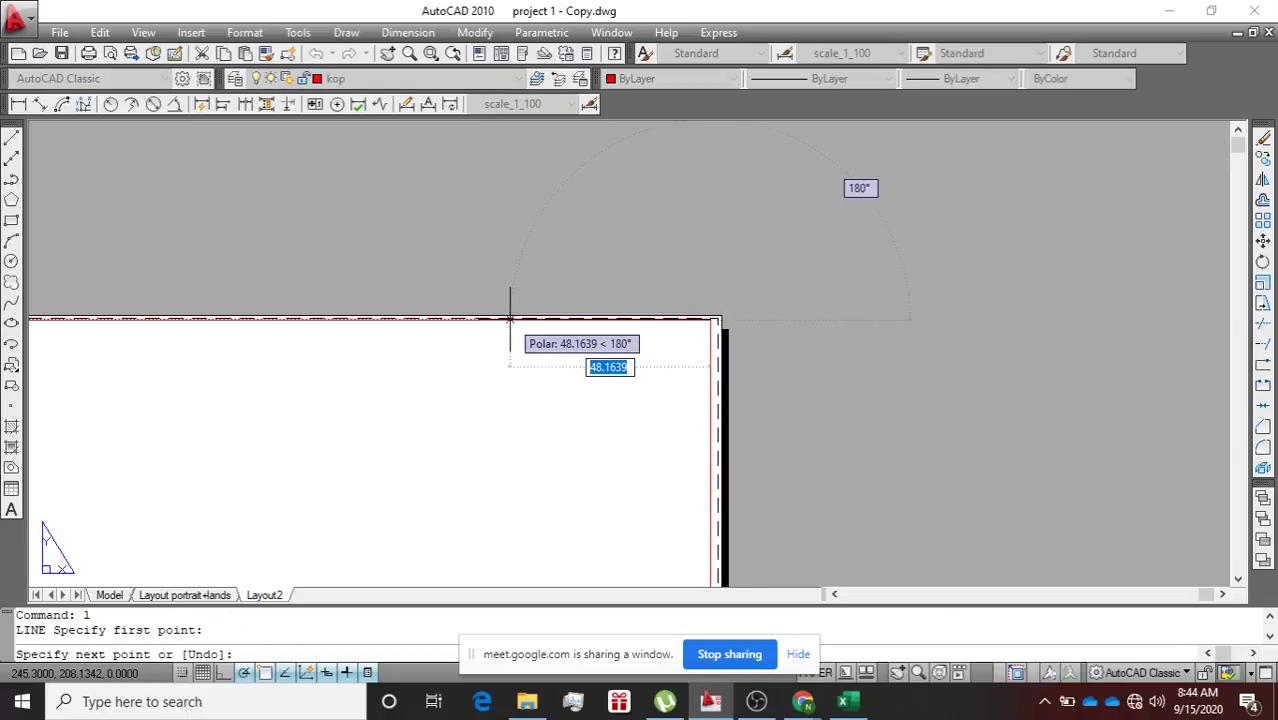
{"action": "type", "text": "6"}
{"action": "key", "text": "Return"}
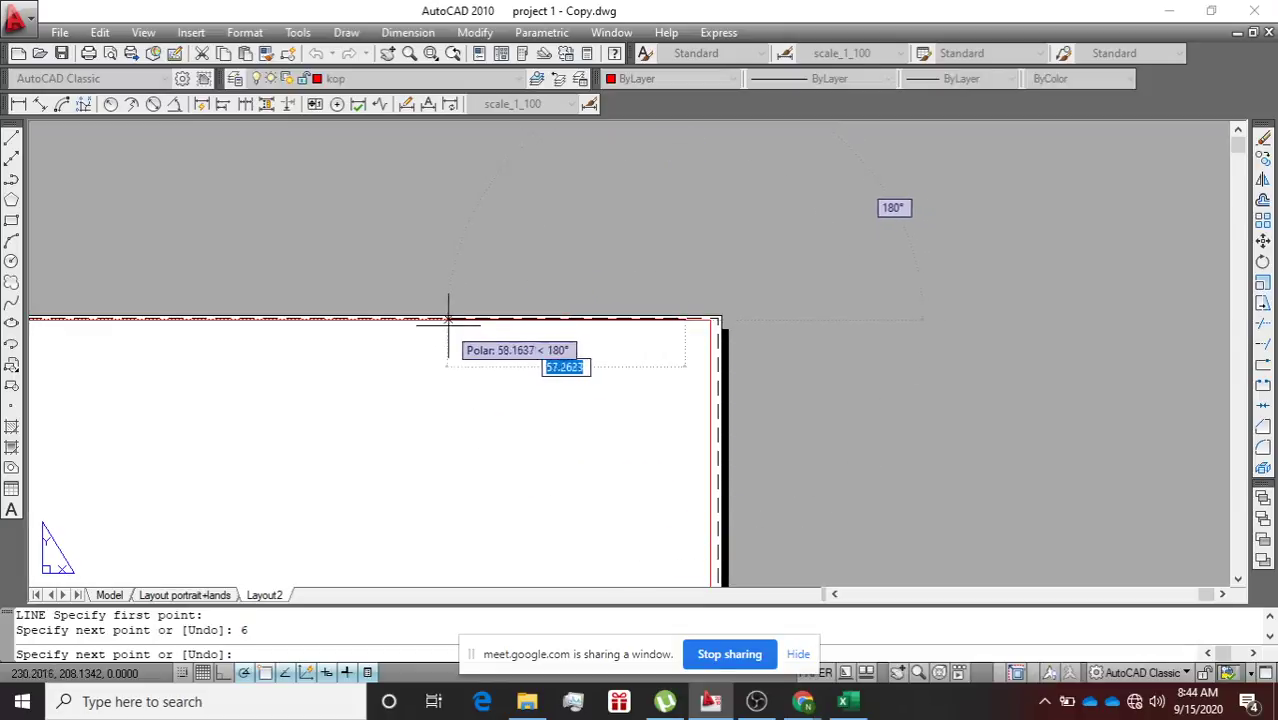
{"action": "key", "text": "Escape"}
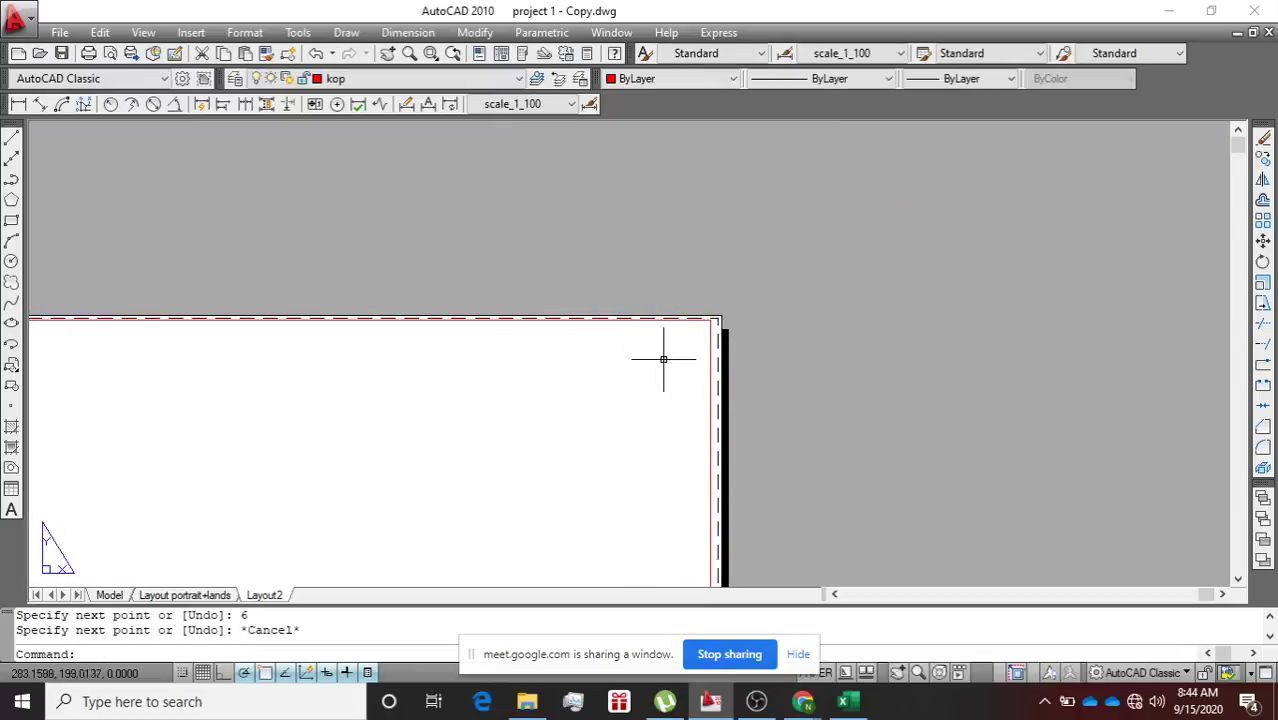
Draw a 60 mm horizontal line from the frame's upper-right corner leftward along its top edge.
{"action": "type", "text": "l"}
{"action": "key", "text": "Return"}
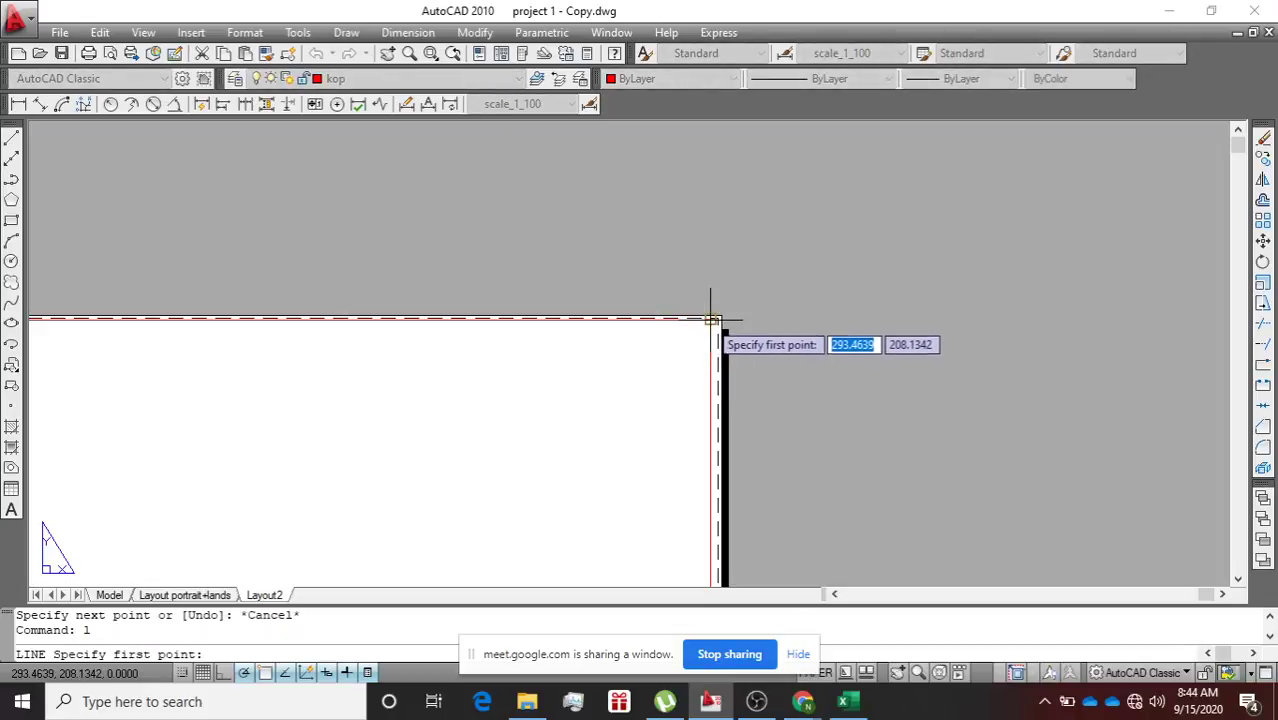
{"action": "left_click", "coordinate": [705, 319]}
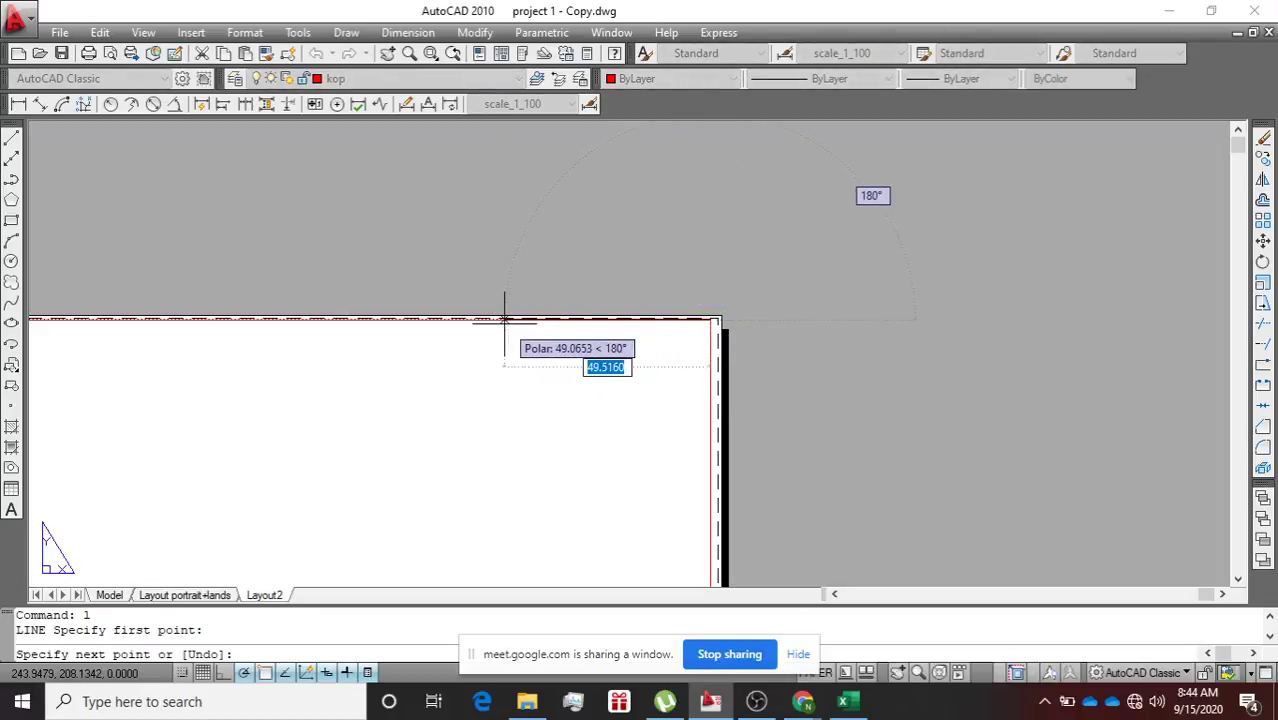
{"action": "type", "text": "60"}
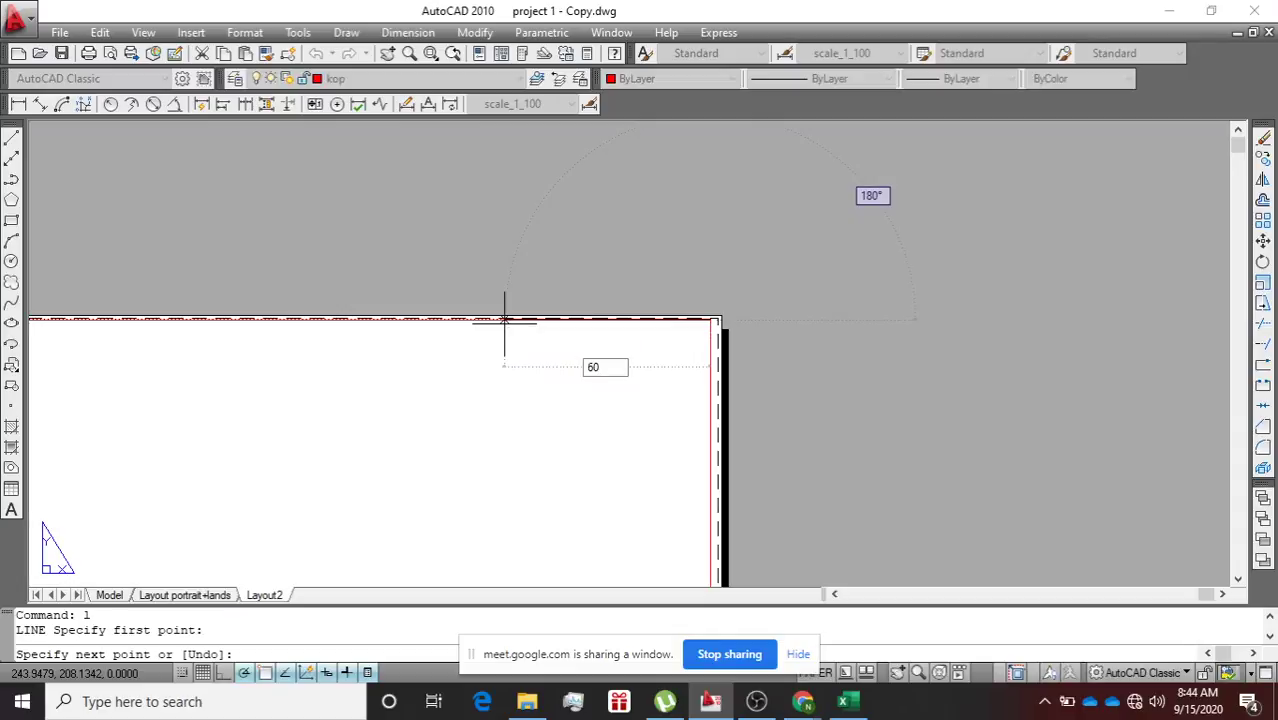
{"action": "key", "text": "Return"}
Continue with a vertical line from the end of the 60 mm line straight down to the frame's bottom edge.
{"action": "scroll", "coordinate": [505, 356], "scroll_direction": "down", "scroll_amount": 2}
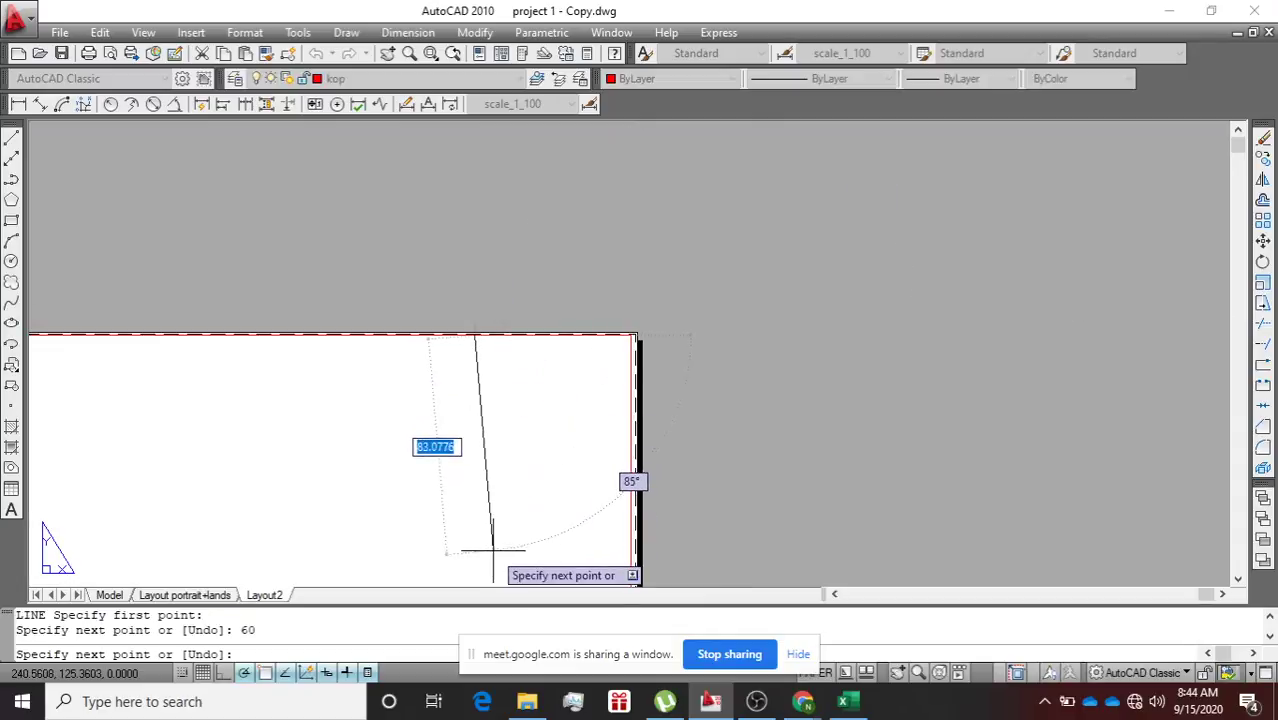
{"action": "mouse_move", "coordinate": [486, 508]}
{"action": "middle_mouse_down"}
{"action": "mouse_move", "coordinate": [534, 203]}
{"action": "mouse_move", "coordinate": [536, 218]}
{"action": "middle_mouse_up"}
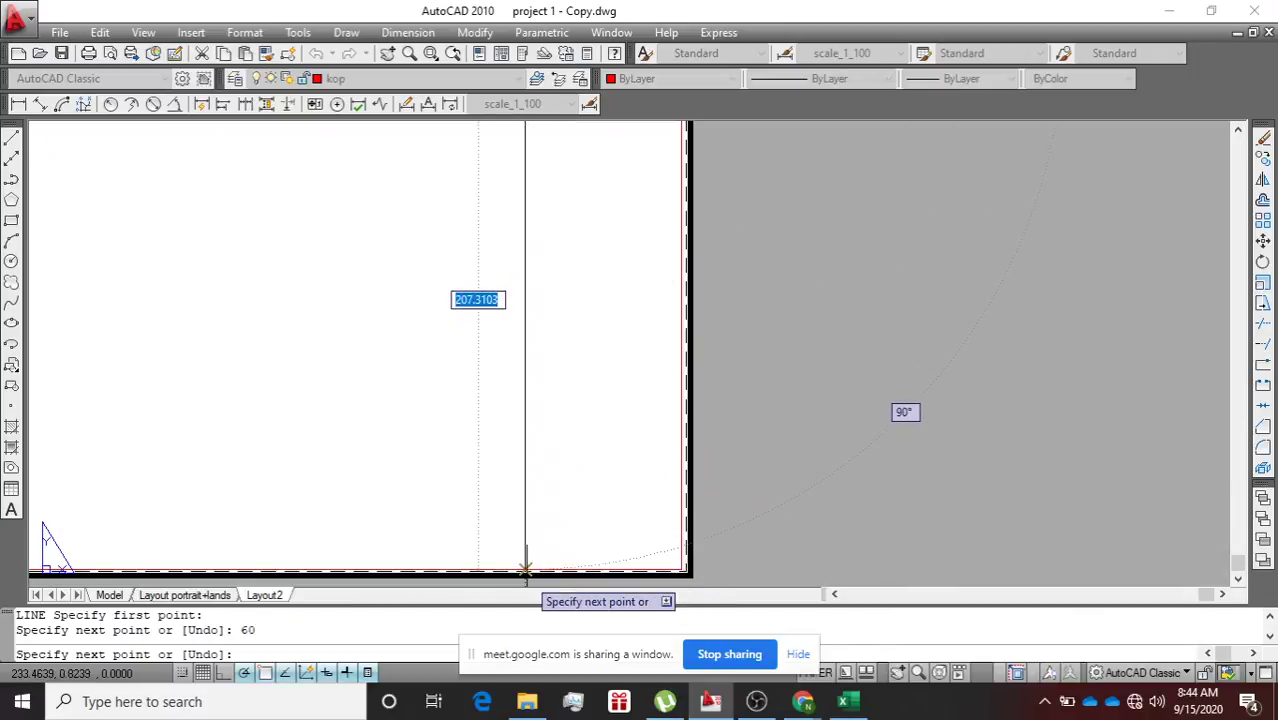
{"action": "scroll", "coordinate": [525, 568], "scroll_direction": "up", "scroll_amount": 2}
{"action": "scroll", "coordinate": [525, 568], "scroll_direction": "down", "scroll_amount": 4}
{"action": "scroll", "coordinate": [527, 568], "scroll_direction": "up", "scroll_amount": 5}
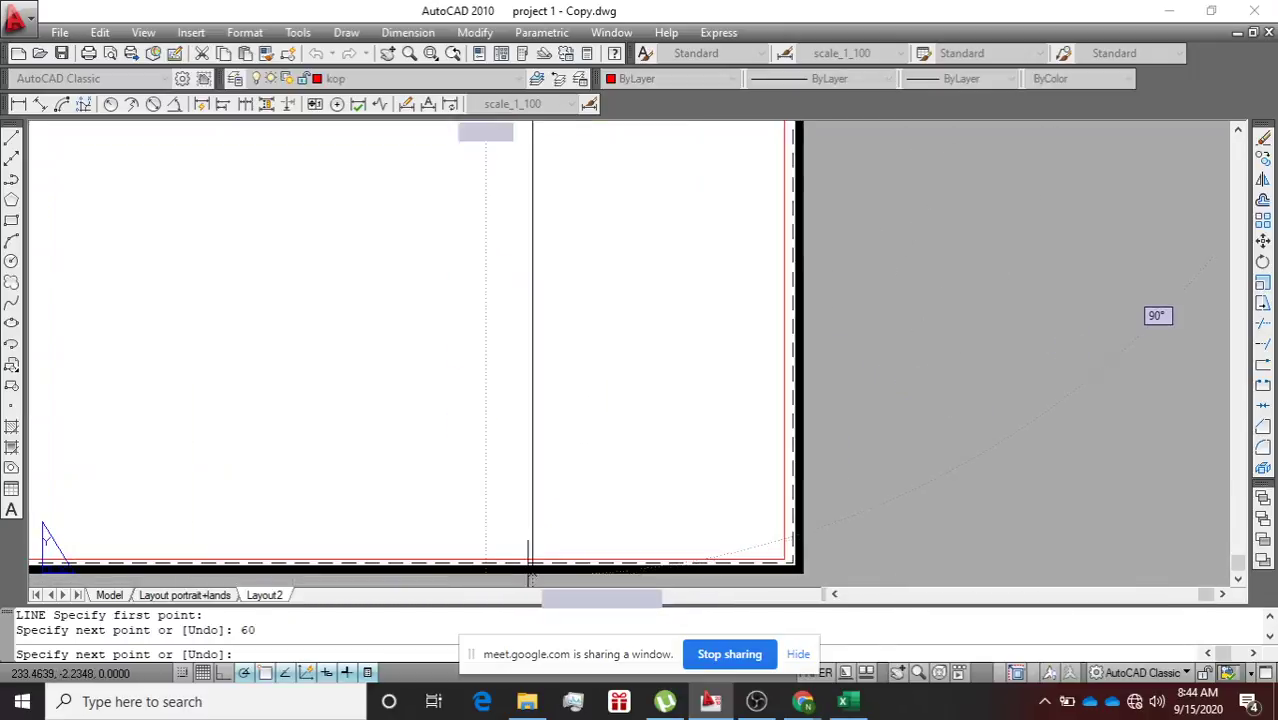
{"action": "left_click", "coordinate": [532, 558]}
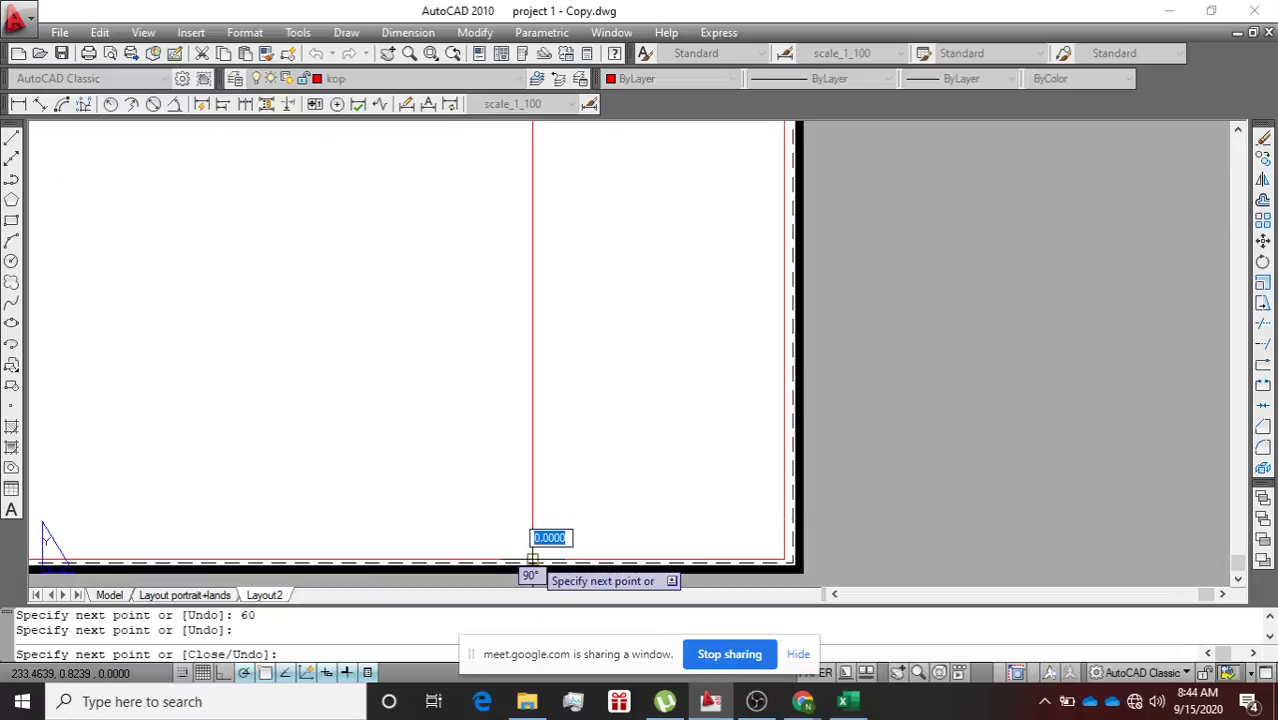
{"action": "scroll", "coordinate": [533, 550], "scroll_direction": "down", "scroll_amount": 4}
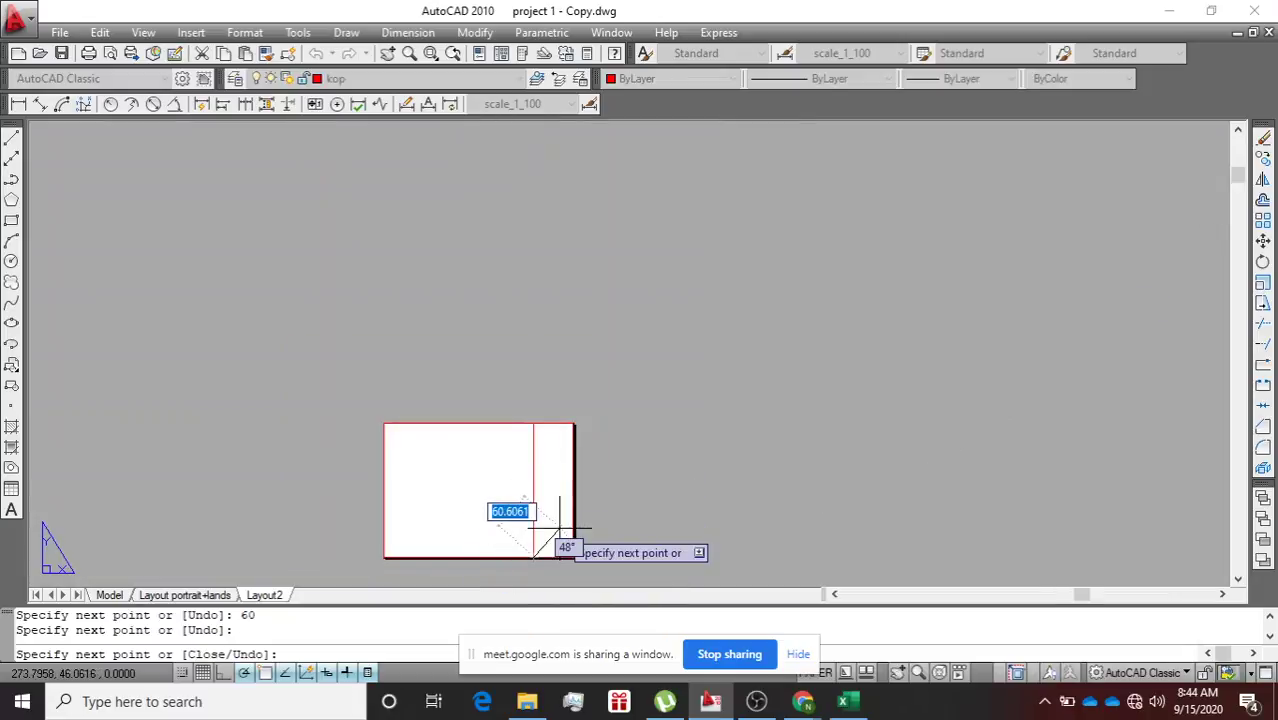
{"action": "key", "text": "Return"}
Draw a horizontal line across the title block column, from the vertical divider to the frame's right edge, about 64 mm below the top edge.
{"action": "scroll", "coordinate": [534, 484], "scroll_direction": "up", "scroll_amount": 5}
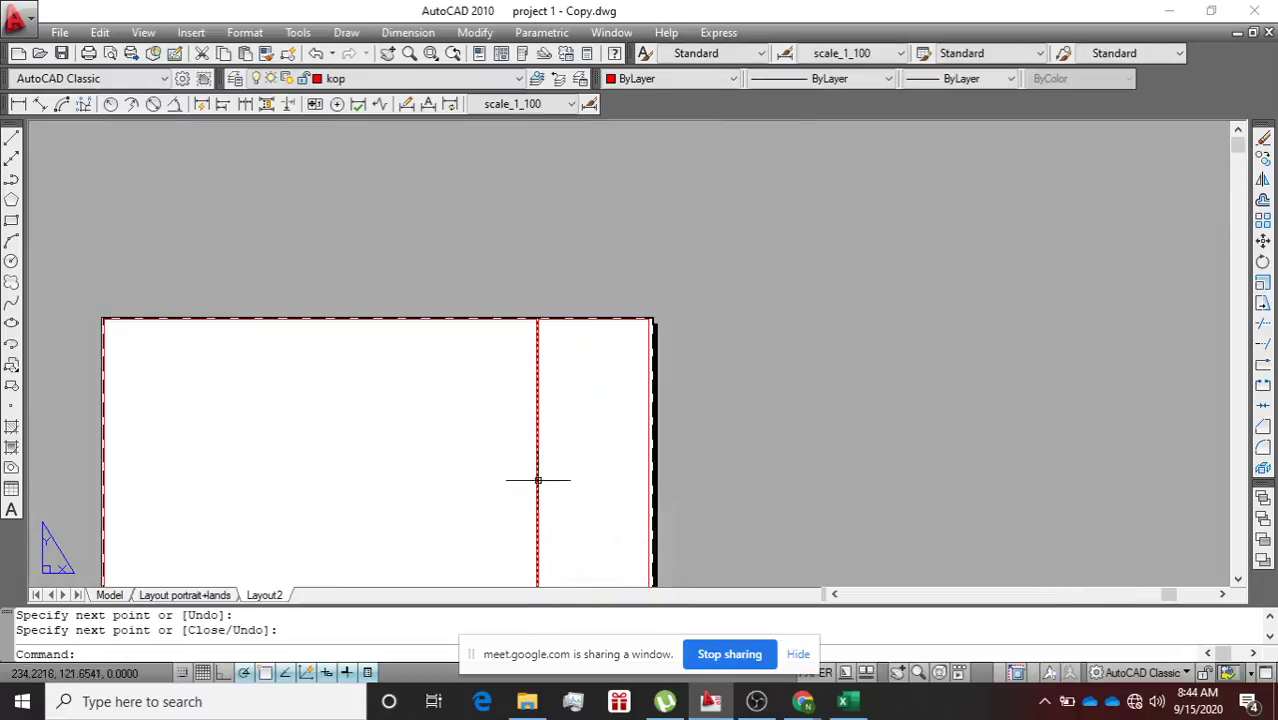
{"action": "scroll", "coordinate": [530, 360], "scroll_direction": "down", "scroll_amount": 5}
{"action": "middle_click_drag", "start_coordinate": [542, 391], "coordinate": [540, 304]}
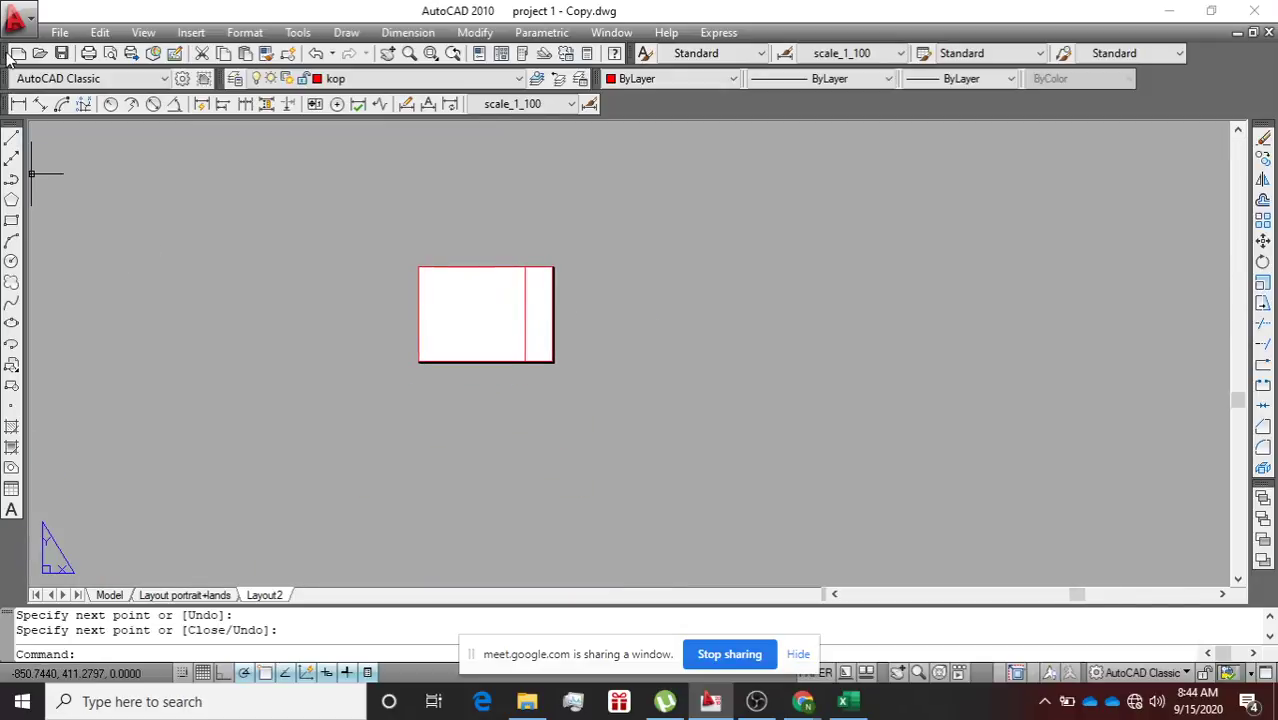
{"action": "left_click", "coordinate": [12, 141]}
{"action": "scroll", "coordinate": [540, 278], "scroll_direction": "up", "scroll_amount": 4}
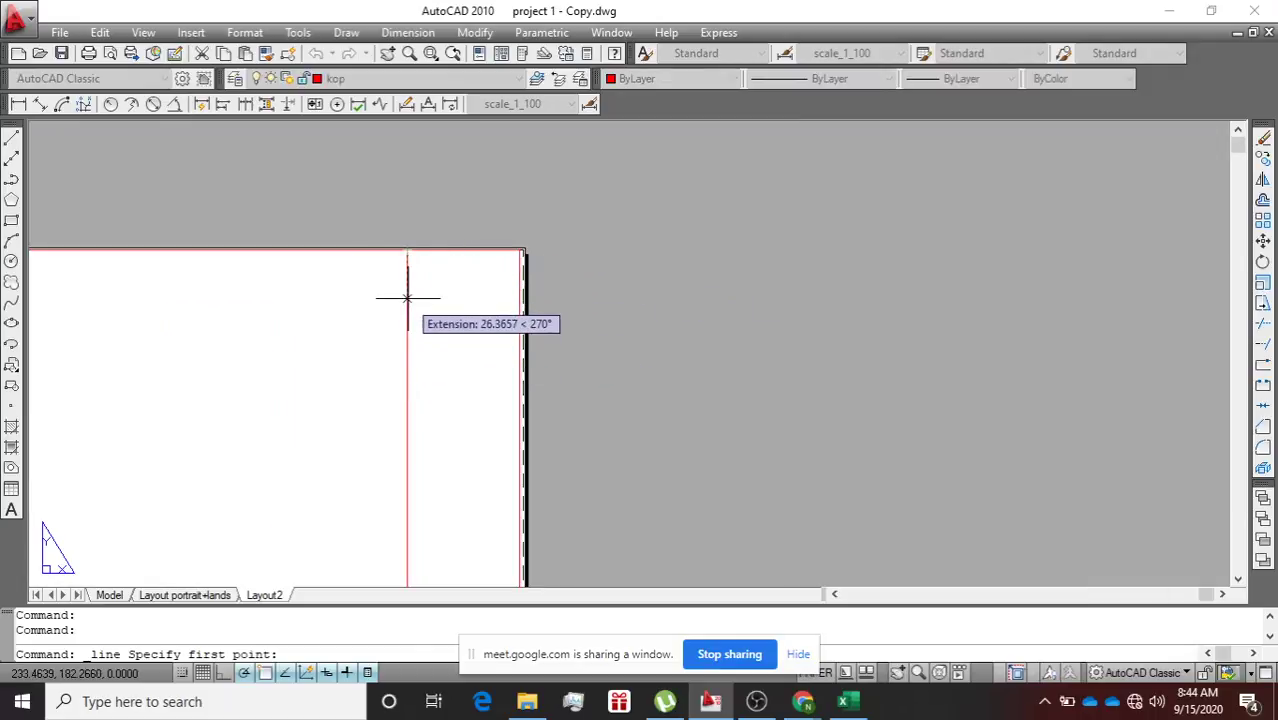
{"action": "left_click", "coordinate": [408, 369]}
{"action": "left_click", "coordinate": [521, 369]}
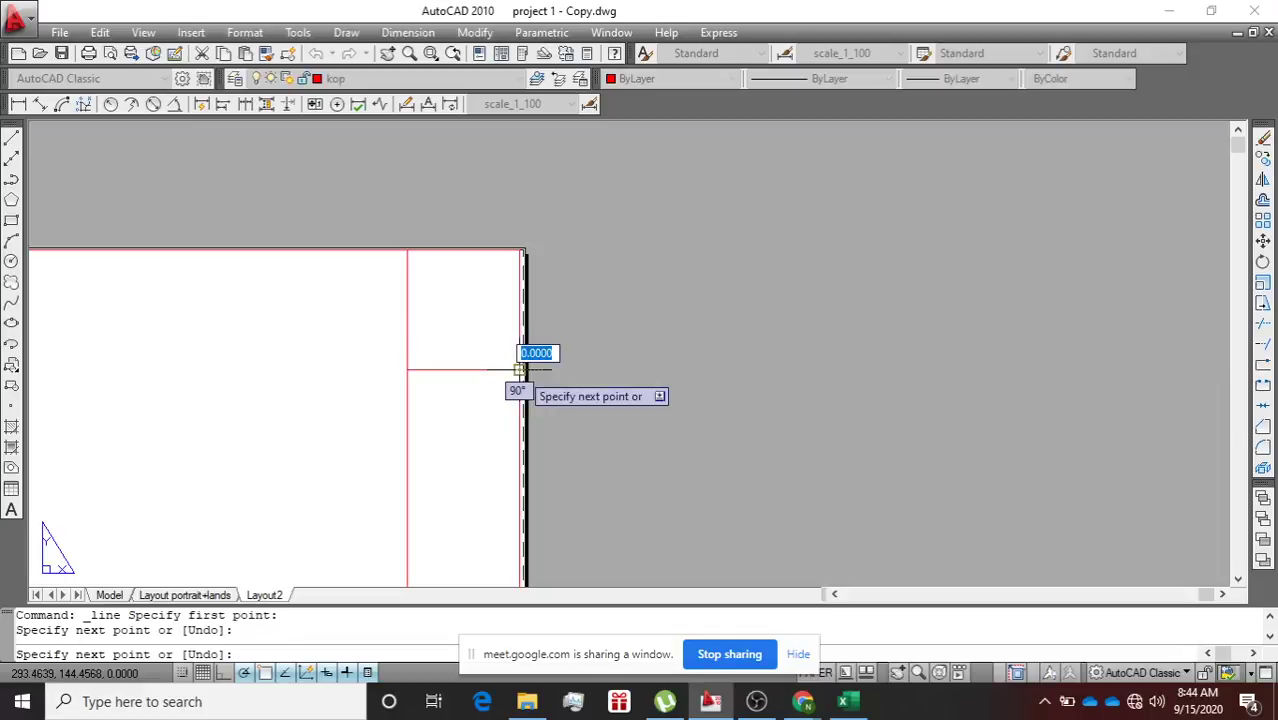
{"action": "key", "text": "Return"}
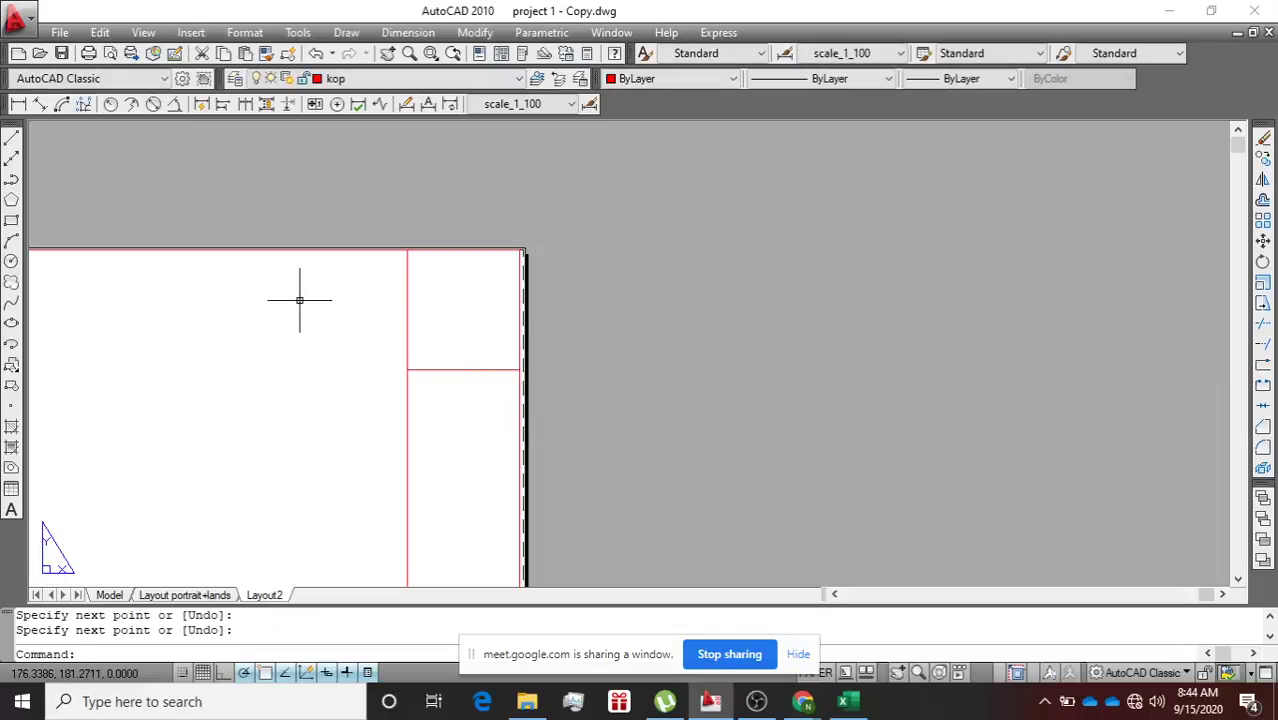
Draw a second horizontal line across the title block column below the first one, dividing the column into three cells.
{"action": "key", "text": "Return"}
{"action": "scroll", "coordinate": [700, 320], "scroll_direction": "down", "scroll_amount": 5}
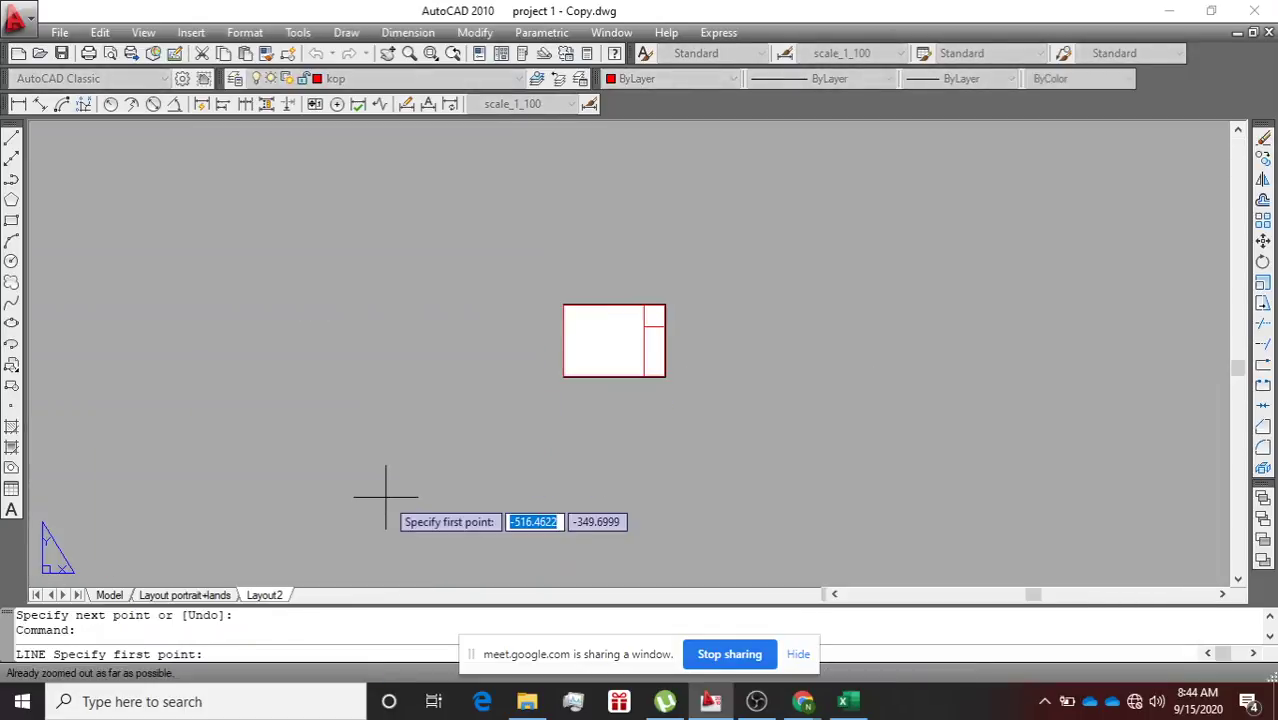
{"action": "scroll", "coordinate": [662, 402], "scroll_direction": "up", "scroll_amount": 3}
{"action": "scroll", "coordinate": [635, 388], "scroll_direction": "up", "scroll_amount": 3}
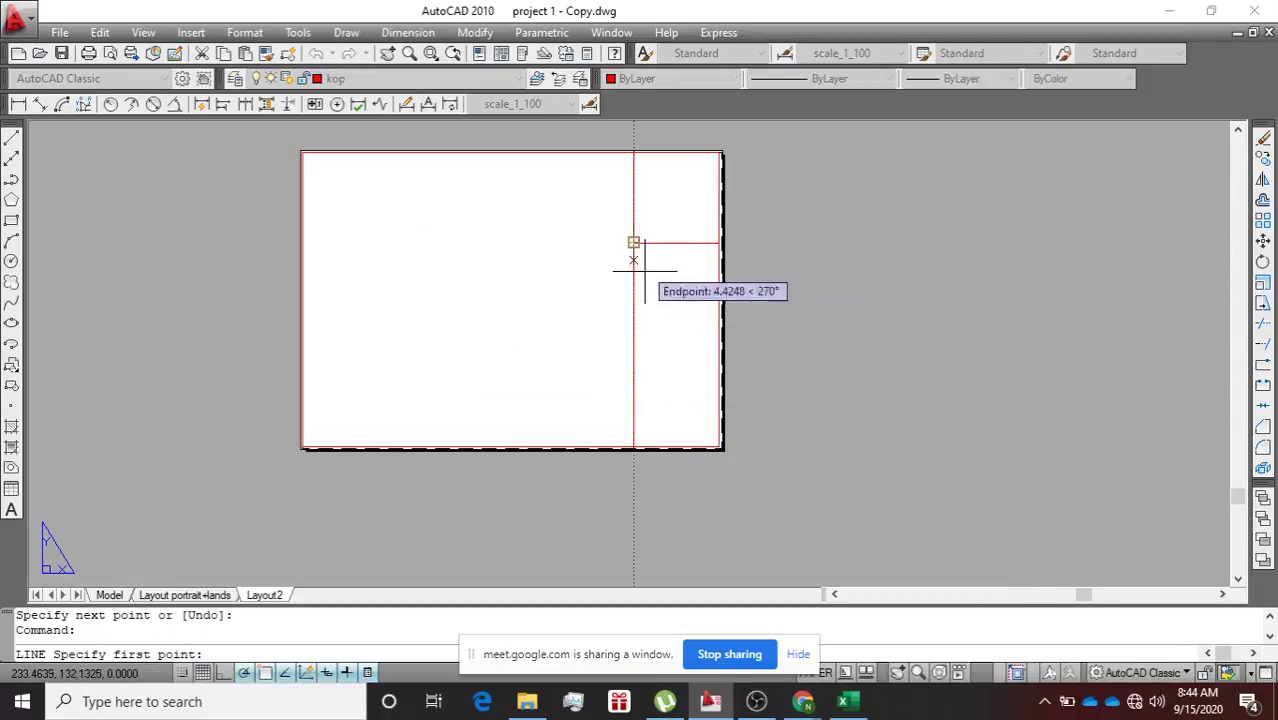
{"action": "left_click", "coordinate": [633, 331]}
{"action": "left_click", "coordinate": [718, 333]}
{"action": "key", "text": "Return"}
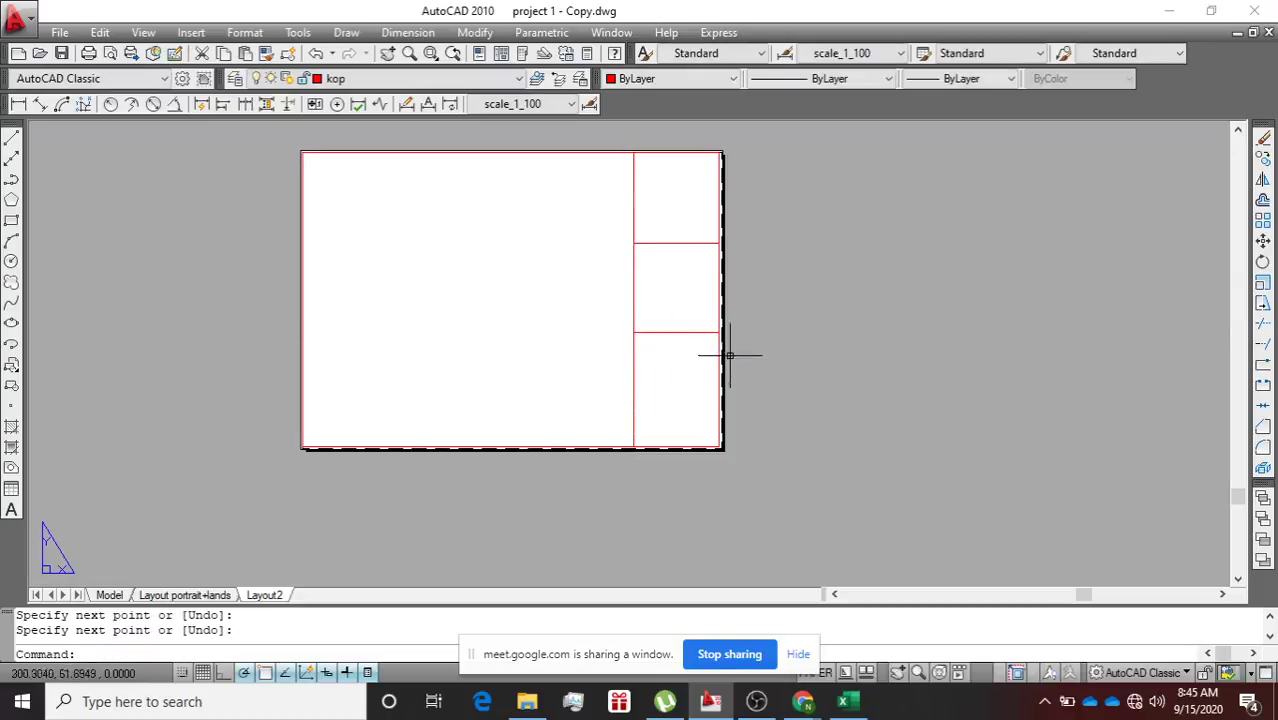
Examine the layout page with its frame and three-cell title block column, both as a whole and close up.
{"action": "scroll", "coordinate": [664, 337], "scroll_direction": "down", "scroll_amount": 2}
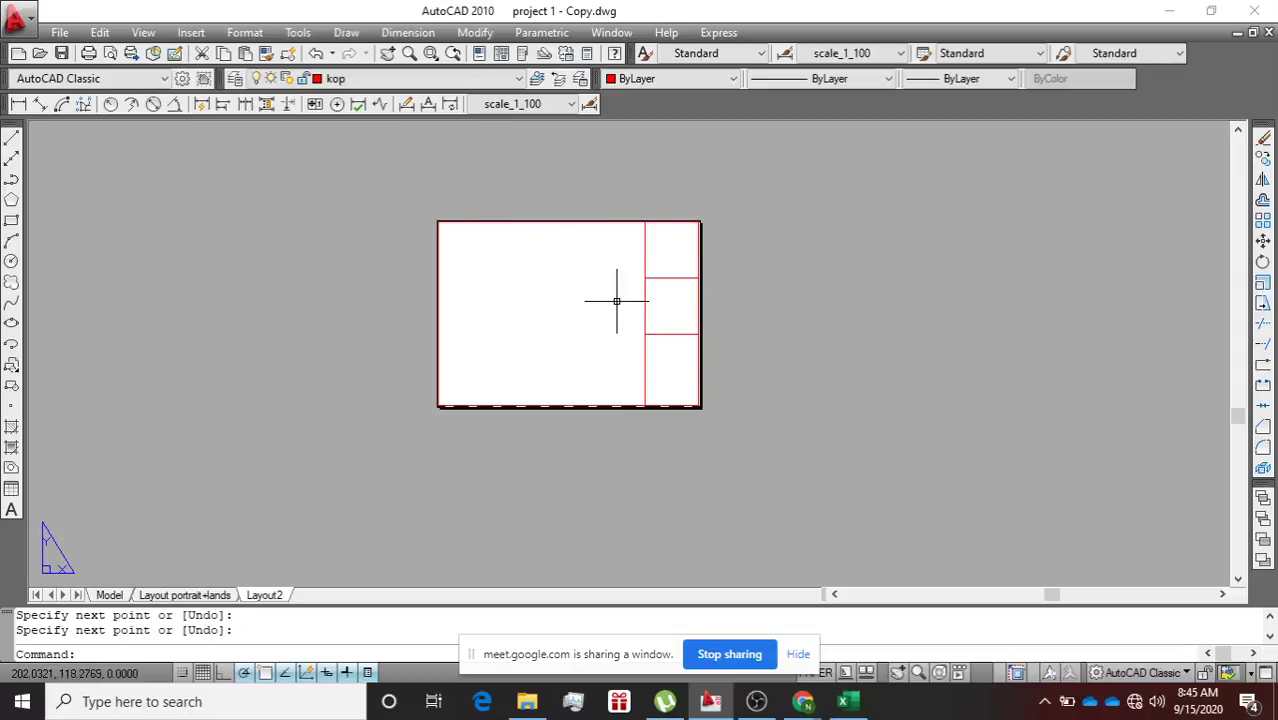
{"action": "scroll", "coordinate": [672, 334], "scroll_direction": "up", "scroll_amount": 5}
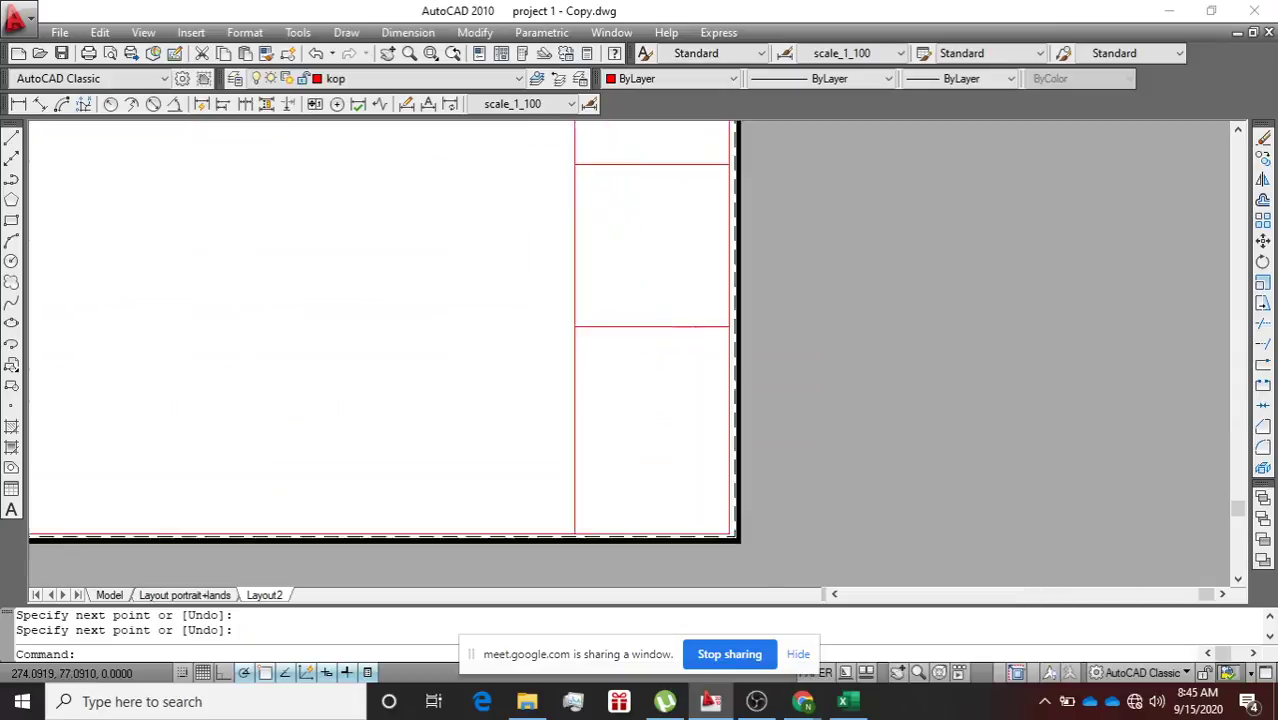
{"action": "scroll", "coordinate": [685, 337], "scroll_direction": "down", "scroll_amount": 5}
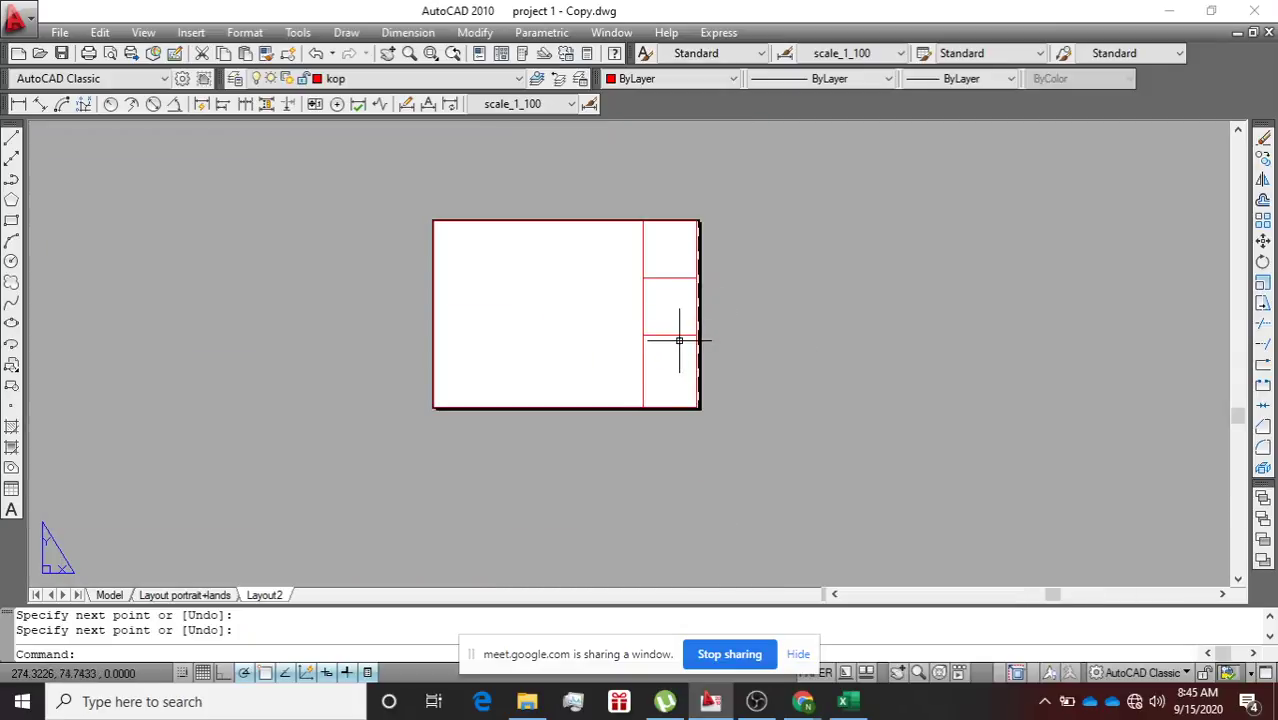
{"action": "scroll", "coordinate": [681, 340], "scroll_direction": "up", "scroll_amount": 3}
{"action": "scroll", "coordinate": [690, 335], "scroll_direction": "down", "scroll_amount": 4}
{"action": "scroll", "coordinate": [740, 320], "scroll_direction": "up", "scroll_amount": 4}
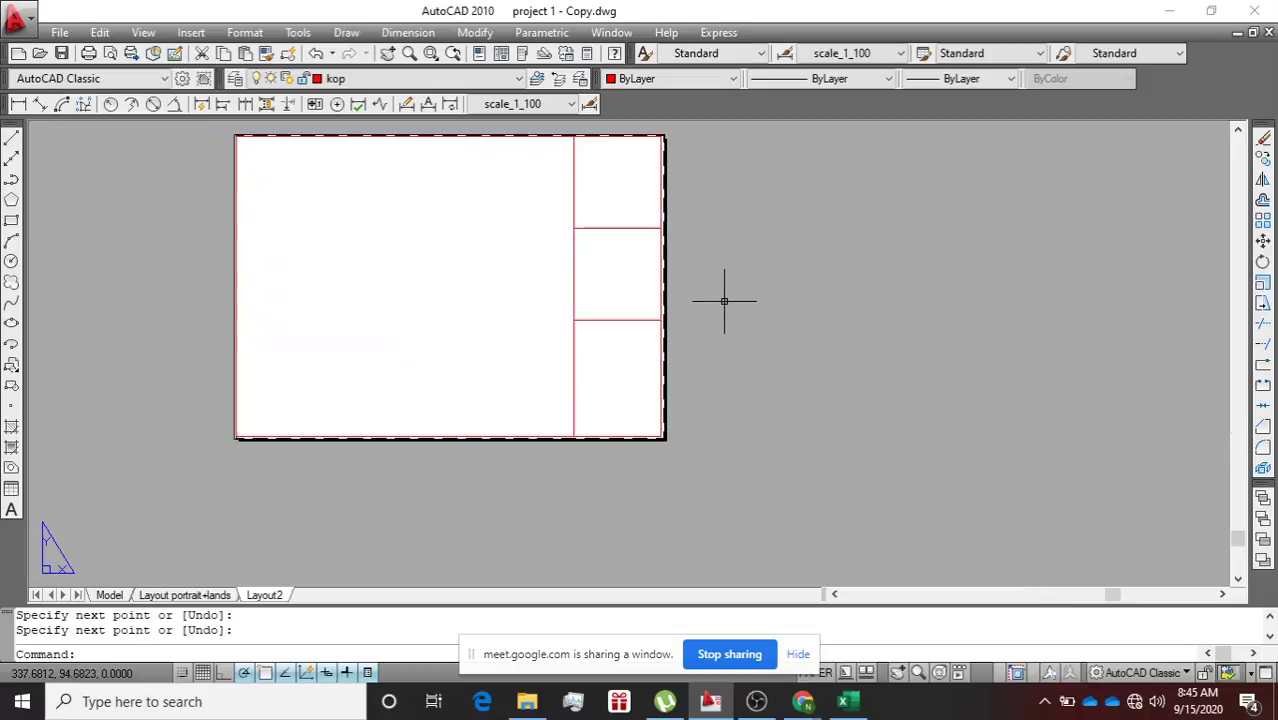
{"action": "scroll", "coordinate": [727, 294], "scroll_direction": "down", "scroll_amount": 4}
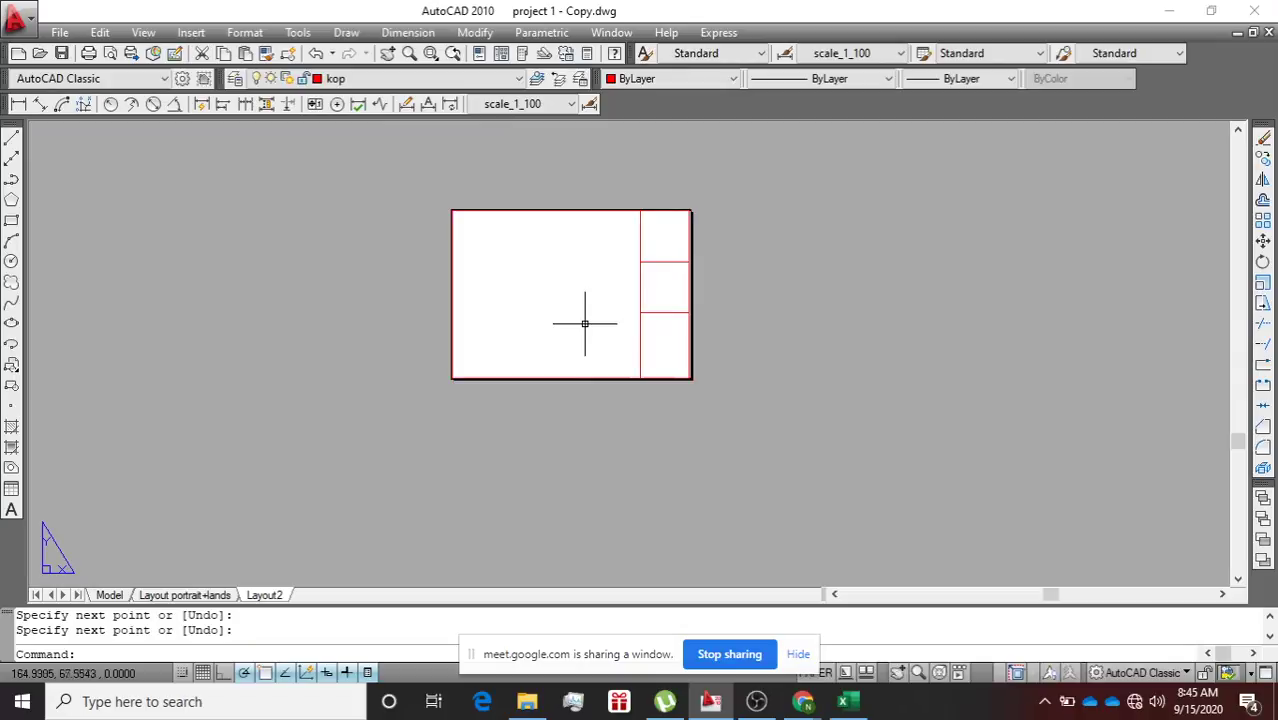
{"action": "scroll", "coordinate": [590, 333], "scroll_direction": "up", "scroll_amount": 5}
{"action": "scroll", "coordinate": [590, 333], "scroll_direction": "down", "scroll_amount": 4}
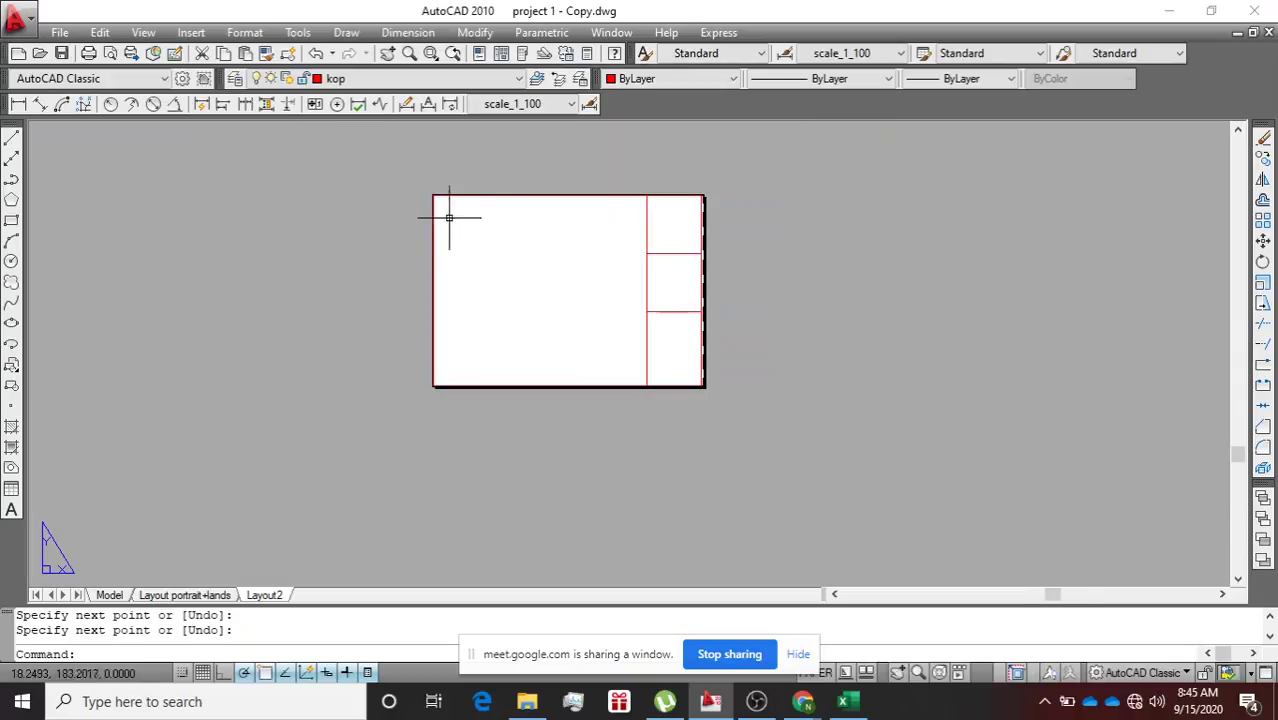
Select the frame with all title block lines, check the Google Meet window, and start a block definition named "percobaan A4 full bleed lanscape".
{"action": "left_click", "coordinate": [412, 180]}
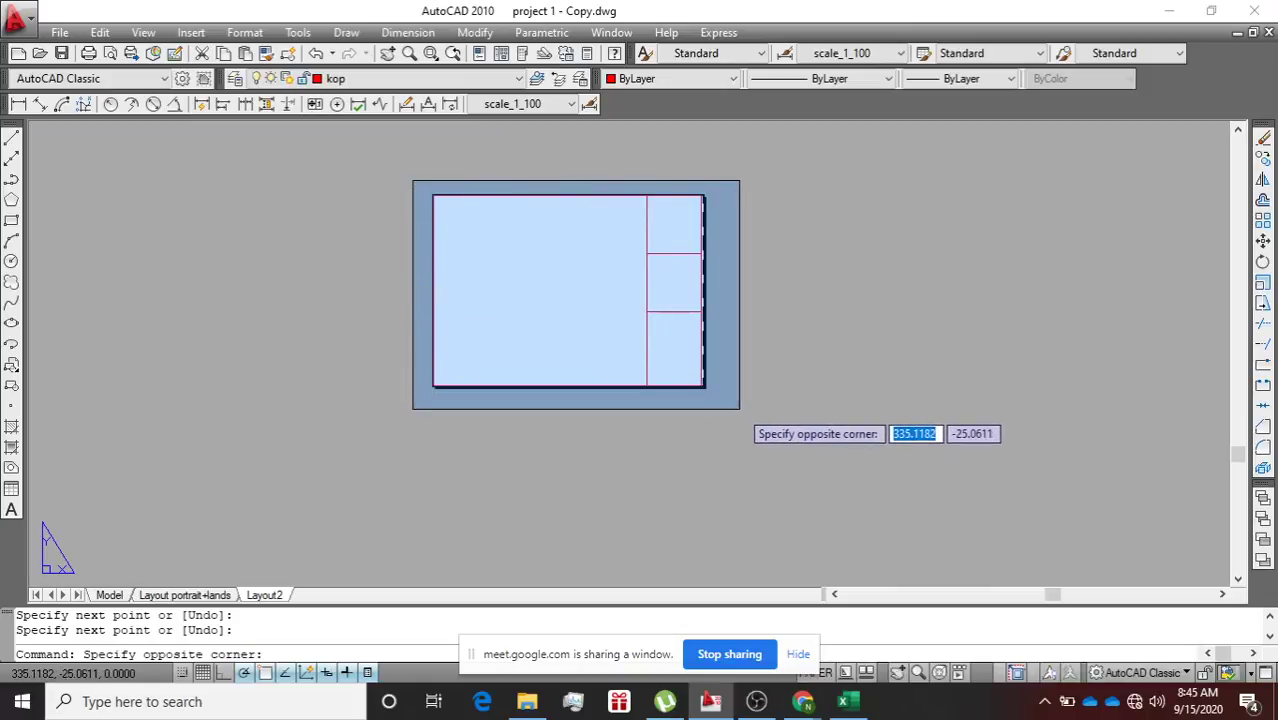
{"action": "left_click", "coordinate": [740, 409]}
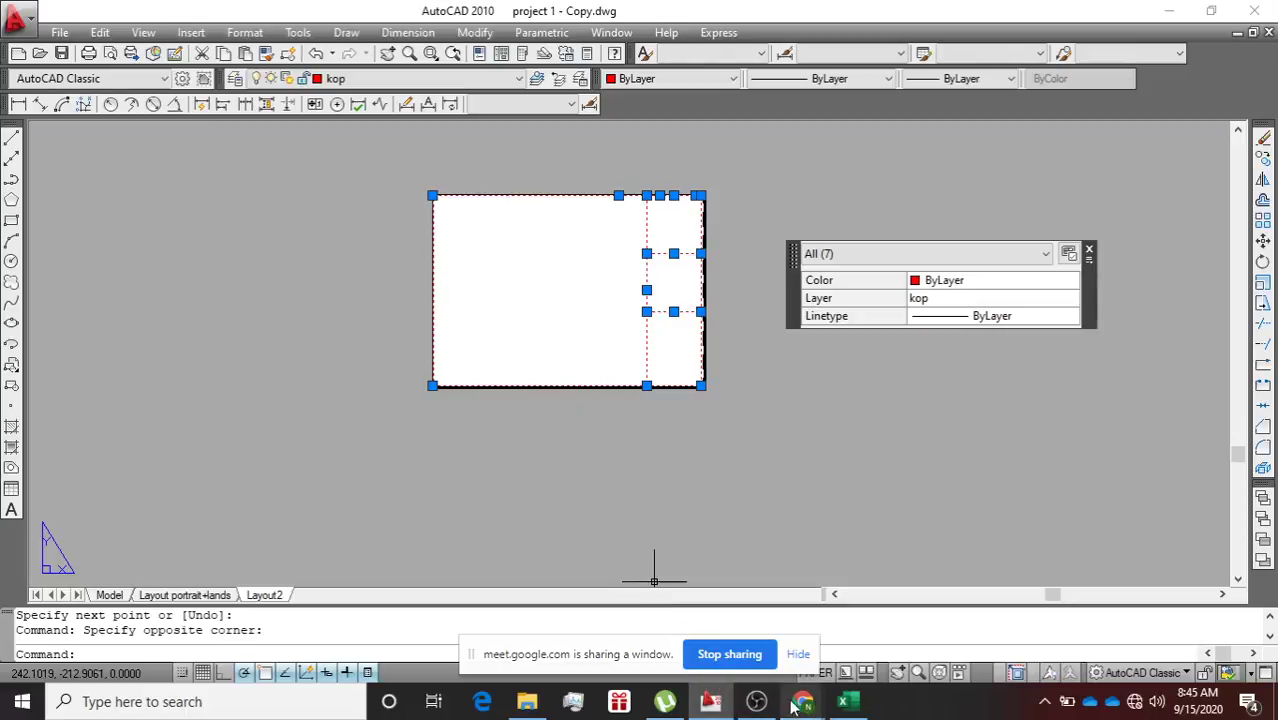
{"action": "mouse_move", "coordinate": [803, 702]}
{"action": "left_click", "coordinate": [757, 654]}
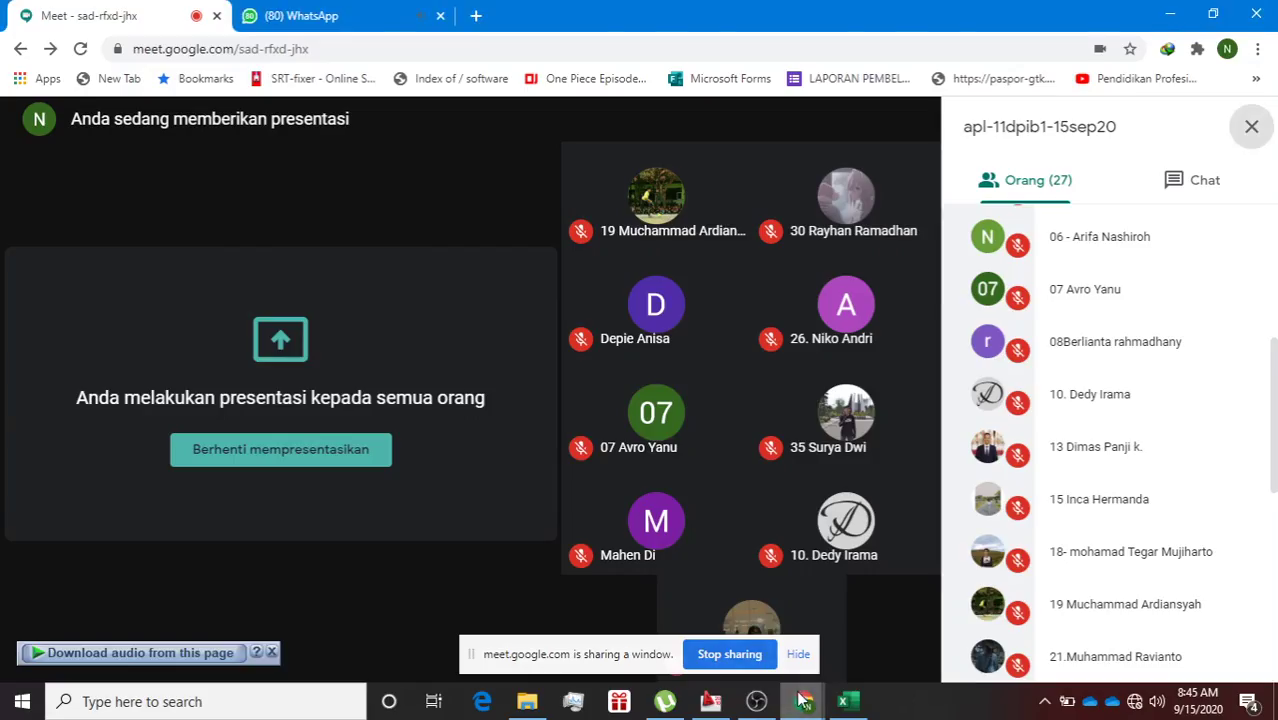
{"action": "left_click", "coordinate": [716, 708]}
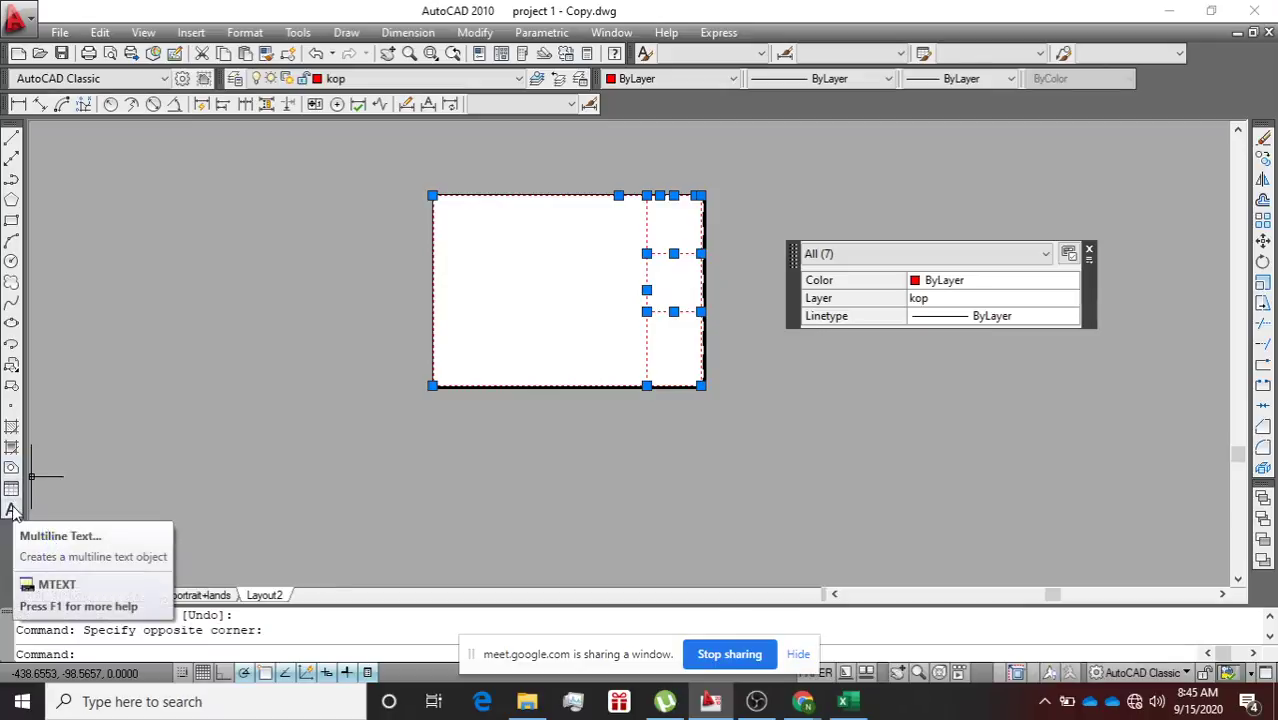
{"action": "left_click", "coordinate": [11, 391]}
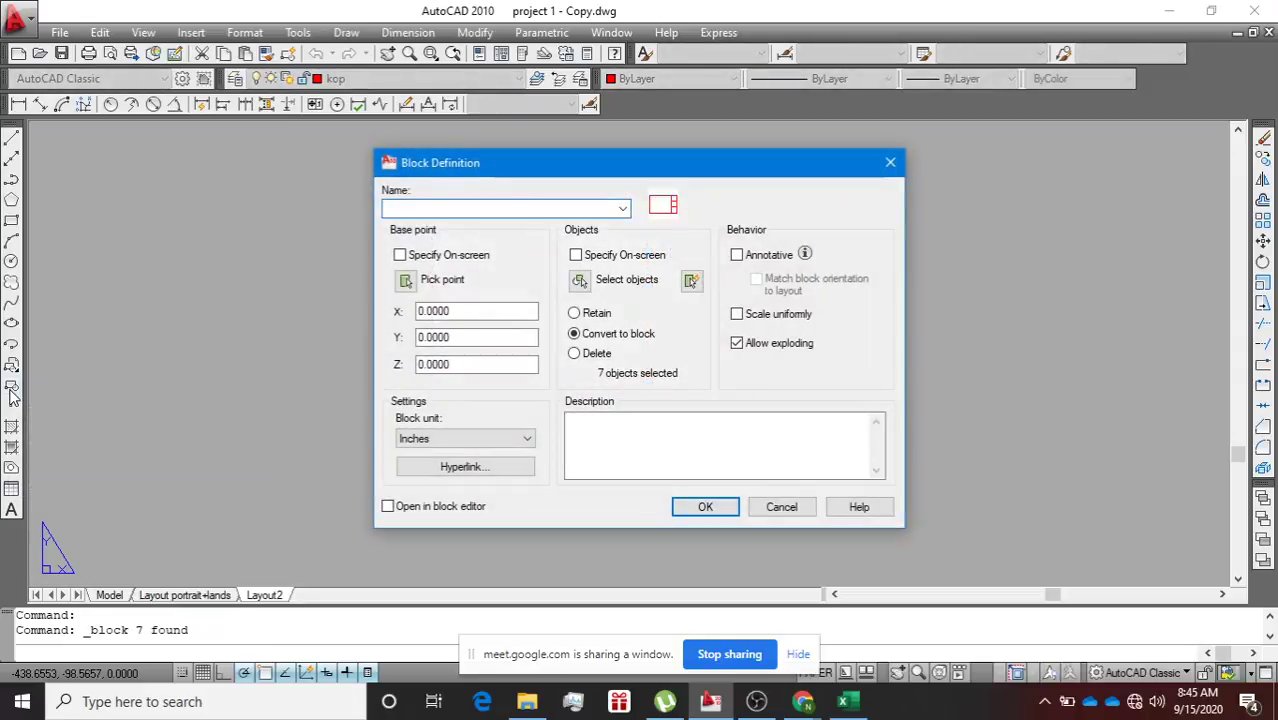
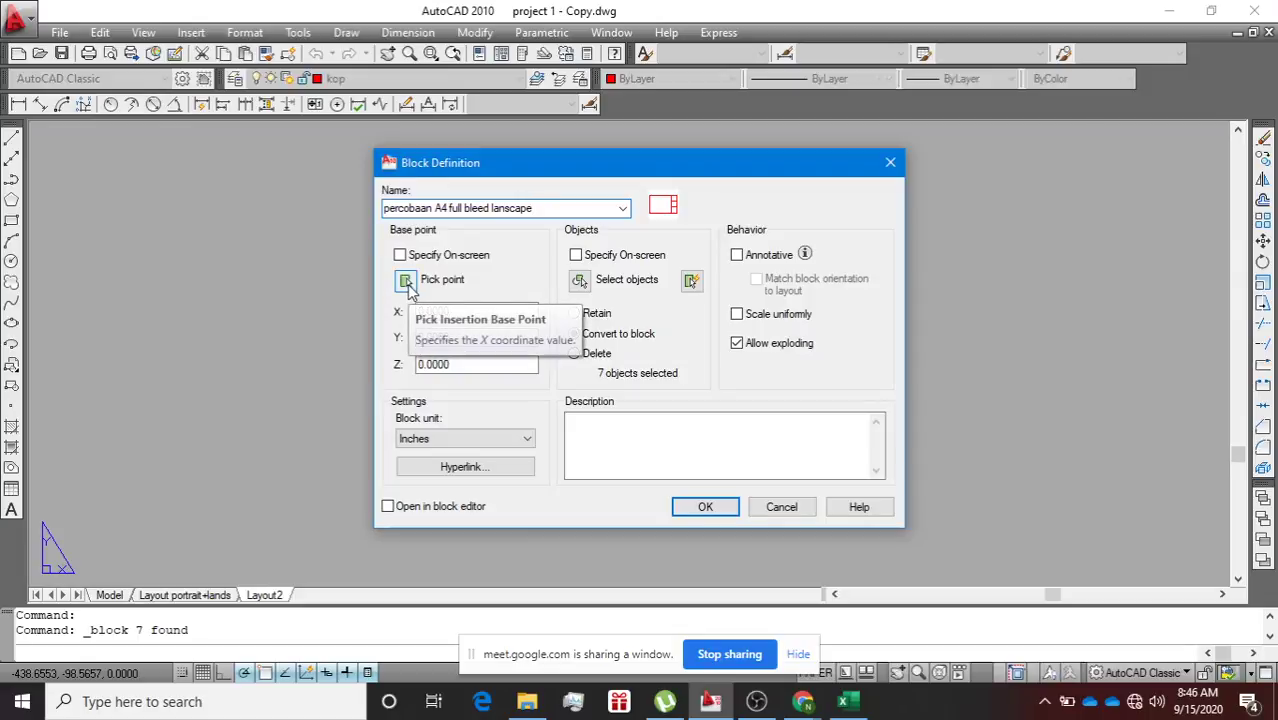
Set the block's insertion base point at the lower-left corner of the red frame.
{"action": "left_click", "coordinate": [406, 281]}
{"action": "scroll", "coordinate": [445, 380], "scroll_direction": "up", "scroll_amount": 5}
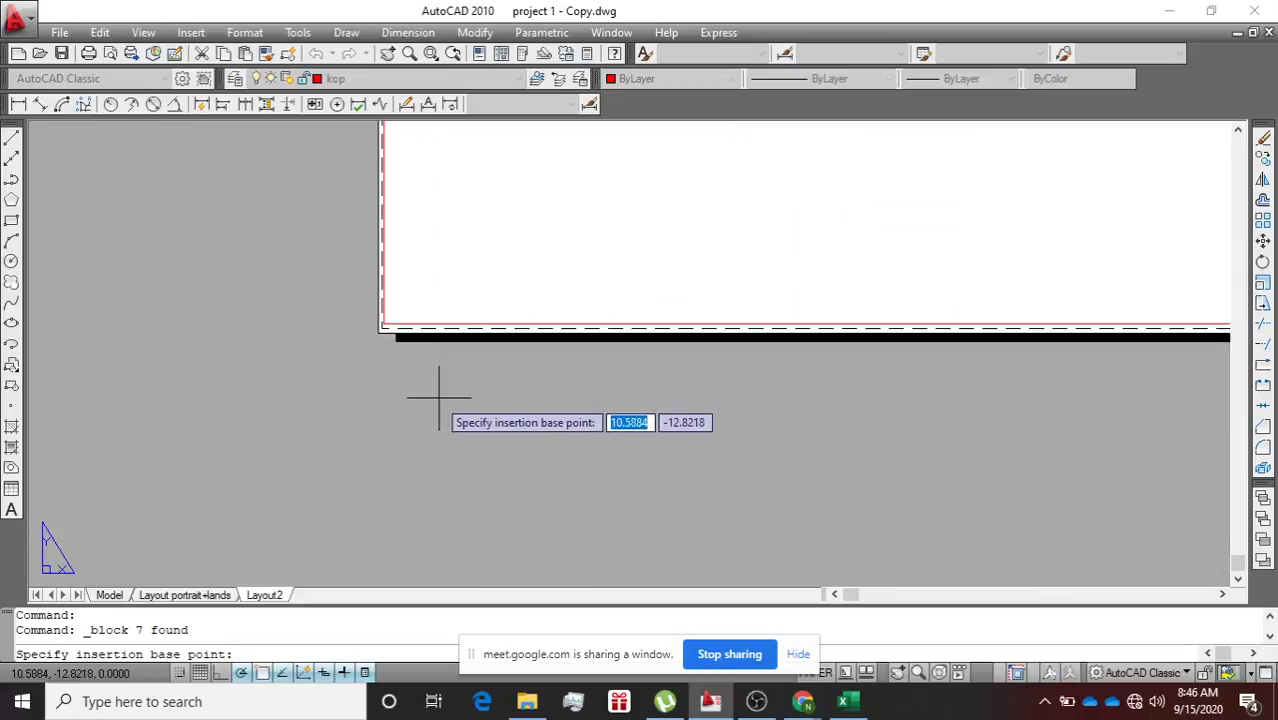
{"action": "scroll", "coordinate": [384, 329], "scroll_direction": "up", "scroll_amount": 5}
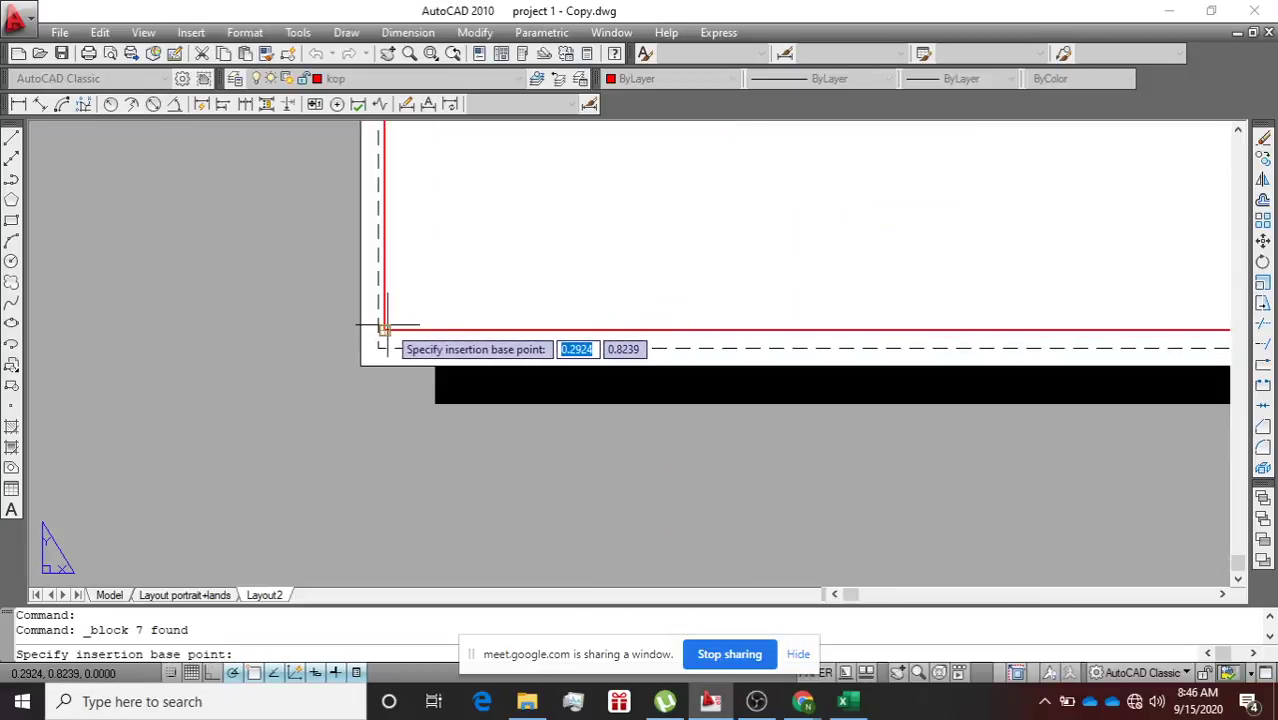
{"action": "left_click", "coordinate": [381, 327]}
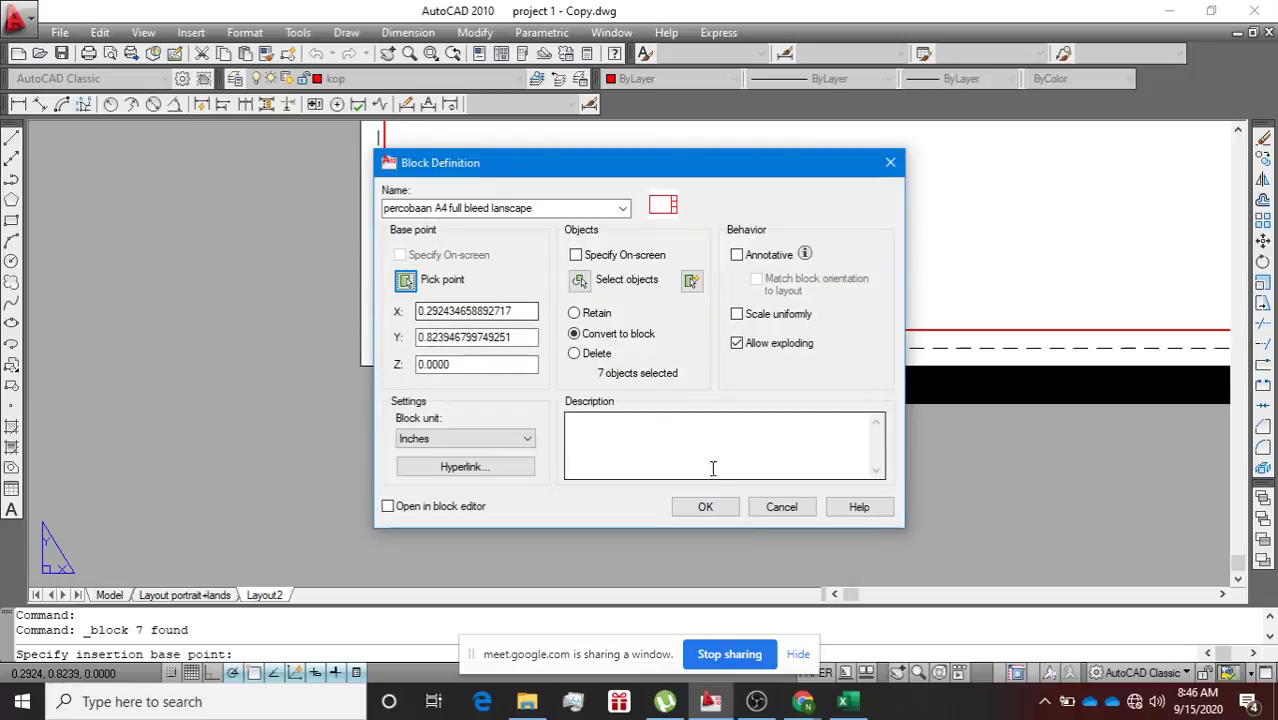
Complete the block definition and check that the frame with its title block column highlights as a single object.
{"action": "left_click", "coordinate": [705, 507]}
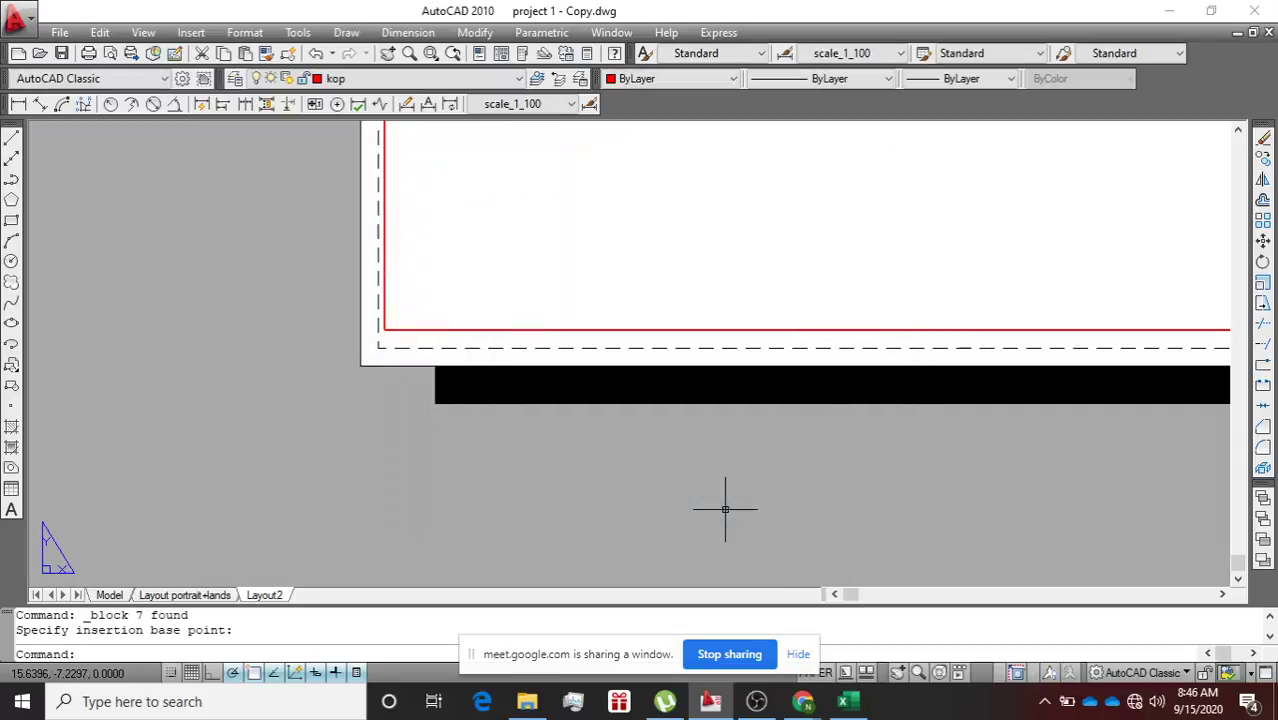
{"action": "scroll", "coordinate": [725, 508], "scroll_direction": "down", "scroll_amount": 4}
{"action": "middle_click_drag", "start_coordinate": [676, 356], "coordinate": [342, 456]}
{"action": "left_click", "coordinate": [321, 490]}
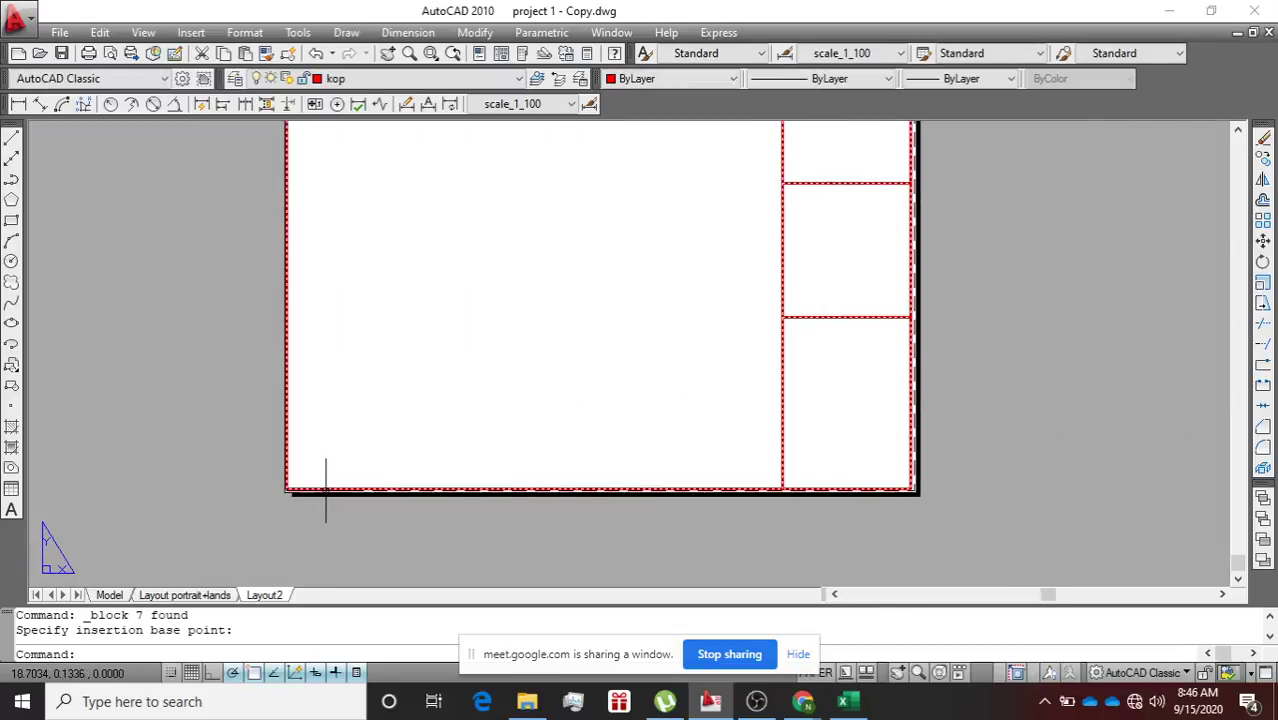
{"action": "key", "text": "Escape"}
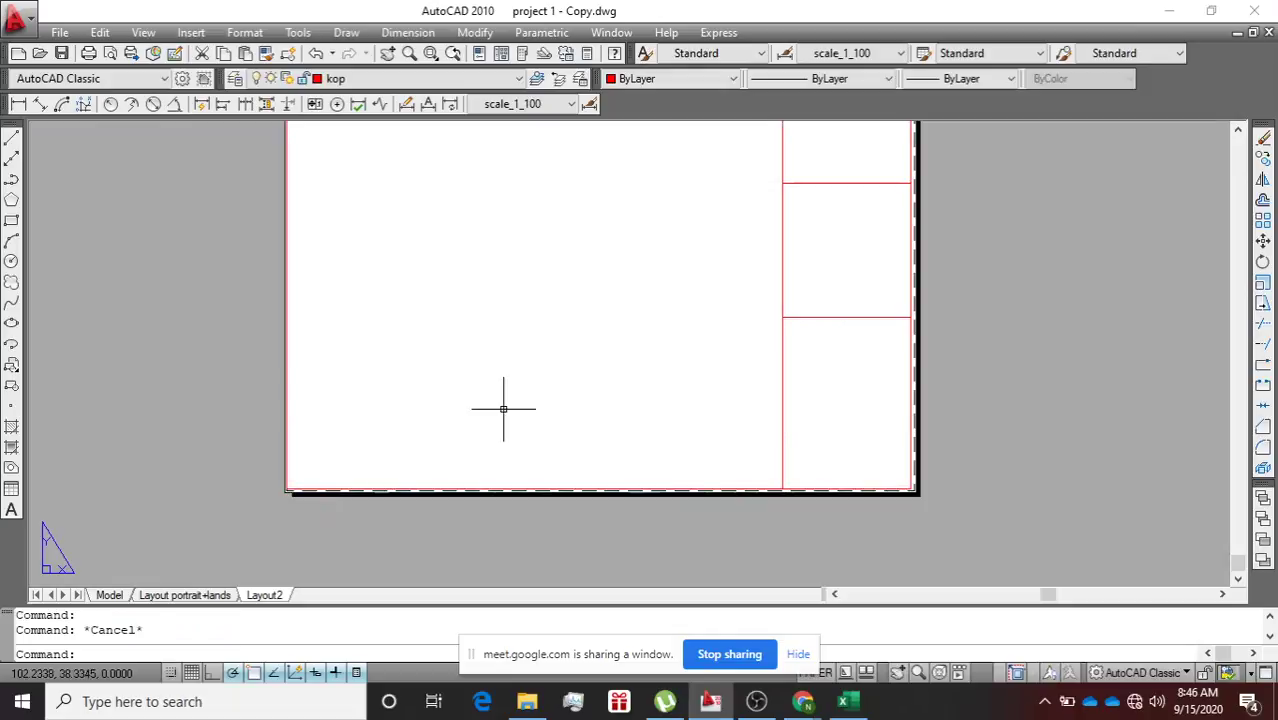
{"action": "scroll", "coordinate": [600, 385], "scroll_direction": "down", "scroll_amount": 4}
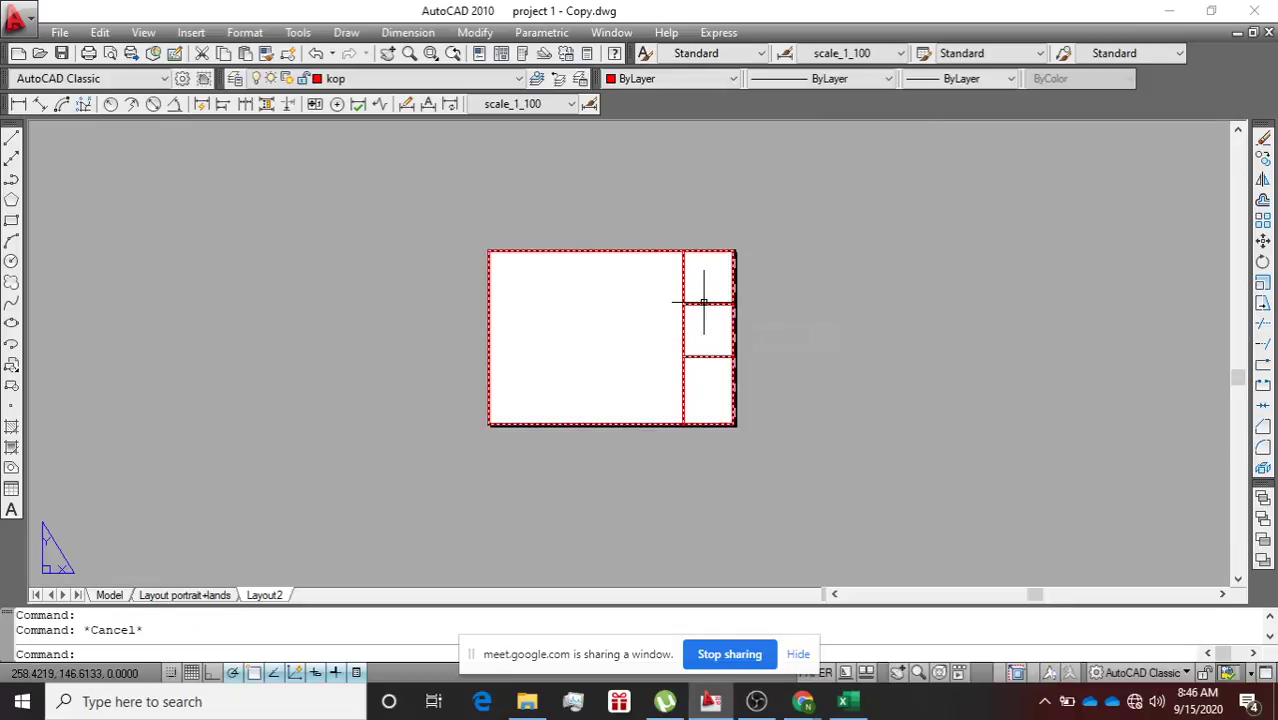
{"action": "scroll", "coordinate": [704, 300], "scroll_direction": "up", "scroll_amount": 3}
{"action": "scroll", "coordinate": [704, 298], "scroll_direction": "down", "scroll_amount": 6}
{"action": "scroll", "coordinate": [702, 298], "scroll_direction": "up", "scroll_amount": 6}
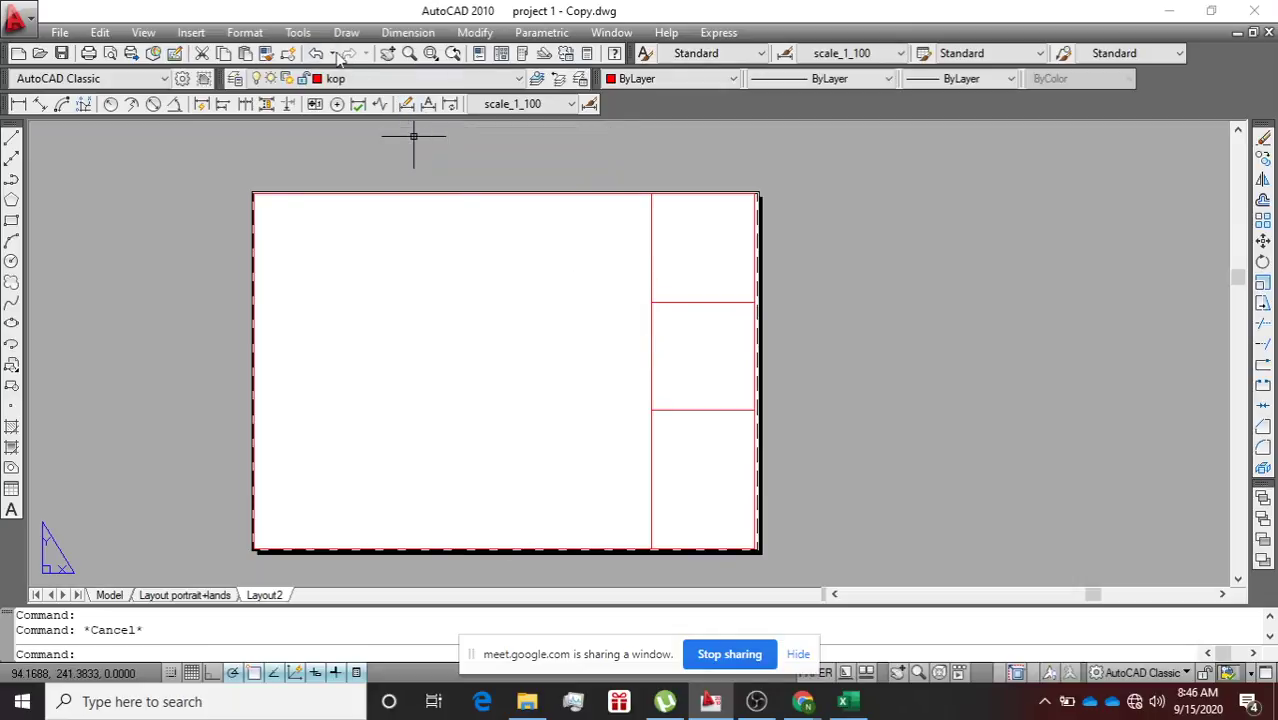
Show the Tool Palettes window.
{"action": "left_click", "coordinate": [299, 33]}
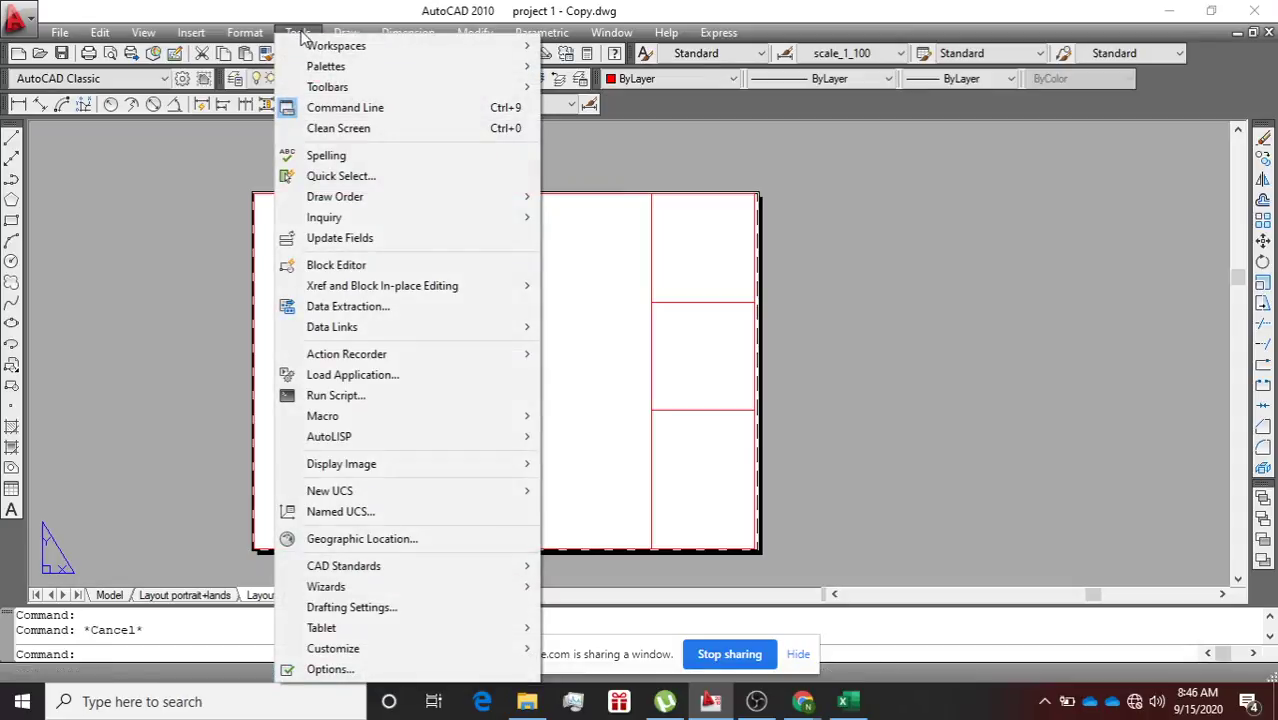
{"action": "mouse_move", "coordinate": [328, 72]}
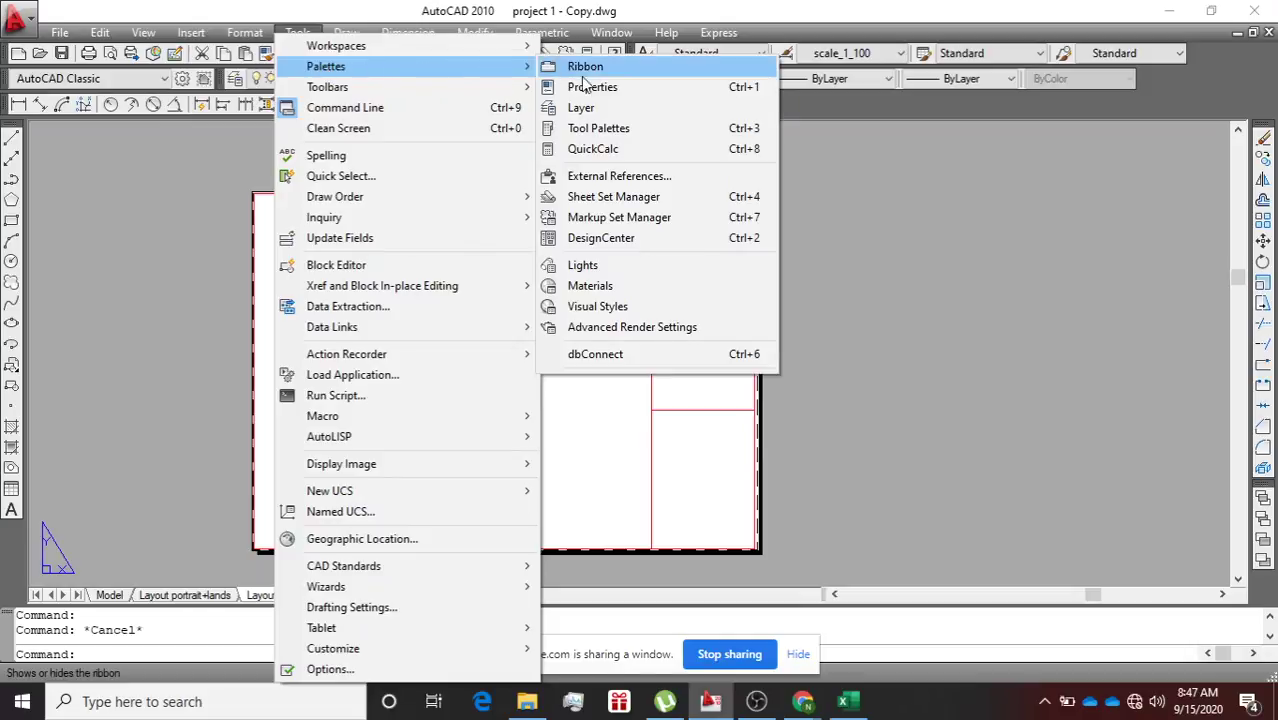
{"action": "left_click", "coordinate": [630, 137]}
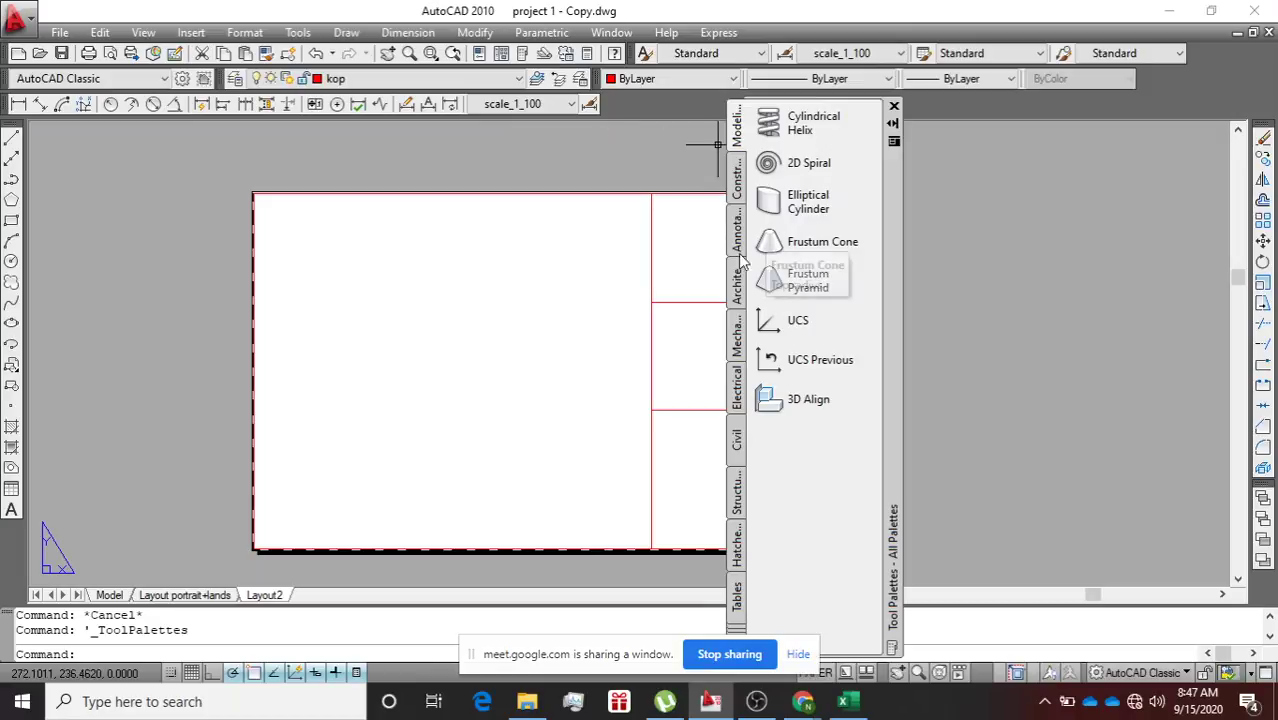
Look through the Architectural, Mechanical, Hatches and Fills, Structural and Tables palettes to see what kinds of ready-made tools they hold.
{"action": "left_click", "coordinate": [736, 292]}
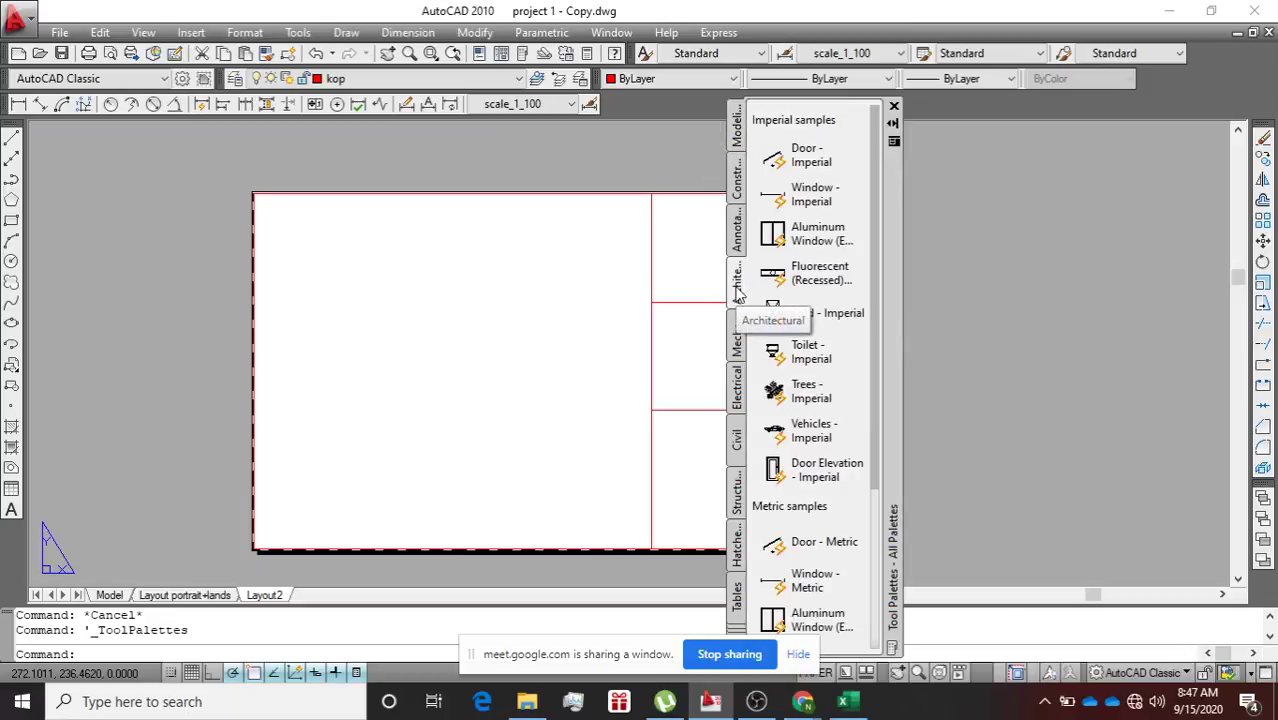
{"action": "left_click", "coordinate": [736, 325]}
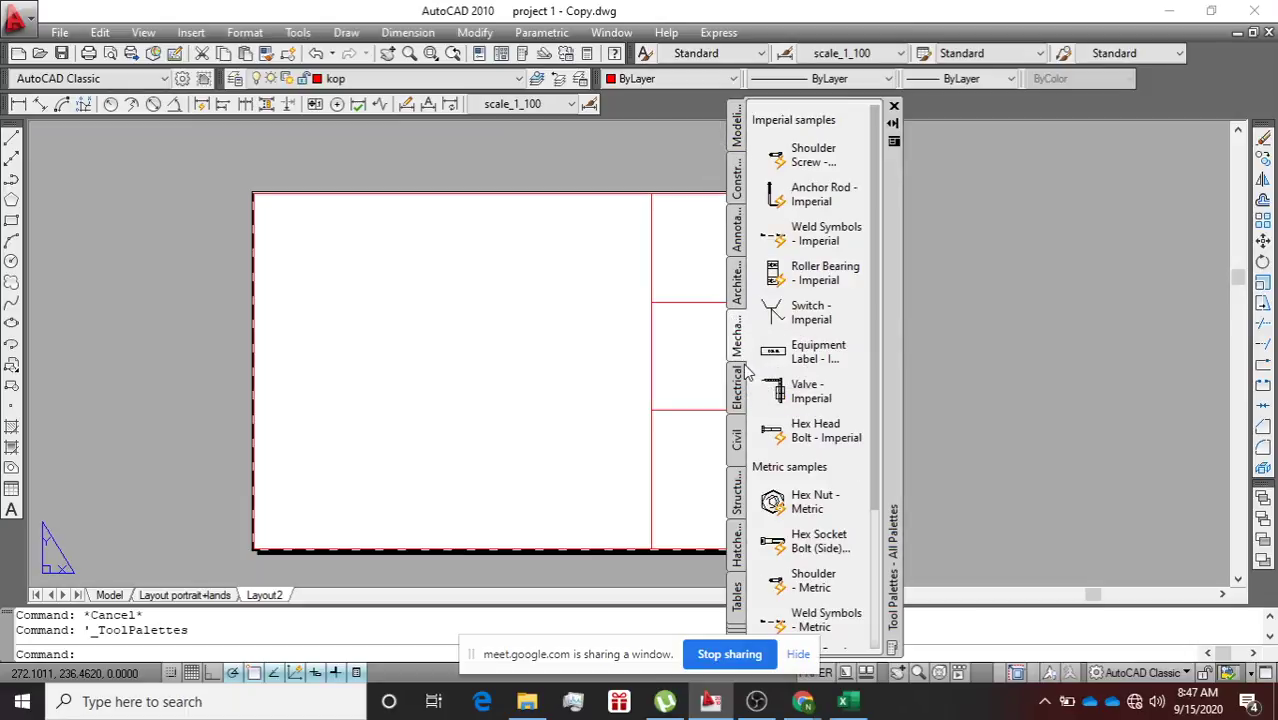
{"action": "scroll", "coordinate": [790, 440], "scroll_direction": "down", "scroll_amount": 5}
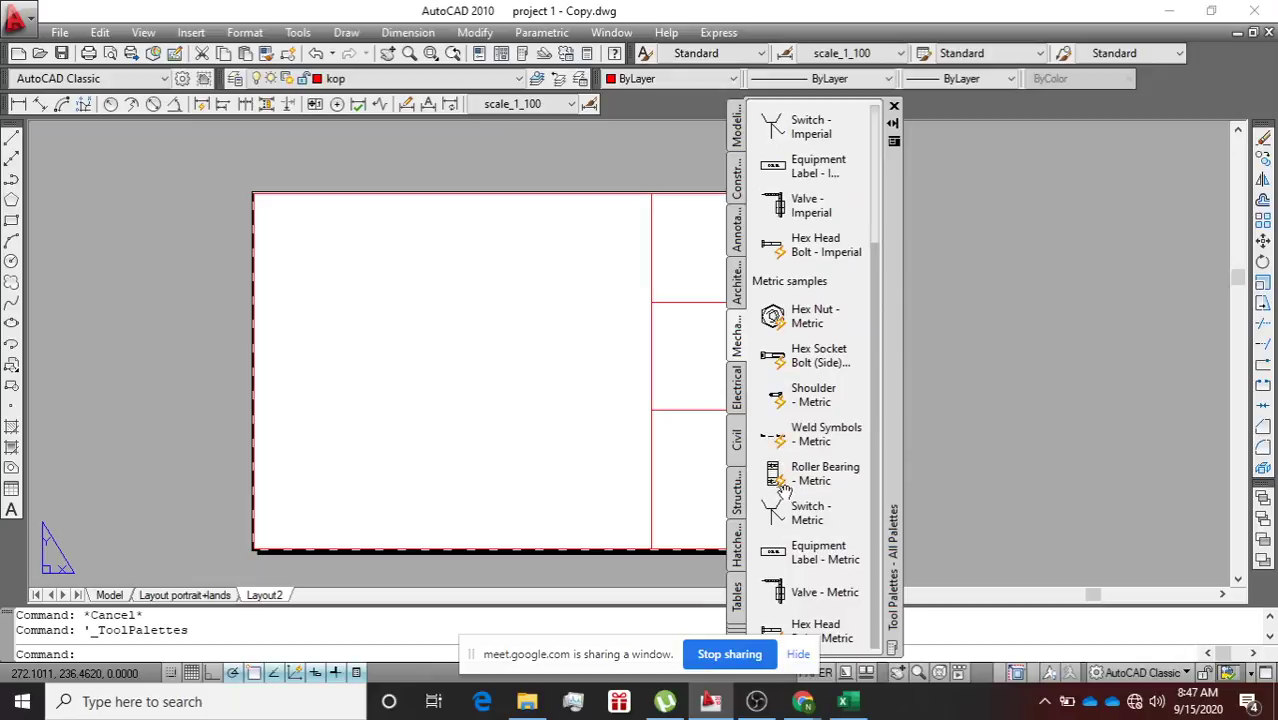
{"action": "left_click", "coordinate": [738, 548]}
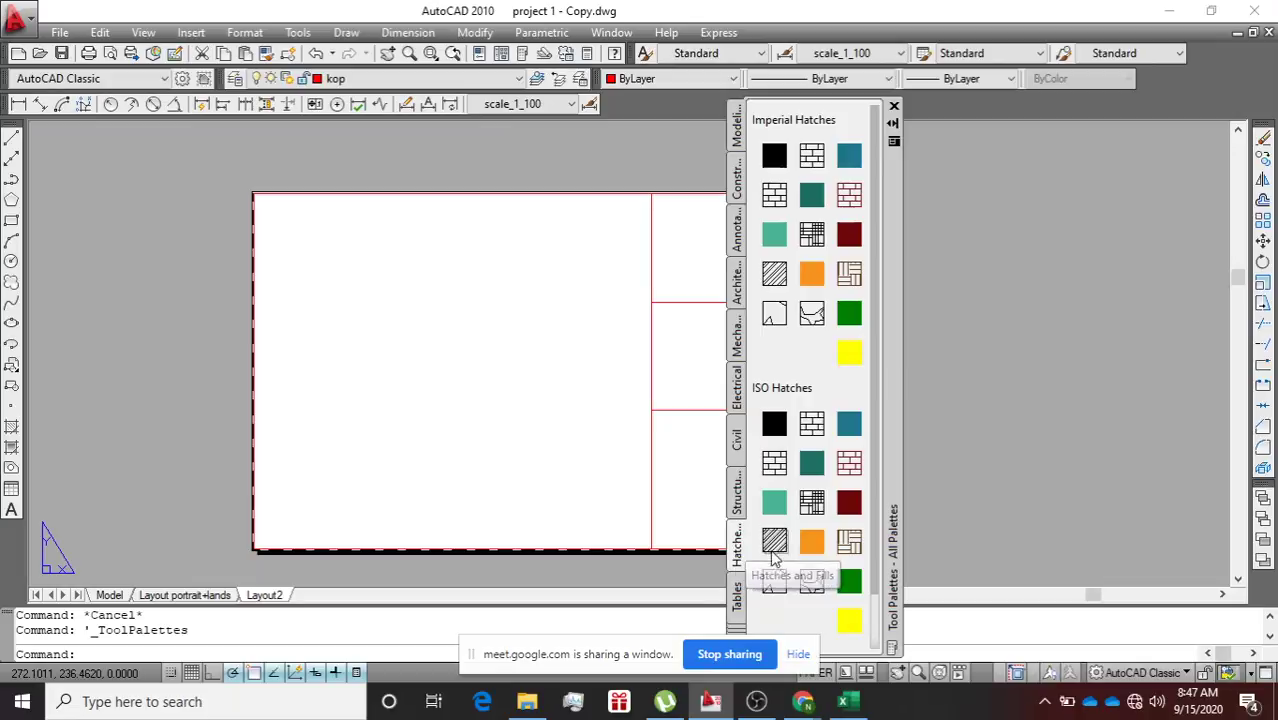
{"action": "left_click", "coordinate": [740, 505]}
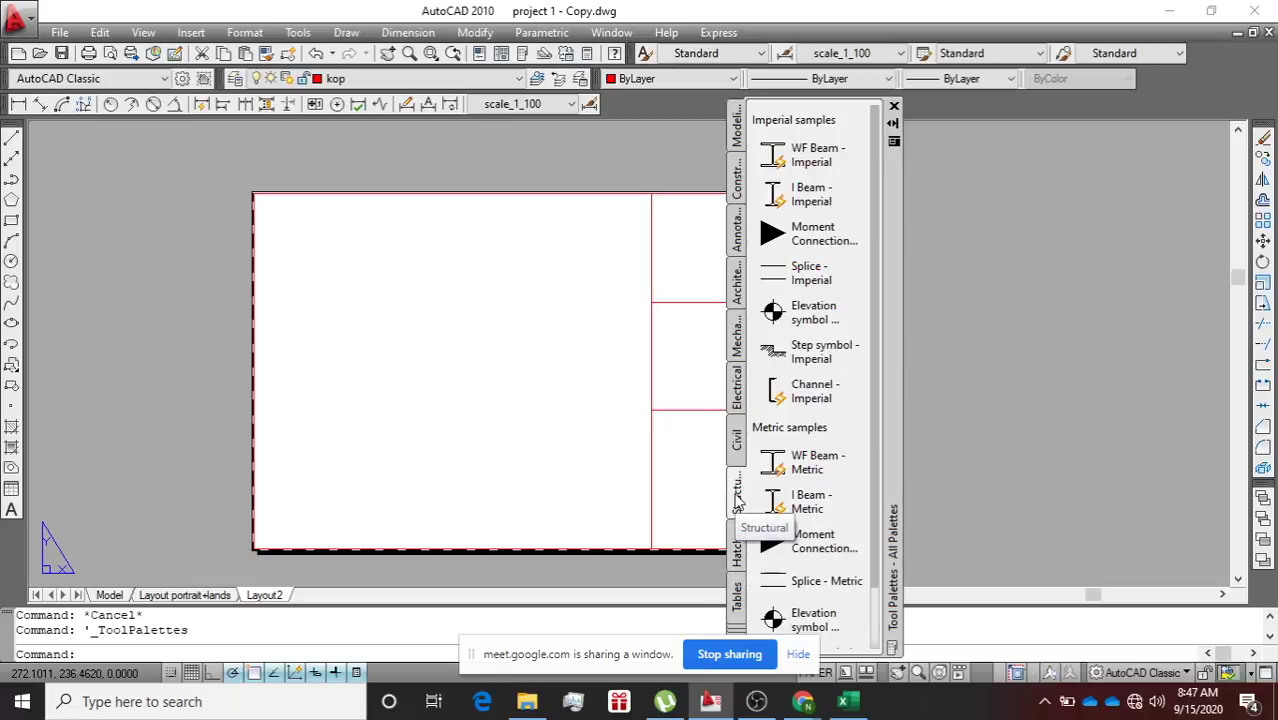
{"action": "scroll", "coordinate": [783, 450], "scroll_direction": "down", "scroll_amount": 3}
{"action": "left_click", "coordinate": [737, 596]}
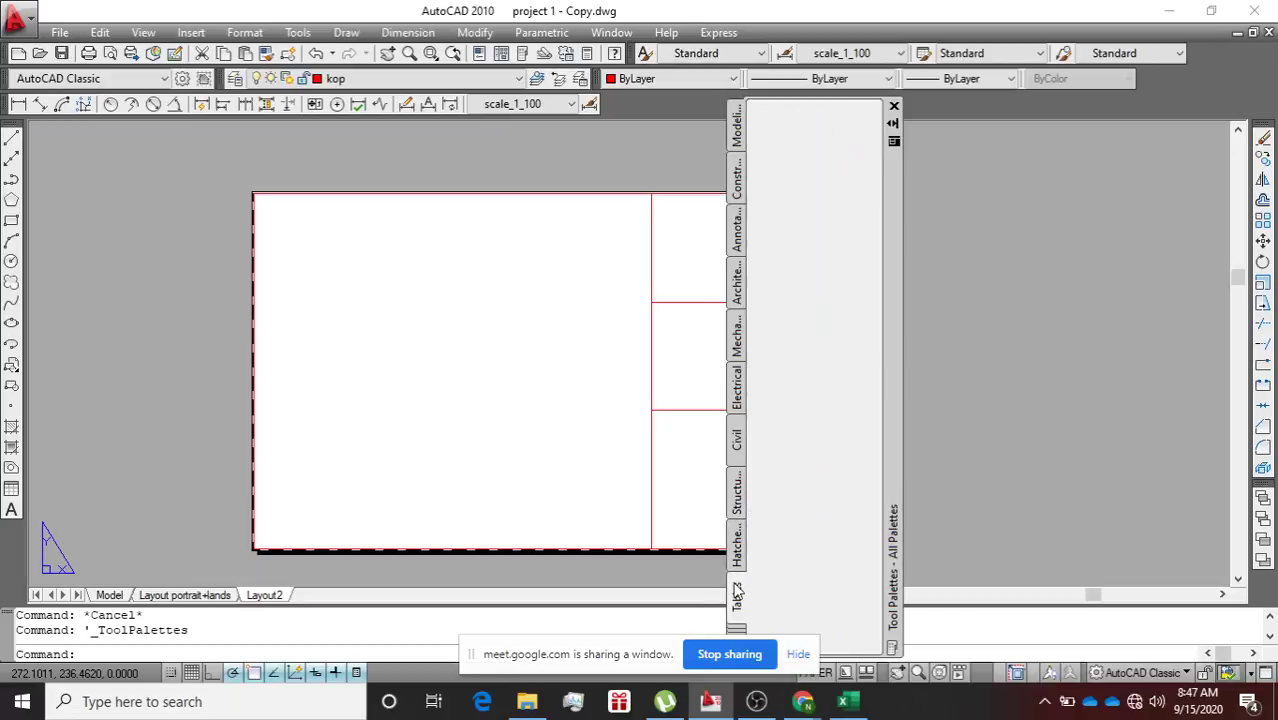
{"action": "left_click", "coordinate": [740, 555]}
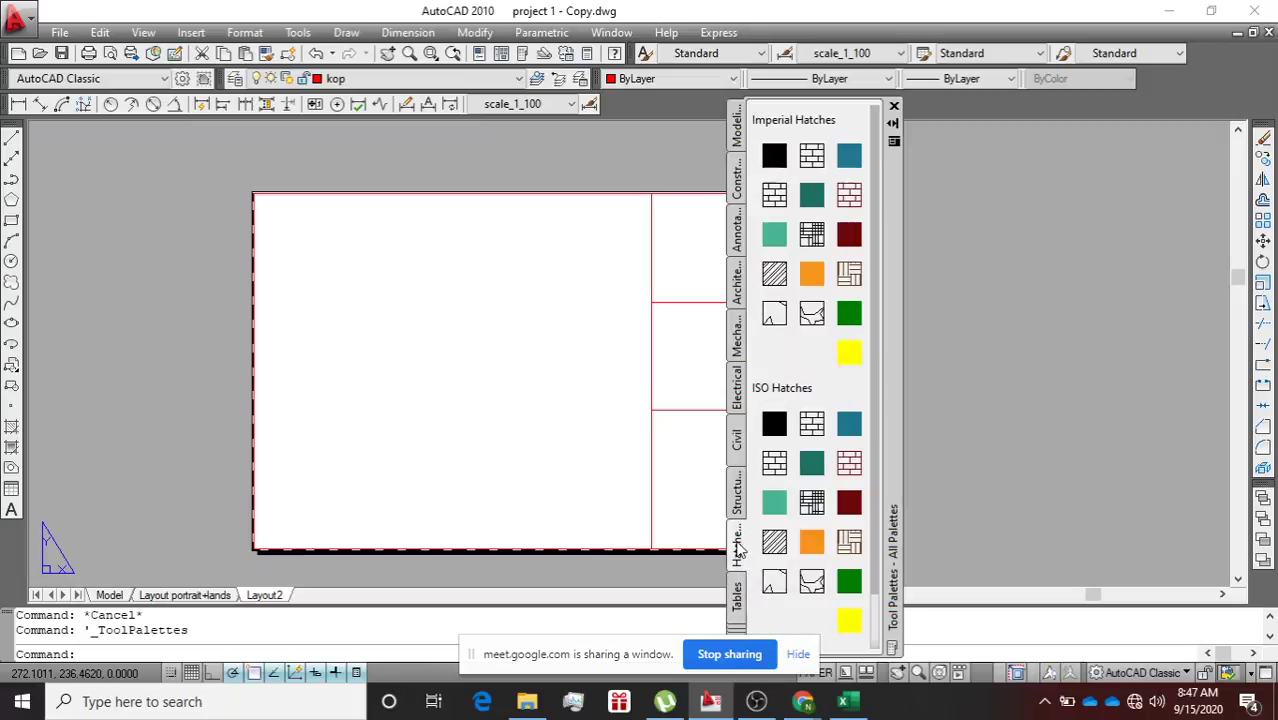
{"action": "left_click", "coordinate": [735, 600]}
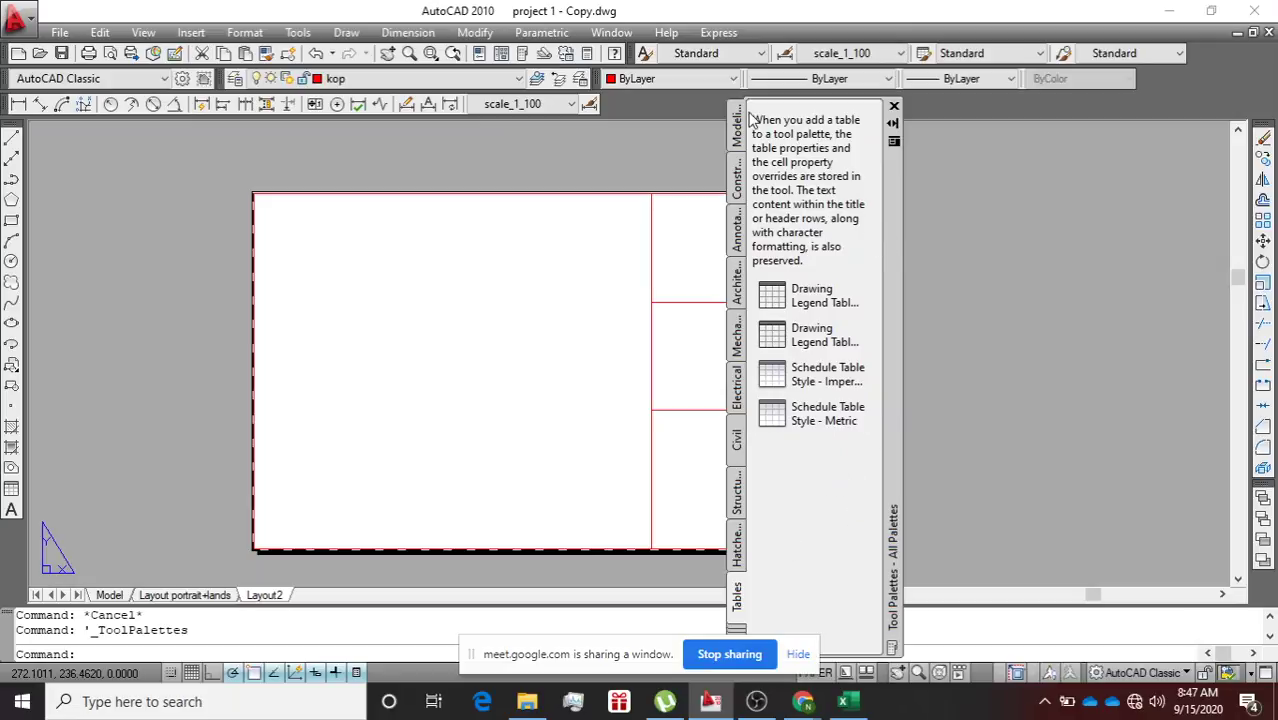
Dock the Tool Palettes window beside the drawing area and browse the imperial and metric samples of the Civil palette.
{"action": "left_click_drag", "start_coordinate": [753, 98], "coordinate": [893, 89]}
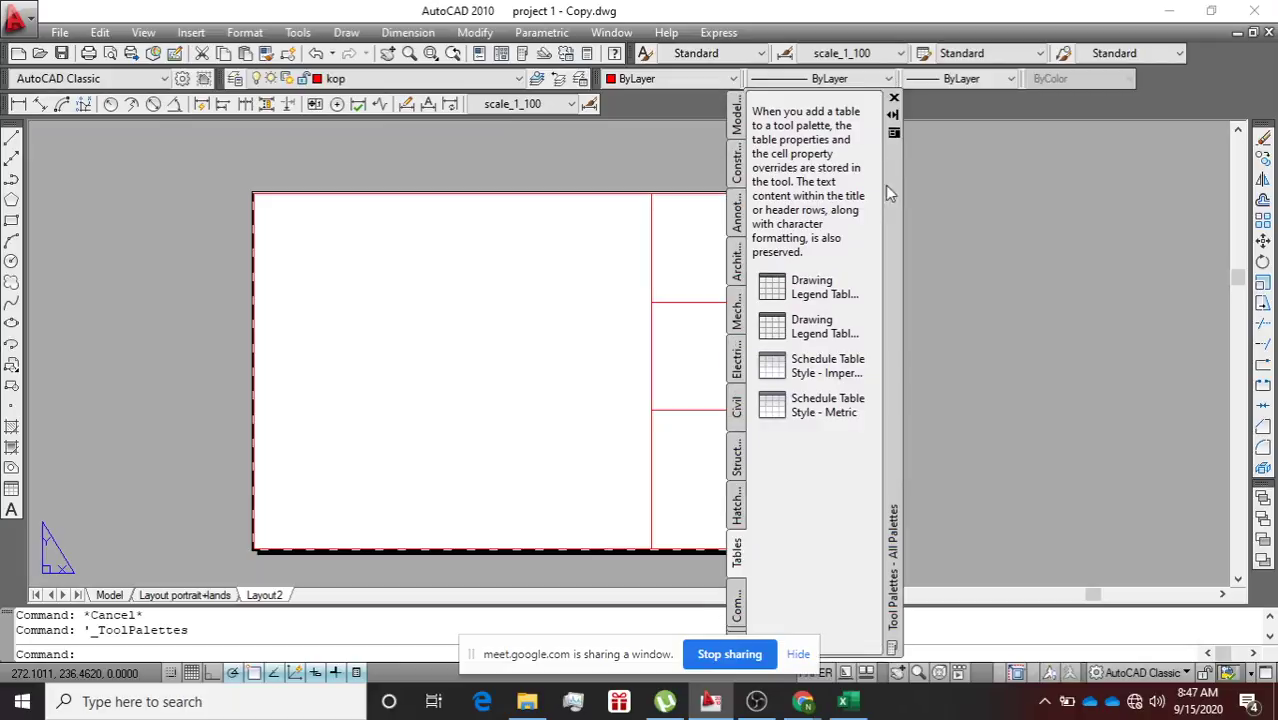
{"action": "mouse_move", "coordinate": [893, 276]}
{"action": "left_mouse_down"}
{"action": "mouse_move", "coordinate": [1266, 278]}
{"action": "mouse_move", "coordinate": [1232, 281]}
{"action": "mouse_move", "coordinate": [1272, 262]}
{"action": "left_mouse_up"}
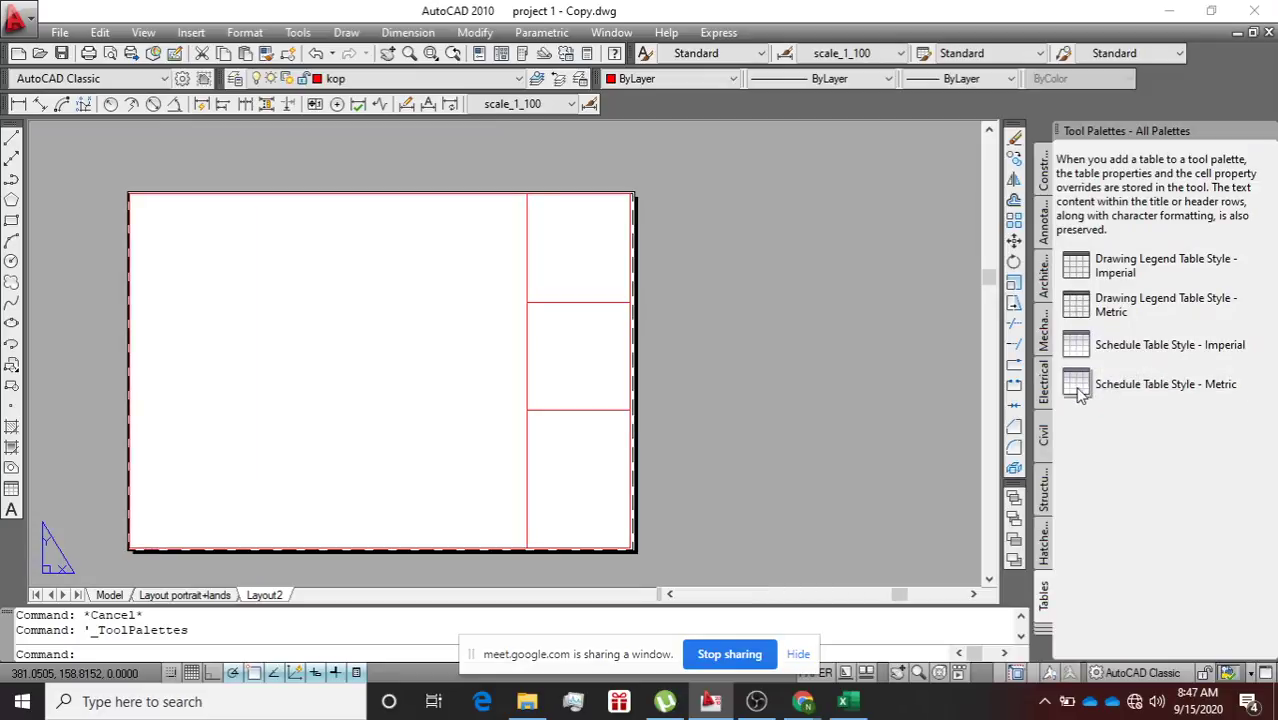
{"action": "left_click", "coordinate": [1044, 629]}
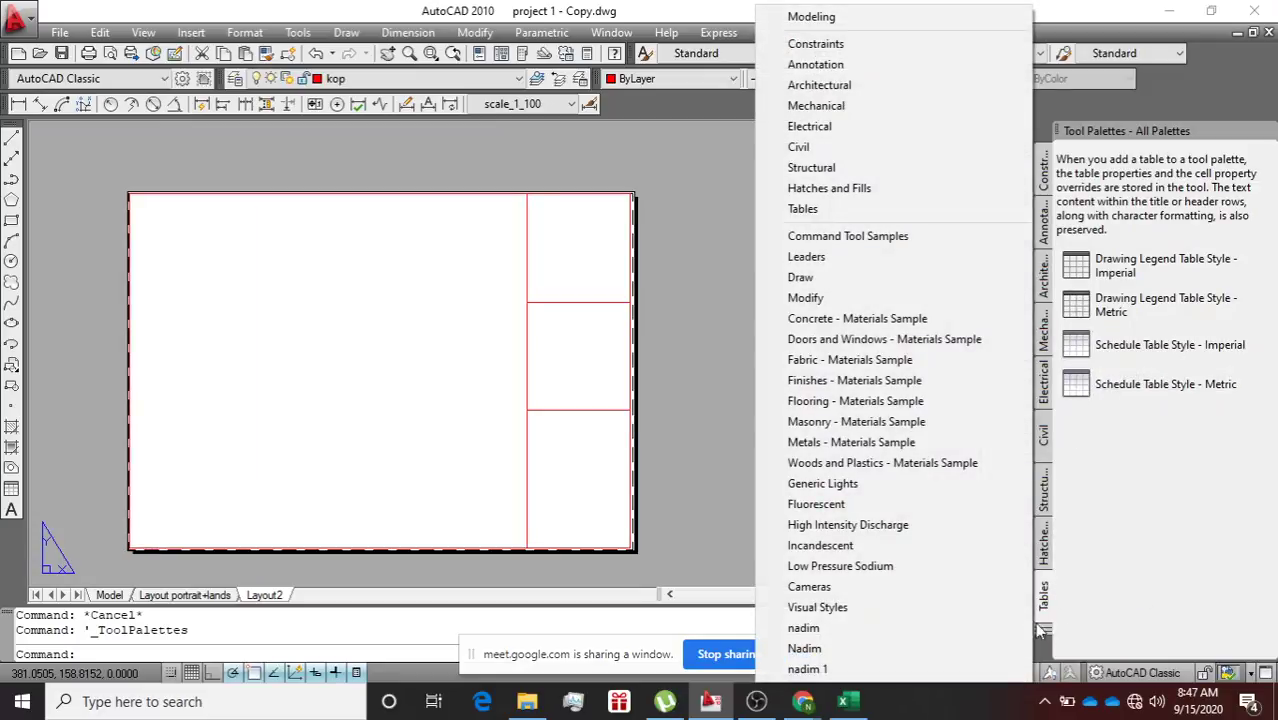
{"action": "left_click", "coordinate": [800, 147]}
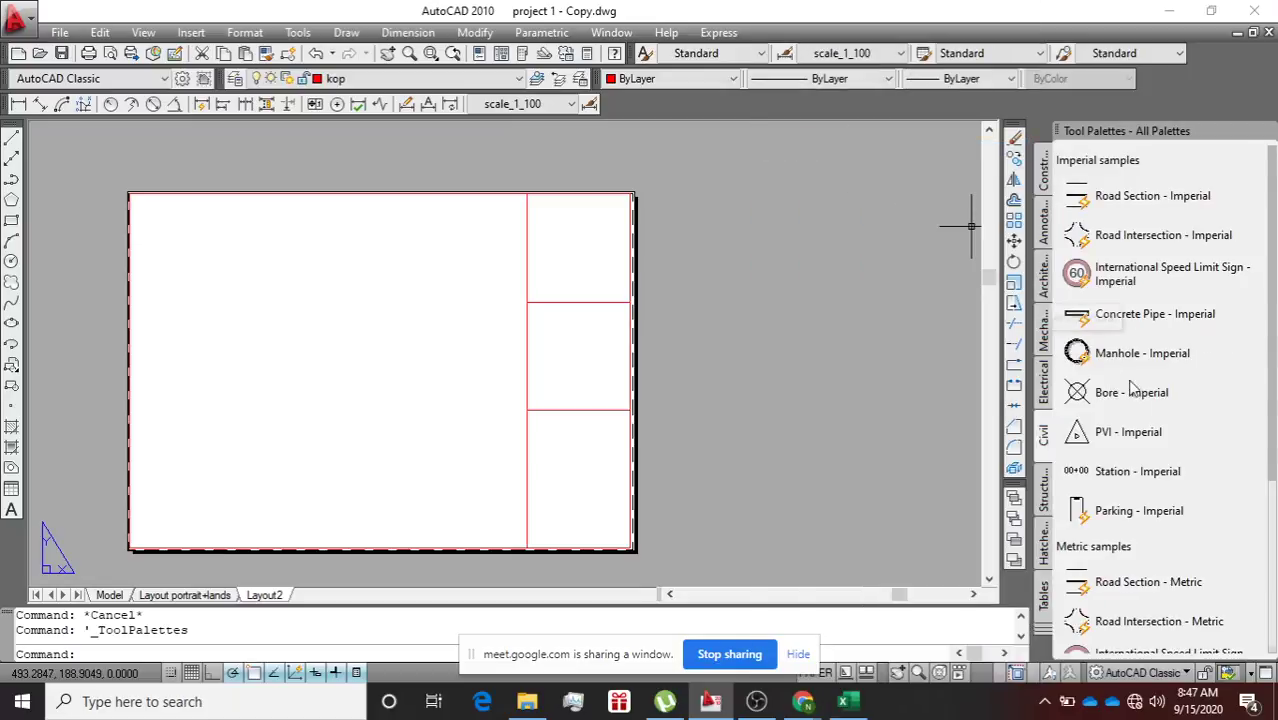
{"action": "scroll", "coordinate": [1145, 470], "scroll_direction": "down", "scroll_amount": 3}
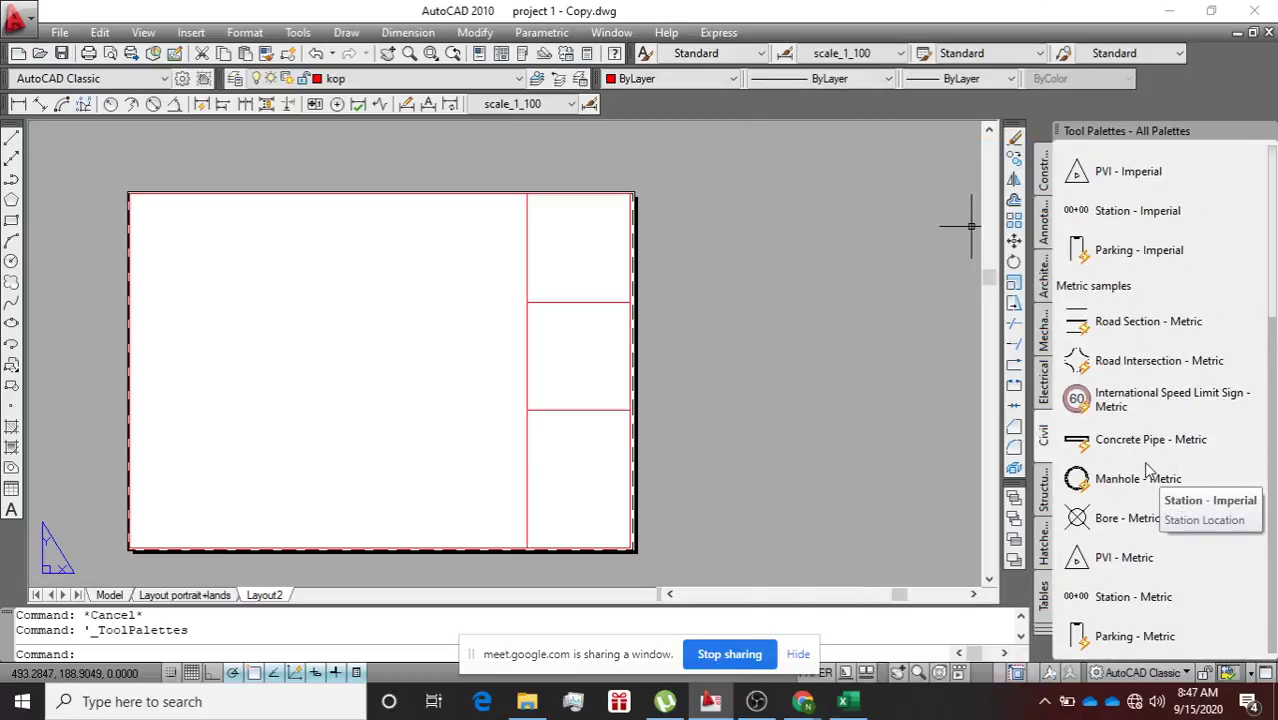
{"action": "scroll", "coordinate": [1143, 461], "scroll_direction": "up", "scroll_amount": 3}
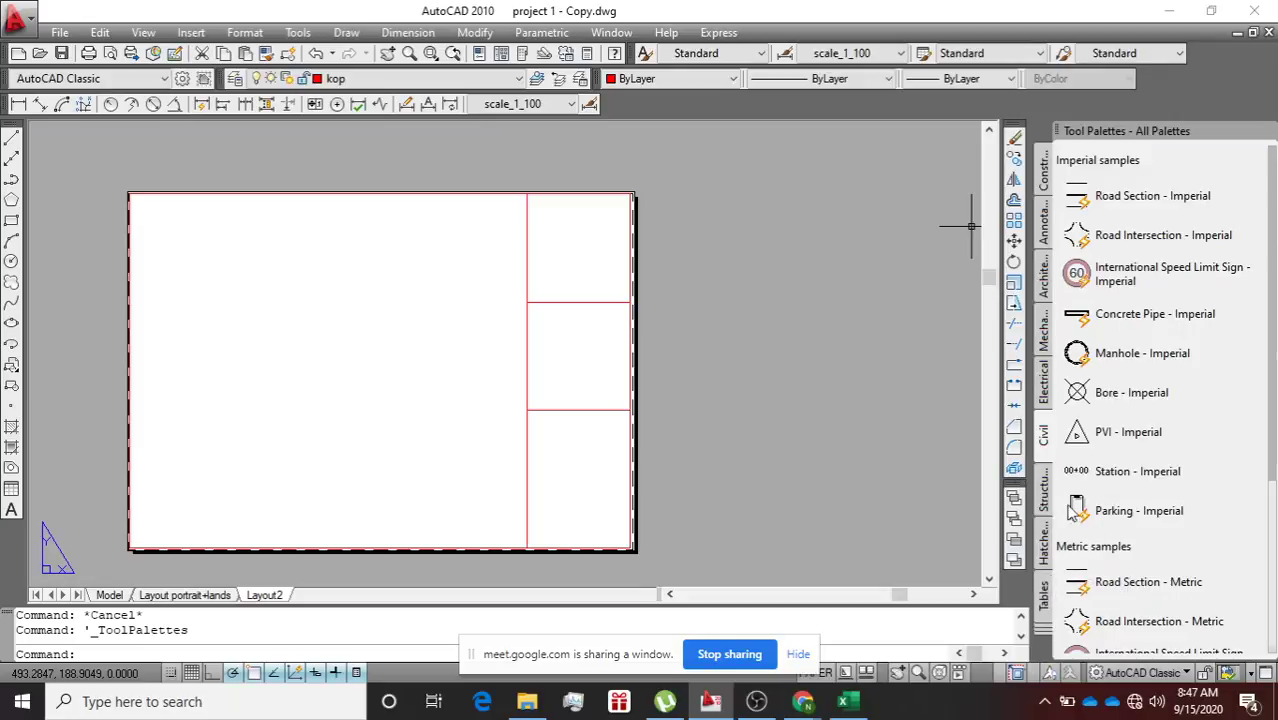
Review the Constraints, Annotation, Architectural, Mechanical, Electrical, Civil and Structural palettes one after another.
{"action": "left_click", "coordinate": [1045, 180]}
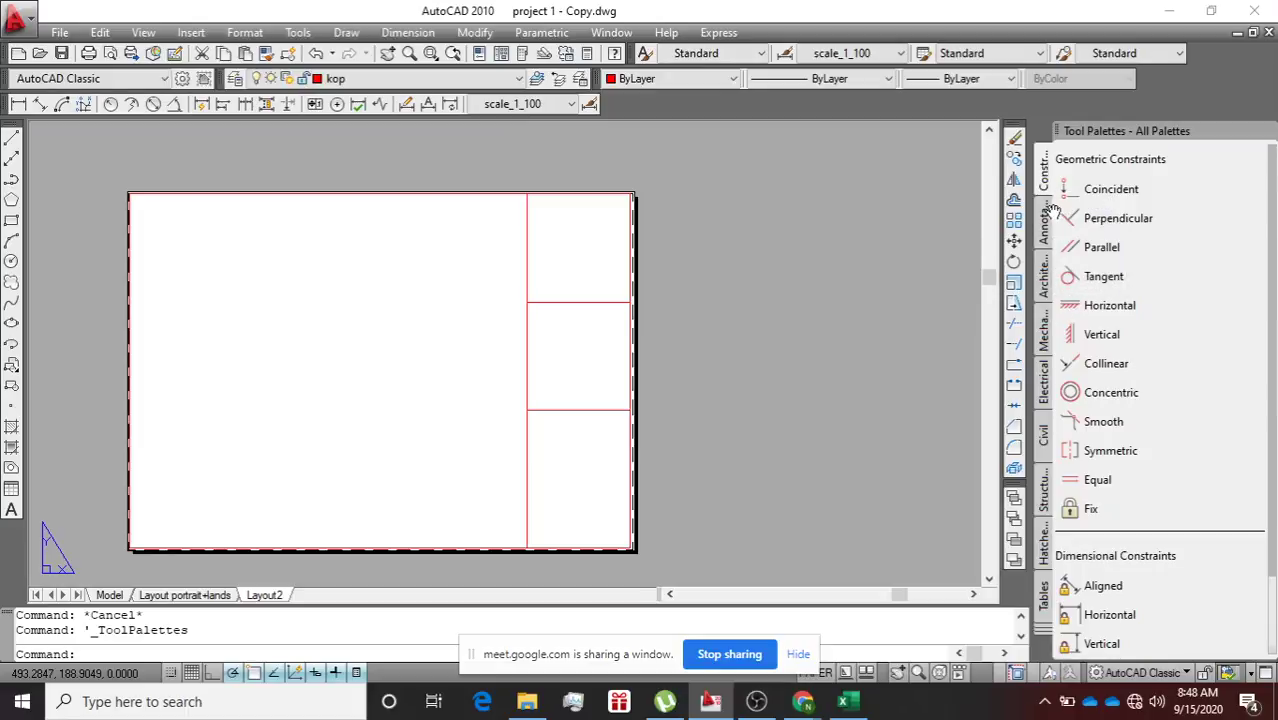
{"action": "left_click", "coordinate": [1043, 228]}
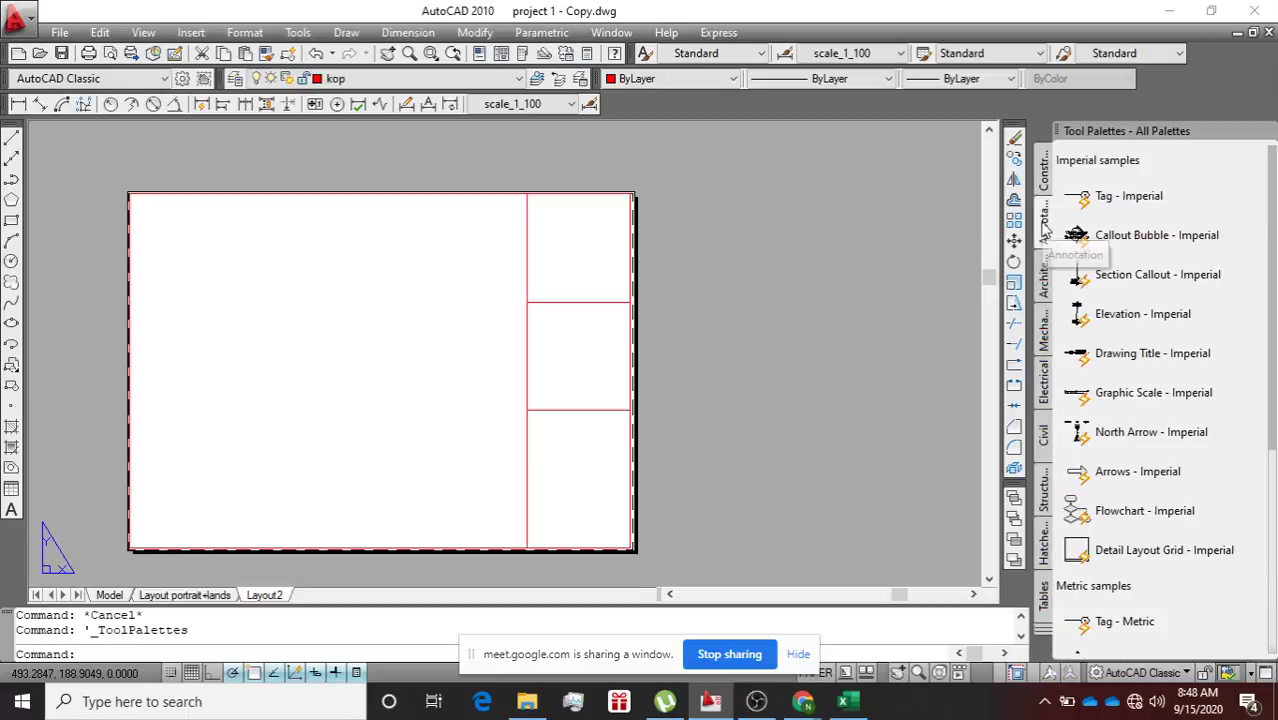
{"action": "left_click", "coordinate": [1042, 292]}
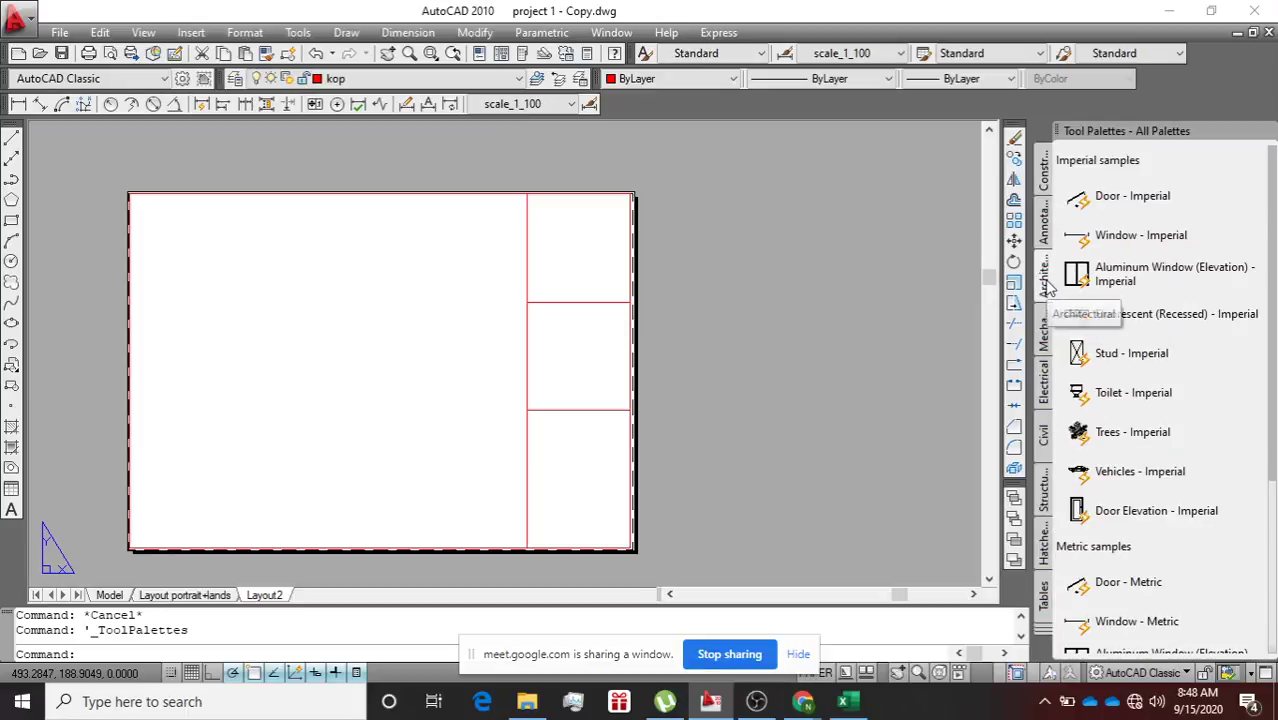
{"action": "left_click", "coordinate": [1045, 339]}
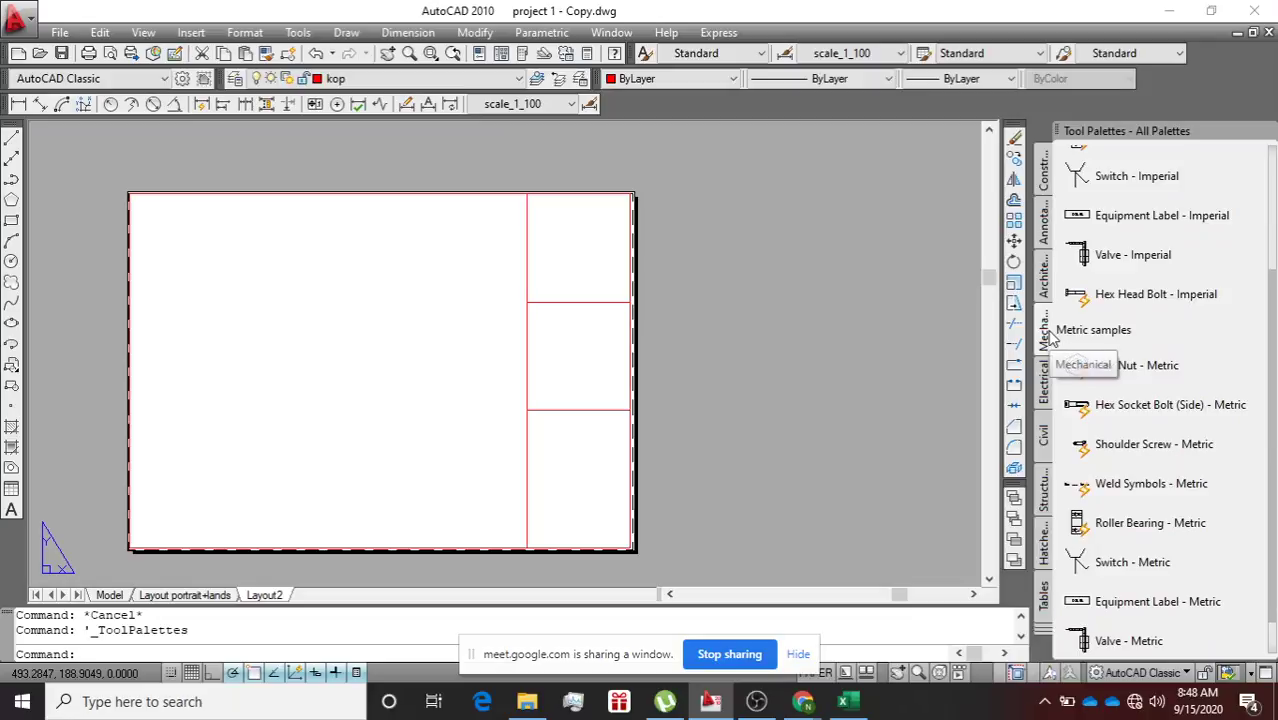
{"action": "left_click", "coordinate": [1044, 388]}
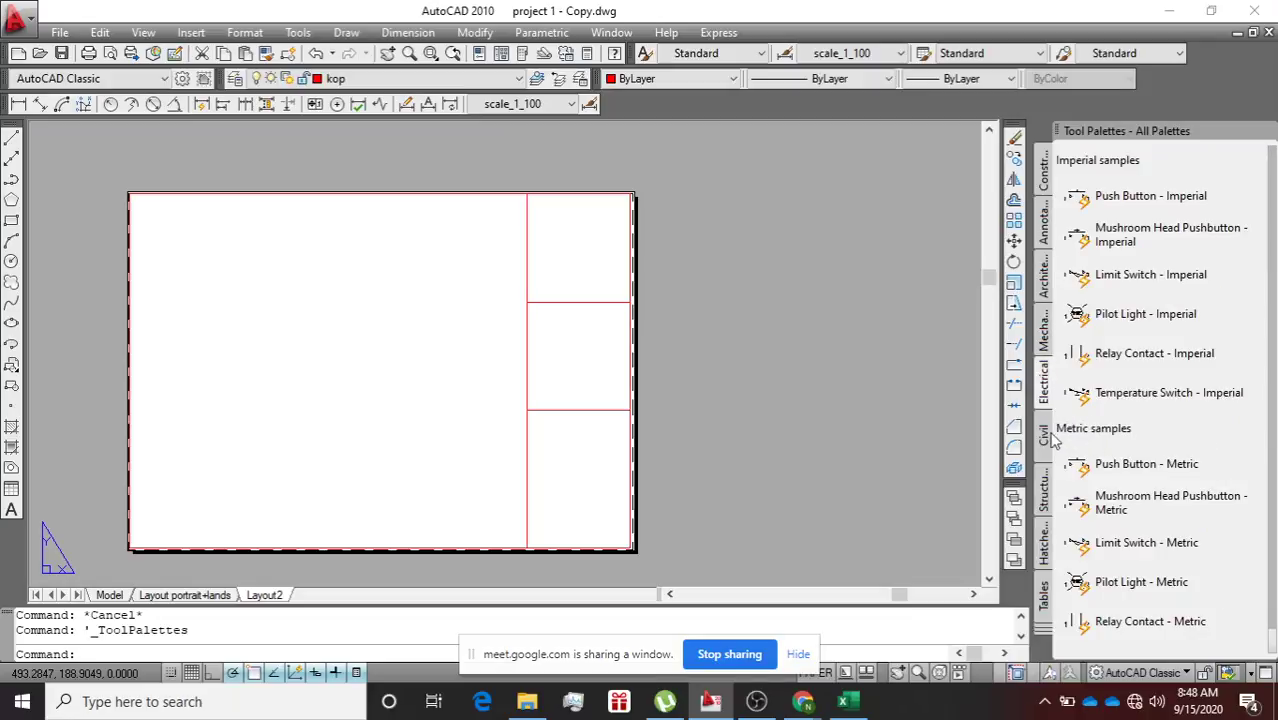
{"action": "left_click", "coordinate": [1043, 434]}
{"action": "left_click", "coordinate": [1043, 490]}
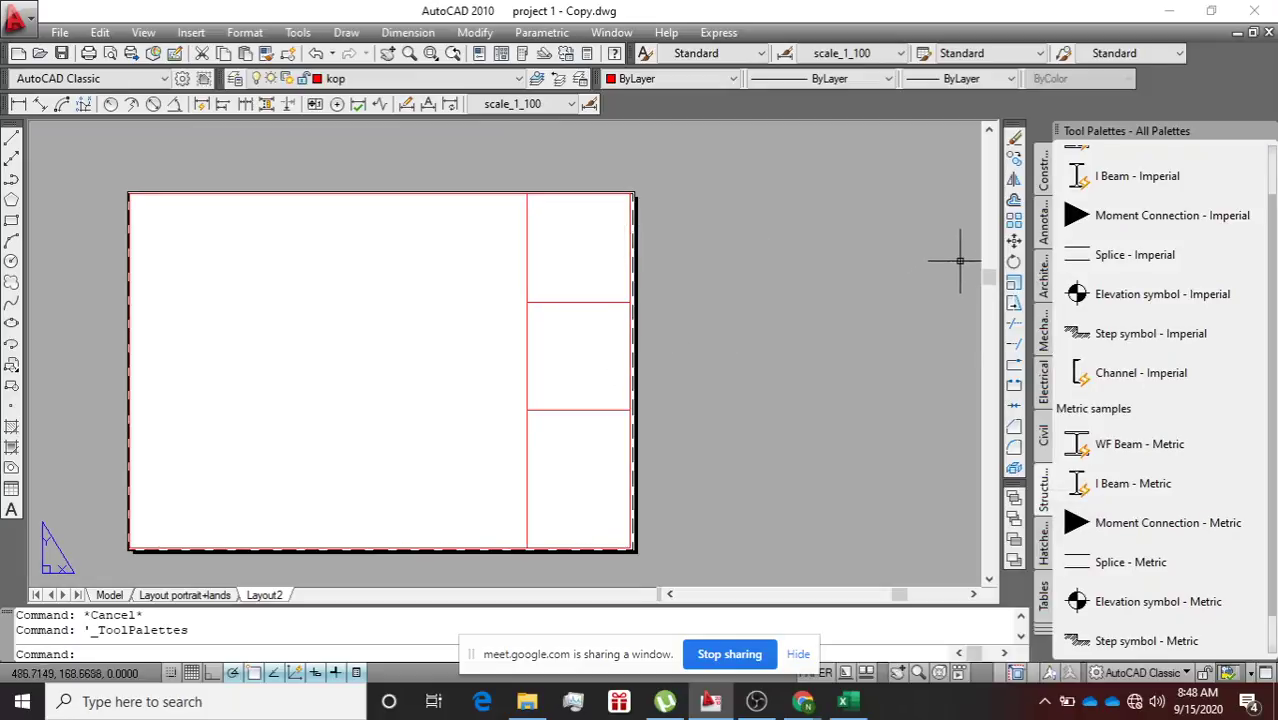
{"action": "left_click", "coordinate": [910, 253]}
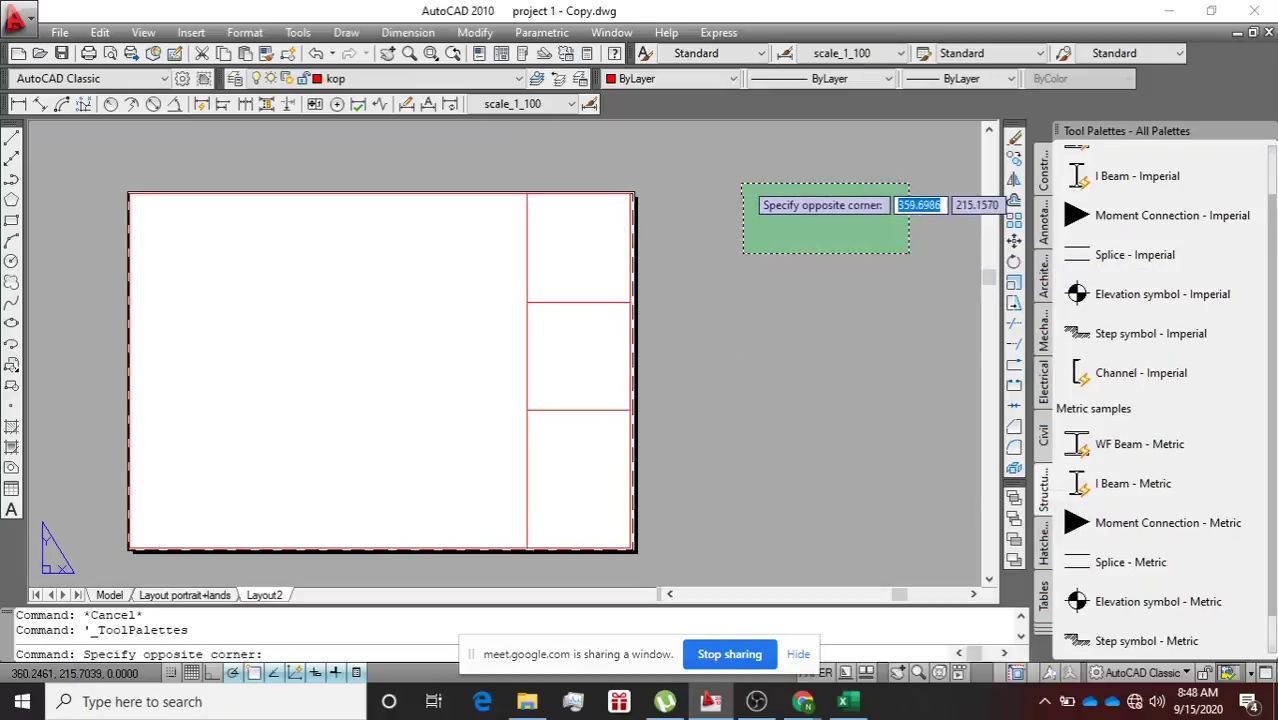
{"action": "key", "text": "Escape"}
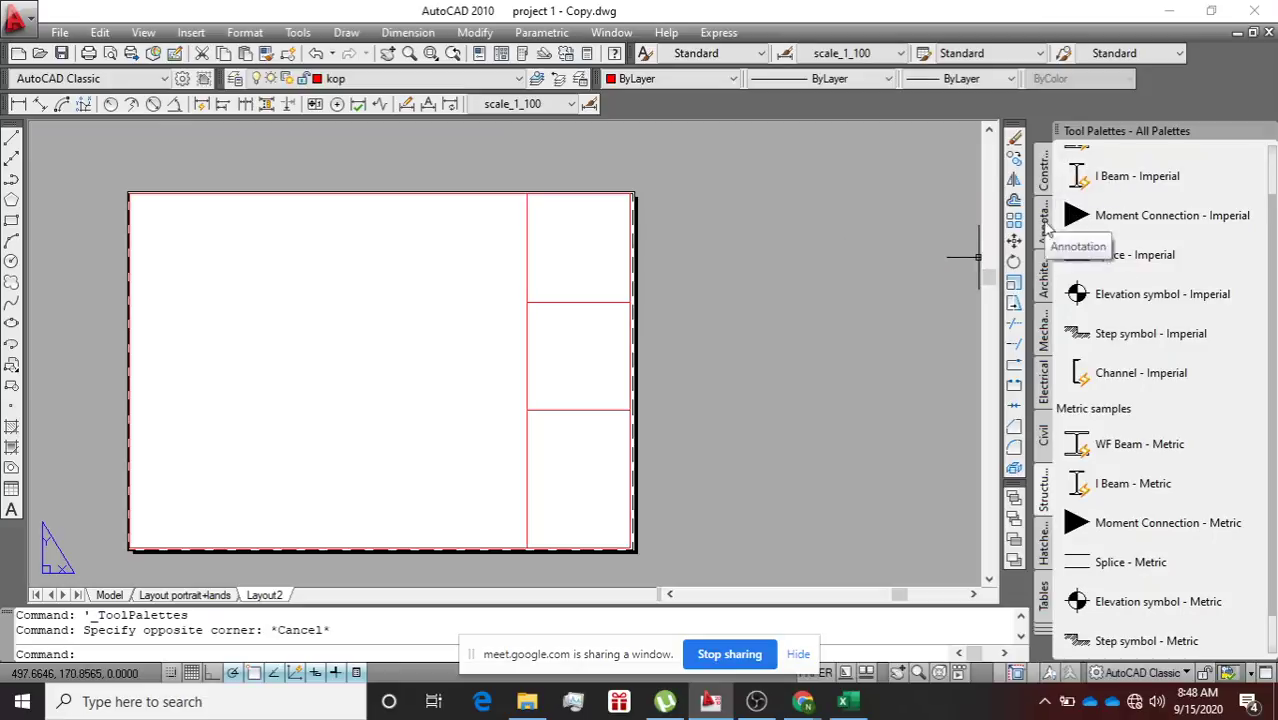
{"action": "right_click", "coordinate": [1045, 165]}
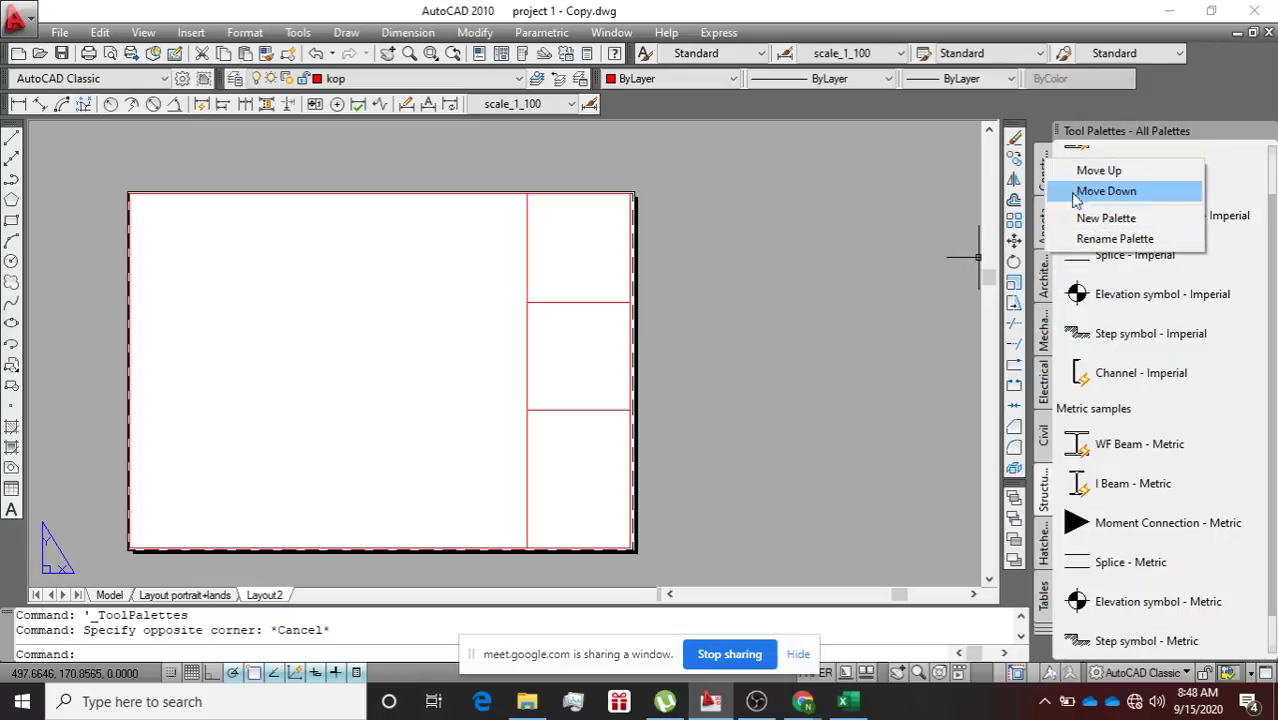
{"action": "left_click", "coordinate": [945, 175]}
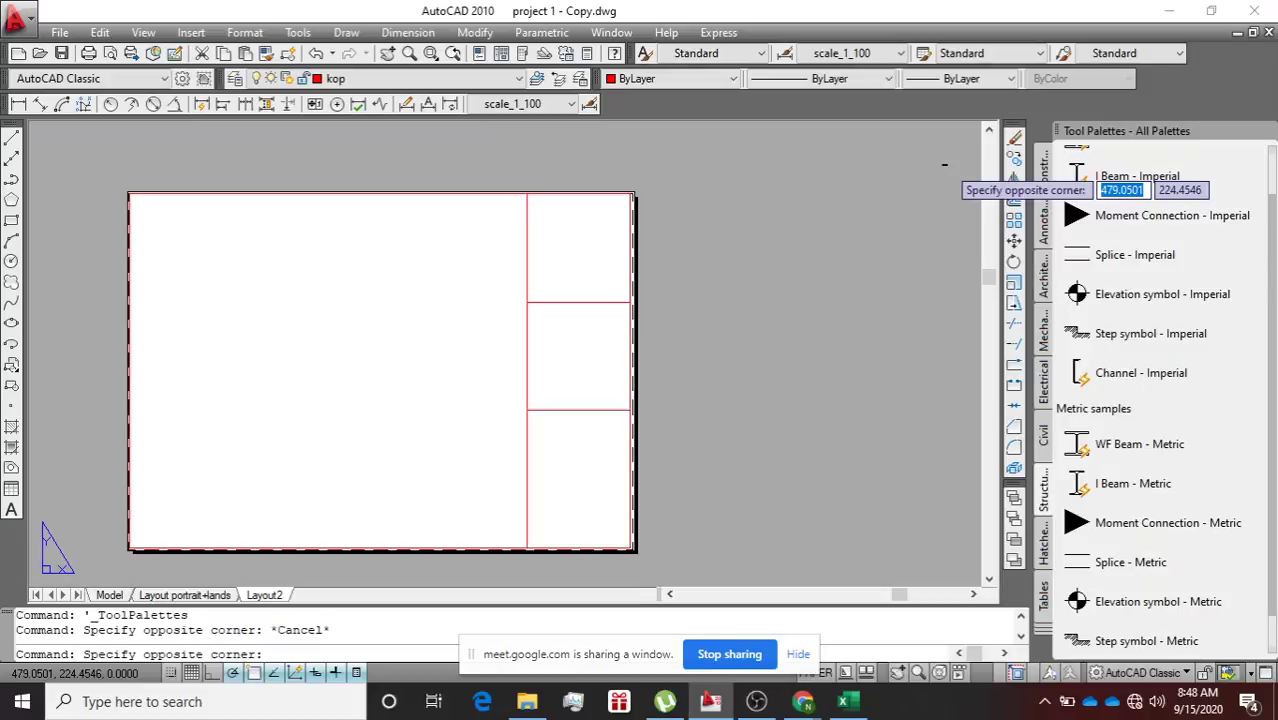
{"action": "key", "text": "Escape"}
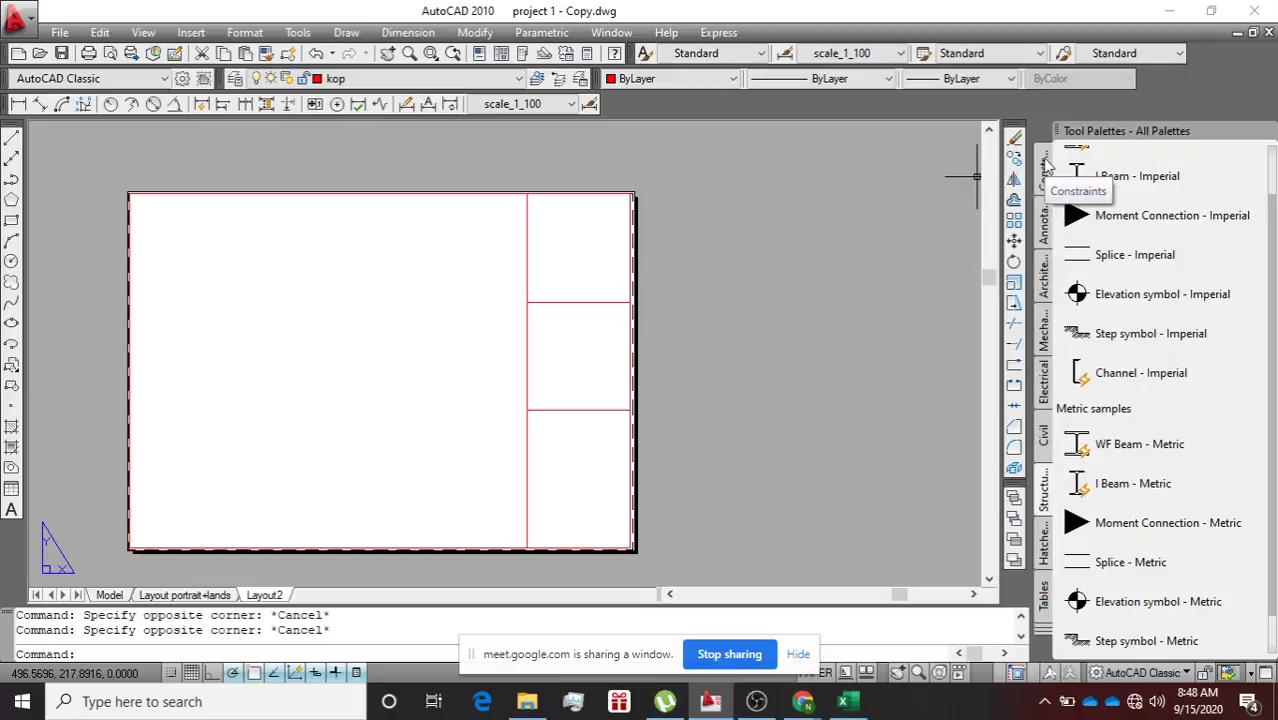
Create a new custom tool palette and name it with the owner's first name.
{"action": "right_click", "coordinate": [1042, 158]}
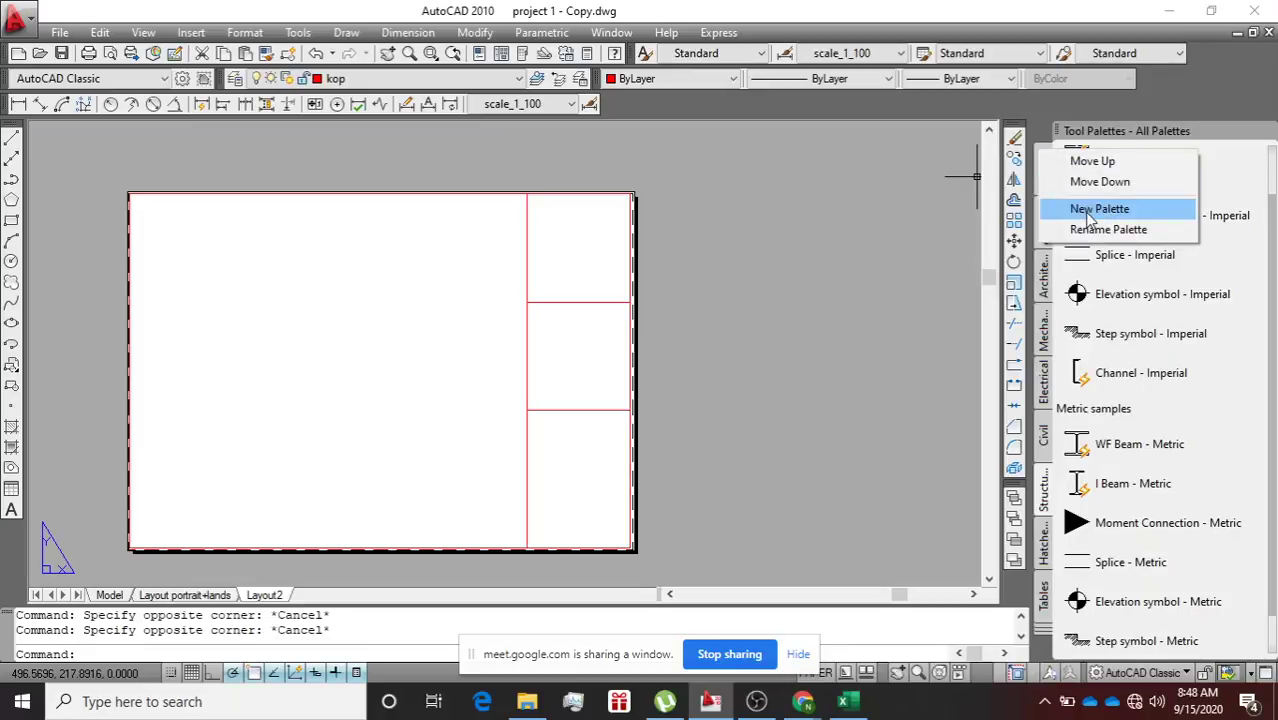
{"action": "left_click", "coordinate": [1089, 213]}
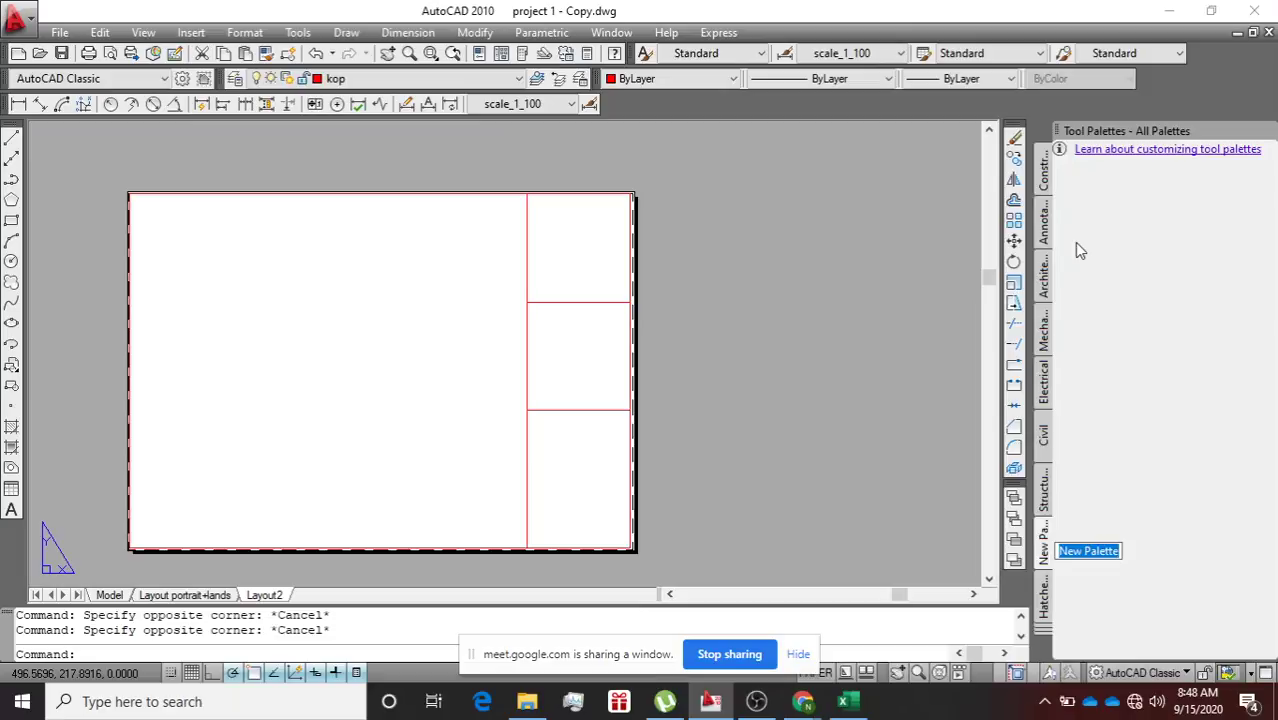
{"action": "type", "text": "e"}
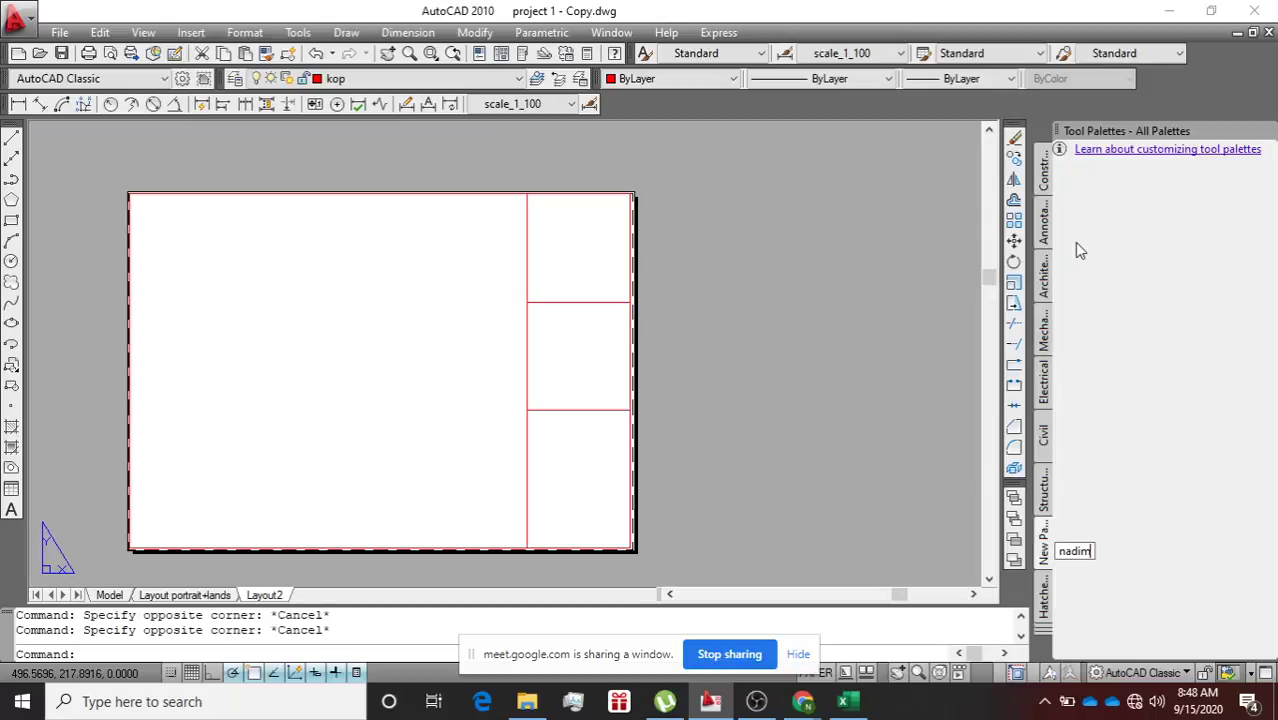
{"action": "key", "text": "Return"}
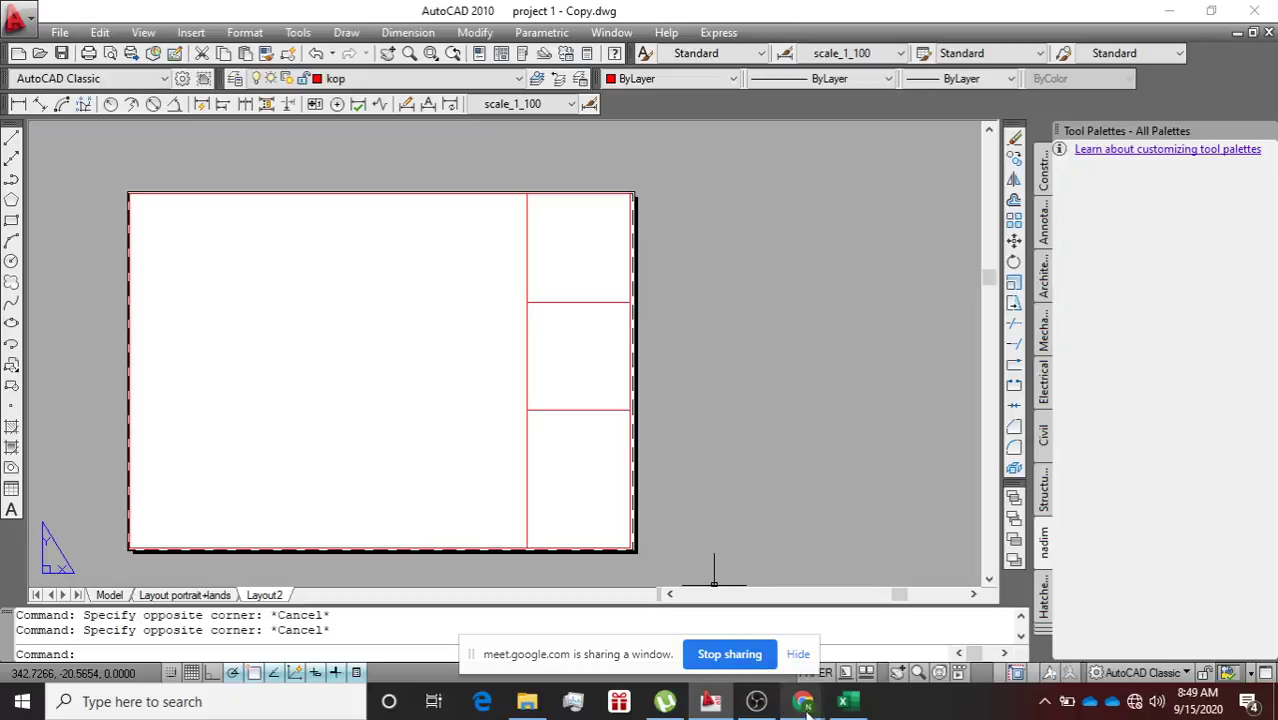
Switch to the Google Meet window in Chrome, admit the waiting participant, and return to AutoCAD.
{"action": "mouse_move", "coordinate": [806, 703]}
{"action": "left_click", "coordinate": [730, 655]}
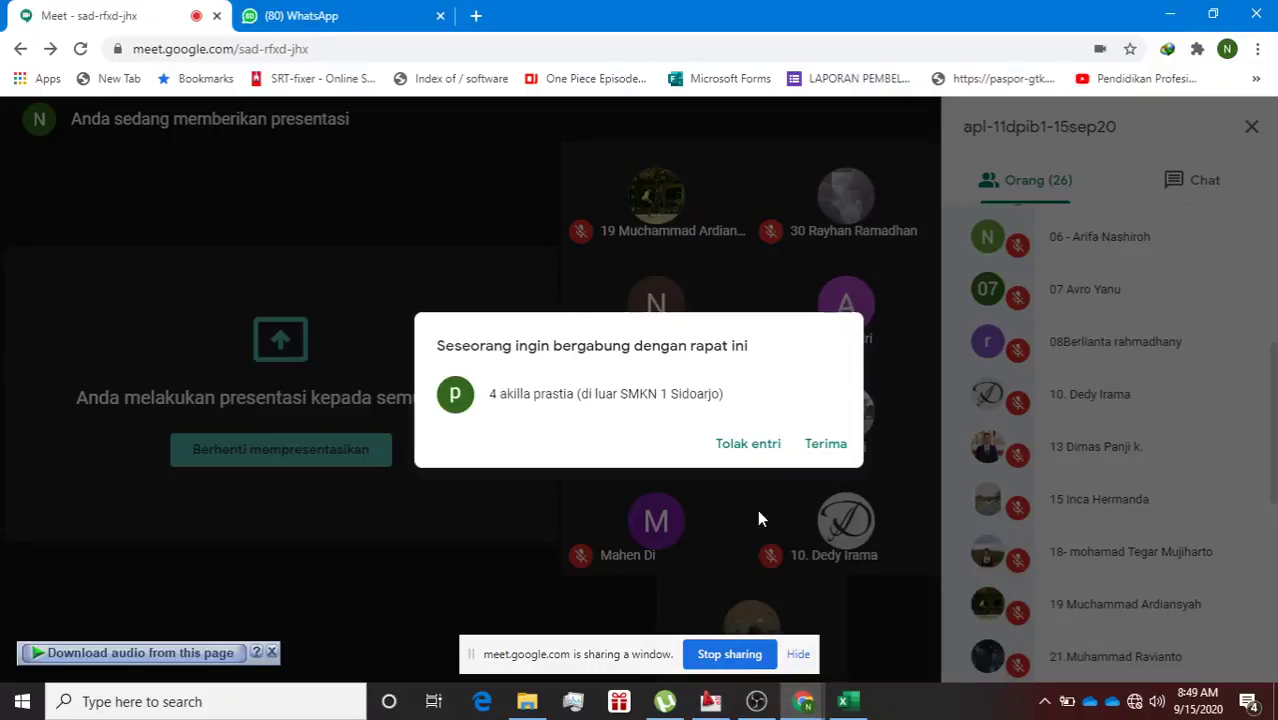
{"action": "left_click", "coordinate": [818, 445]}
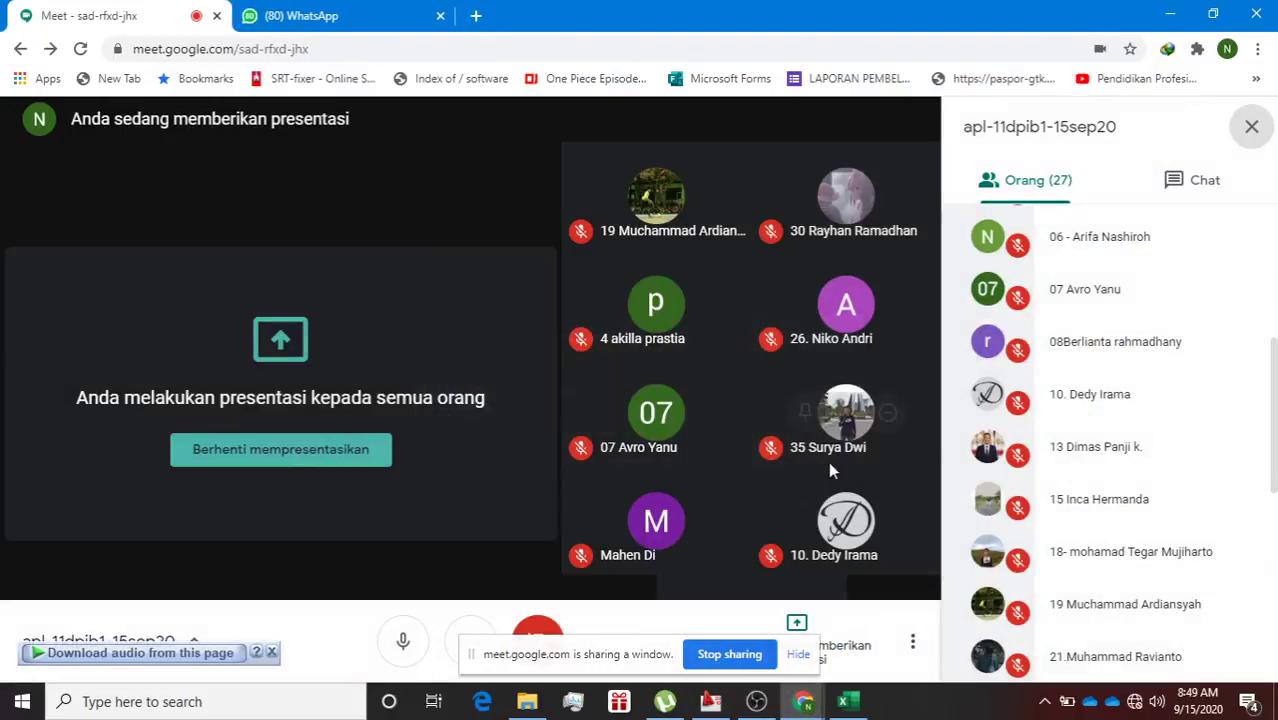
{"action": "left_click", "coordinate": [718, 705]}
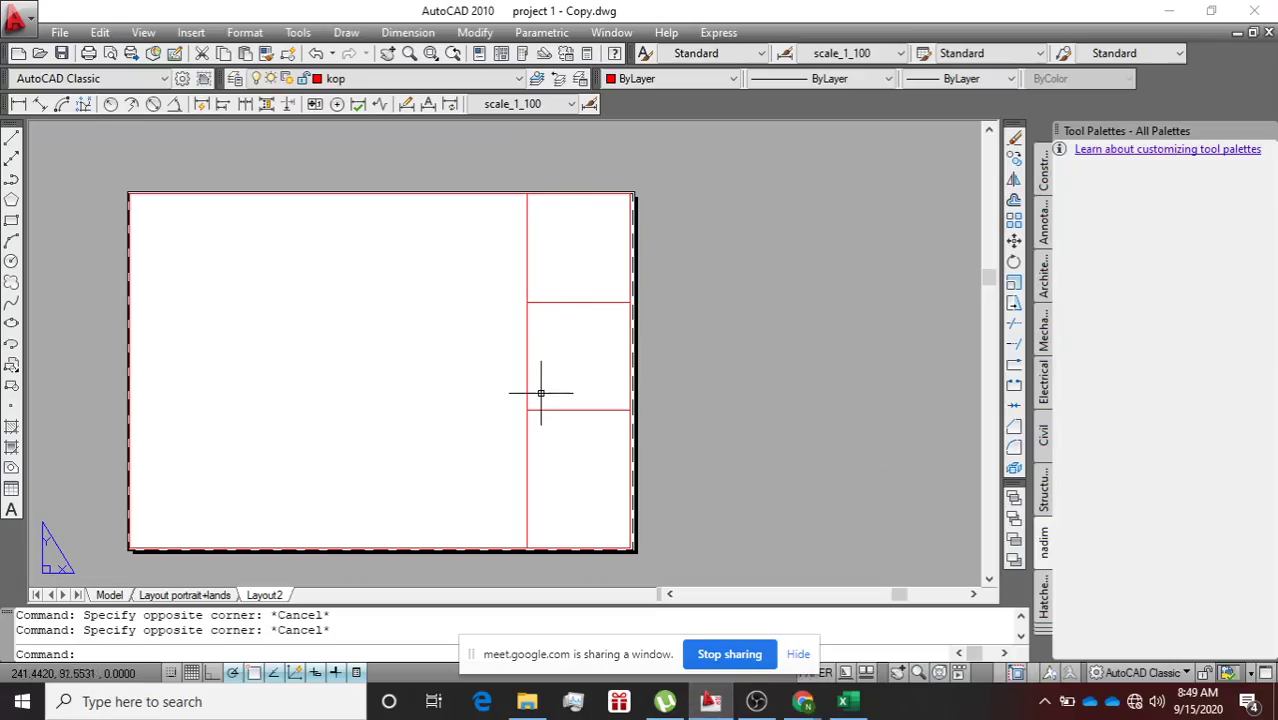
Try to copy the "percobaan A4 full bleed lanscape" block from Layout2 into the new custom palette.
{"action": "left_click", "coordinate": [557, 303]}
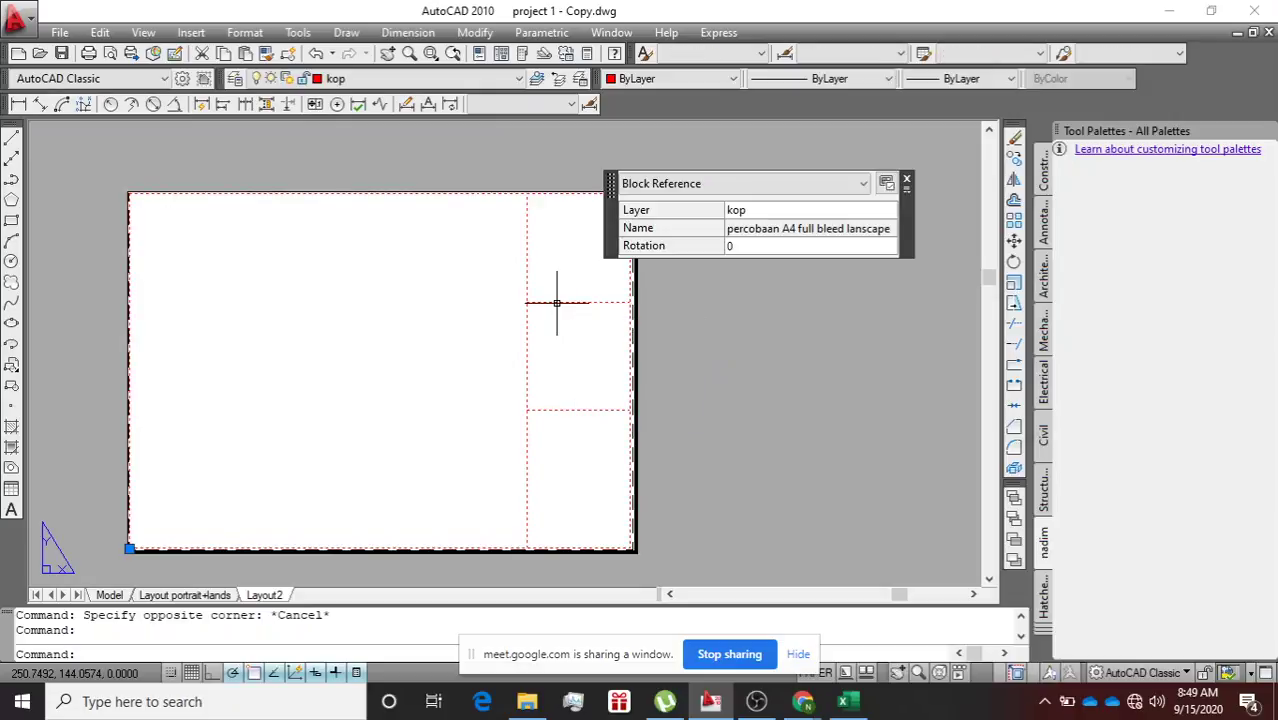
{"action": "right_click", "coordinate": [558, 305]}
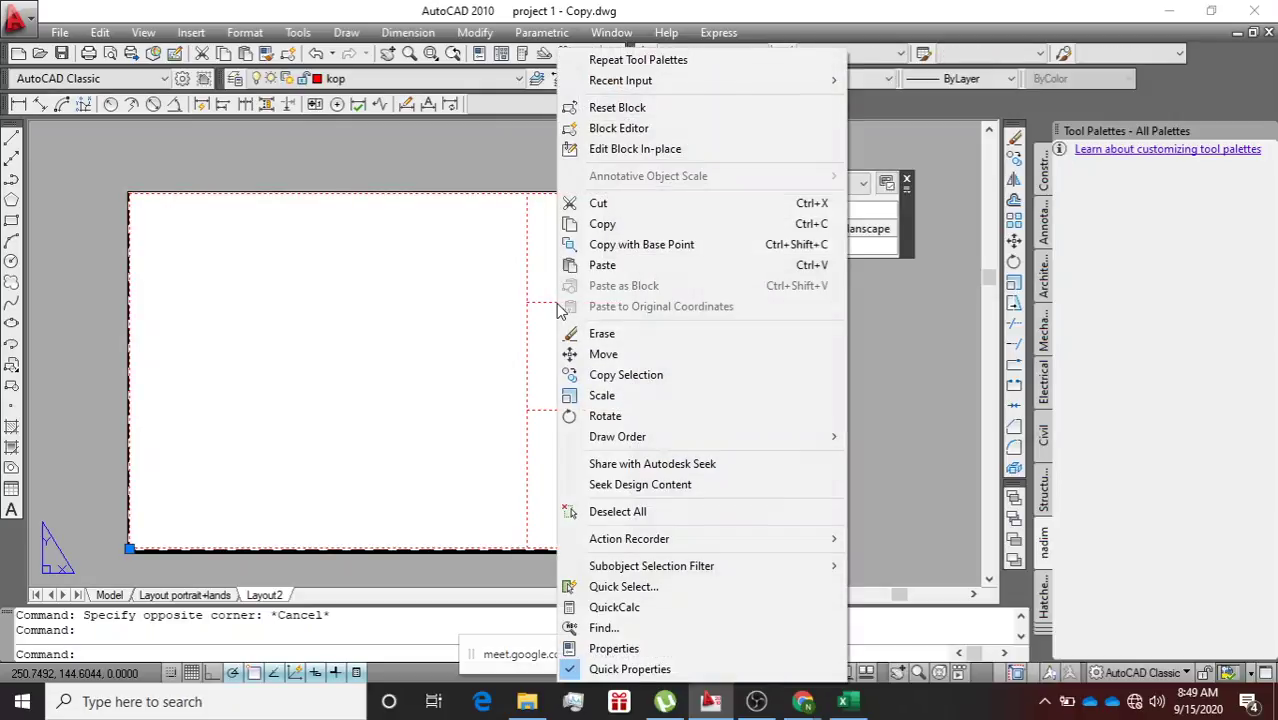
{"action": "left_click", "coordinate": [600, 225]}
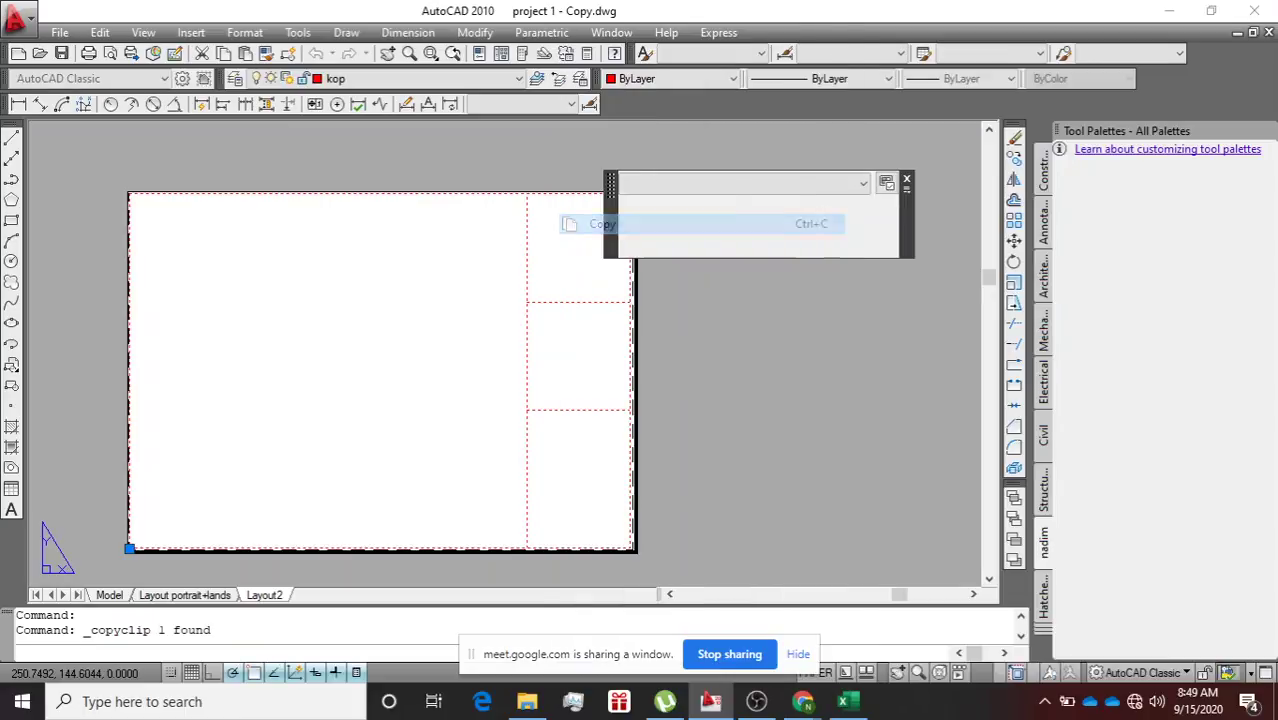
{"action": "right_click", "coordinate": [1149, 245]}
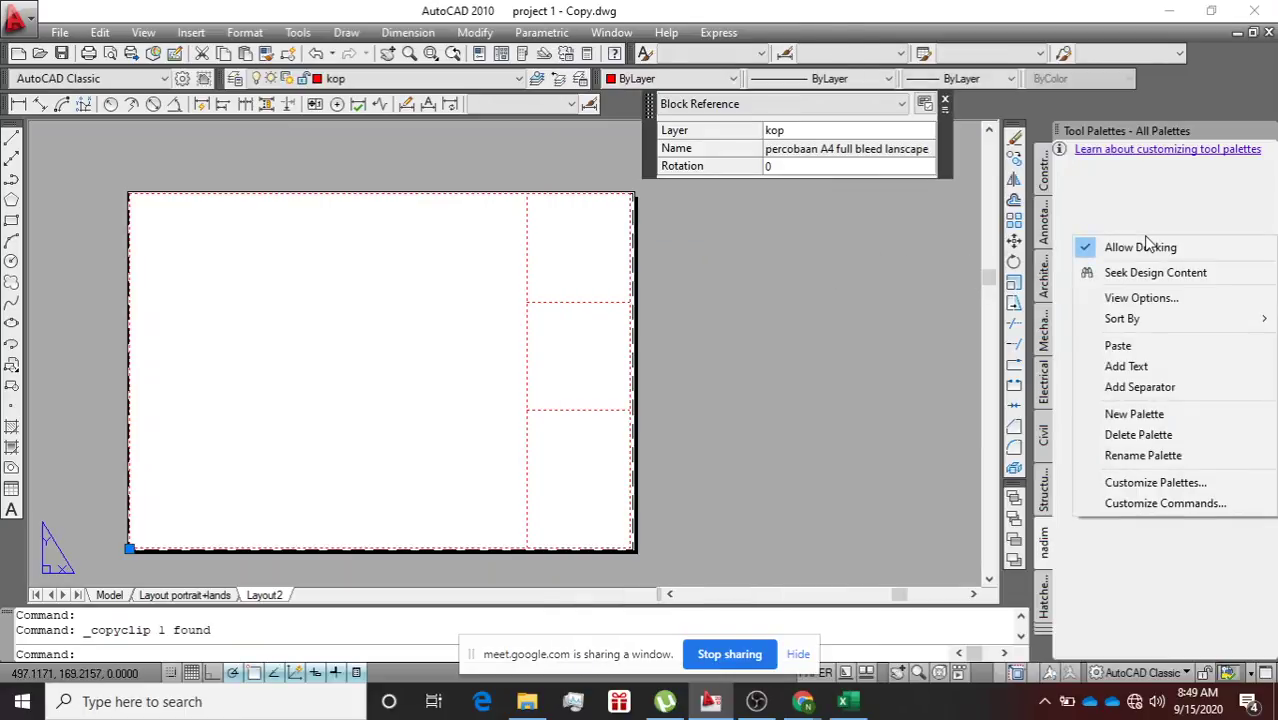
{"action": "left_click", "coordinate": [1147, 346]}
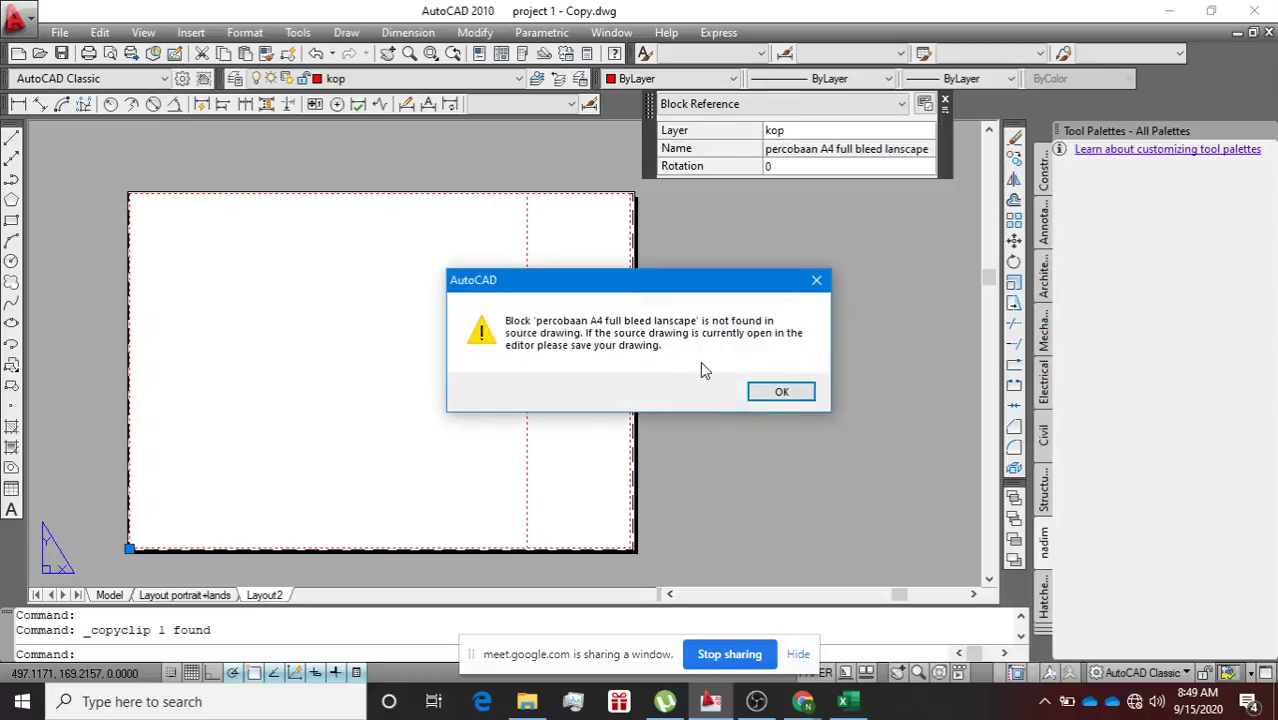
{"action": "left_click", "coordinate": [779, 393]}
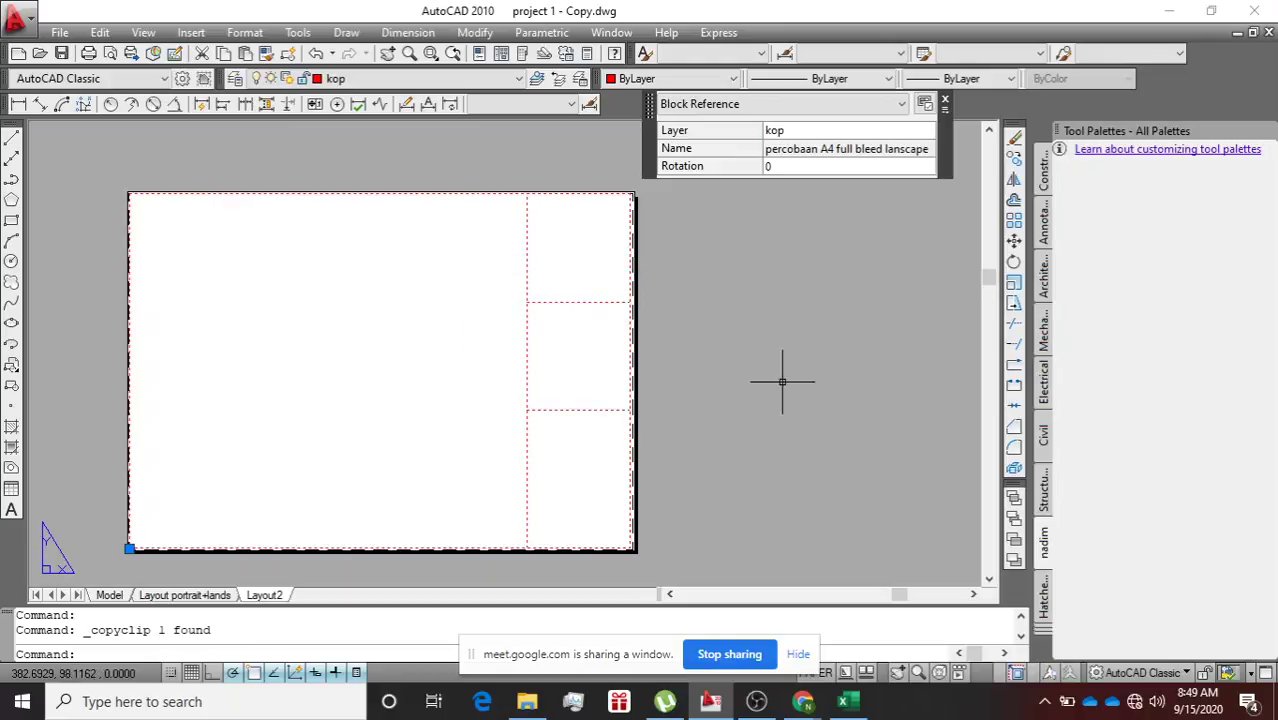
Save the drawing and copy the "percobaan A4 full bleed lanscape" block from Layout2 into the custom palette.
{"action": "left_click", "coordinate": [61, 53]}
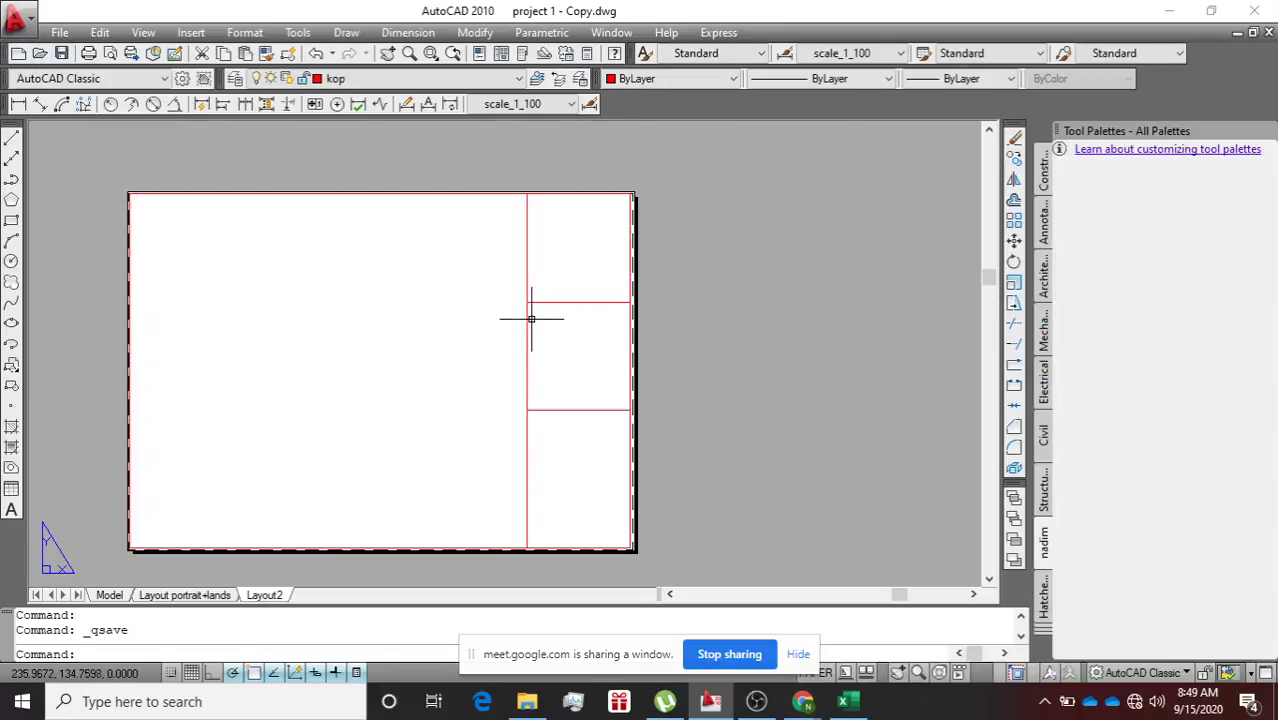
{"action": "mouse_move", "coordinate": [525, 319]}
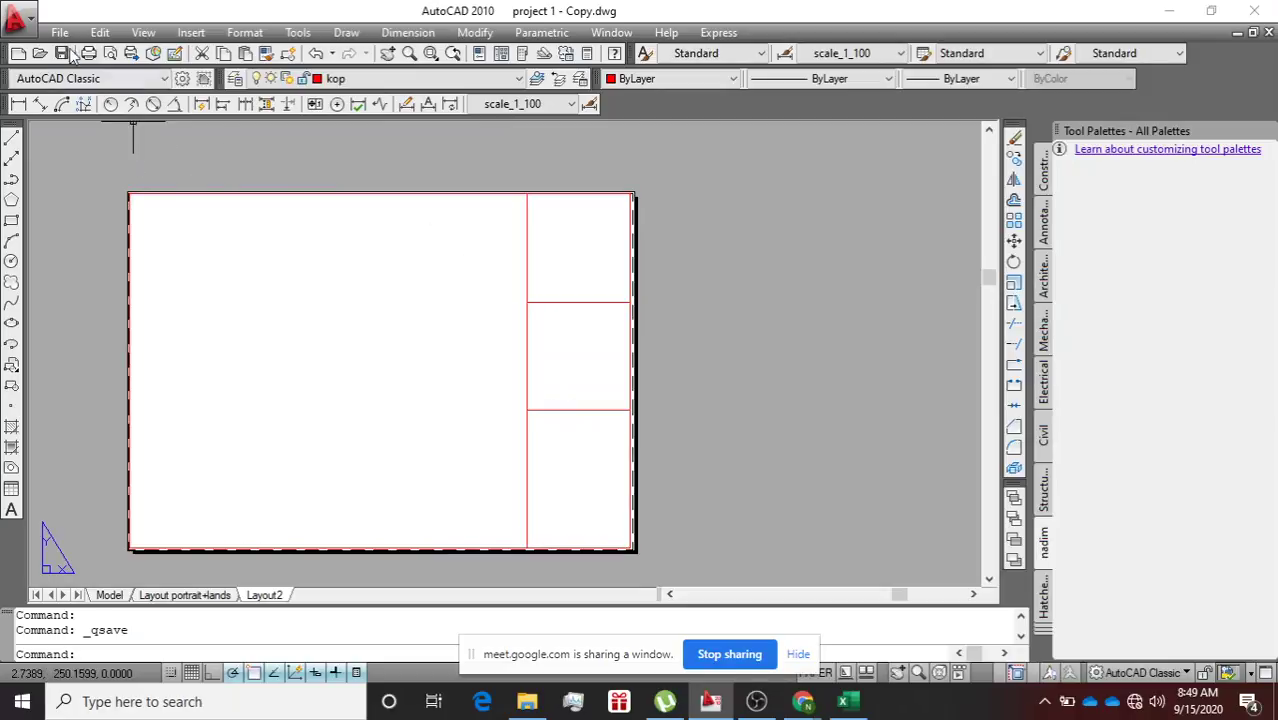
{"action": "left_click", "coordinate": [528, 326]}
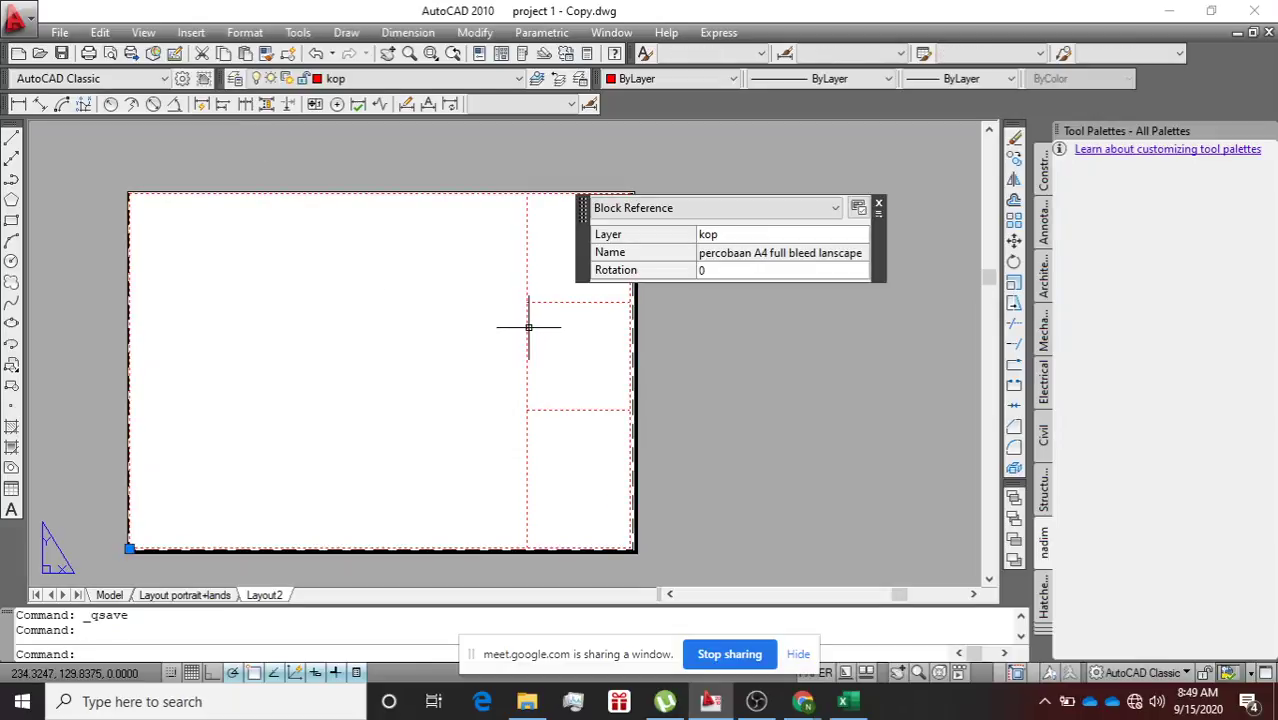
{"action": "right_click", "coordinate": [528, 326]}
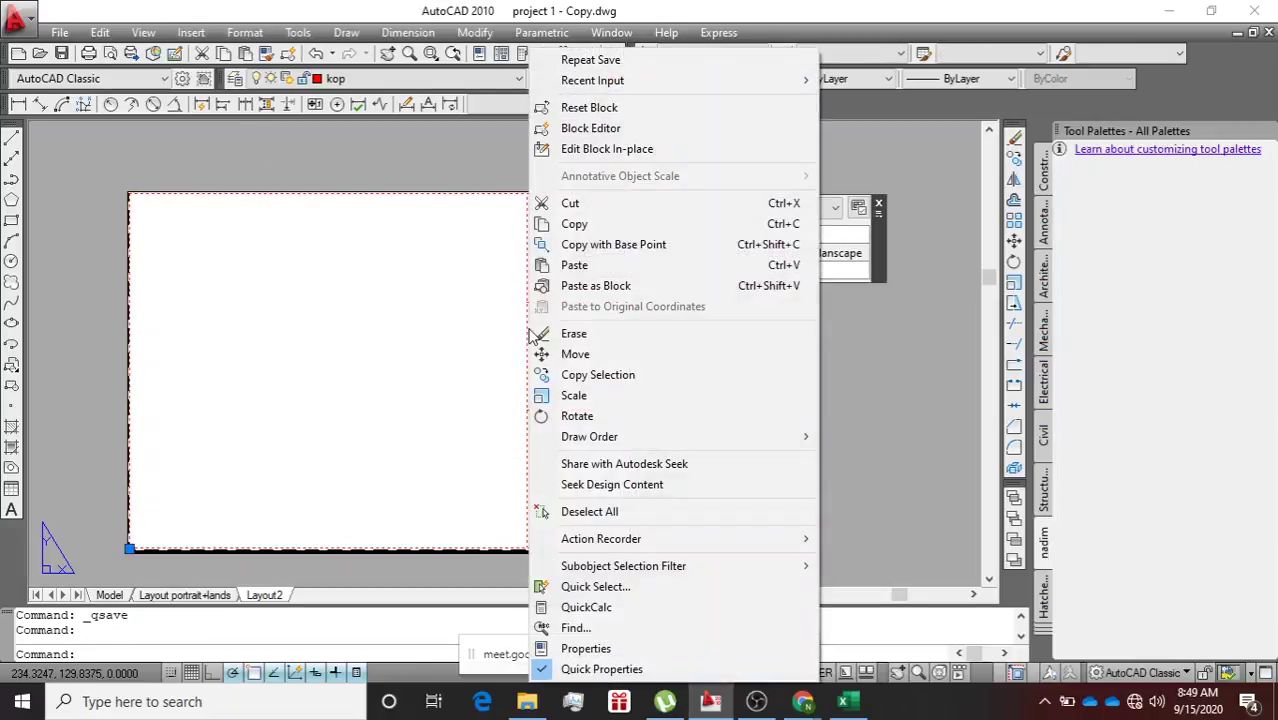
{"action": "left_click", "coordinate": [562, 226]}
{"action": "right_click", "coordinate": [1103, 213]}
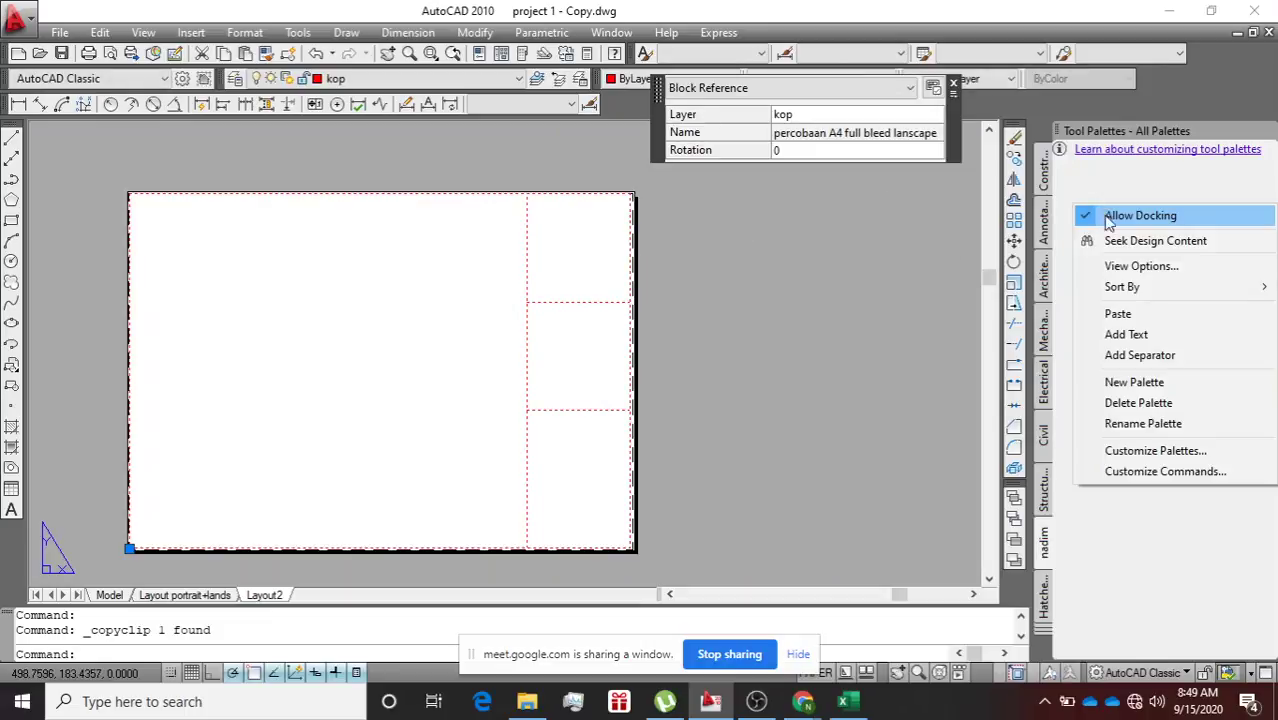
{"action": "left_click", "coordinate": [1117, 315]}
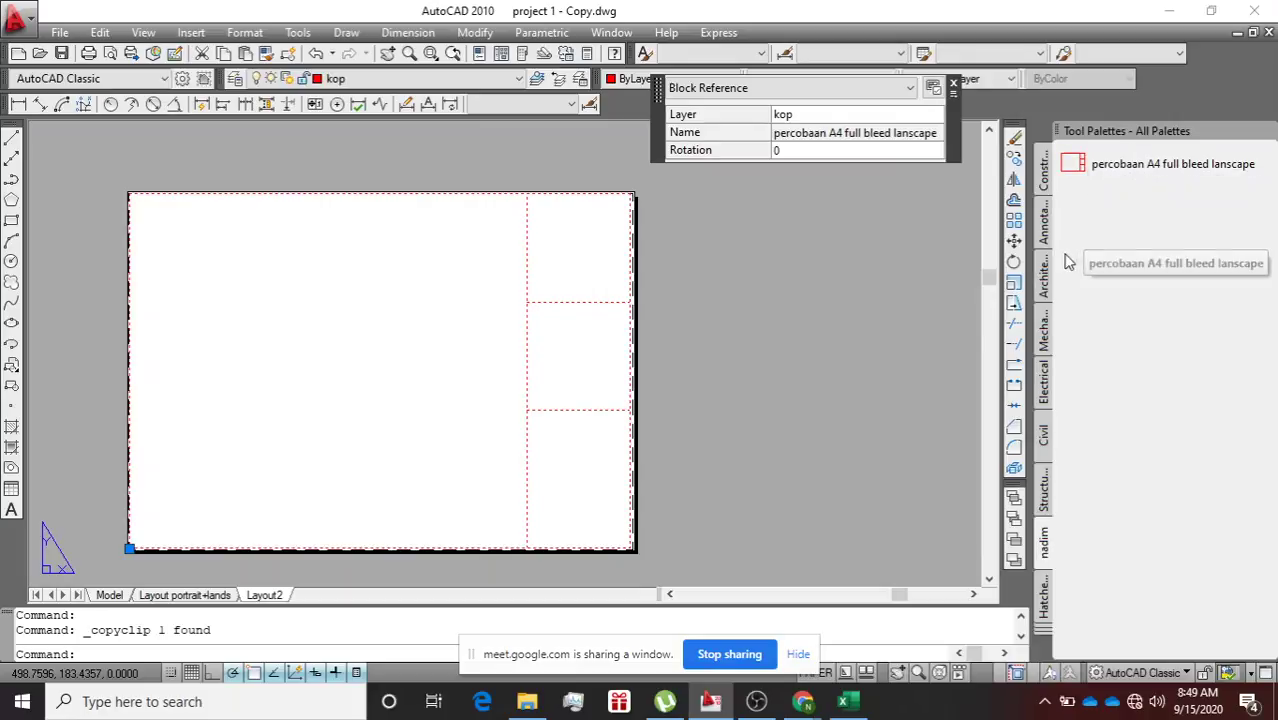
{"action": "key", "text": "Escape"}
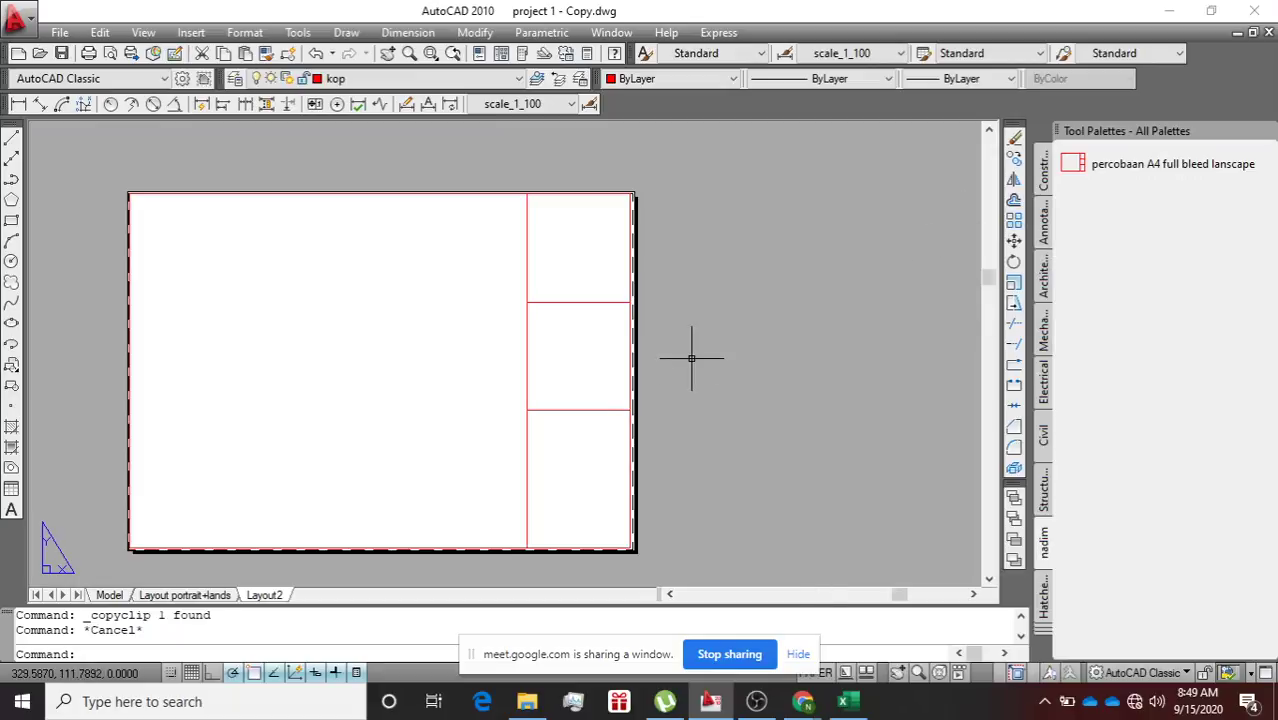
Erase the A4 landscape title block from the Layout2 sheet.
{"action": "scroll", "coordinate": [691, 357], "scroll_direction": "down", "scroll_amount": 4}
{"action": "scroll", "coordinate": [691, 357], "scroll_direction": "down", "scroll_amount": 2}
{"action": "scroll", "coordinate": [691, 357], "scroll_direction": "up", "scroll_amount": 6}
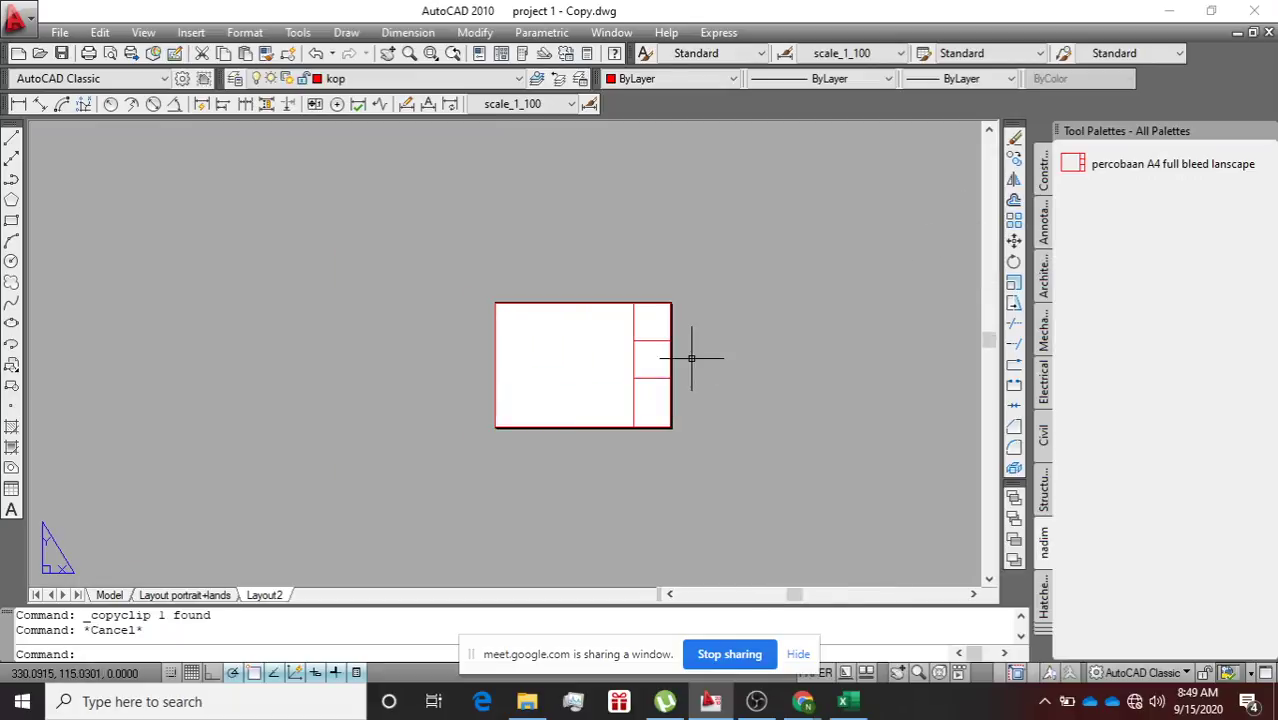
{"action": "scroll", "coordinate": [691, 357], "scroll_direction": "down", "scroll_amount": 4}
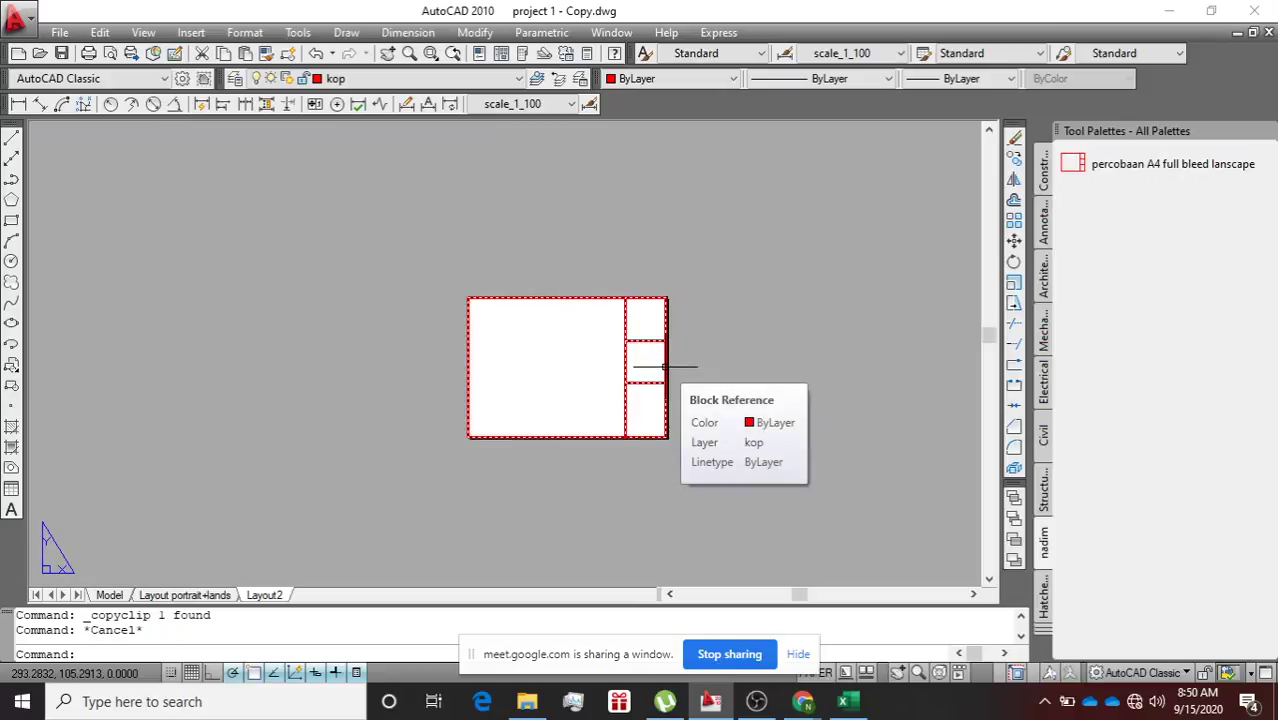
{"action": "left_click", "coordinate": [664, 367]}
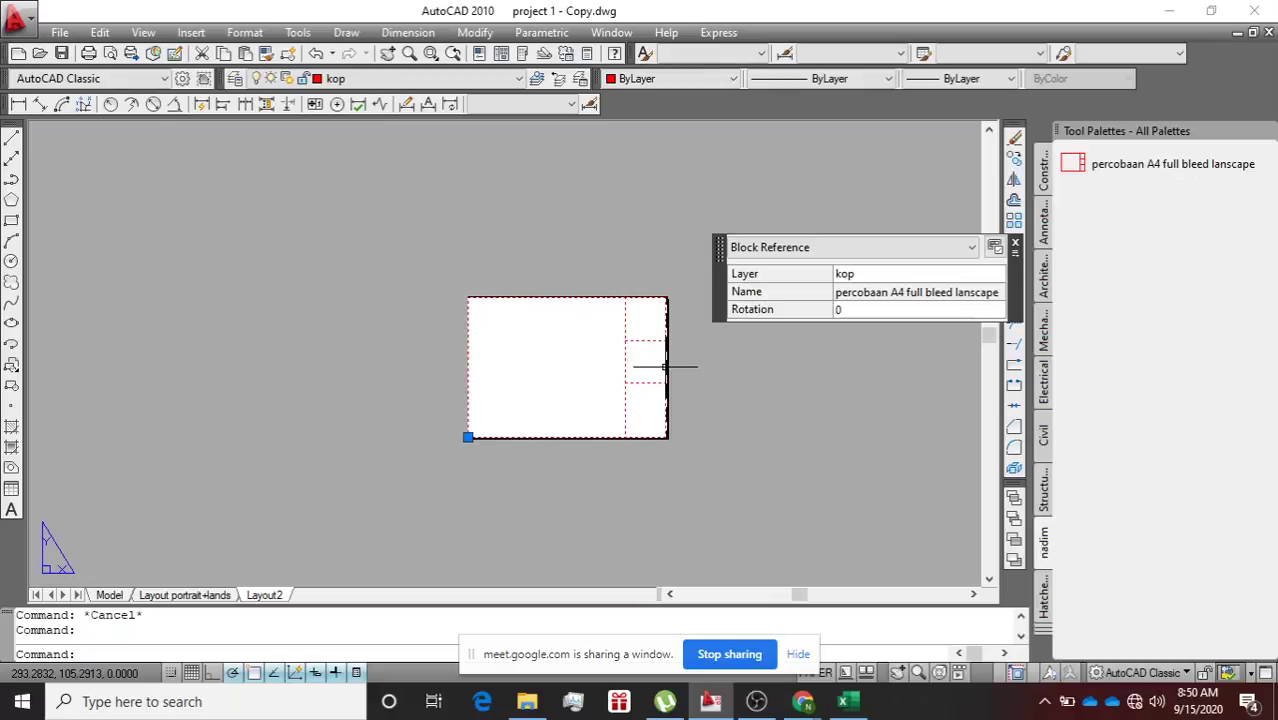
{"action": "left_click", "coordinate": [666, 367]}
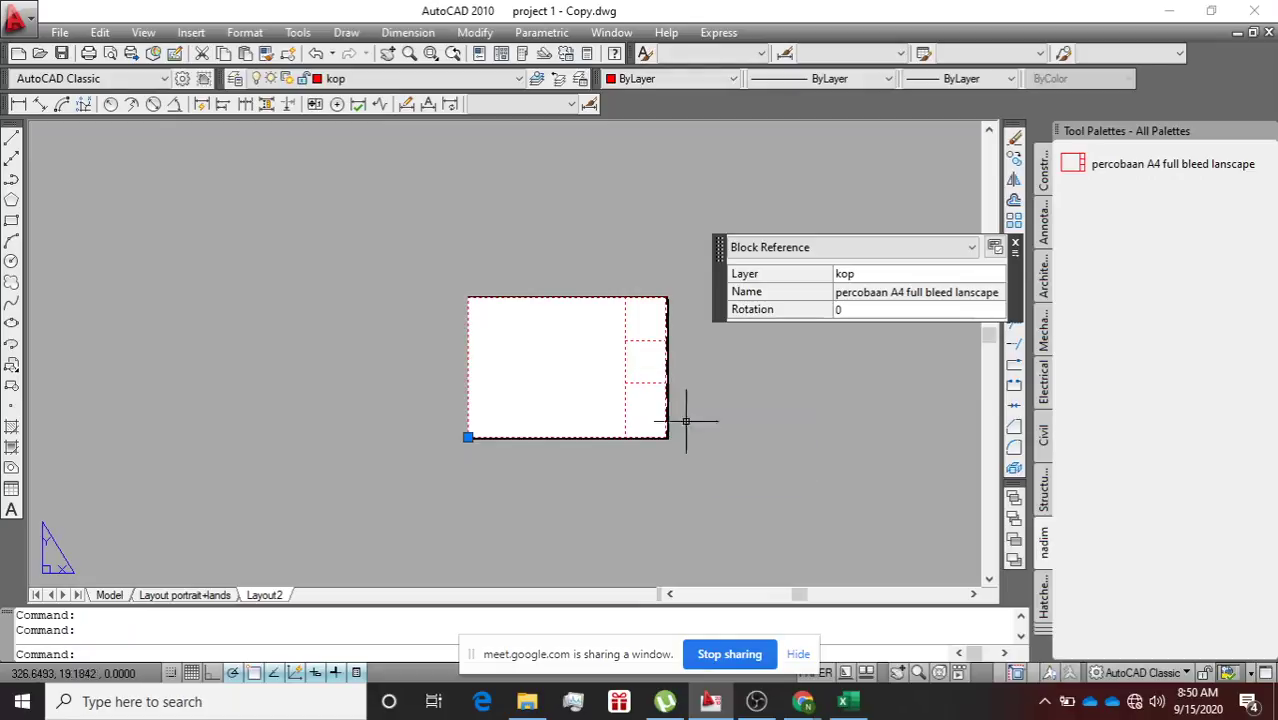
{"action": "key", "text": "Delete"}
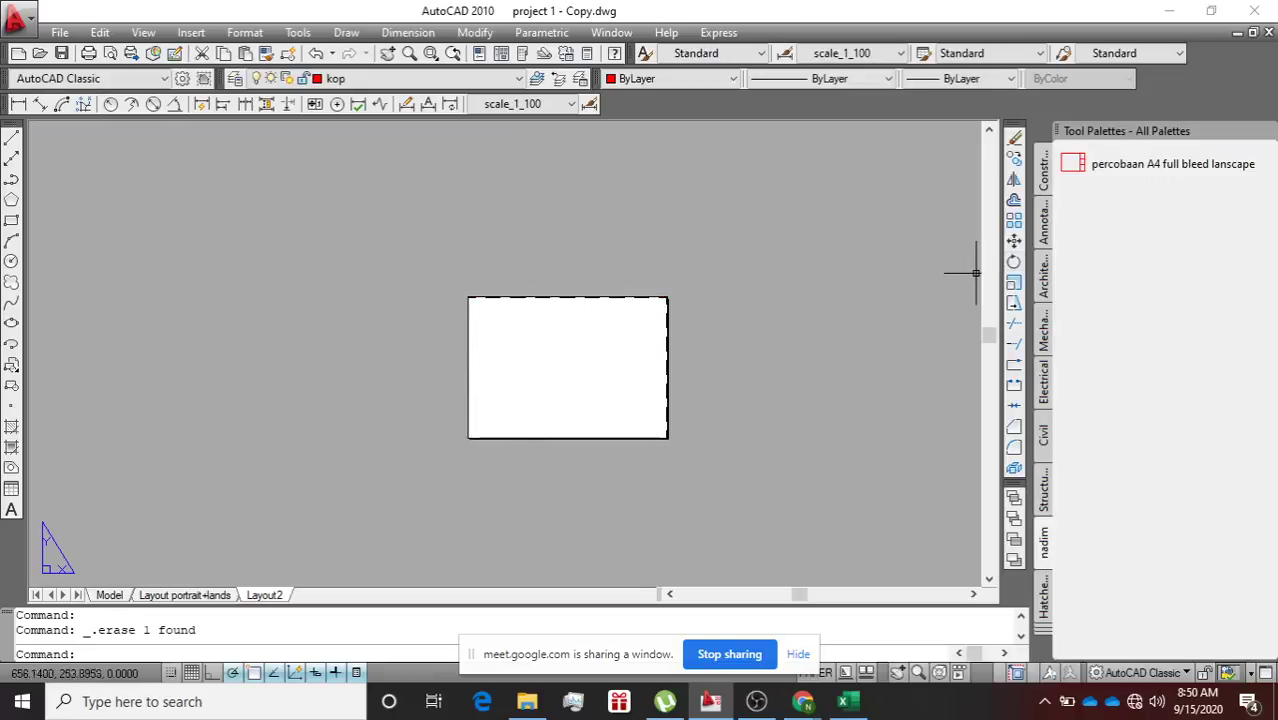
Modify the page setup of Layout2 to use Portrait drawing orientation.
{"action": "right_click", "coordinate": [262, 596]}
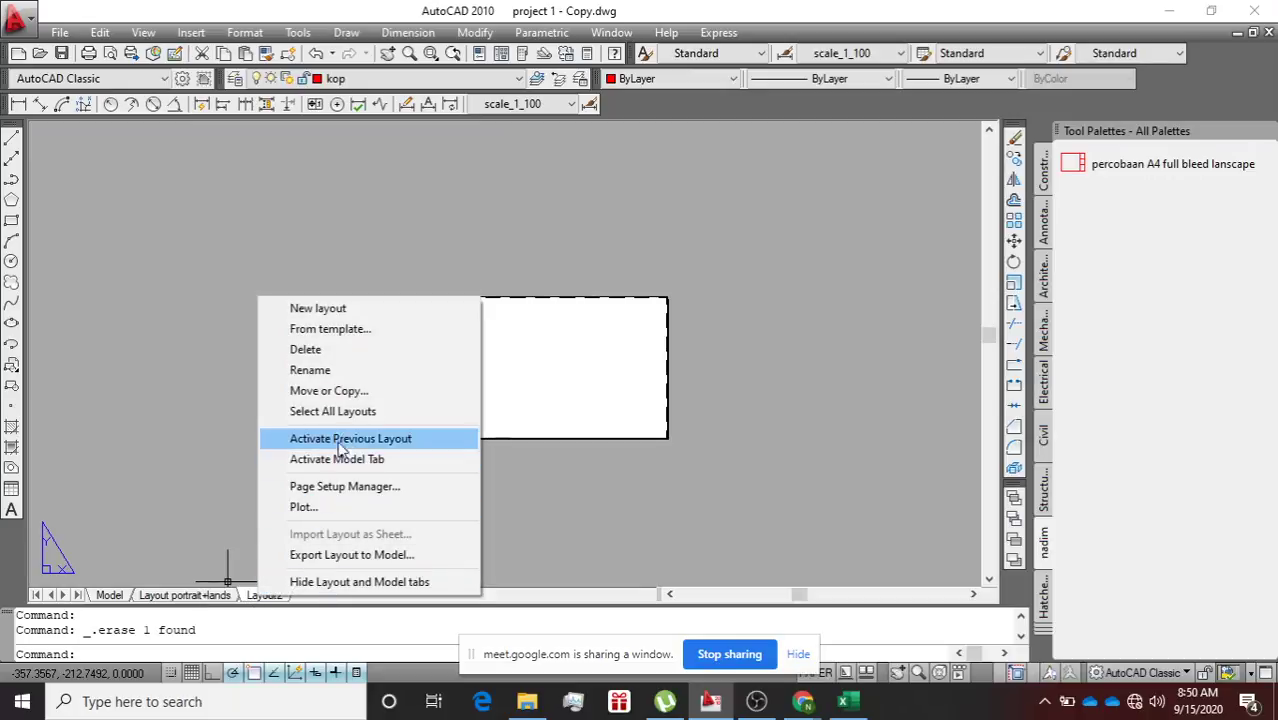
{"action": "left_click", "coordinate": [389, 487]}
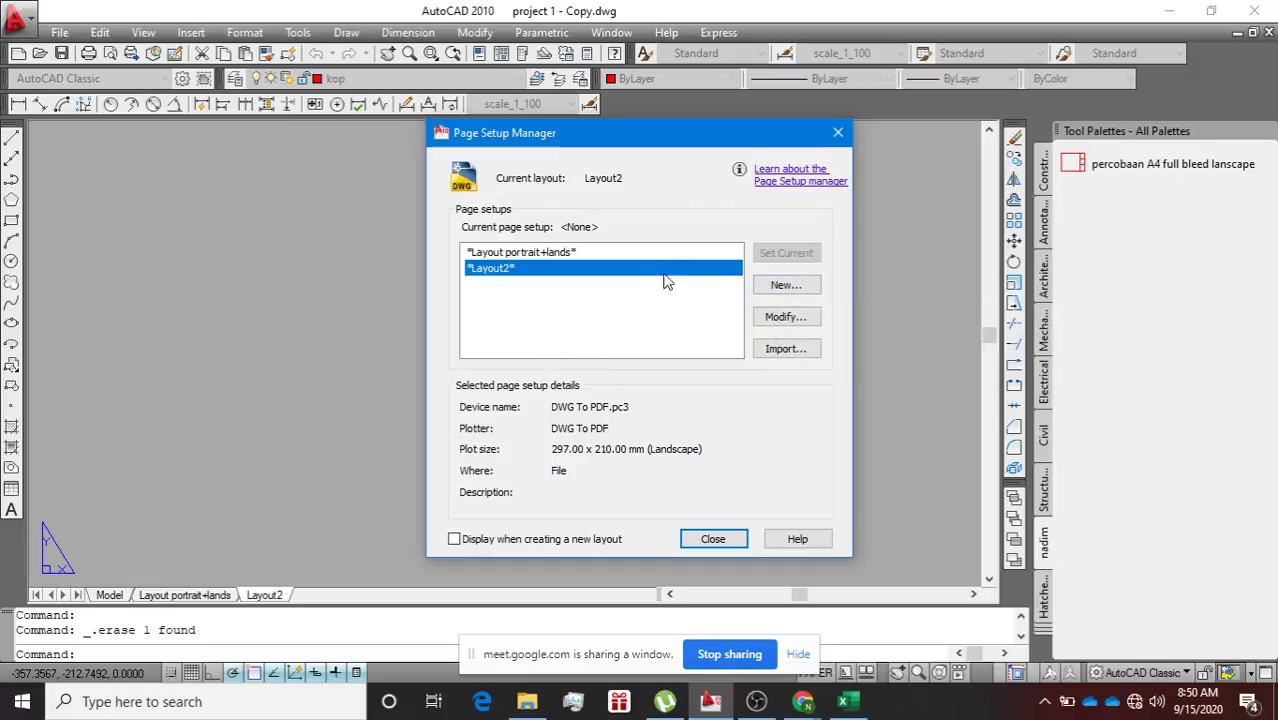
{"action": "left_click", "coordinate": [781, 318]}
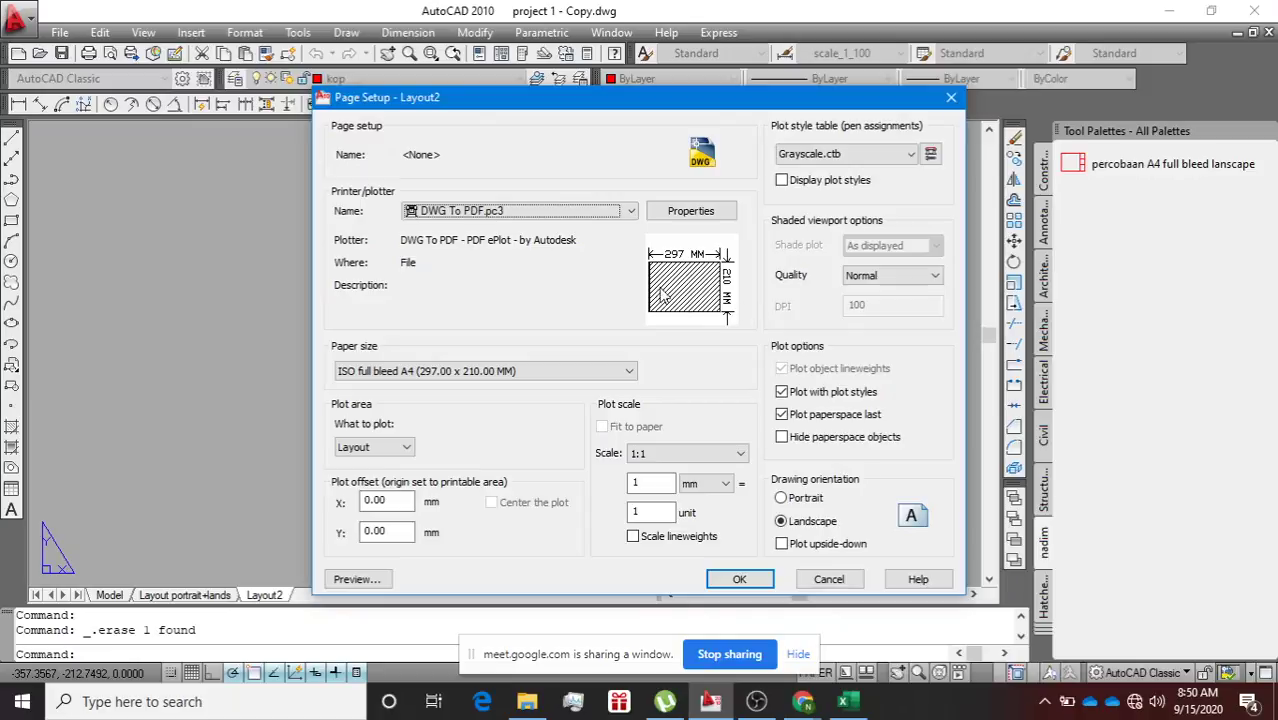
{"action": "mouse_move", "coordinate": [650, 291]}
{"action": "left_click", "coordinate": [782, 498]}
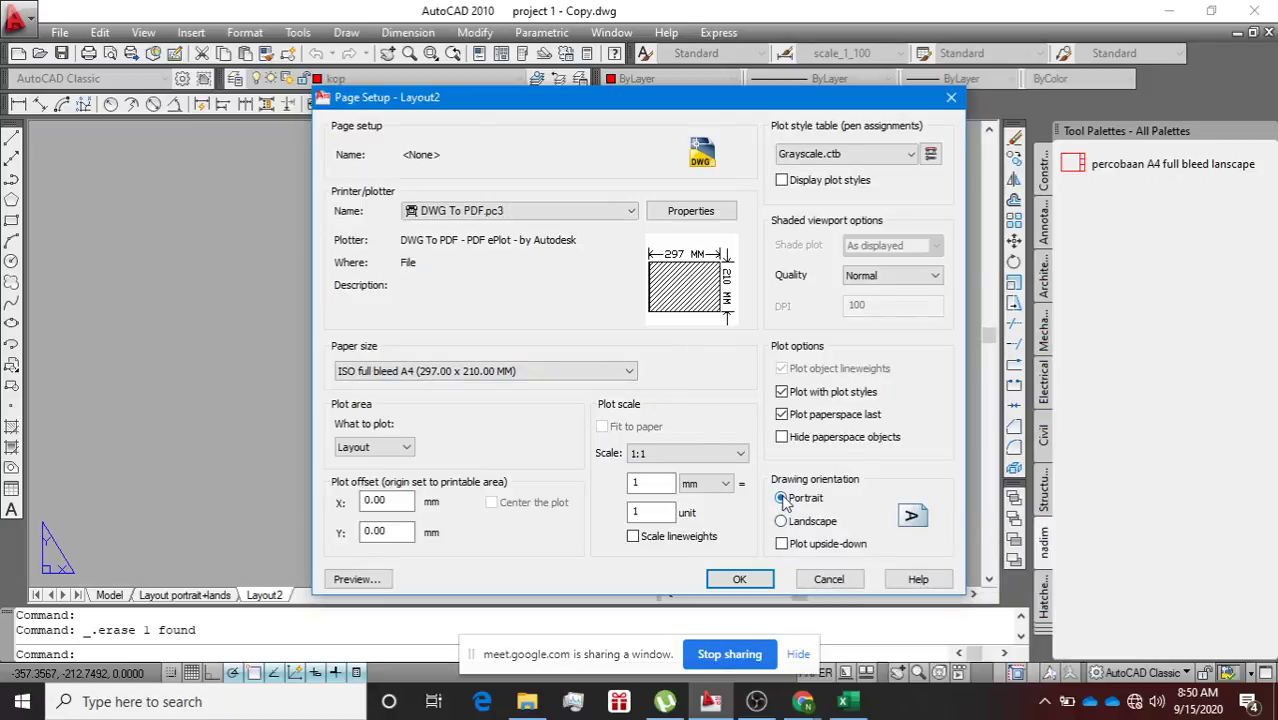
{"action": "left_click", "coordinate": [742, 580]}
{"action": "left_click", "coordinate": [713, 539]}
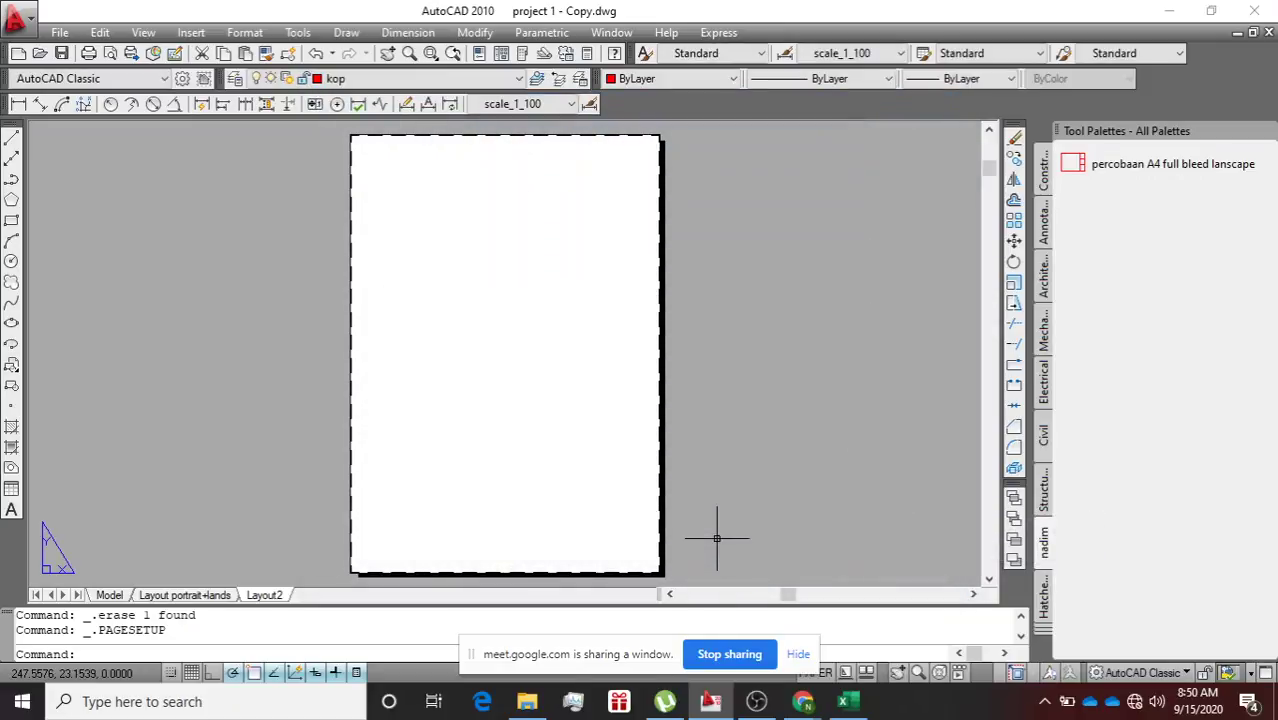
Draw a rectangular frame about 205 by 291 mm just inside the printable margins of the portrait sheet.
{"action": "scroll", "coordinate": [345, 150], "scroll_direction": "up", "scroll_amount": 2}
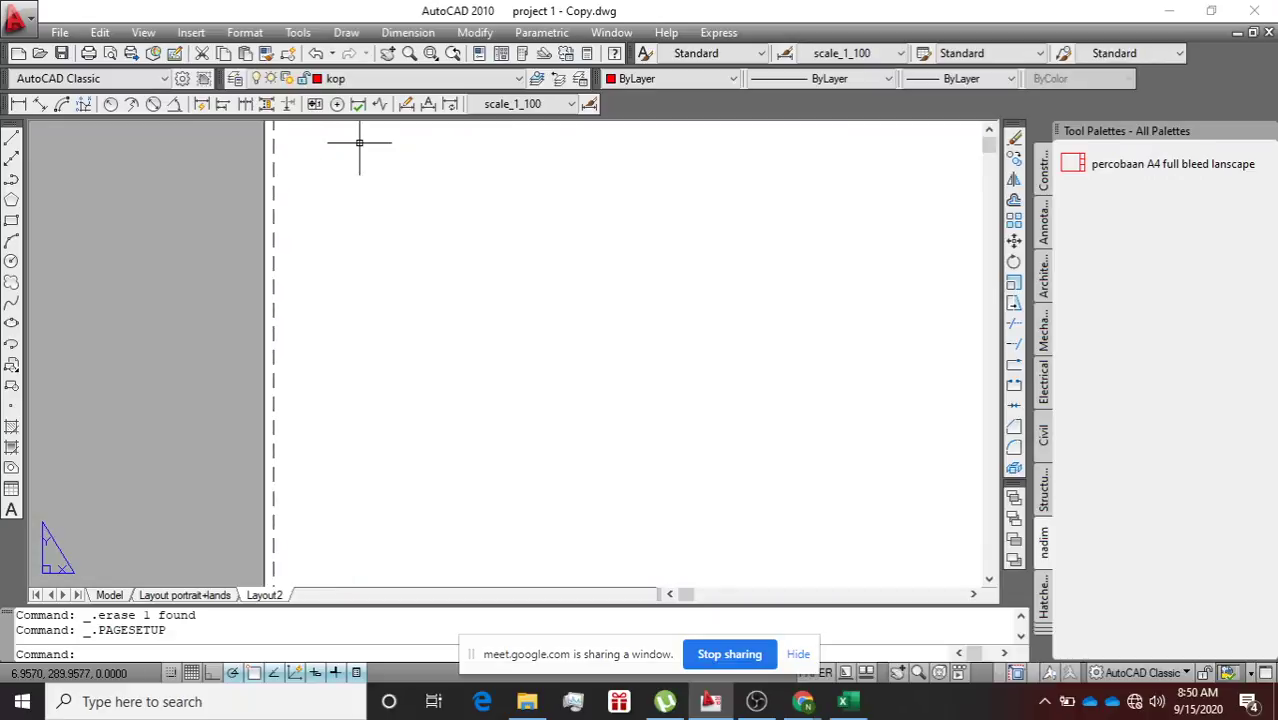
{"action": "scroll", "coordinate": [358, 140], "scroll_direction": "down", "scroll_amount": 6}
{"action": "scroll", "coordinate": [372, 179], "scroll_direction": "up", "scroll_amount": 6}
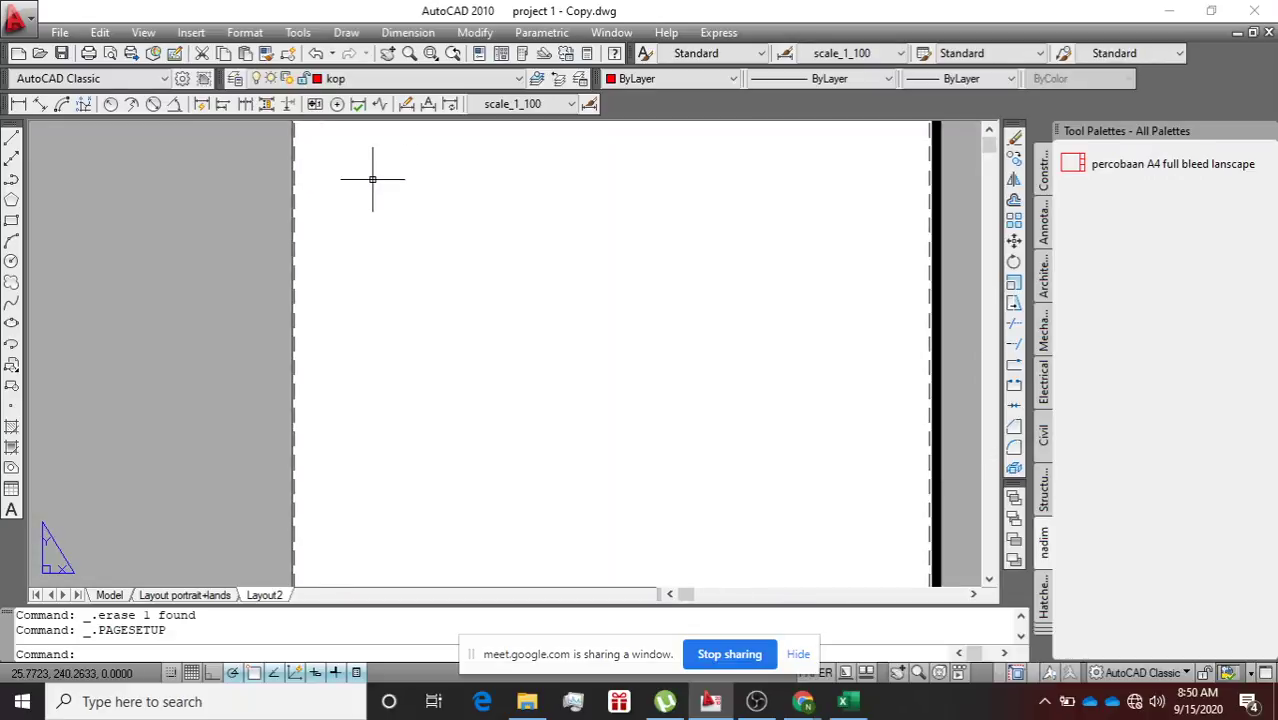
{"action": "scroll", "coordinate": [371, 177], "scroll_direction": "down", "scroll_amount": 4}
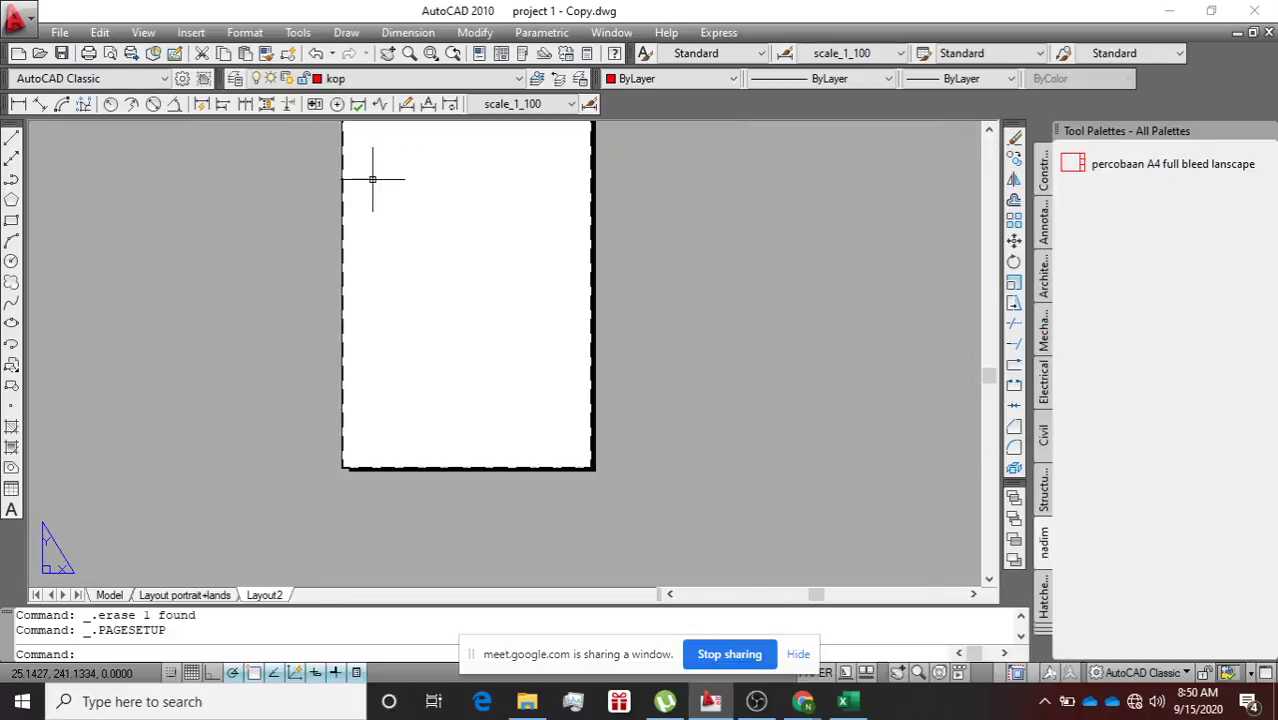
{"action": "left_click", "coordinate": [11, 221]}
{"action": "scroll", "coordinate": [300, 177], "scroll_direction": "up", "scroll_amount": 3}
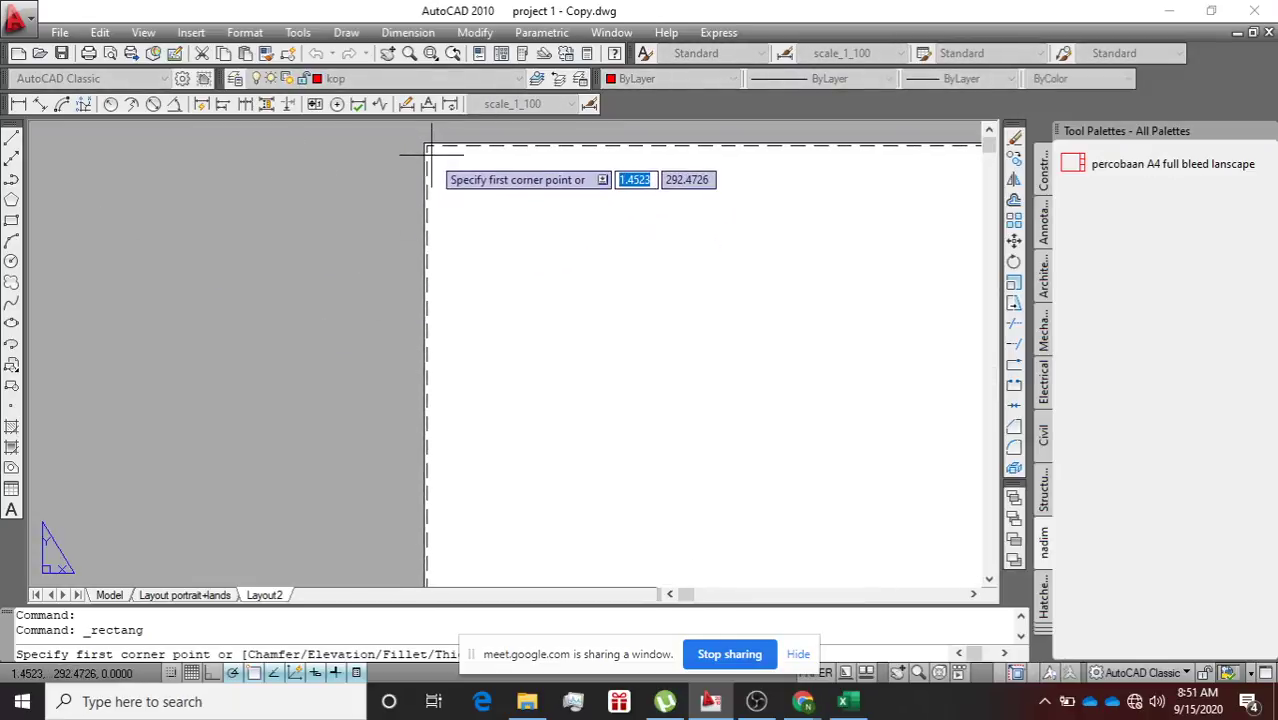
{"action": "left_click", "coordinate": [432, 152]}
{"action": "scroll", "coordinate": [480, 290], "scroll_direction": "down", "scroll_amount": 8}
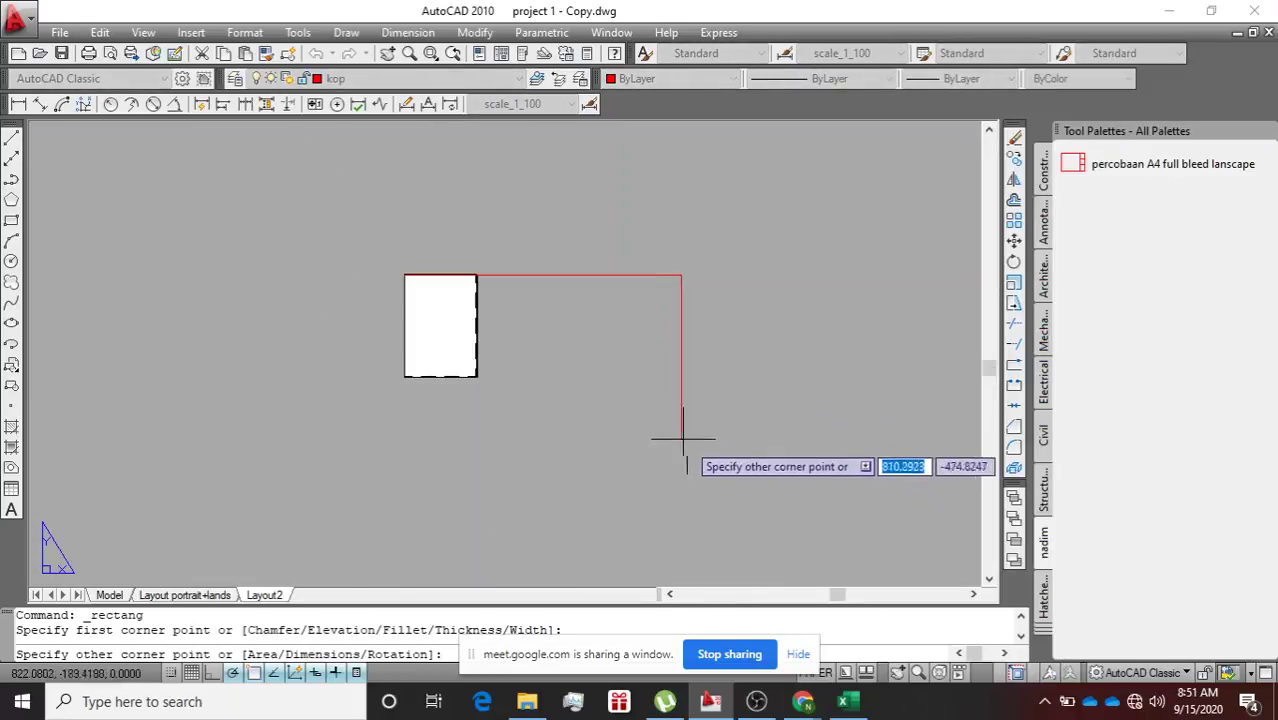
{"action": "scroll", "coordinate": [499, 386], "scroll_direction": "up", "scroll_amount": 8}
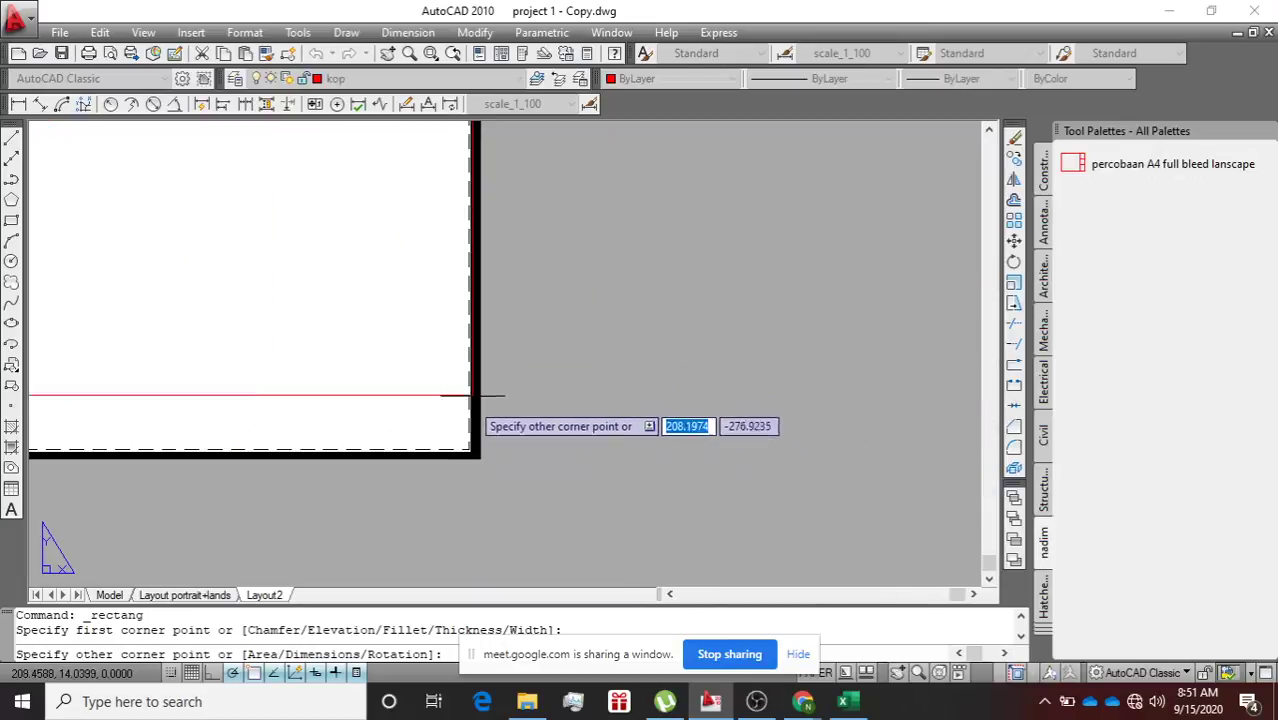
{"action": "left_click", "coordinate": [465, 448]}
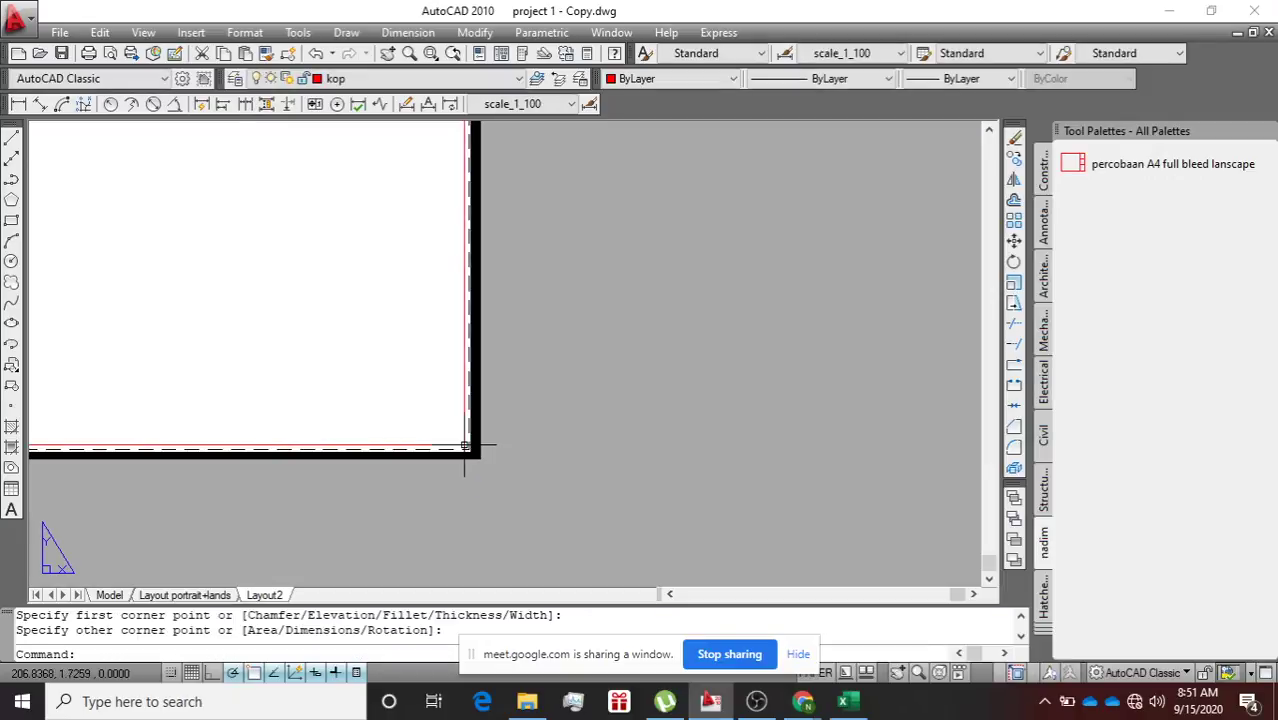
Draw a title block rectangle about 206 by 55 units across the bottom of the page, from the border's lower-right corner to its left edge.
{"action": "scroll", "coordinate": [465, 434], "scroll_direction": "down", "scroll_amount": 5}
{"action": "scroll", "coordinate": [384, 431], "scroll_direction": "up", "scroll_amount": 3}
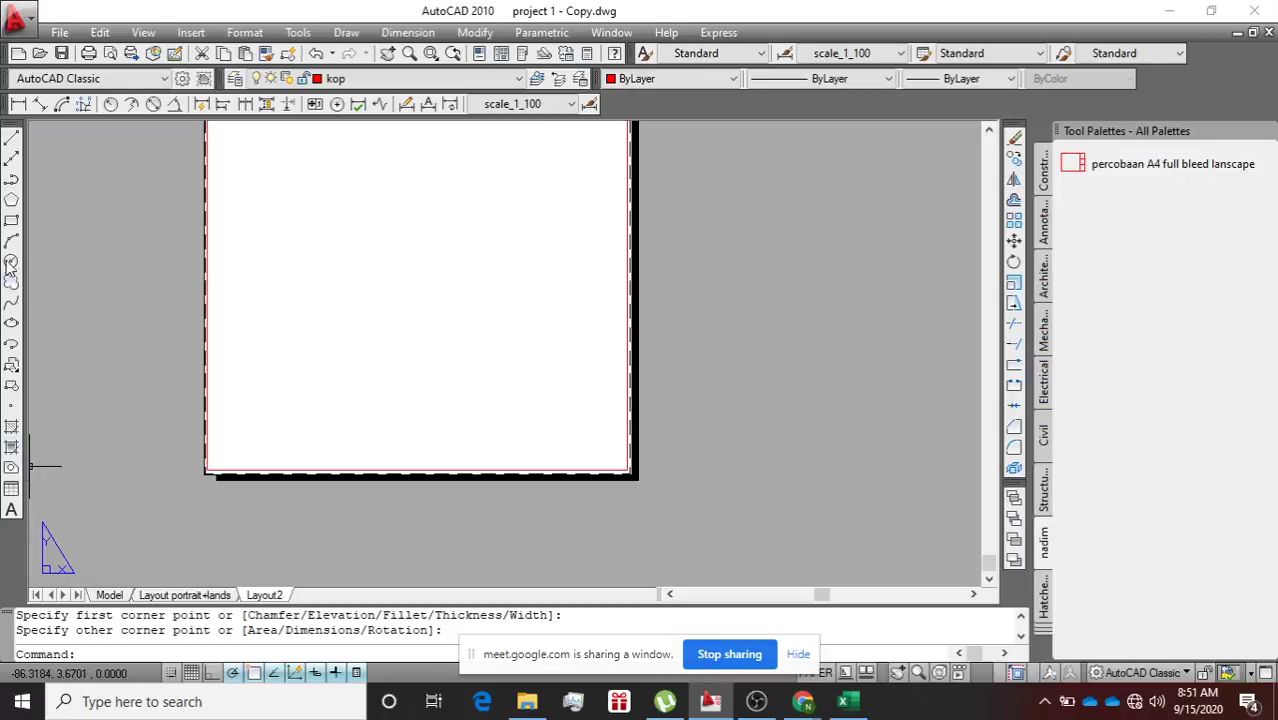
{"action": "left_click", "coordinate": [9, 223]}
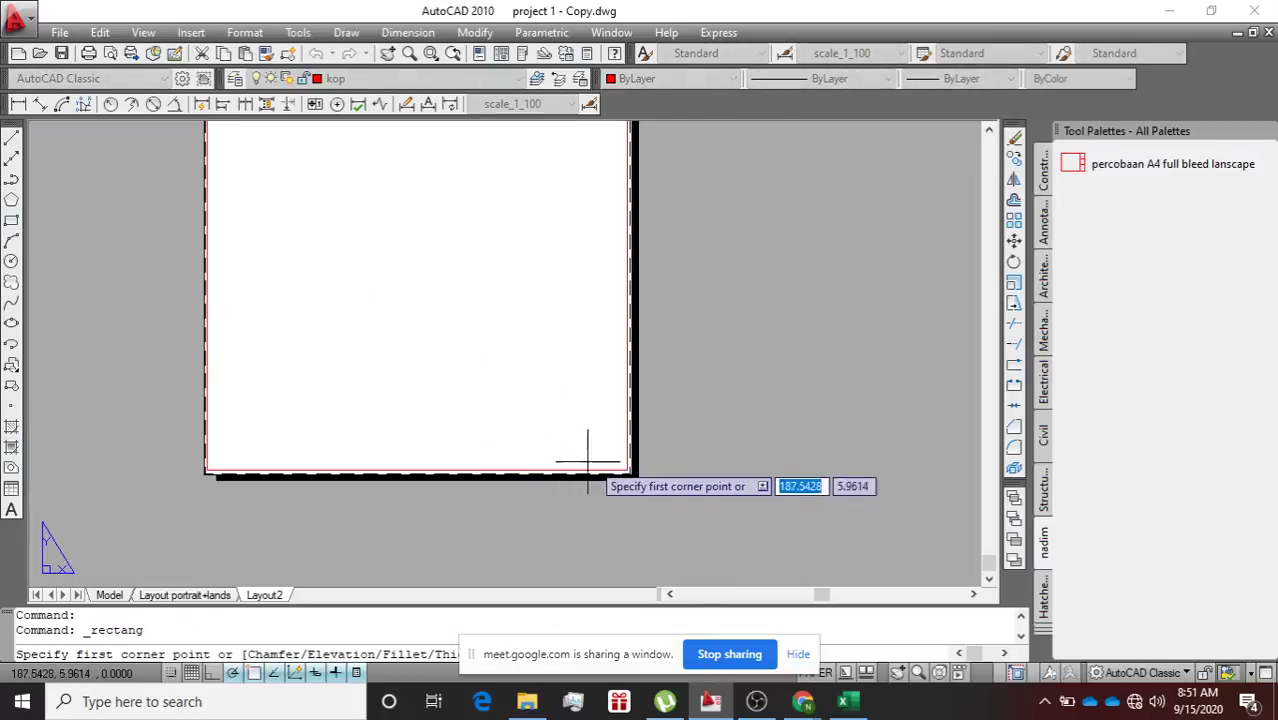
{"action": "left_click", "coordinate": [627, 470]}
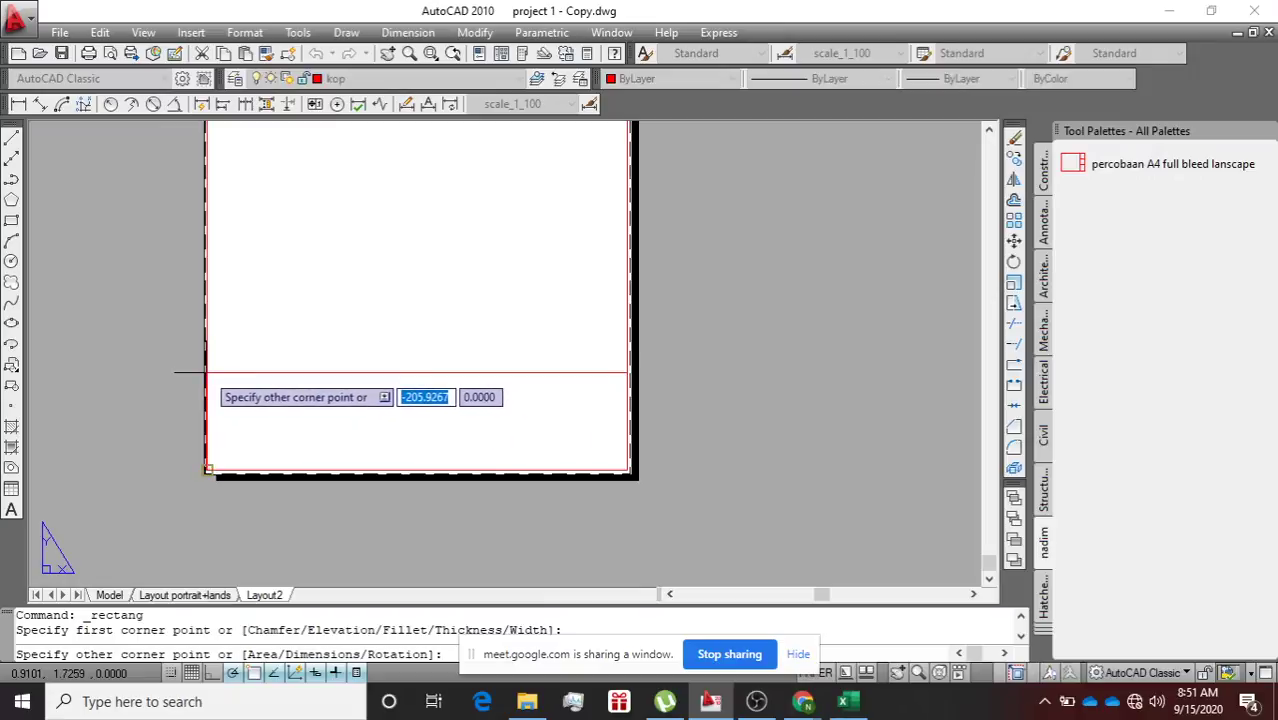
{"action": "scroll", "coordinate": [207, 372], "scroll_direction": "up", "scroll_amount": 5}
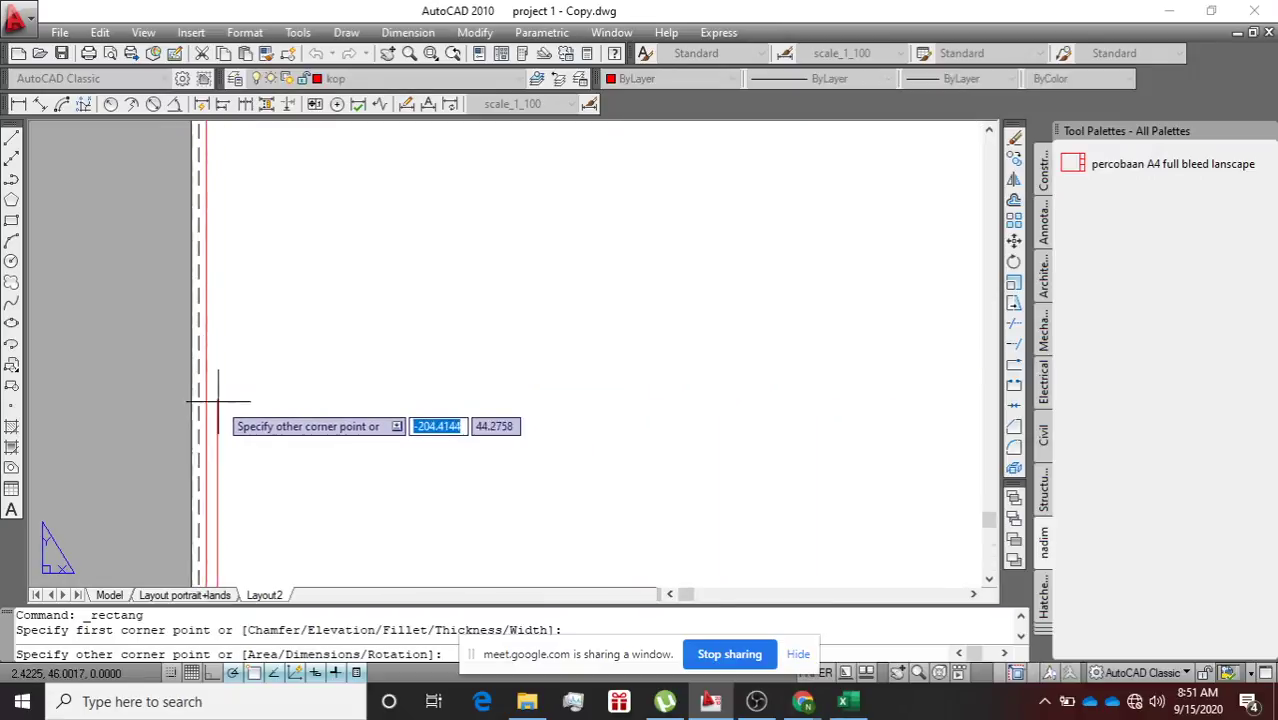
{"action": "scroll", "coordinate": [218, 402], "scroll_direction": "down", "scroll_amount": 5}
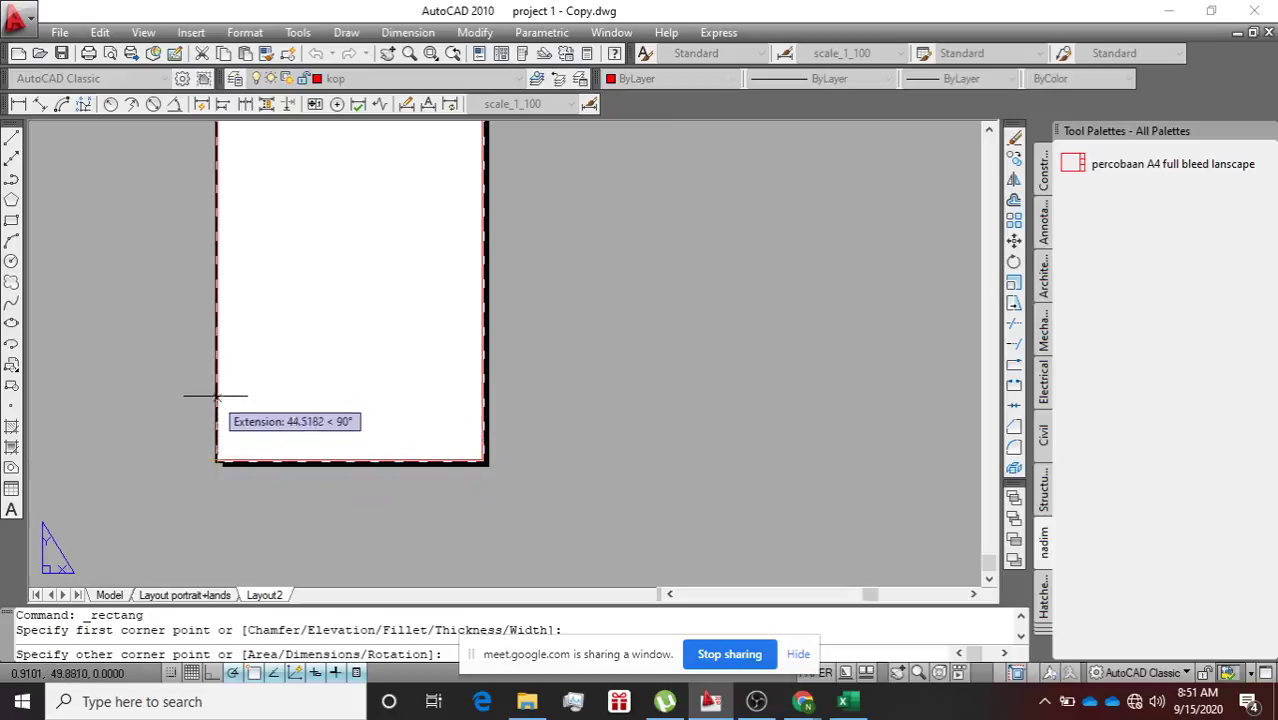
{"action": "left_click", "coordinate": [216, 388]}
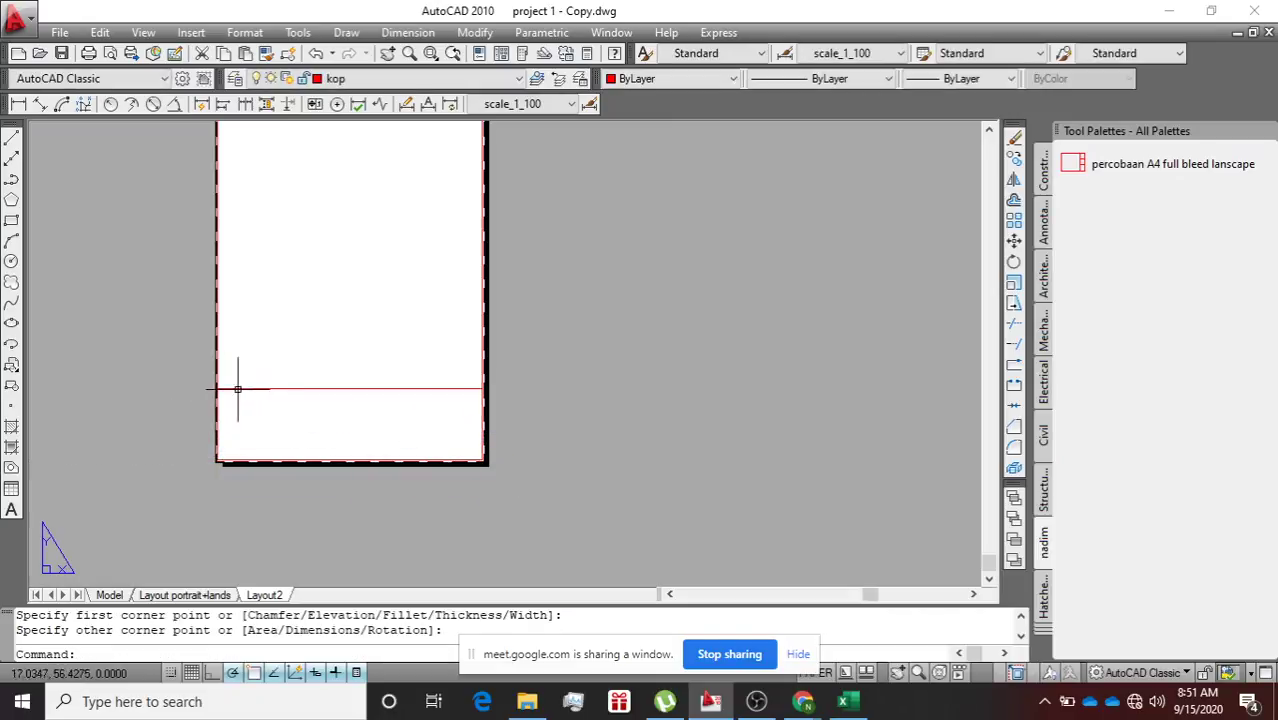
Draw a vertical line about 55 units long through the title block, a little over a quarter of its width from the left edge.
{"action": "scroll", "coordinate": [328, 374], "scroll_direction": "down", "scroll_amount": 4}
{"action": "scroll", "coordinate": [332, 376], "scroll_direction": "up", "scroll_amount": 3}
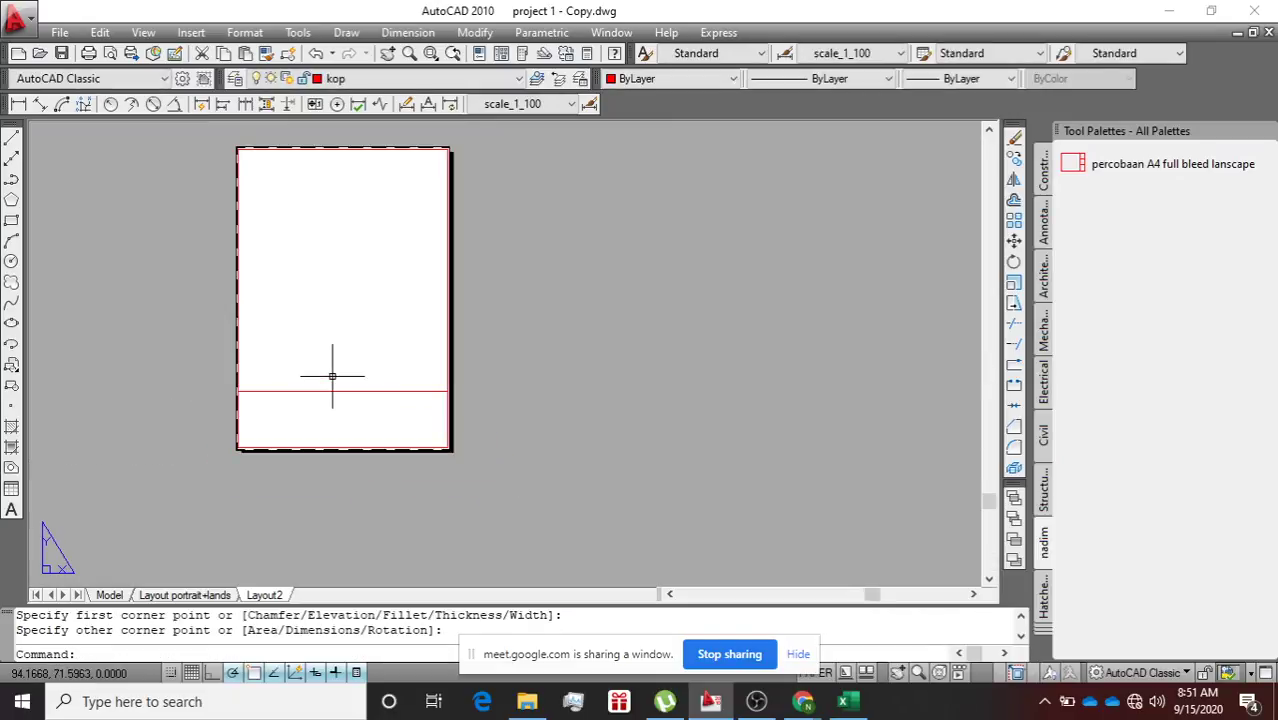
{"action": "type", "text": "l"}
{"action": "key", "text": "Return"}
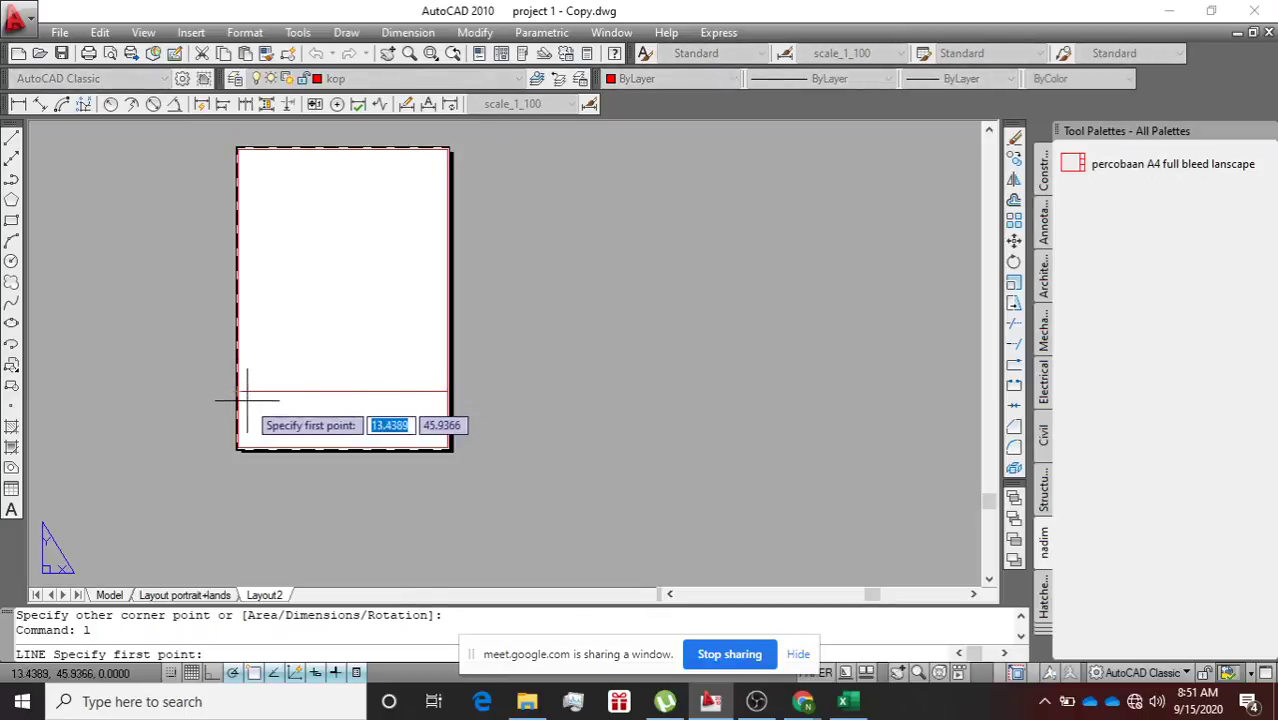
{"action": "left_click", "coordinate": [299, 391]}
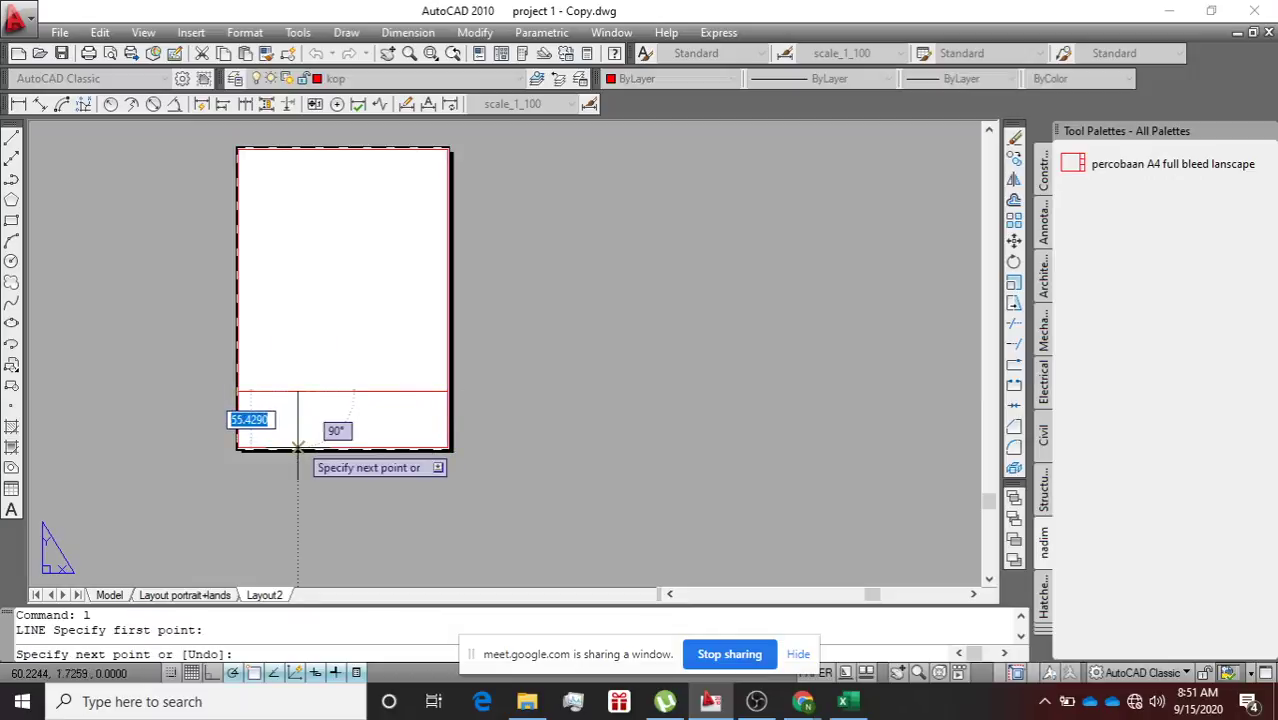
{"action": "left_click", "coordinate": [298, 447]}
{"action": "key", "text": "Return"}
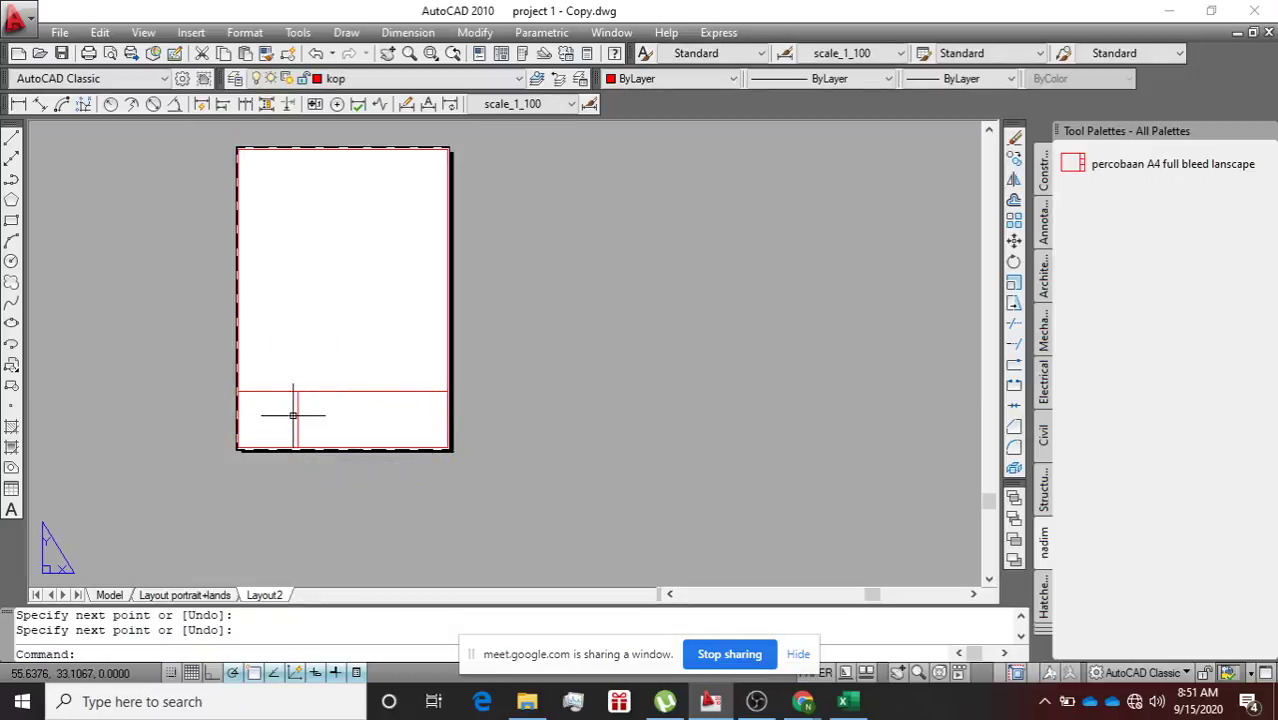
Draw a horizontal line at mid-height from the title block's vertical divider to its right edge.
{"action": "key", "text": "Return"}
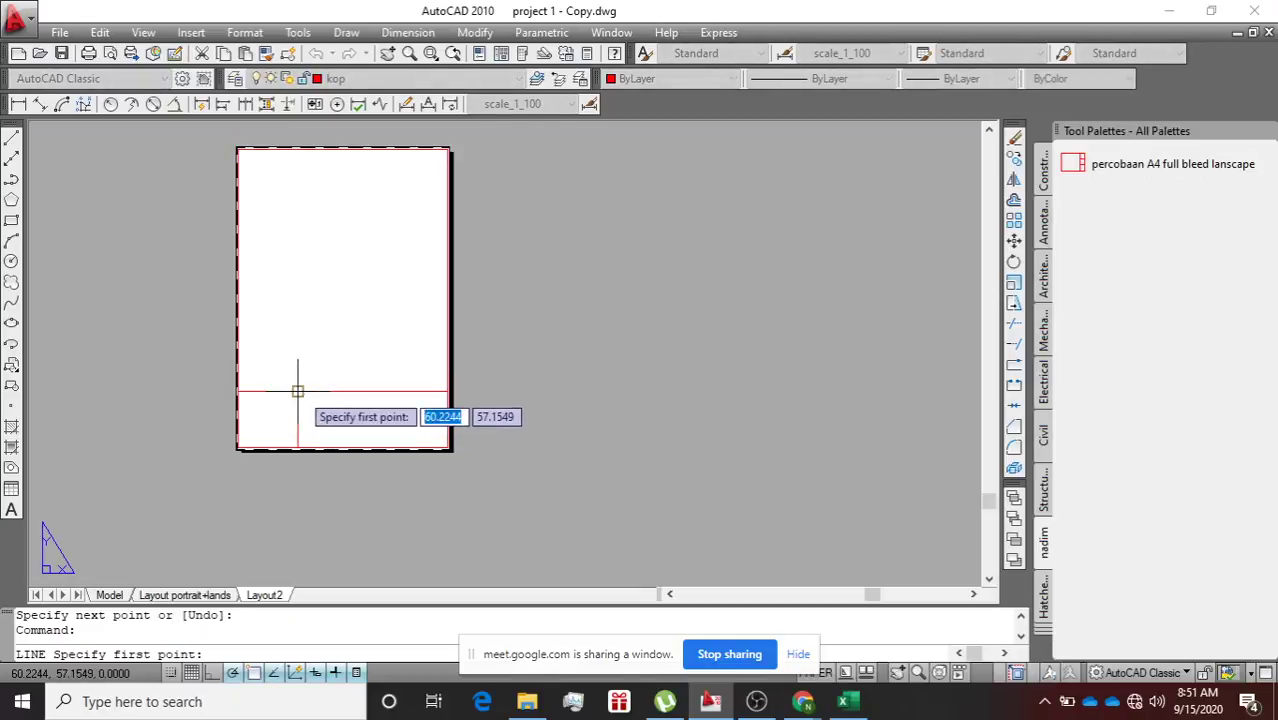
{"action": "left_click", "coordinate": [298, 420]}
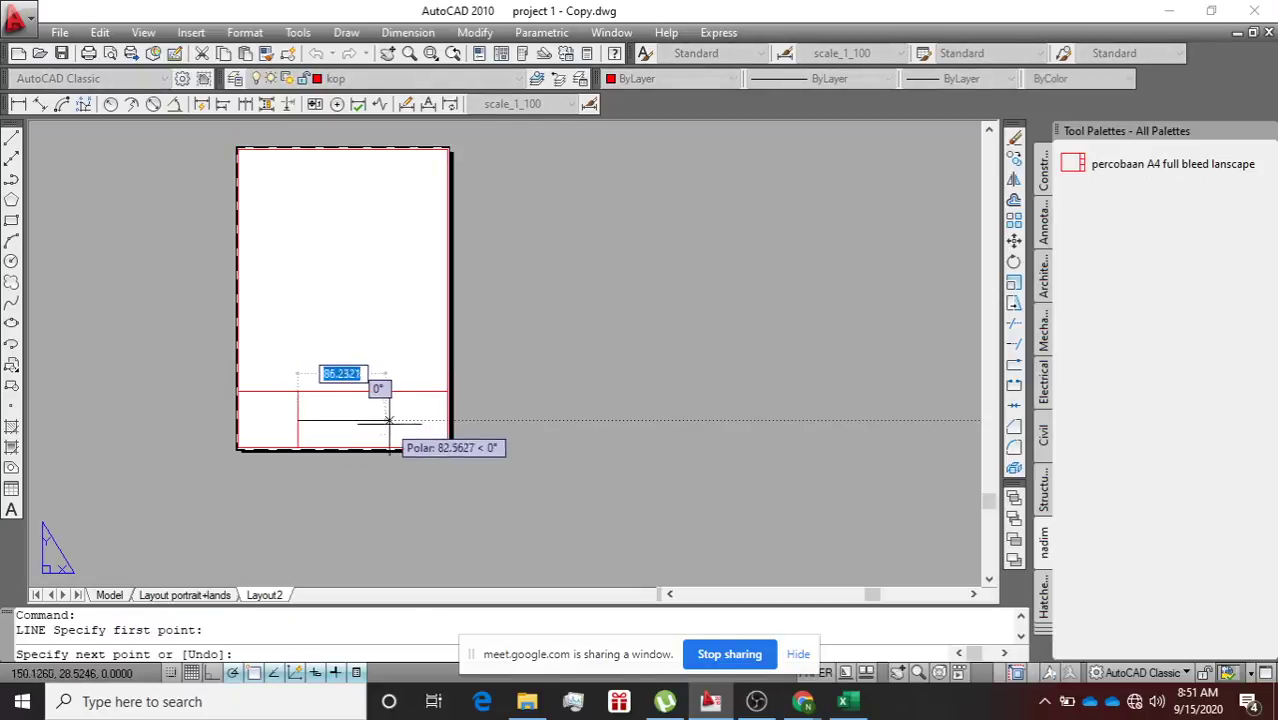
{"action": "left_click", "coordinate": [447, 420]}
{"action": "key", "text": "Return"}
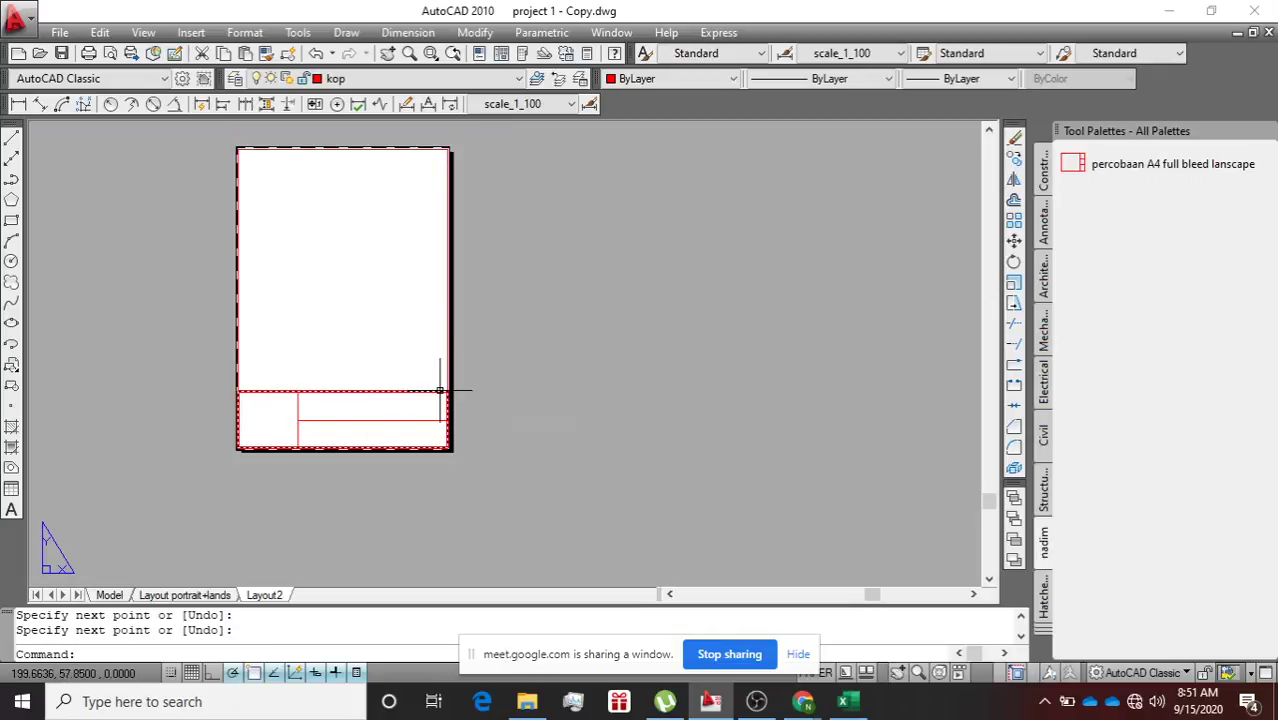
Define the border and title block lines as a block named "percobaan A4 full bleed portrait", with the base point at the border's lower-left corner.
{"action": "mouse_move", "coordinate": [440, 390]}
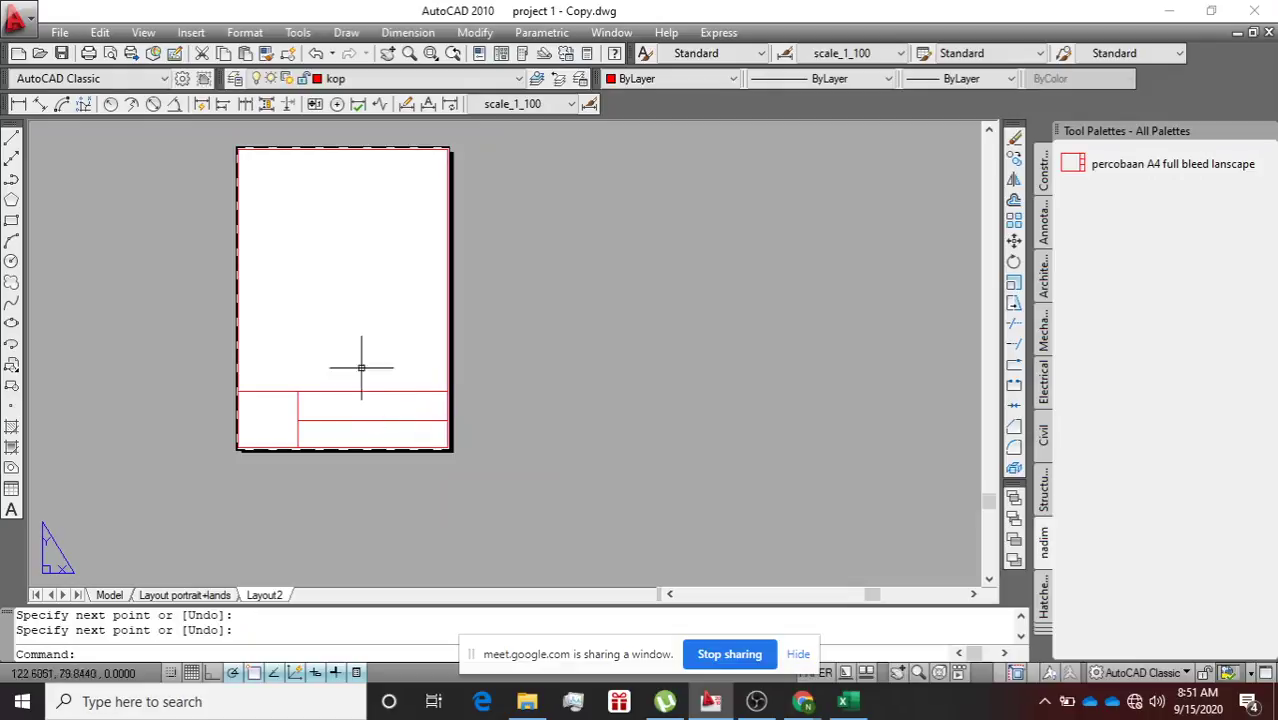
{"action": "left_click", "coordinate": [211, 130]}
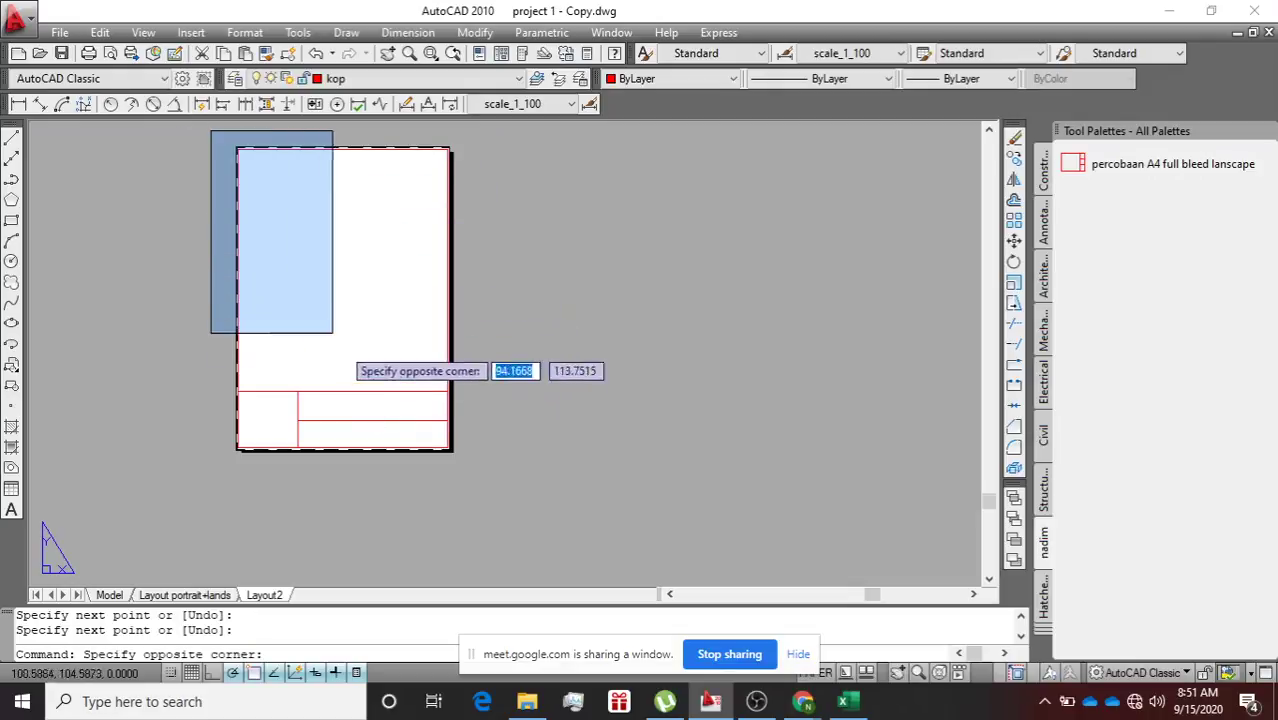
{"action": "left_click", "coordinate": [466, 467]}
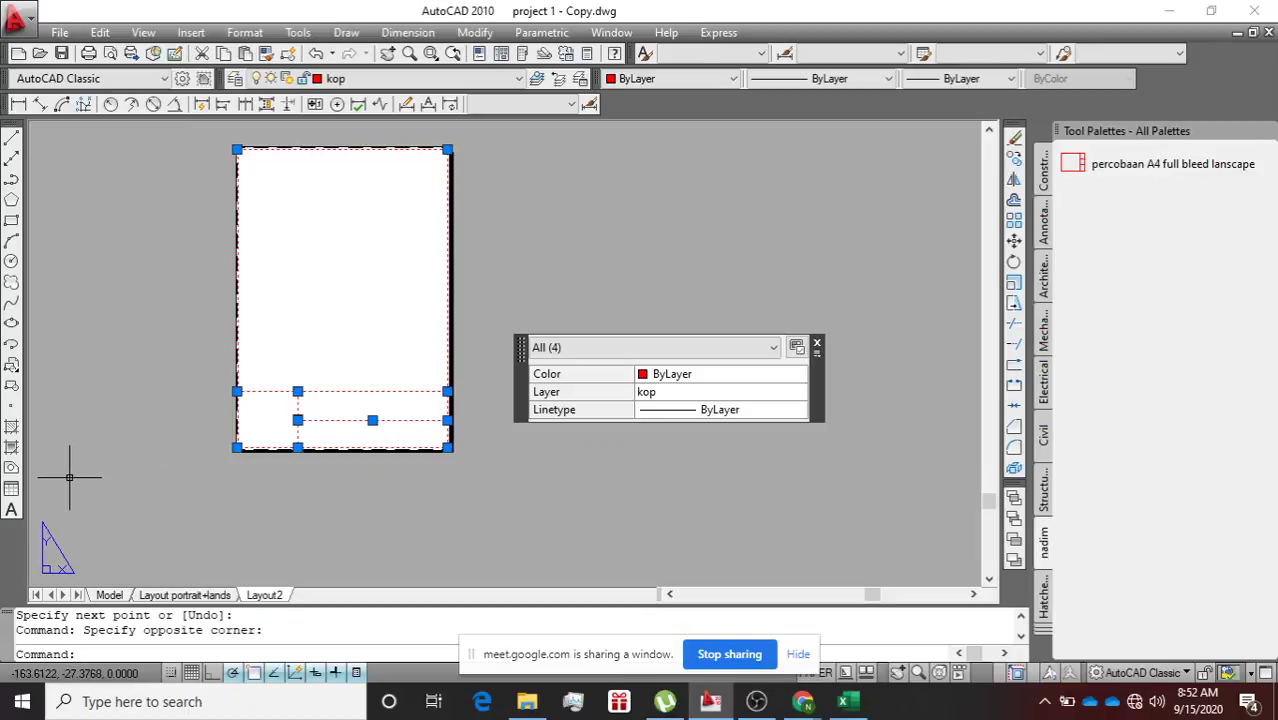
{"action": "left_click", "coordinate": [13, 390]}
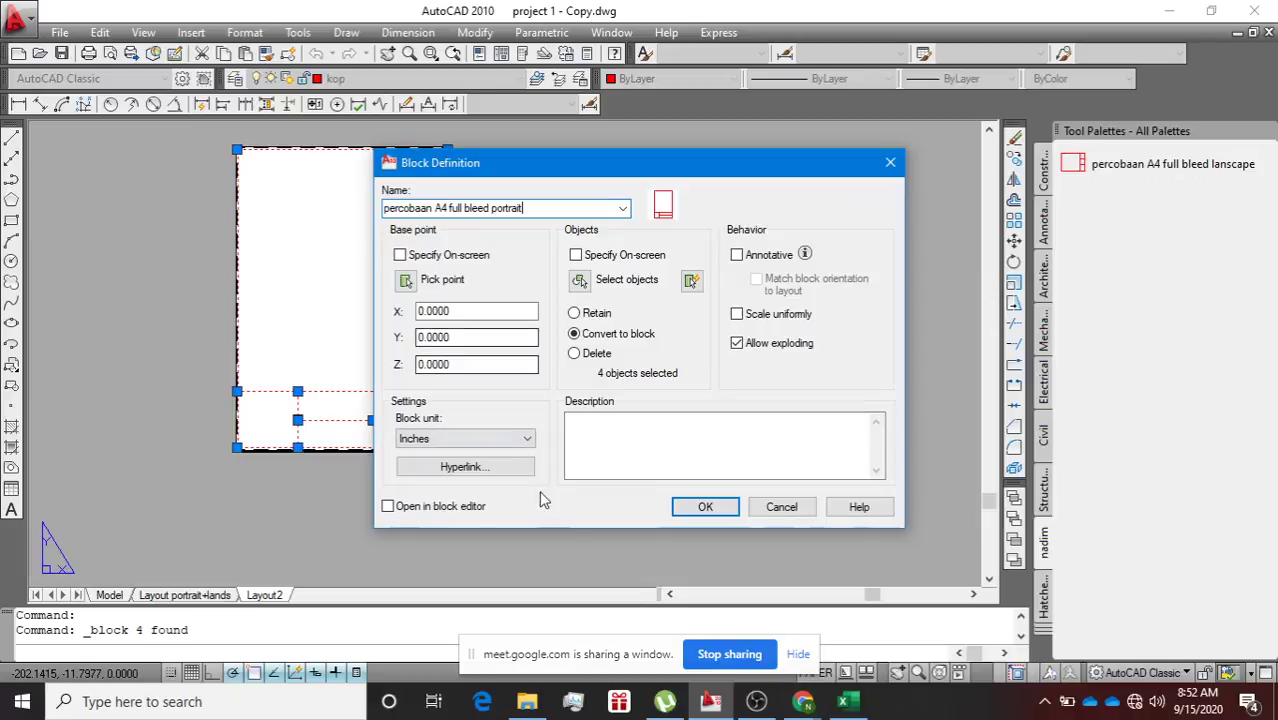
{"action": "left_click", "coordinate": [405, 280]}
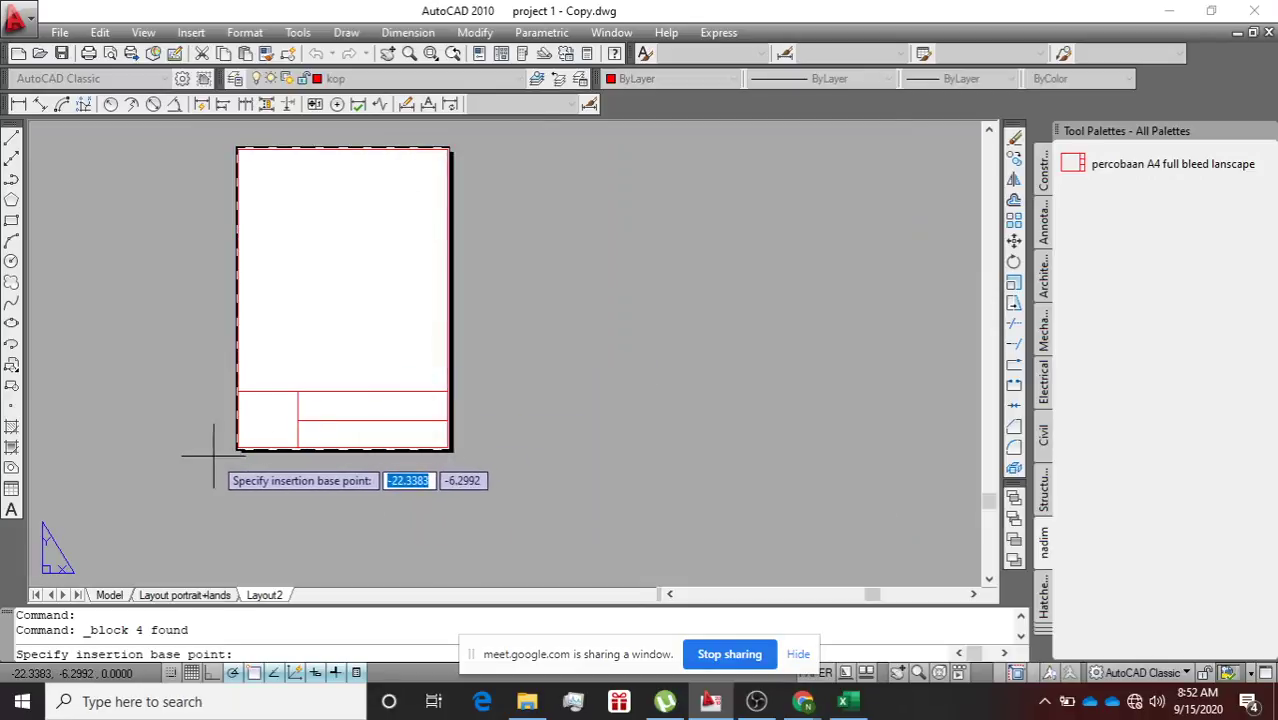
{"action": "scroll", "coordinate": [280, 442], "scroll_direction": "up", "scroll_amount": 7}
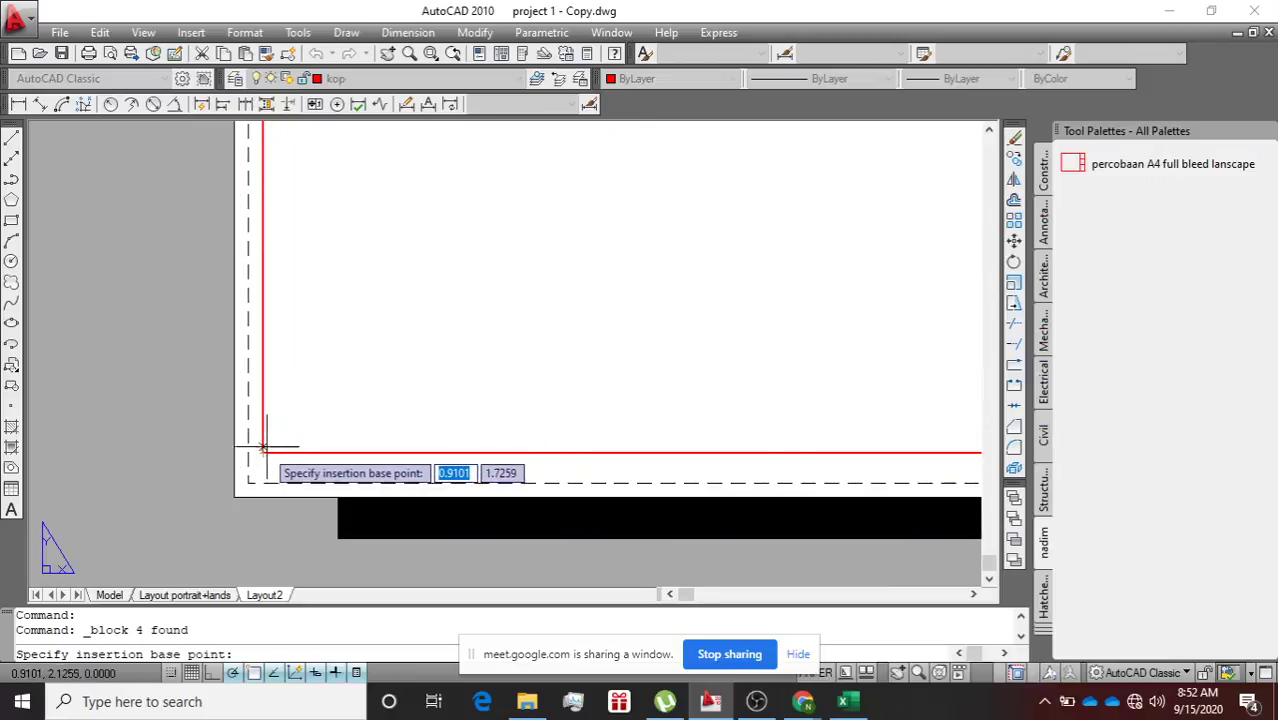
{"action": "left_click", "coordinate": [263, 451]}
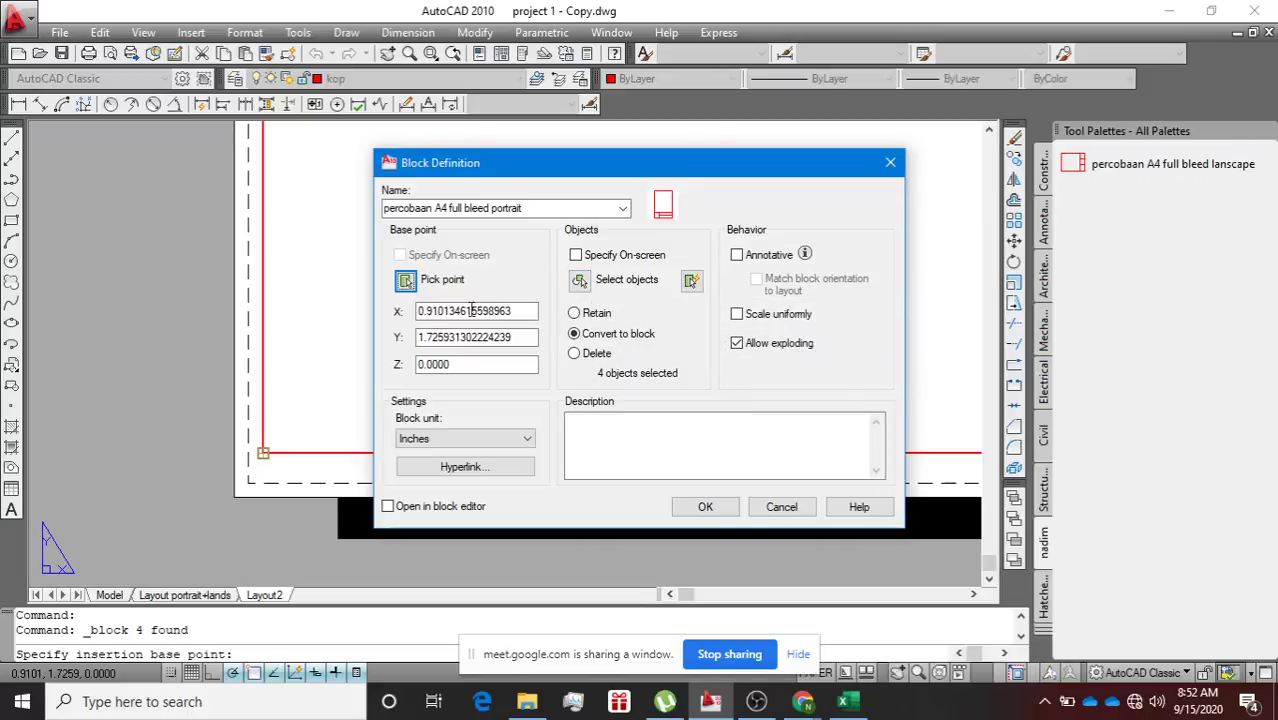
Set the block unit to Millimeters and create the block.
{"action": "left_click", "coordinate": [527, 439]}
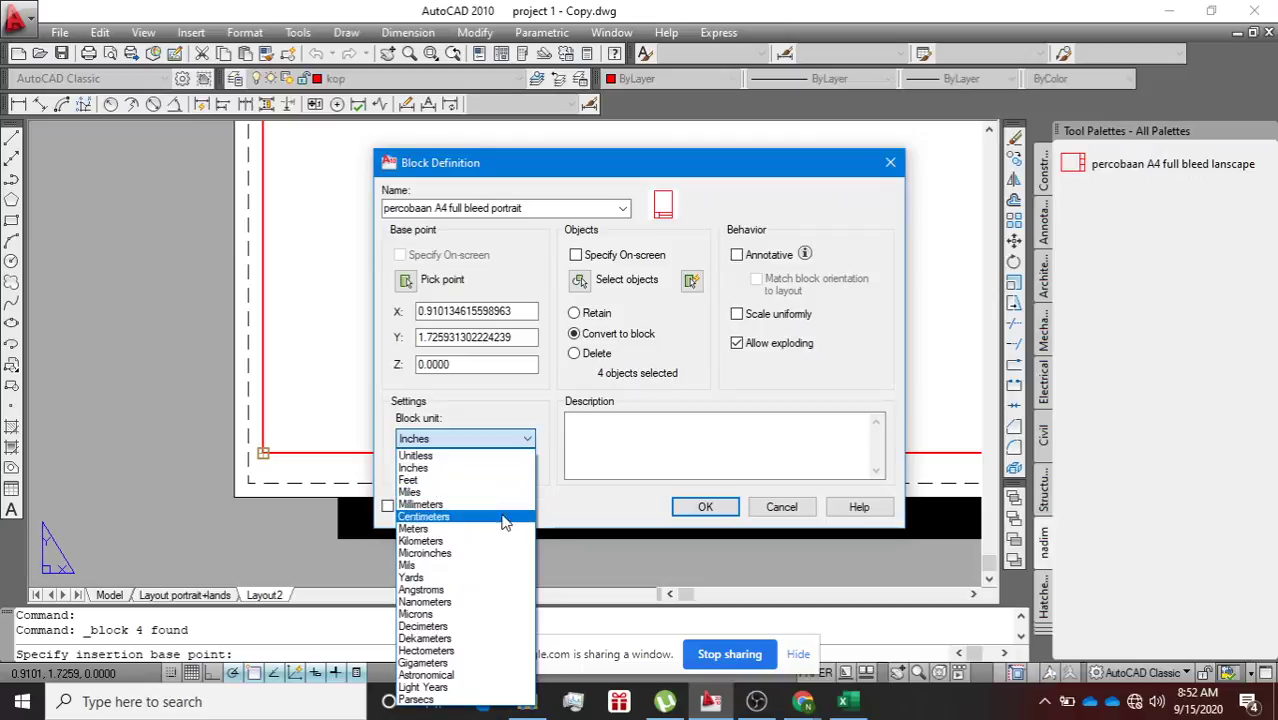
{"action": "left_click", "coordinate": [503, 505]}
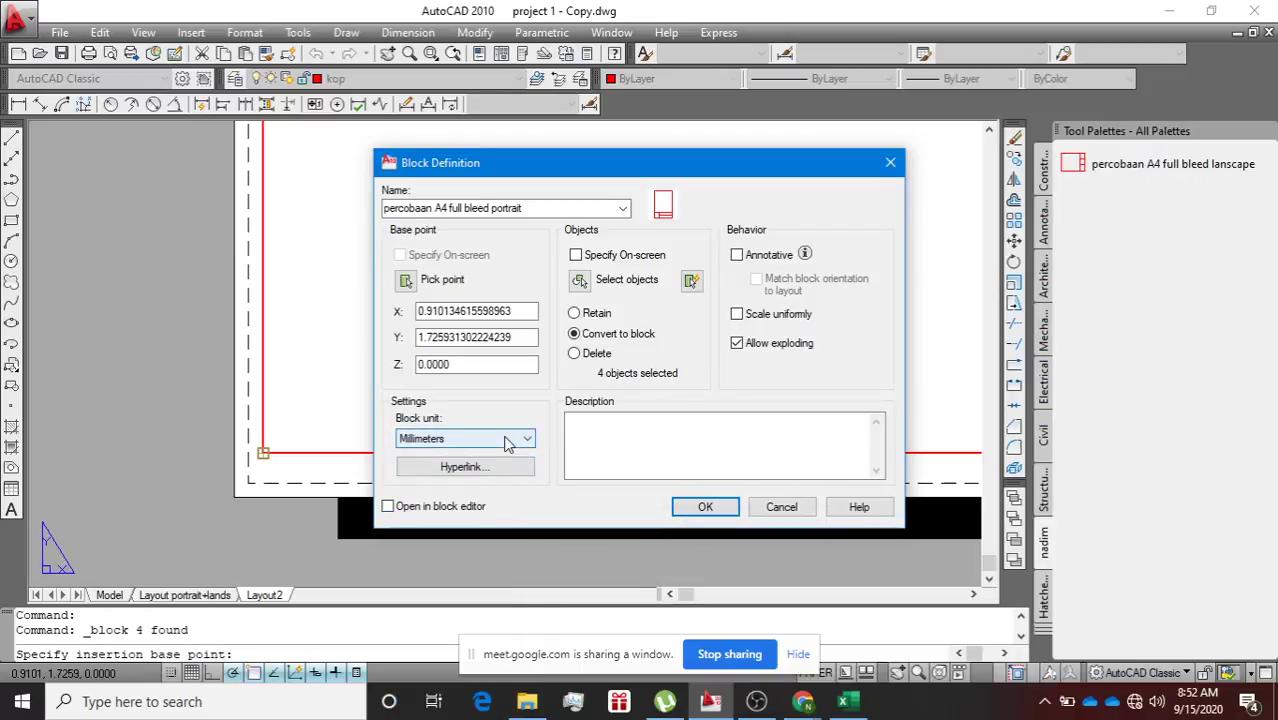
{"action": "left_click", "coordinate": [705, 508]}
{"action": "scroll", "coordinate": [525, 421], "scroll_direction": "down", "scroll_amount": 8}
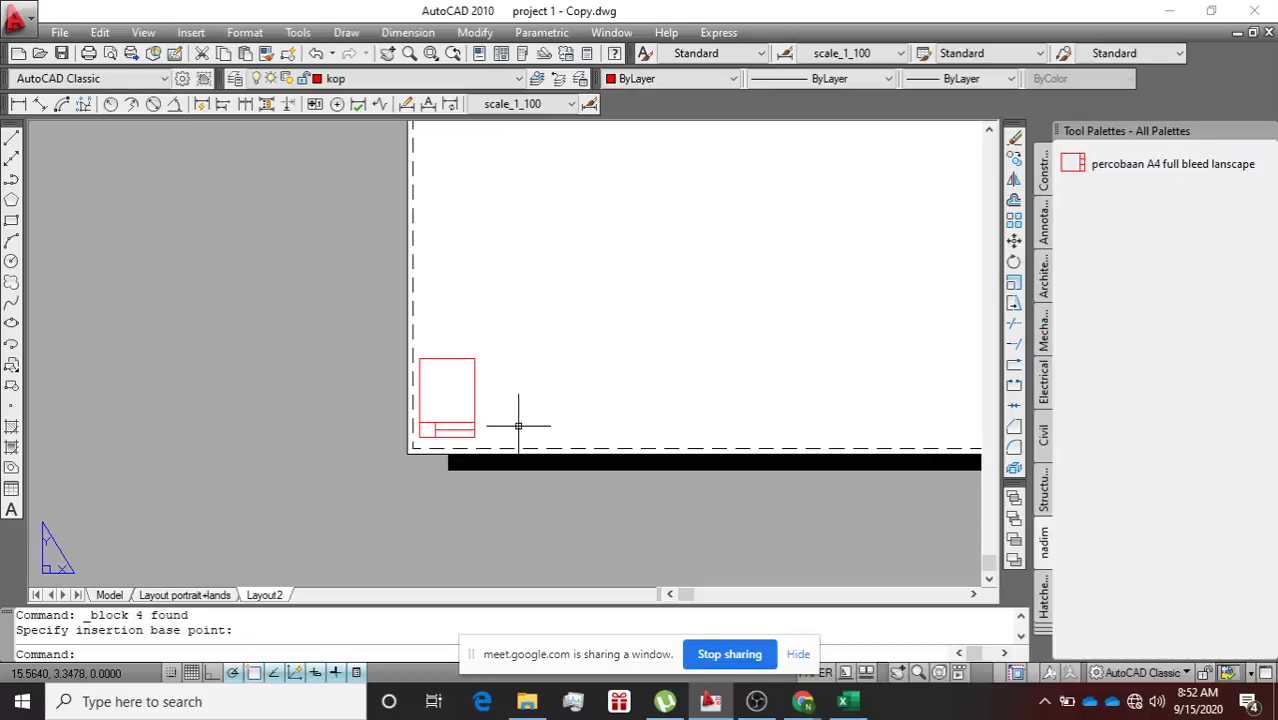
Delete the small portrait title block reference near the lower-left corner of the sheet.
{"action": "scroll", "coordinate": [651, 384], "scroll_direction": "up", "scroll_amount": 5}
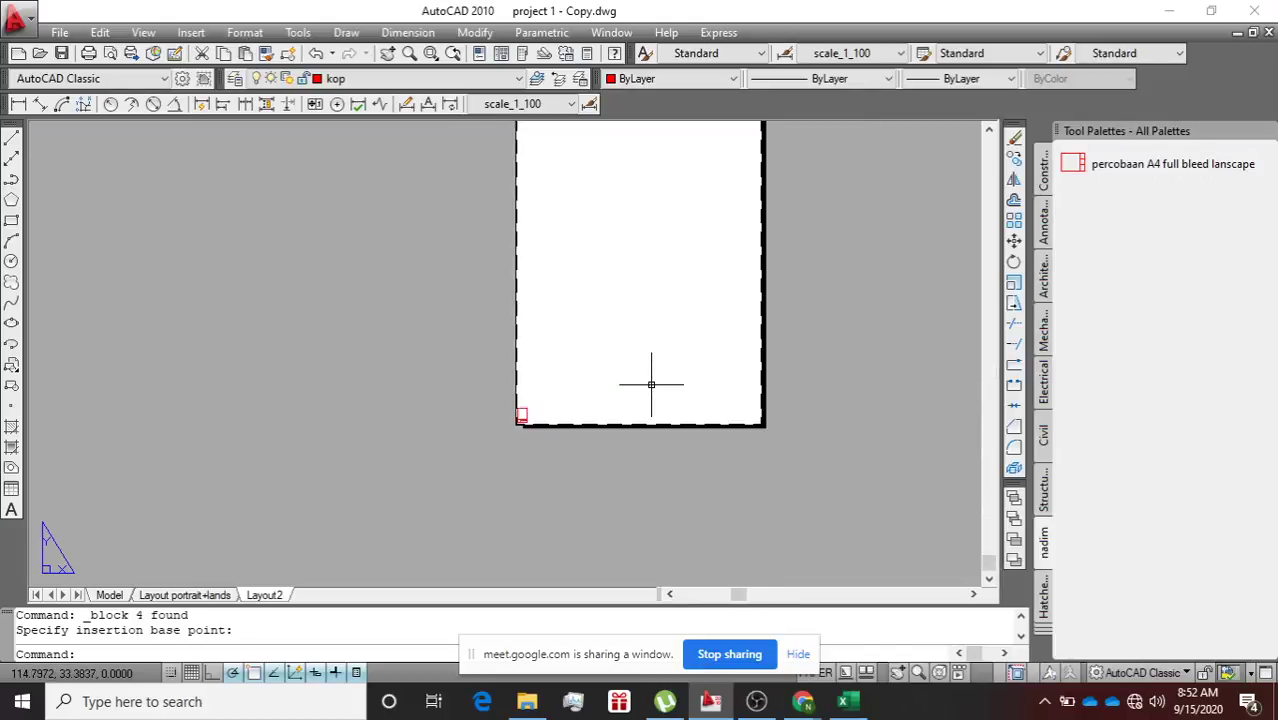
{"action": "scroll", "coordinate": [522, 419], "scroll_direction": "up", "scroll_amount": 2}
{"action": "scroll", "coordinate": [545, 397], "scroll_direction": "up", "scroll_amount": 2}
{"action": "left_click", "coordinate": [463, 514]}
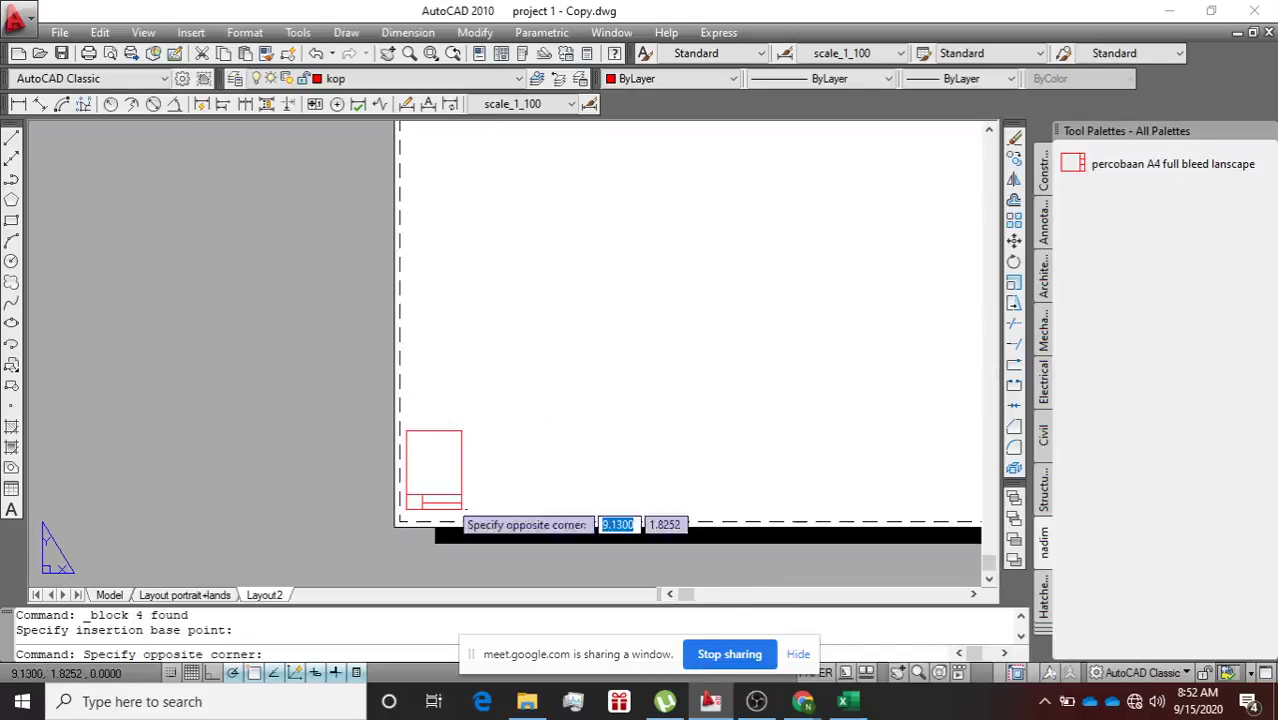
{"action": "left_click", "coordinate": [402, 416]}
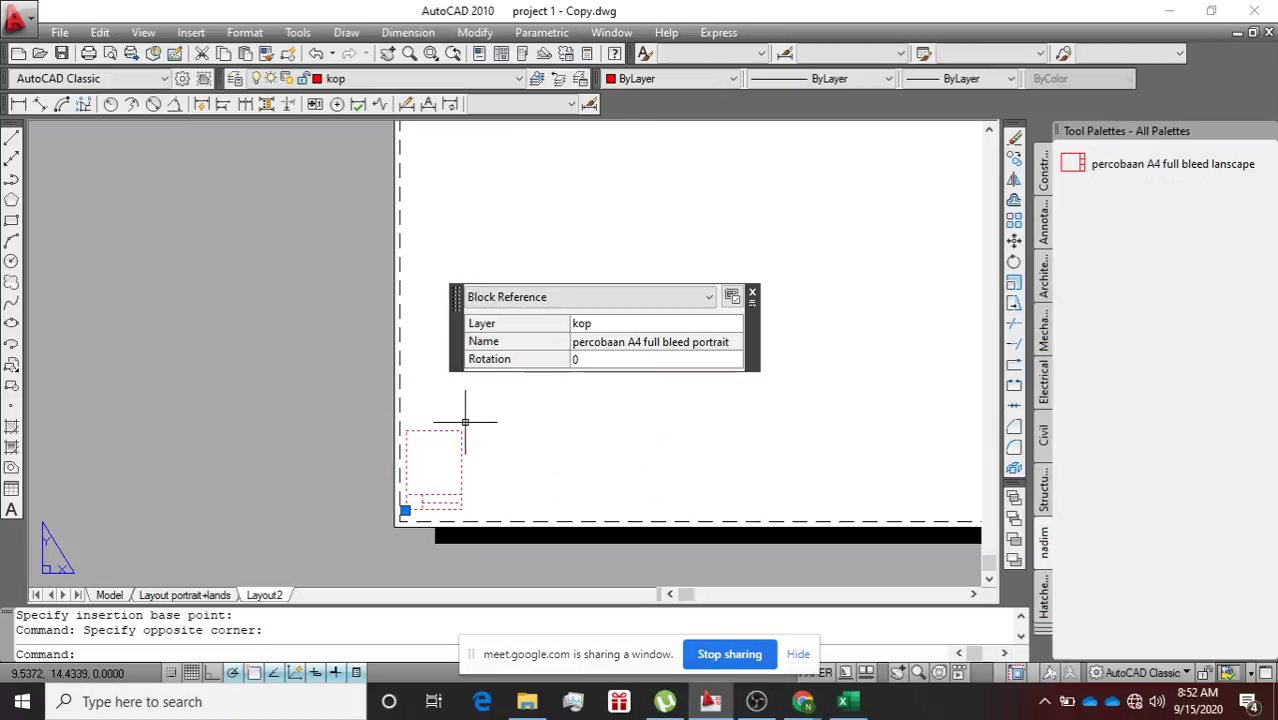
{"action": "key", "text": "Delete"}
{"action": "scroll", "coordinate": [713, 337], "scroll_direction": "down", "scroll_amount": 5}
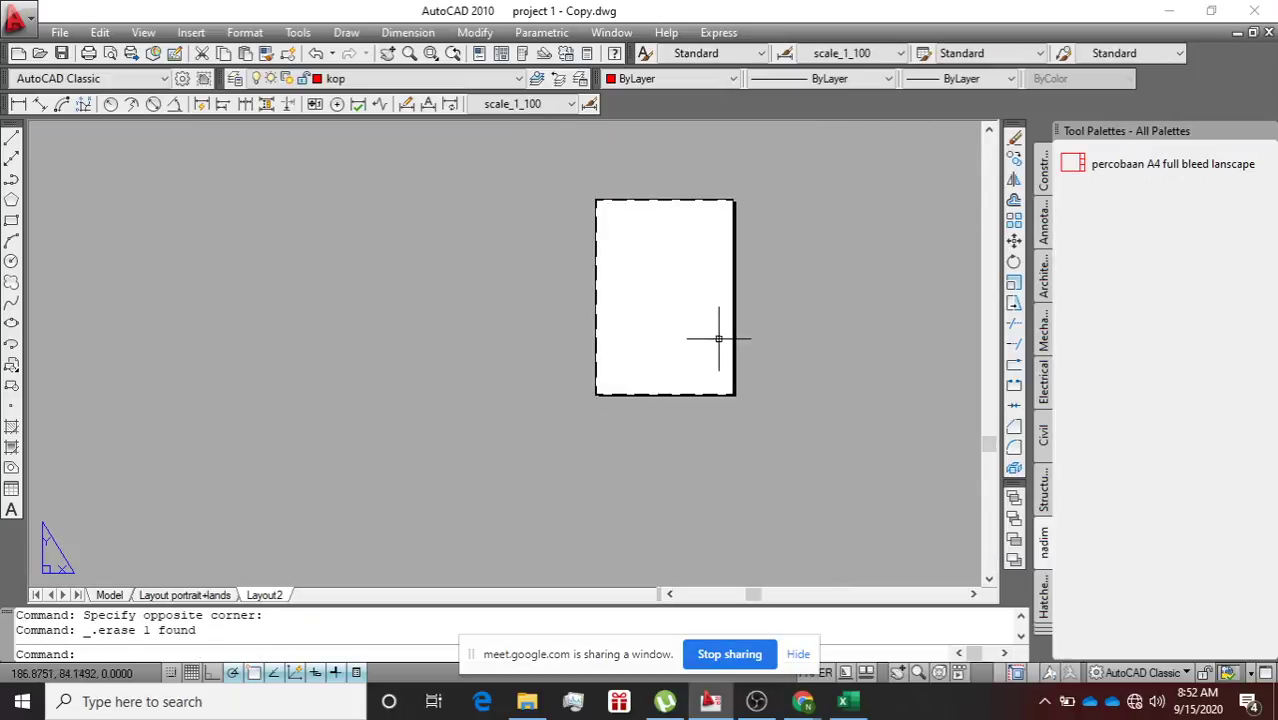
Draw a border rectangle along the dashed printable-area boundary, from the sheet's upper-left corner to its lower-right corner.
{"action": "scroll", "coordinate": [782, 312], "scroll_direction": "up", "scroll_amount": 6}
{"action": "scroll", "coordinate": [782, 312], "scroll_direction": "down", "scroll_amount": 5}
{"action": "scroll", "coordinate": [627, 326], "scroll_direction": "up", "scroll_amount": 5}
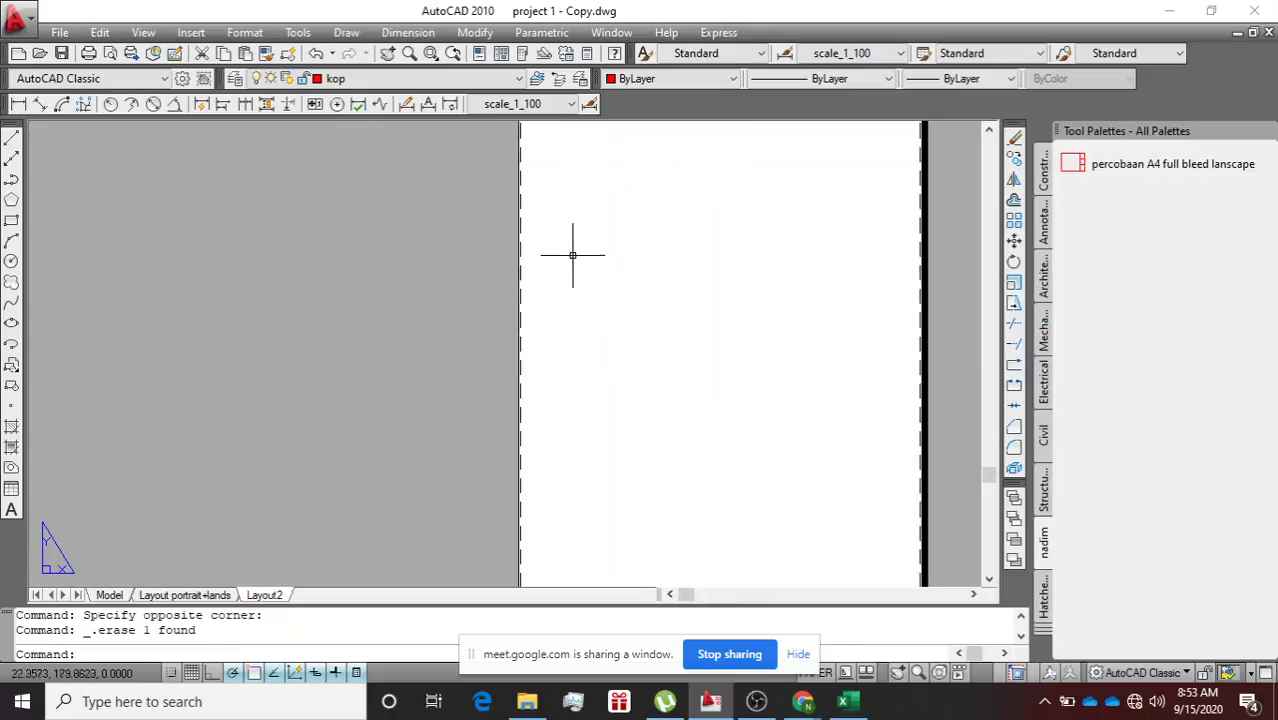
{"action": "scroll", "coordinate": [518, 262], "scroll_direction": "up", "scroll_amount": 1}
{"action": "scroll", "coordinate": [505, 262], "scroll_direction": "down", "scroll_amount": 3}
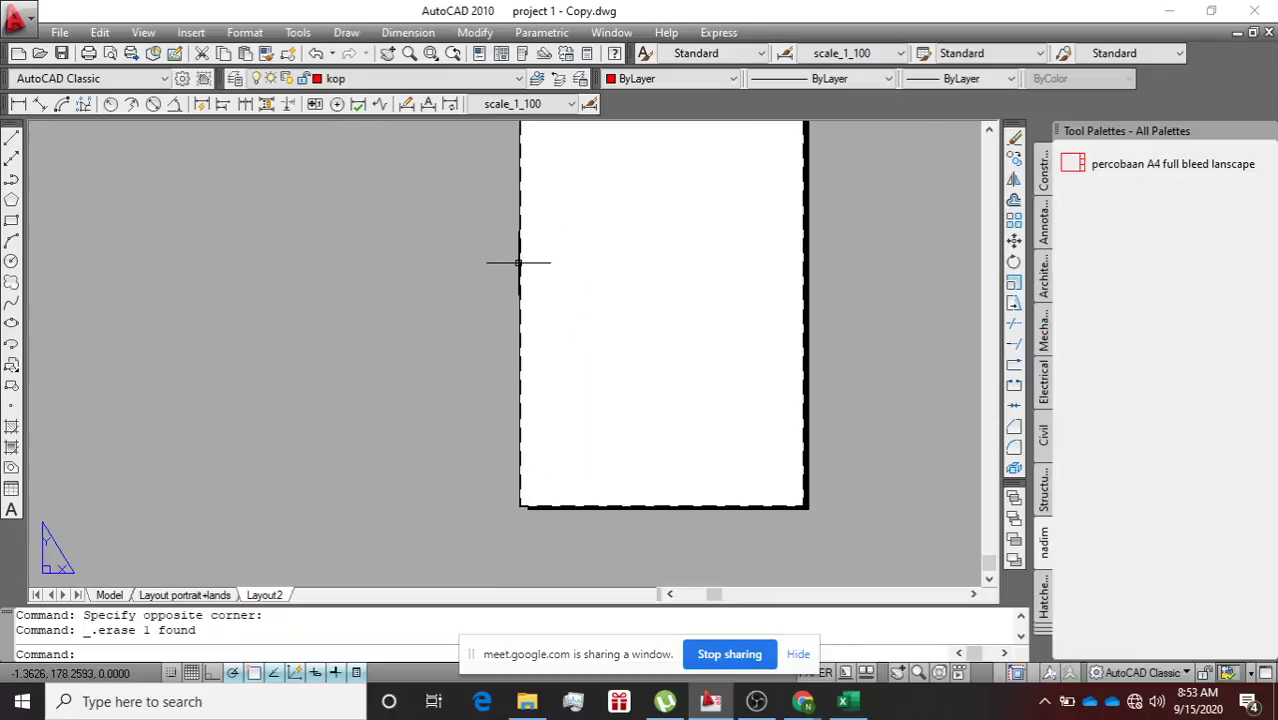
{"action": "scroll", "coordinate": [515, 260], "scroll_direction": "up", "scroll_amount": 3}
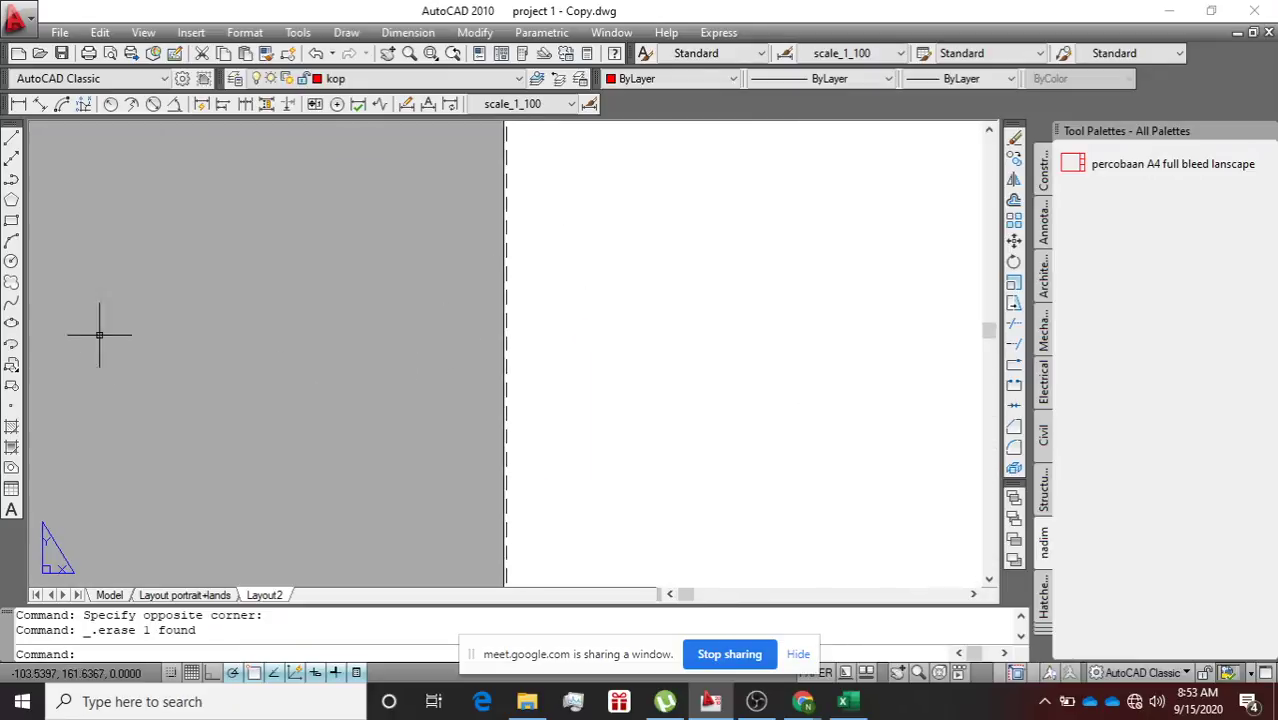
{"action": "left_click", "coordinate": [11, 221]}
{"action": "scroll", "coordinate": [371, 320], "scroll_direction": "down", "scroll_amount": 5}
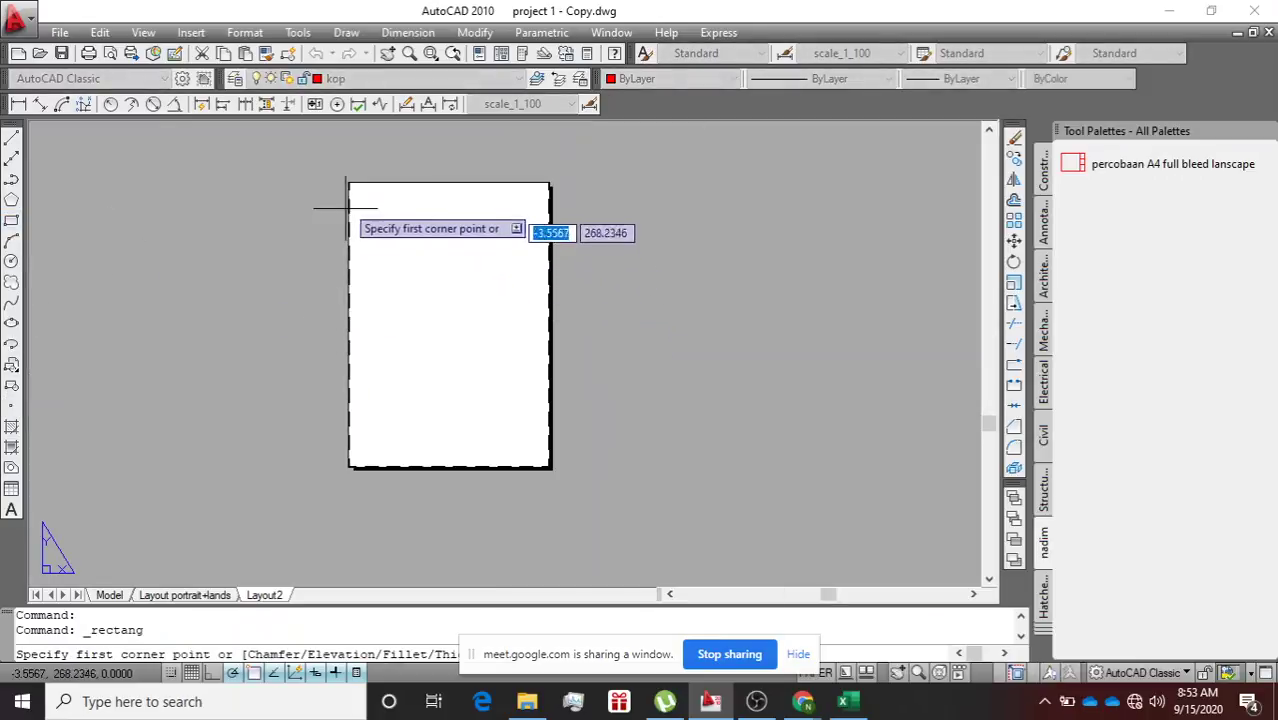
{"action": "scroll", "coordinate": [345, 192], "scroll_direction": "up", "scroll_amount": 5}
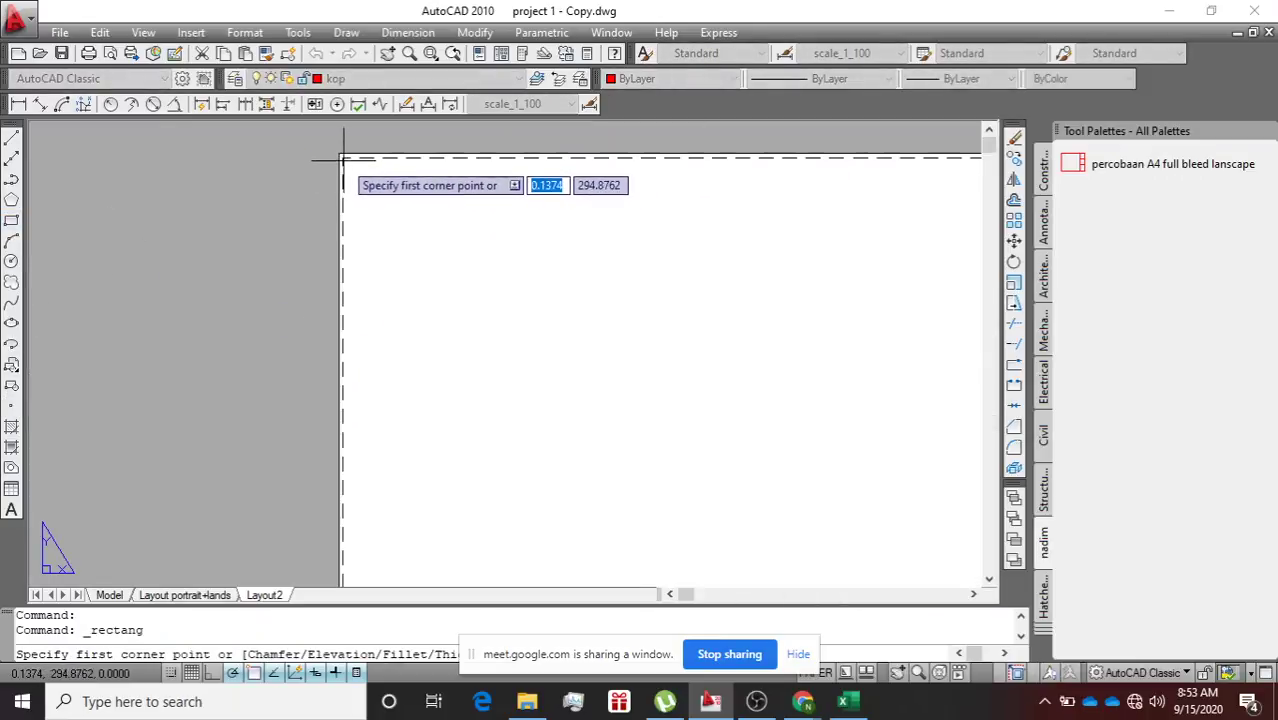
{"action": "left_click", "coordinate": [343, 158]}
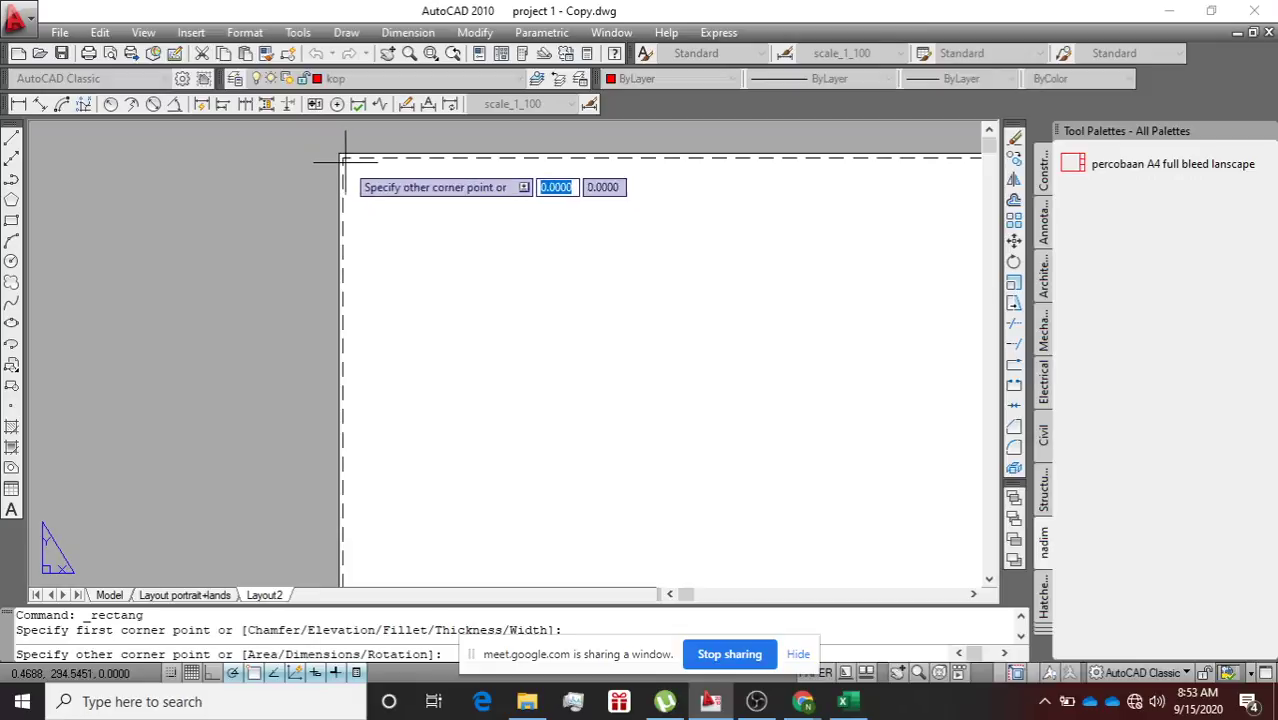
{"action": "scroll", "coordinate": [530, 328], "scroll_direction": "down", "scroll_amount": 5}
{"action": "scroll", "coordinate": [622, 440], "scroll_direction": "up", "scroll_amount": 5}
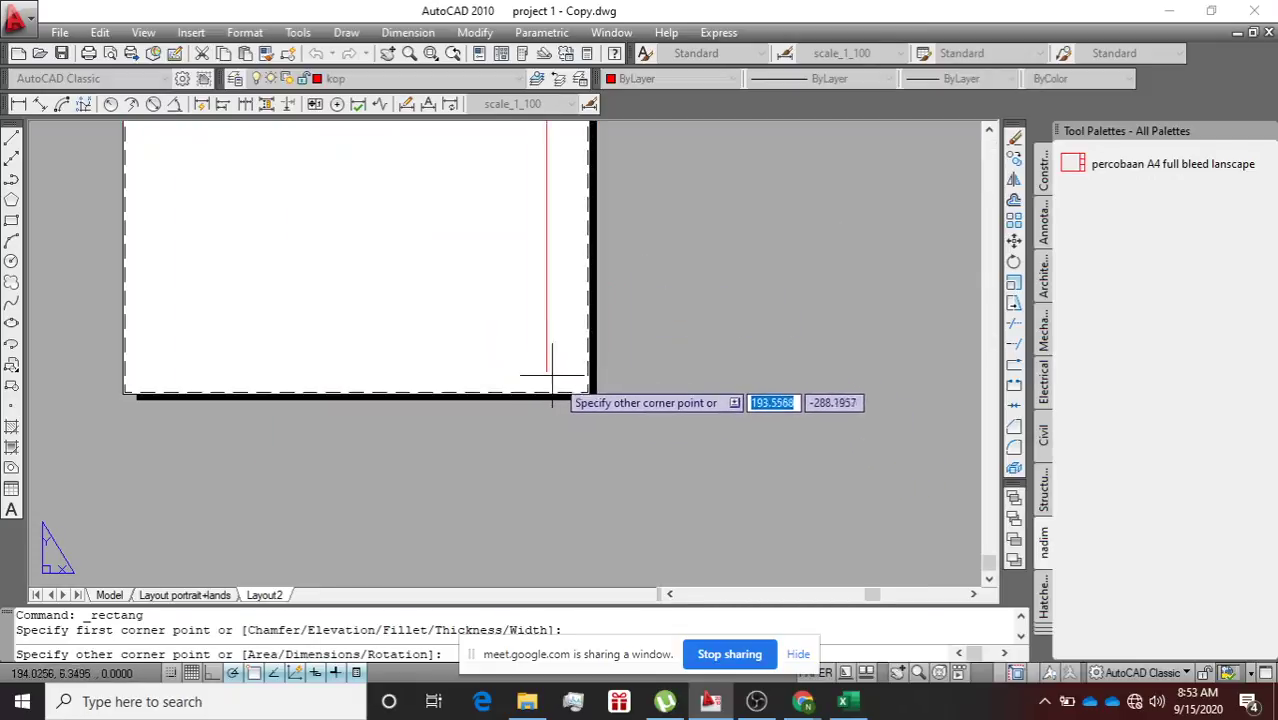
{"action": "left_click", "coordinate": [580, 389]}
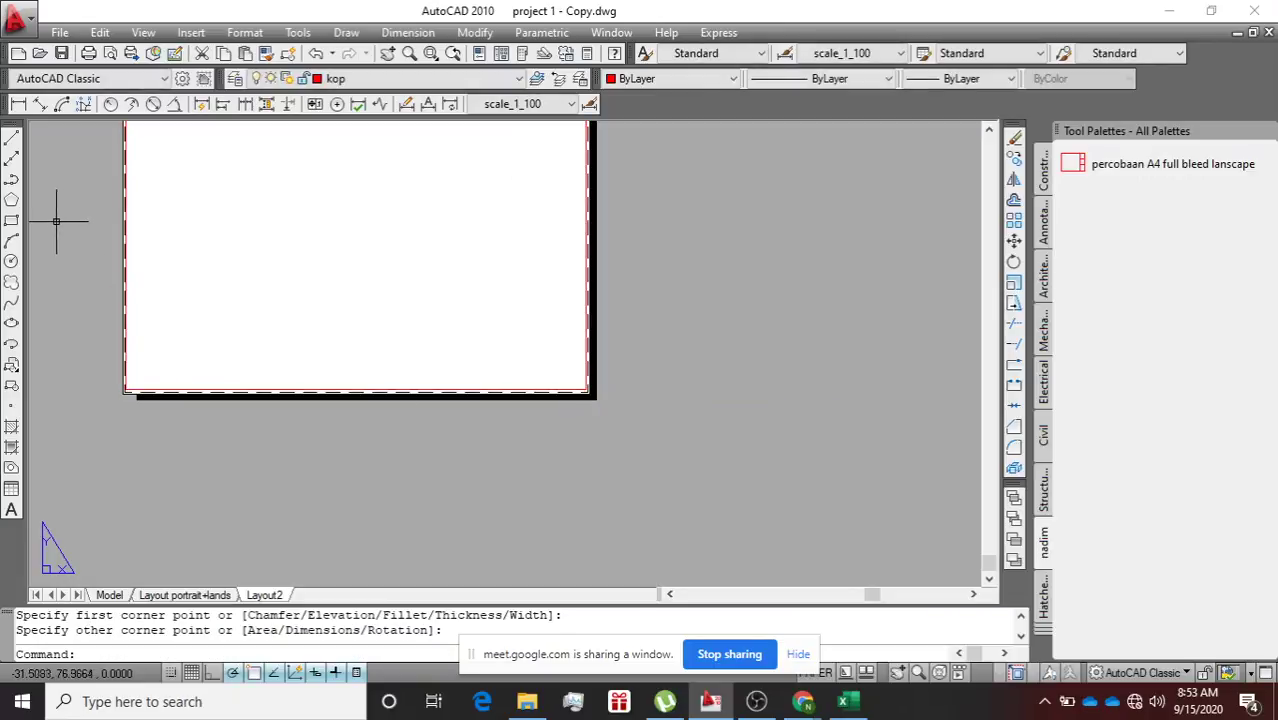
Draw a title block rectangle across the bottom of the sheet, from the border's lower-left corner to its right edge.
{"action": "left_click", "coordinate": [12, 222]}
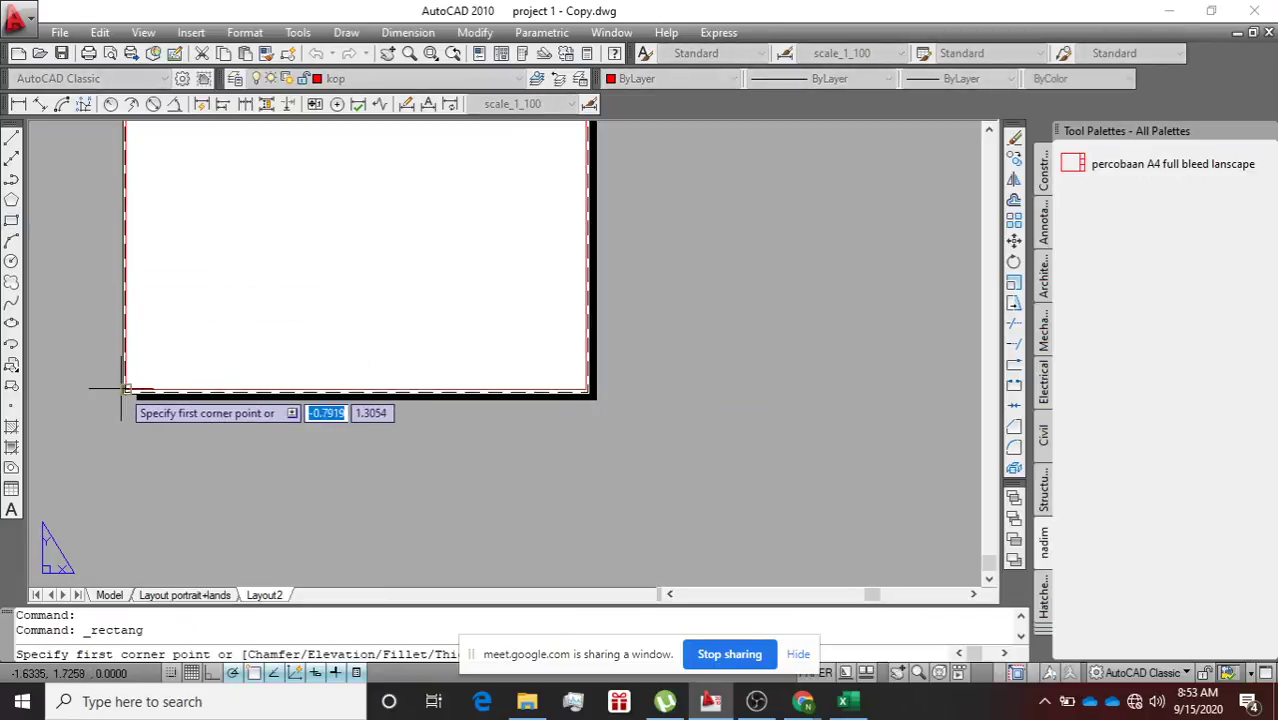
{"action": "scroll", "coordinate": [126, 389], "scroll_direction": "up", "scroll_amount": 3}
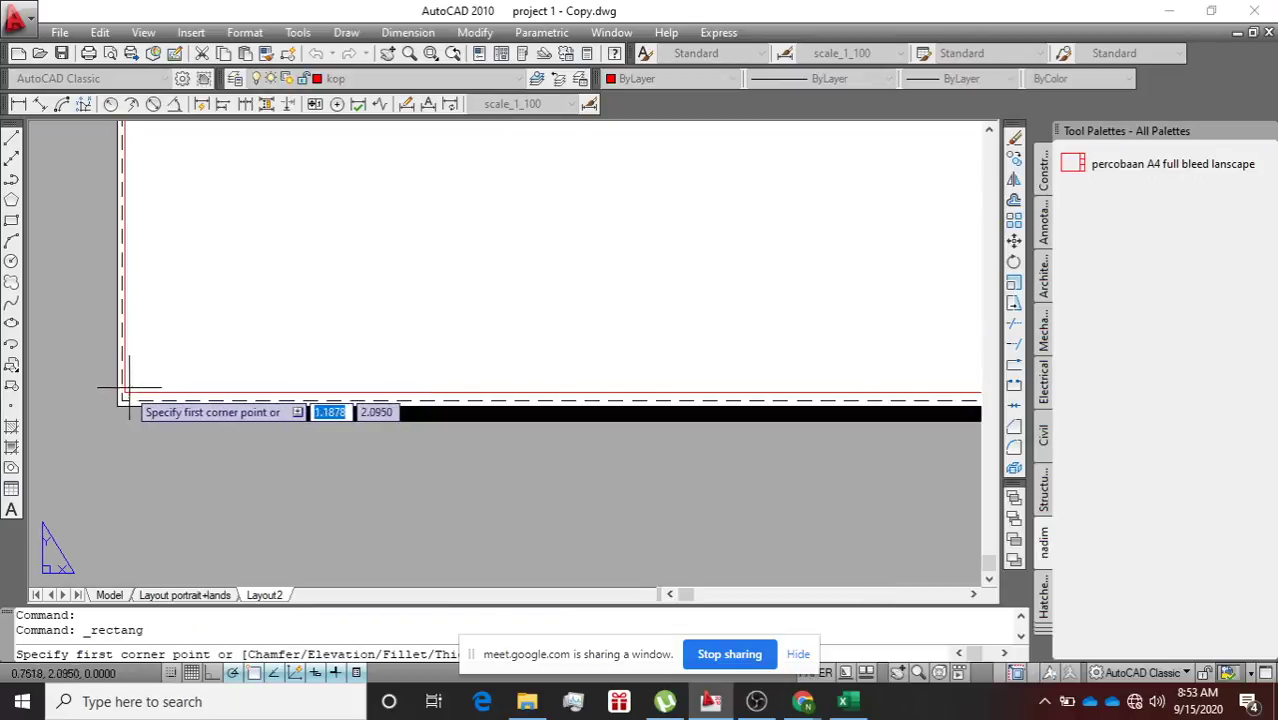
{"action": "left_click", "coordinate": [121, 391]}
{"action": "scroll", "coordinate": [550, 287], "scroll_direction": "down", "scroll_amount": 5}
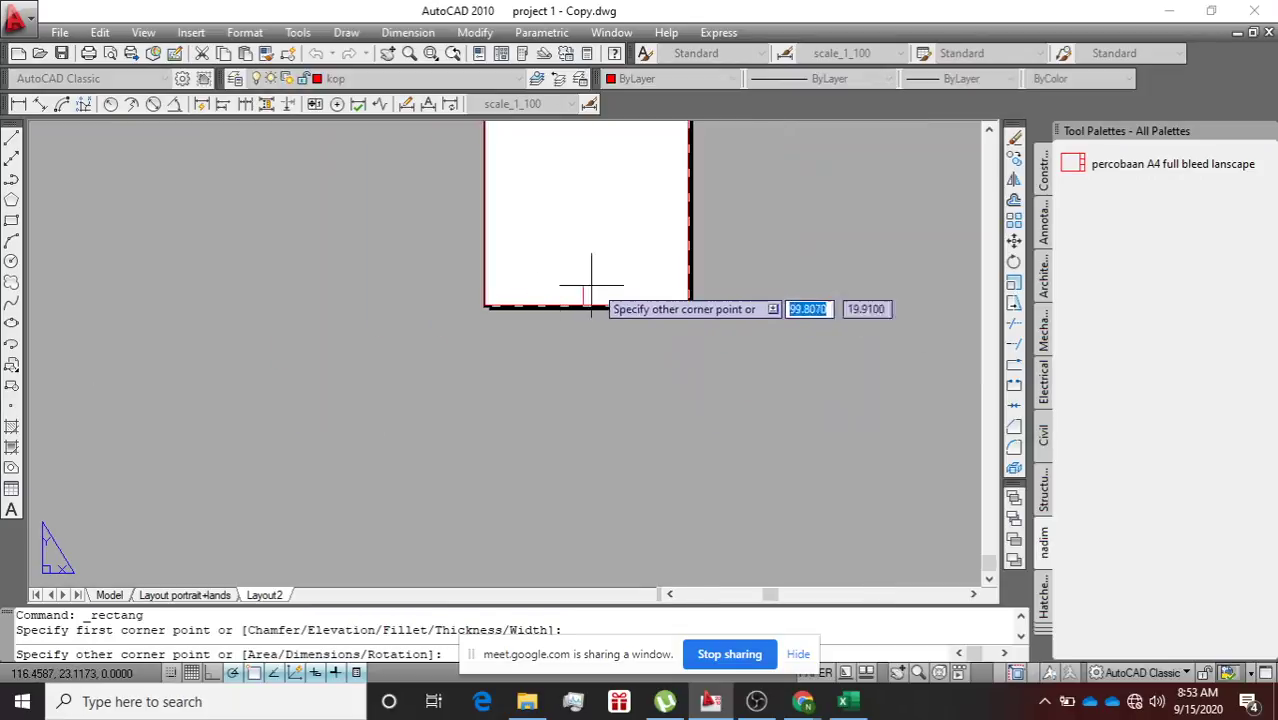
{"action": "scroll", "coordinate": [698, 262], "scroll_direction": "up", "scroll_amount": 3}
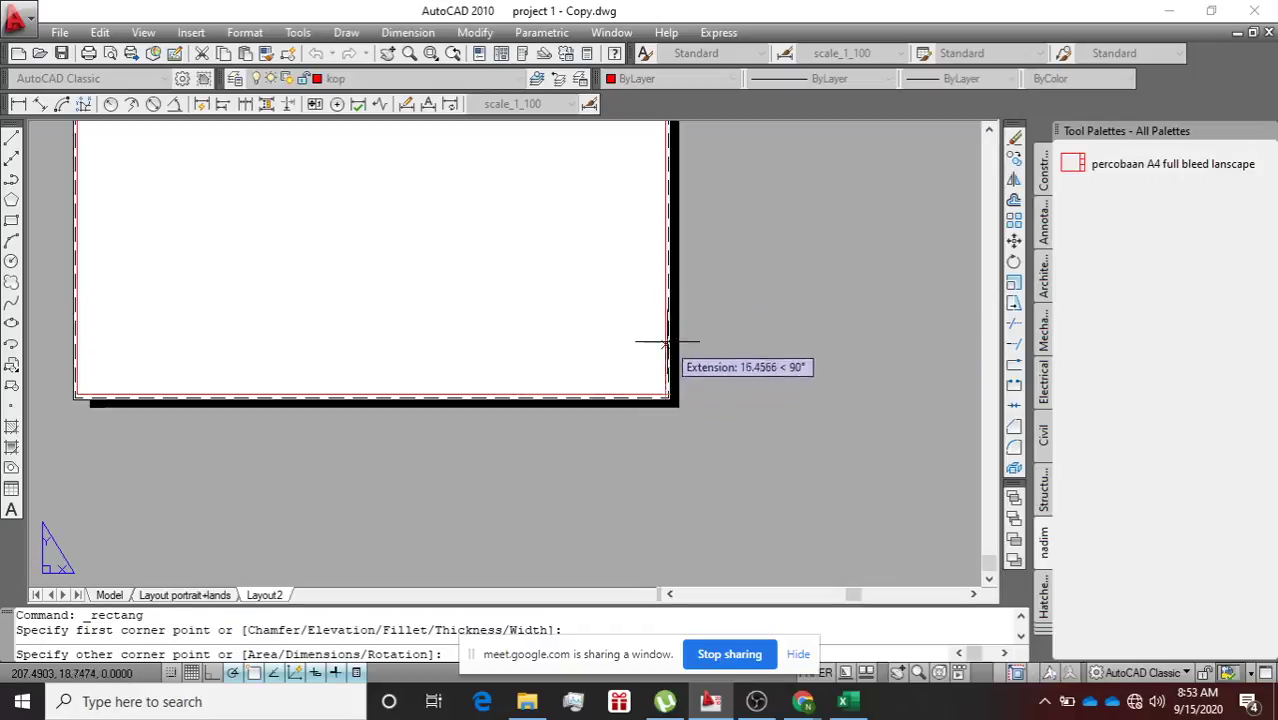
{"action": "left_click", "coordinate": [668, 308]}
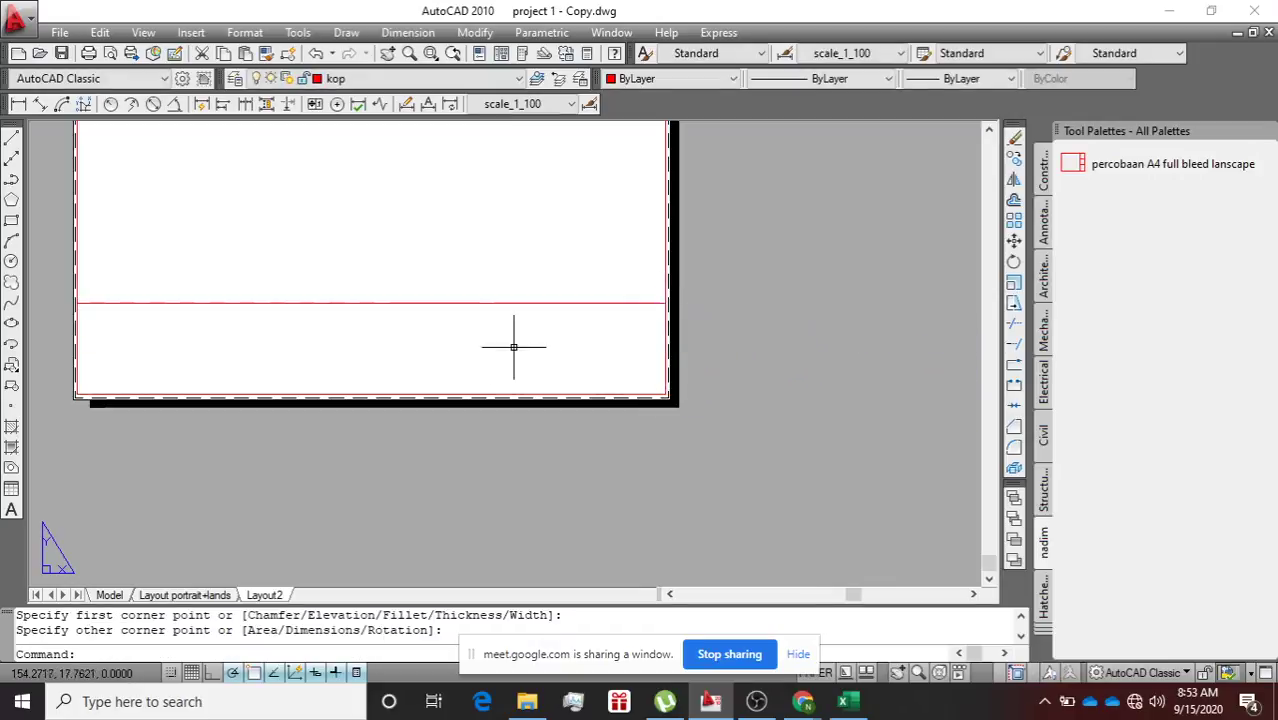
{"action": "scroll", "coordinate": [513, 342], "scroll_direction": "down", "scroll_amount": 3}
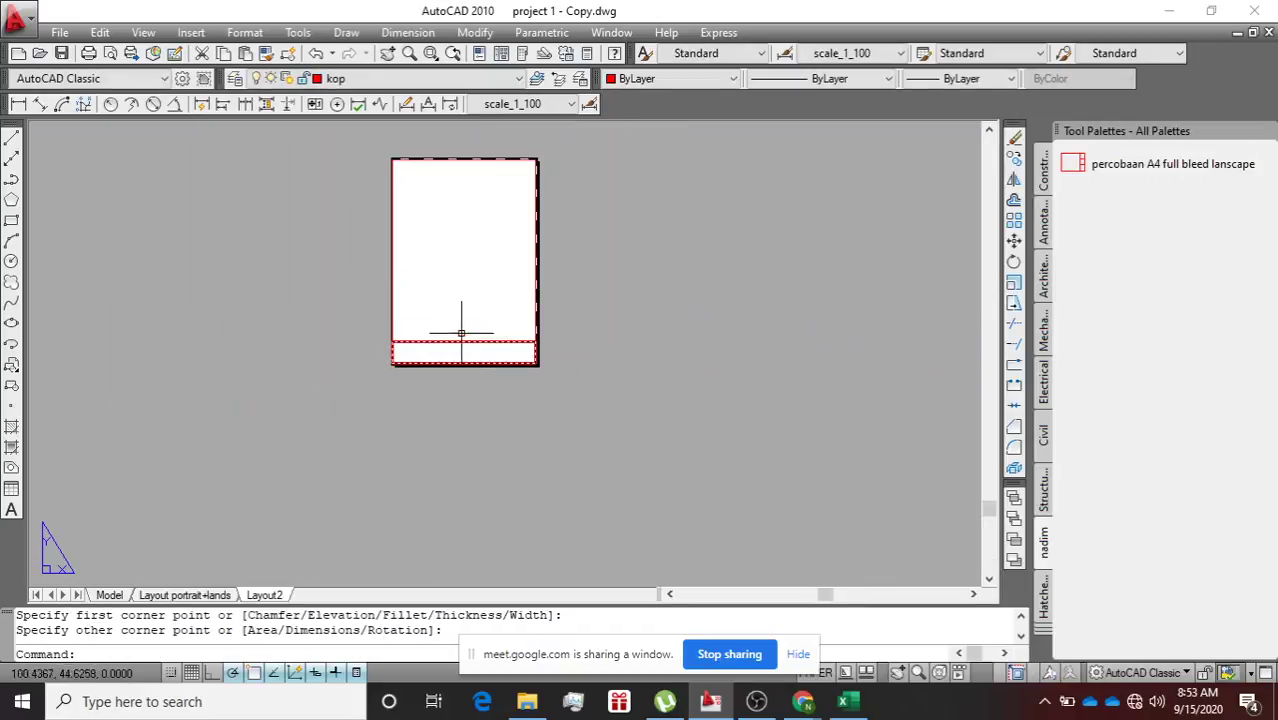
Draw a vertical line from the title block's top edge to its bottom edge, separating a narrow cell at the left end.
{"action": "left_click", "coordinate": [11, 140]}
{"action": "scroll", "coordinate": [415, 340], "scroll_direction": "up", "scroll_amount": 3}
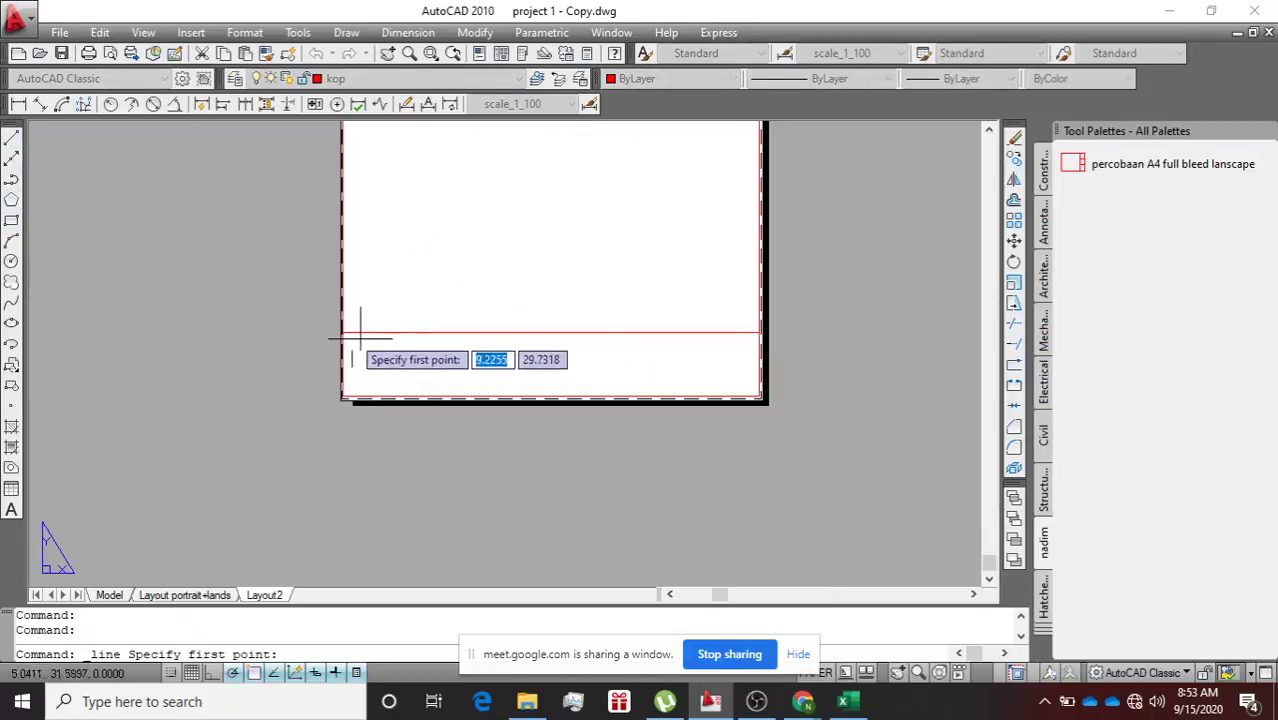
{"action": "left_click", "coordinate": [426, 333]}
{"action": "left_click", "coordinate": [424, 398]}
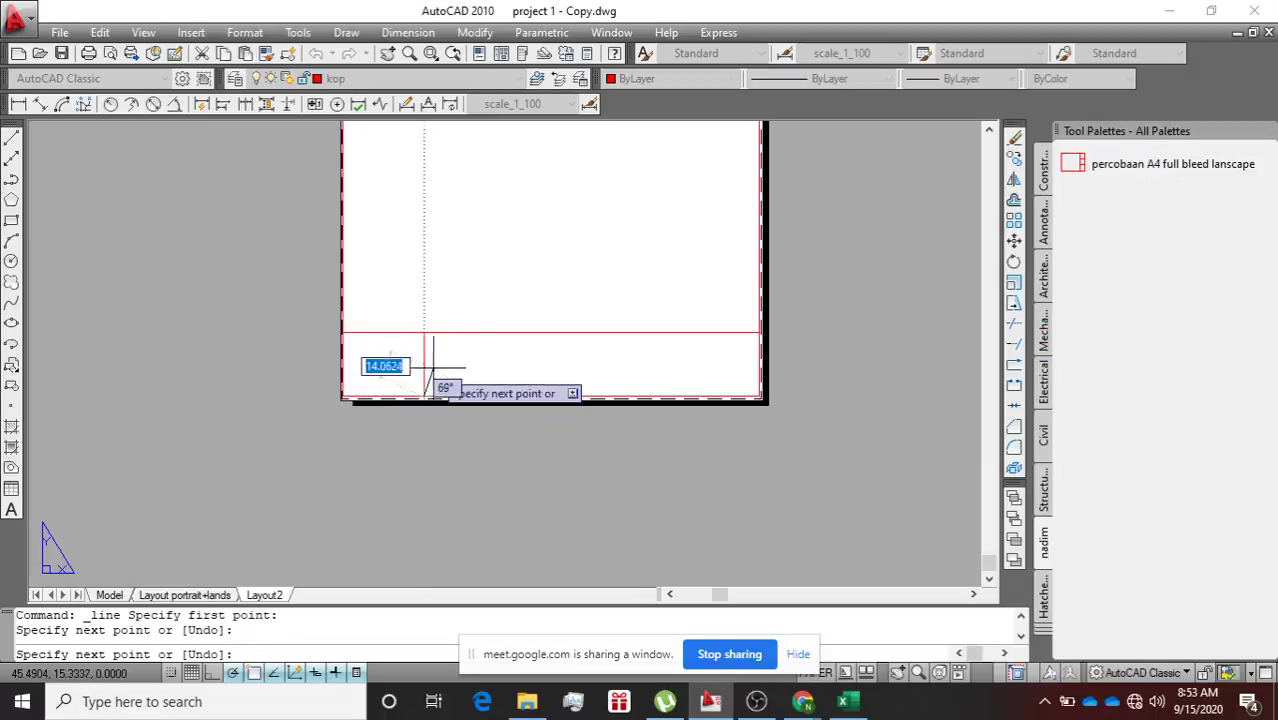
{"action": "key", "text": "Return"}
Draw a horizontal line from the midpoint of the vertical divider to the right edge of the title block.
{"action": "key", "text": "Return"}
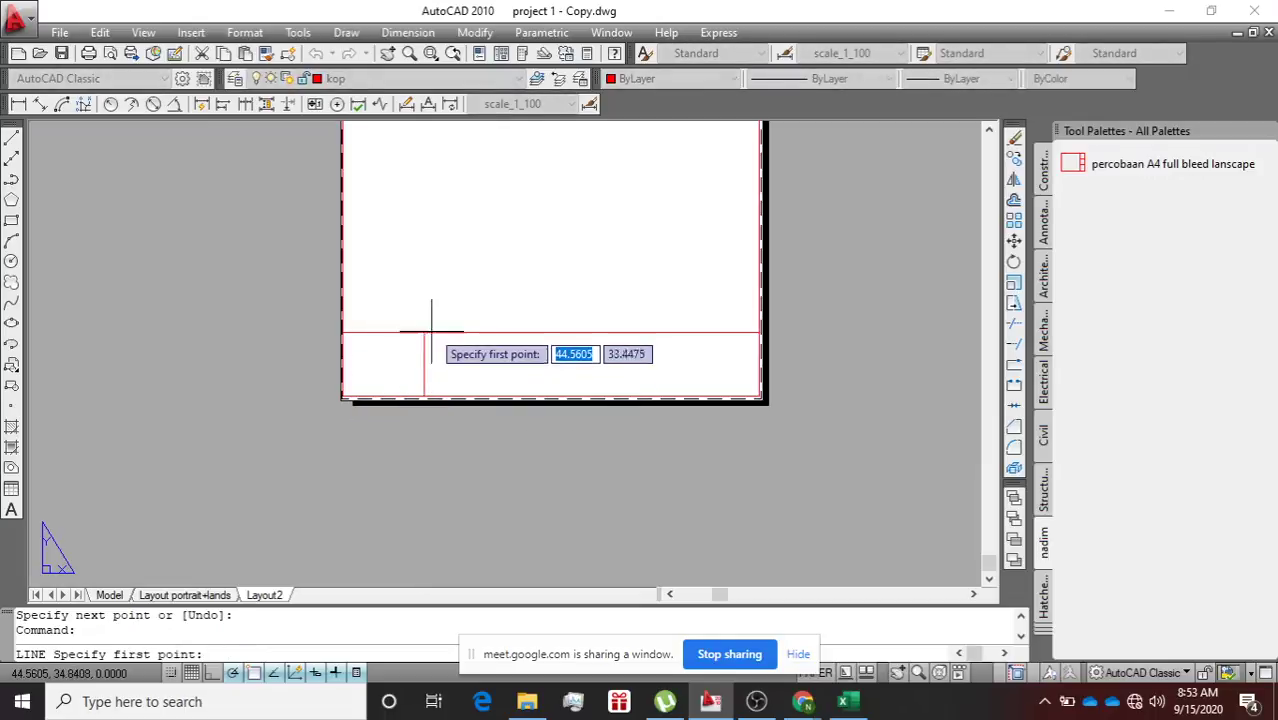
{"action": "left_click", "coordinate": [424, 366]}
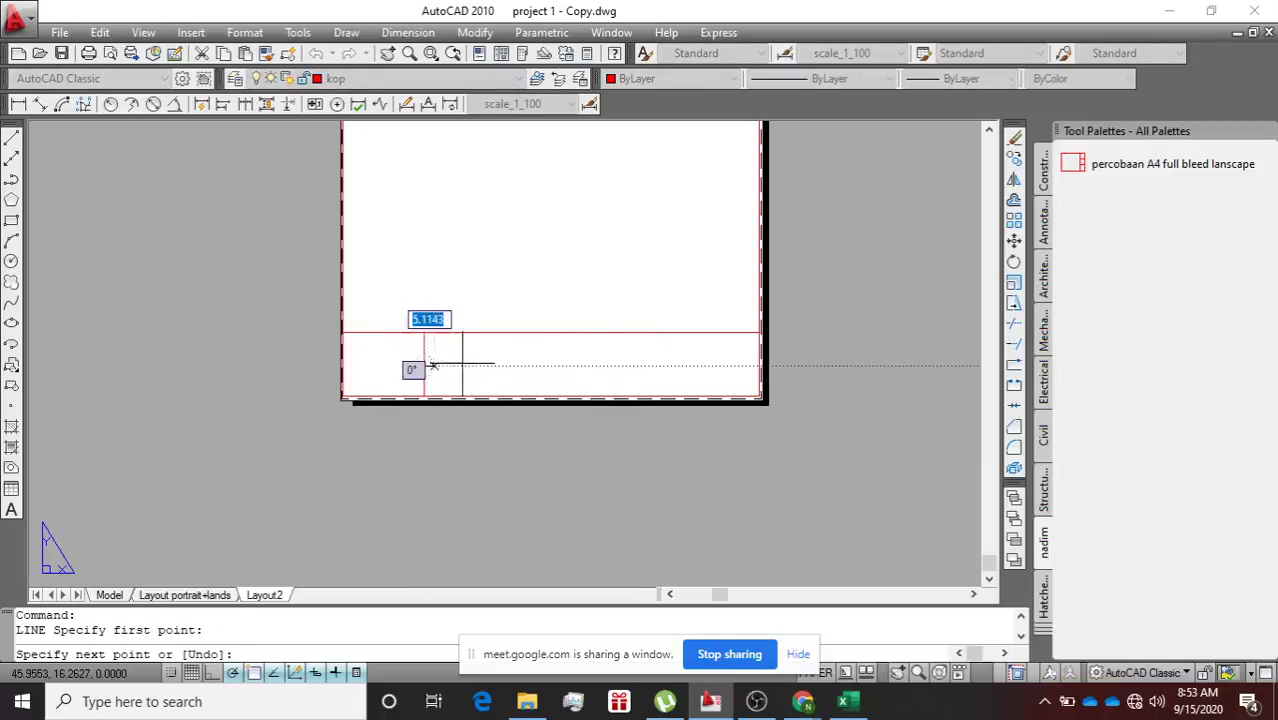
{"action": "left_click", "coordinate": [758, 366]}
{"action": "key", "text": "Return"}
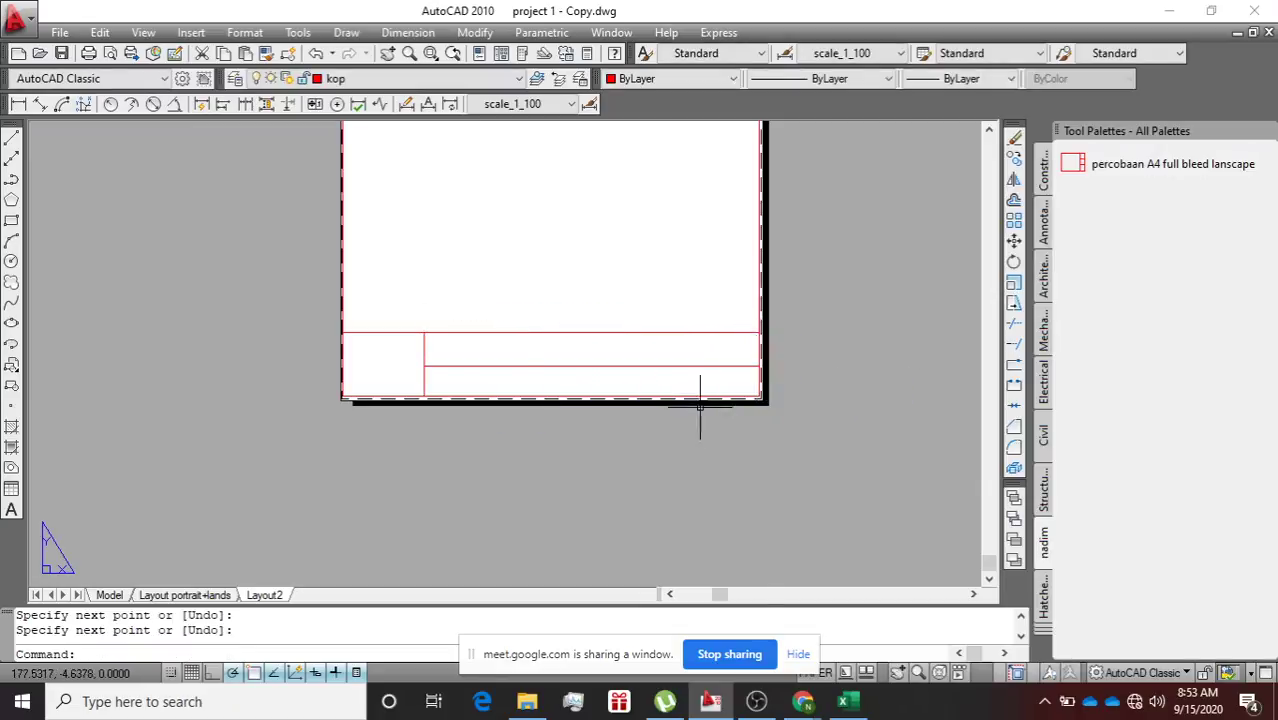
Redefine the block "percobaan A4 full bleed lanscape" from the border and title block lines, with the base point at the border's lower-left corner.
{"action": "scroll", "coordinate": [680, 390], "scroll_direction": "down", "scroll_amount": 4}
{"action": "left_click", "coordinate": [528, 157]}
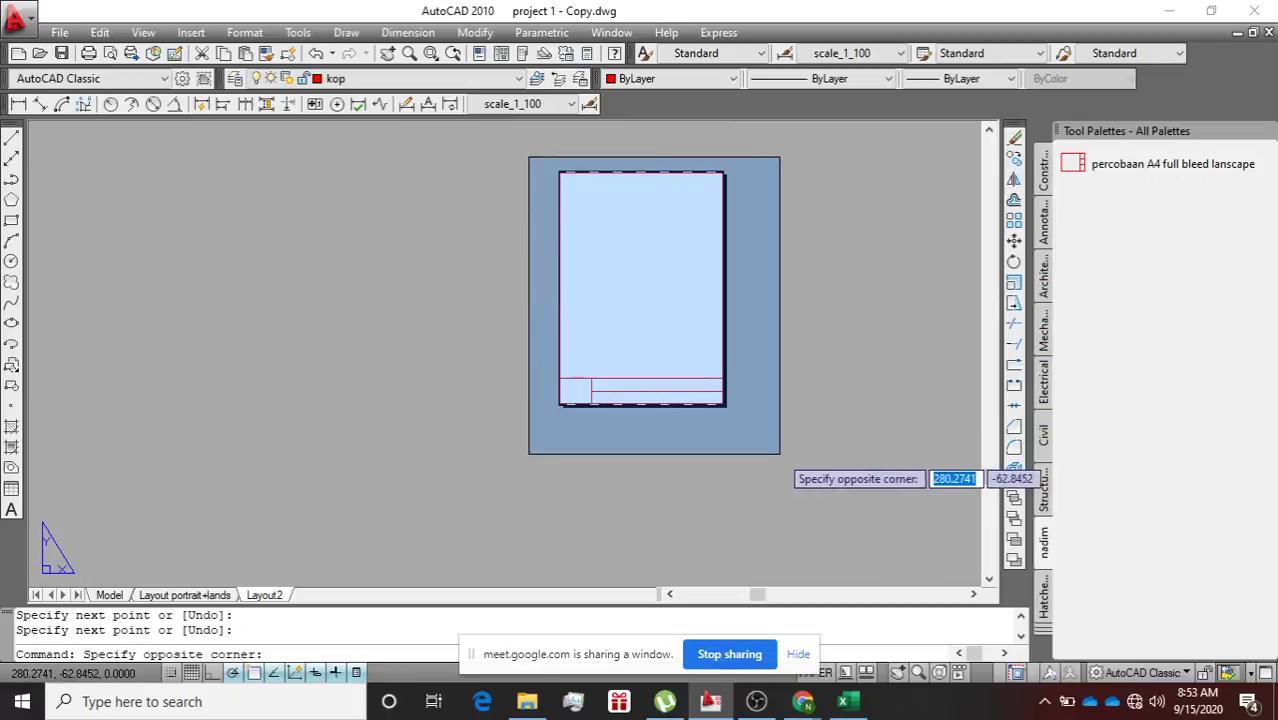
{"action": "left_click", "coordinate": [806, 484]}
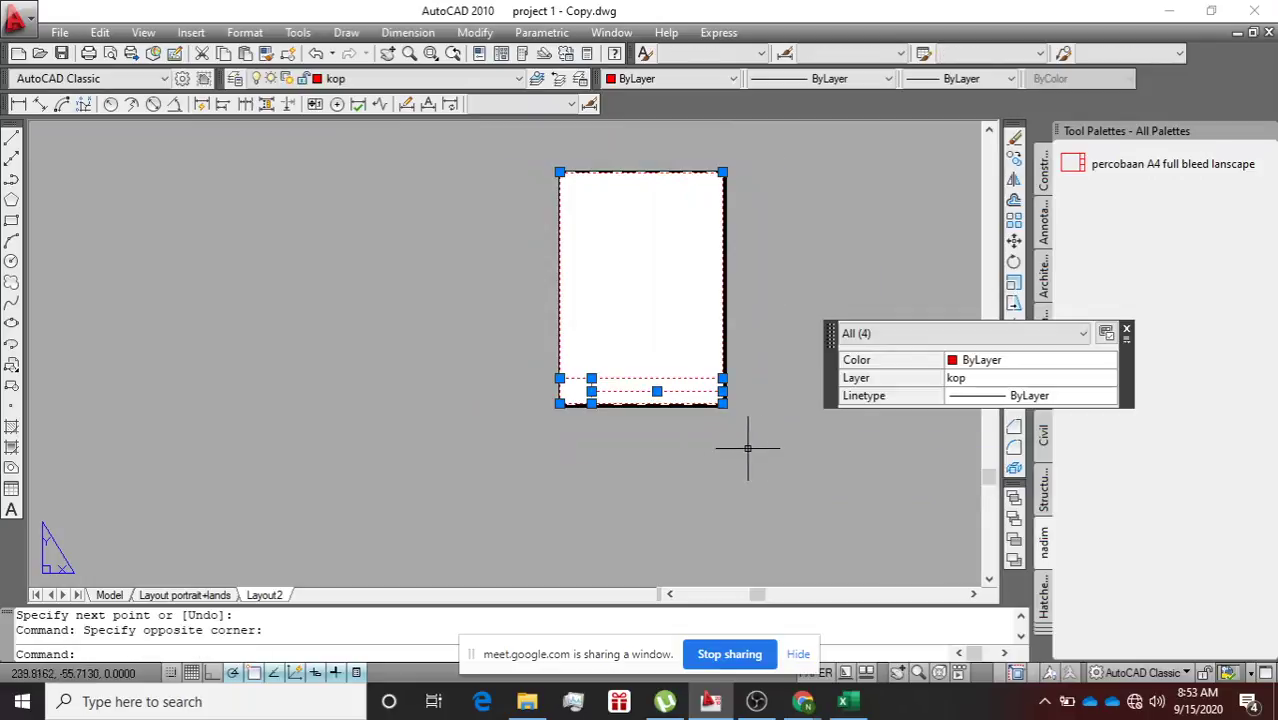
{"action": "left_click", "coordinate": [11, 388]}
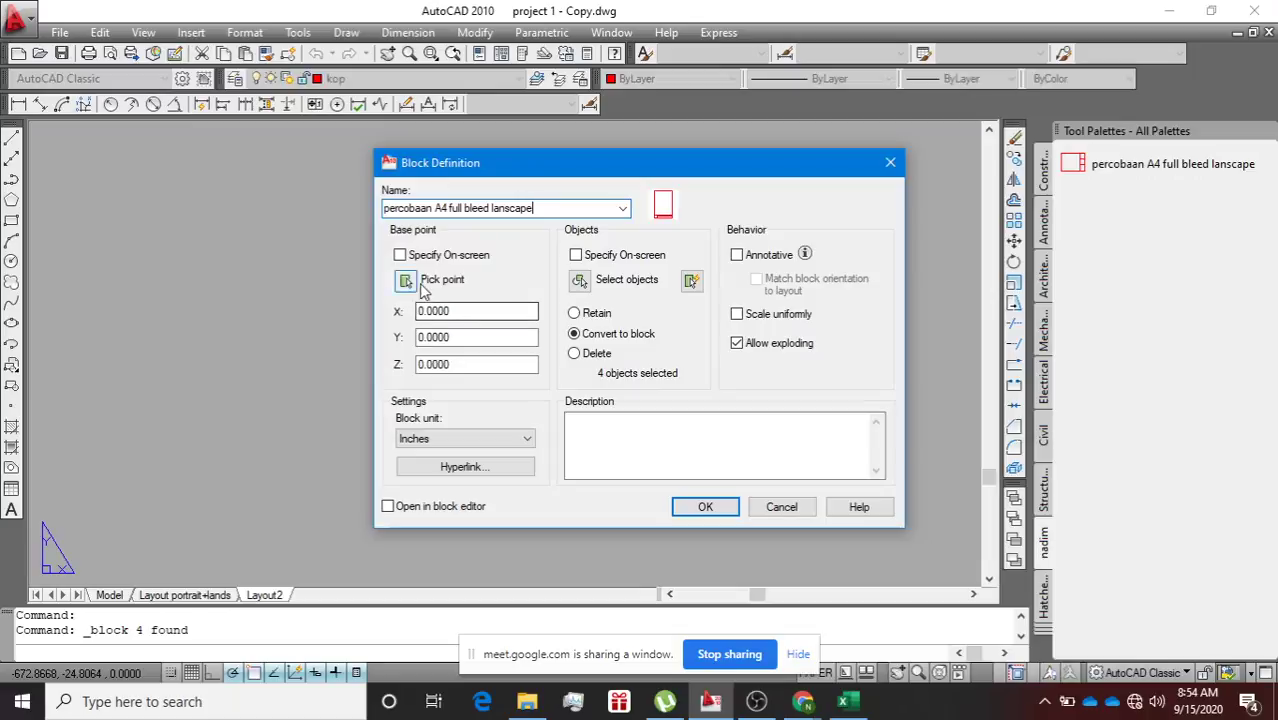
{"action": "left_click", "coordinate": [408, 283]}
{"action": "scroll", "coordinate": [517, 427], "scroll_direction": "up", "scroll_amount": 5}
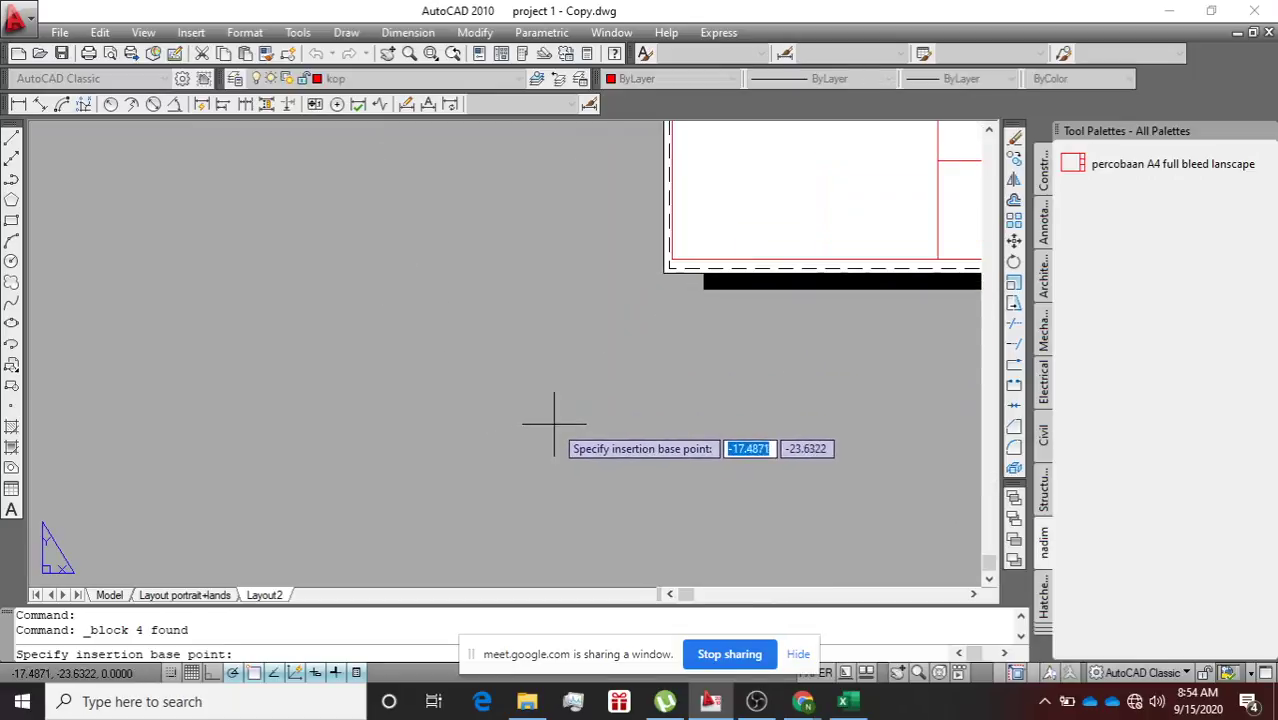
{"action": "left_click", "coordinate": [672, 260]}
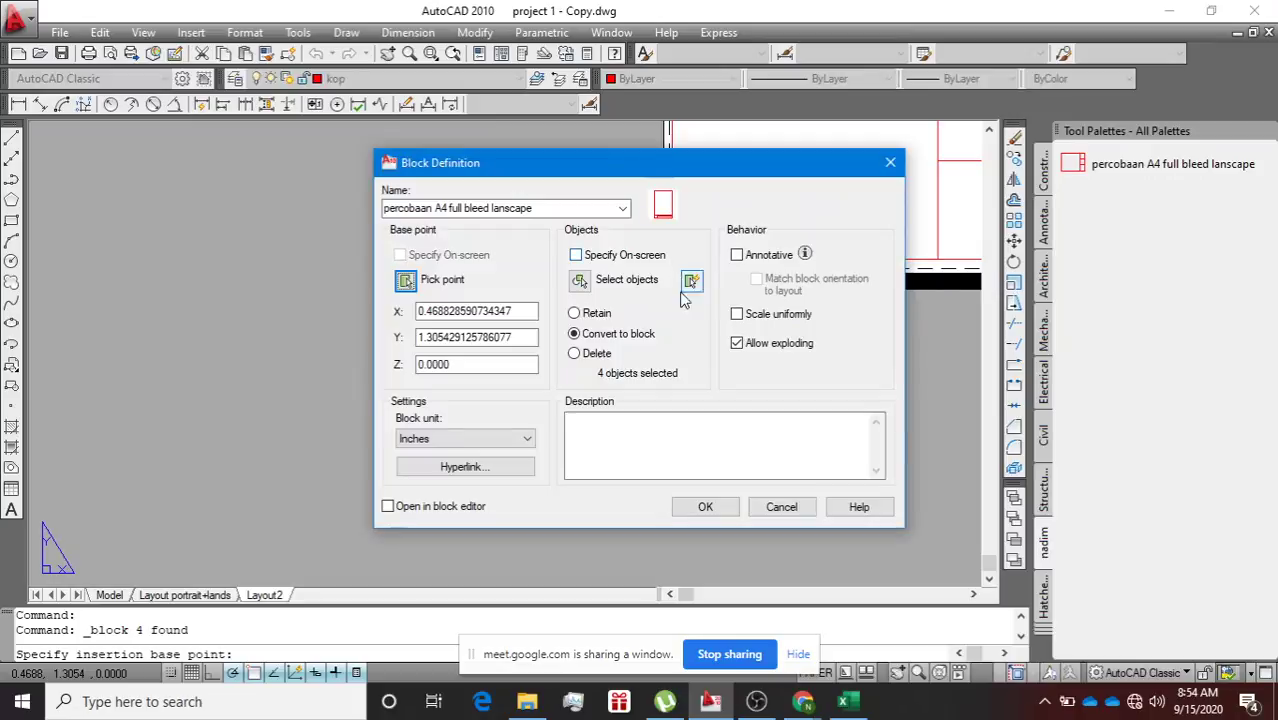
{"action": "left_click", "coordinate": [706, 508]}
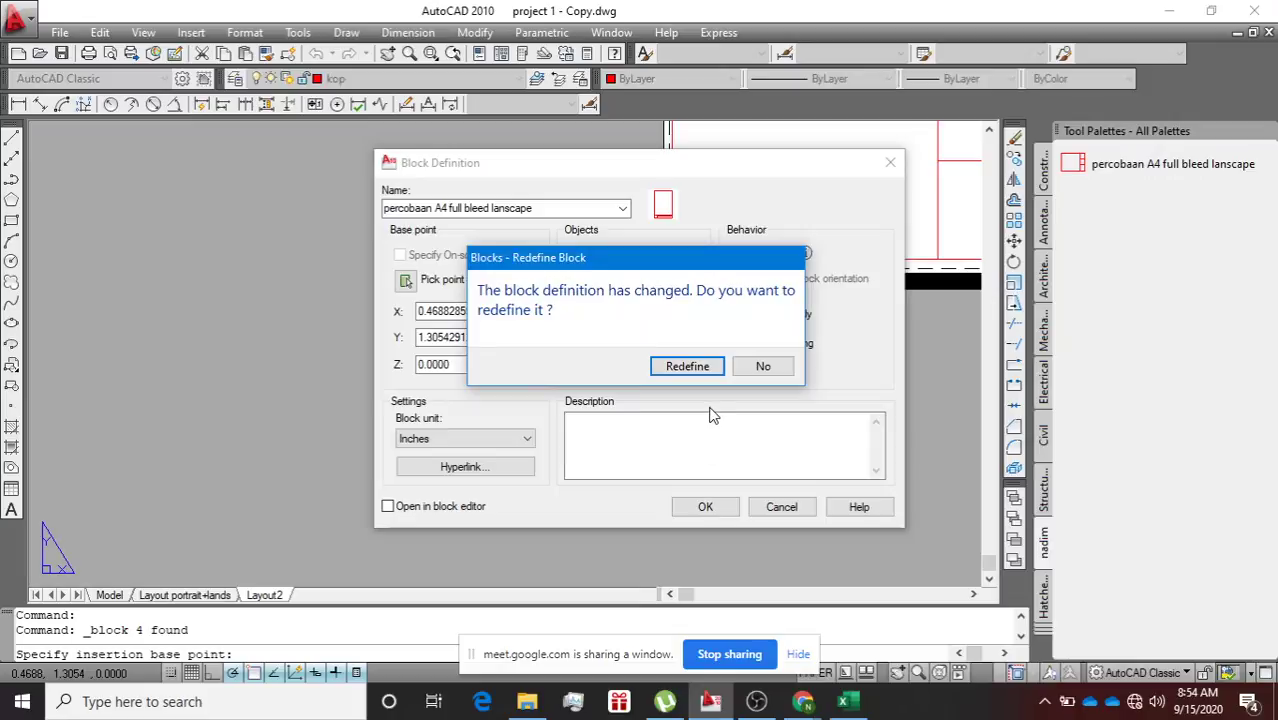
{"action": "left_click", "coordinate": [688, 366]}
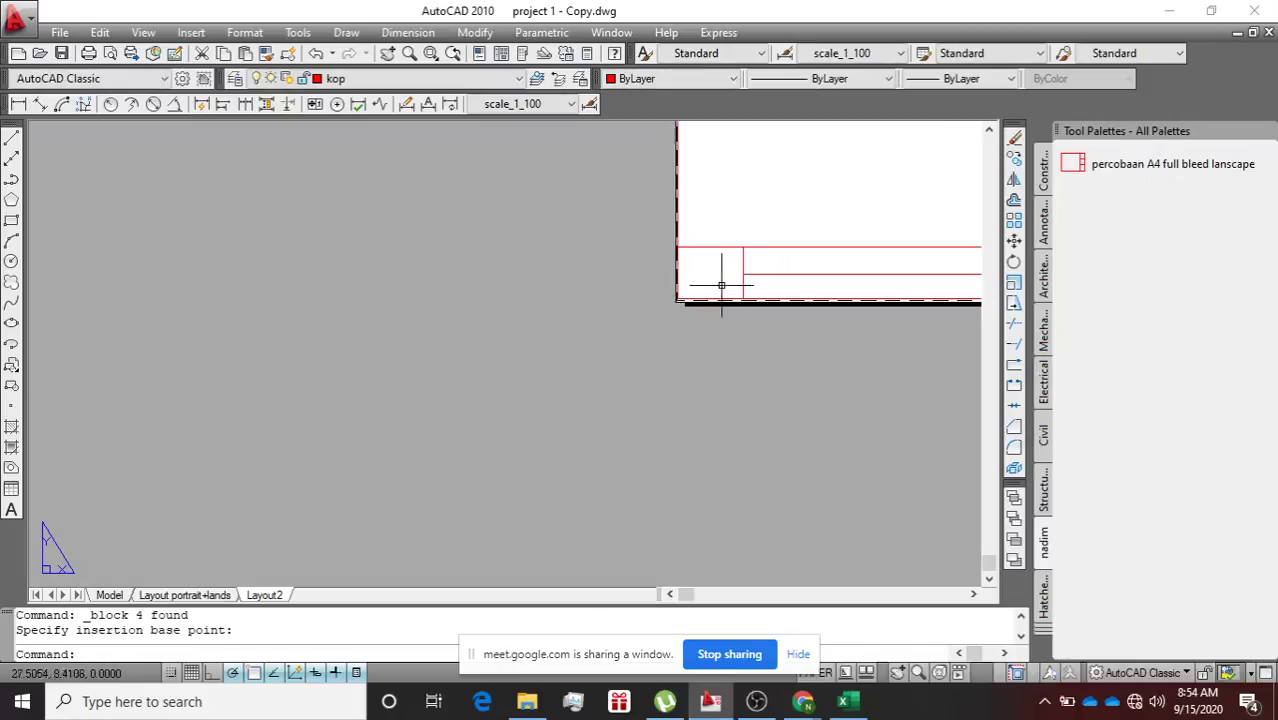
Check the preview of the border block in the Edit Block Definition dialog without opening the block editor.
{"action": "scroll", "coordinate": [602, 222], "scroll_direction": "down", "scroll_amount": 2}
{"action": "middle_click_drag", "start_coordinate": [602, 222], "coordinate": [234, 442]}
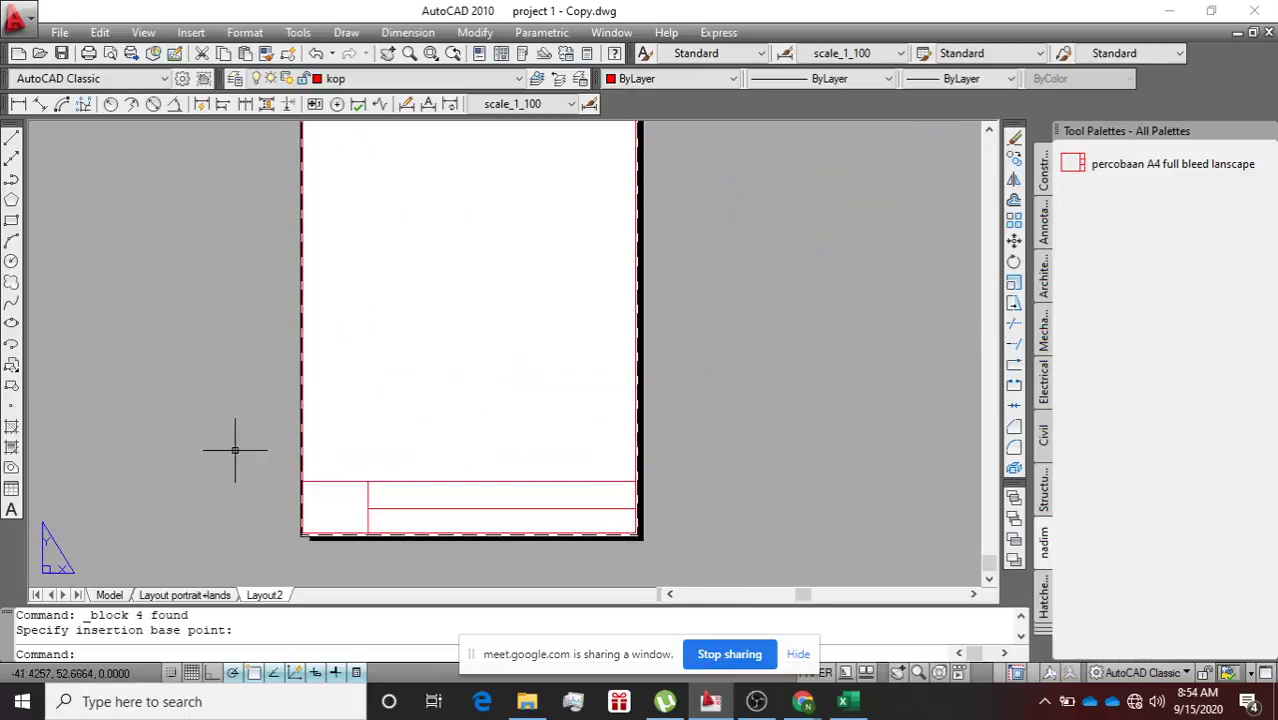
{"action": "scroll", "coordinate": [322, 394], "scroll_direction": "down", "scroll_amount": 3}
{"action": "scroll", "coordinate": [345, 437], "scroll_direction": "up", "scroll_amount": 3}
{"action": "scroll", "coordinate": [328, 488], "scroll_direction": "down", "scroll_amount": 3}
{"action": "scroll", "coordinate": [328, 488], "scroll_direction": "up", "scroll_amount": 2}
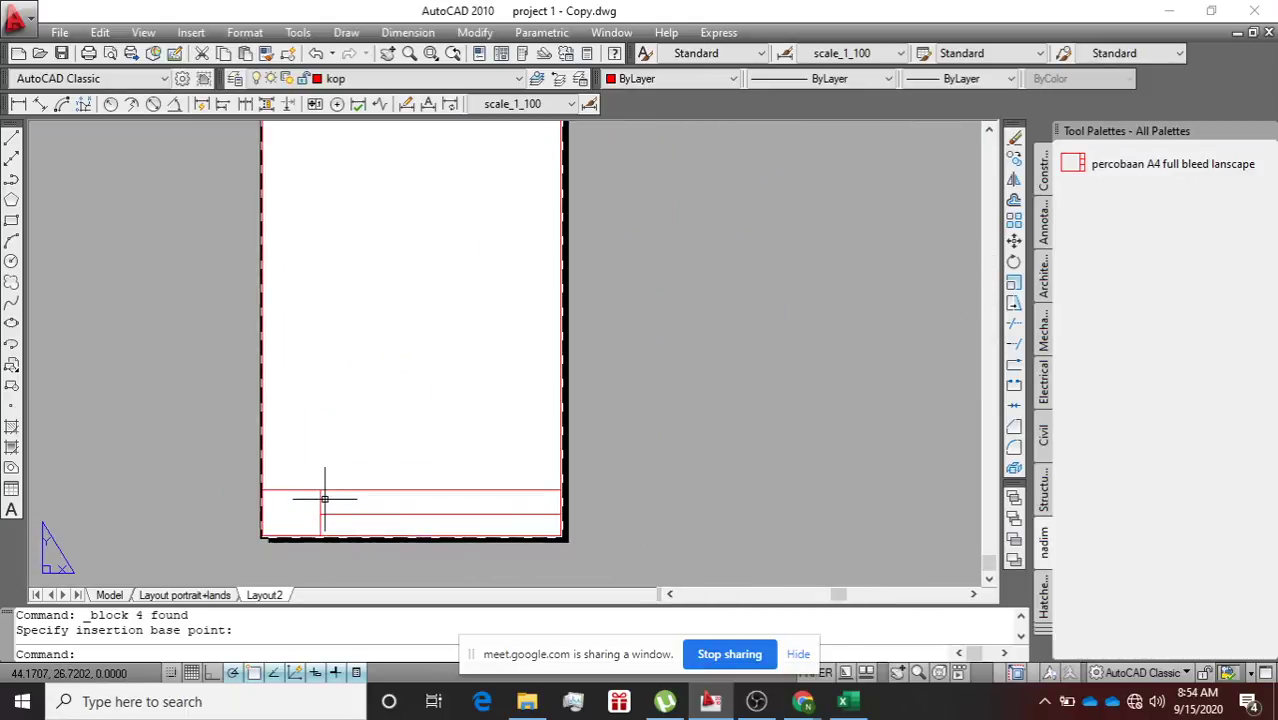
{"action": "left_click", "coordinate": [320, 500]}
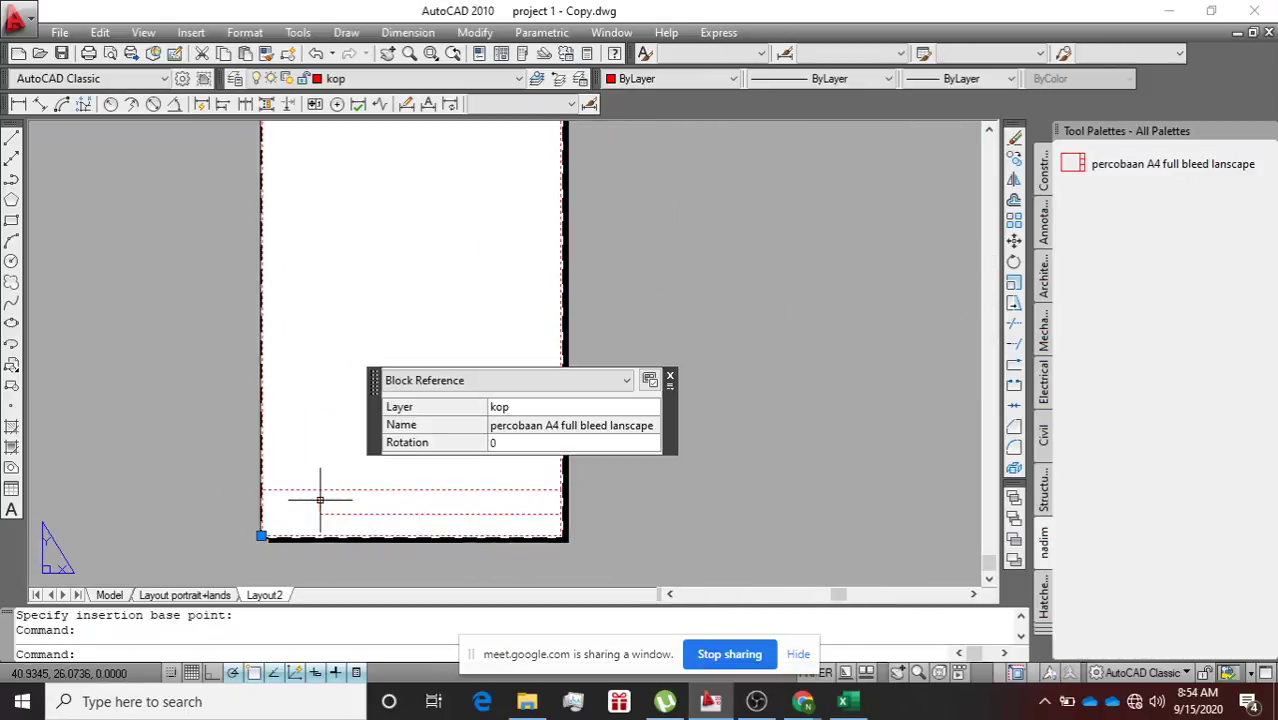
{"action": "double_click", "coordinate": [321, 503]}
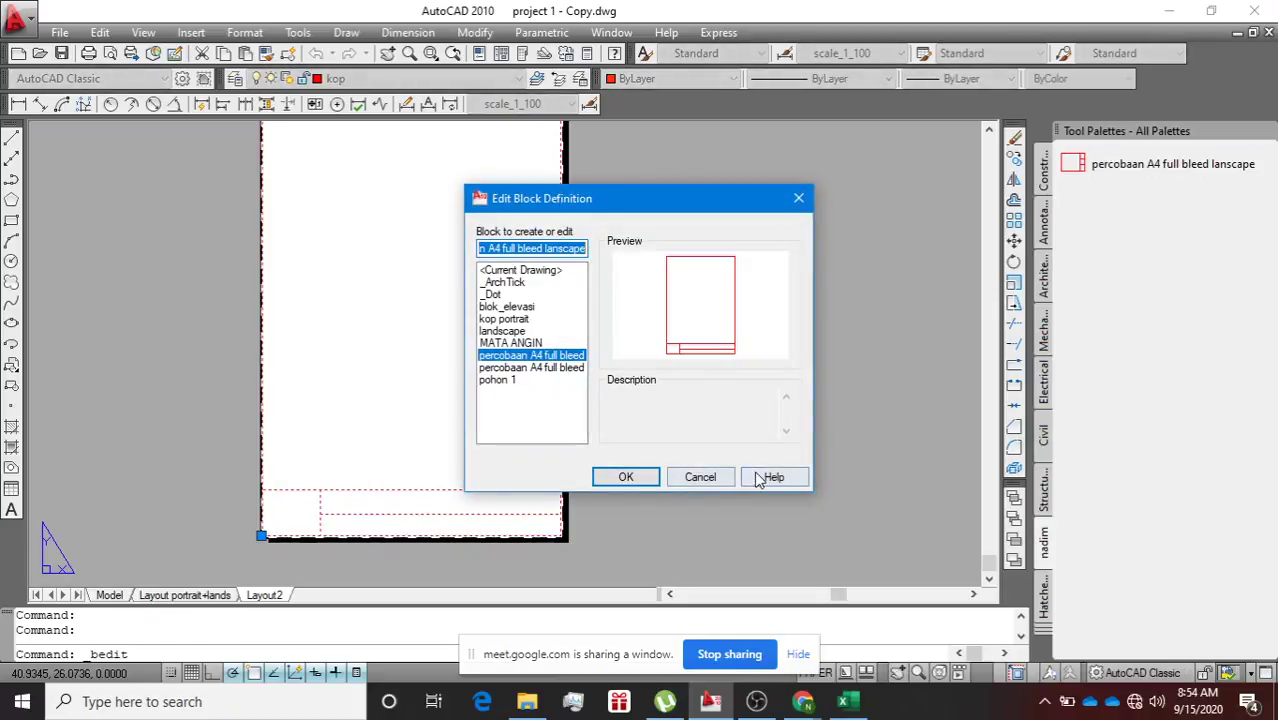
{"action": "left_click", "coordinate": [716, 477]}
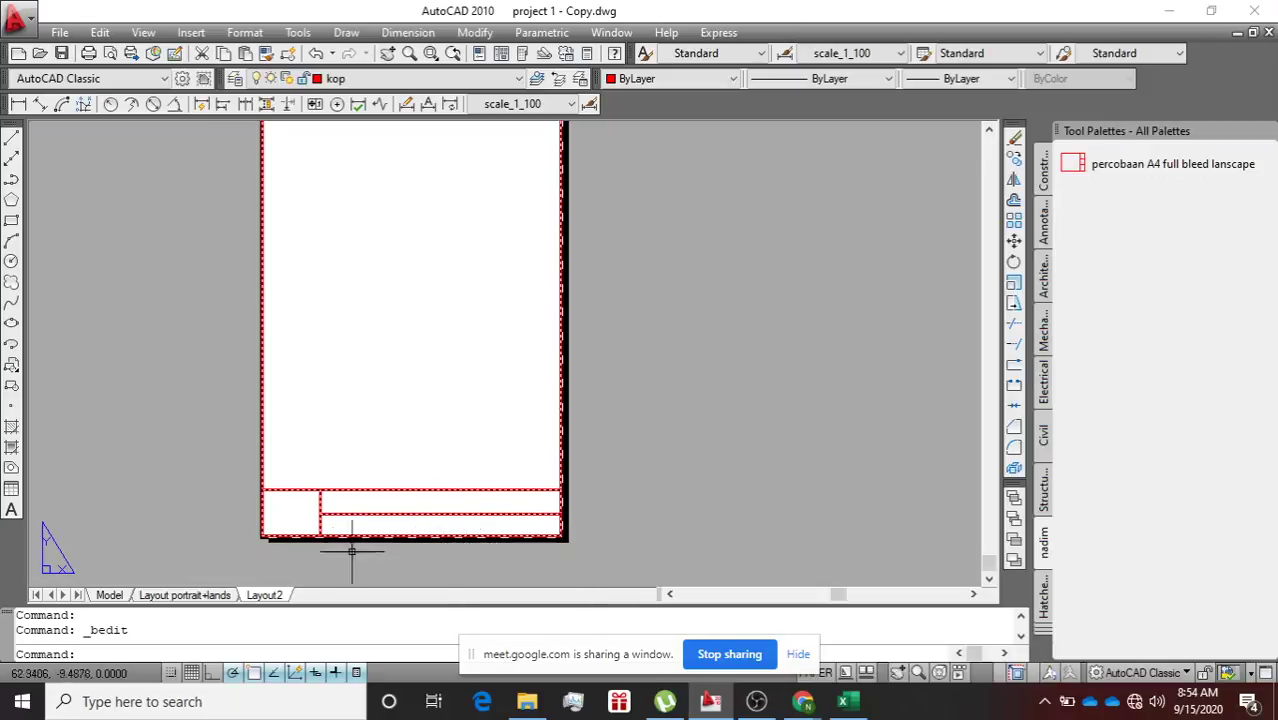
Copy the border block reference into the nadim tool palette and close its Quick Properties.
{"action": "left_click", "coordinate": [260, 489]}
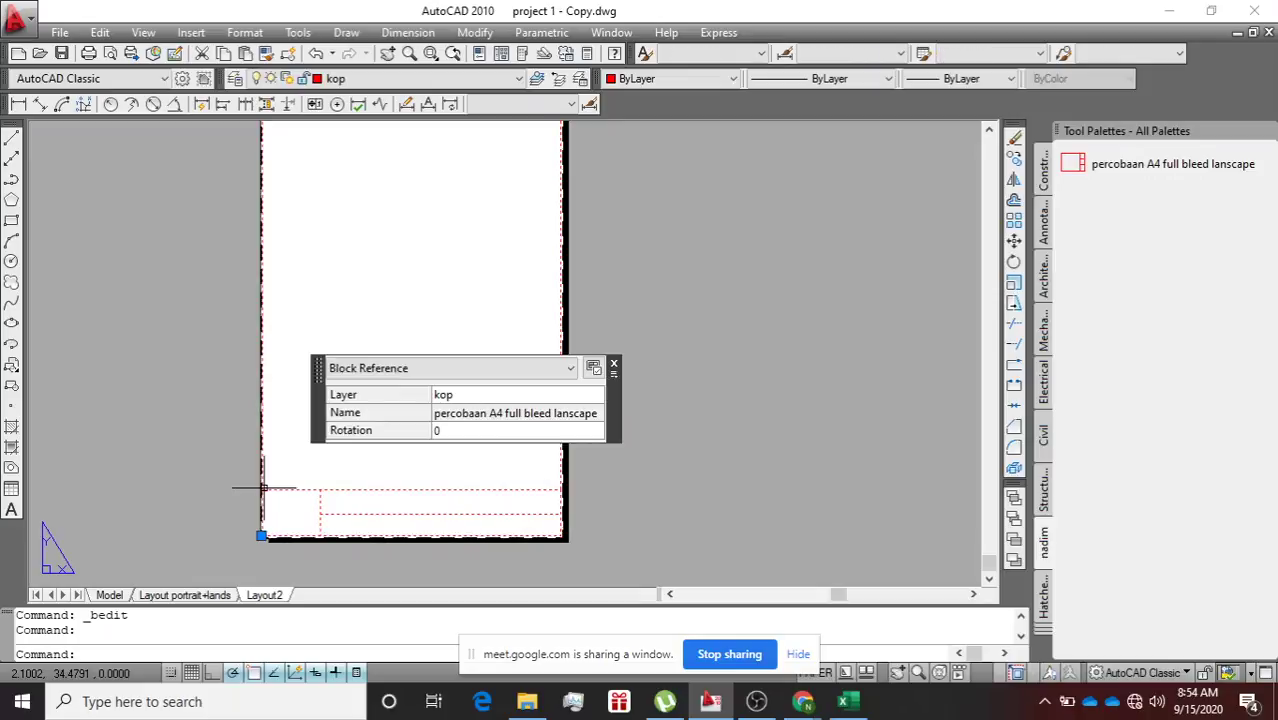
{"action": "key", "text": "ctrl+c"}
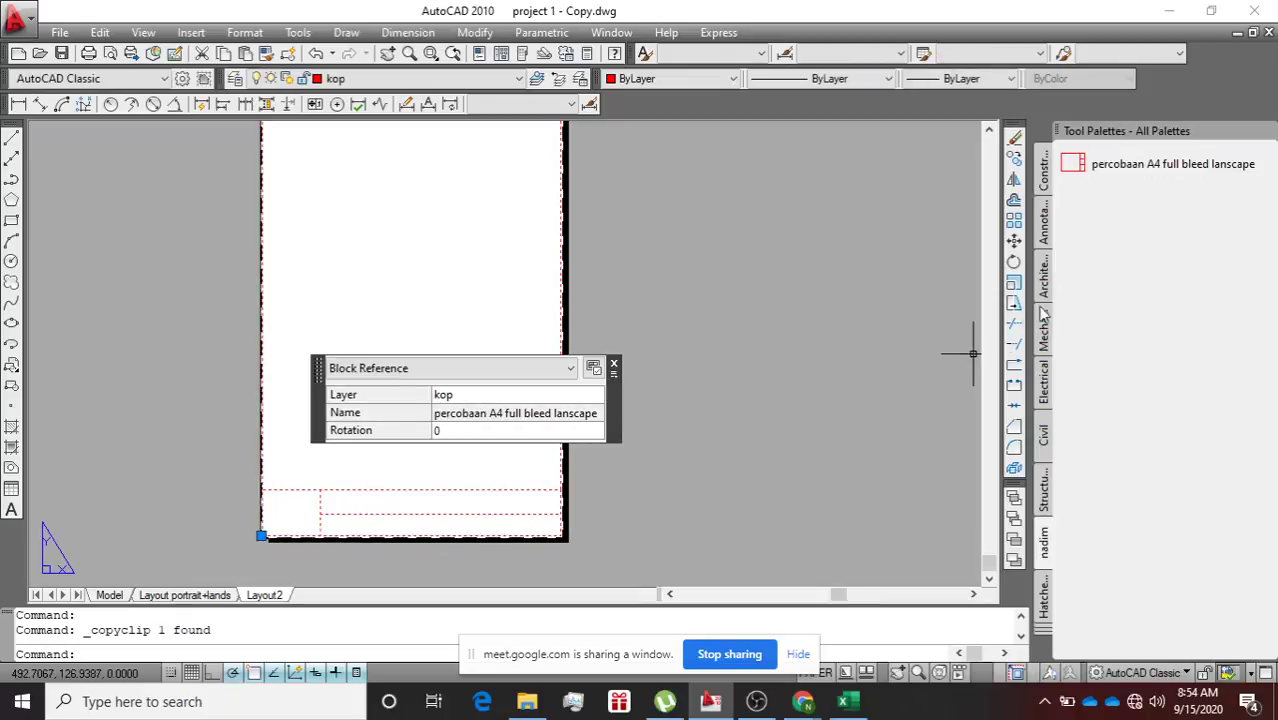
{"action": "right_click", "coordinate": [1141, 232]}
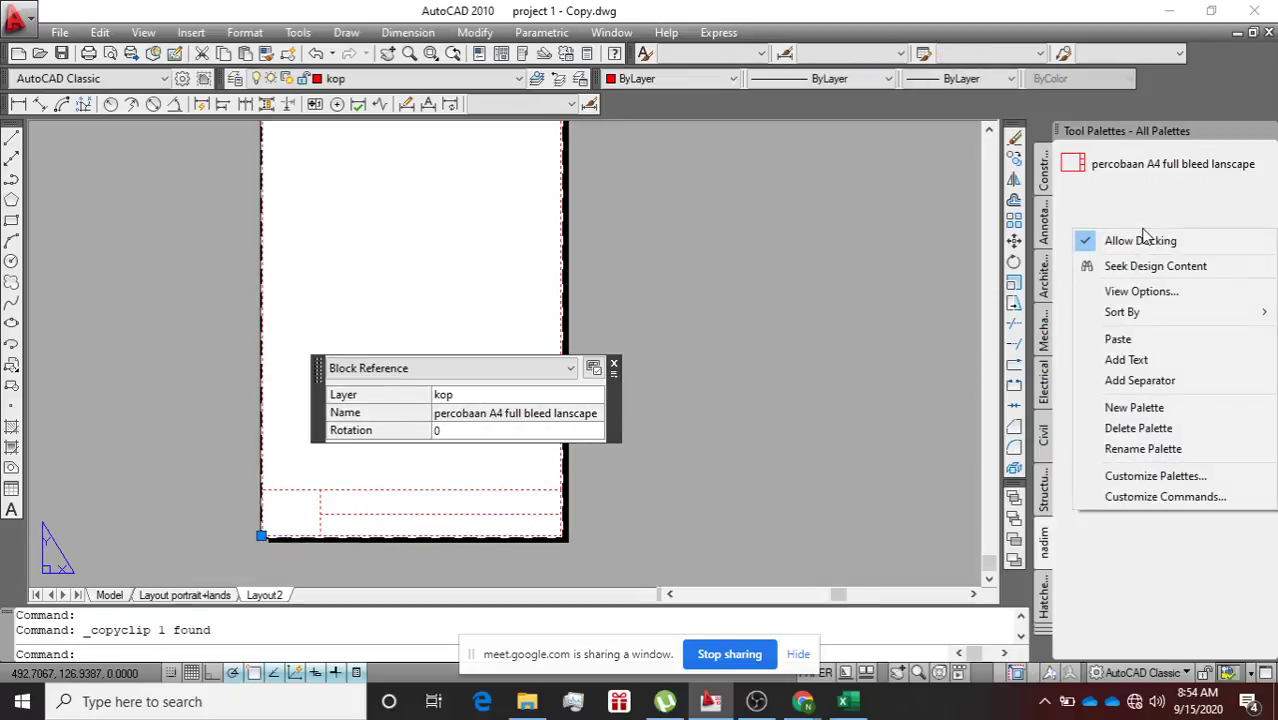
{"action": "left_click", "coordinate": [1134, 342]}
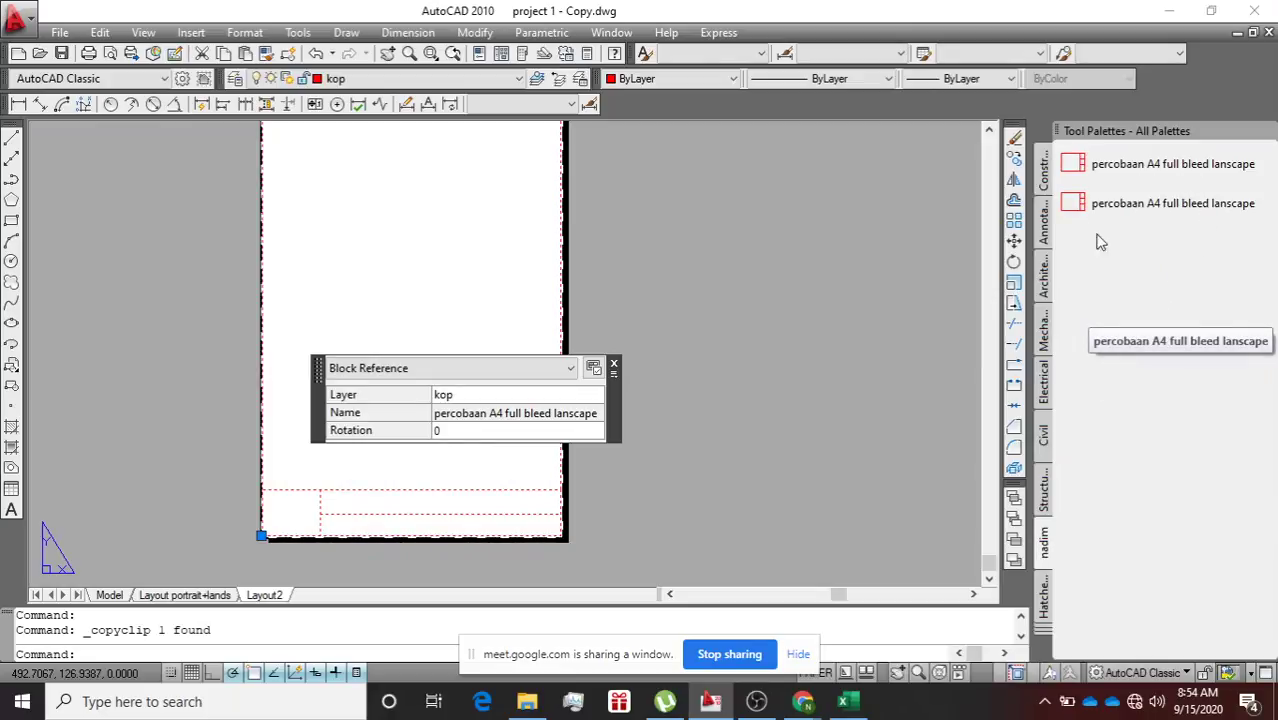
{"action": "left_click", "coordinate": [560, 420]}
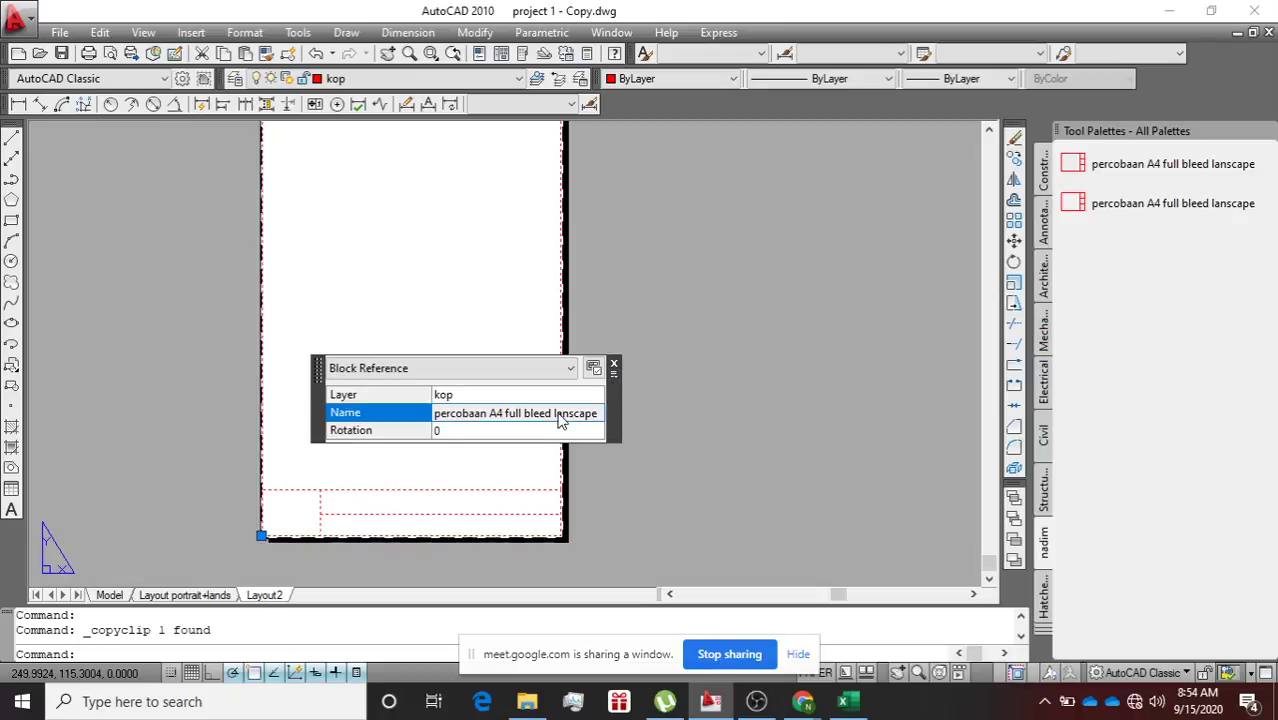
{"action": "left_click", "coordinate": [614, 365]}
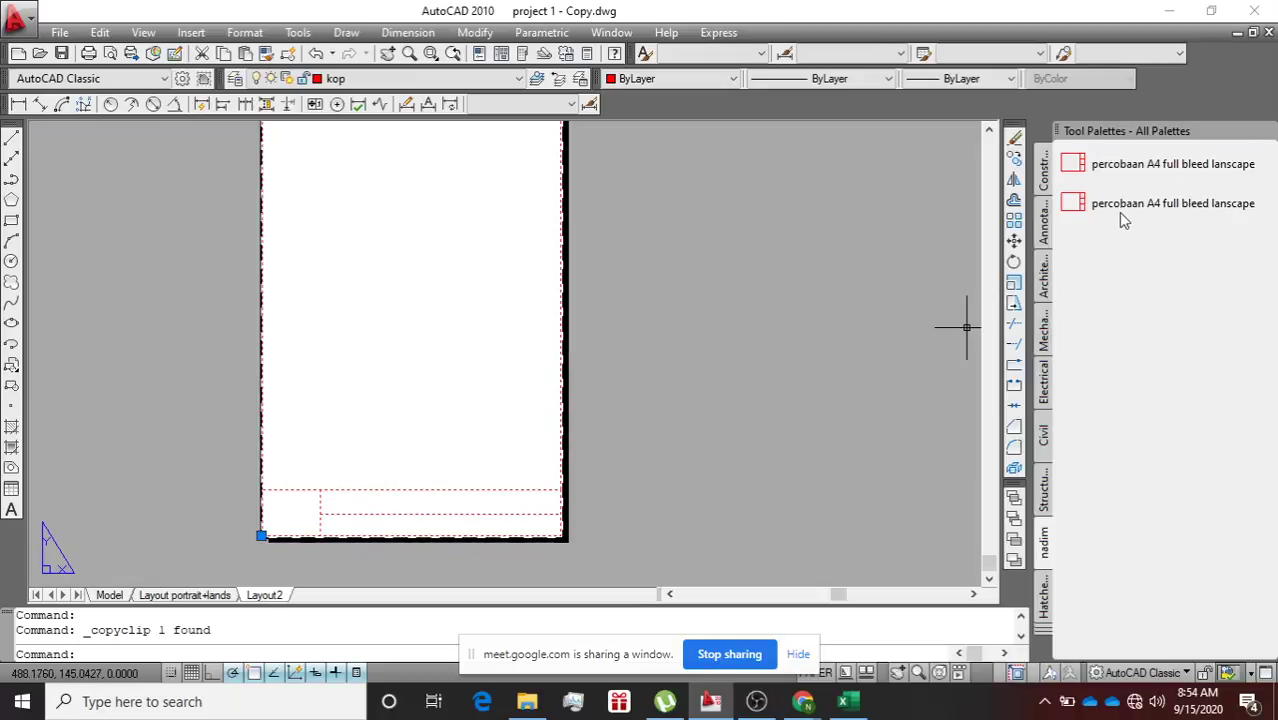
Insert a test copy of the second palette block to the right of the sheet and delete it.
{"action": "scroll", "coordinate": [766, 319], "scroll_direction": "down", "scroll_amount": 3}
{"action": "scroll", "coordinate": [833, 294], "scroll_direction": "up", "scroll_amount": 1}
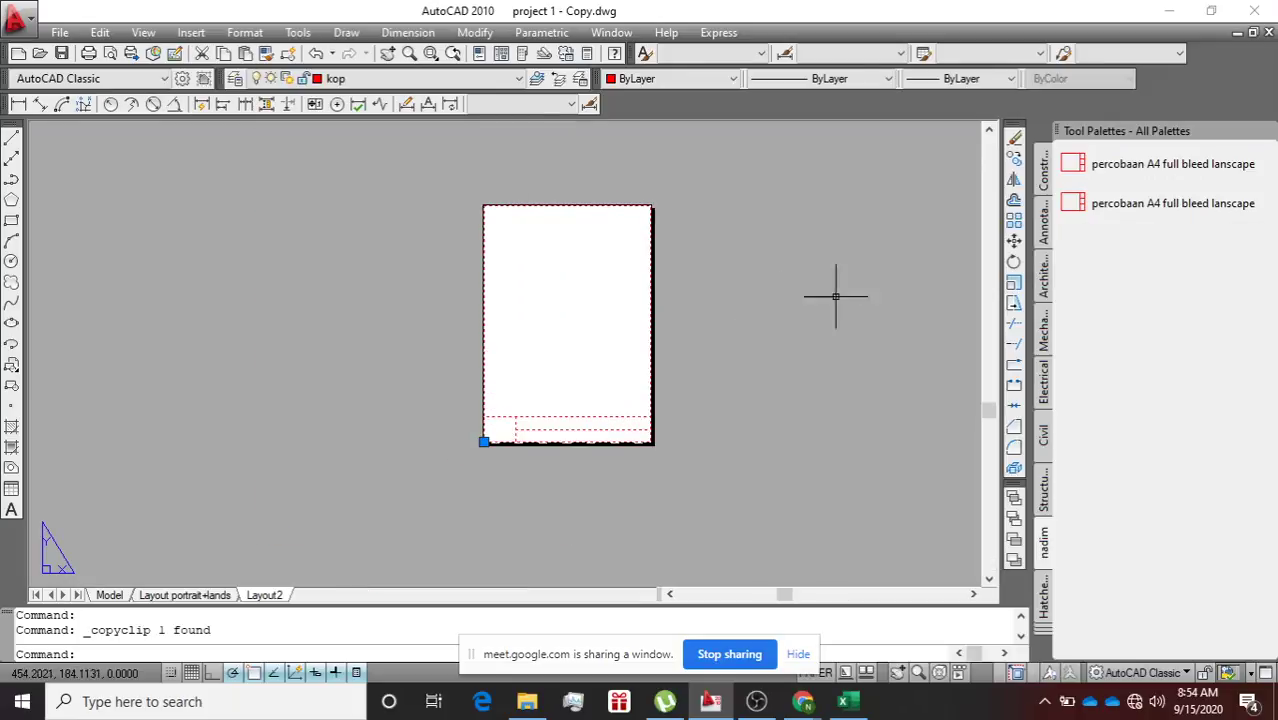
{"action": "left_click", "coordinate": [1080, 203]}
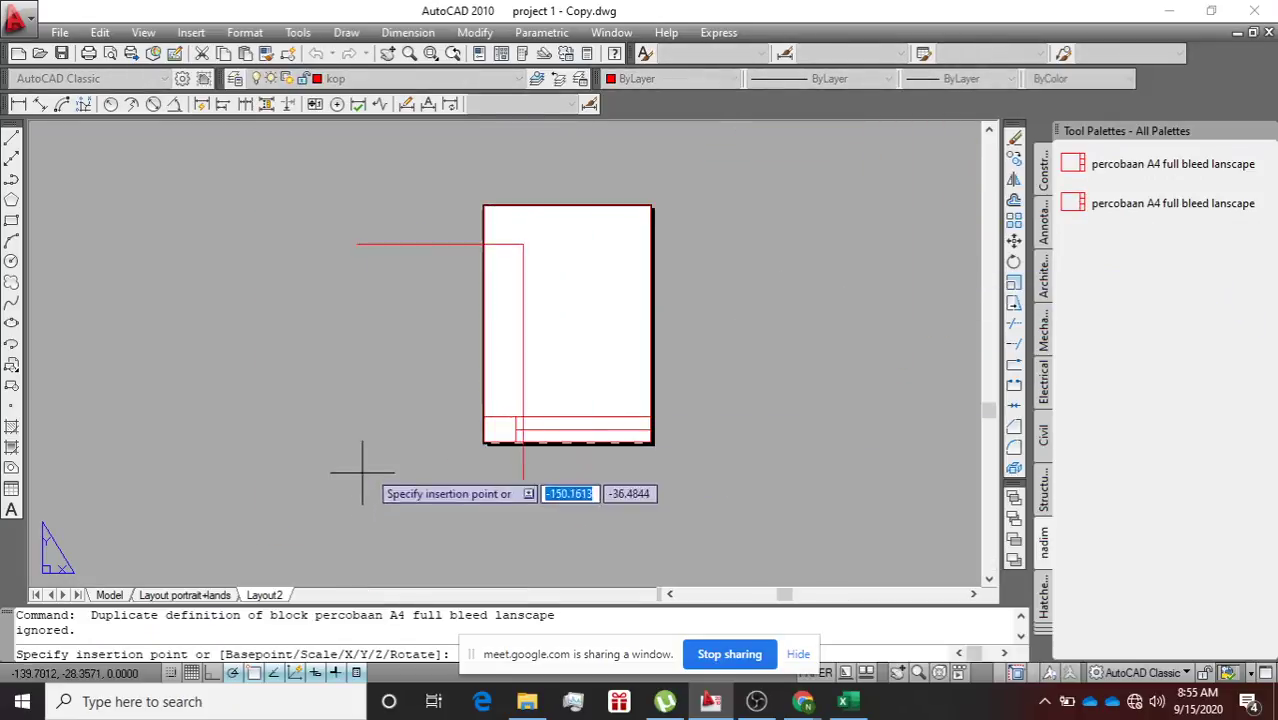
{"action": "left_click", "coordinate": [752, 440]}
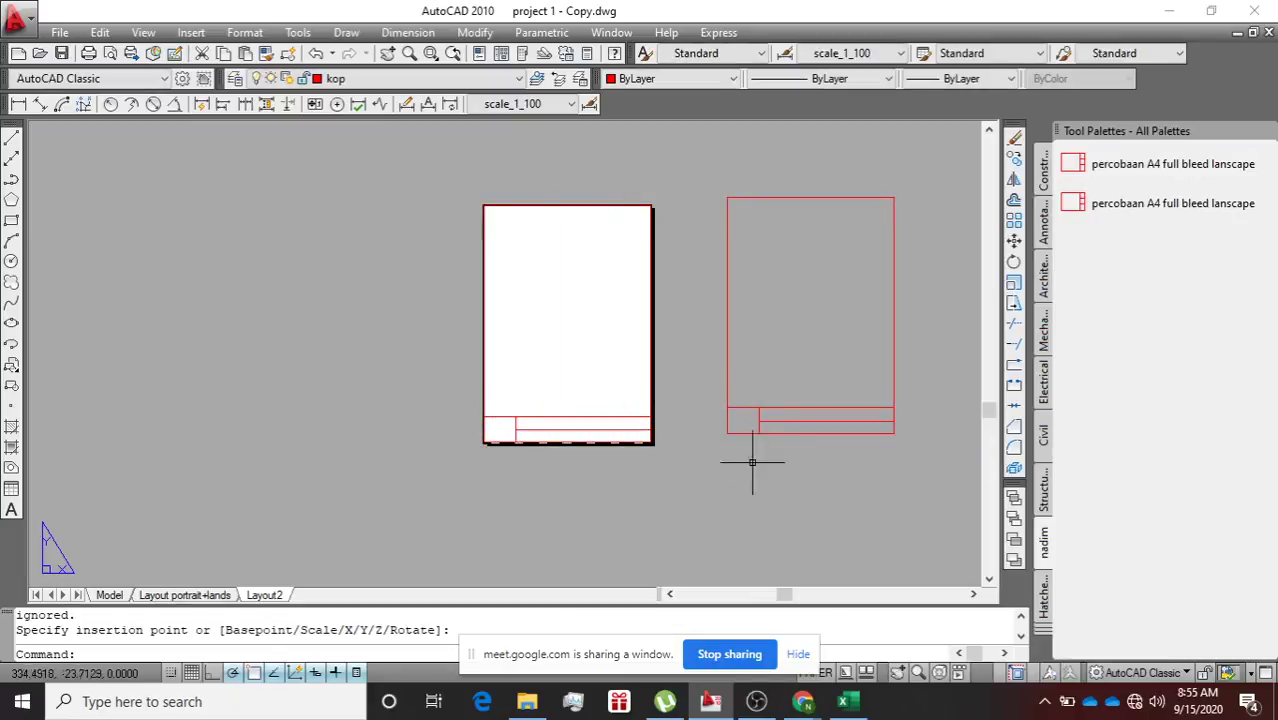
{"action": "left_click", "coordinate": [771, 432]}
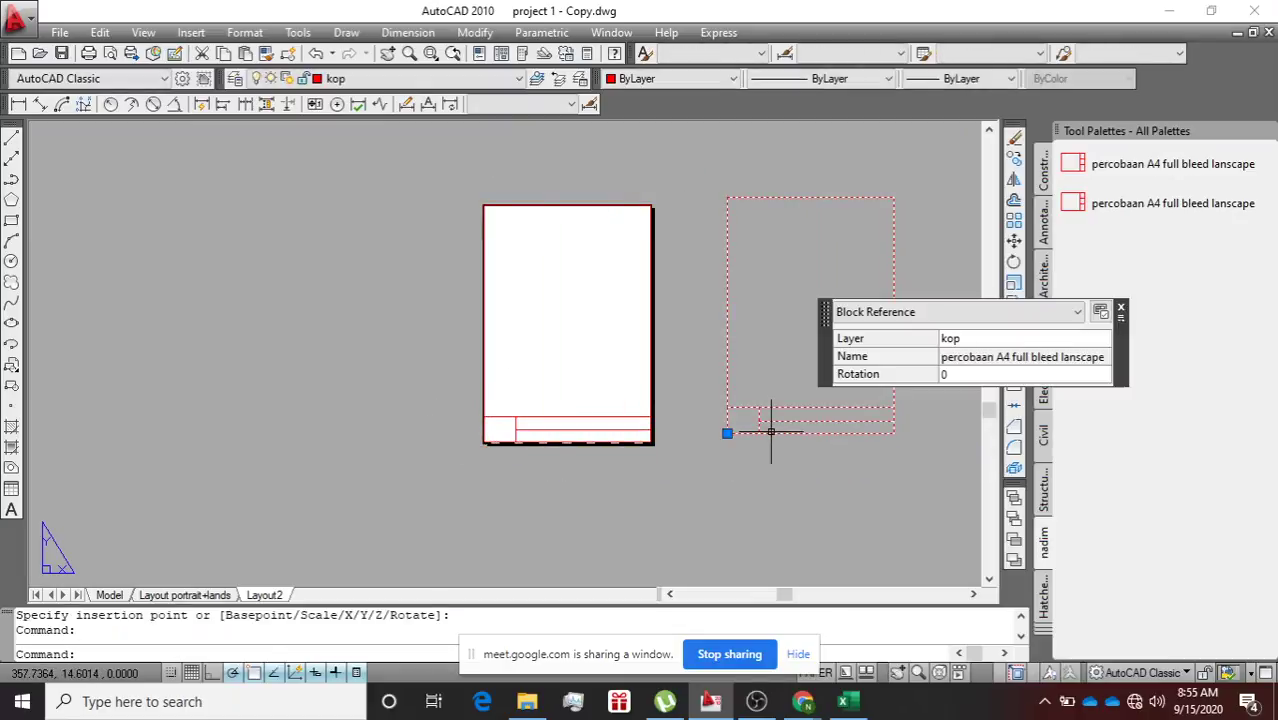
{"action": "key", "text": "Delete"}
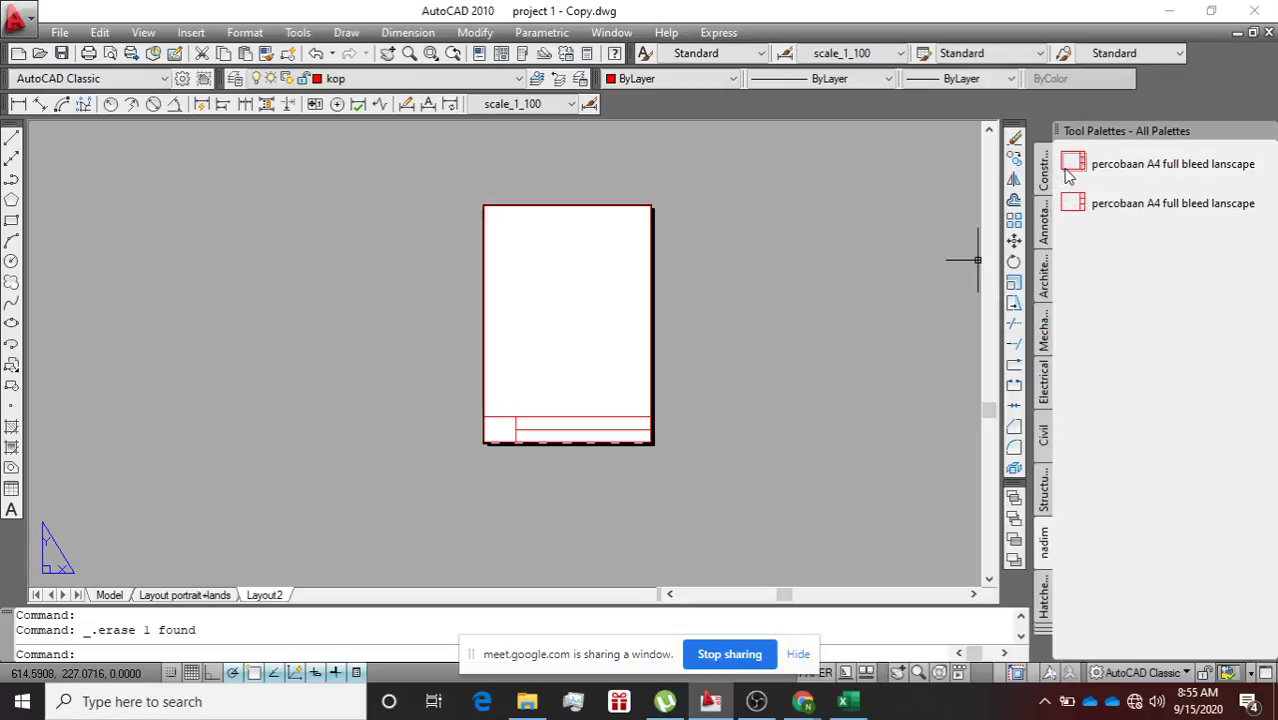
Insert a test copy of the first palette block to the right of the sheet and delete it.
{"action": "left_click", "coordinate": [1070, 168]}
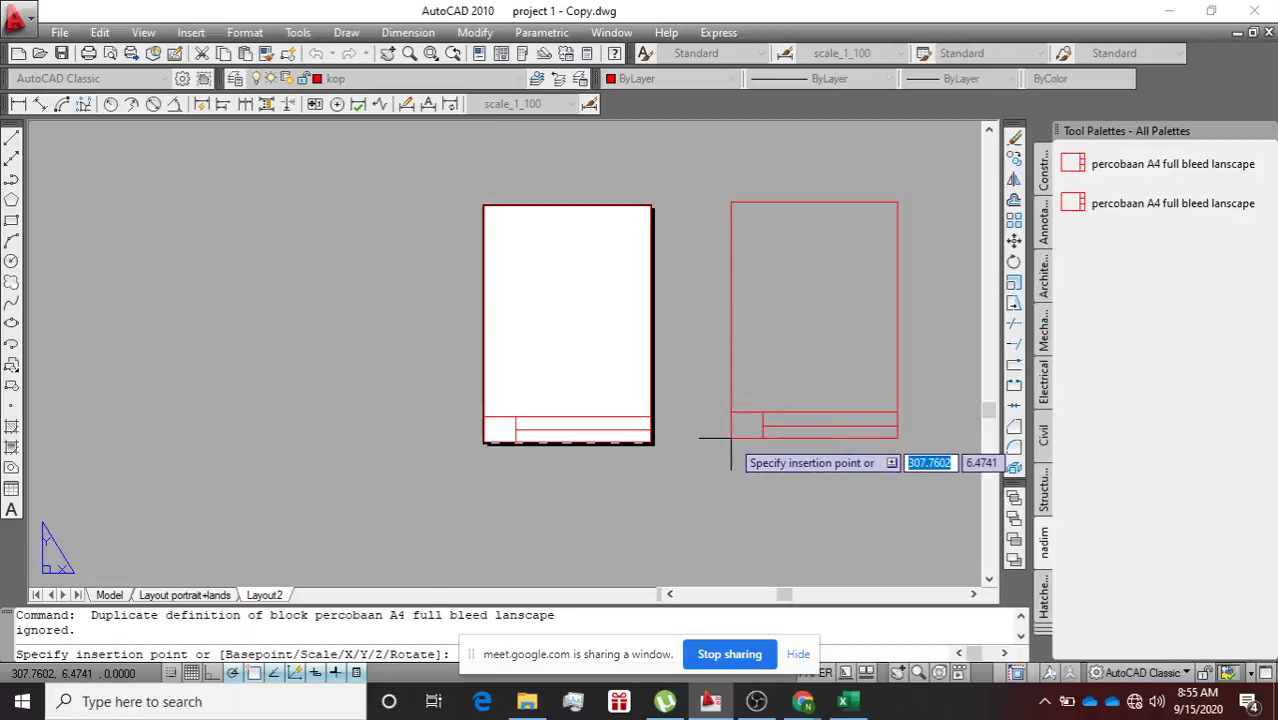
{"action": "left_click", "coordinate": [730, 437]}
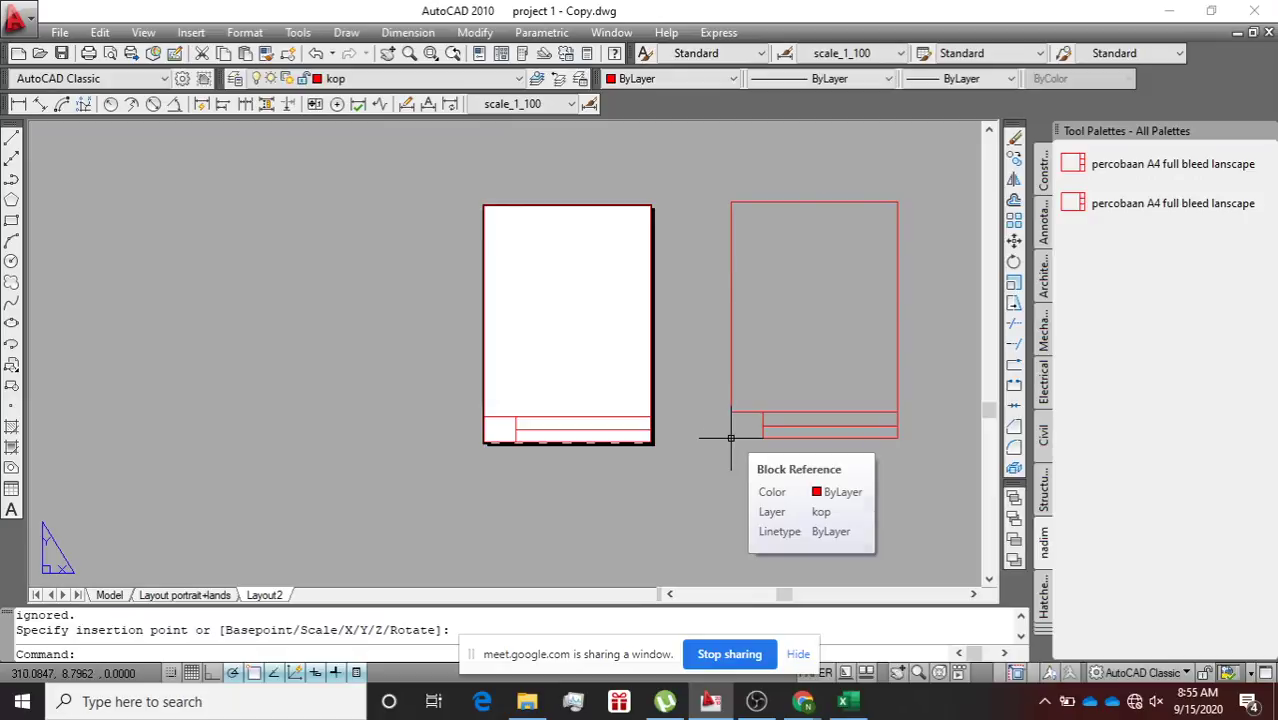
{"action": "mouse_move", "coordinate": [806, 706]}
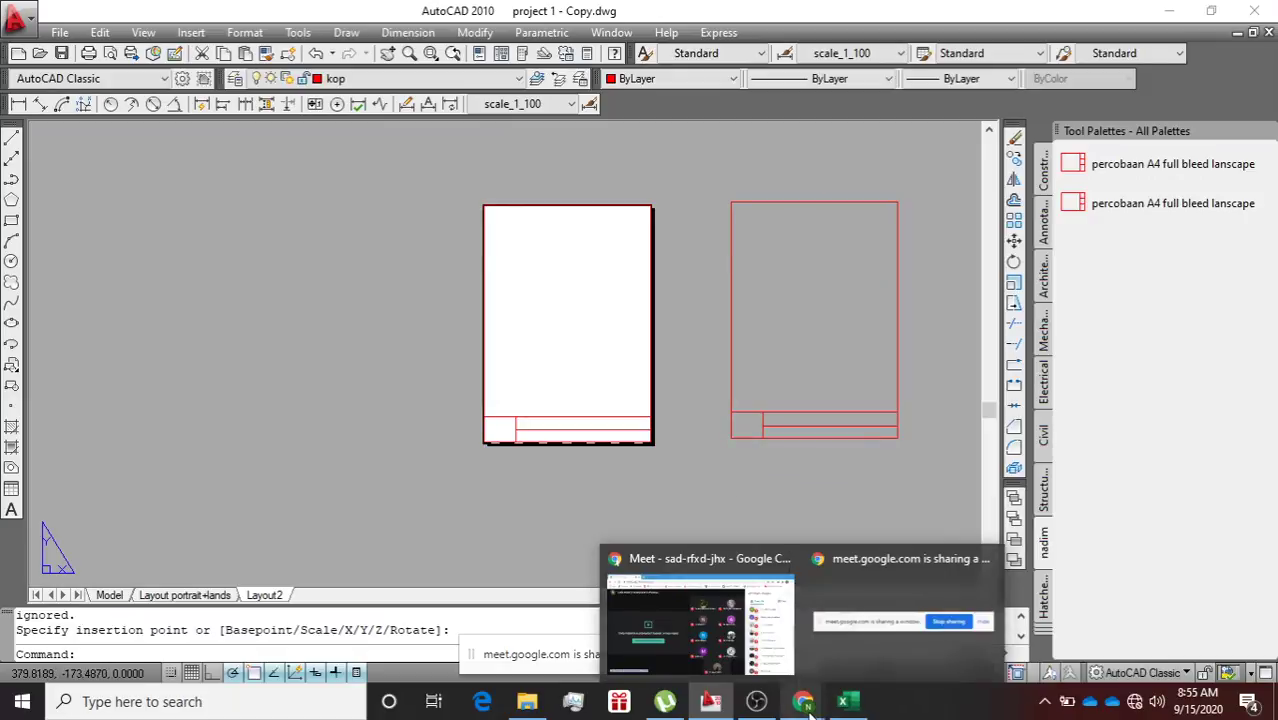
{"action": "left_click", "coordinate": [685, 610]}
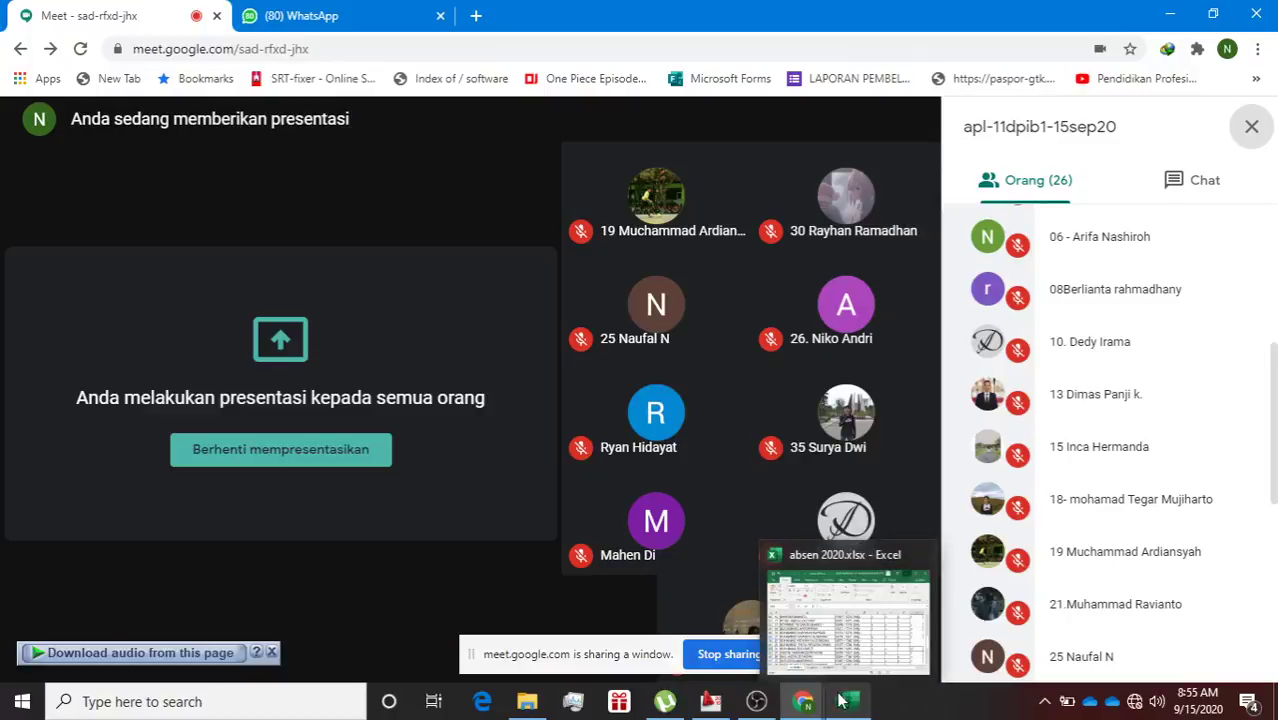
{"action": "left_click", "coordinate": [711, 703]}
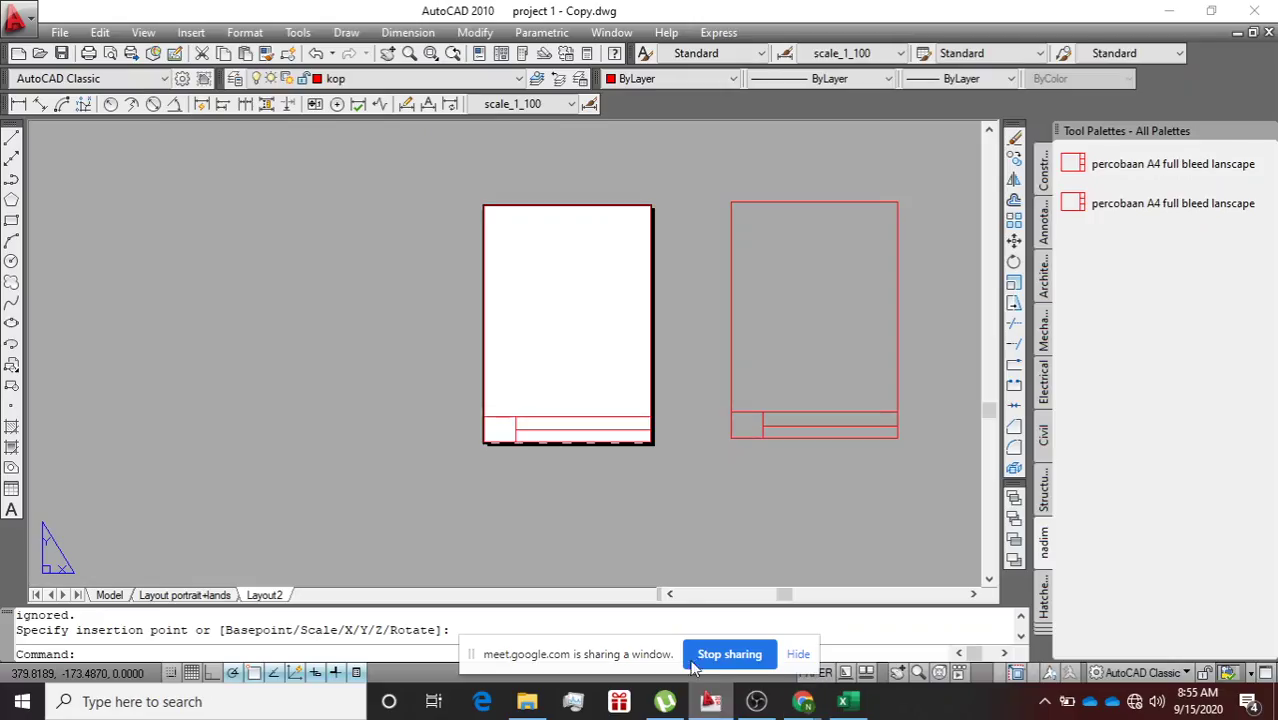
{"action": "left_click", "coordinate": [750, 435]}
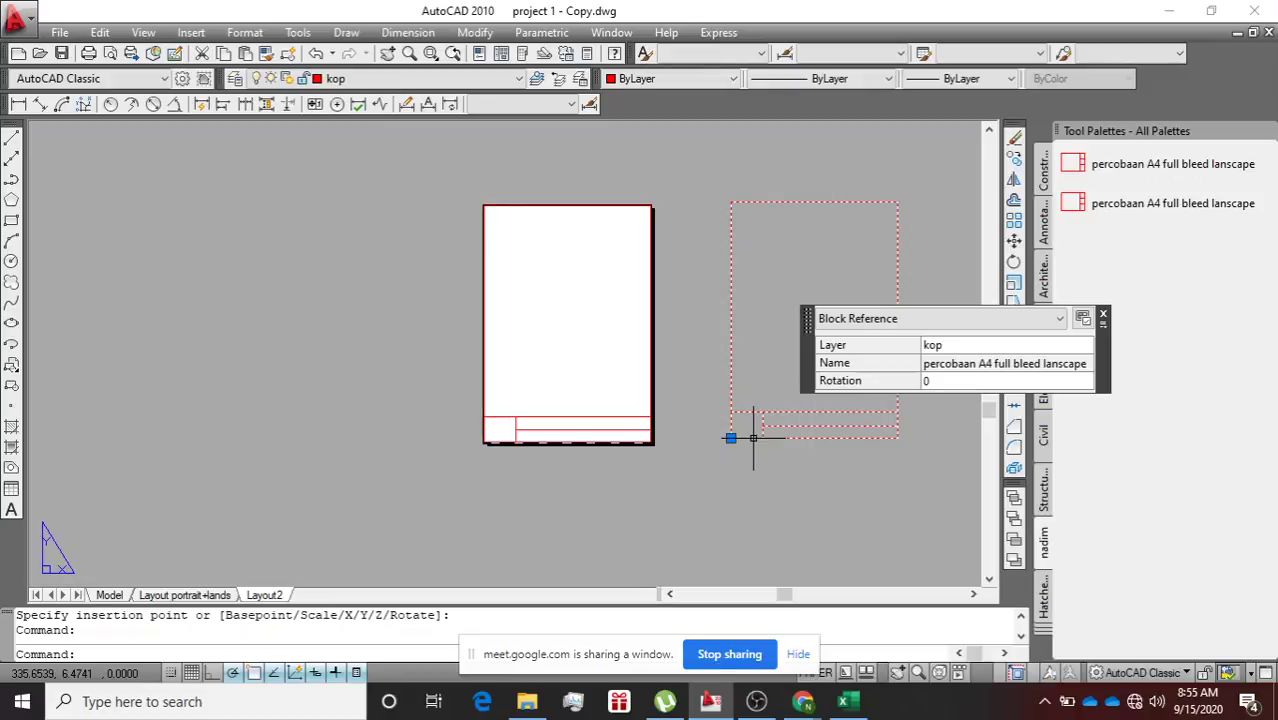
{"action": "key", "text": "Delete"}
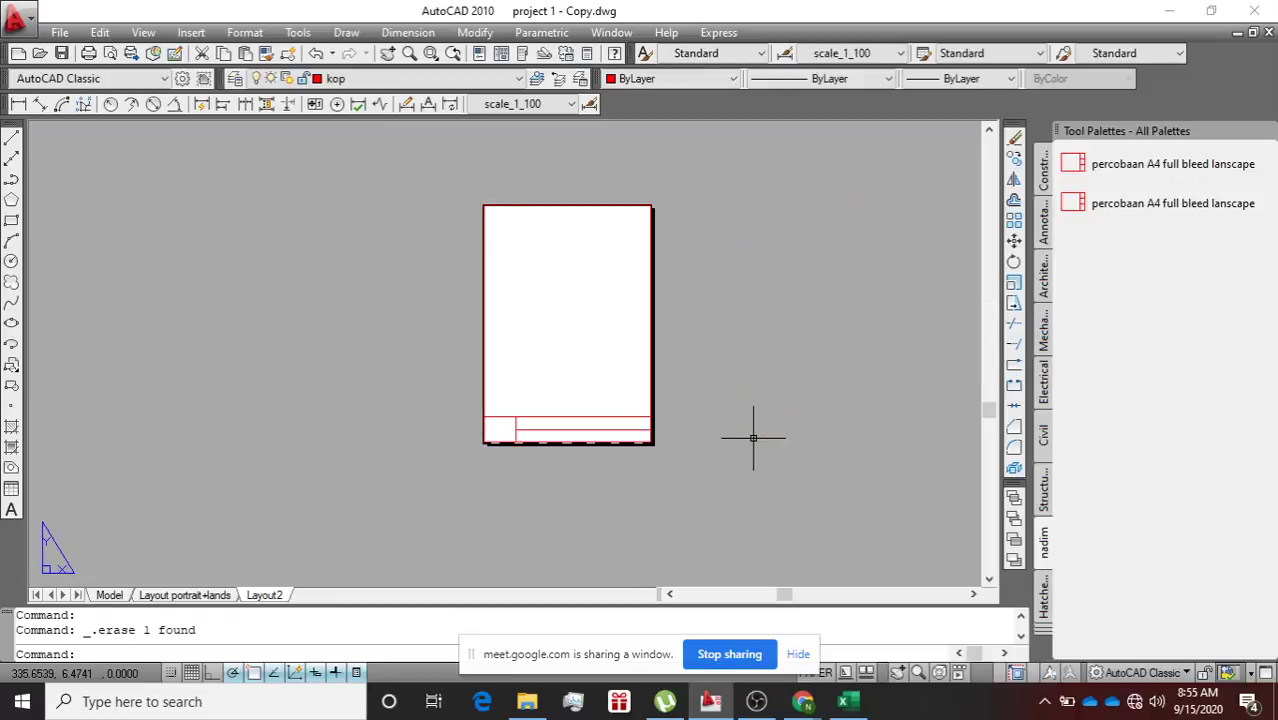
Check the name of the border block on the sheet in its Quick Properties and close them.
{"action": "left_click", "coordinate": [627, 433]}
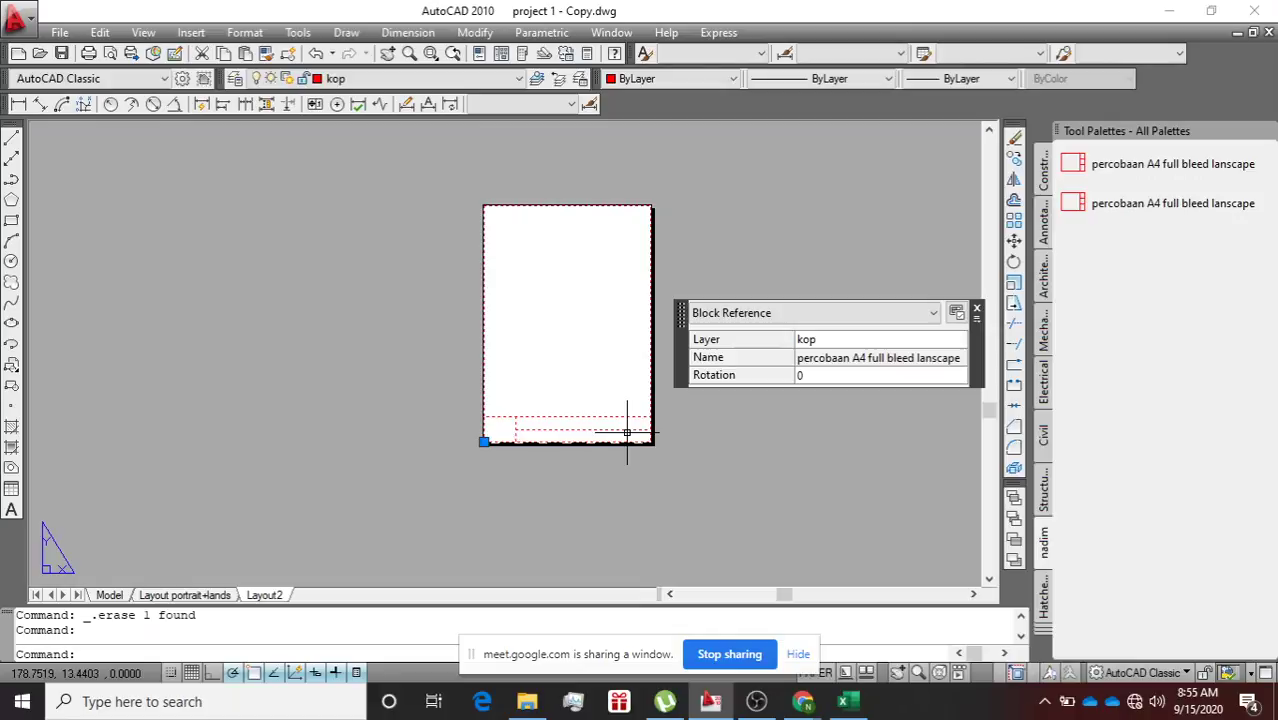
{"action": "mouse_move", "coordinate": [628, 433]}
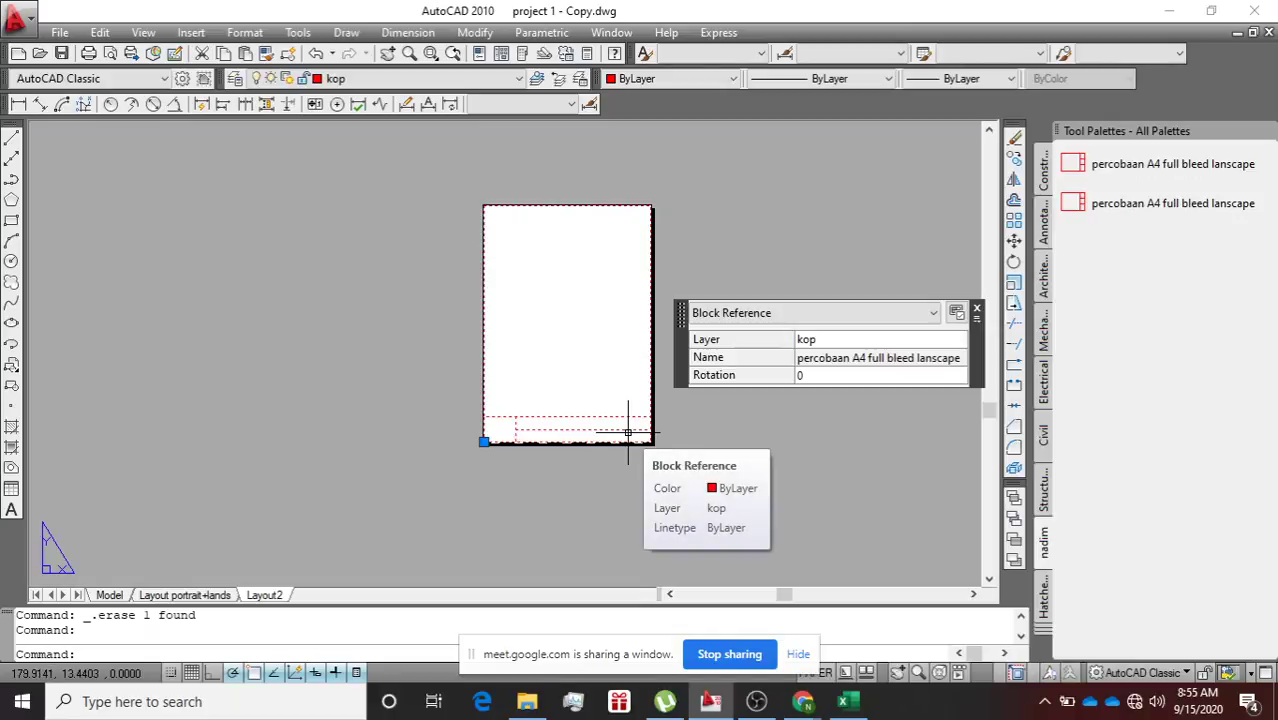
{"action": "left_click", "coordinate": [940, 358]}
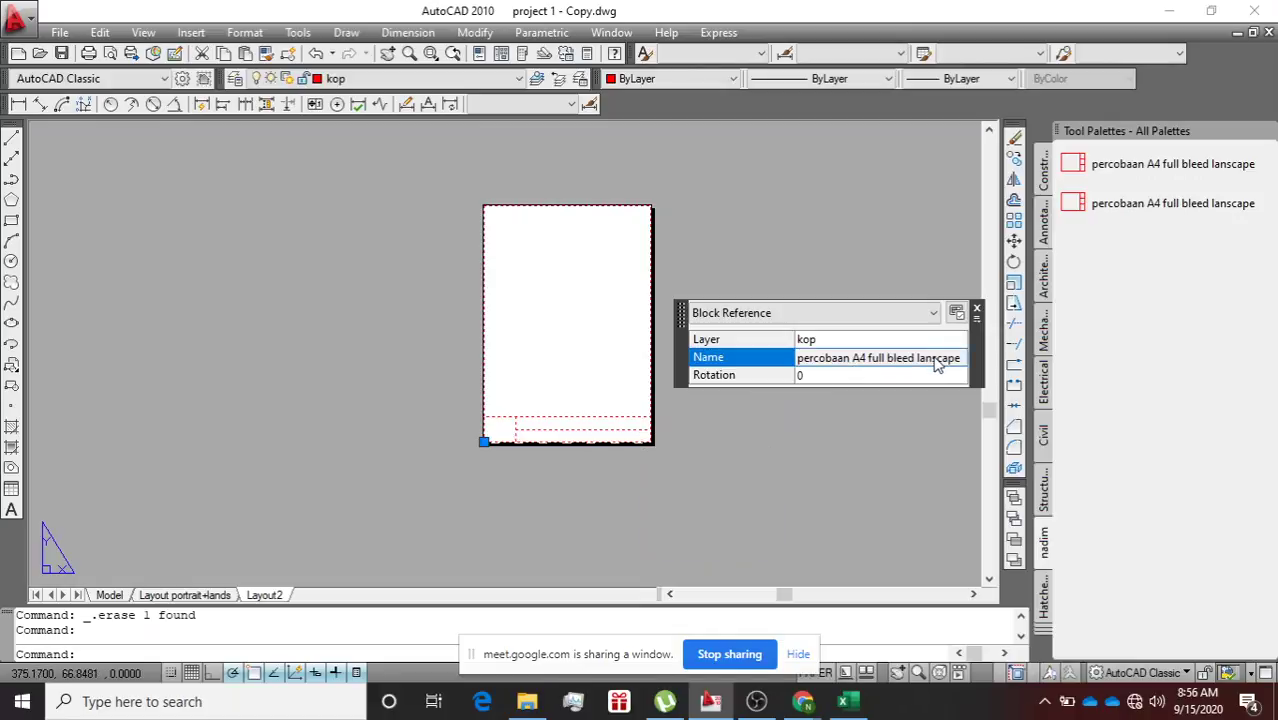
{"action": "left_click", "coordinate": [977, 309]}
Rename the second block in the nadim palette as "percobaan A4 full bleed portrait".
{"action": "right_click", "coordinate": [1098, 204]}
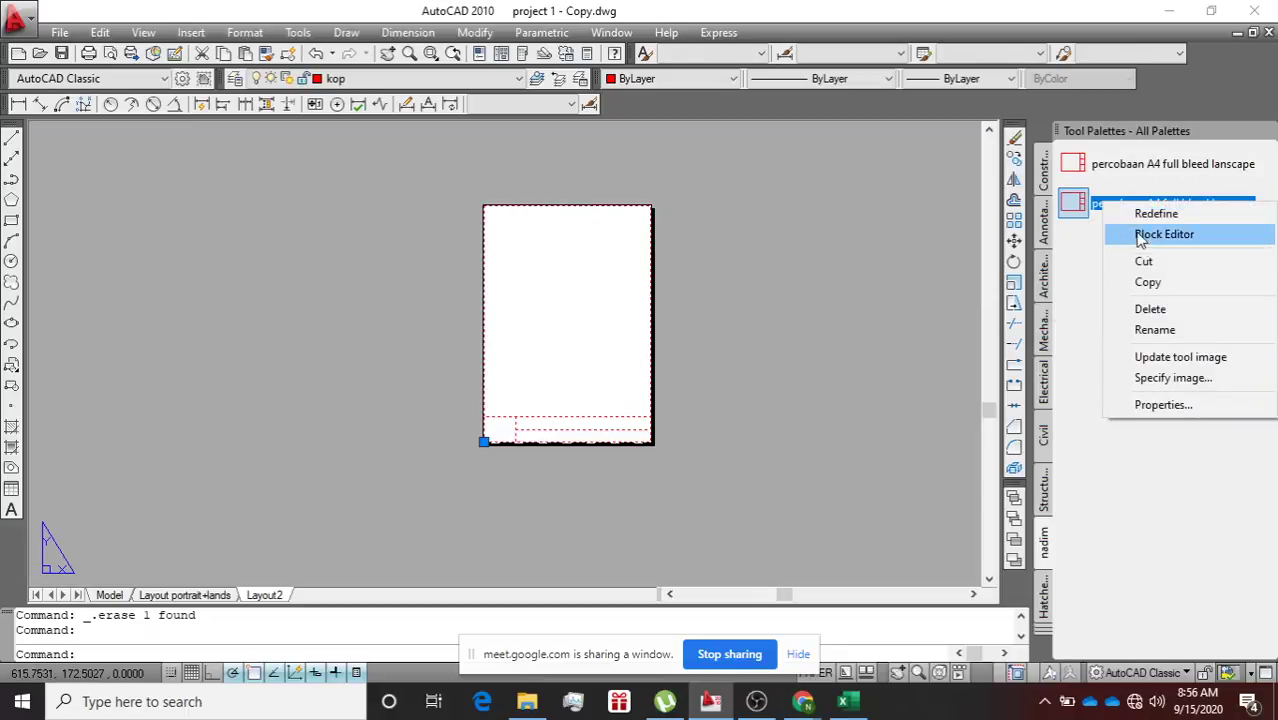
{"action": "left_click", "coordinate": [1157, 331]}
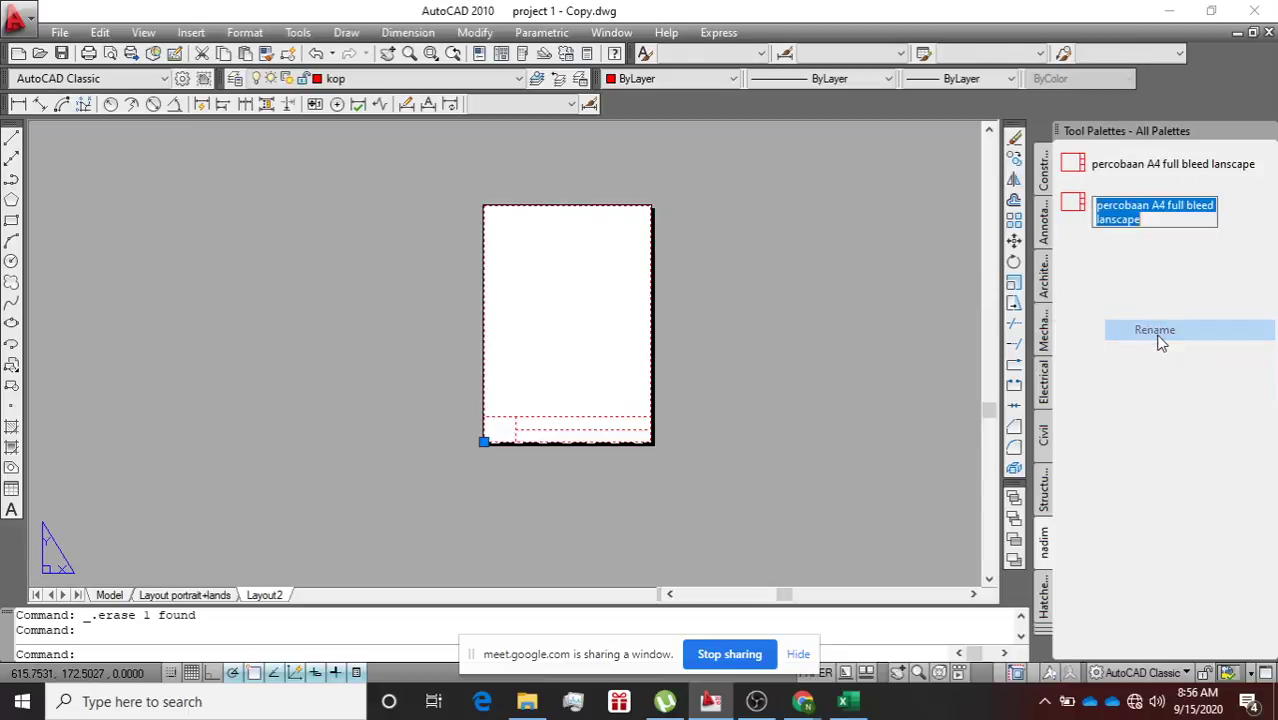
{"action": "left_click", "coordinate": [1145, 225]}
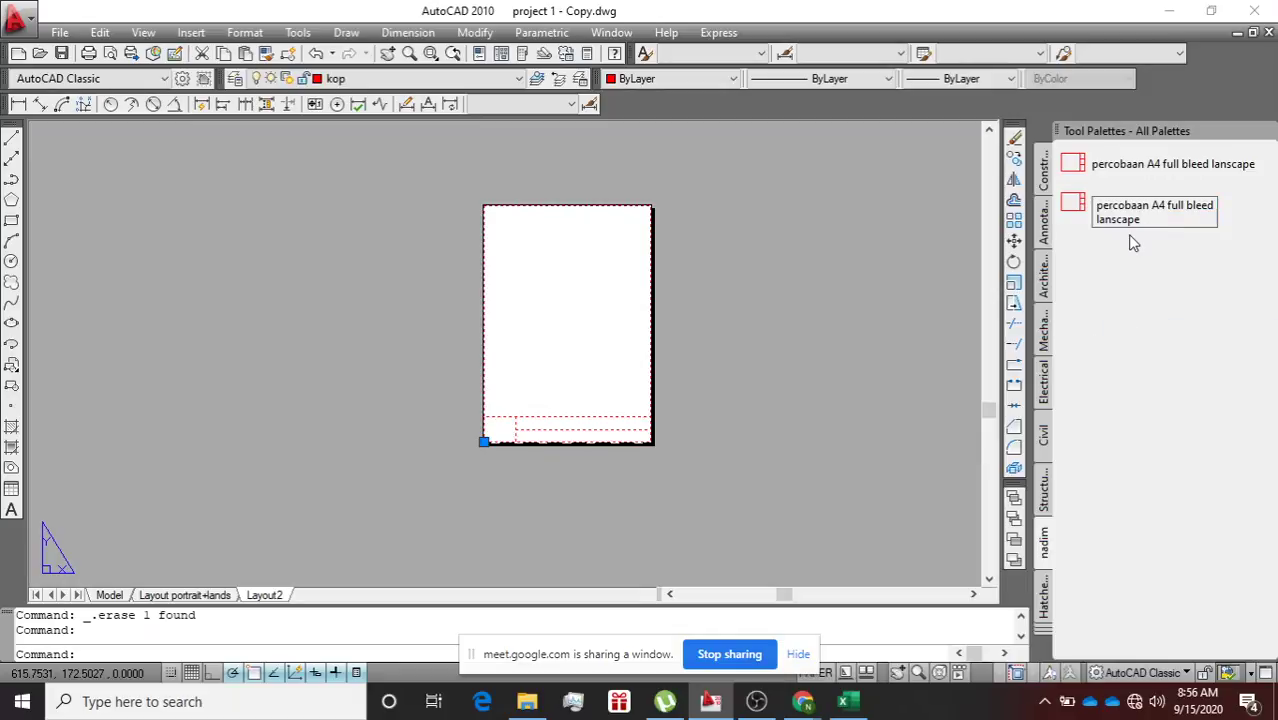
{"action": "key", "text": "BackSpace"}
{"action": "key", "text": "BackSpace"}
{"action": "key", "text": "BackSpace"}
{"action": "key", "text": "BackSpace"}
{"action": "key", "text": "BackSpace"}
{"action": "key", "text": "BackSpace"}
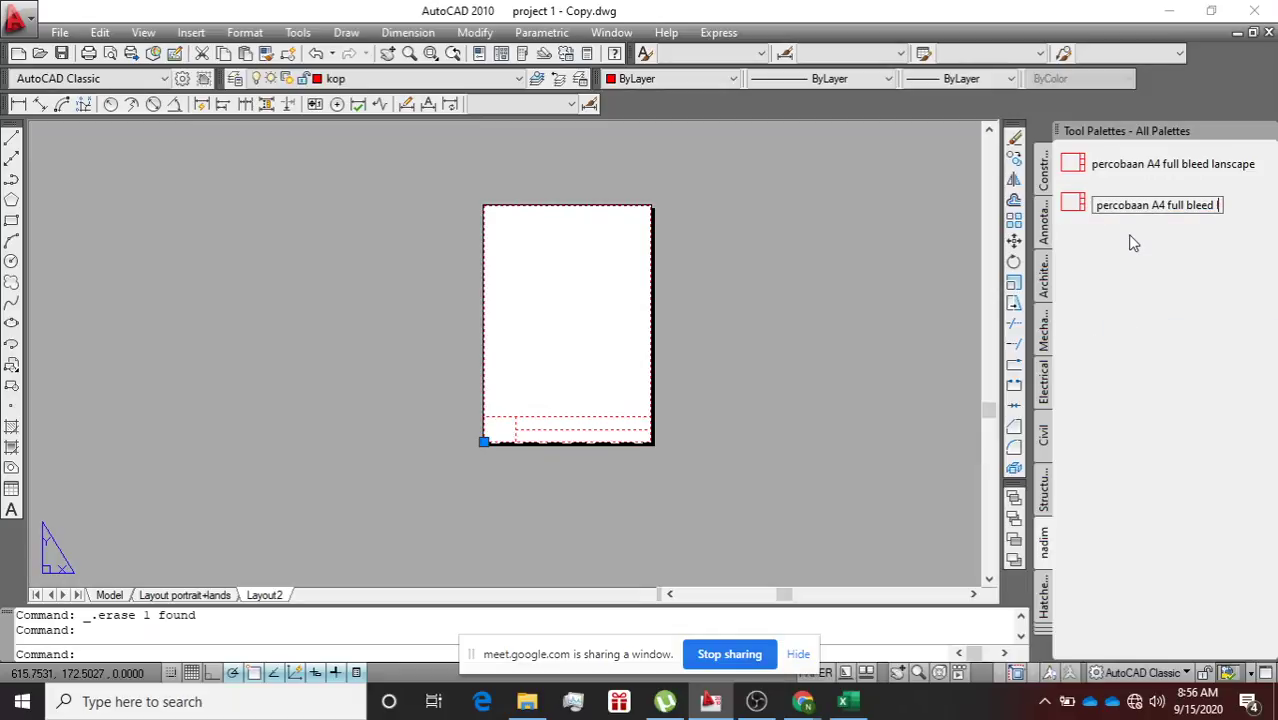
{"action": "type", "text": "portrait"}
{"action": "key", "text": "Return"}
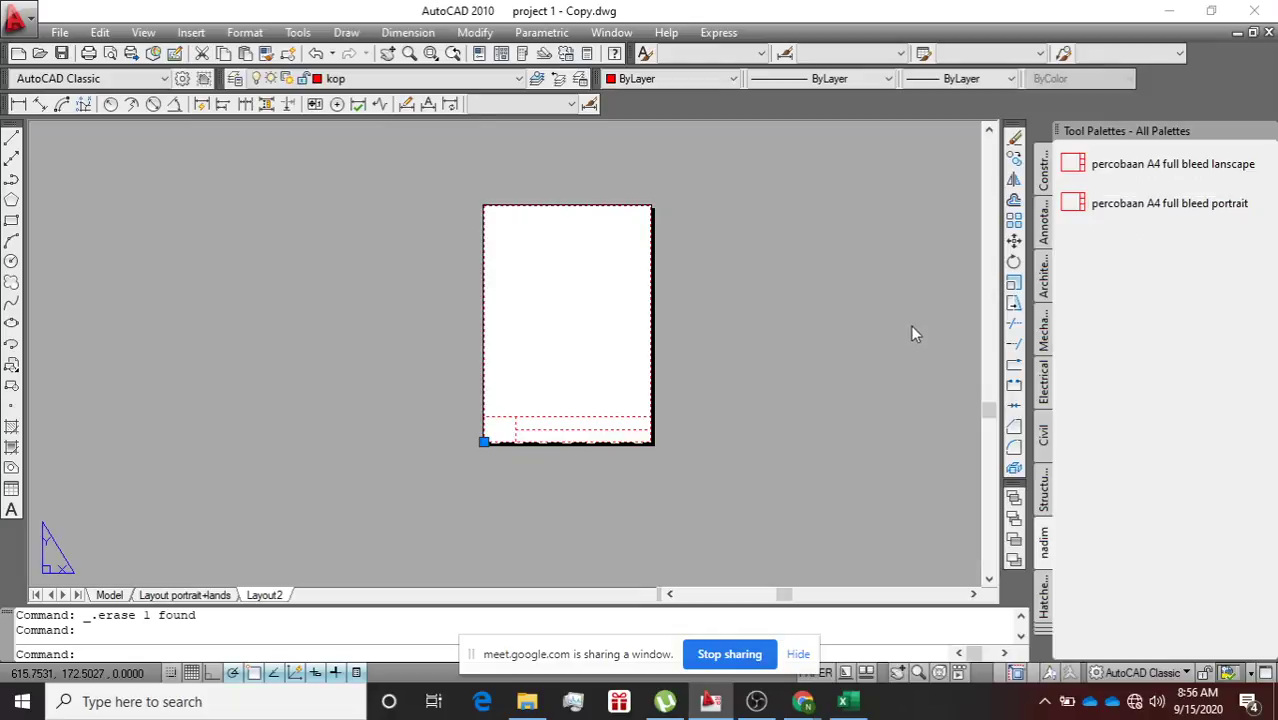
Insert a test copy of the landscape palette block beside the sheet and delete both it and the border block on the sheet.
{"action": "mouse_move", "coordinate": [1076, 168]}
{"action": "left_mouse_down"}
{"action": "mouse_move", "coordinate": [810, 297]}
{"action": "mouse_move", "coordinate": [772, 345]}
{"action": "mouse_move", "coordinate": [752, 406]}
{"action": "left_mouse_up"}
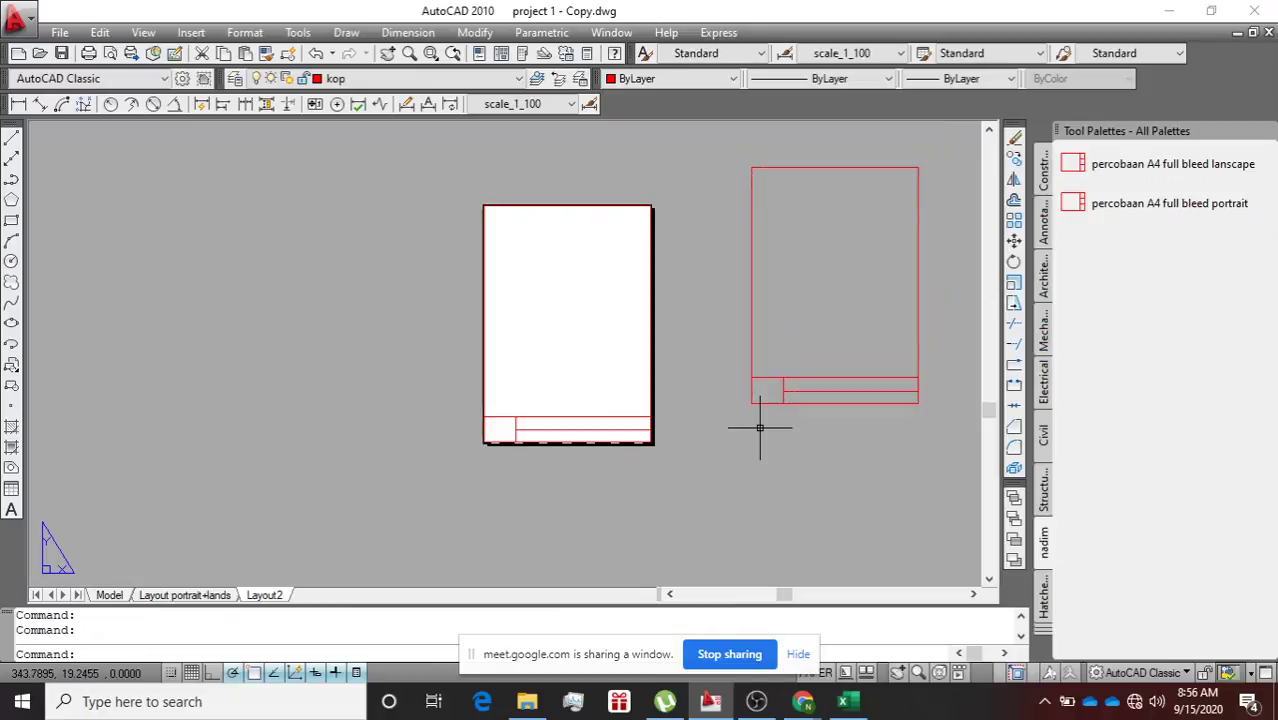
{"action": "left_click", "coordinate": [752, 372]}
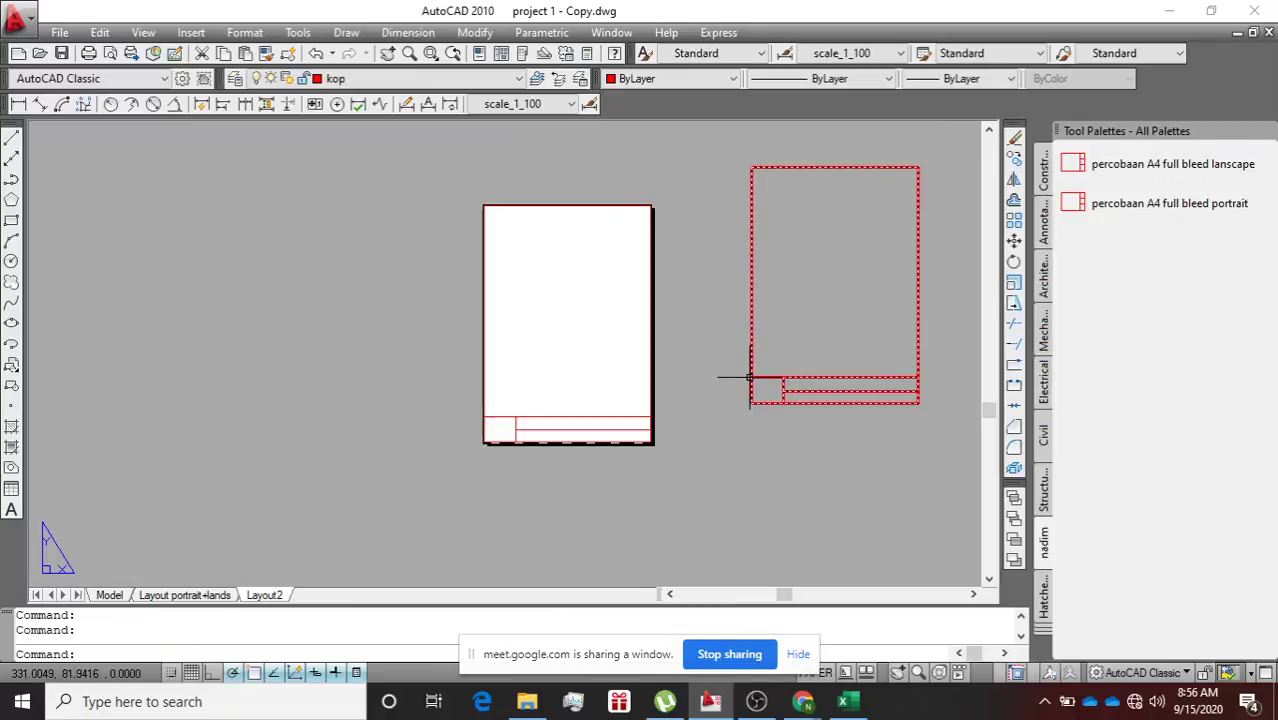
{"action": "key", "text": "Delete"}
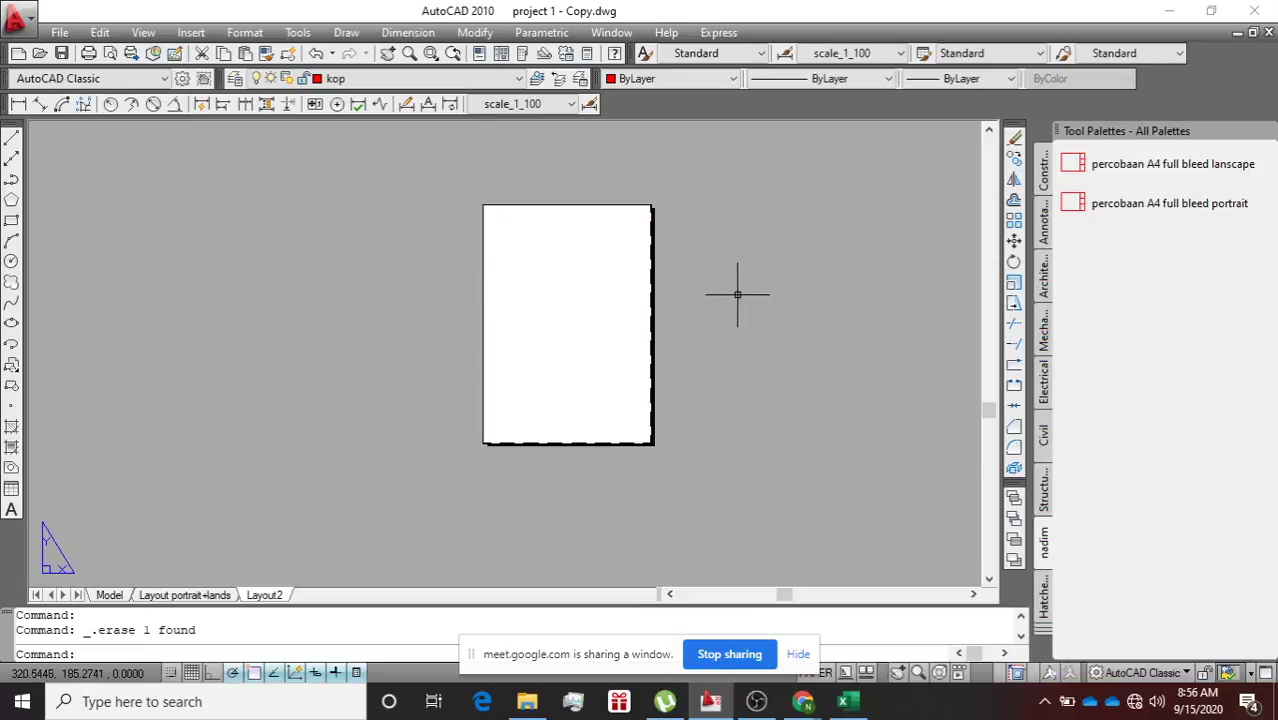
Remove the "percobaan A4 full bleed lanscape" block from the nadim palette.
{"action": "right_click_drag", "start_coordinate": [1083, 165], "coordinate": [1097, 200]}
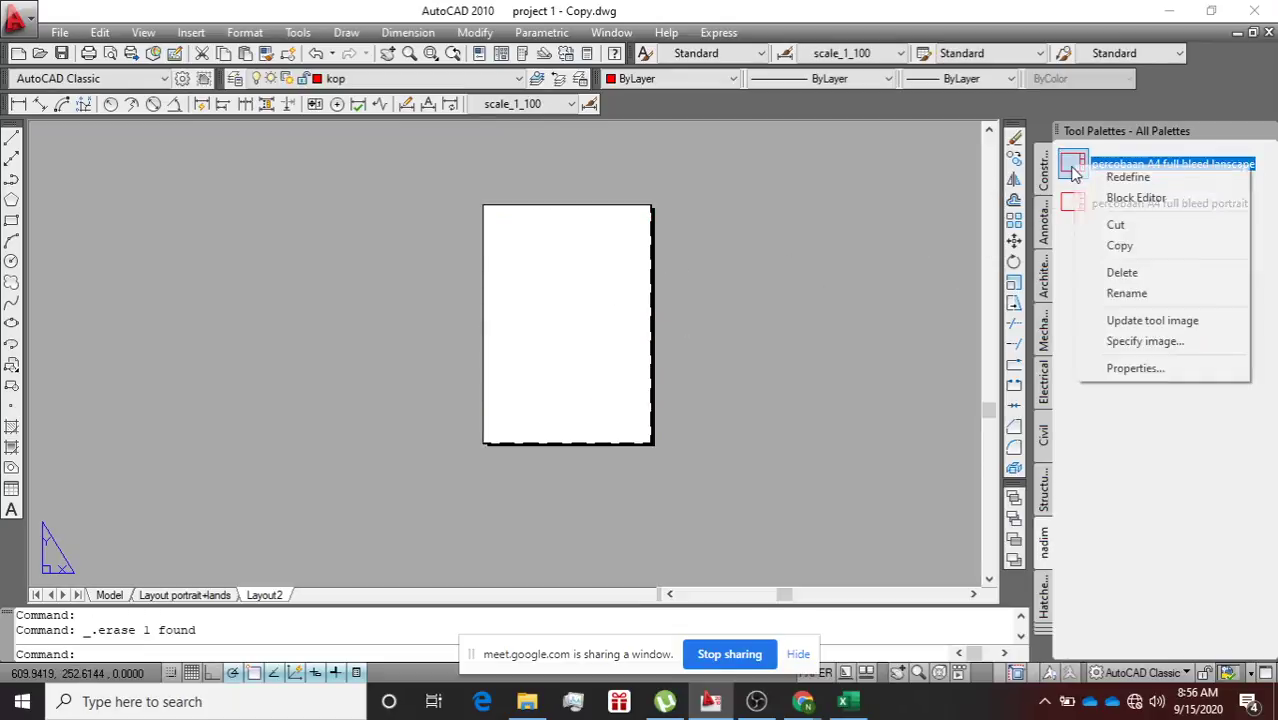
{"action": "left_click", "coordinate": [1113, 279]}
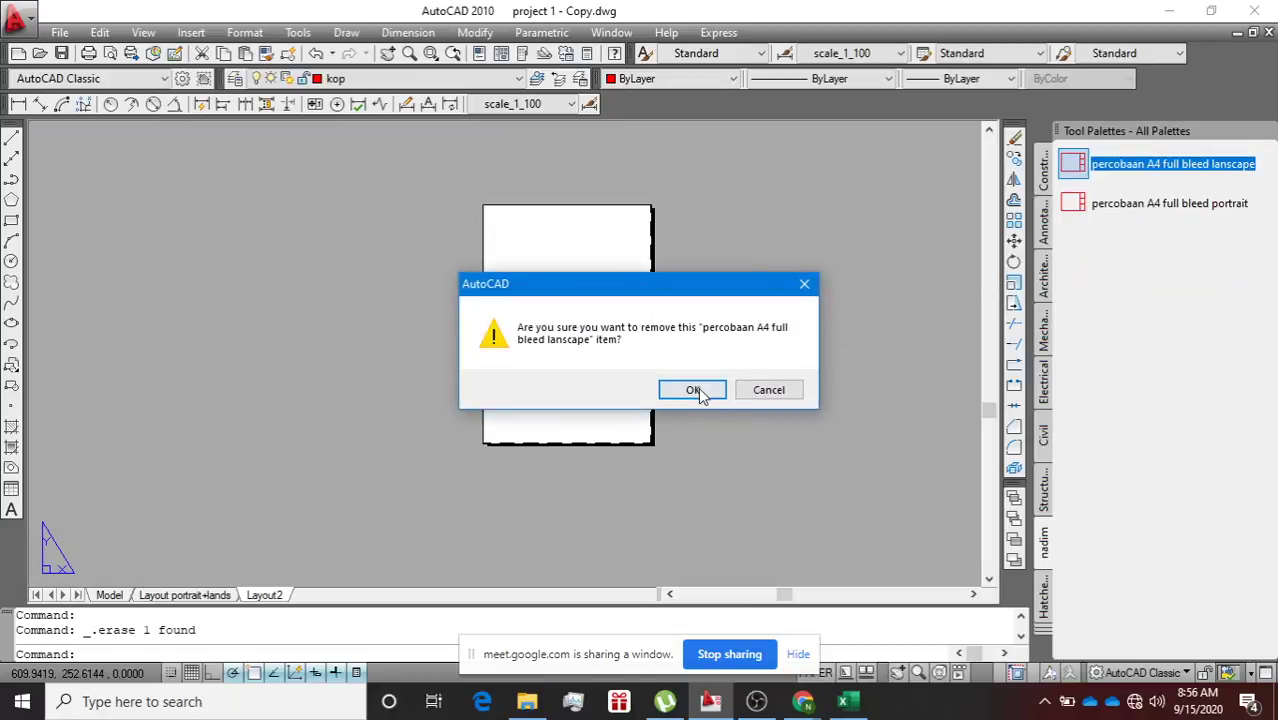
{"action": "left_click", "coordinate": [697, 390]}
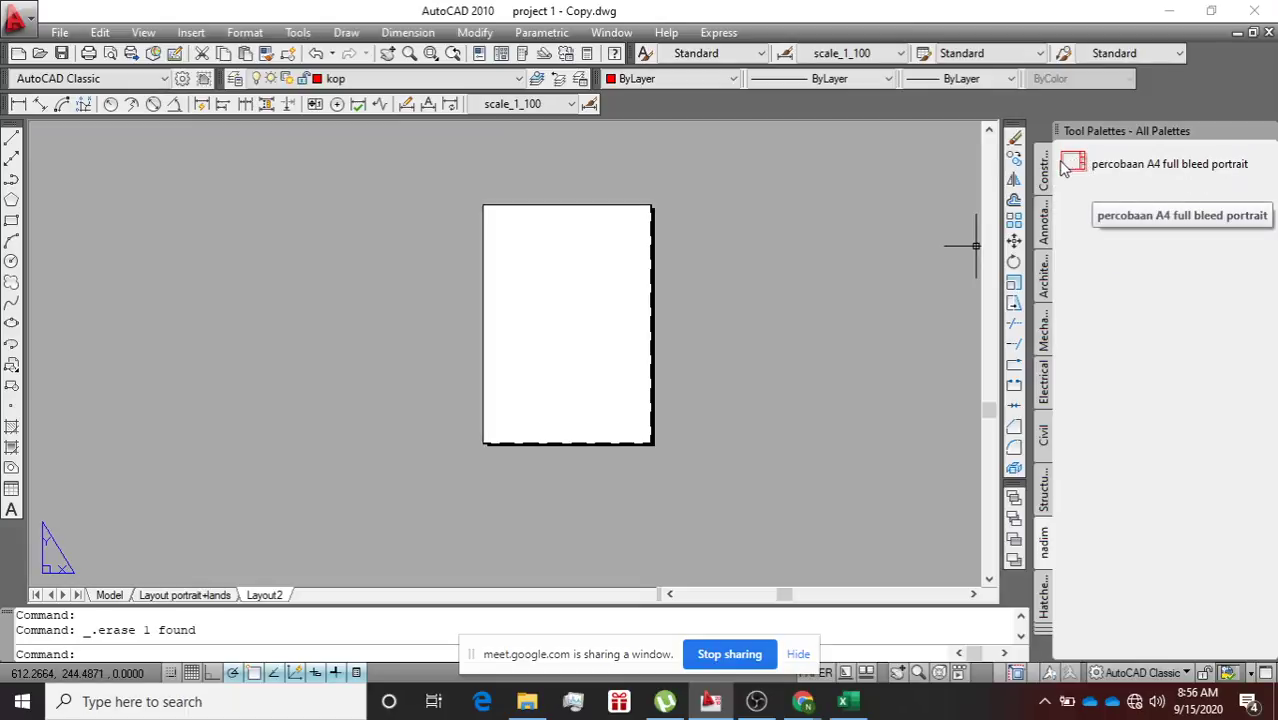
Insert the "percobaan A4 full bleed portrait" palette block near the lower-left corner of the sheet's printable area.
{"action": "scroll", "coordinate": [590, 442], "scroll_direction": "up", "scroll_amount": 6}
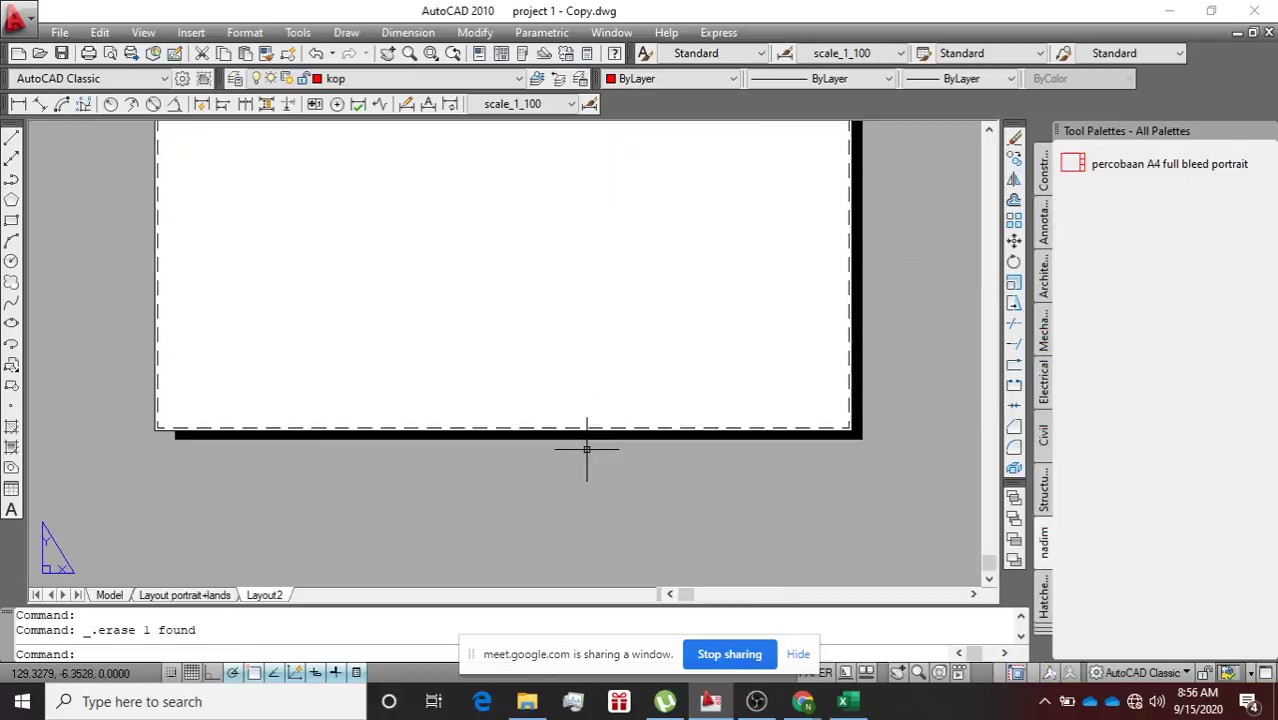
{"action": "scroll", "coordinate": [590, 443], "scroll_direction": "down", "scroll_amount": 8}
{"action": "scroll", "coordinate": [550, 427], "scroll_direction": "up", "scroll_amount": 7}
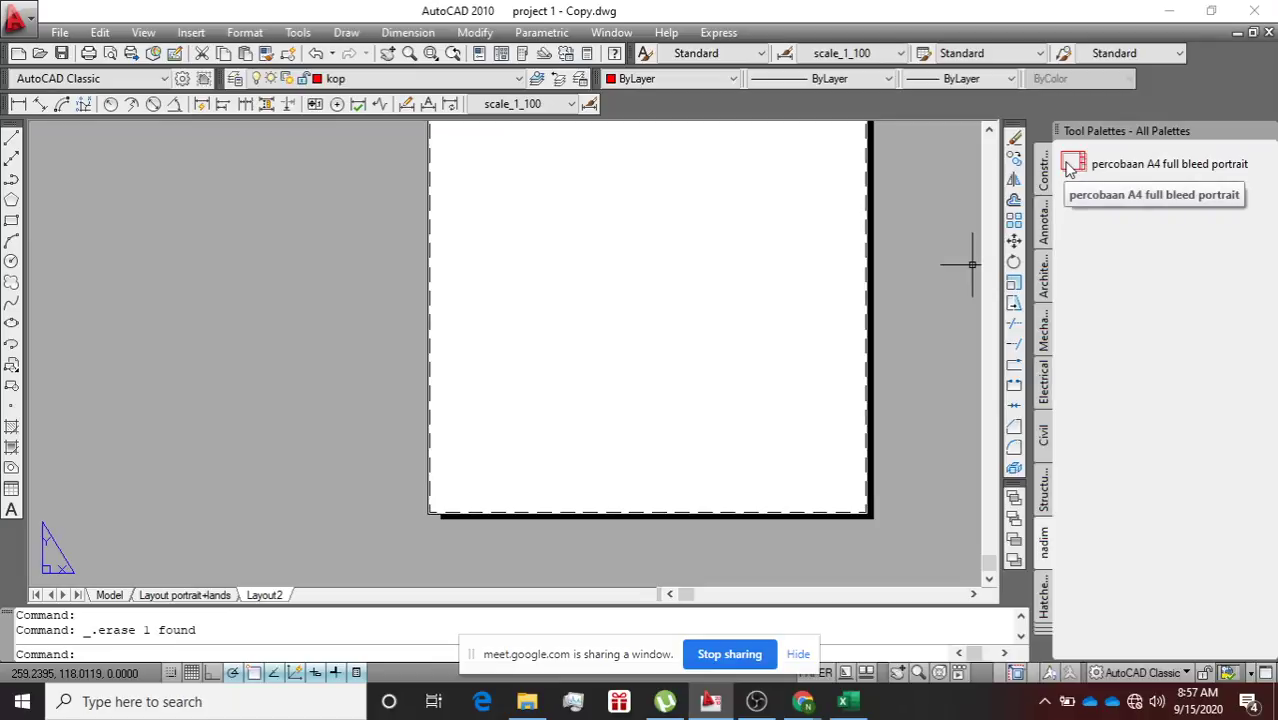
{"action": "mouse_move", "coordinate": [1070, 168]}
{"action": "left_mouse_down"}
{"action": "mouse_move", "coordinate": [740, 402]}
{"action": "mouse_move", "coordinate": [527, 507]}
{"action": "mouse_move", "coordinate": [434, 513]}
{"action": "left_mouse_up"}
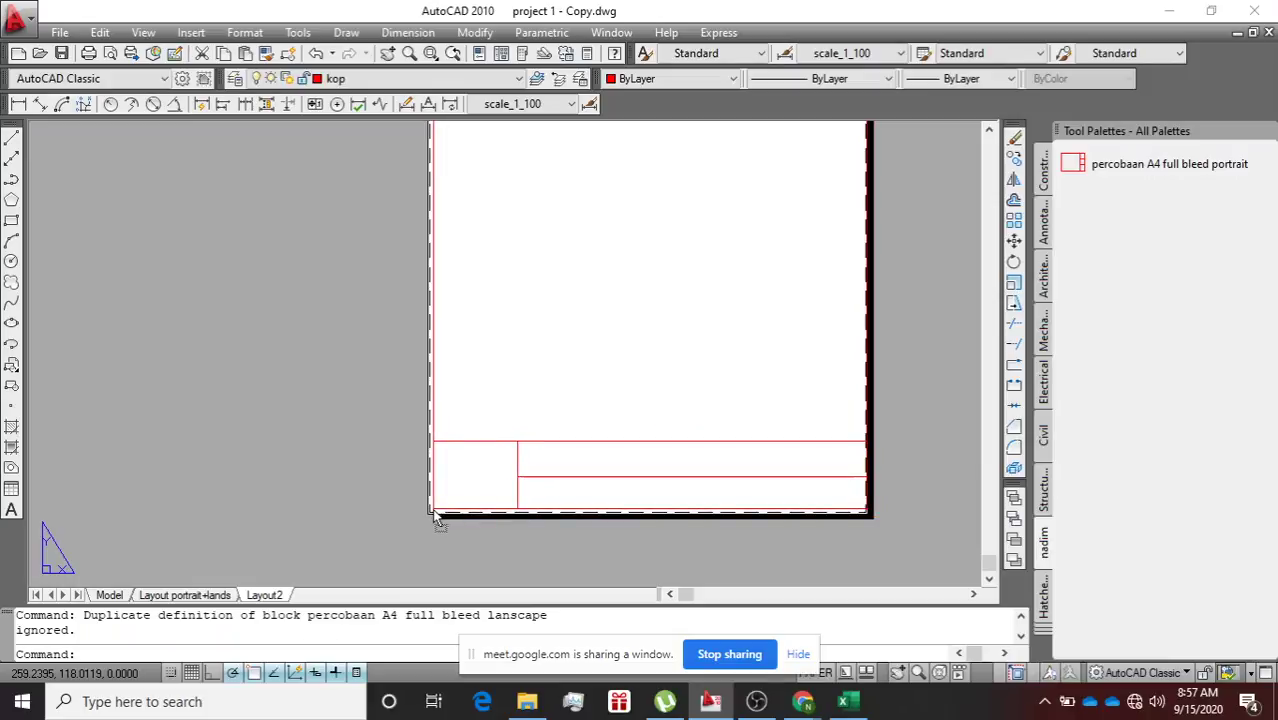
{"action": "left_click_drag", "start_coordinate": [433, 510], "coordinate": [432, 507]}
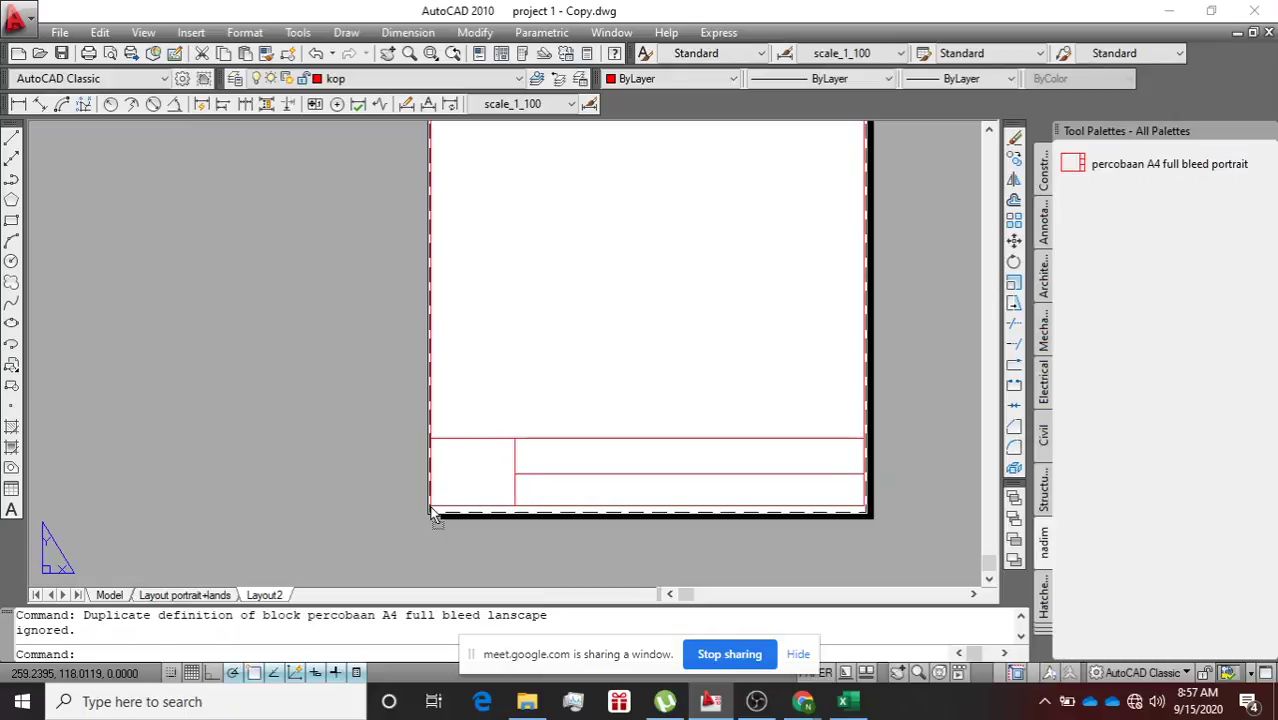
Examine how the inserted border lines up with the sheet's printable area along its edges and corners.
{"action": "scroll", "coordinate": [436, 513], "scroll_direction": "up", "scroll_amount": 2}
{"action": "scroll", "coordinate": [438, 512], "scroll_direction": "down", "scroll_amount": 4}
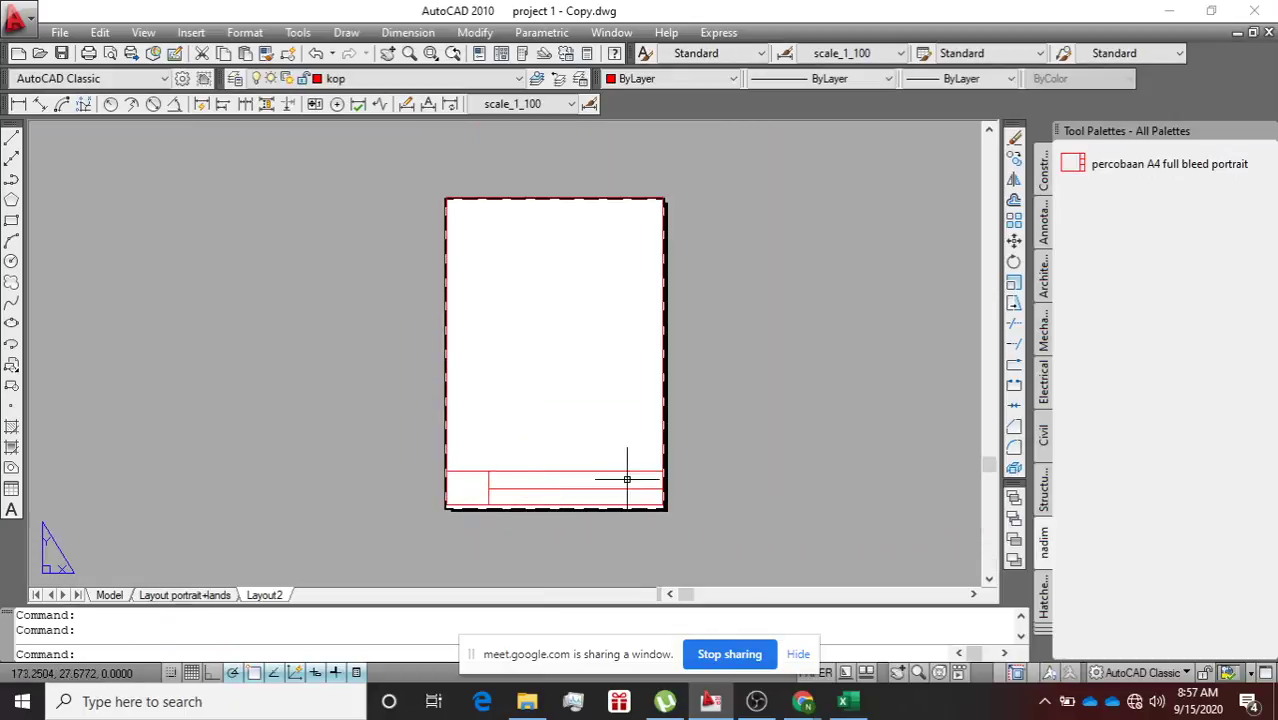
{"action": "scroll", "coordinate": [627, 479], "scroll_direction": "up", "scroll_amount": 3}
{"action": "scroll", "coordinate": [585, 200], "scroll_direction": "down", "scroll_amount": 4}
{"action": "scroll", "coordinate": [573, 255], "scroll_direction": "up", "scroll_amount": 3}
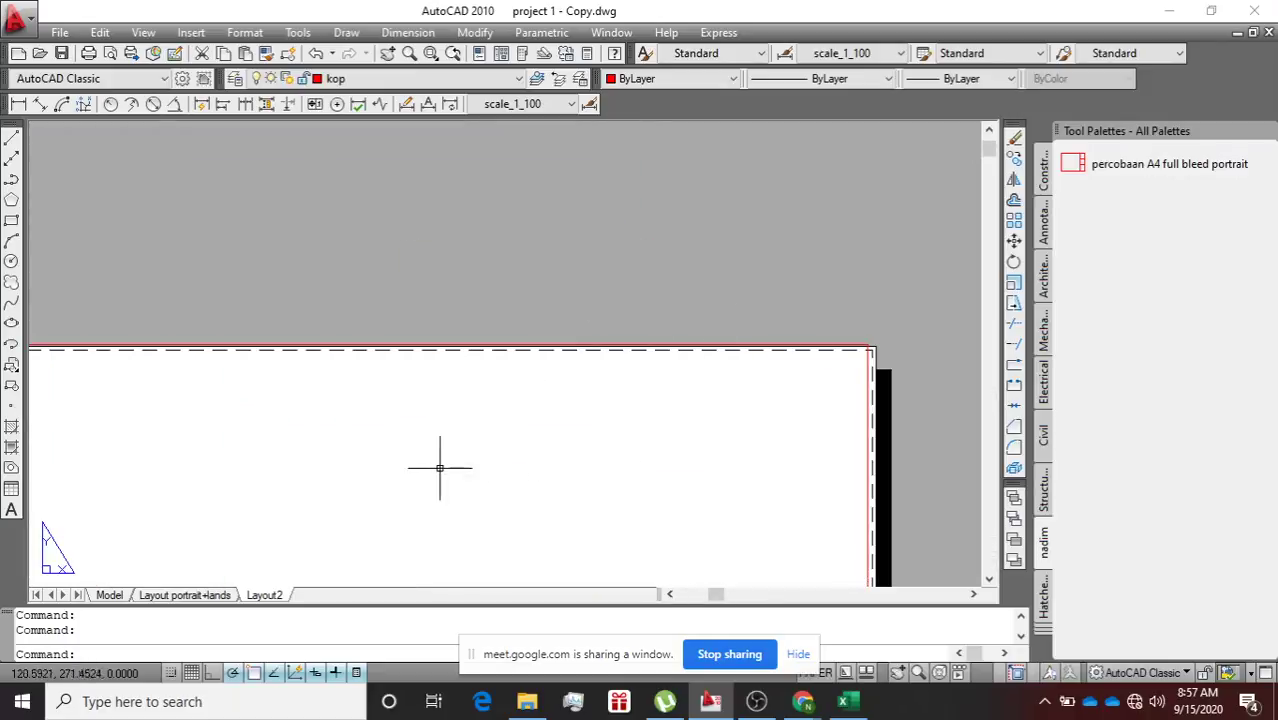
{"action": "scroll", "coordinate": [254, 357], "scroll_direction": "up", "scroll_amount": 1}
{"action": "scroll", "coordinate": [145, 380], "scroll_direction": "down", "scroll_amount": 3}
{"action": "scroll", "coordinate": [79, 248], "scroll_direction": "up", "scroll_amount": 4}
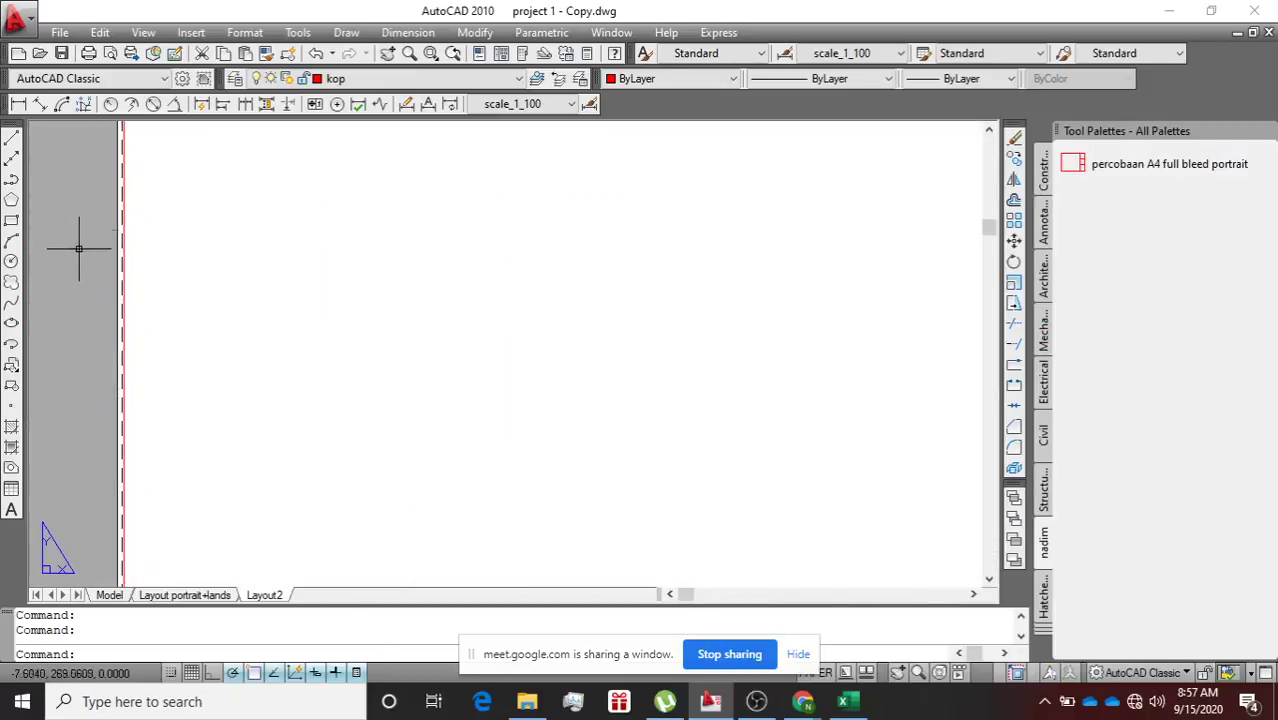
Move the border block straight down by about 1.75 units, using its upper-left corner as the base point.
{"action": "scroll", "coordinate": [85, 200], "scroll_direction": "down", "scroll_amount": 3}
{"action": "scroll", "coordinate": [100, 248], "scroll_direction": "up", "scroll_amount": 2}
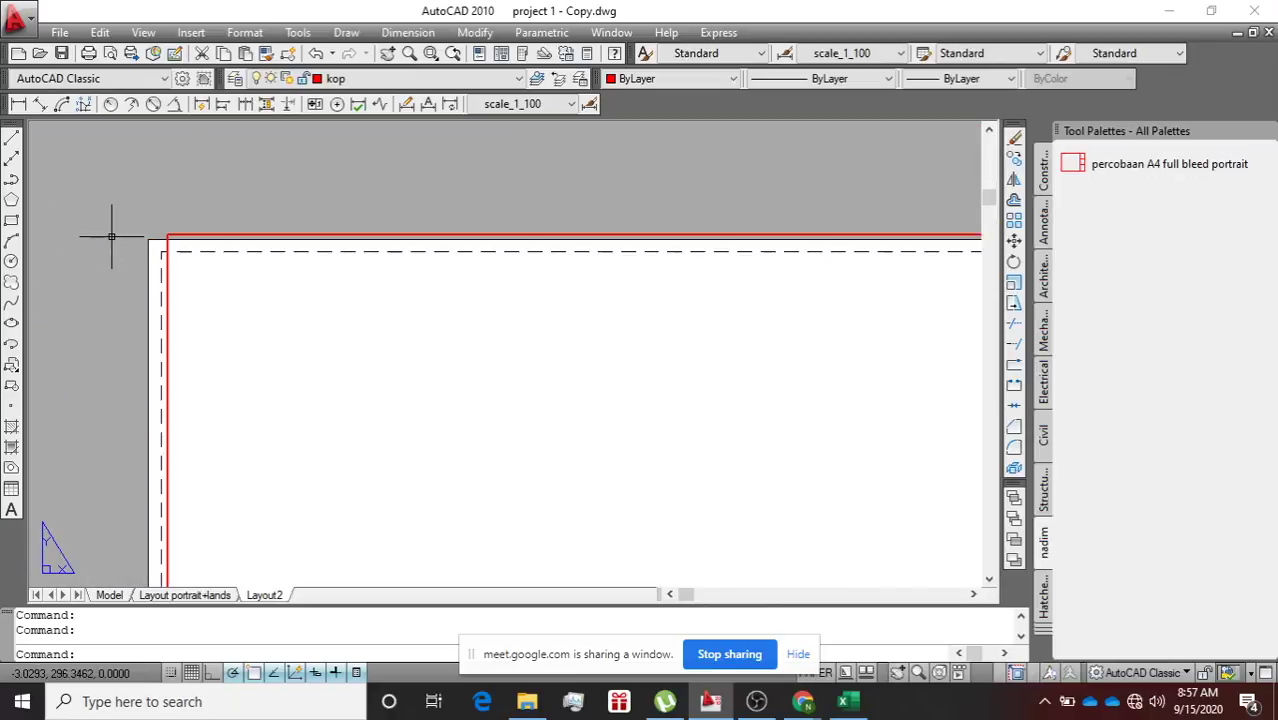
{"action": "type", "text": "m"}
{"action": "key", "text": "Return"}
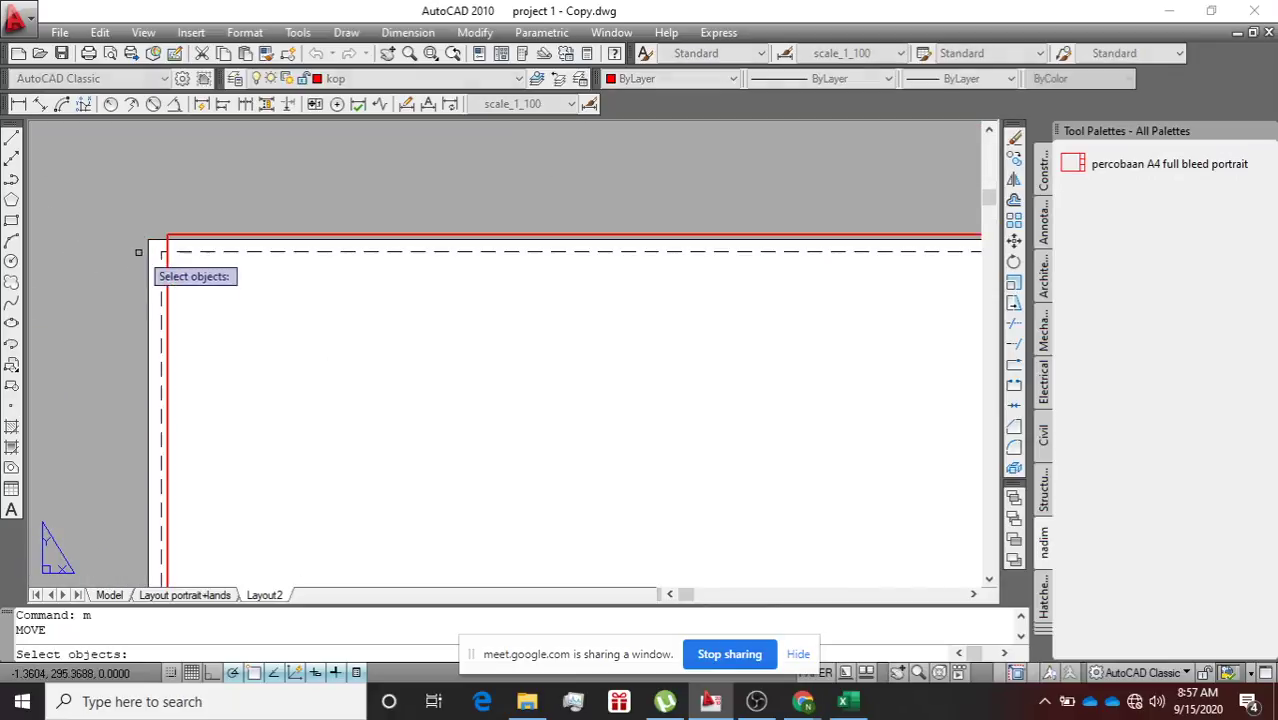
{"action": "left_click", "coordinate": [167, 237]}
{"action": "key", "text": "Return"}
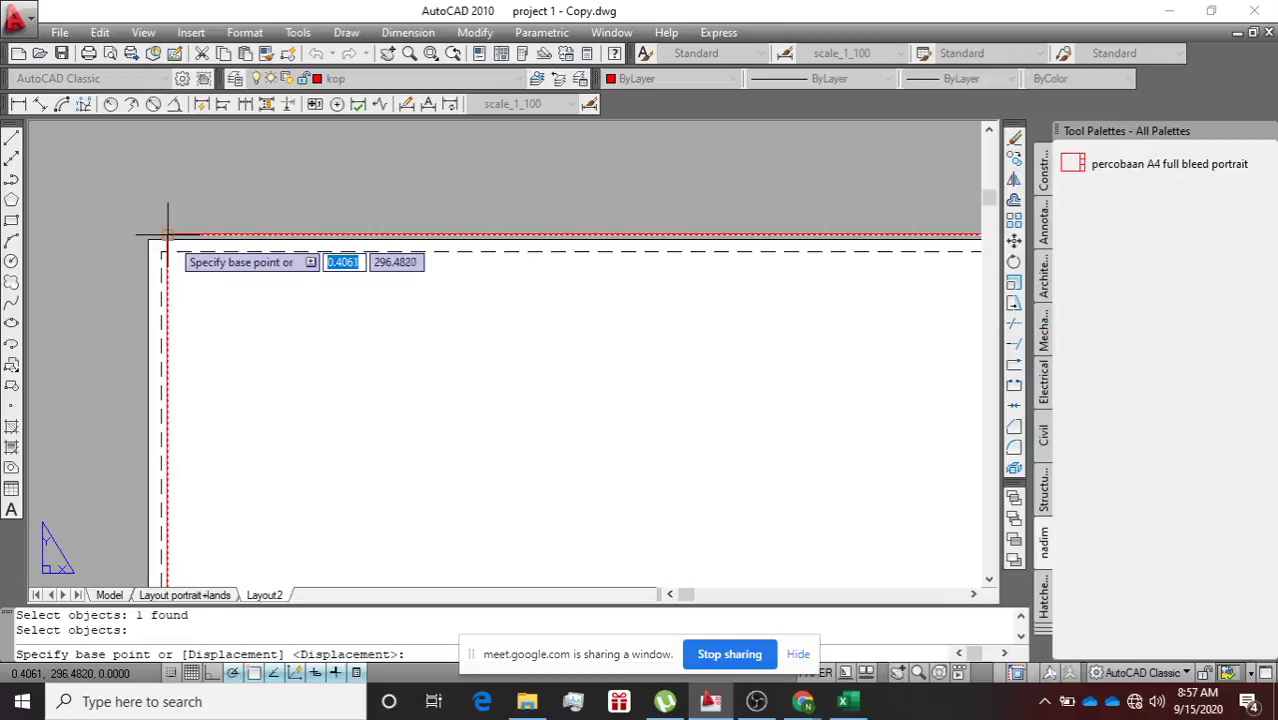
{"action": "left_click", "coordinate": [167, 237]}
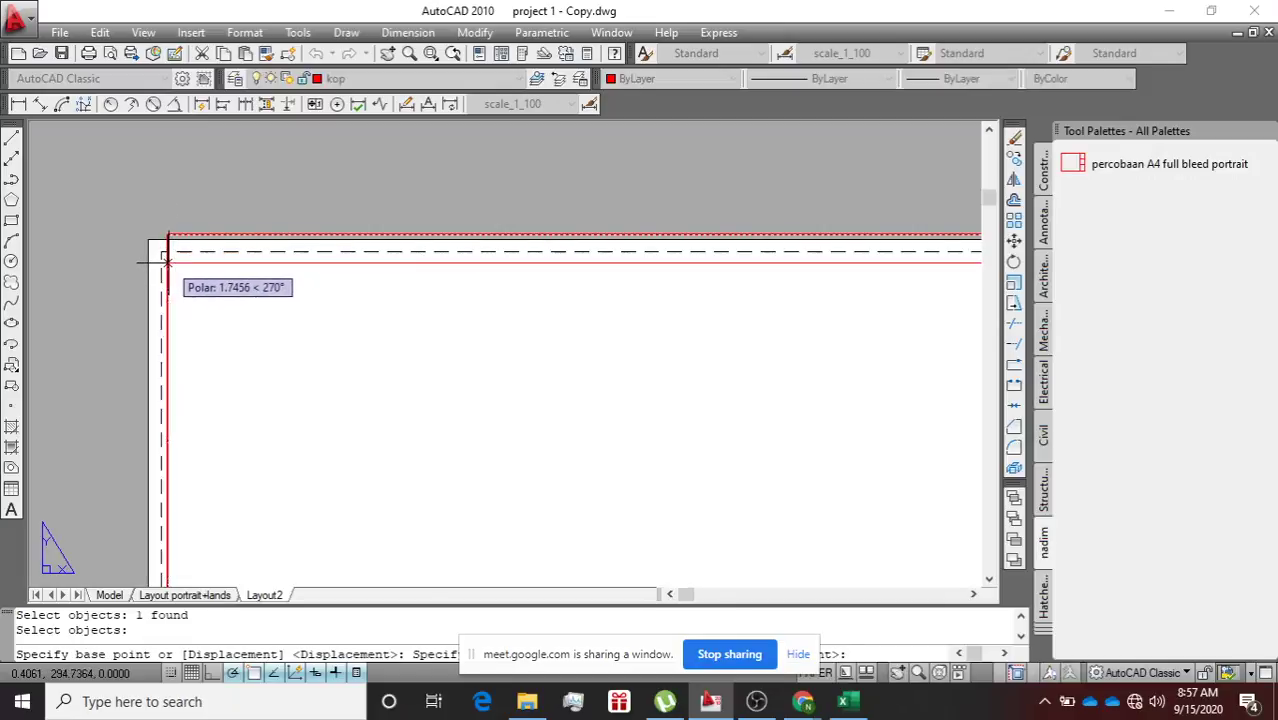
{"action": "left_click", "coordinate": [166, 262]}
Examine the moved border's alignment with the printable area at the sheet's lower corners.
{"action": "middle_click_drag", "start_coordinate": [262, 265], "coordinate": [337, 265]}
{"action": "scroll", "coordinate": [337, 265], "scroll_direction": "down", "scroll_amount": 3}
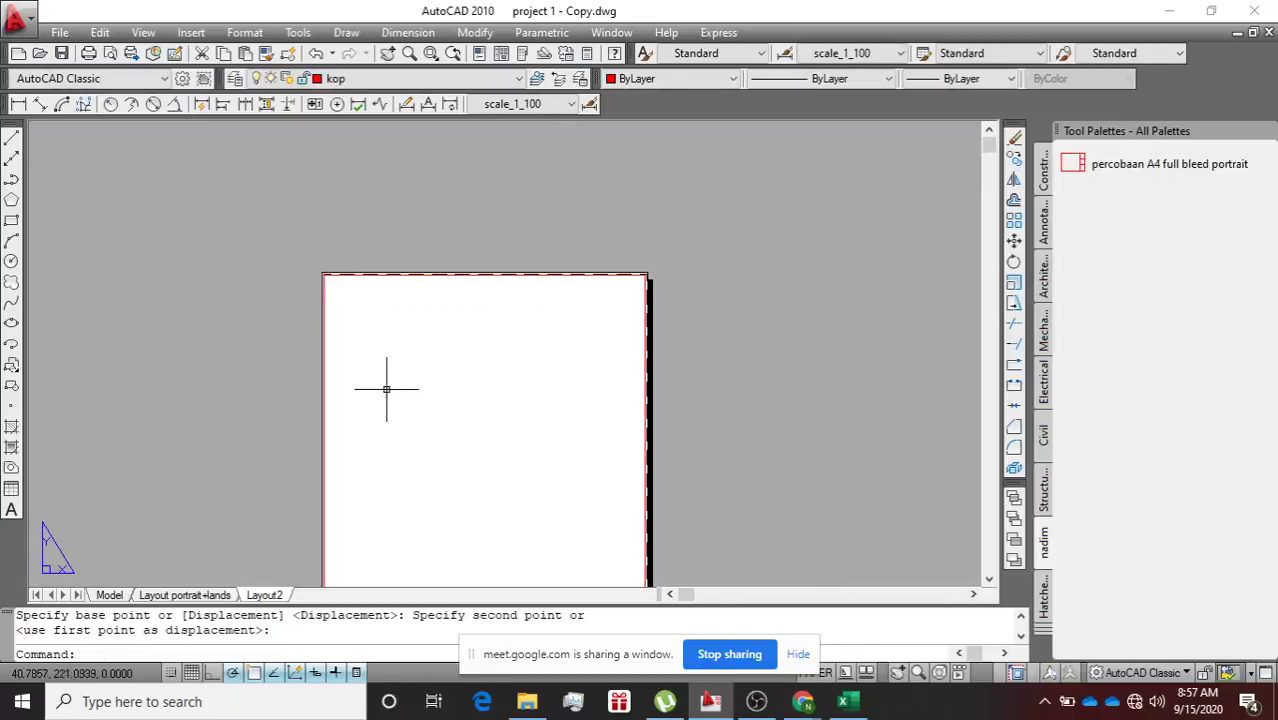
{"action": "middle_click_drag", "start_coordinate": [390, 385], "coordinate": [407, 225]}
{"action": "middle_click_drag", "start_coordinate": [359, 540], "coordinate": [402, 422]}
{"action": "scroll", "coordinate": [389, 493], "scroll_direction": "up", "scroll_amount": 4}
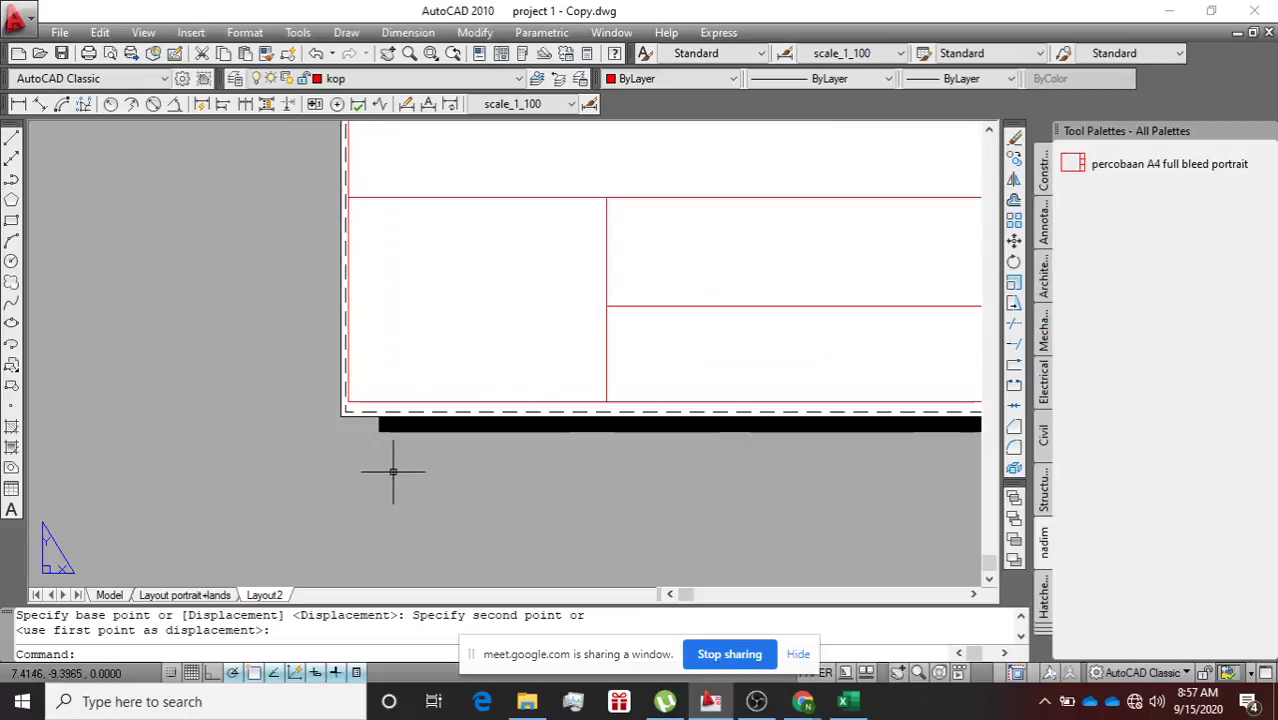
{"action": "scroll", "coordinate": [400, 450], "scroll_direction": "down", "scroll_amount": 6}
{"action": "scroll", "coordinate": [685, 428], "scroll_direction": "up", "scroll_amount": 6}
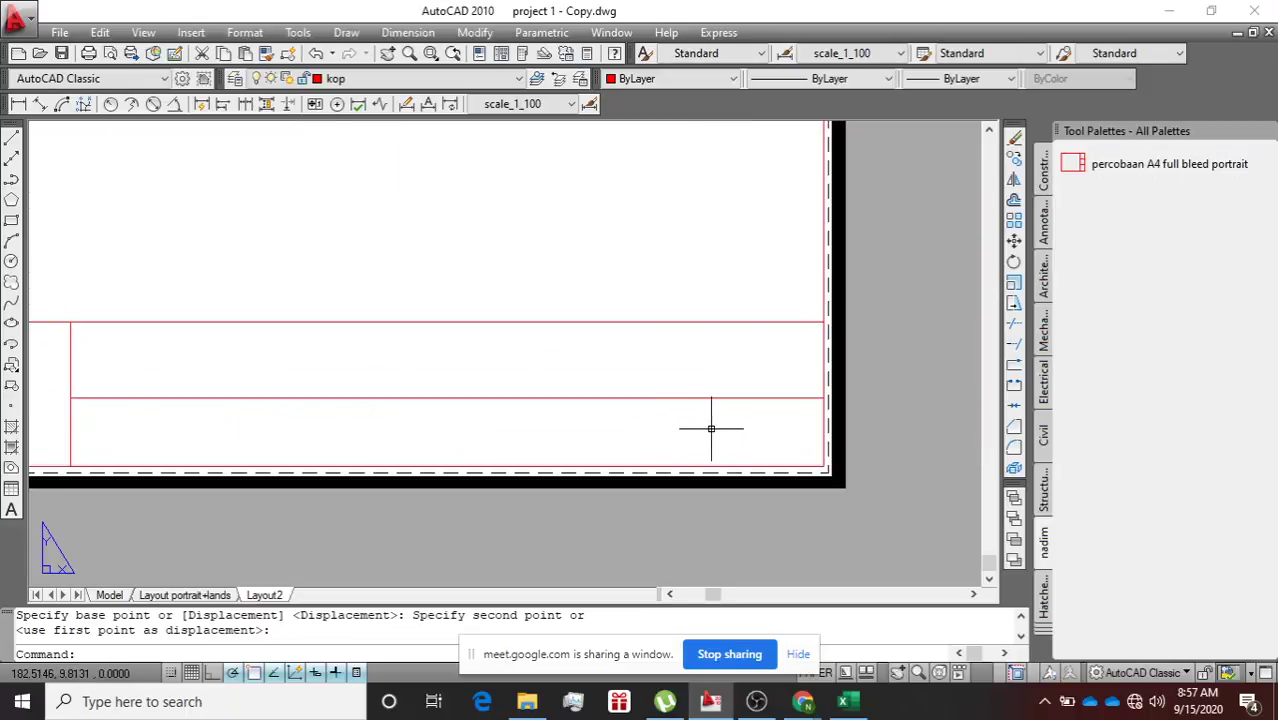
Examine the whole Layout2 sheet with the moved border block, including its lower edge and title block.
{"action": "scroll", "coordinate": [712, 410], "scroll_direction": "down", "scroll_amount": 5}
{"action": "scroll", "coordinate": [710, 400], "scroll_direction": "up", "scroll_amount": 5}
{"action": "scroll", "coordinate": [710, 400], "scroll_direction": "down", "scroll_amount": 6}
{"action": "scroll", "coordinate": [680, 390], "scroll_direction": "down", "scroll_amount": 1}
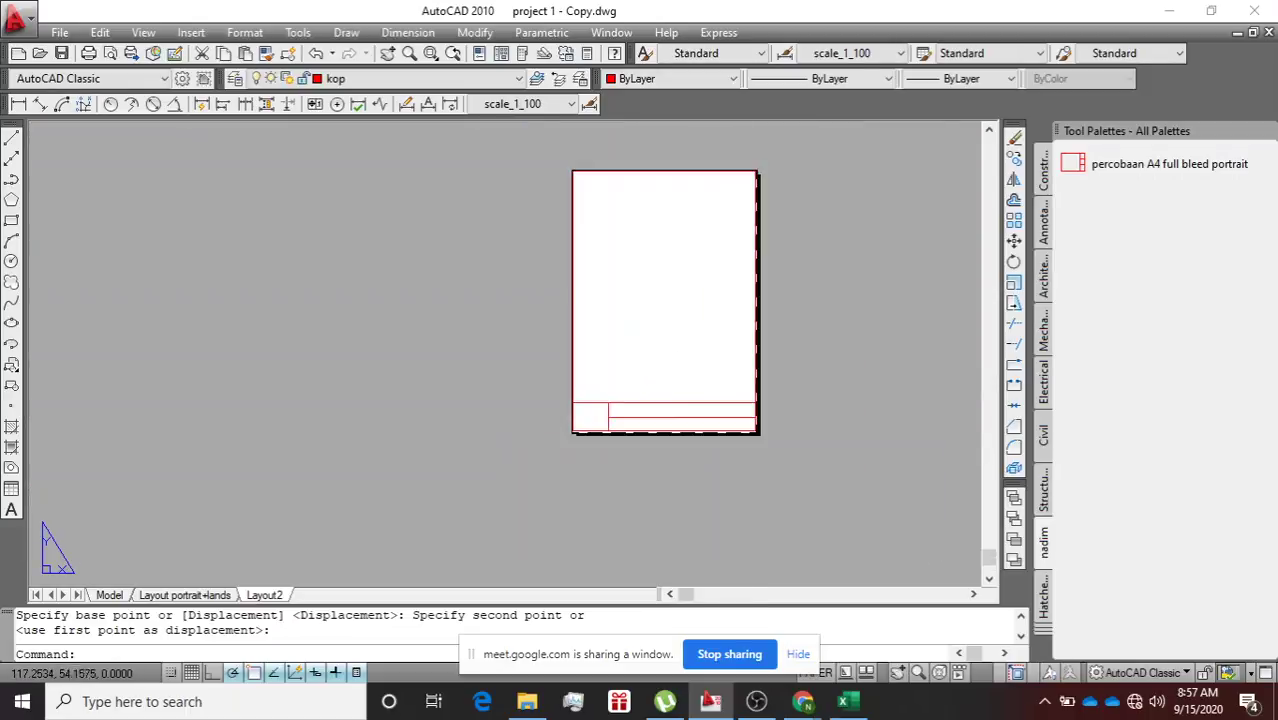
{"action": "scroll", "coordinate": [673, 377], "scroll_direction": "up", "scroll_amount": 5}
{"action": "scroll", "coordinate": [649, 375], "scroll_direction": "down", "scroll_amount": 4}
{"action": "scroll", "coordinate": [553, 218], "scroll_direction": "up", "scroll_amount": 2}
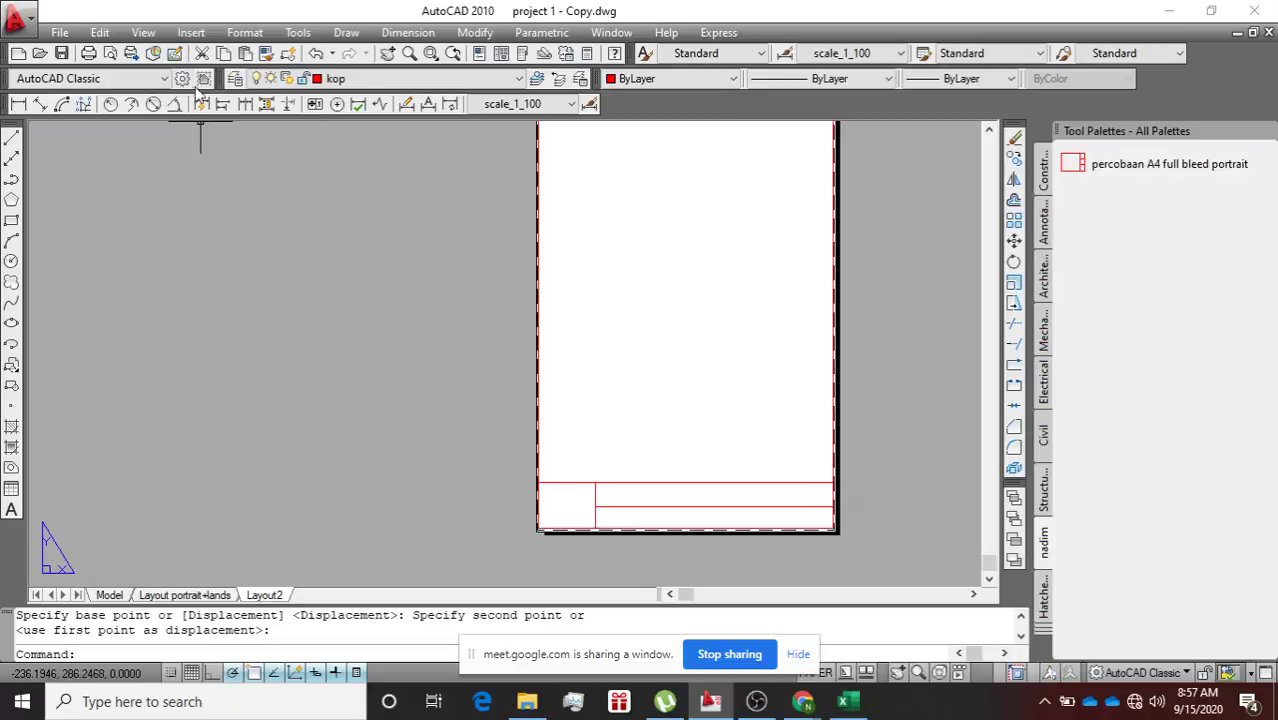
{"action": "scroll", "coordinate": [607, 253], "scroll_direction": "down", "scroll_amount": 4}
{"action": "scroll", "coordinate": [607, 253], "scroll_direction": "up", "scroll_amount": 4}
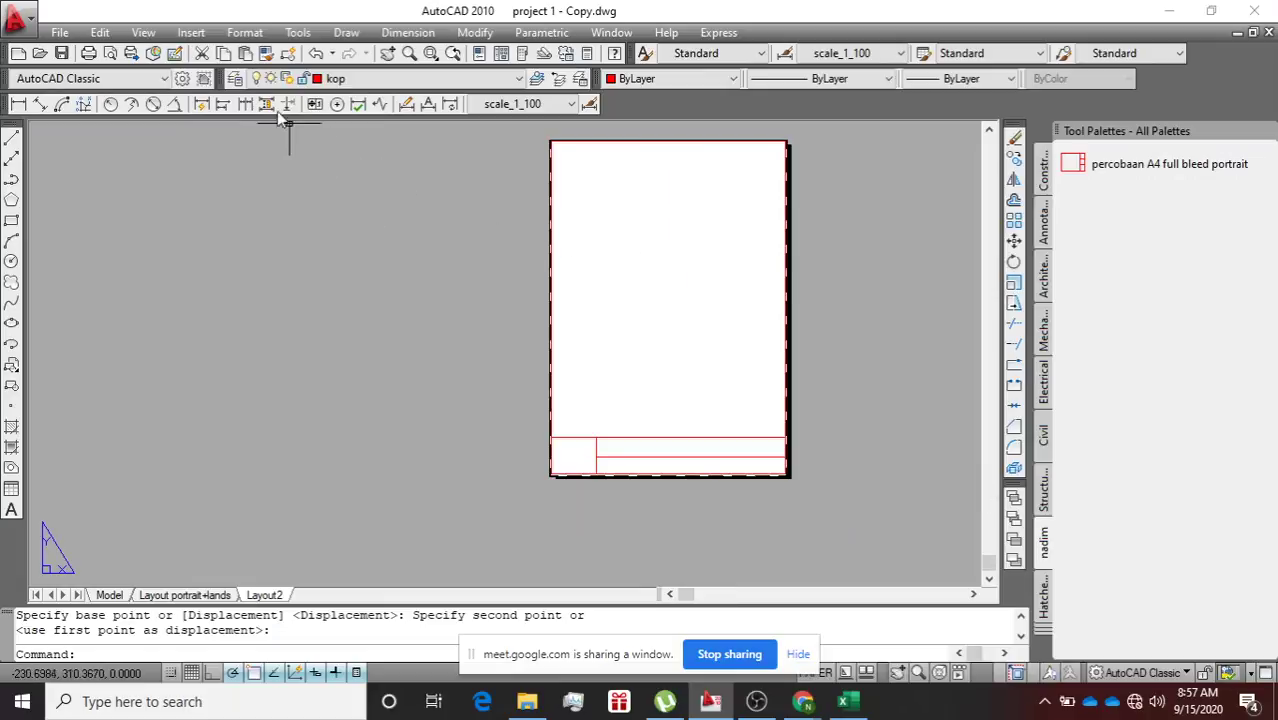
Create a single viewport from the border's upper-left corner to the right end of the title block's top line.
{"action": "left_click", "coordinate": [155, 33]}
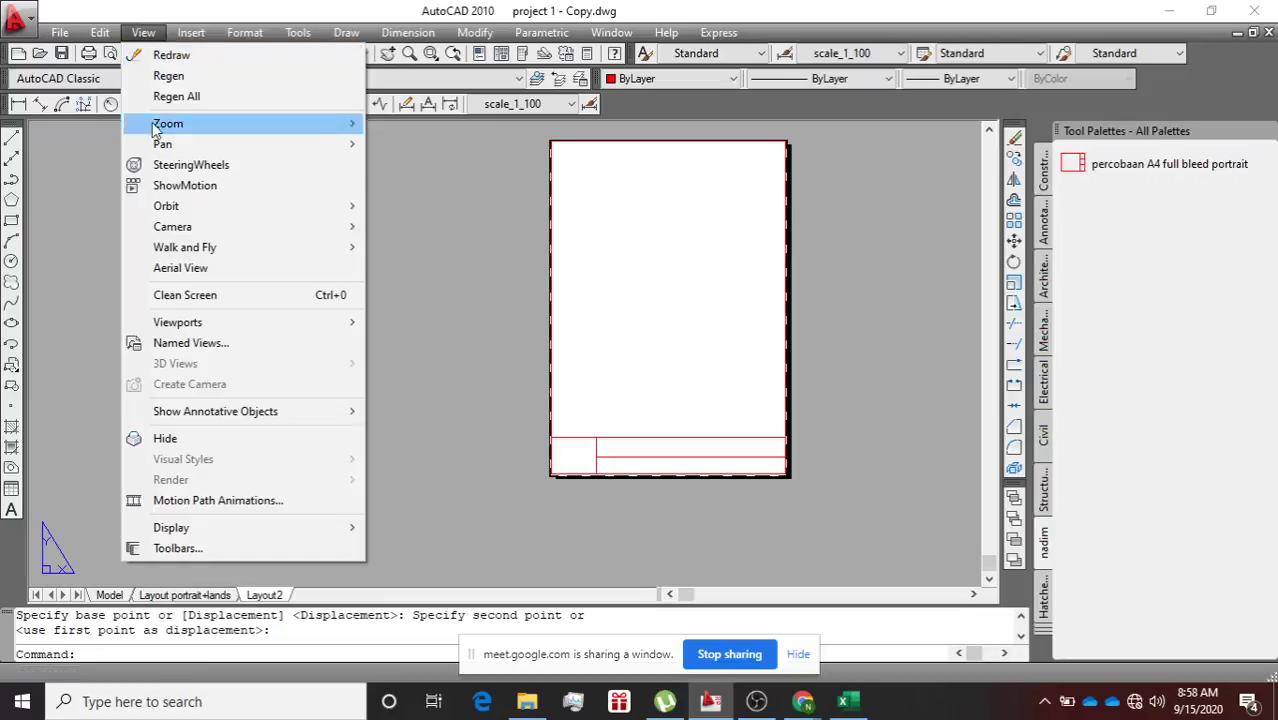
{"action": "mouse_move", "coordinate": [206, 330]}
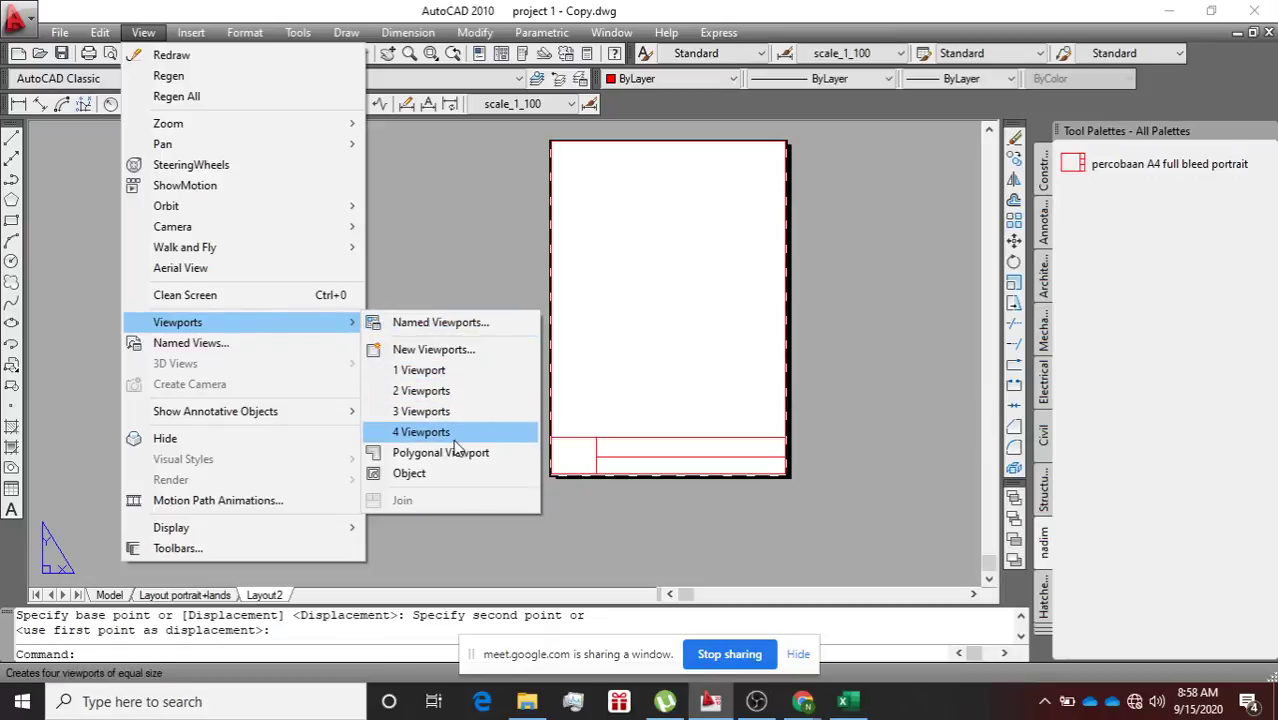
{"action": "left_click", "coordinate": [440, 373]}
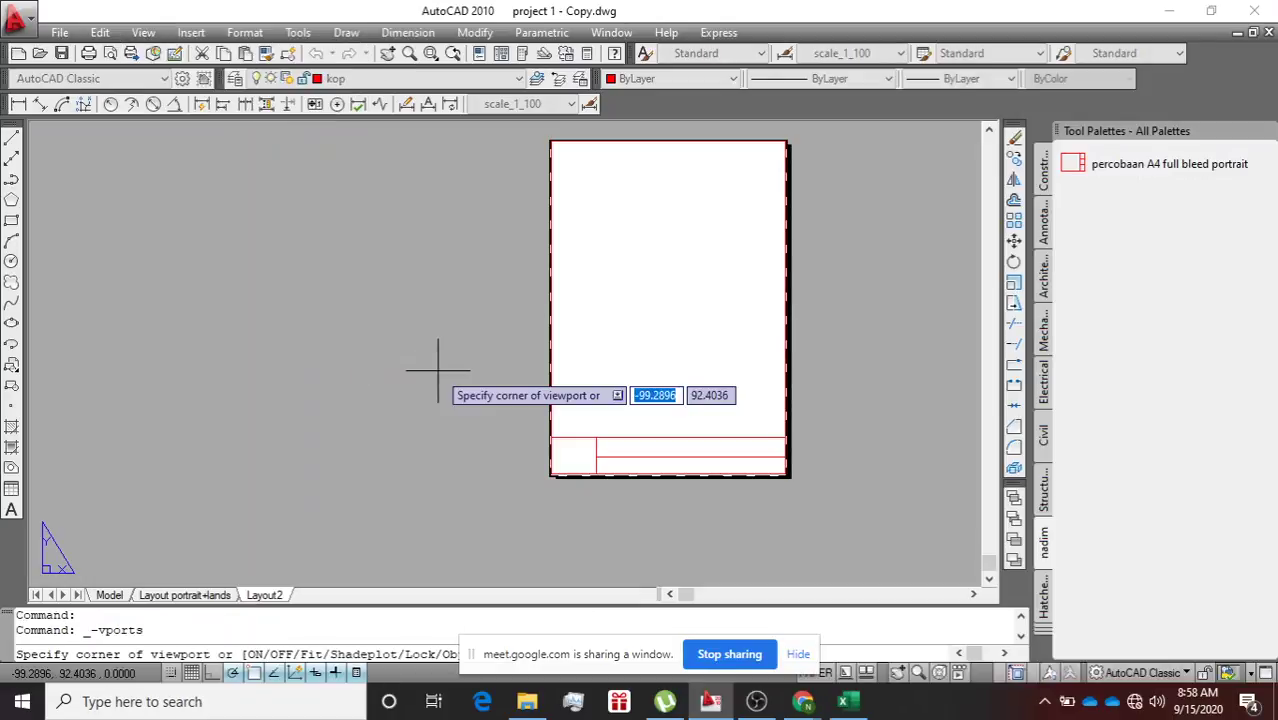
{"action": "scroll", "coordinate": [578, 140], "scroll_direction": "up", "scroll_amount": 3}
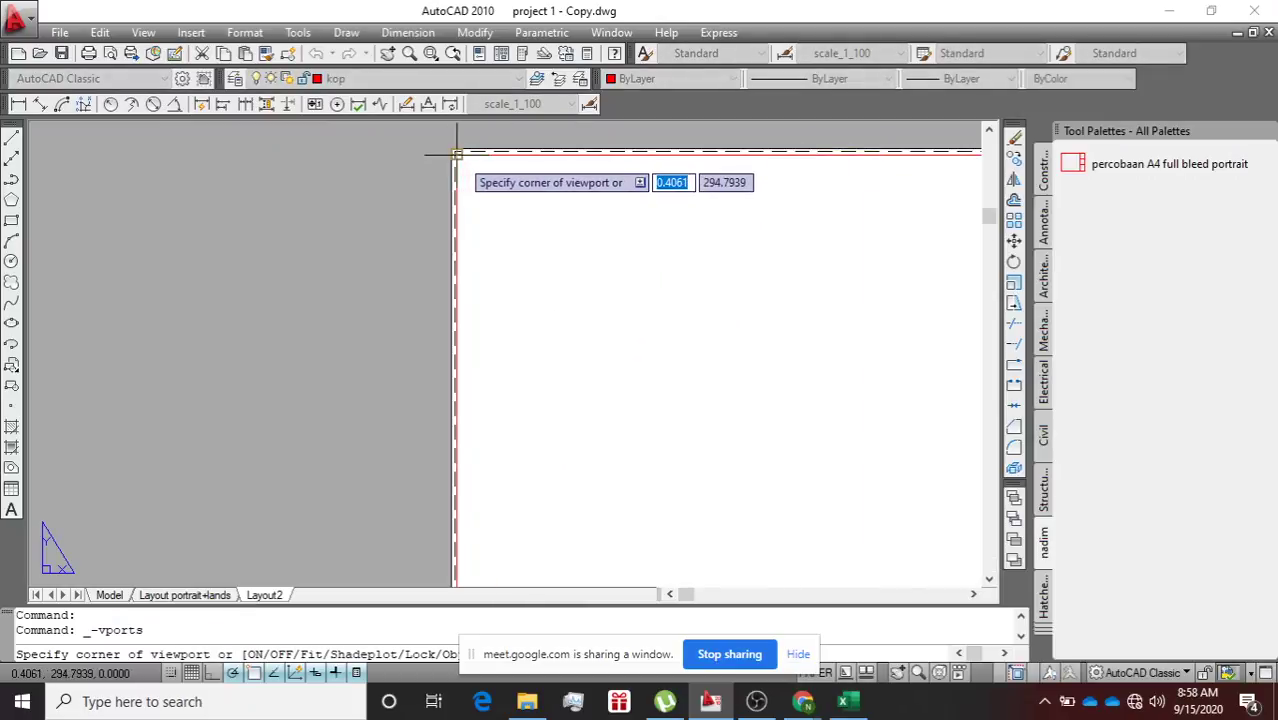
{"action": "left_click", "coordinate": [456, 153]}
{"action": "scroll", "coordinate": [556, 282], "scroll_direction": "down", "scroll_amount": 5}
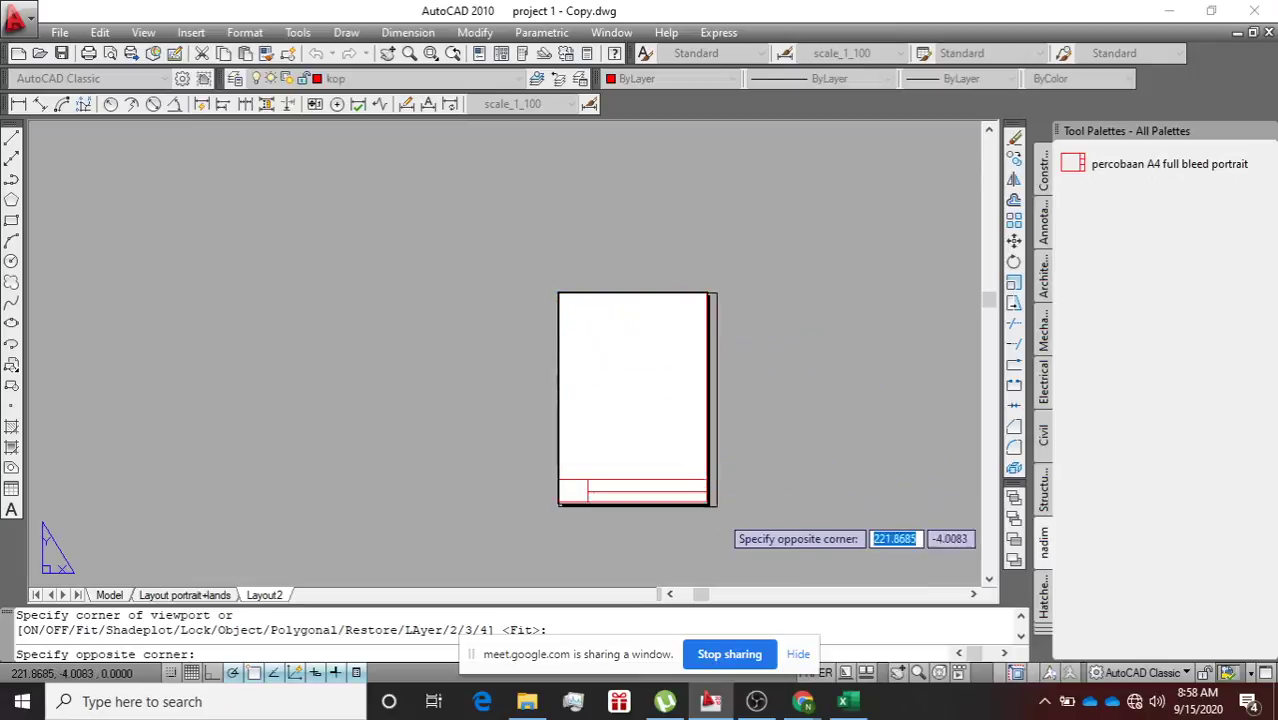
{"action": "scroll", "coordinate": [712, 505], "scroll_direction": "up", "scroll_amount": 5}
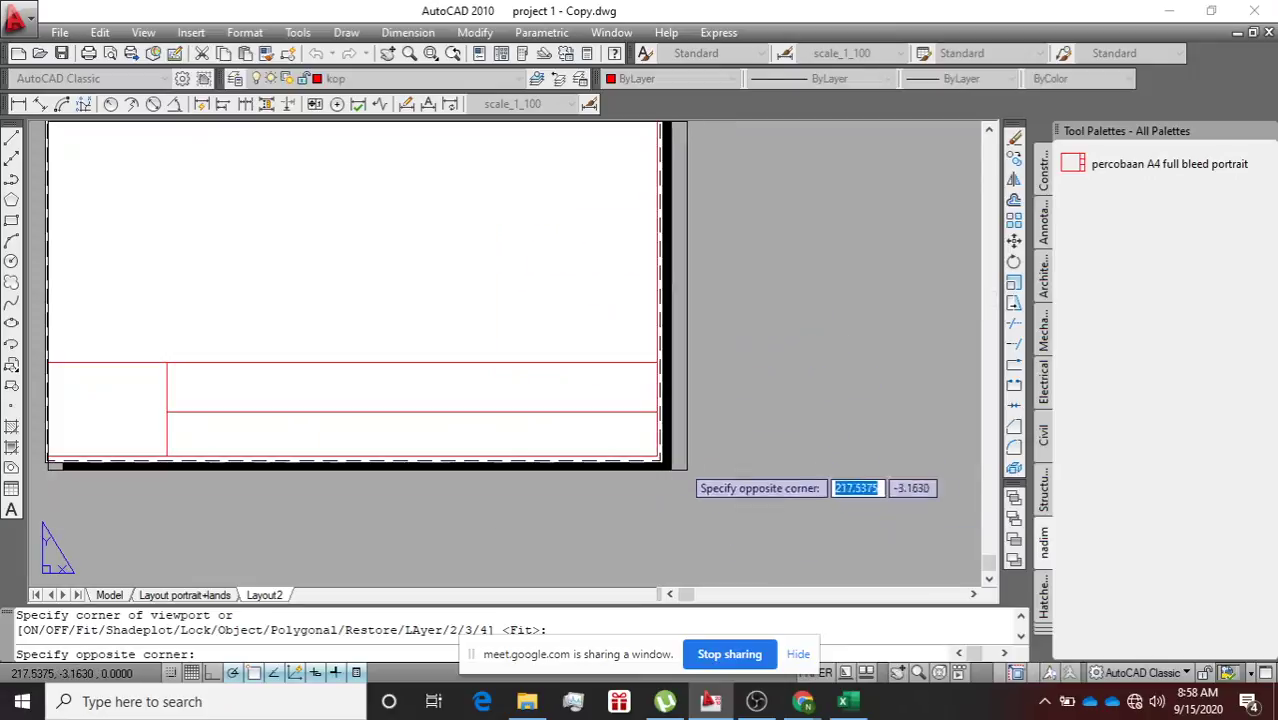
{"action": "left_click", "coordinate": [656, 362]}
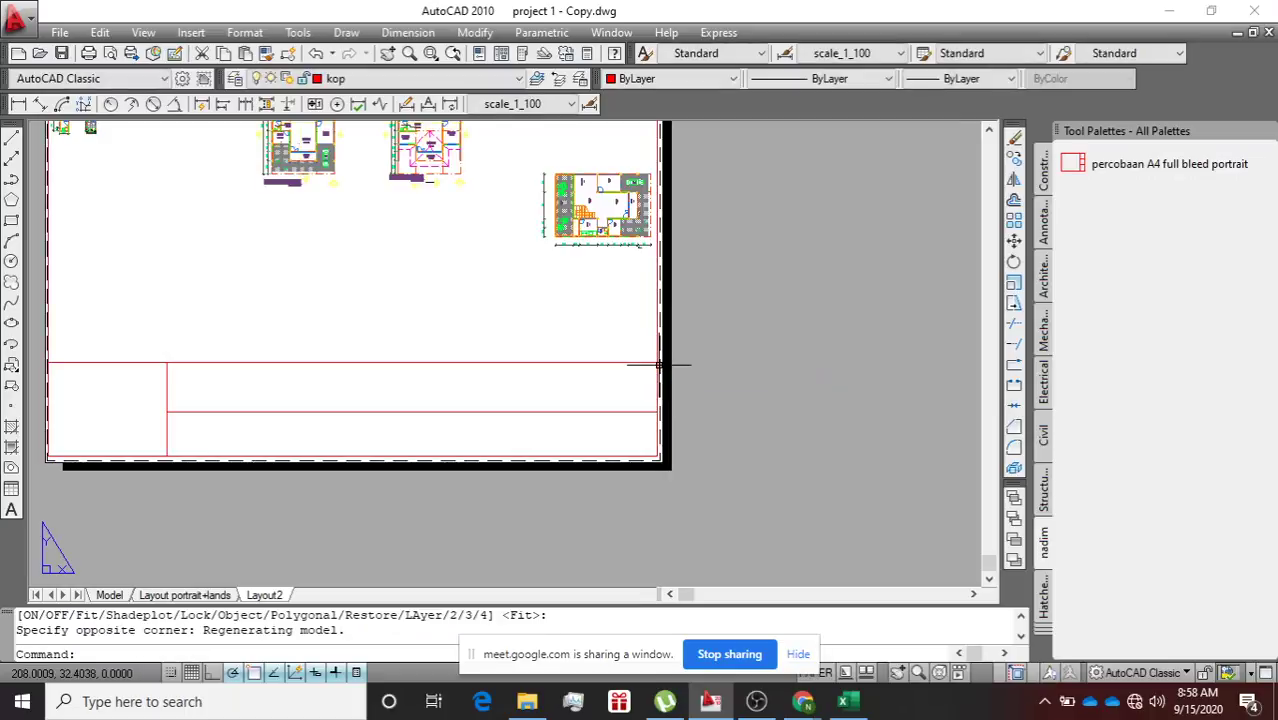
Examine the elevations and floor plans displayed in the new viewport on the Layout2 sheet.
{"action": "scroll", "coordinate": [663, 366], "scroll_direction": "down", "scroll_amount": 4}
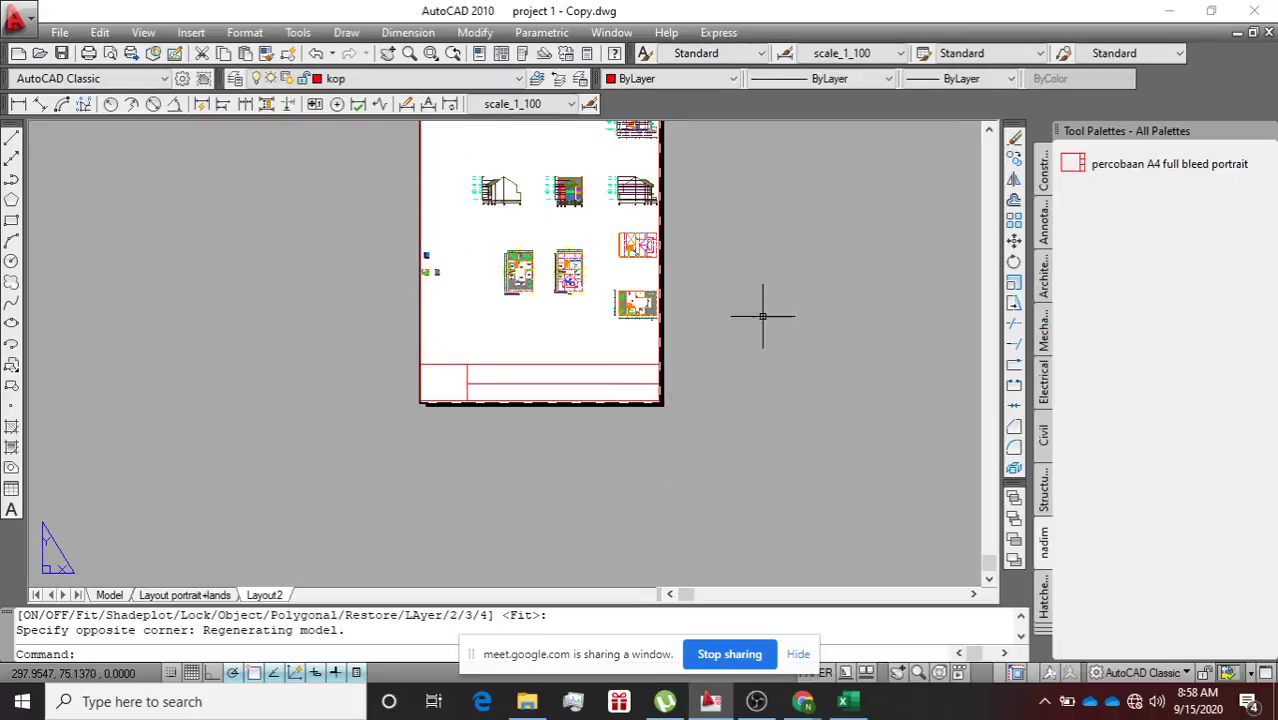
{"action": "scroll", "coordinate": [514, 175], "scroll_direction": "up", "scroll_amount": 3}
{"action": "scroll", "coordinate": [514, 175], "scroll_direction": "up", "scroll_amount": 6}
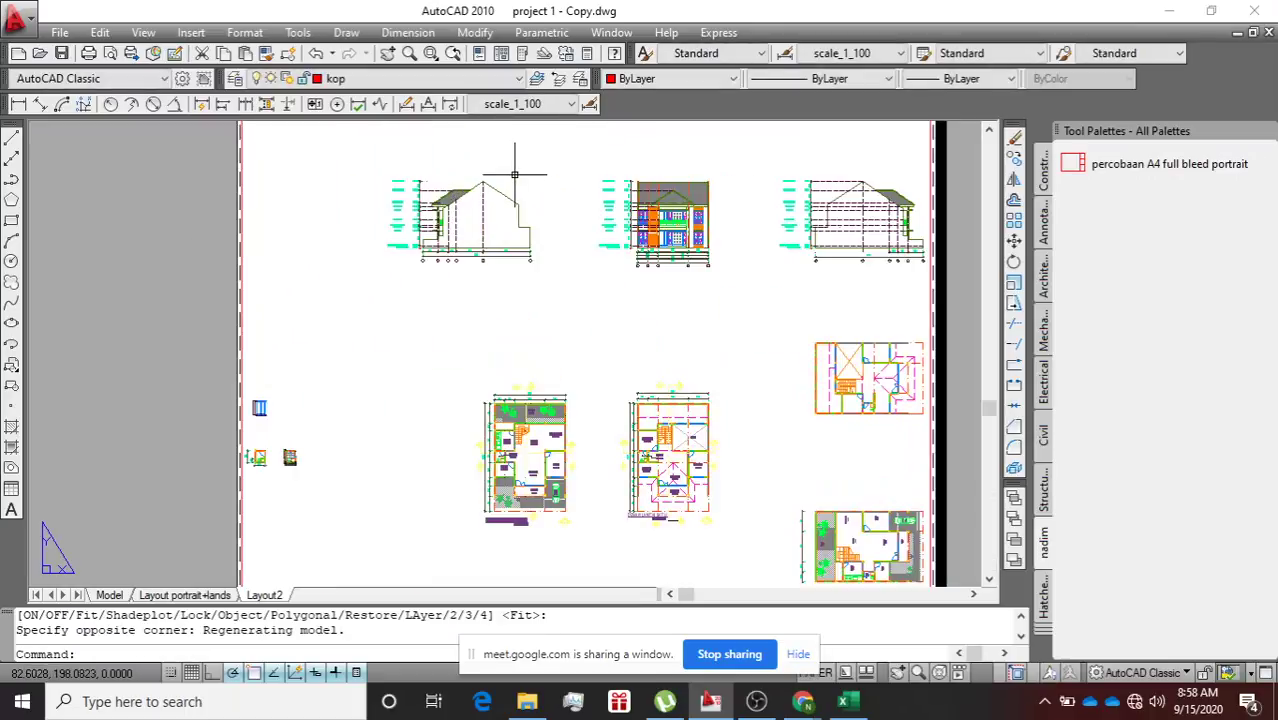
{"action": "scroll", "coordinate": [514, 177], "scroll_direction": "down", "scroll_amount": 6}
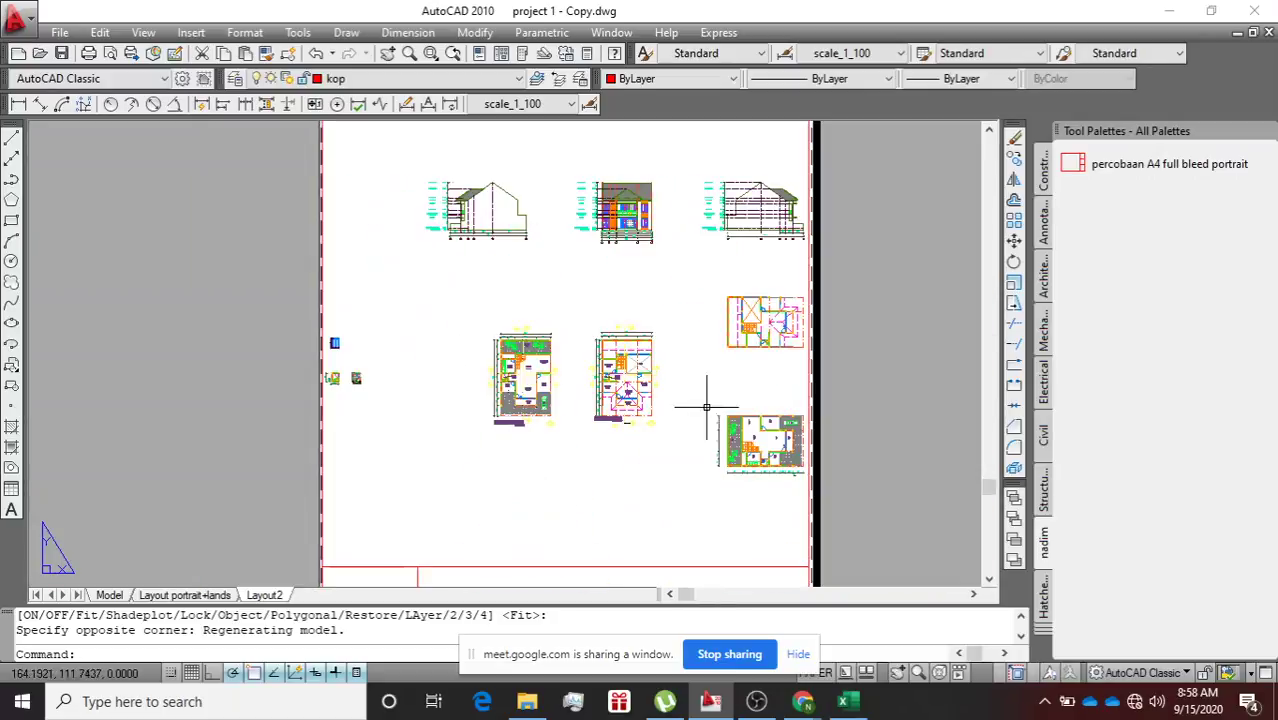
{"action": "middle_click_drag", "start_coordinate": [484, 311], "coordinate": [354, 280]}
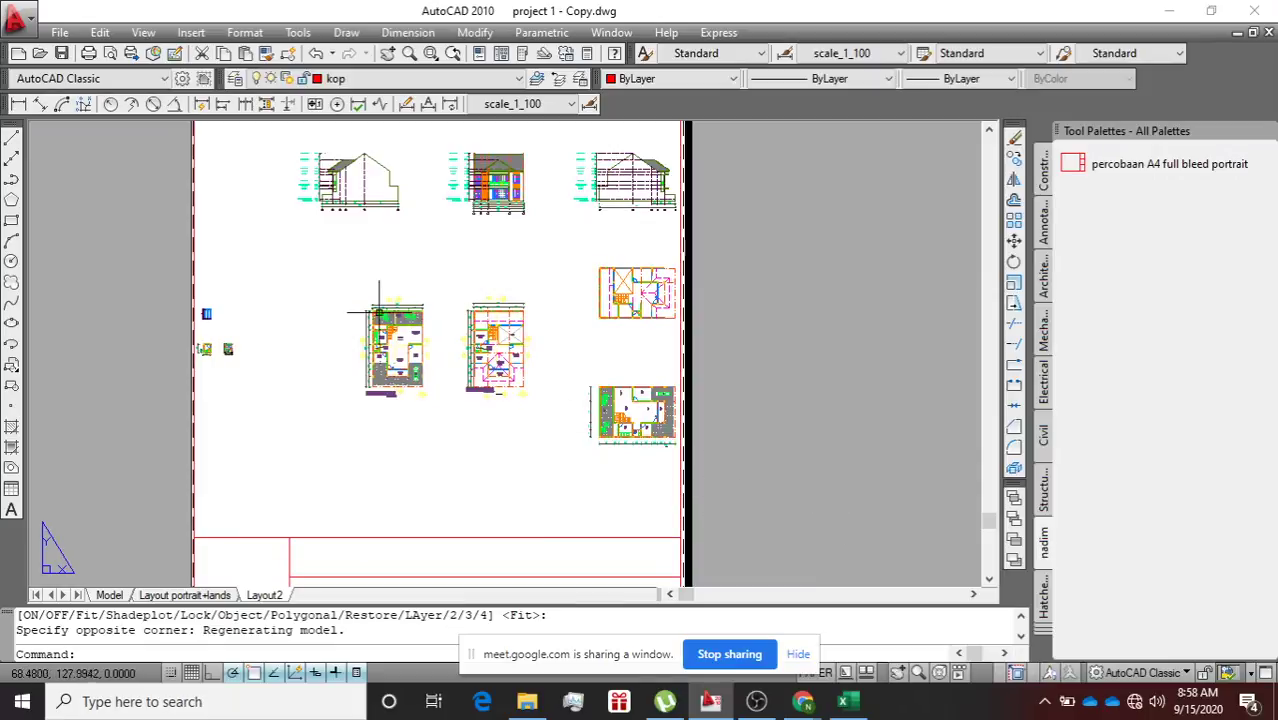
{"action": "scroll", "coordinate": [485, 350], "scroll_direction": "up", "scroll_amount": 4}
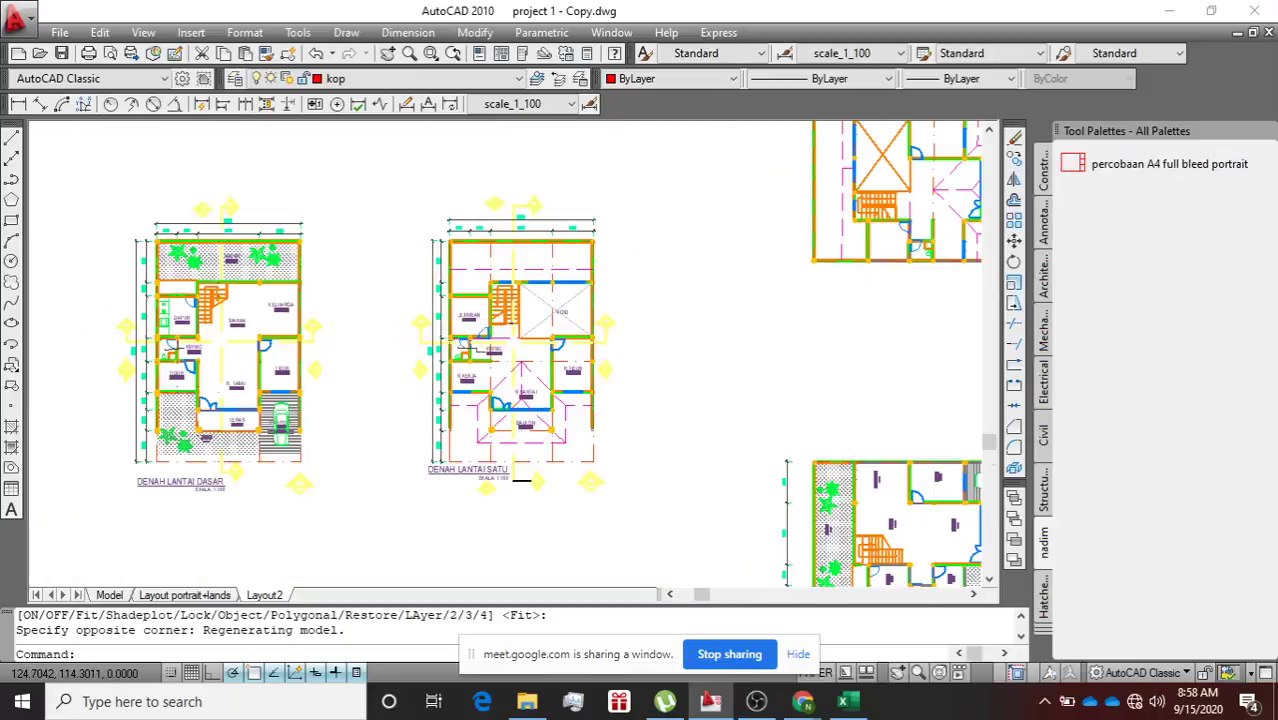
{"action": "scroll", "coordinate": [485, 350], "scroll_direction": "down", "scroll_amount": 6}
{"action": "scroll", "coordinate": [462, 346], "scroll_direction": "up", "scroll_amount": 3}
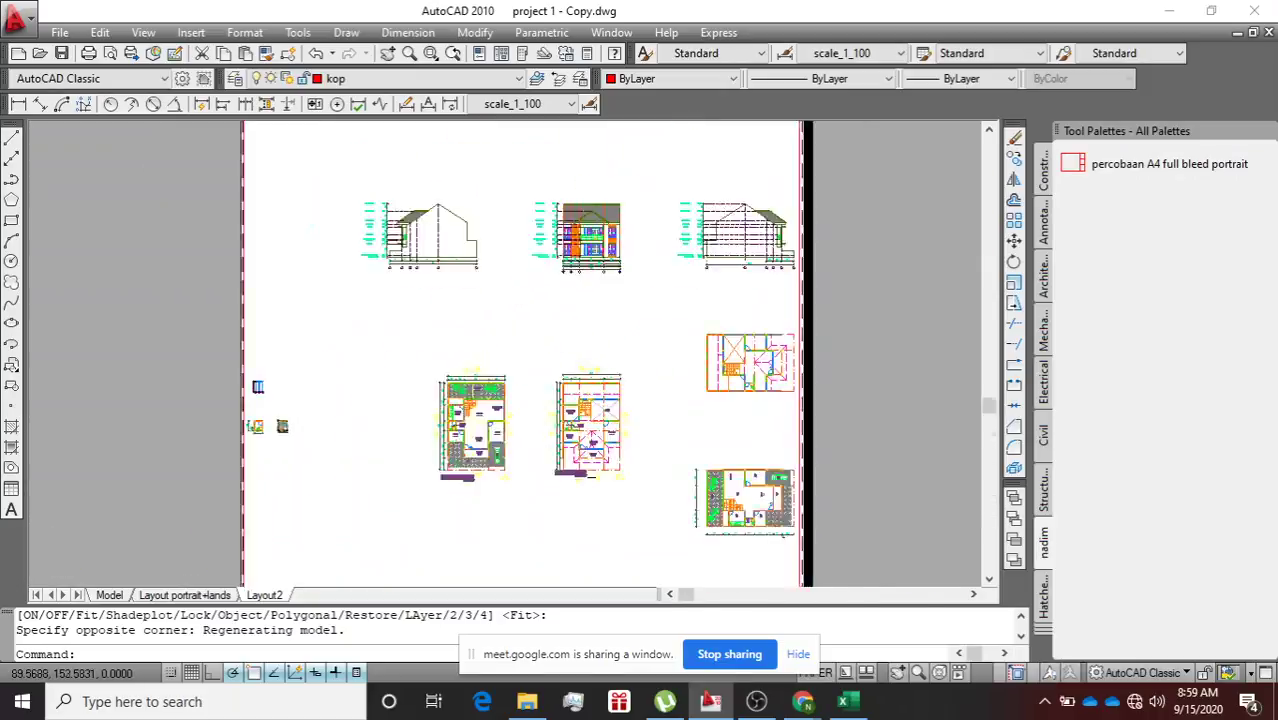
{"action": "scroll", "coordinate": [491, 316], "scroll_direction": "down", "scroll_amount": 1}
{"action": "scroll", "coordinate": [491, 316], "scroll_direction": "up", "scroll_amount": 4}
{"action": "scroll", "coordinate": [491, 318], "scroll_direction": "down", "scroll_amount": 4}
{"action": "scroll", "coordinate": [491, 320], "scroll_direction": "up", "scroll_amount": 3}
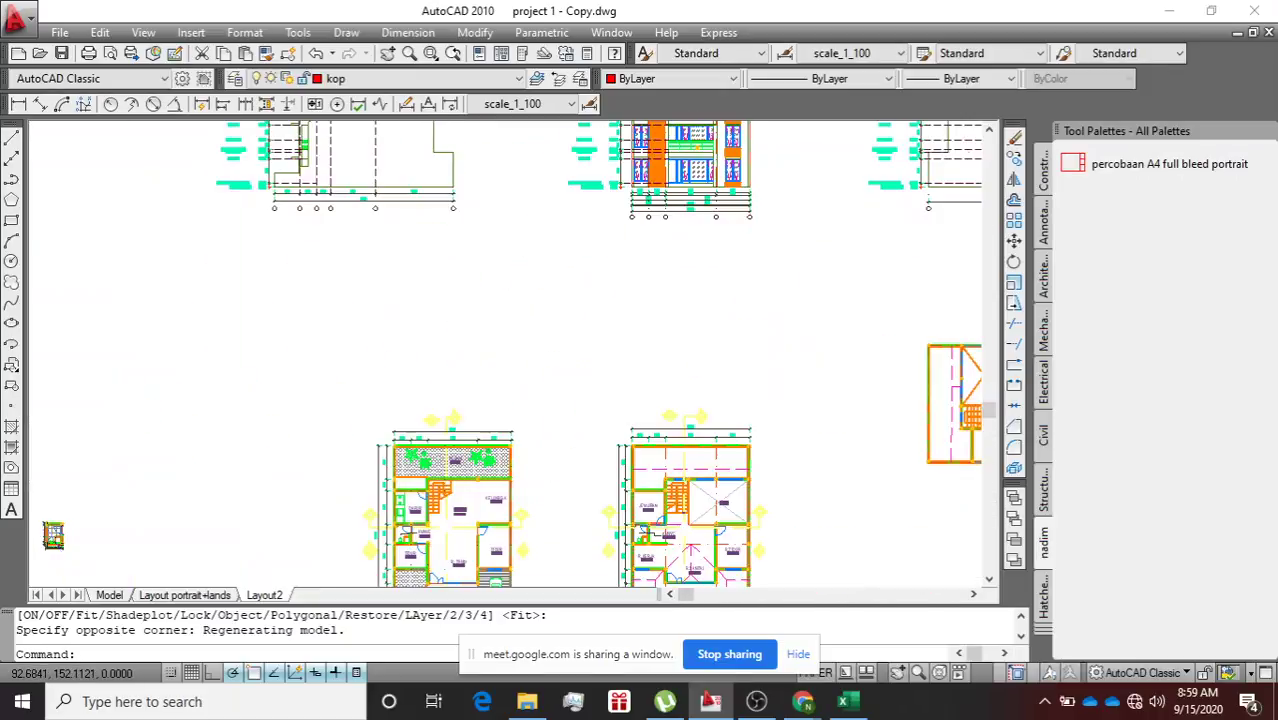
{"action": "scroll", "coordinate": [499, 320], "scroll_direction": "down", "scroll_amount": 5}
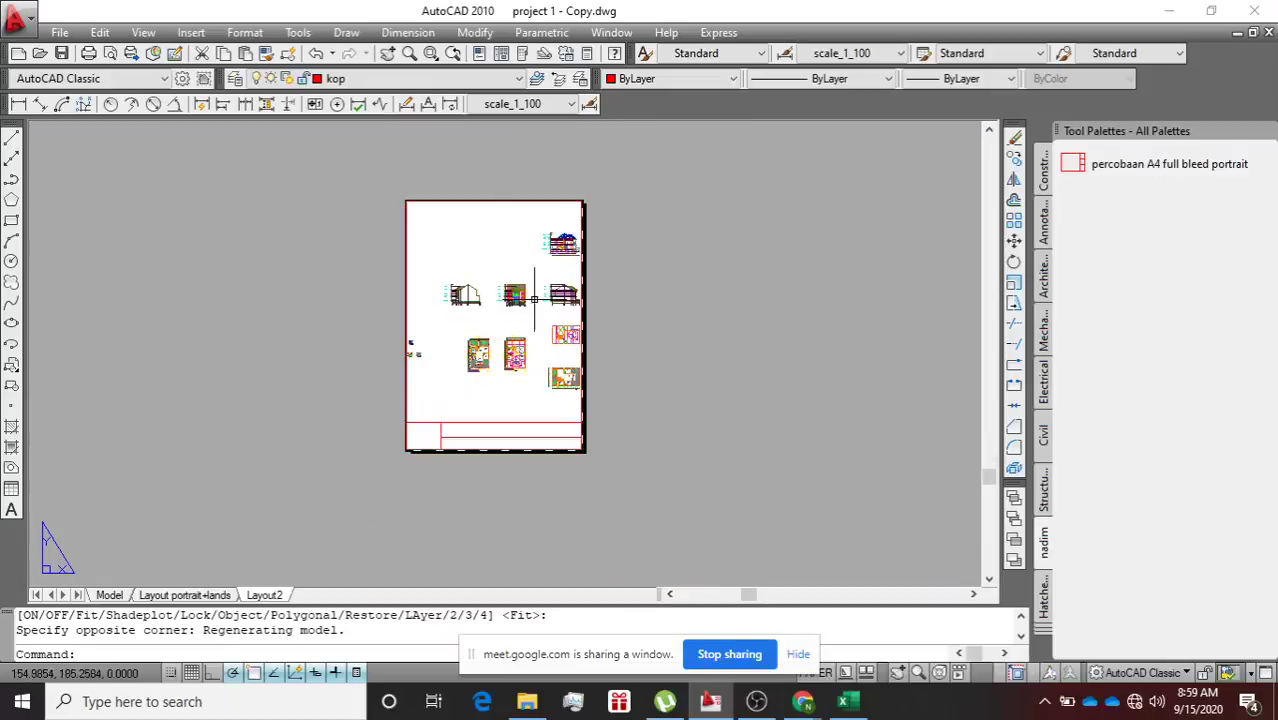
{"action": "scroll", "coordinate": [476, 251], "scroll_direction": "up", "scroll_amount": 6}
{"action": "scroll", "coordinate": [476, 251], "scroll_direction": "down", "scroll_amount": 5}
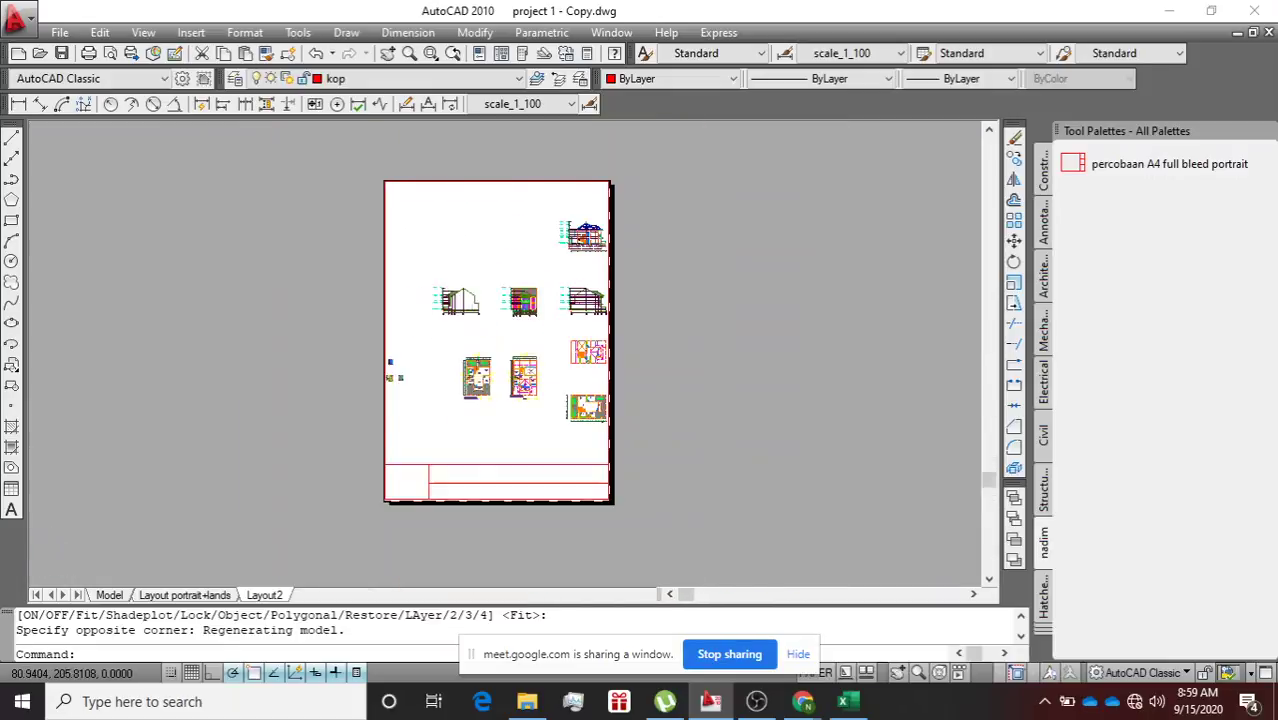
{"action": "scroll", "coordinate": [471, 277], "scroll_direction": "up", "scroll_amount": 3}
{"action": "scroll", "coordinate": [471, 277], "scroll_direction": "down", "scroll_amount": 4}
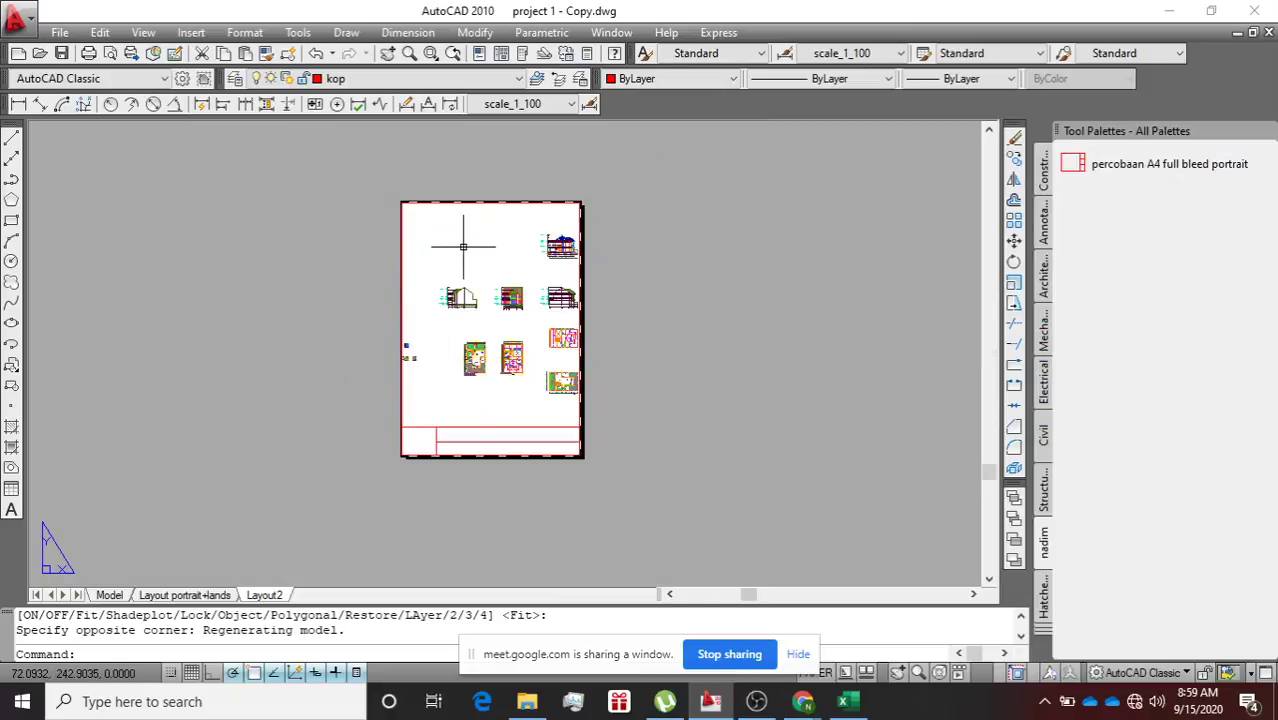
Activate the viewport's model space and frame only the DENAH LANTAI SATU floor plan near its middle.
{"action": "double_click", "coordinate": [463, 246]}
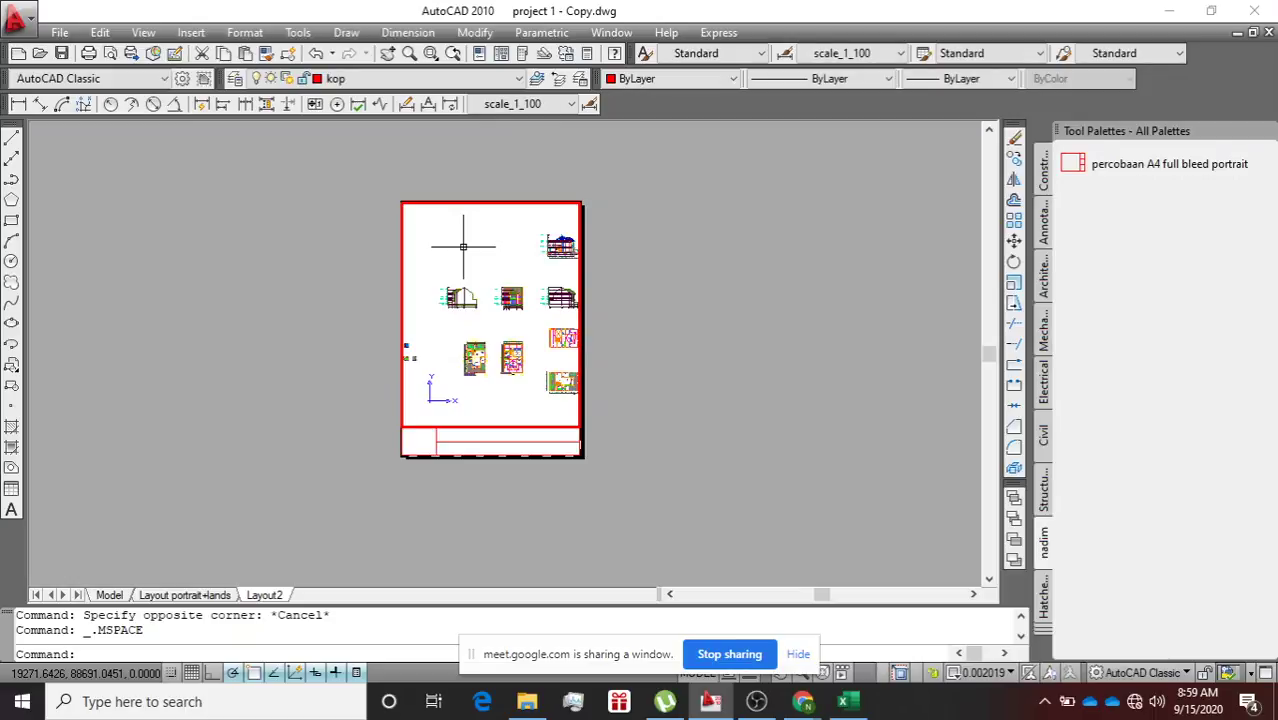
{"action": "middle_click_drag", "start_coordinate": [492, 321], "coordinate": [464, 273]}
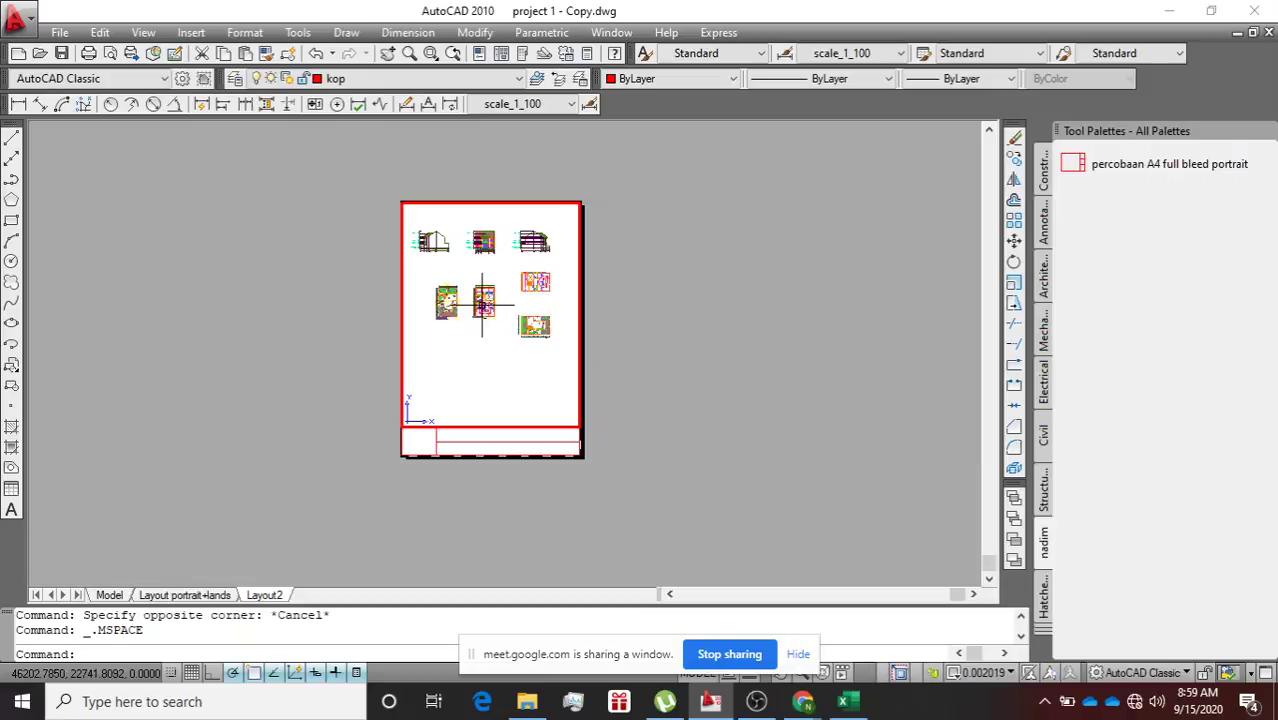
{"action": "scroll", "coordinate": [480, 300], "scroll_direction": "up", "scroll_amount": 4}
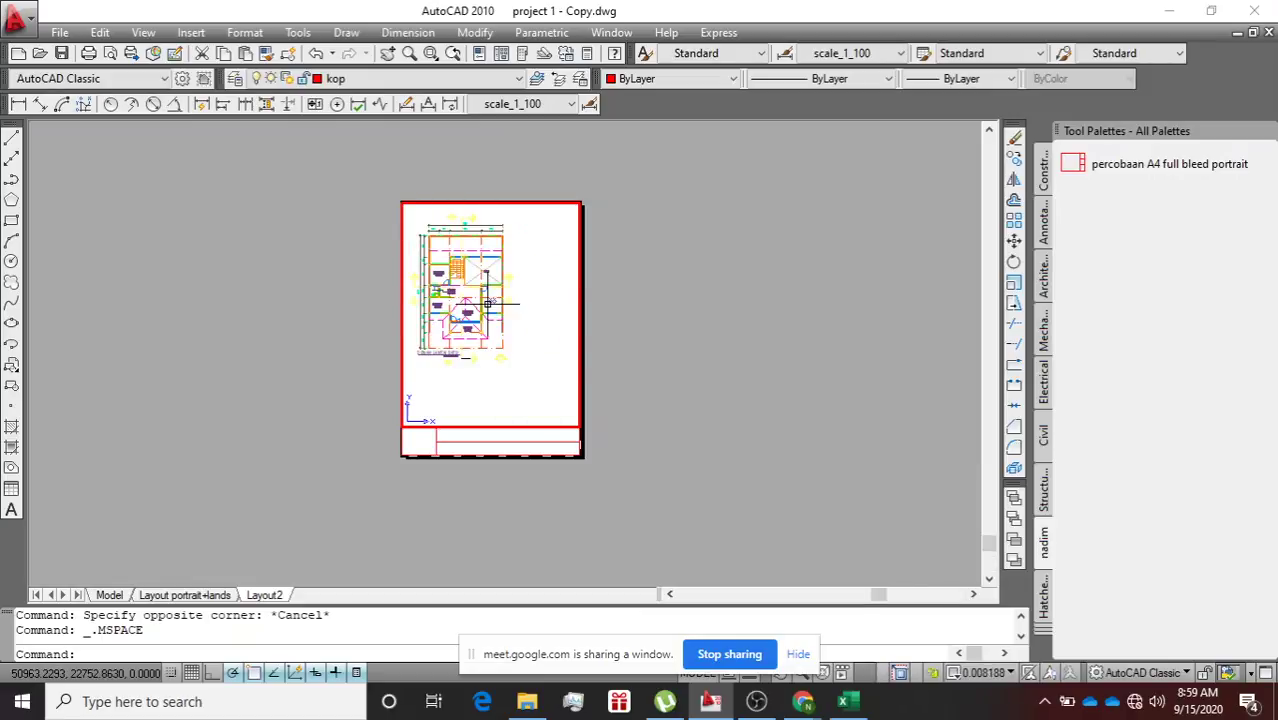
{"action": "scroll", "coordinate": [469, 291], "scroll_direction": "down", "scroll_amount": 2}
{"action": "scroll", "coordinate": [468, 291], "scroll_direction": "up", "scroll_amount": 3}
{"action": "scroll", "coordinate": [466, 292], "scroll_direction": "down", "scroll_amount": 2}
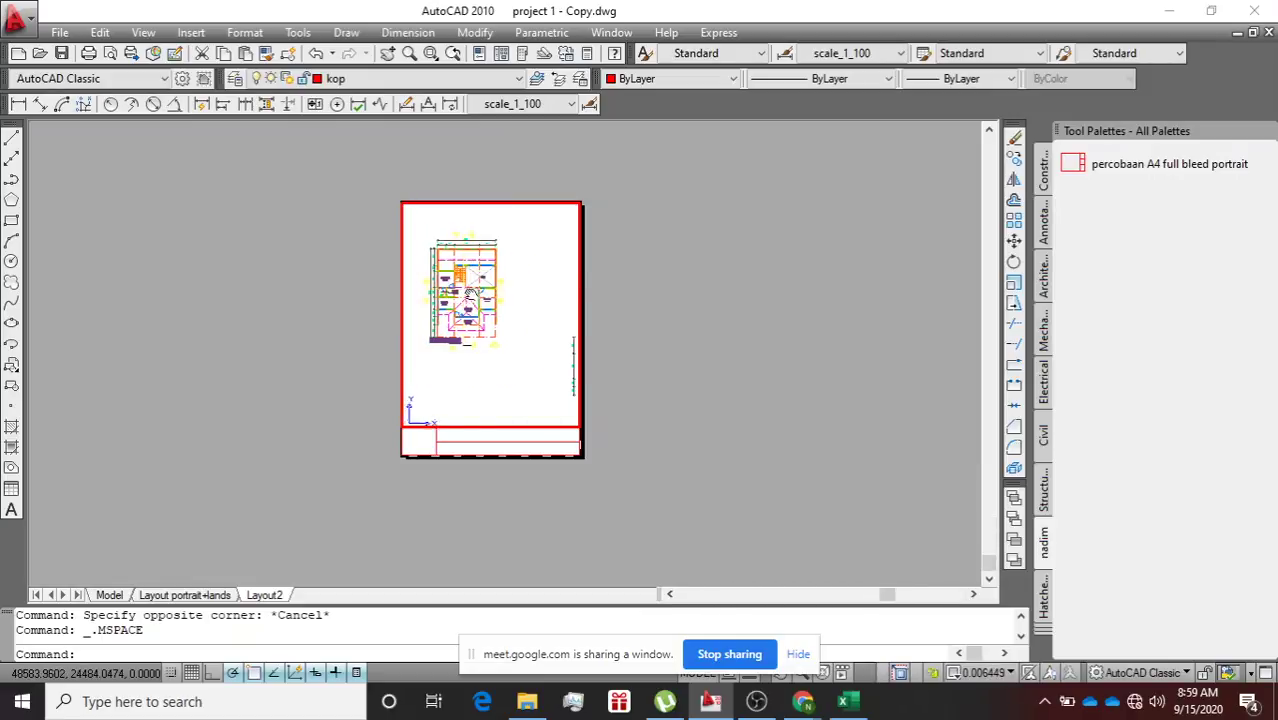
{"action": "mouse_move", "coordinate": [463, 294]}
{"action": "middle_mouse_down"}
{"action": "mouse_move", "coordinate": [503, 308]}
{"action": "mouse_move", "coordinate": [484, 297]}
{"action": "middle_mouse_up"}
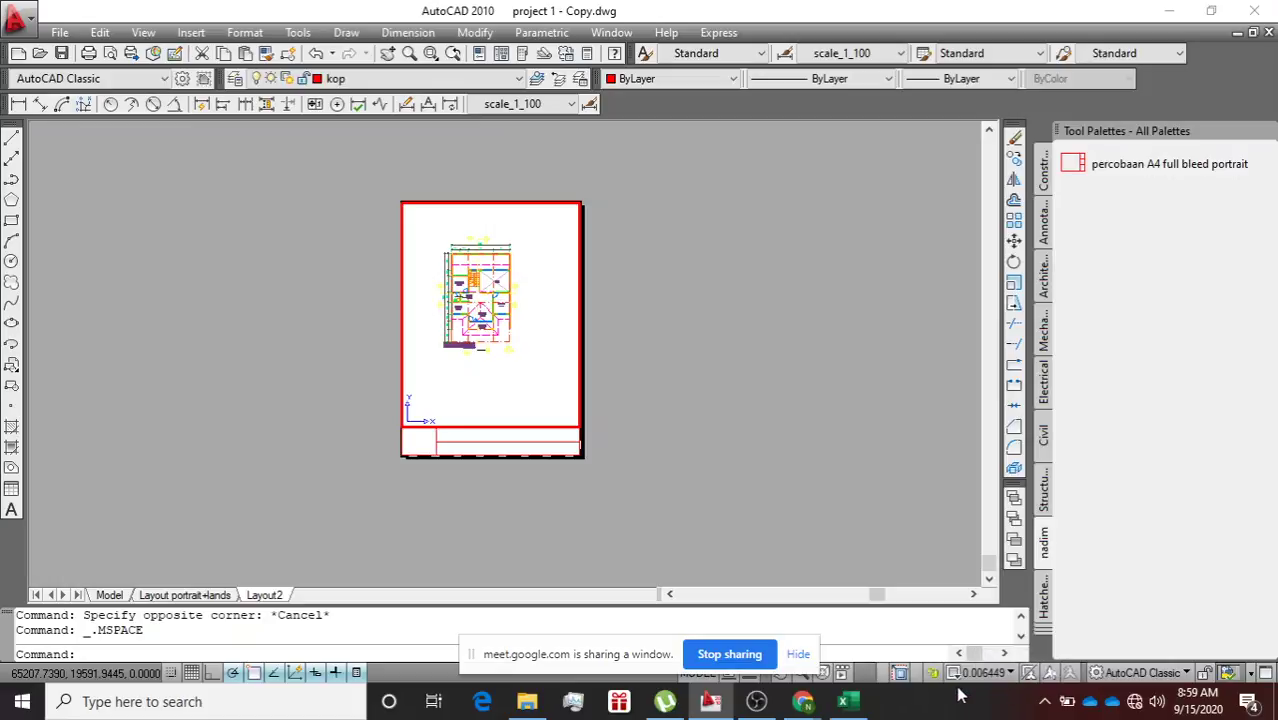
Set the viewport scale to 1:100 and recentre the DENAH LANTAI SATU plan in it before returning to paper space.
{"action": "left_click", "coordinate": [1011, 673]}
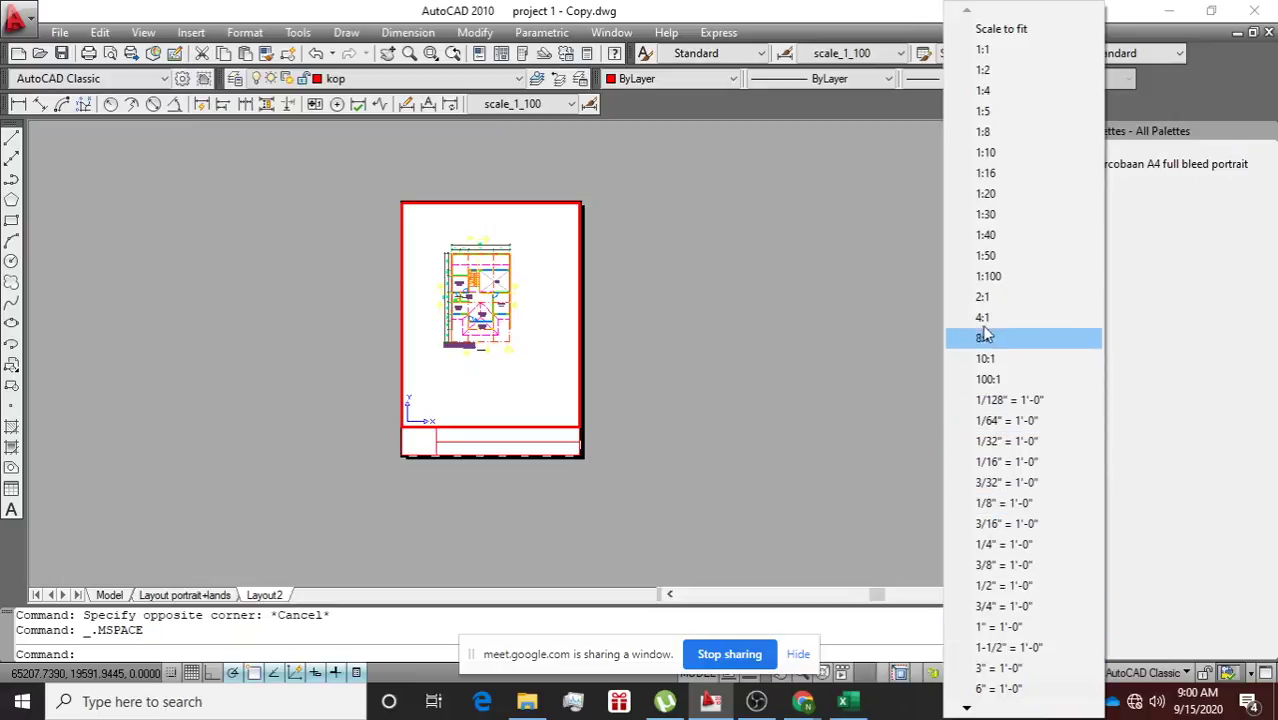
{"action": "left_click", "coordinate": [990, 277]}
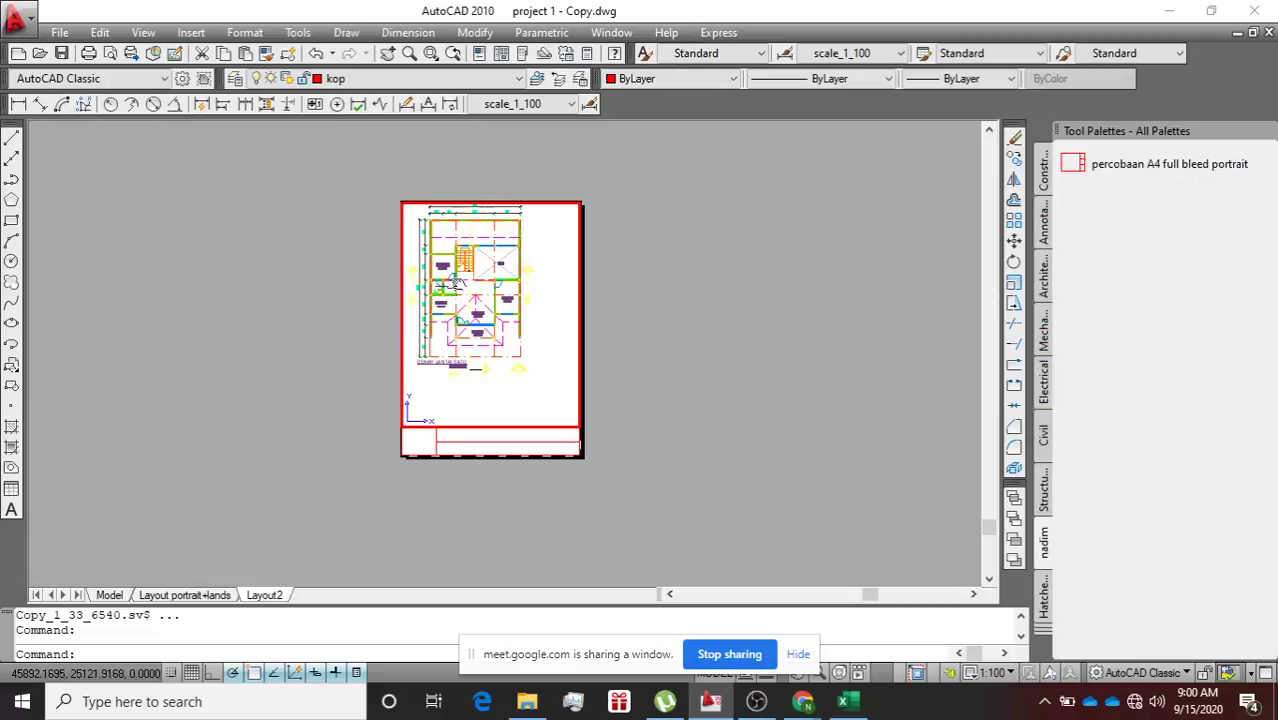
{"action": "middle_click_drag", "start_coordinate": [454, 284], "coordinate": [474, 306]}
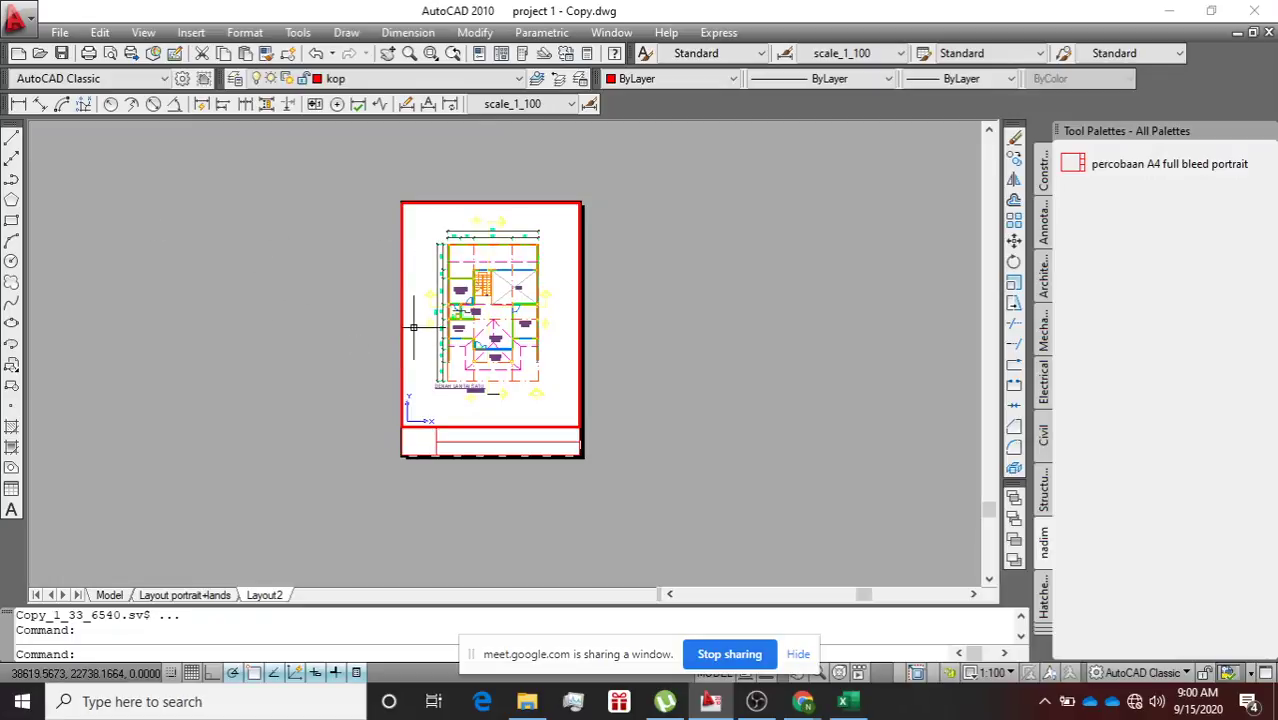
{"action": "double_click", "coordinate": [286, 290]}
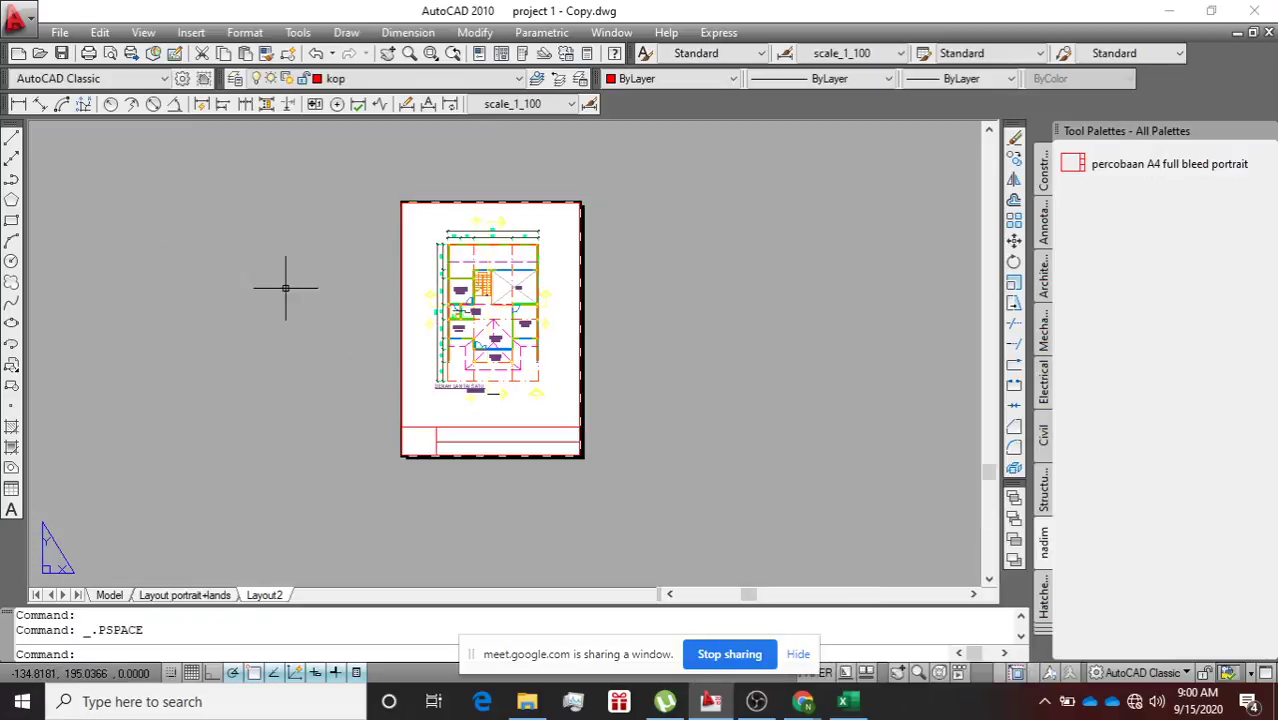
Examine the scaled floor plan's room labels, title and fit within the border on the sheet.
{"action": "scroll", "coordinate": [447, 348], "scroll_direction": "up", "scroll_amount": 5}
{"action": "scroll", "coordinate": [447, 348], "scroll_direction": "down", "scroll_amount": 6}
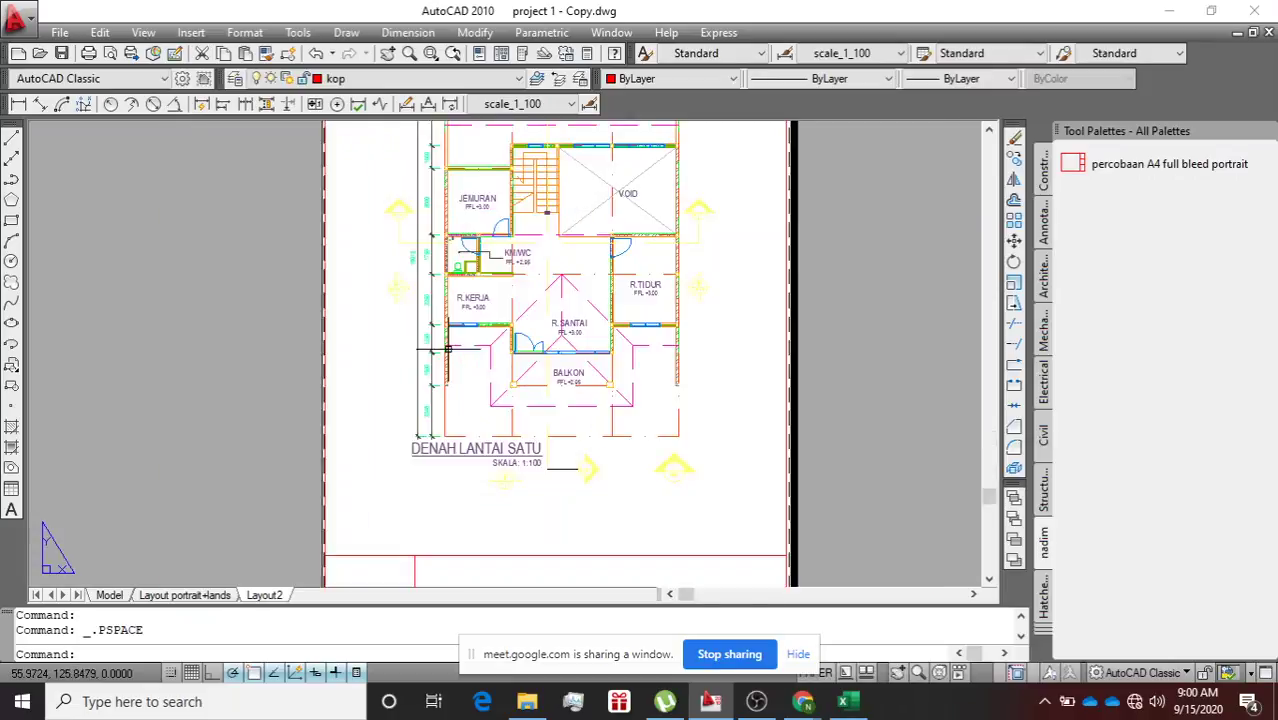
{"action": "scroll", "coordinate": [447, 348], "scroll_direction": "up", "scroll_amount": 3}
{"action": "scroll", "coordinate": [447, 348], "scroll_direction": "up", "scroll_amount": 3}
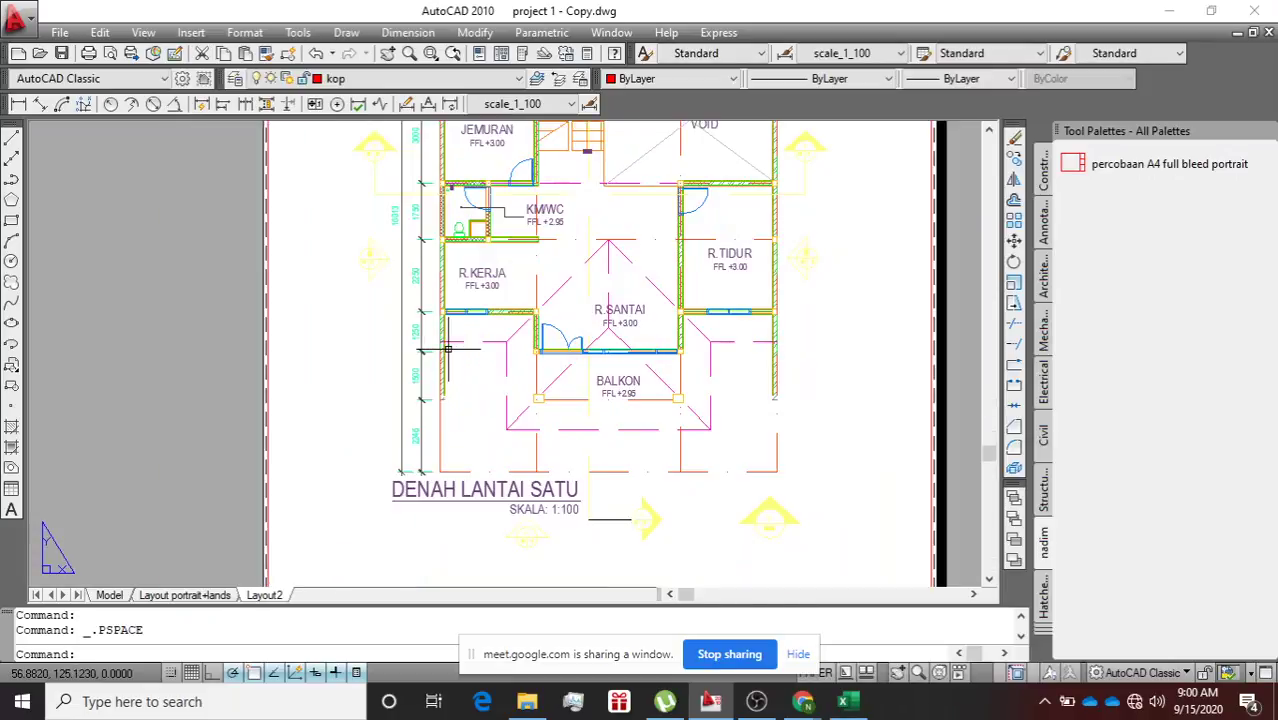
{"action": "scroll", "coordinate": [447, 348], "scroll_direction": "down", "scroll_amount": 4}
{"action": "scroll", "coordinate": [447, 348], "scroll_direction": "up", "scroll_amount": 3}
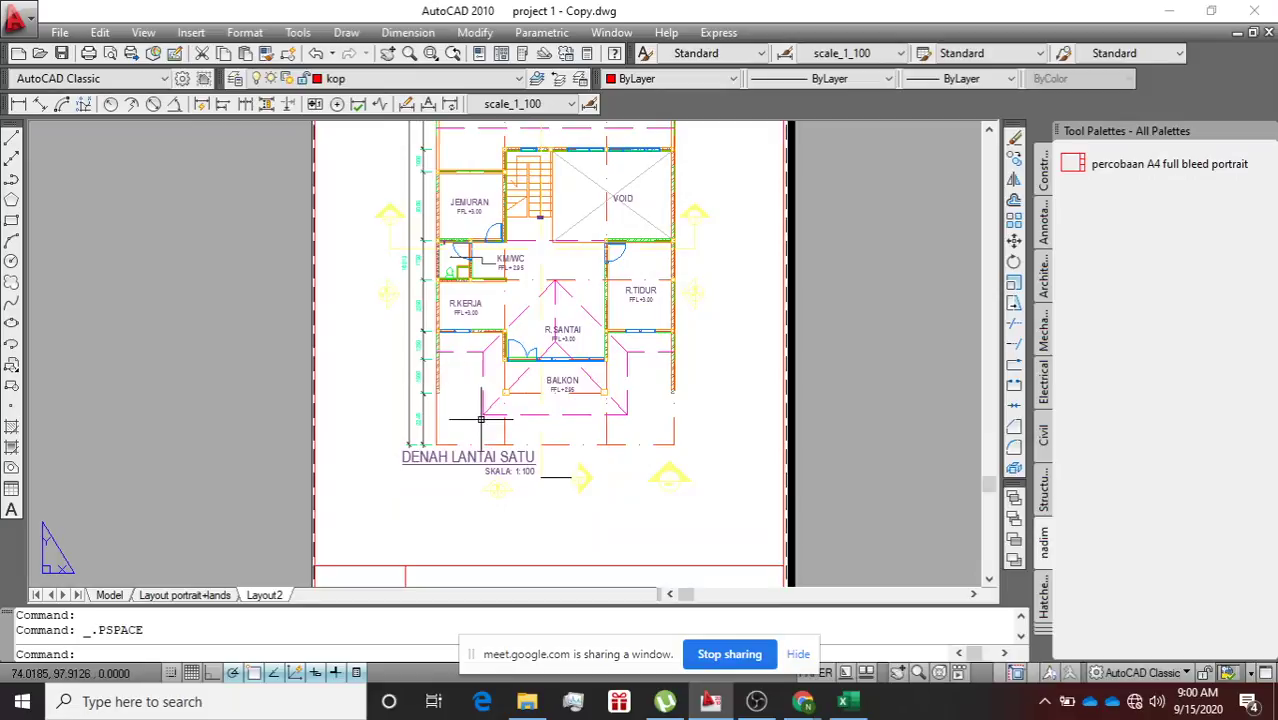
{"action": "scroll", "coordinate": [480, 419], "scroll_direction": "down", "scroll_amount": 2}
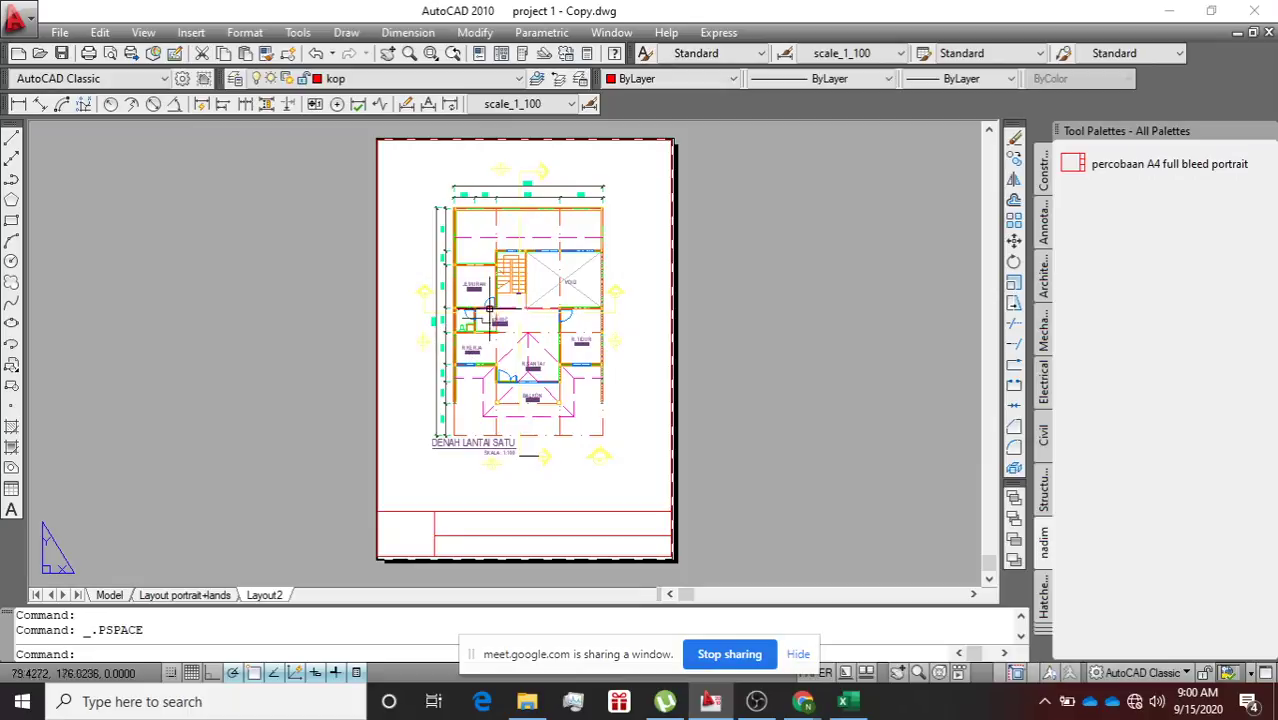
Place a second percobaan A4 full bleed portrait border beside the existing sheet, aligned with its bottom edge.
{"action": "scroll", "coordinate": [793, 285], "scroll_direction": "down", "scroll_amount": 5}
{"action": "middle_click_drag", "start_coordinate": [796, 283], "coordinate": [591, 277]}
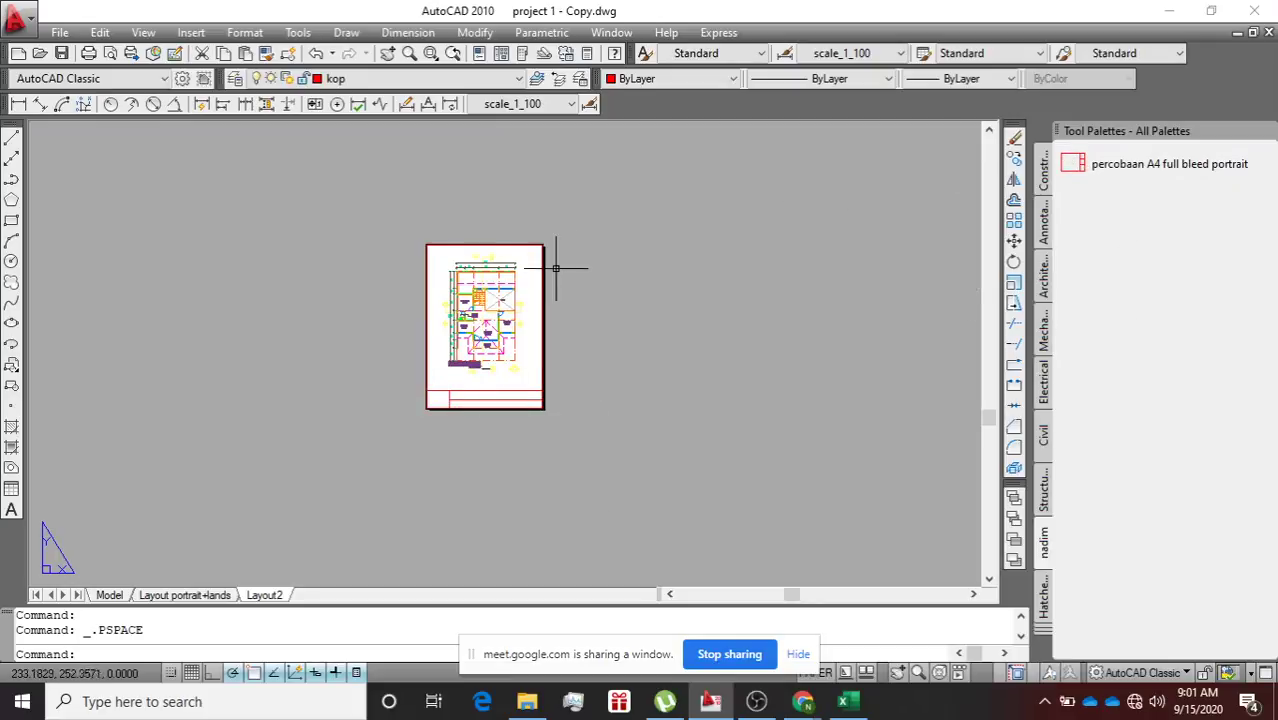
{"action": "left_click", "coordinate": [1075, 168]}
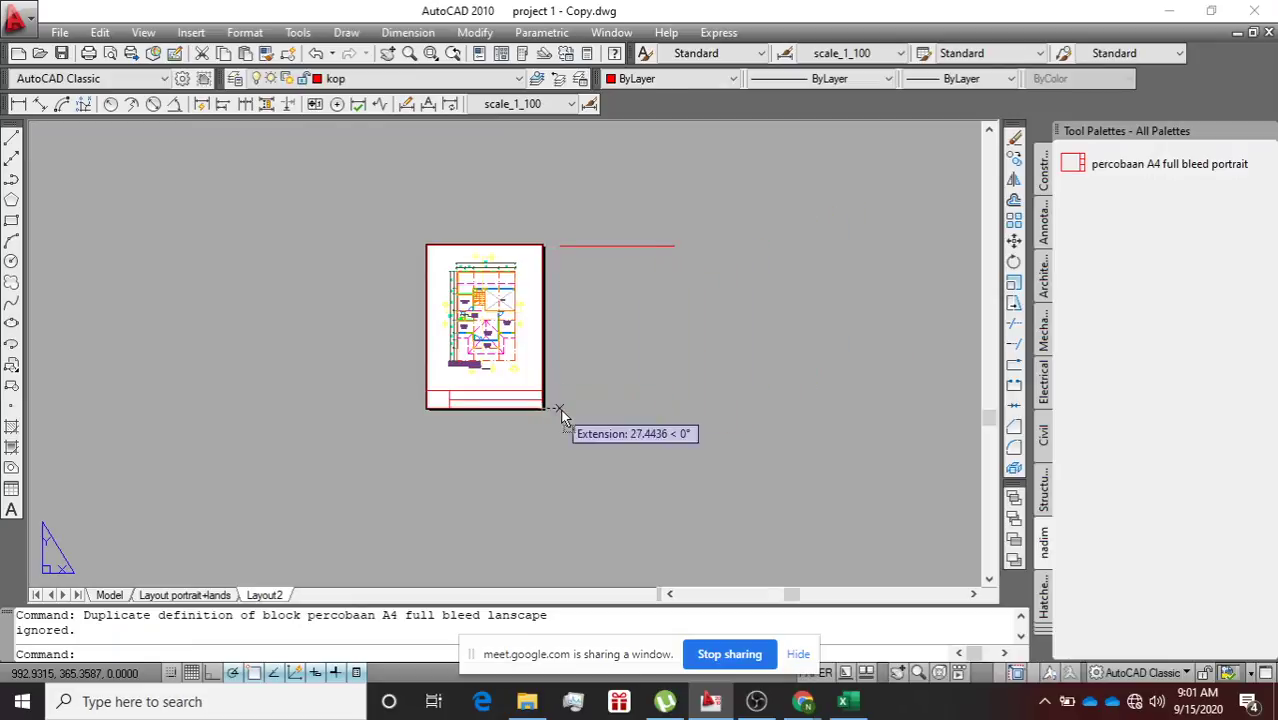
{"action": "left_click", "coordinate": [618, 410]}
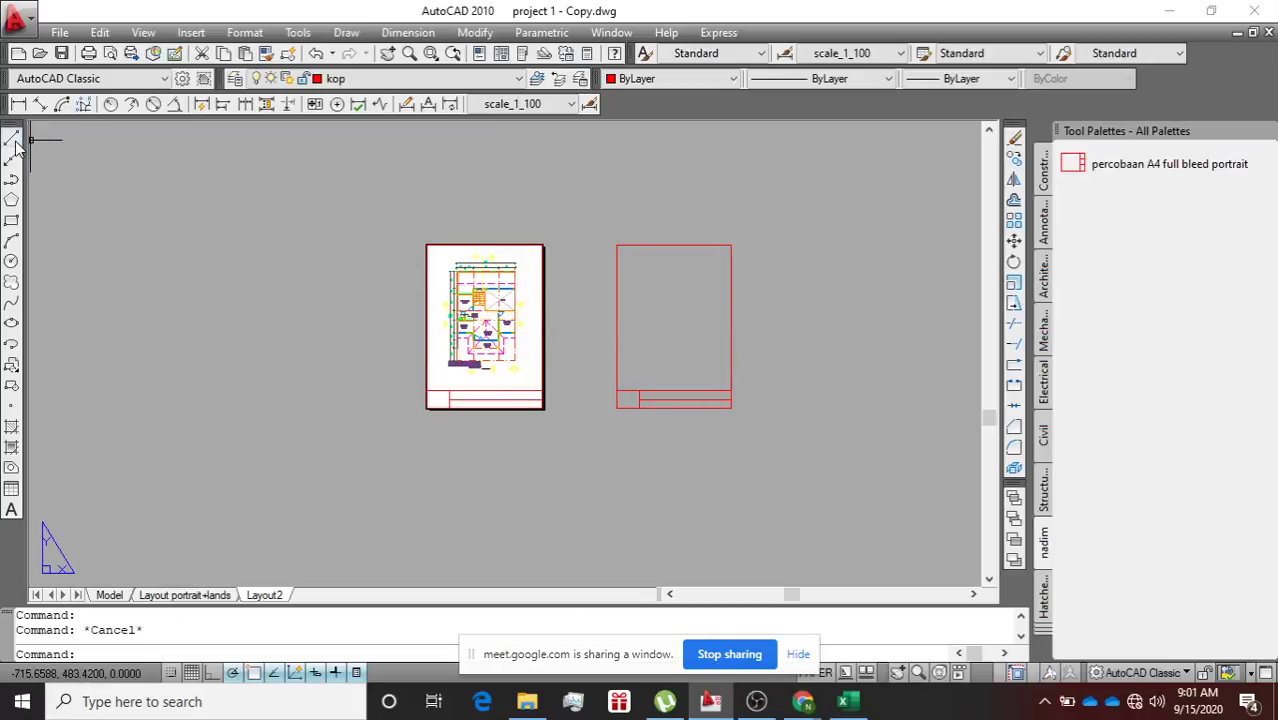
Create a single viewport filling the second border's drawing area, from its upper corner down to the title block.
{"action": "left_click", "coordinate": [143, 32]}
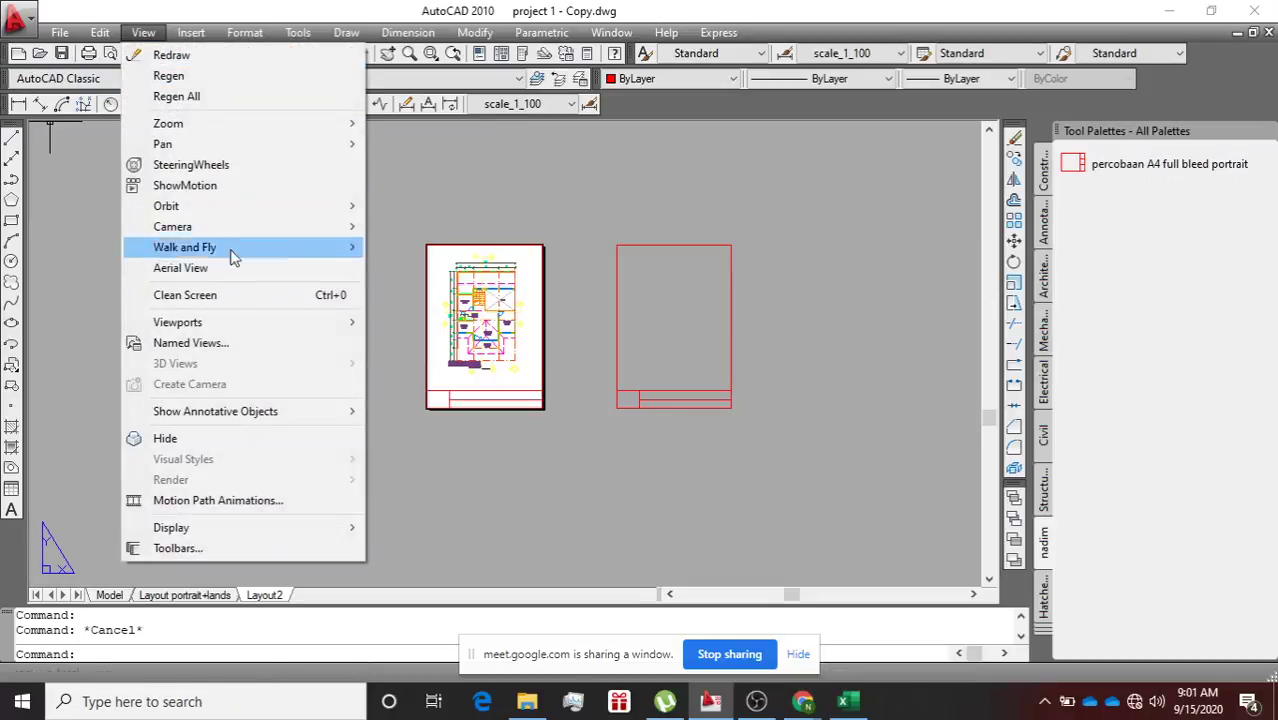
{"action": "mouse_move", "coordinate": [268, 330]}
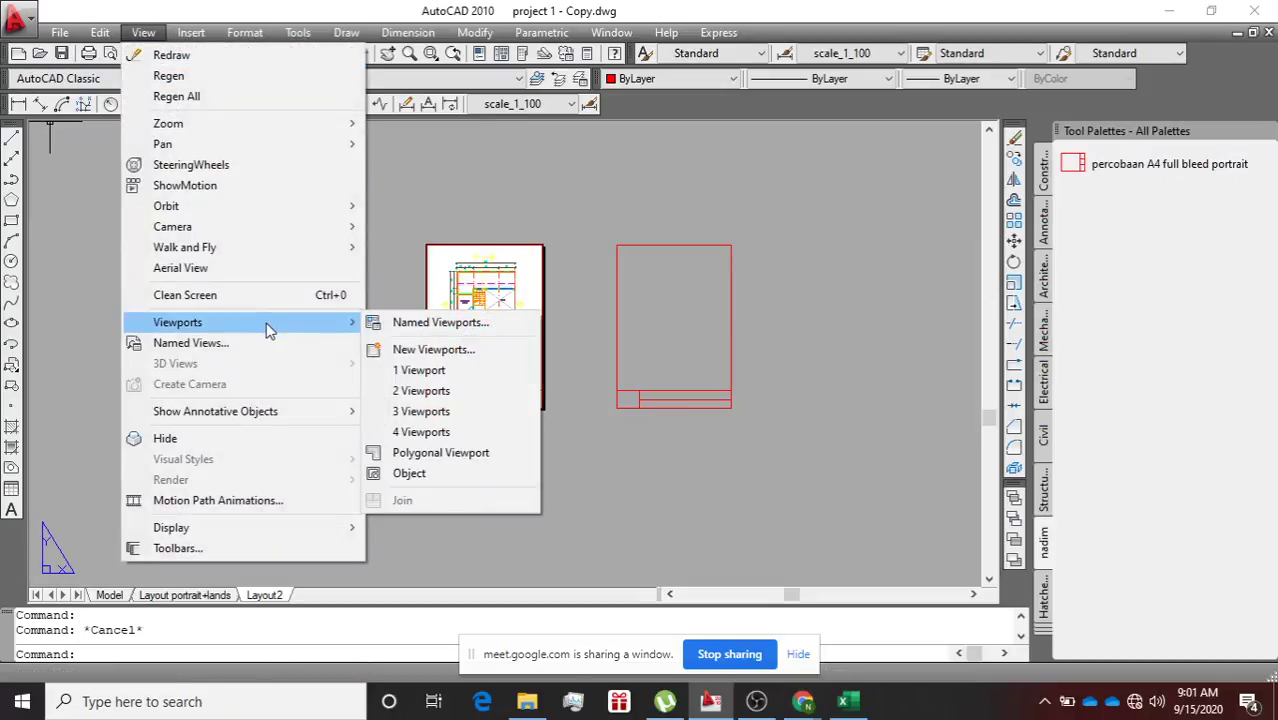
{"action": "left_click", "coordinate": [459, 377]}
{"action": "scroll", "coordinate": [650, 255], "scroll_direction": "up", "scroll_amount": 4}
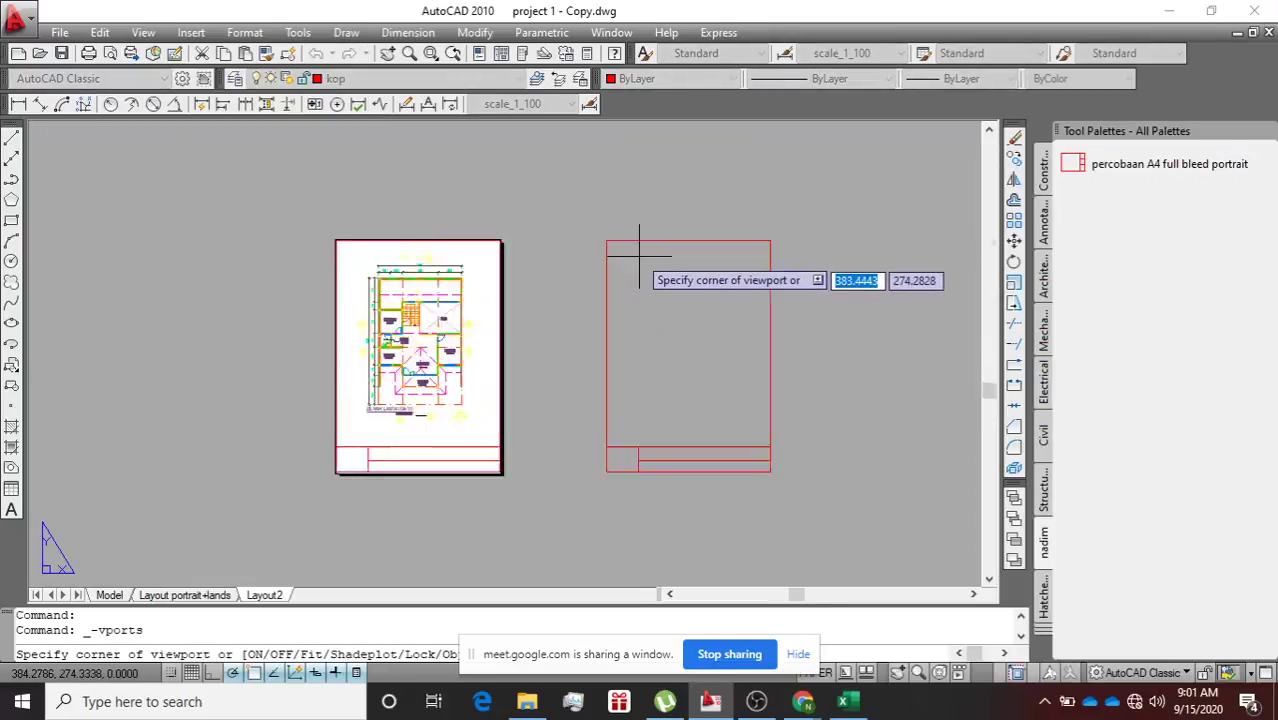
{"action": "left_click", "coordinate": [594, 233]}
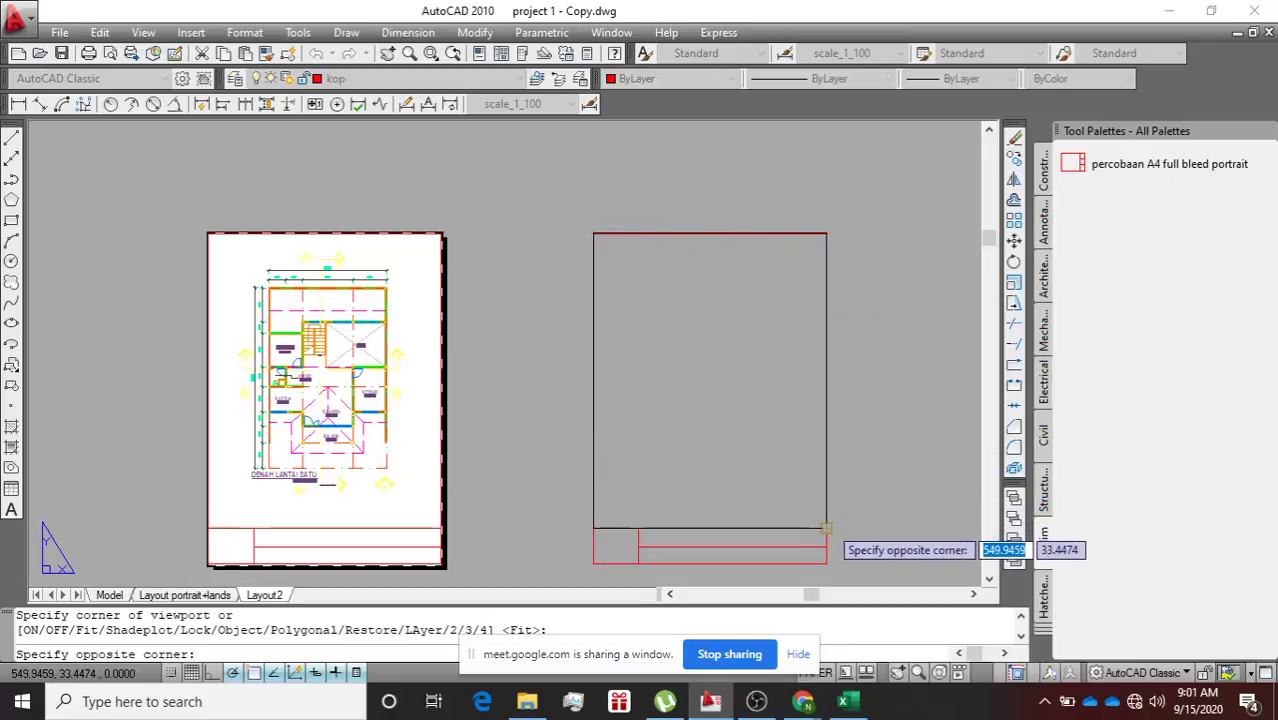
{"action": "left_click", "coordinate": [826, 527]}
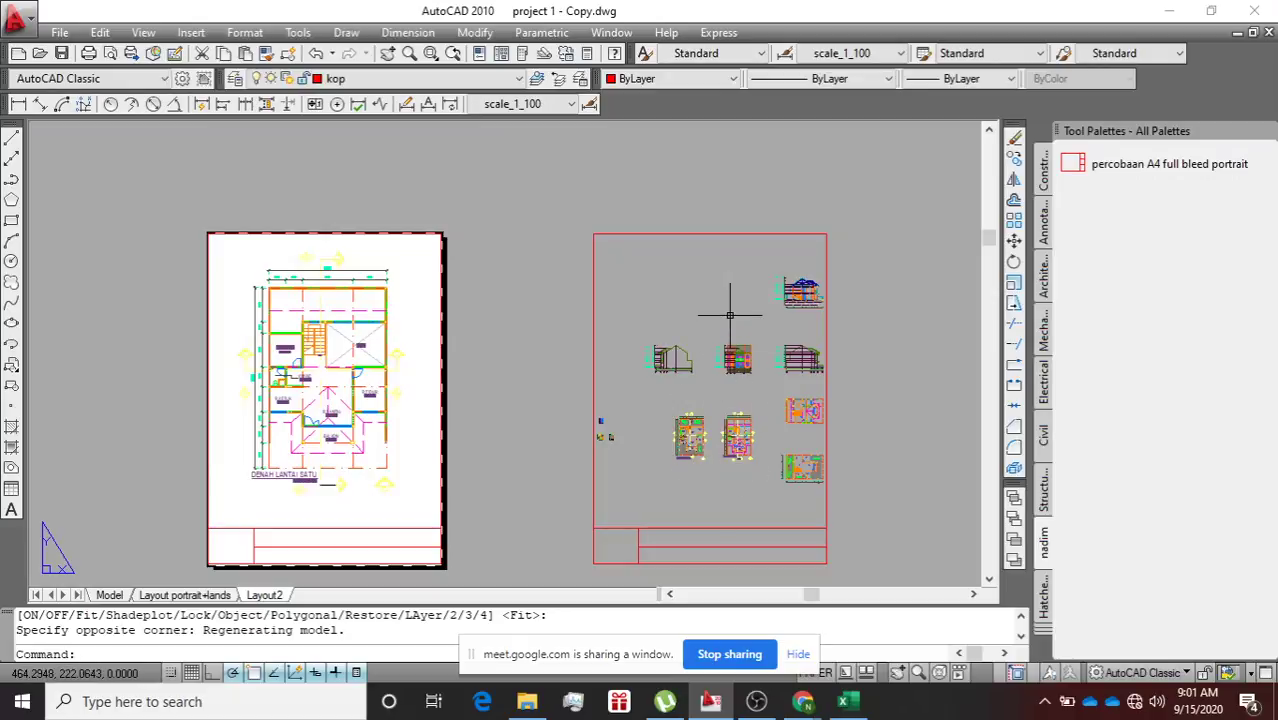
{"action": "middle_click_drag", "start_coordinate": [750, 303], "coordinate": [722, 299]}
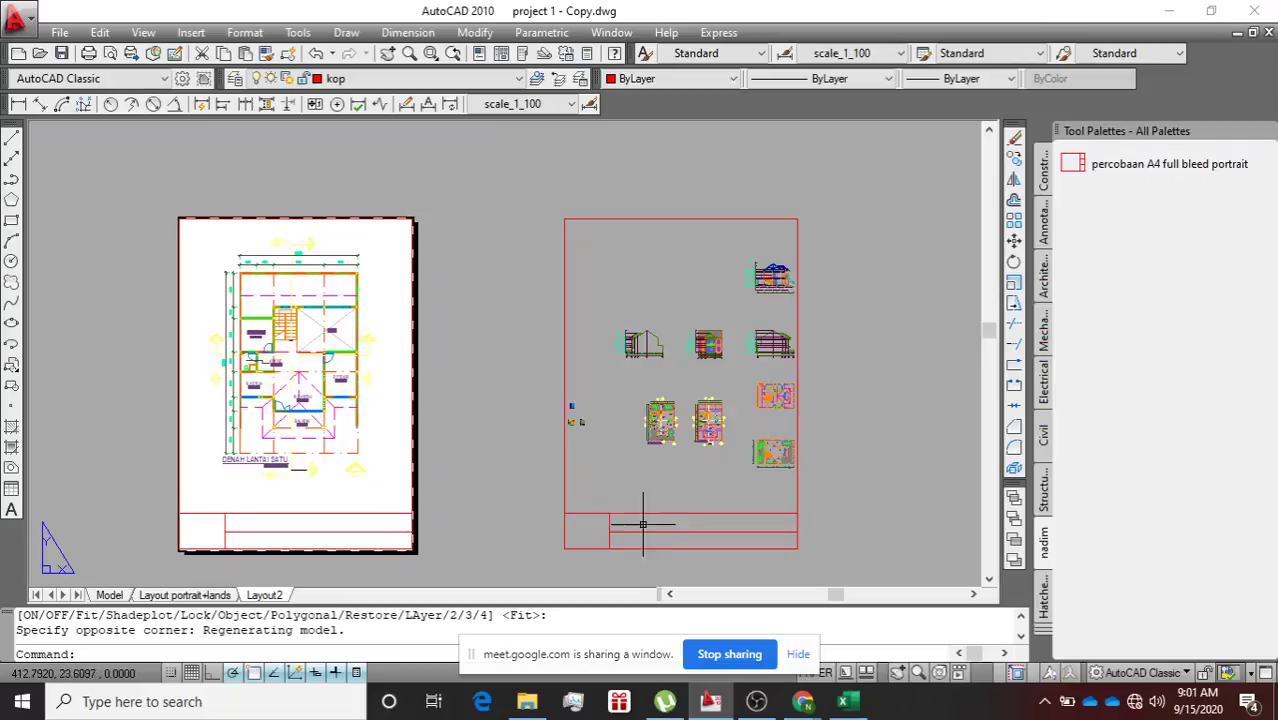
Activate the new viewport, set its scale to 1:100 and centre the house section drawing with the staircase in it.
{"action": "double_click", "coordinate": [682, 275]}
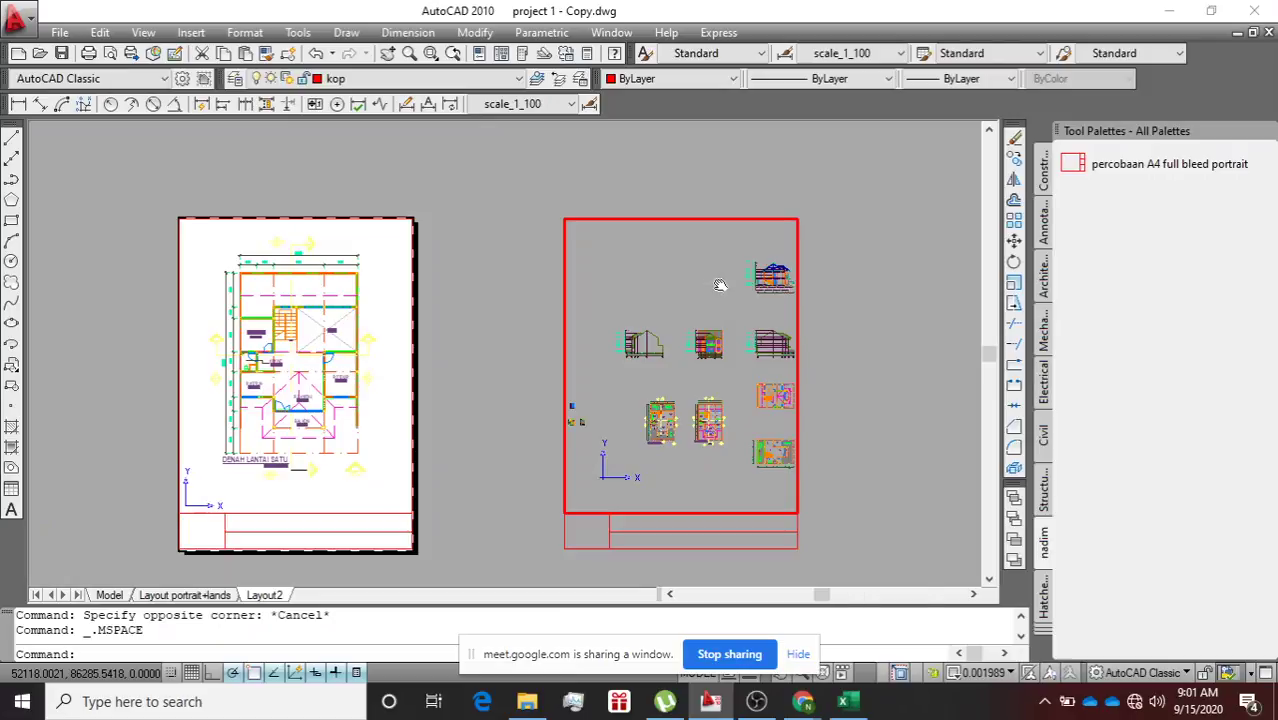
{"action": "middle_click_drag", "start_coordinate": [720, 285], "coordinate": [621, 381]}
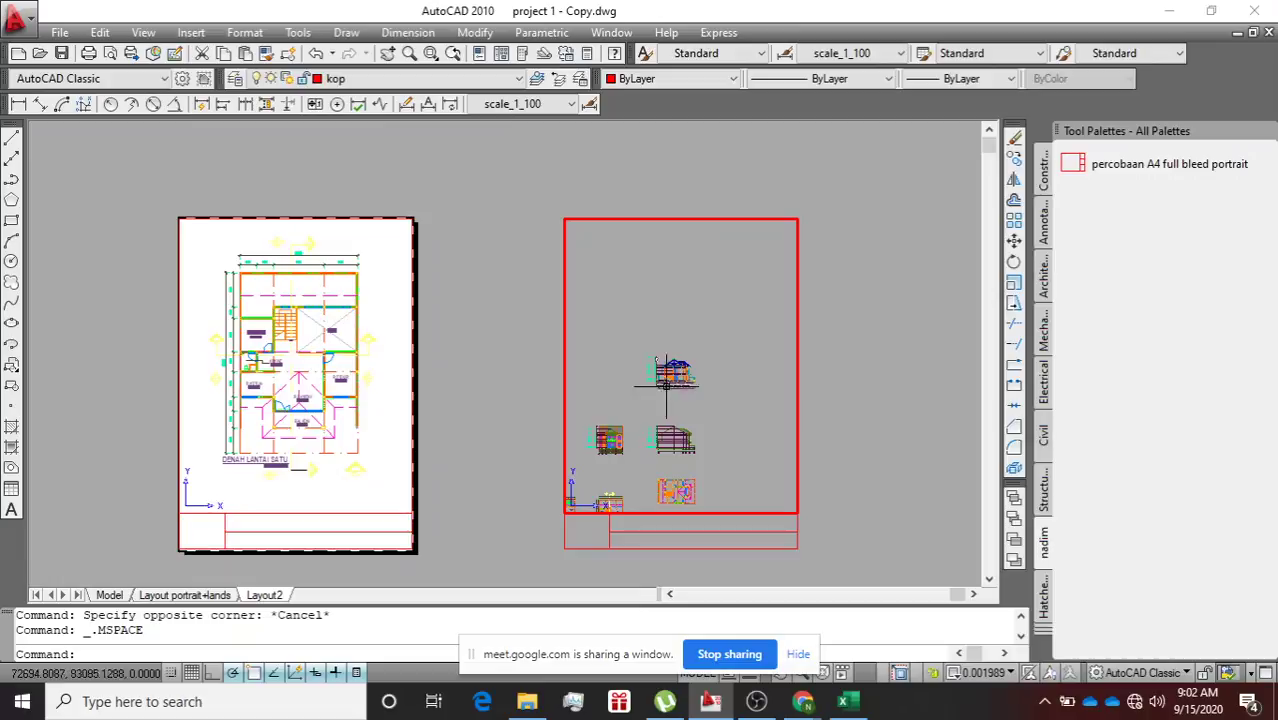
{"action": "left_click", "coordinate": [1005, 673]}
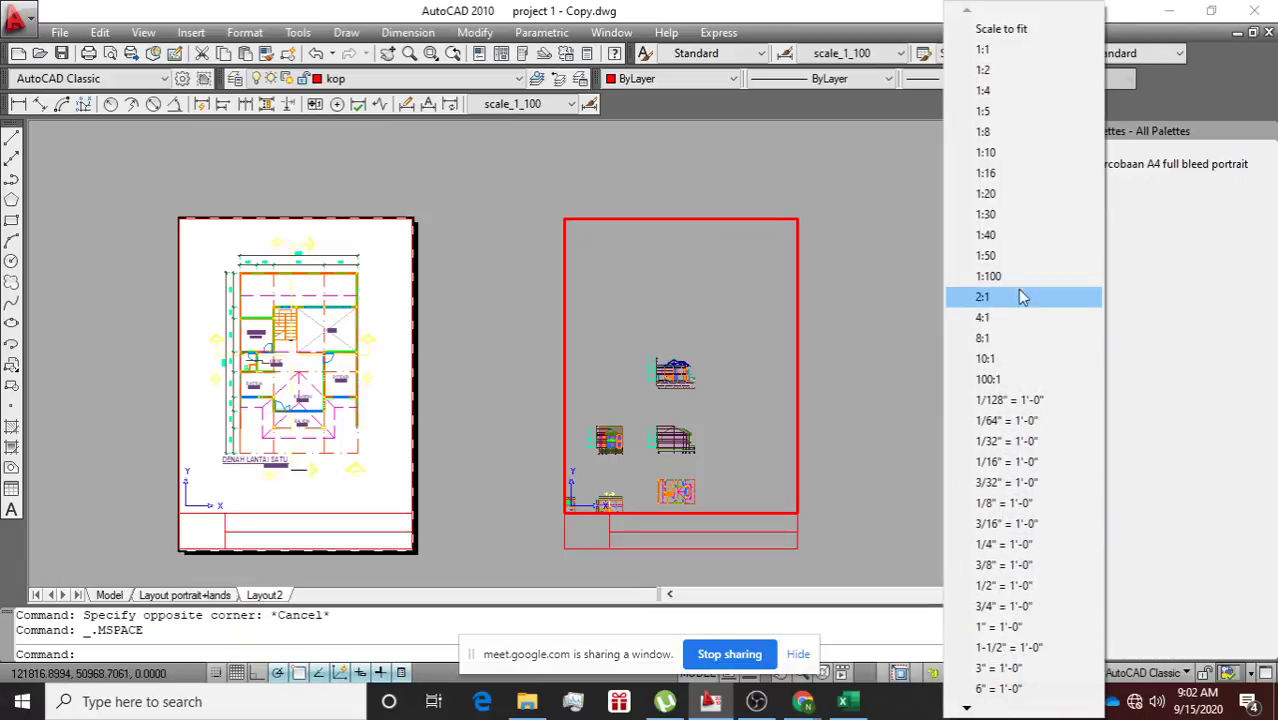
{"action": "left_click", "coordinate": [988, 276]}
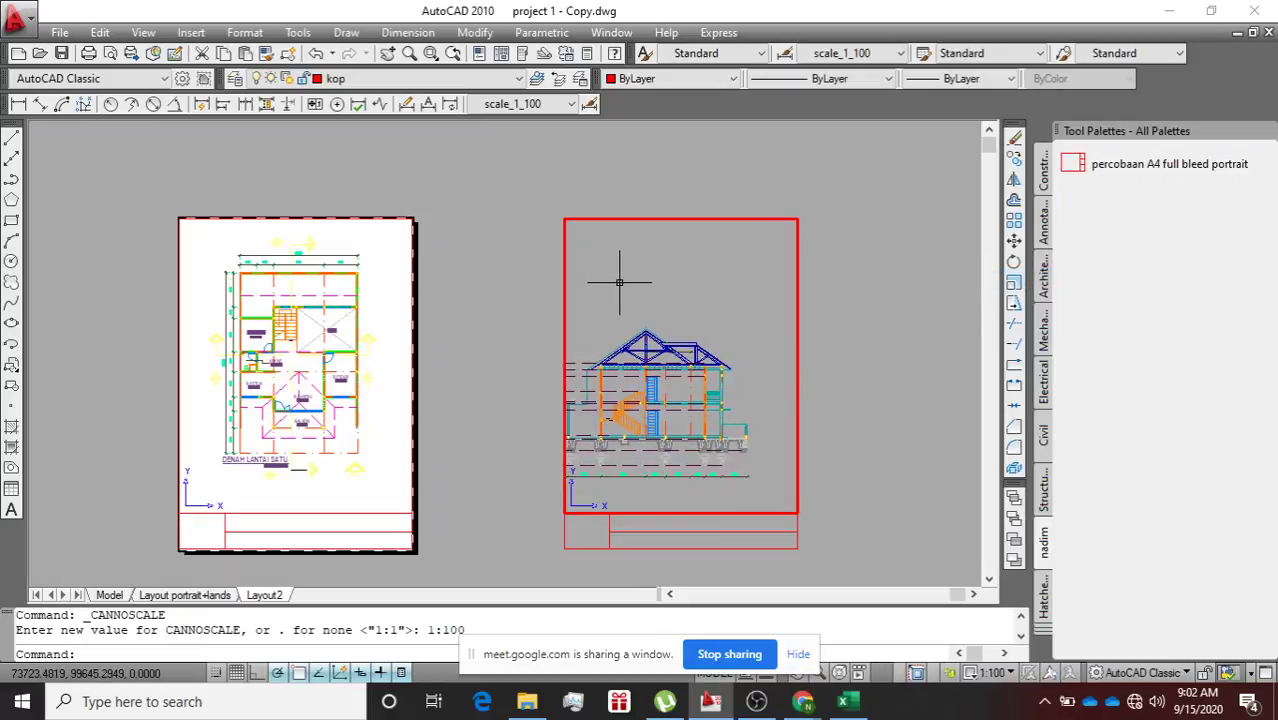
{"action": "mouse_move", "coordinate": [620, 284]}
{"action": "middle_mouse_down"}
{"action": "mouse_move", "coordinate": [663, 292]}
{"action": "mouse_move", "coordinate": [665, 254]}
{"action": "mouse_move", "coordinate": [719, 241]}
{"action": "mouse_move", "coordinate": [667, 244]}
{"action": "middle_mouse_up"}
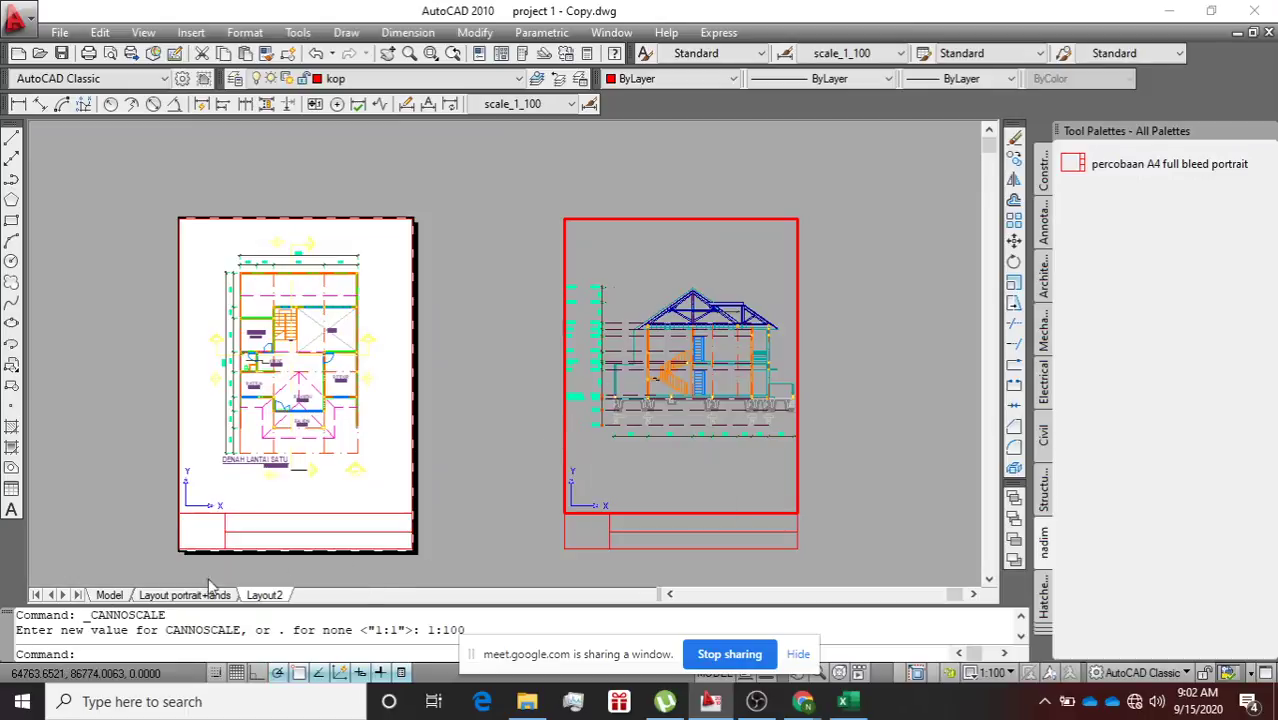
In model space, move the section's level name labels, from BUBUNGAN EL to MUKA TANAH EL, horizontally closer to their elevation values.
{"action": "left_click", "coordinate": [109, 595]}
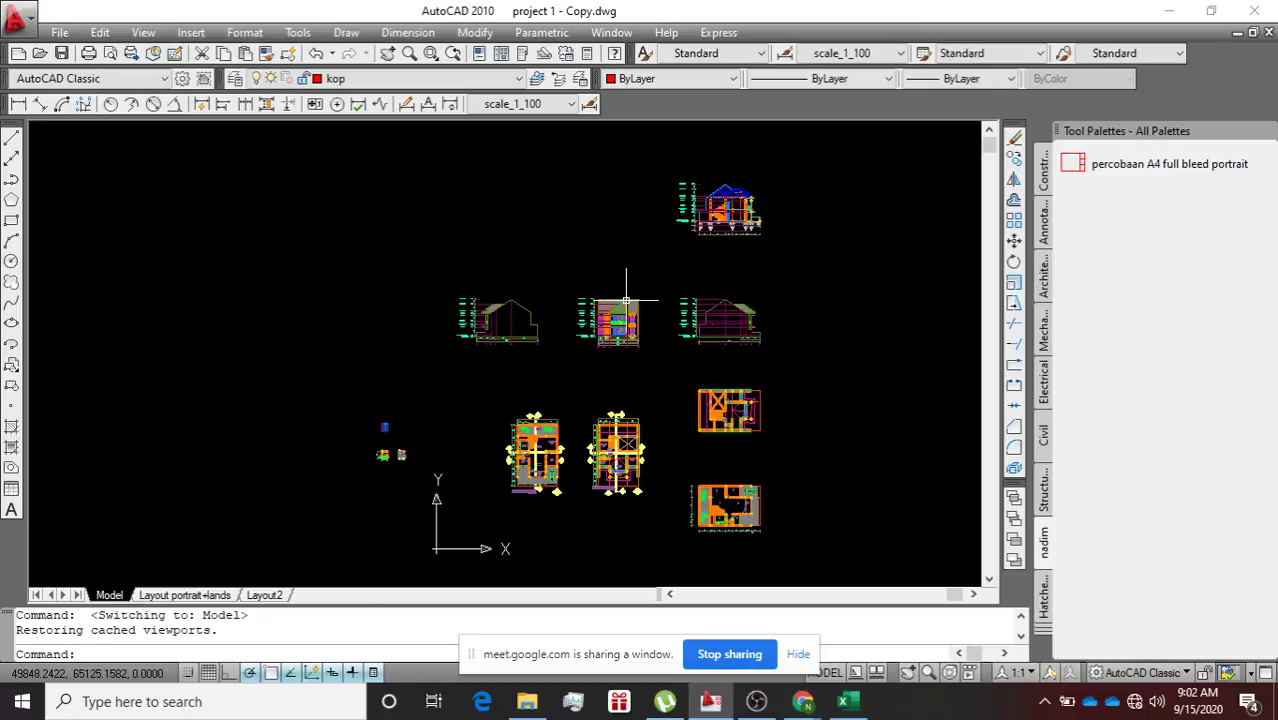
{"action": "scroll", "coordinate": [715, 228], "scroll_direction": "up", "scroll_amount": 8}
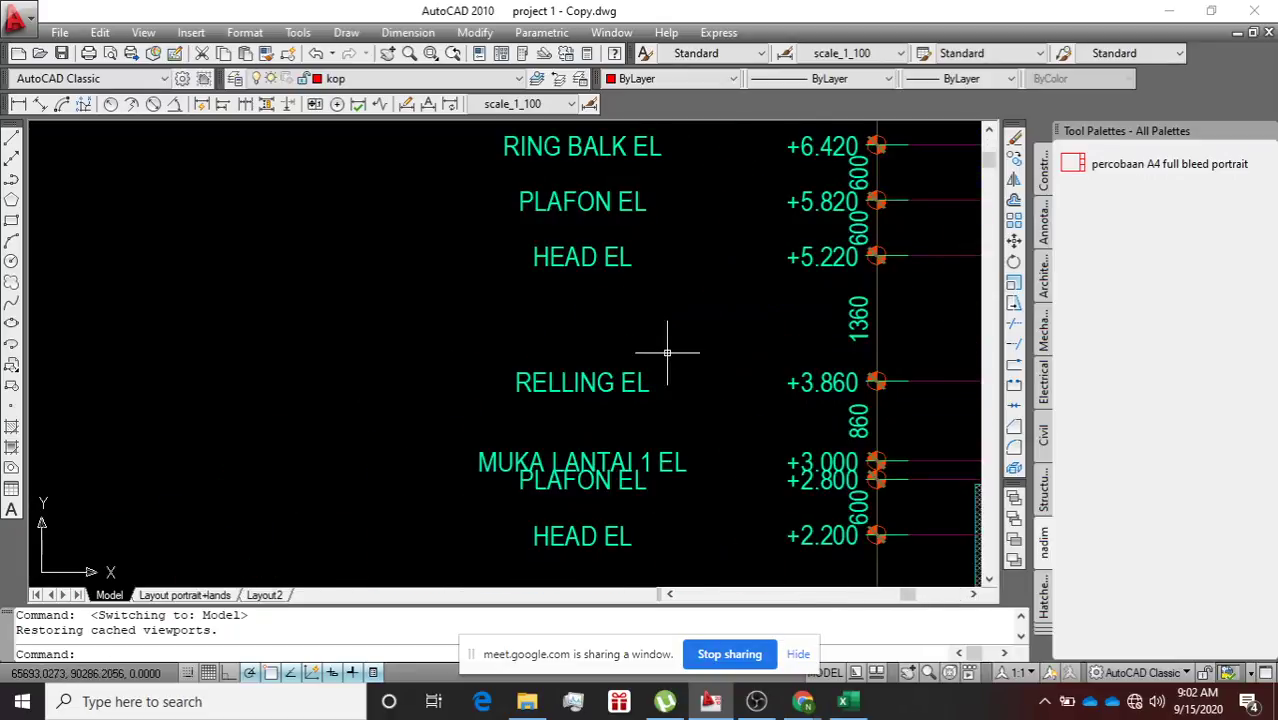
{"action": "scroll", "coordinate": [657, 380], "scroll_direction": "down", "scroll_amount": 2}
{"action": "scroll", "coordinate": [658, 398], "scroll_direction": "down", "scroll_amount": 2}
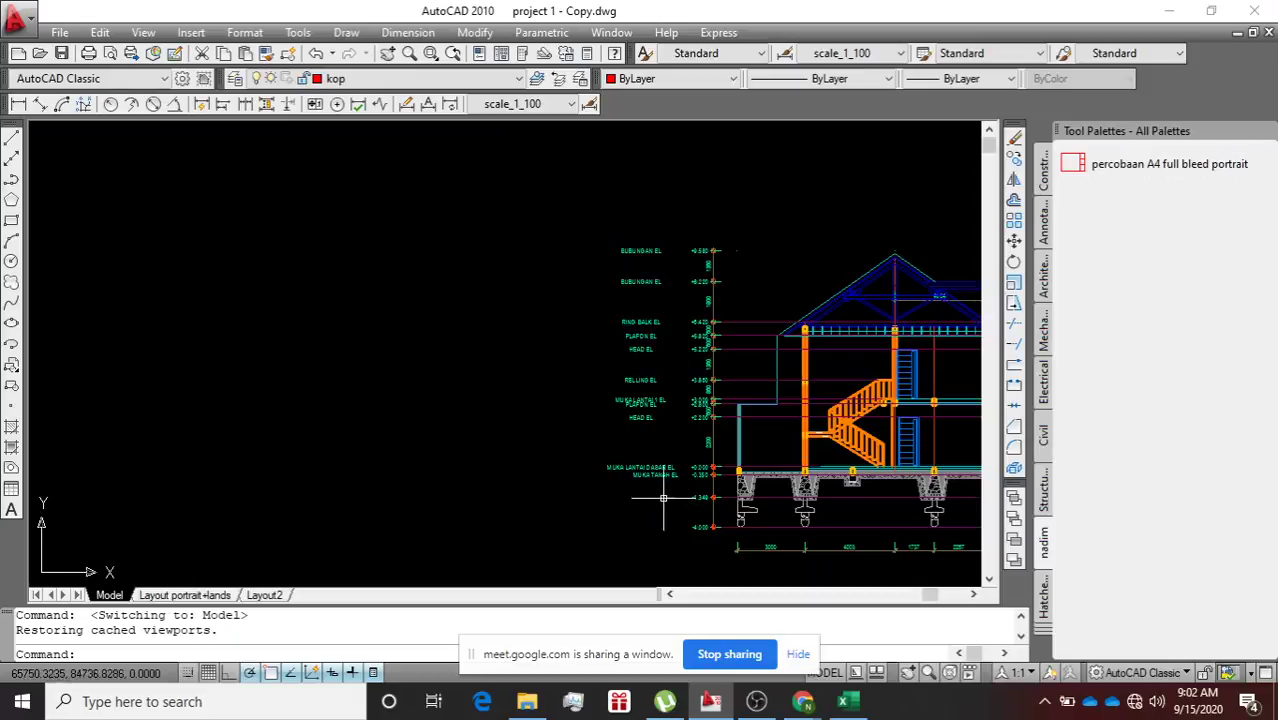
{"action": "left_click", "coordinate": [399, 400]}
{"action": "key", "text": "Escape"}
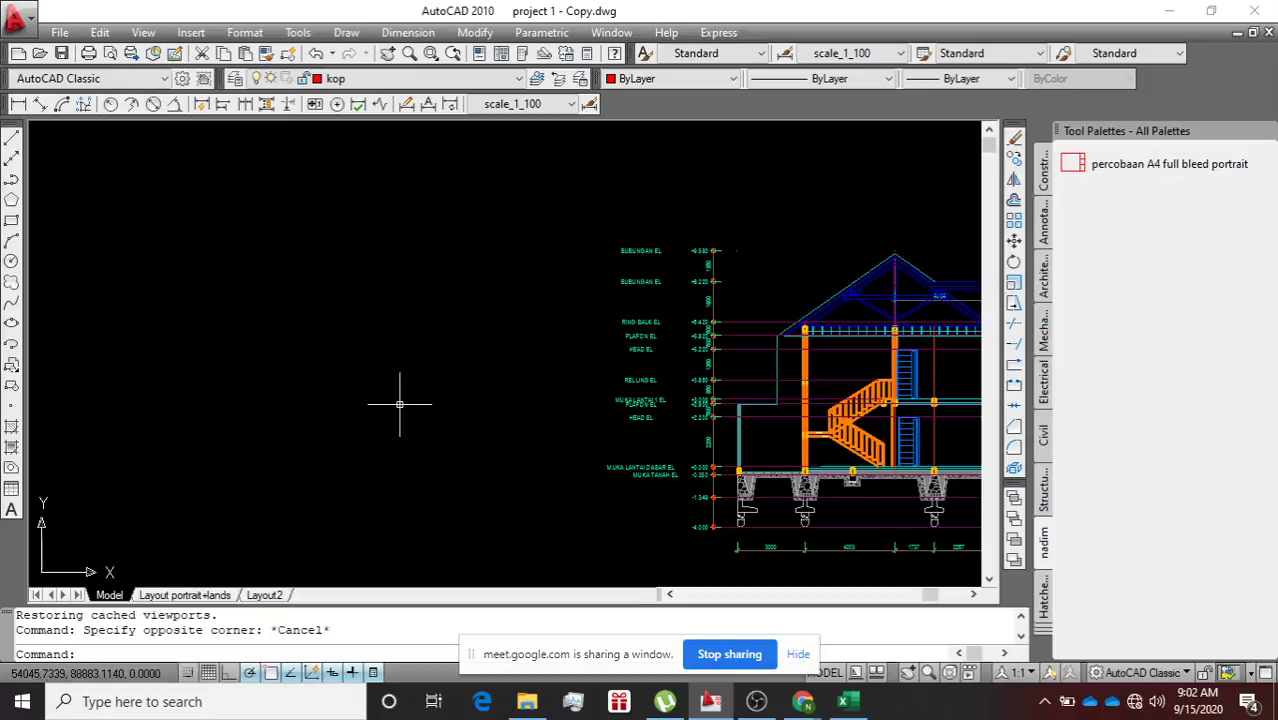
{"action": "left_click", "coordinate": [664, 487]}
{"action": "left_click", "coordinate": [548, 242]}
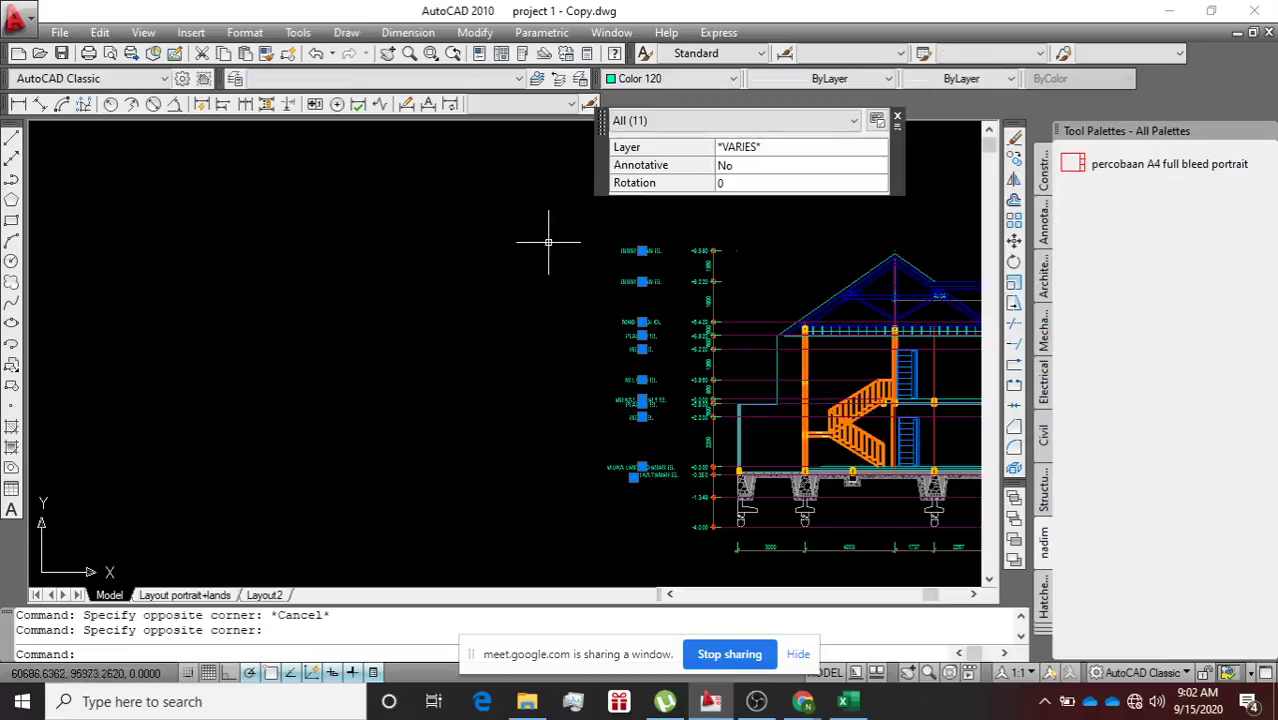
{"action": "type", "text": "m"}
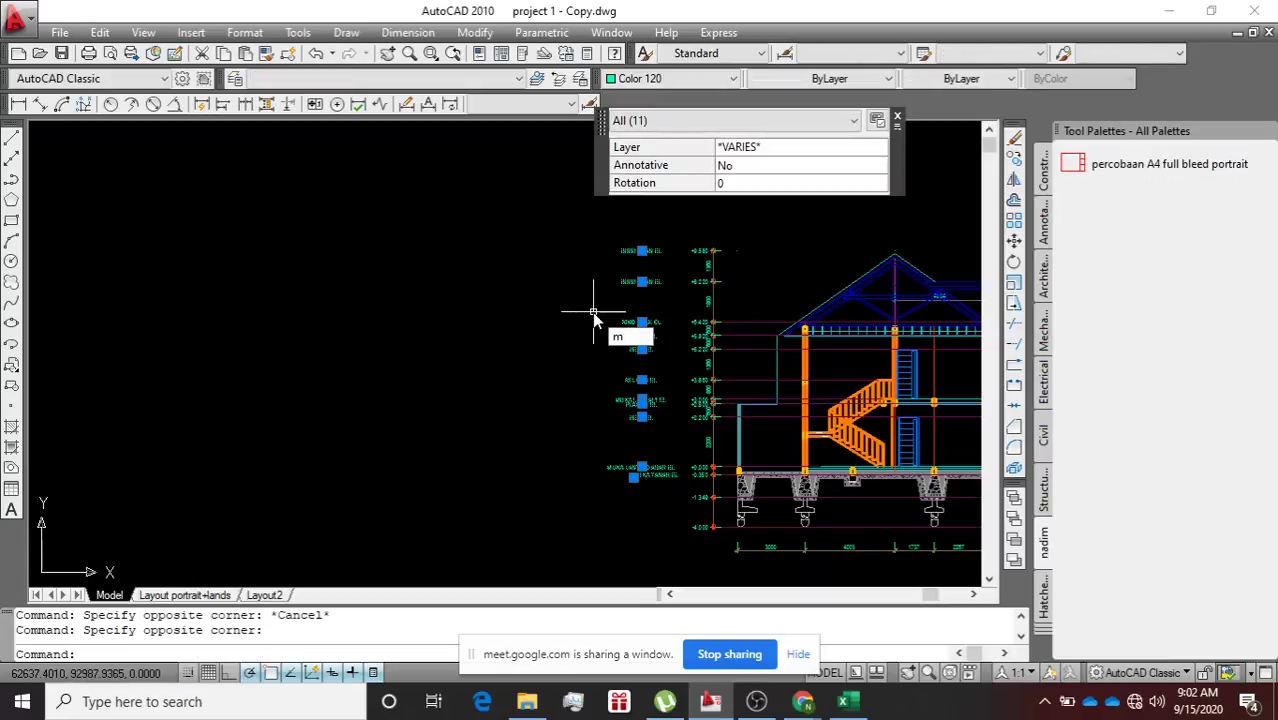
{"action": "key", "text": "Return"}
{"action": "scroll", "coordinate": [662, 250], "scroll_direction": "up", "scroll_amount": 5}
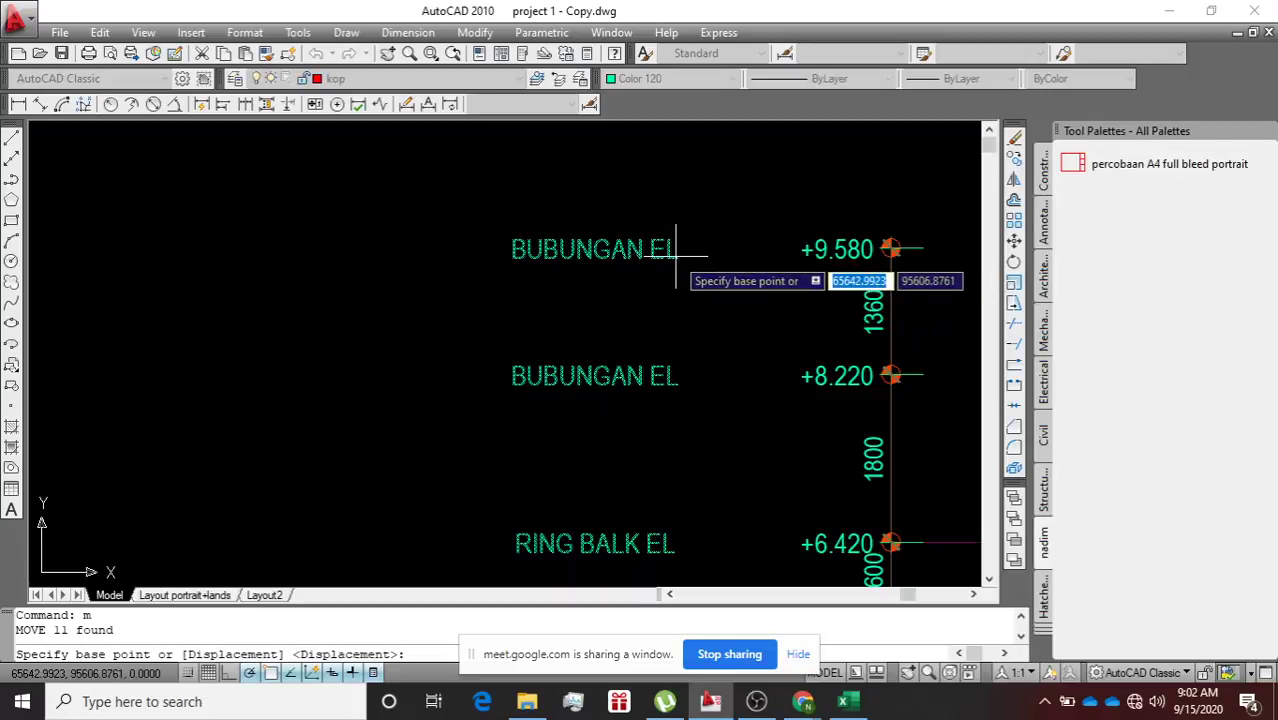
{"action": "left_click", "coordinate": [689, 258]}
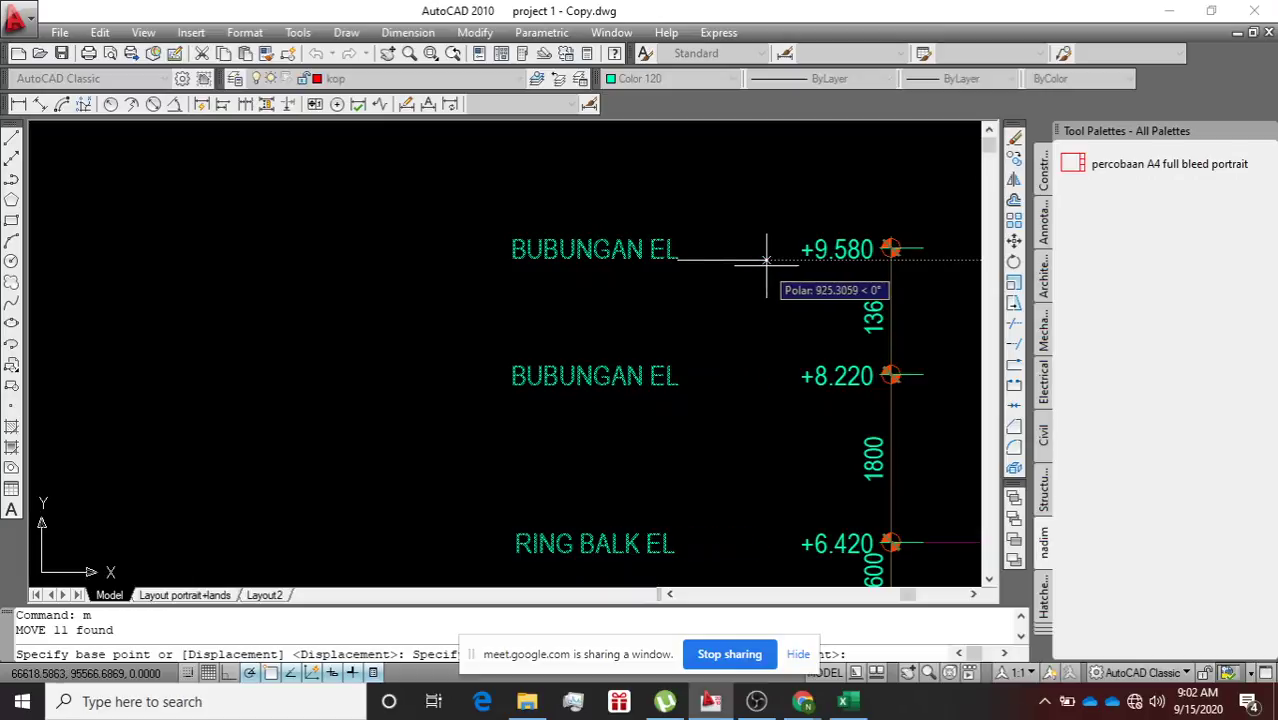
{"action": "left_click", "coordinate": [757, 260]}
Examine the spacing between the moved level labels and their elevation values, especially at MUKA LANTAI DASAR EL and MUKA TANAH EL.
{"action": "scroll", "coordinate": [757, 260], "scroll_direction": "down", "scroll_amount": 5}
{"action": "scroll", "coordinate": [761, 383], "scroll_direction": "down", "scroll_amount": 2}
{"action": "scroll", "coordinate": [761, 383], "scroll_direction": "up", "scroll_amount": 5}
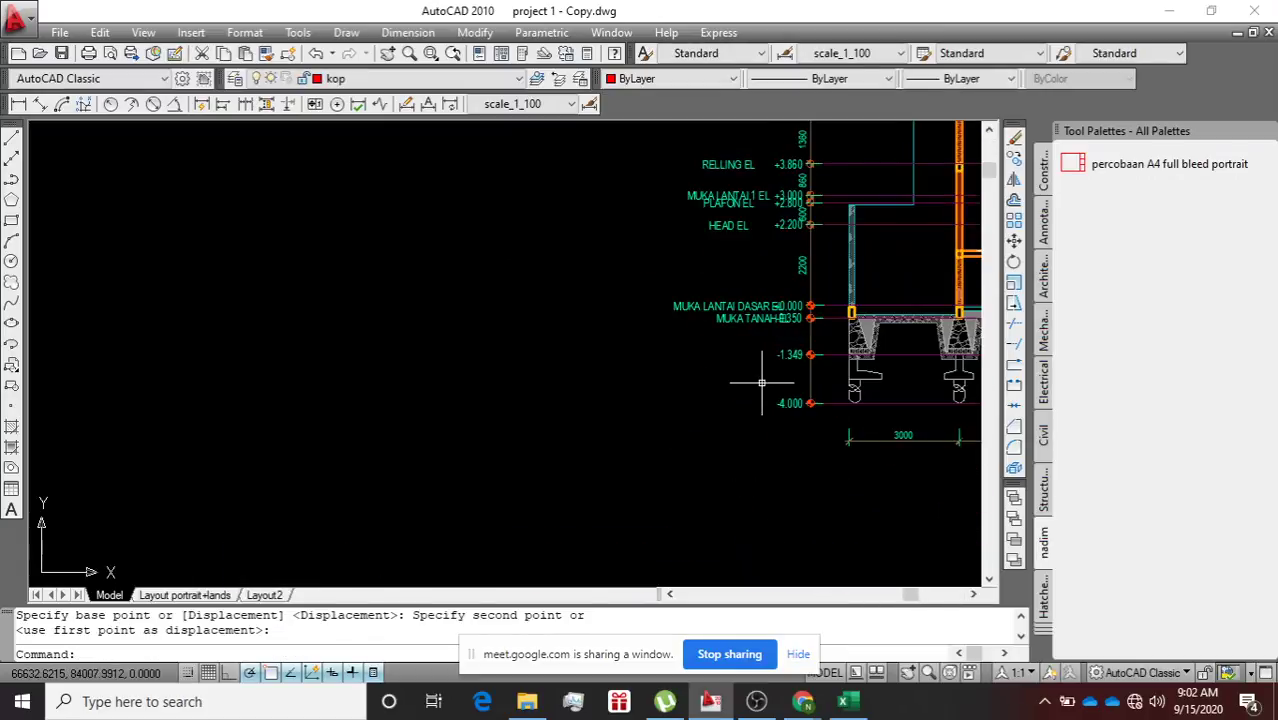
{"action": "scroll", "coordinate": [740, 238], "scroll_direction": "up", "scroll_amount": 5}
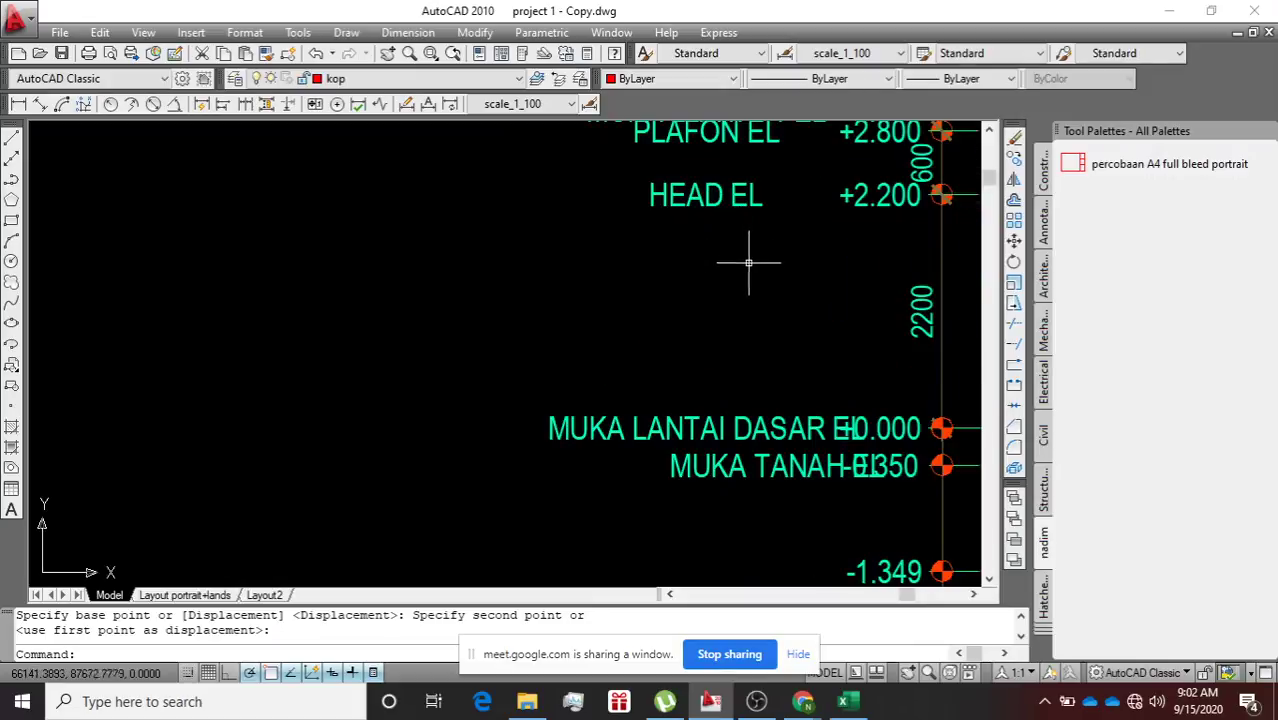
{"action": "scroll", "coordinate": [750, 275], "scroll_direction": "down", "scroll_amount": 3}
{"action": "scroll", "coordinate": [747, 265], "scroll_direction": "up", "scroll_amount": 3}
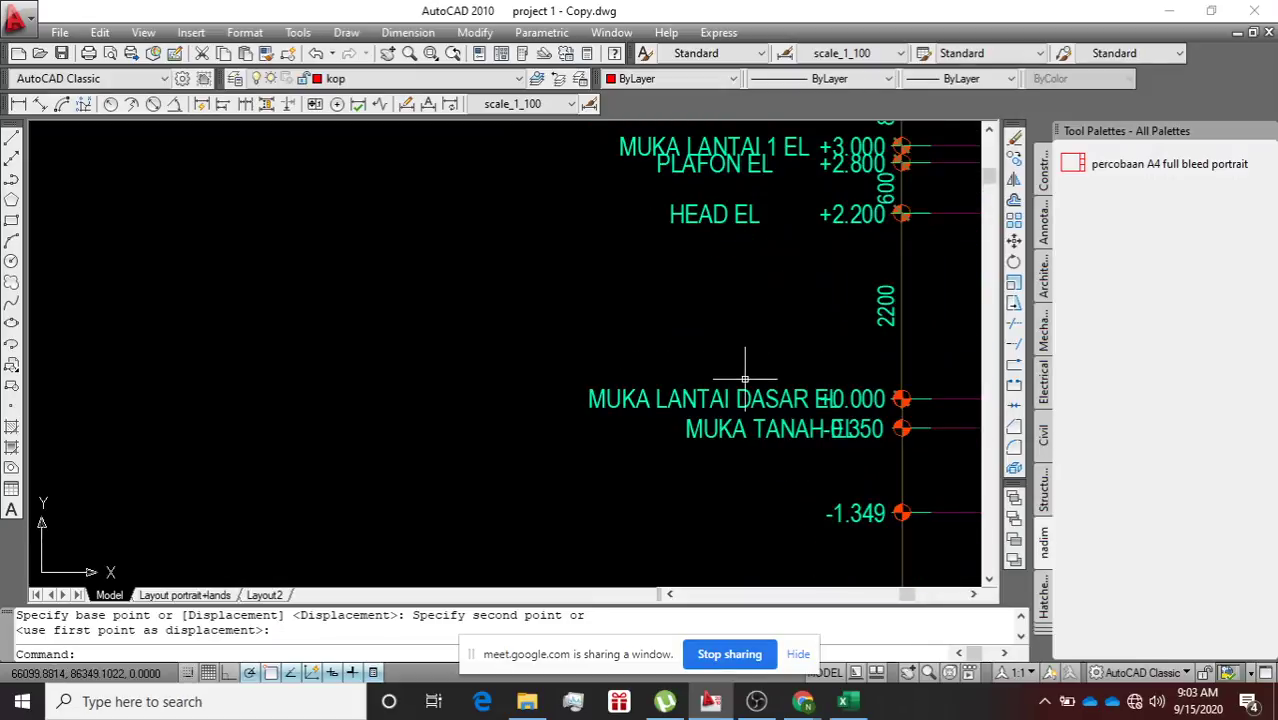
{"action": "middle_click_drag", "start_coordinate": [766, 296], "coordinate": [740, 316]}
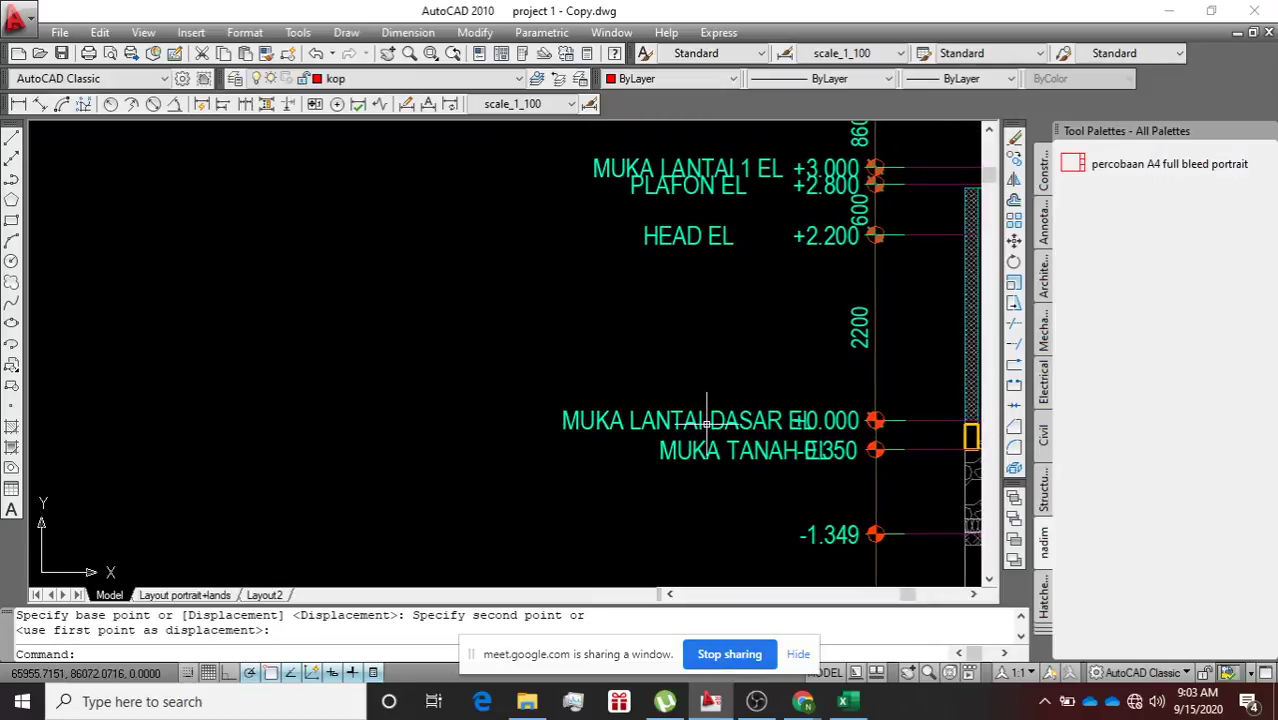
{"action": "scroll", "coordinate": [707, 422], "scroll_direction": "down", "scroll_amount": 4}
{"action": "scroll", "coordinate": [683, 447], "scroll_direction": "down", "scroll_amount": 2}
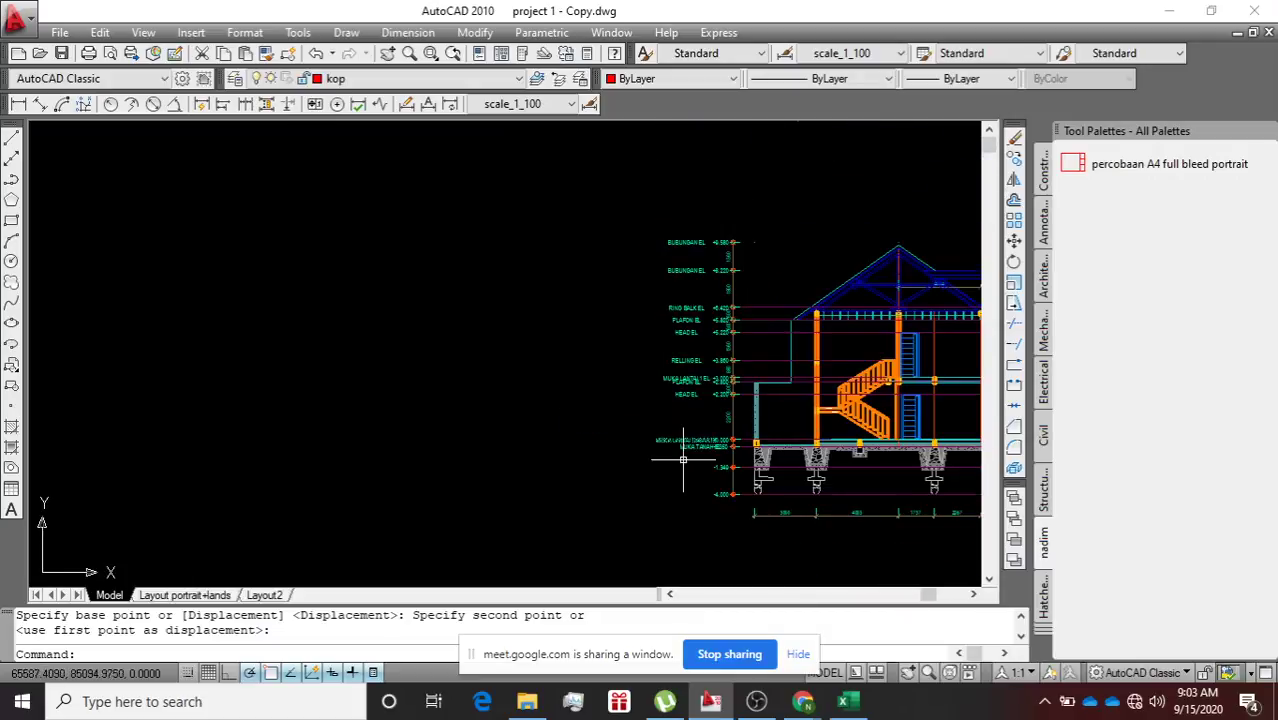
Move all the section's level name labels about 812 units horizontally away from the elevation values to clear the overlaps.
{"action": "left_click", "coordinate": [690, 458]}
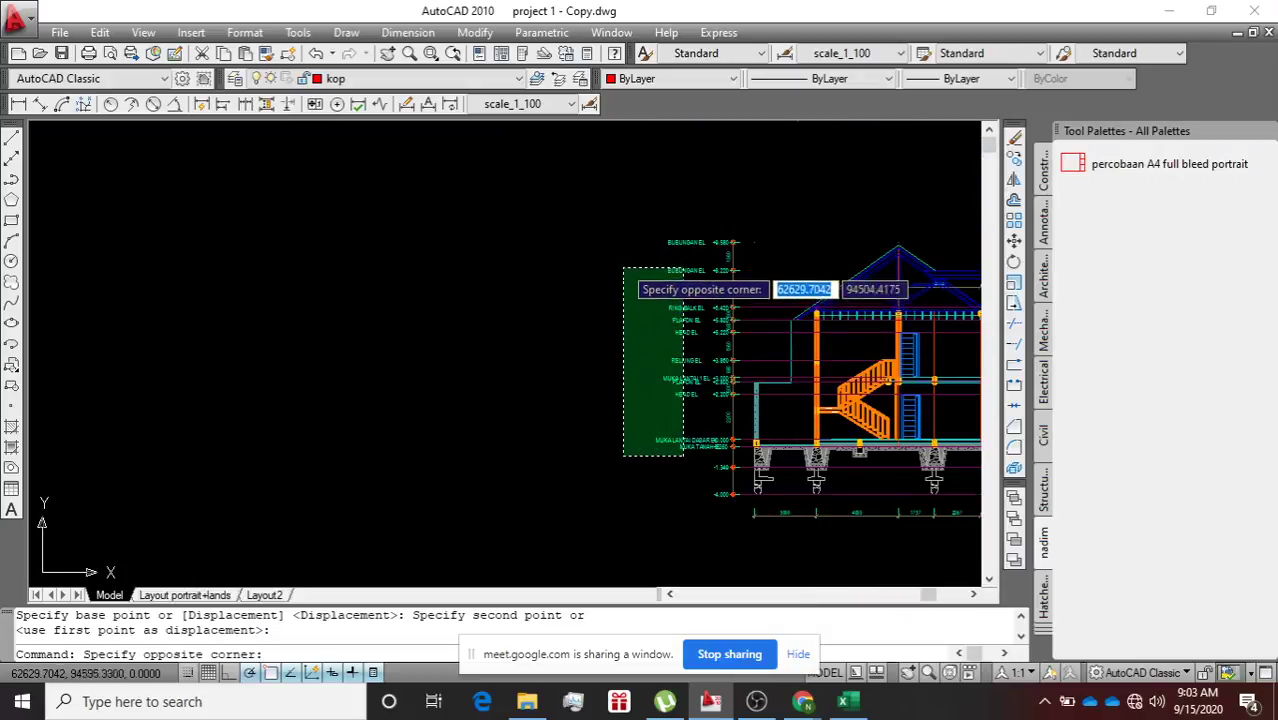
{"action": "left_click", "coordinate": [618, 226]}
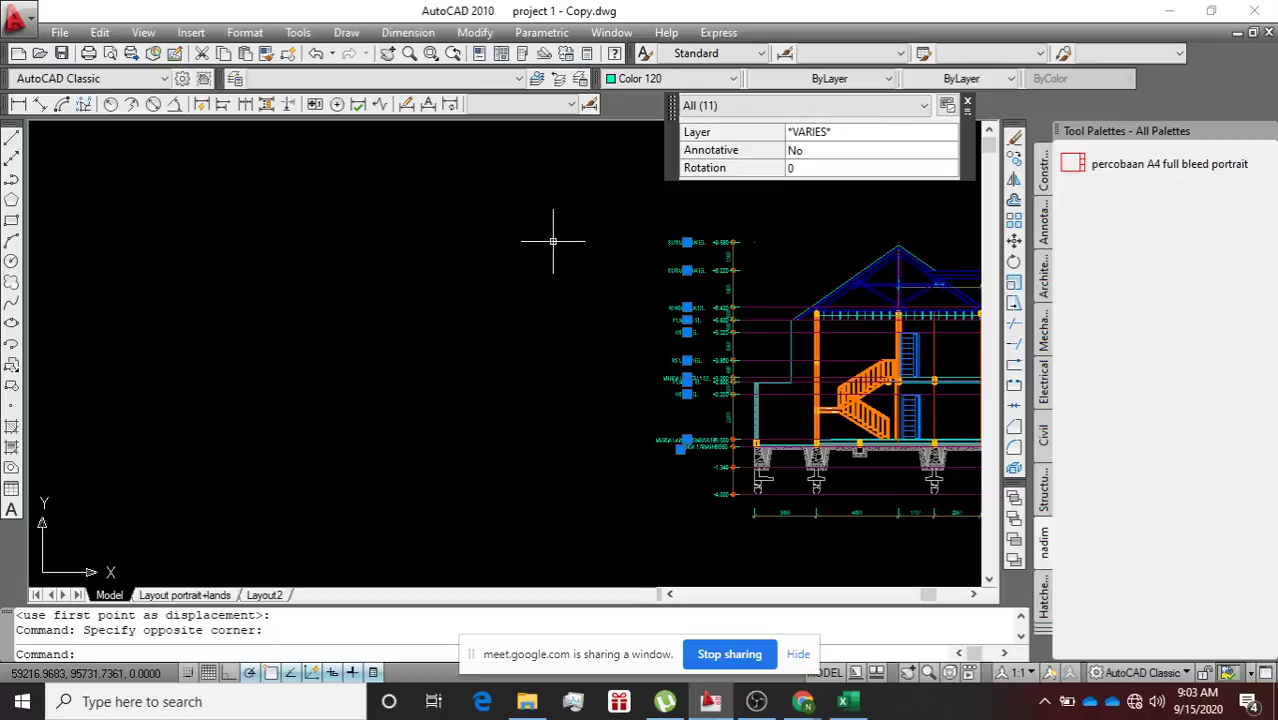
{"action": "type", "text": "m"}
{"action": "key", "text": "Return"}
{"action": "scroll", "coordinate": [650, 420], "scroll_direction": "up", "scroll_amount": 5}
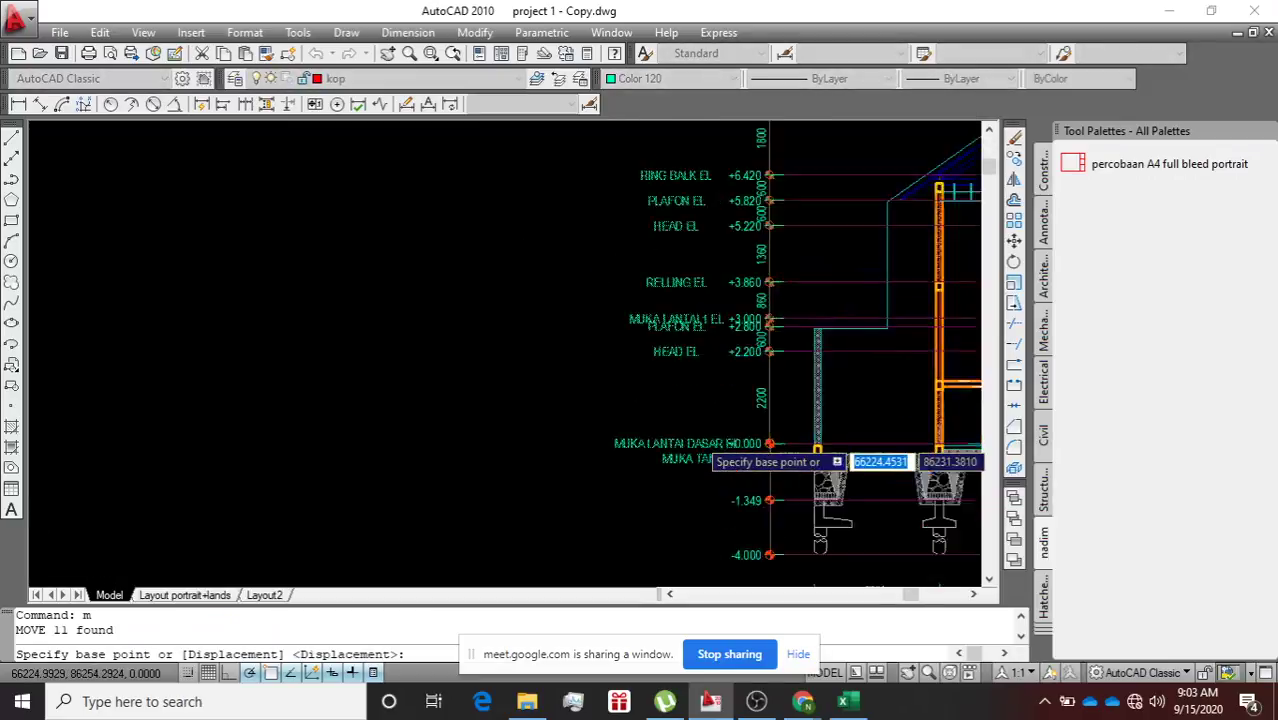
{"action": "scroll", "coordinate": [760, 290], "scroll_direction": "down", "scroll_amount": 2}
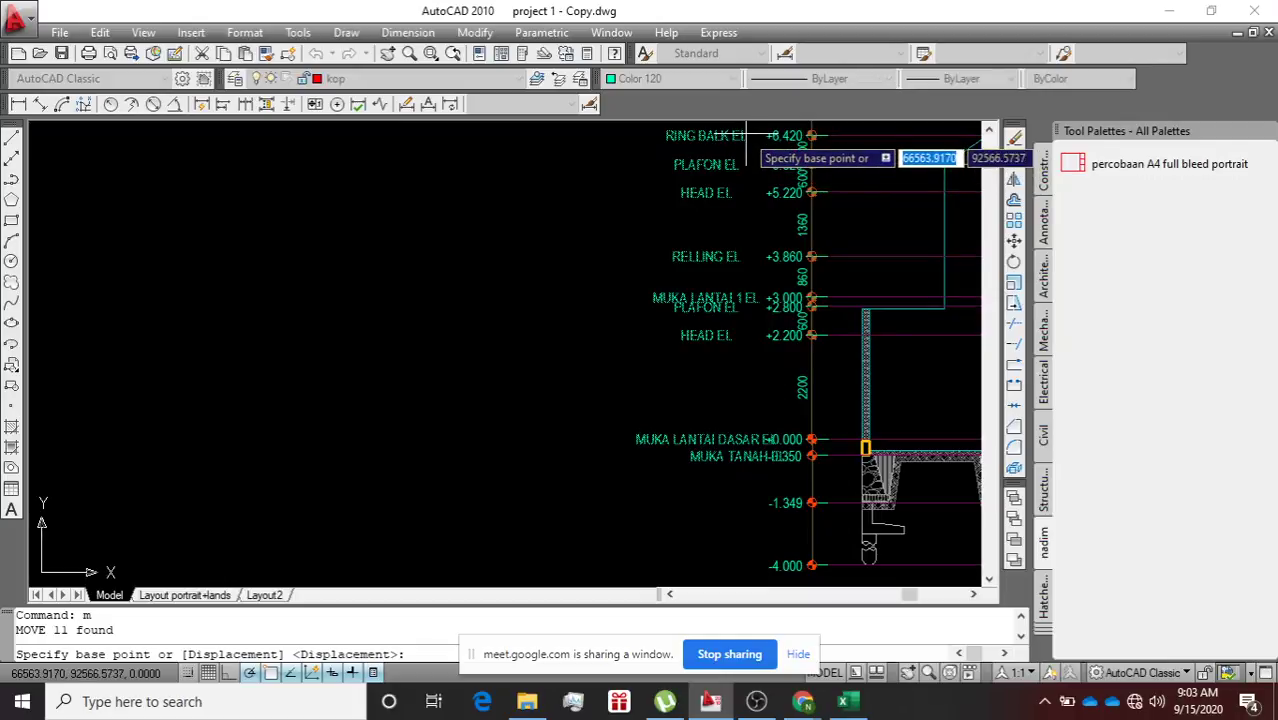
{"action": "left_click", "coordinate": [743, 140]}
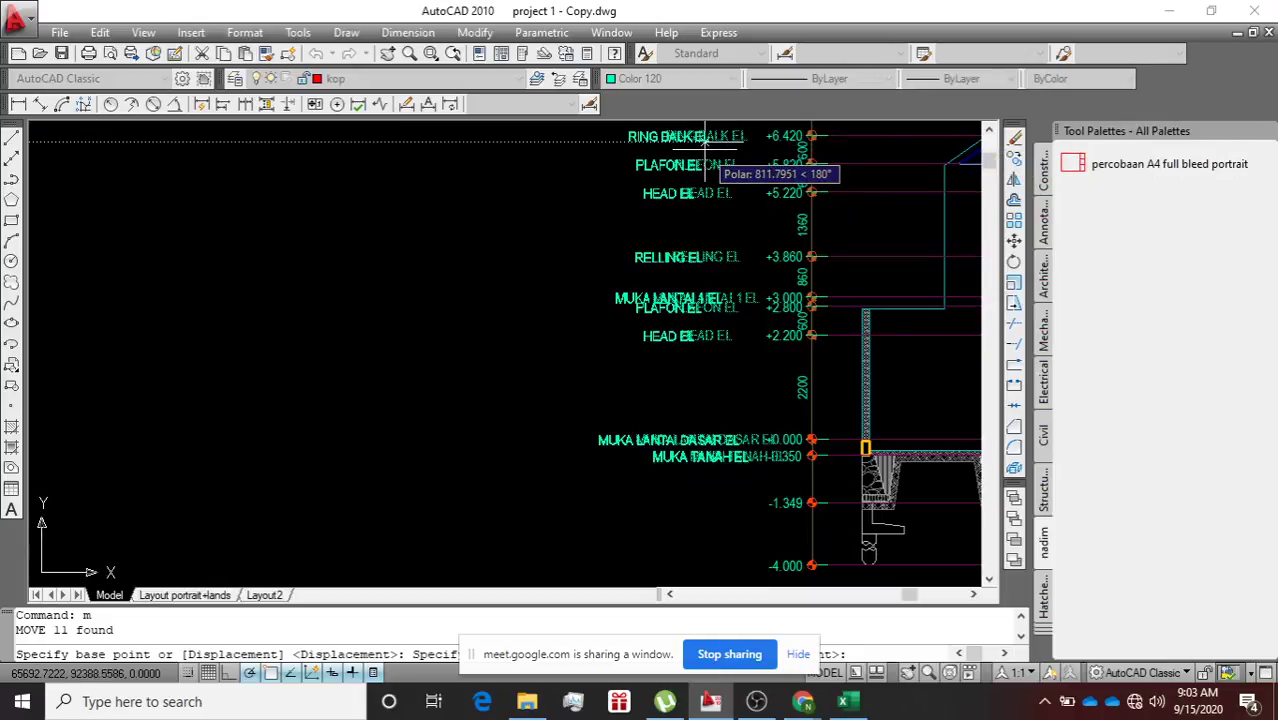
{"action": "left_click", "coordinate": [705, 142]}
{"action": "scroll", "coordinate": [754, 187], "scroll_direction": "down", "scroll_amount": 4}
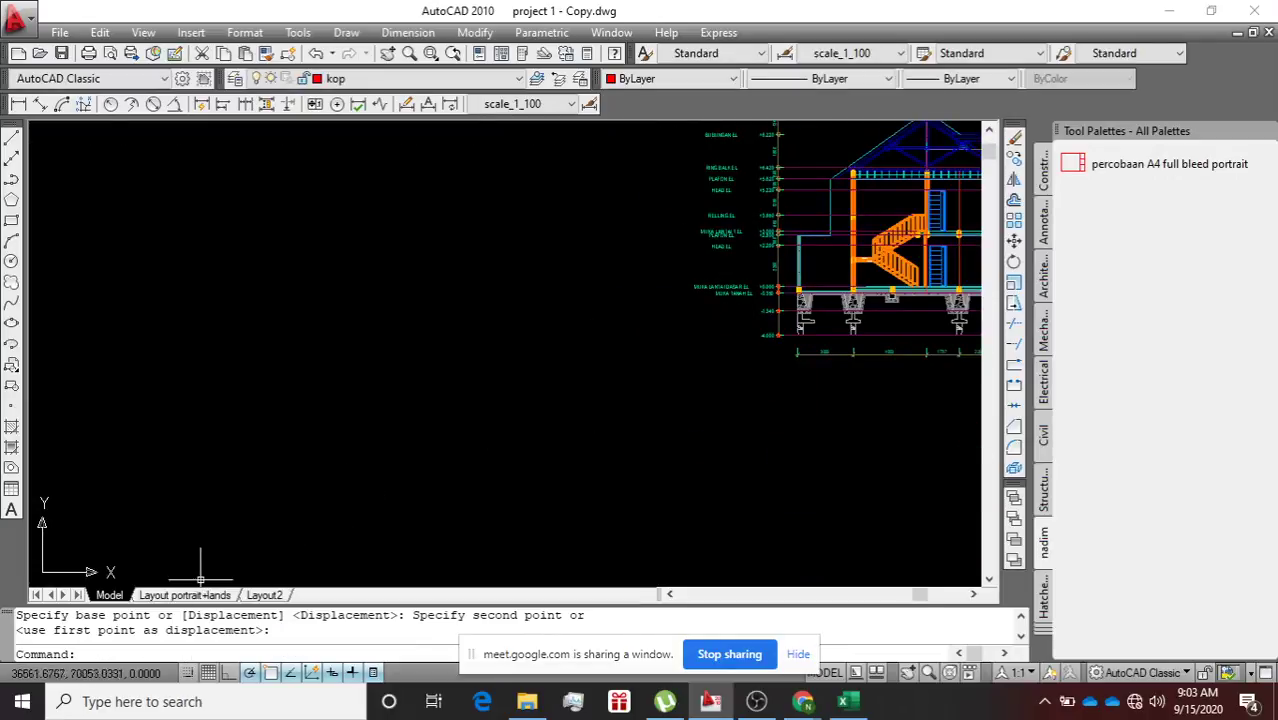
Examine the level labels and elevation values beside the house elevation in the portrait+lands layout.
{"action": "left_click", "coordinate": [190, 596]}
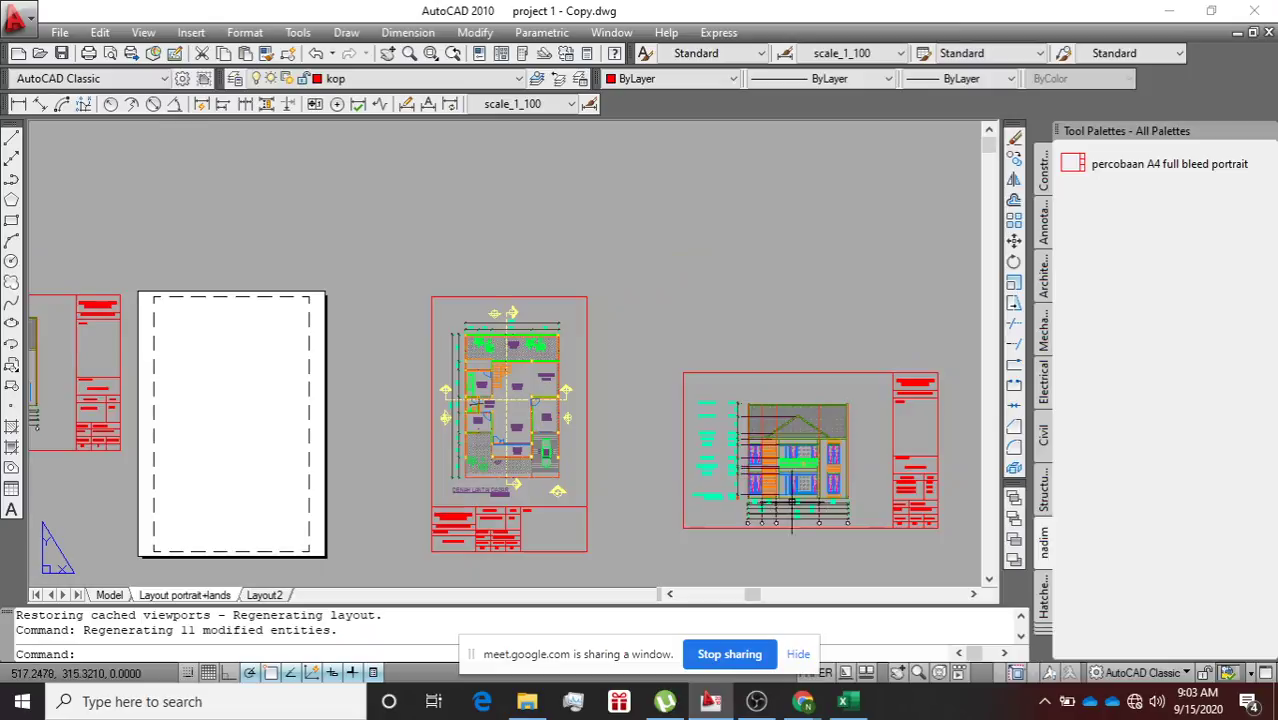
{"action": "key", "text": "Escape"}
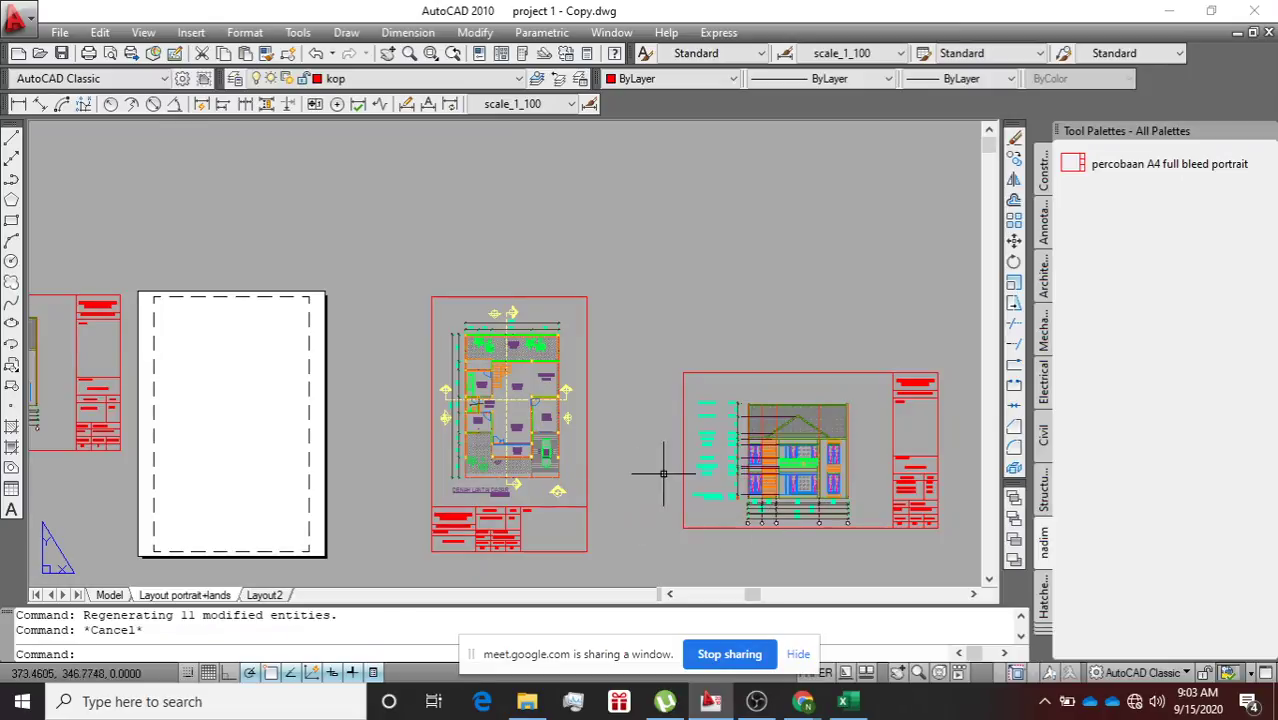
{"action": "scroll", "coordinate": [690, 490], "scroll_direction": "up", "scroll_amount": 3}
{"action": "scroll", "coordinate": [680, 558], "scroll_direction": "up", "scroll_amount": 5}
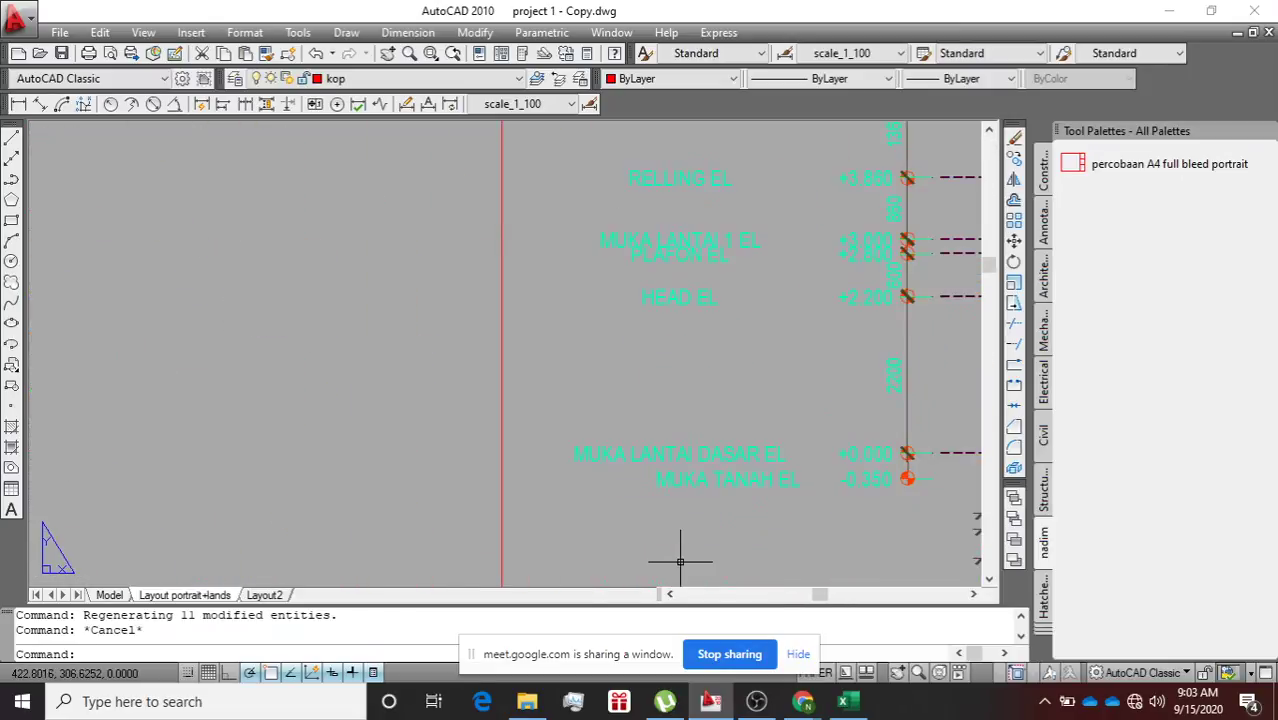
{"action": "scroll", "coordinate": [820, 500], "scroll_direction": "down", "scroll_amount": 6}
{"action": "scroll", "coordinate": [830, 507], "scroll_direction": "down", "scroll_amount": 3}
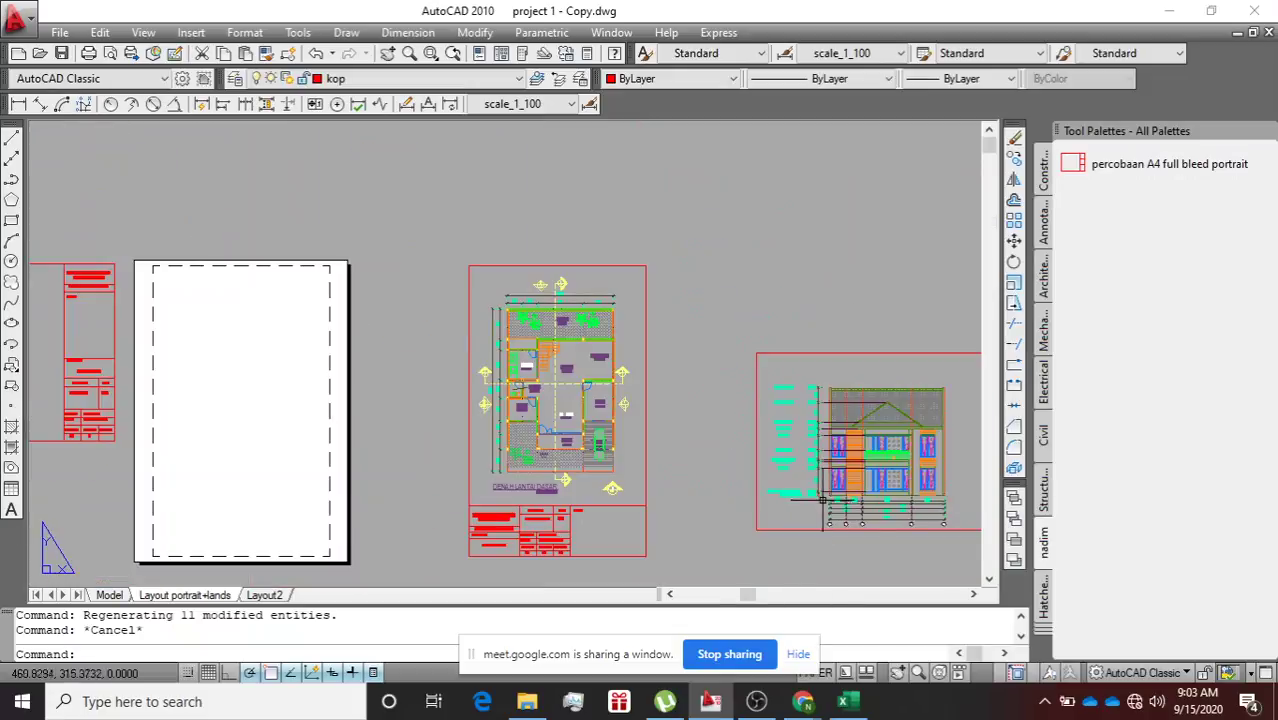
{"action": "scroll", "coordinate": [776, 479], "scroll_direction": "up", "scroll_amount": 6}
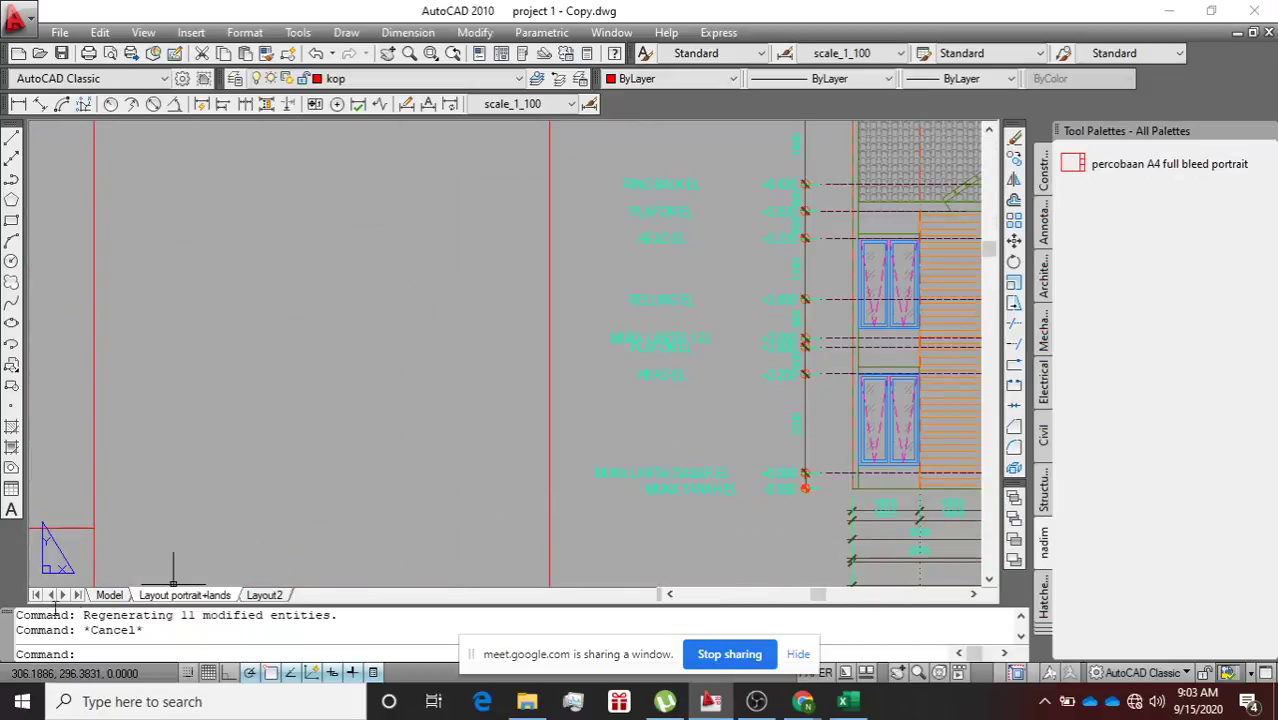
{"action": "left_click", "coordinate": [109, 595]}
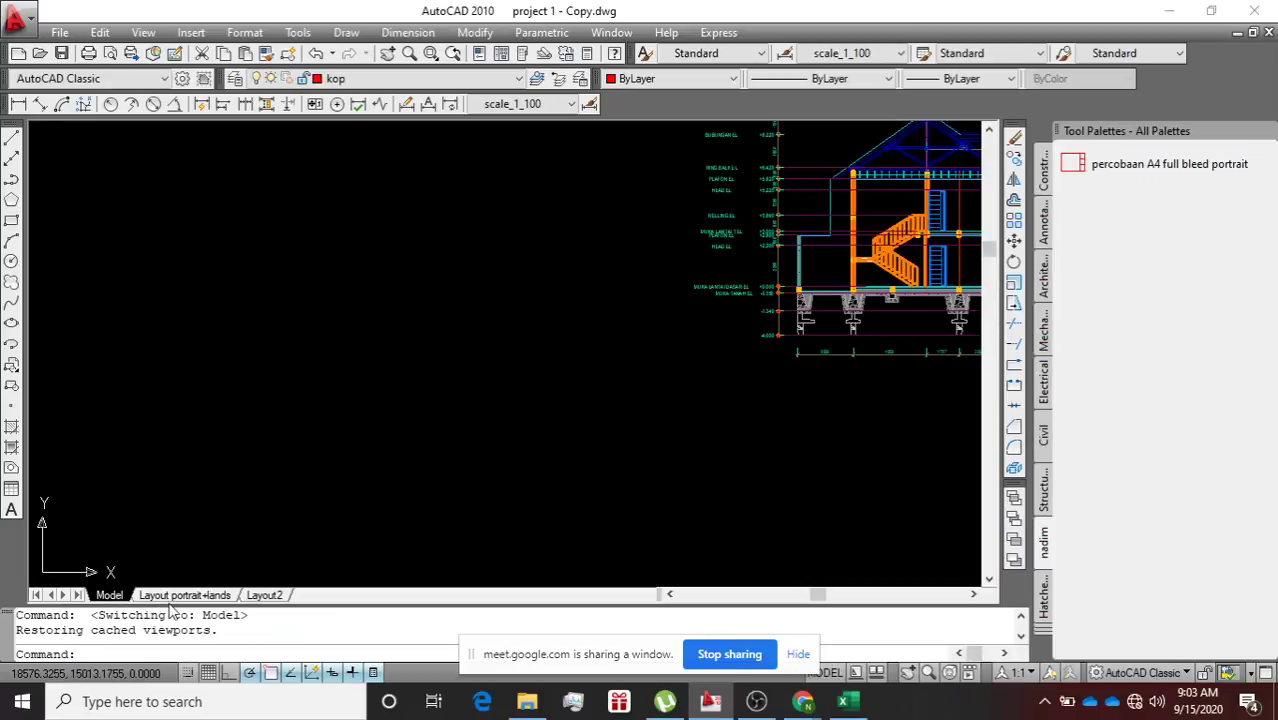
{"action": "left_click", "coordinate": [182, 595]}
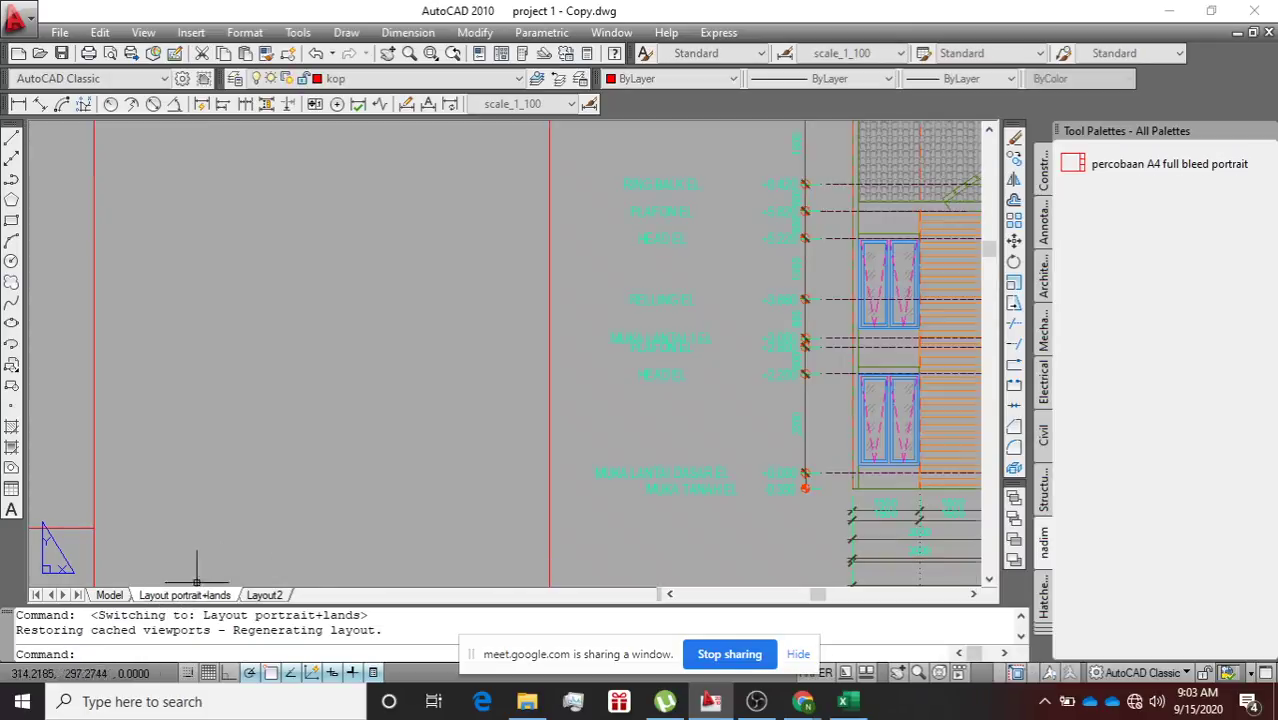
Examine how the section's level labels fit inside the section viewport in Layout2.
{"action": "left_click", "coordinate": [279, 596]}
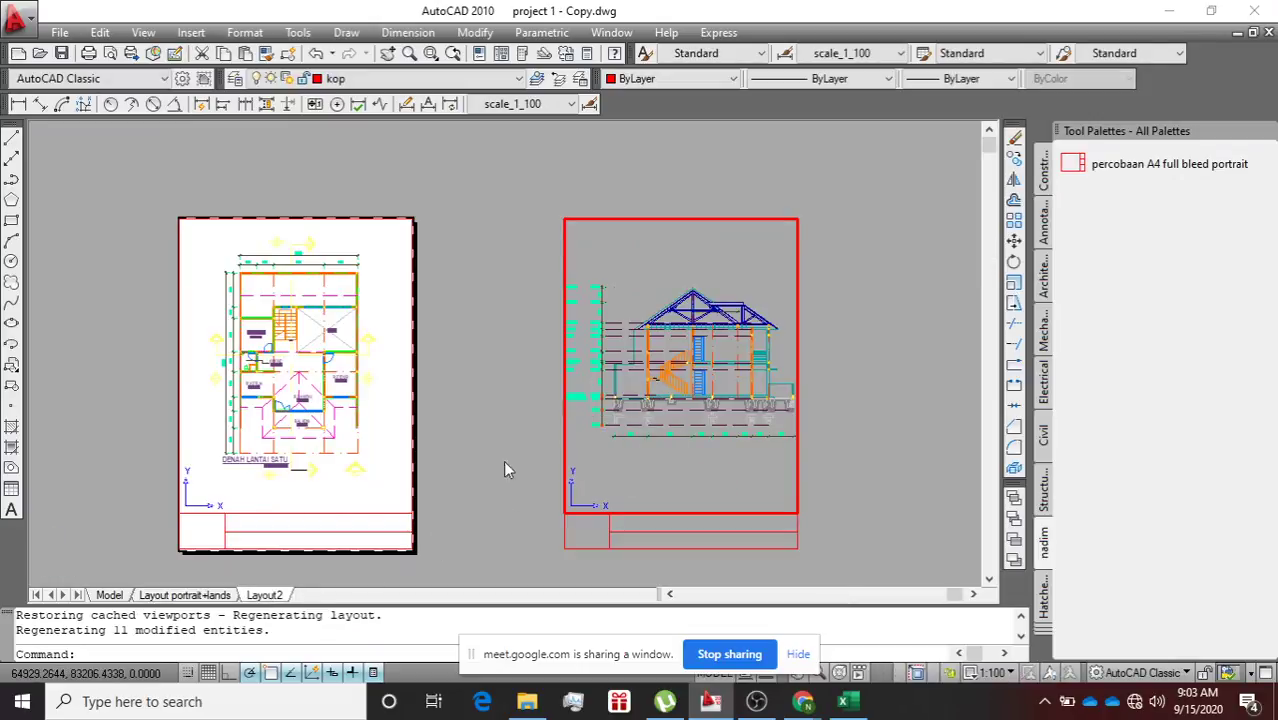
{"action": "scroll", "coordinate": [597, 420], "scroll_direction": "up", "scroll_amount": 5}
{"action": "scroll", "coordinate": [592, 370], "scroll_direction": "down", "scroll_amount": 5}
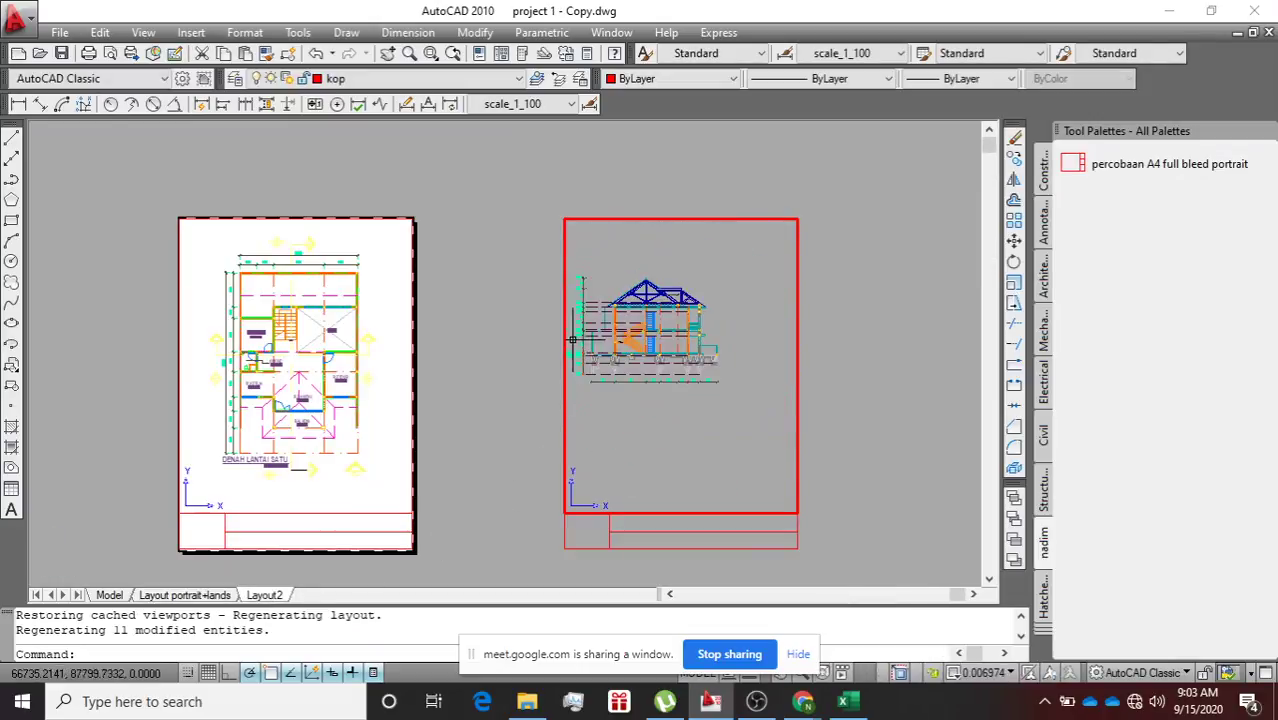
{"action": "scroll", "coordinate": [590, 330], "scroll_direction": "up", "scroll_amount": 3}
{"action": "scroll", "coordinate": [590, 330], "scroll_direction": "down", "scroll_amount": 2}
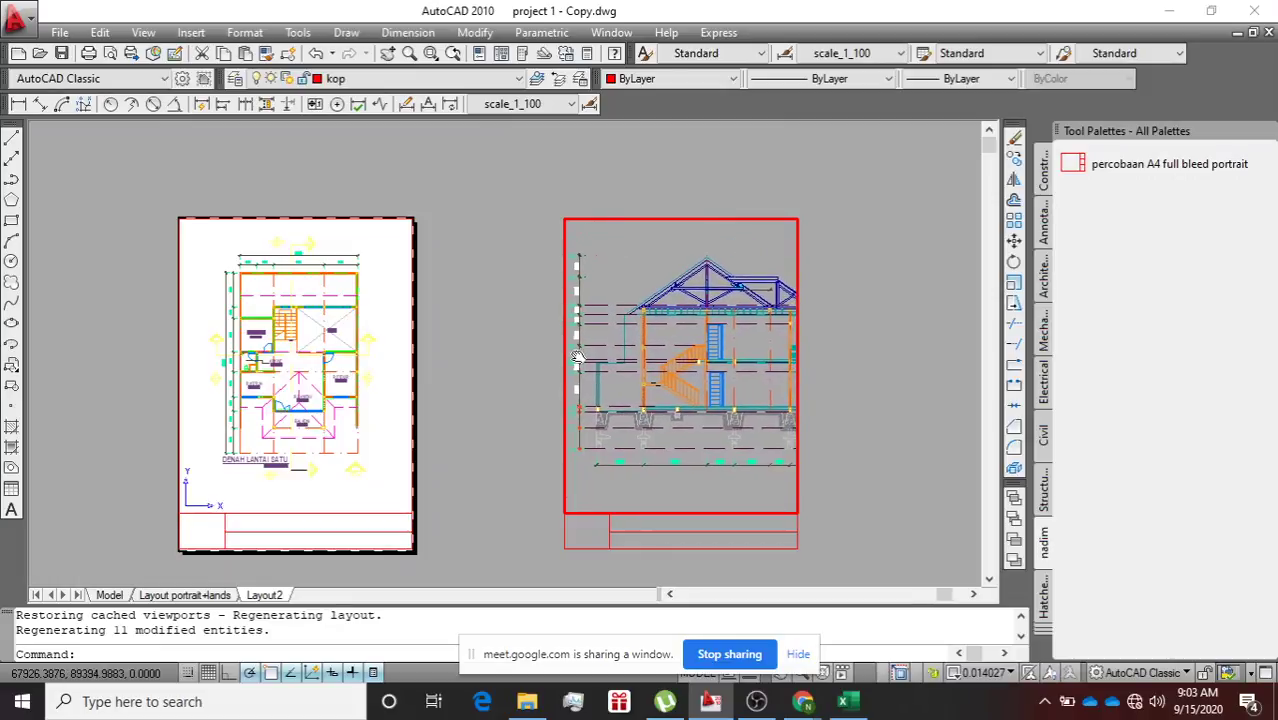
{"action": "left_click", "coordinate": [185, 595]}
{"action": "scroll", "coordinate": [495, 495], "scroll_direction": "down", "scroll_amount": 4}
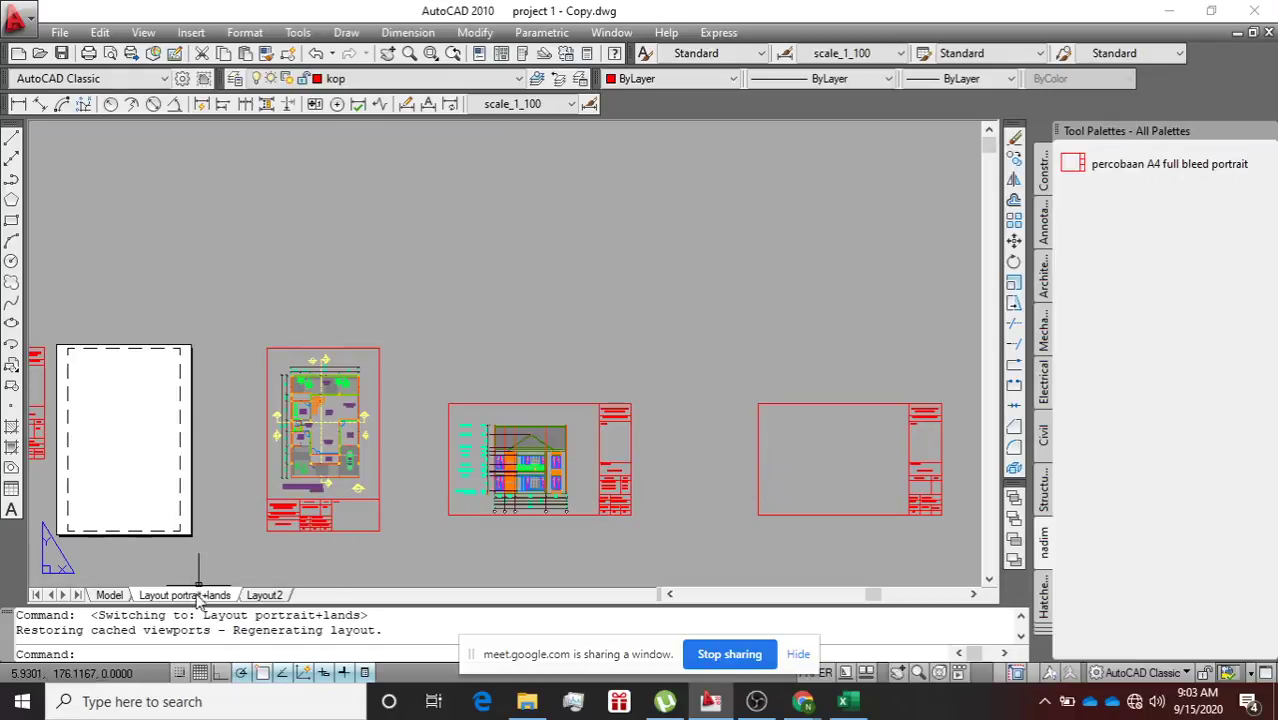
{"action": "left_click", "coordinate": [275, 596]}
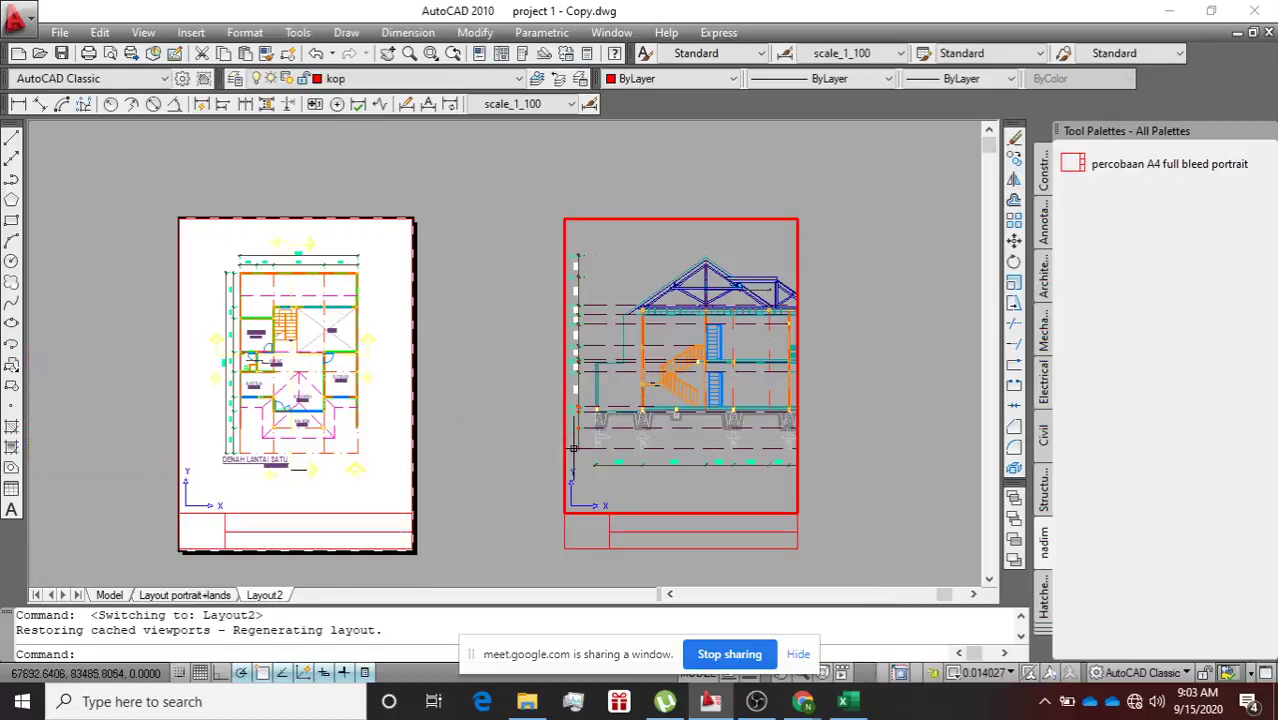
{"action": "scroll", "coordinate": [681, 413], "scroll_direction": "down", "scroll_amount": 2}
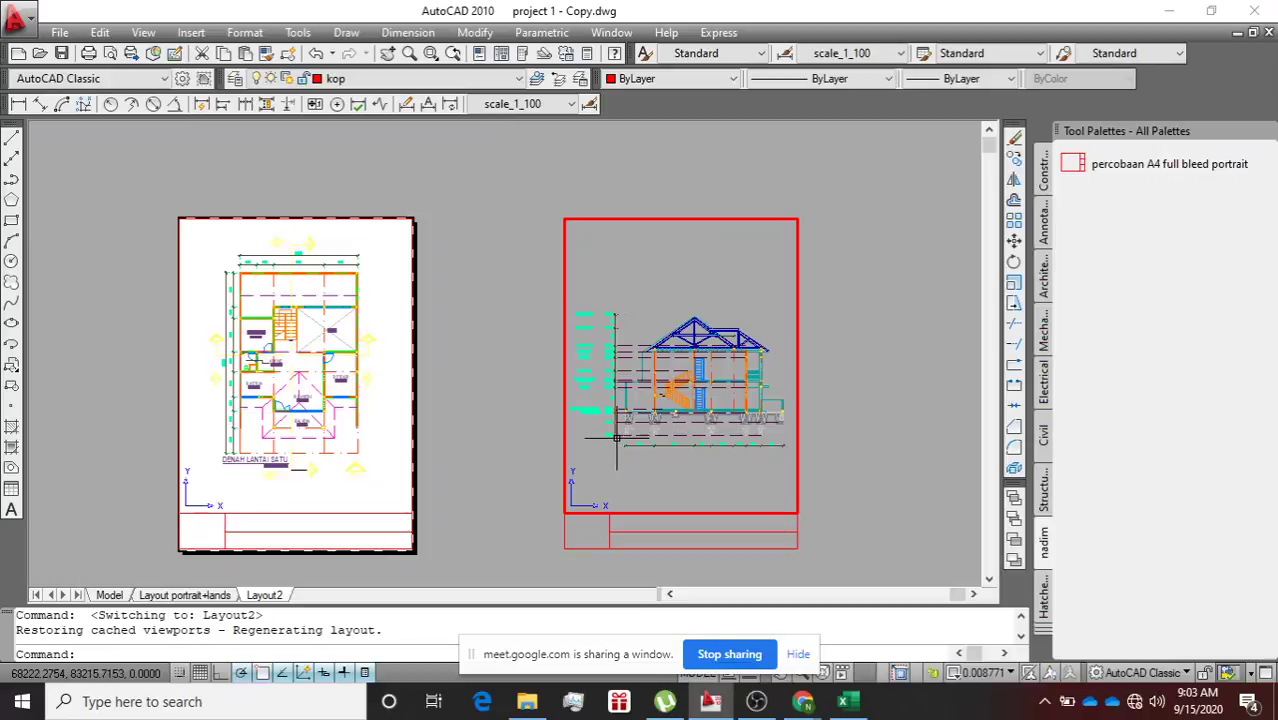
{"action": "scroll", "coordinate": [586, 418], "scroll_direction": "up", "scroll_amount": 4}
{"action": "scroll", "coordinate": [587, 413], "scroll_direction": "down", "scroll_amount": 2}
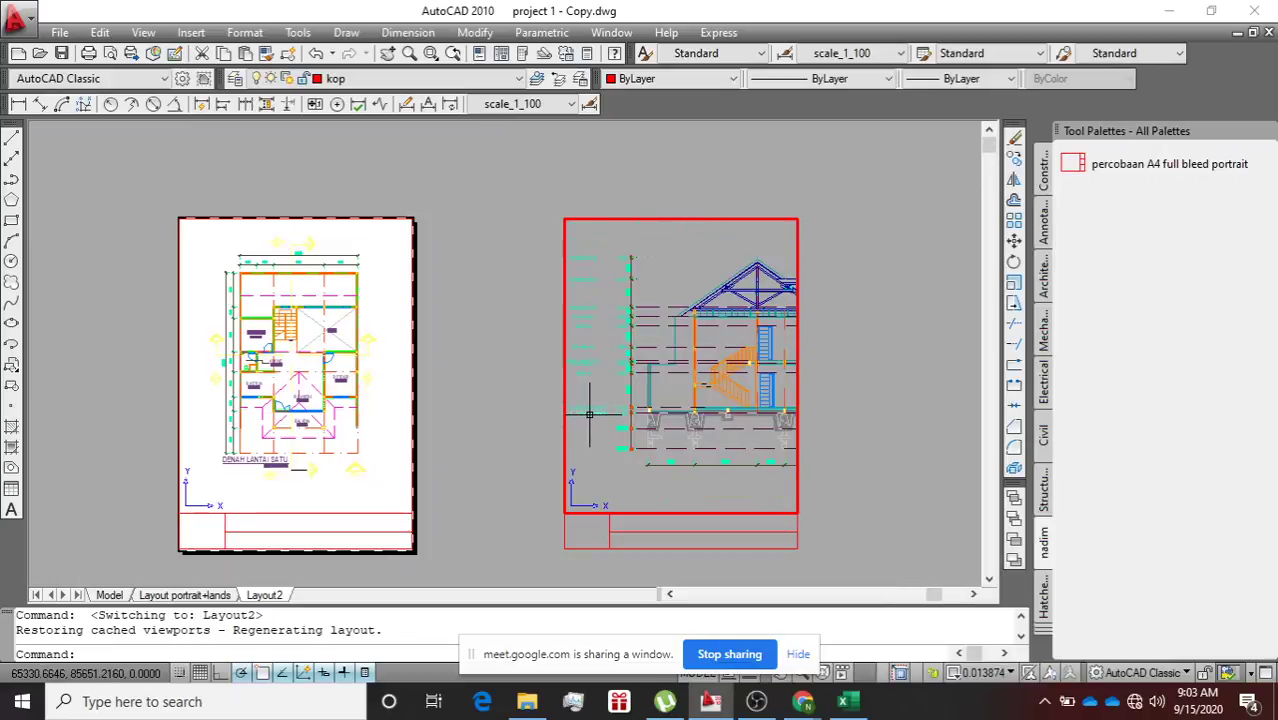
In model space, shorten the section label MUKA LANTAI DASAR EL to "MUKA Lt. DASAR EL", keeping it on one line.
{"action": "left_click", "coordinate": [109, 595]}
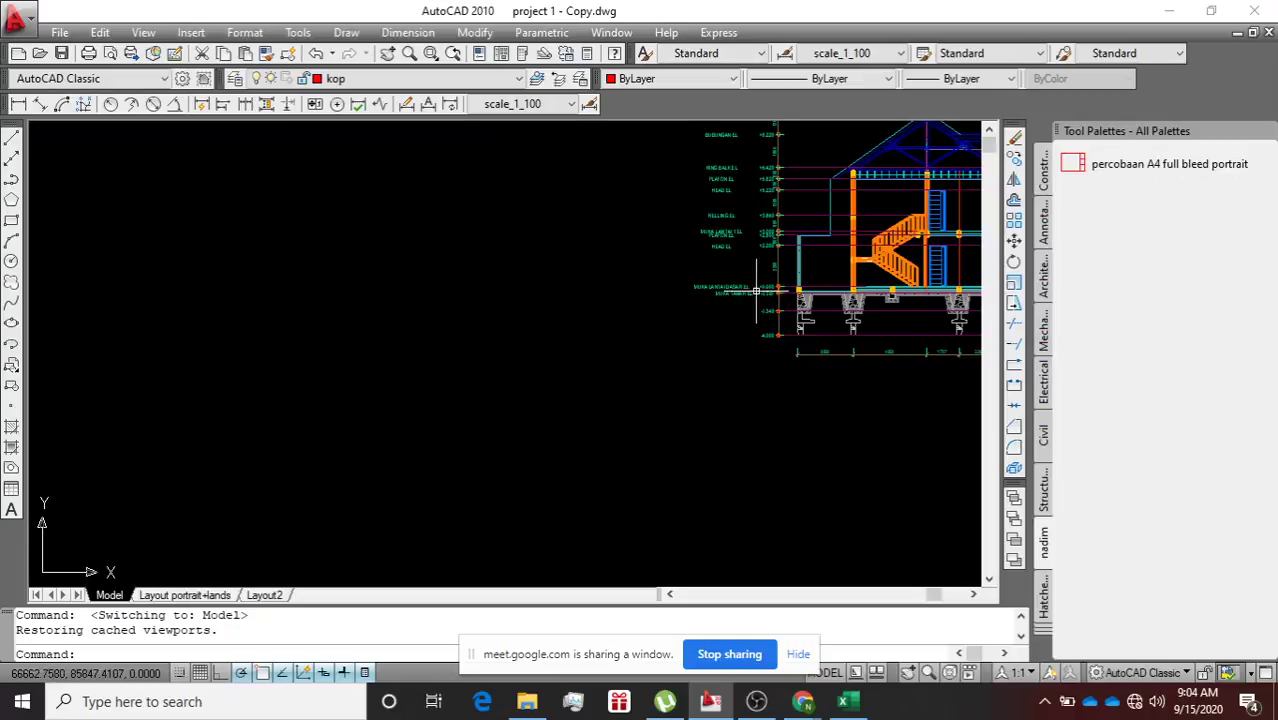
{"action": "scroll", "coordinate": [745, 288], "scroll_direction": "up", "scroll_amount": 9}
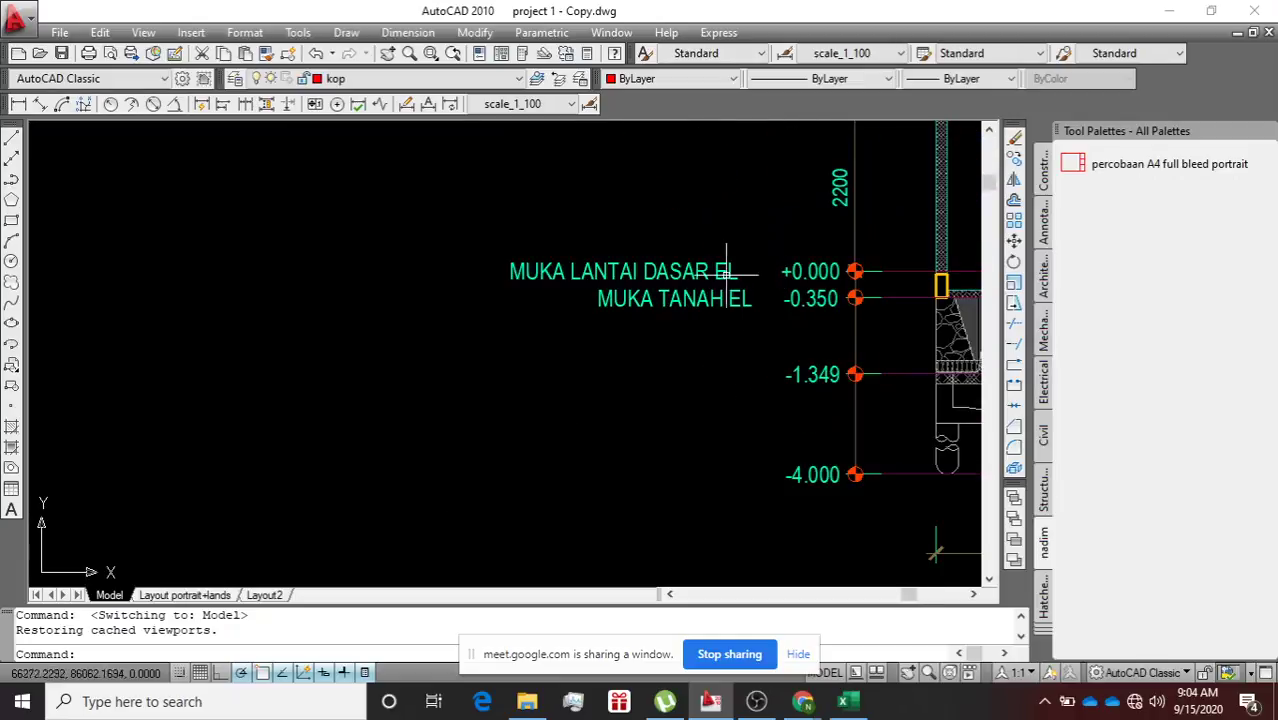
{"action": "left_click", "coordinate": [600, 270]}
{"action": "double_click", "coordinate": [601, 271]}
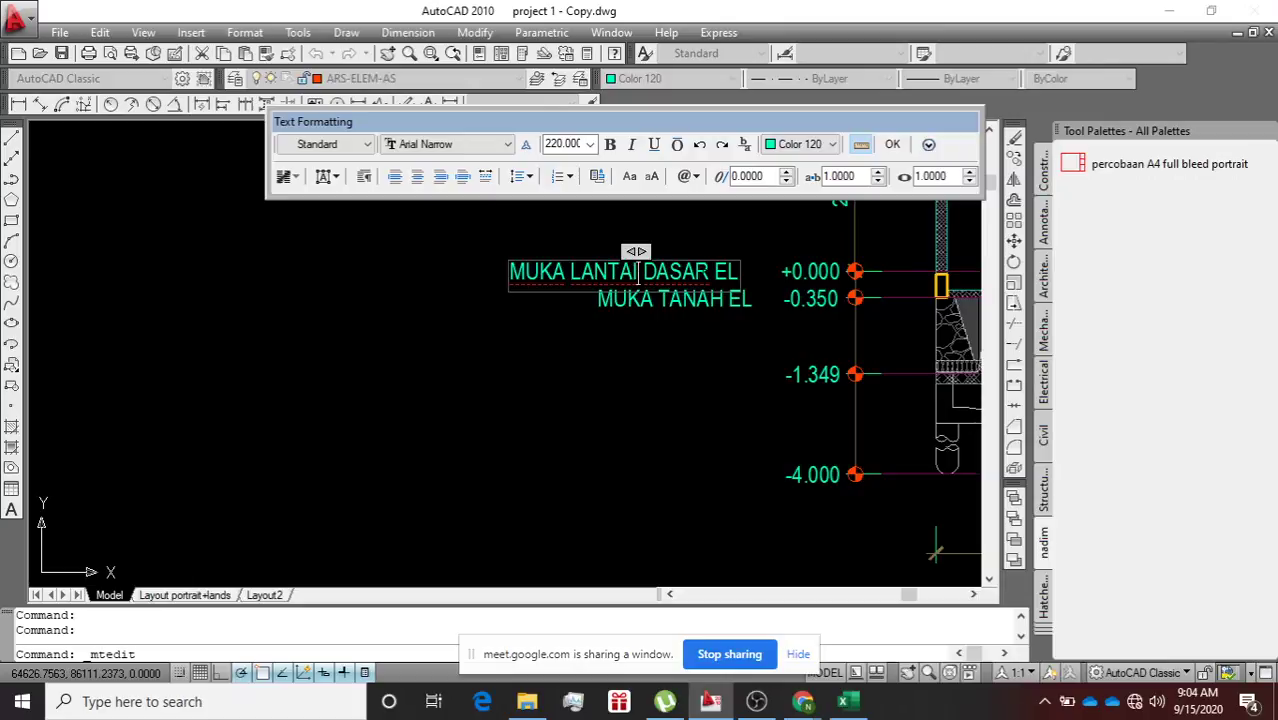
{"action": "key", "text": "BackSpace"}
{"action": "key", "text": "BackSpace"}
{"action": "key", "text": "BackSpace"}
{"action": "key", "text": "BackSpace"}
{"action": "key", "text": "BackSpace"}
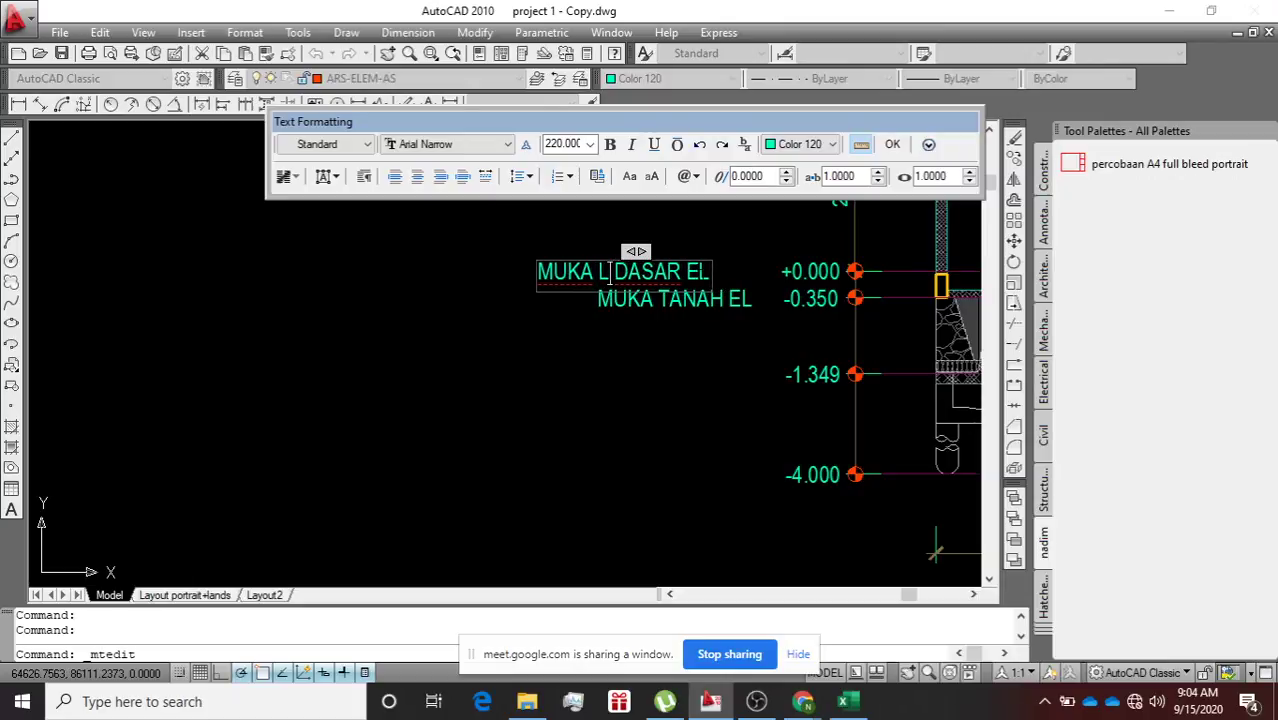
{"action": "type", "text": "t"}
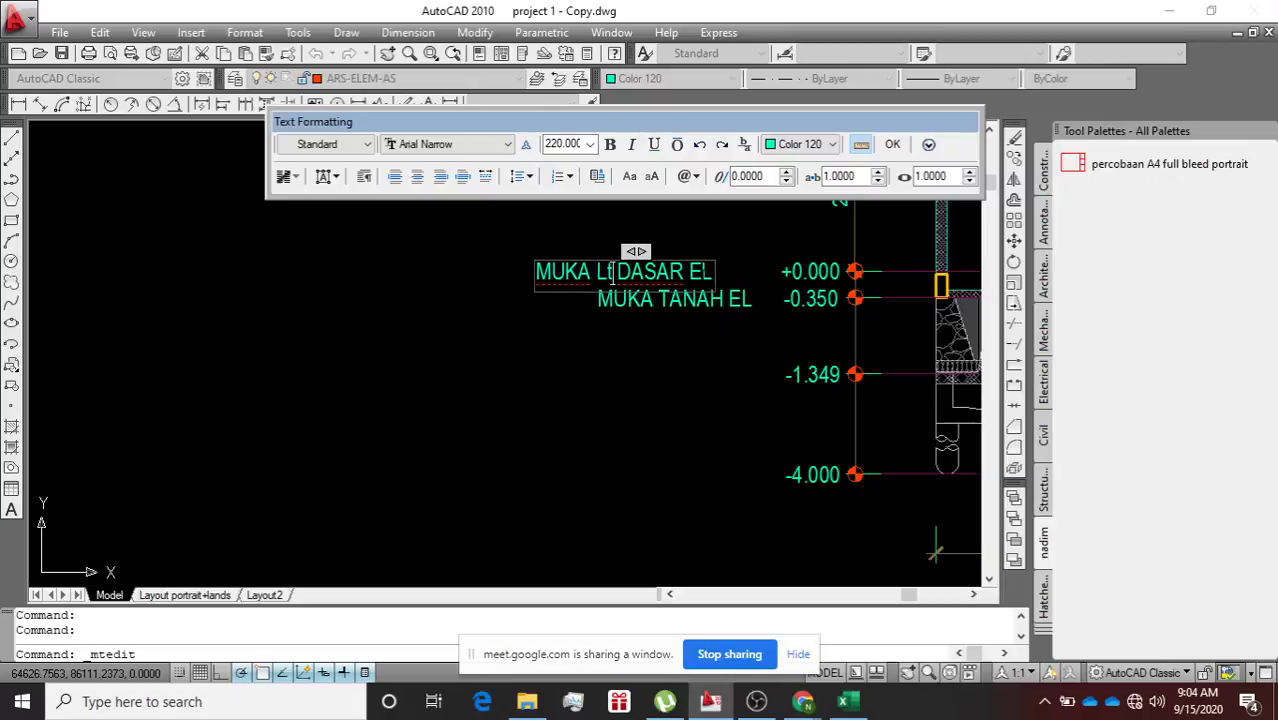
{"action": "type", "text": "."}
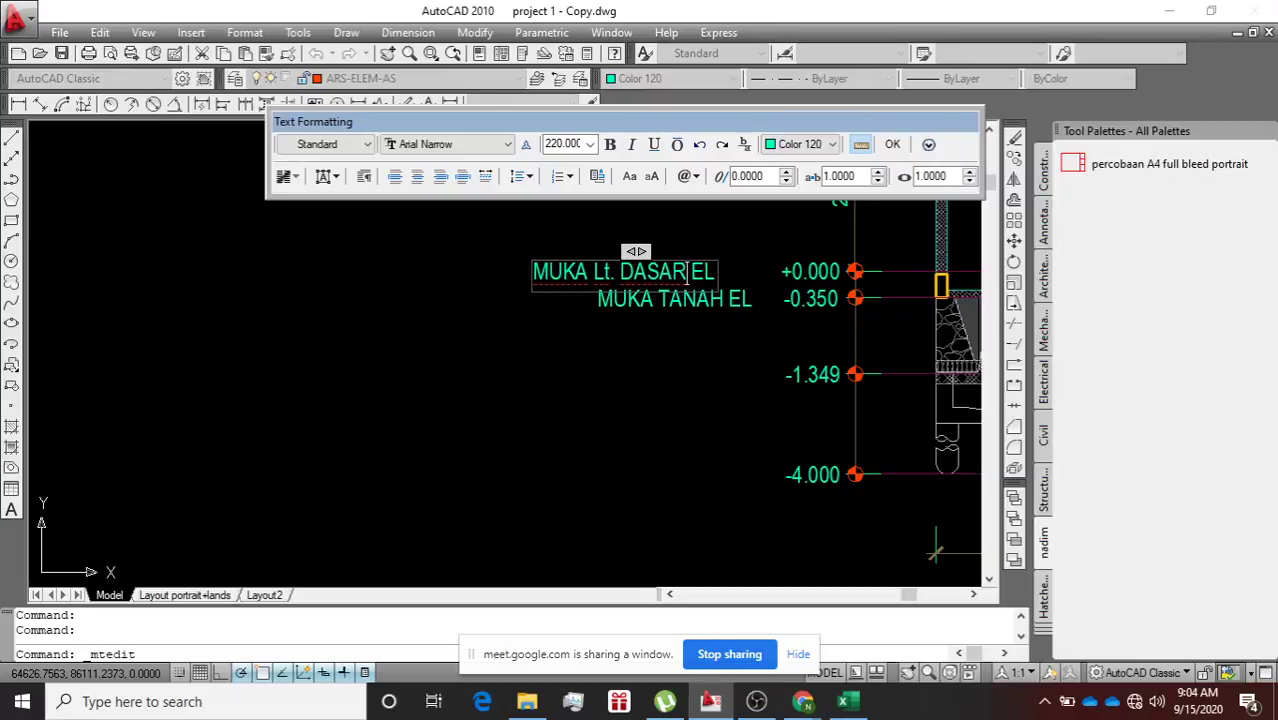
{"action": "scroll", "coordinate": [717, 269], "scroll_direction": "down", "scroll_amount": 5}
{"action": "scroll", "coordinate": [717, 269], "scroll_direction": "up", "scroll_amount": 4}
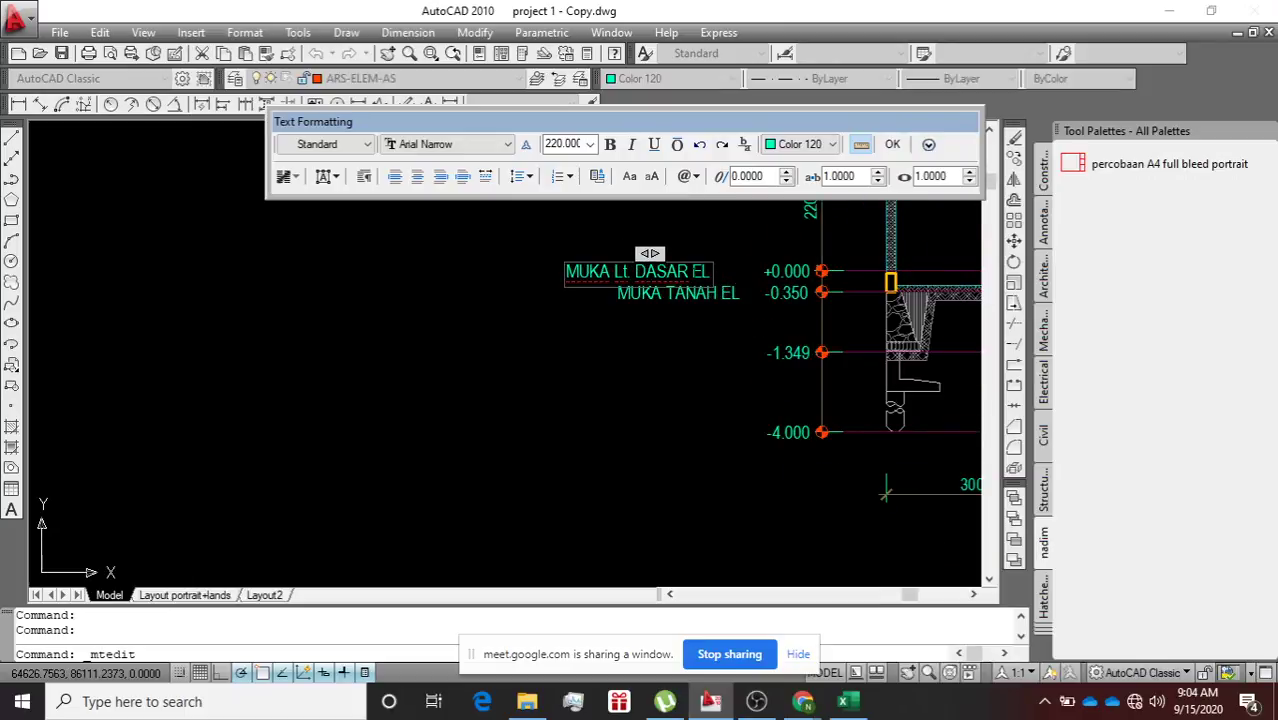
{"action": "key", "text": "Return"}
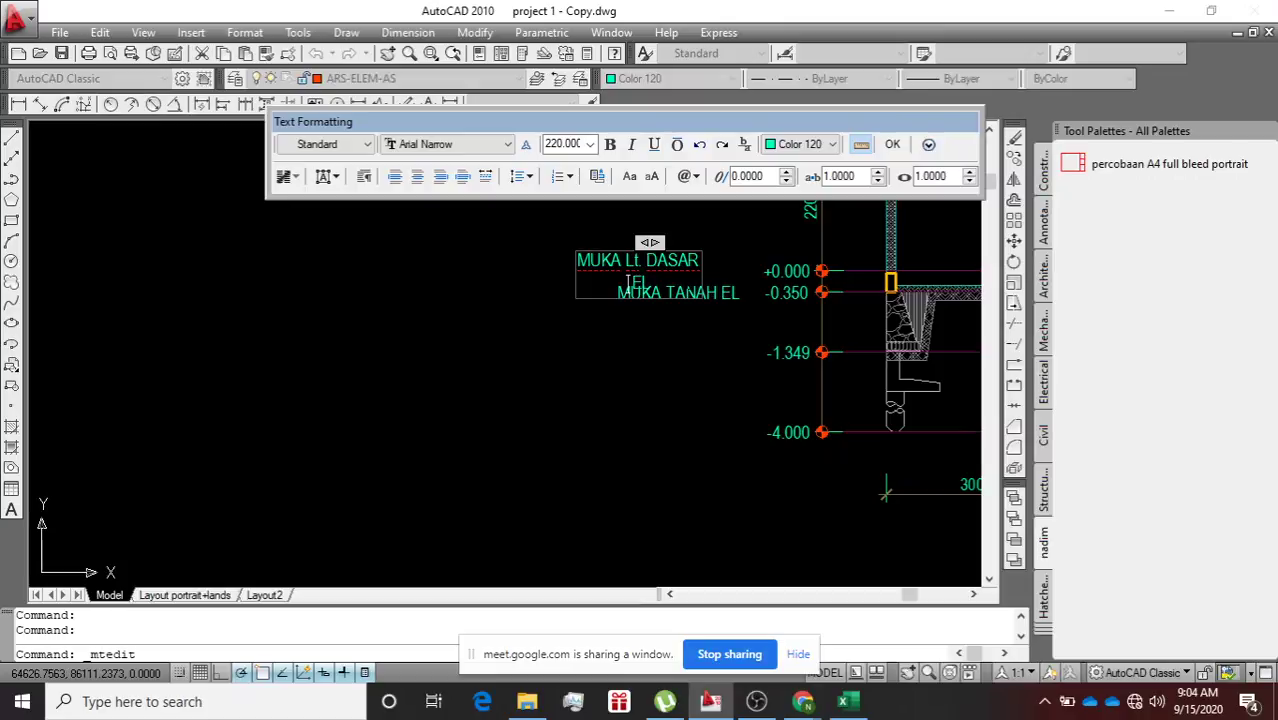
{"action": "key", "text": "BackSpace"}
{"action": "left_click", "coordinate": [621, 433]}
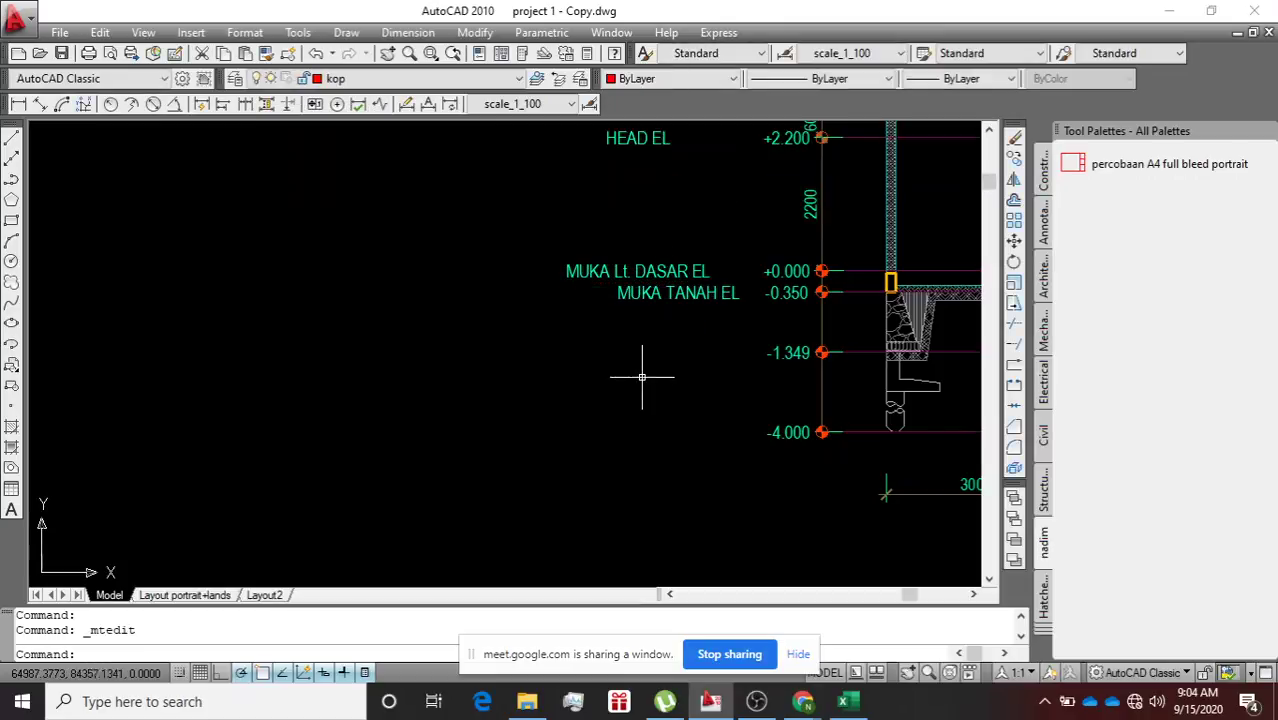
Move the MUKA Lt. DASAR EL label about 603 units horizontally towards its +0.000 elevation value.
{"action": "left_click", "coordinate": [647, 270]}
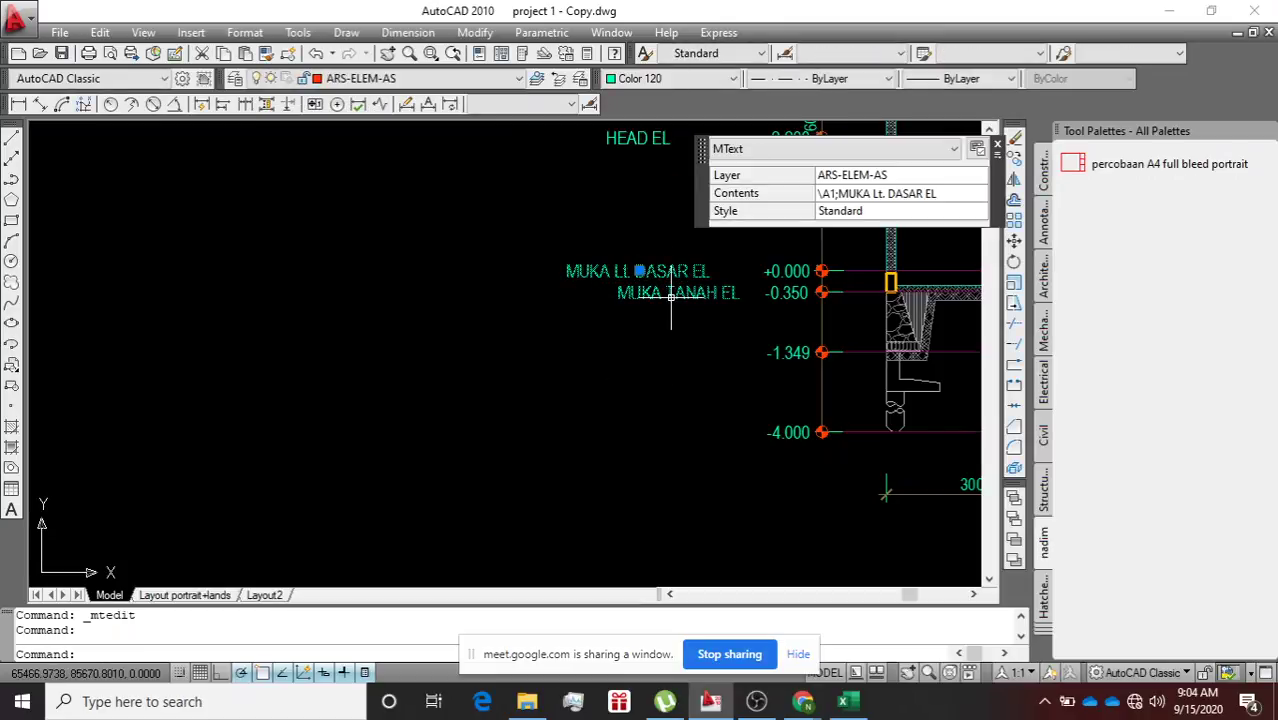
{"action": "type", "text": "m"}
{"action": "key", "text": "Return"}
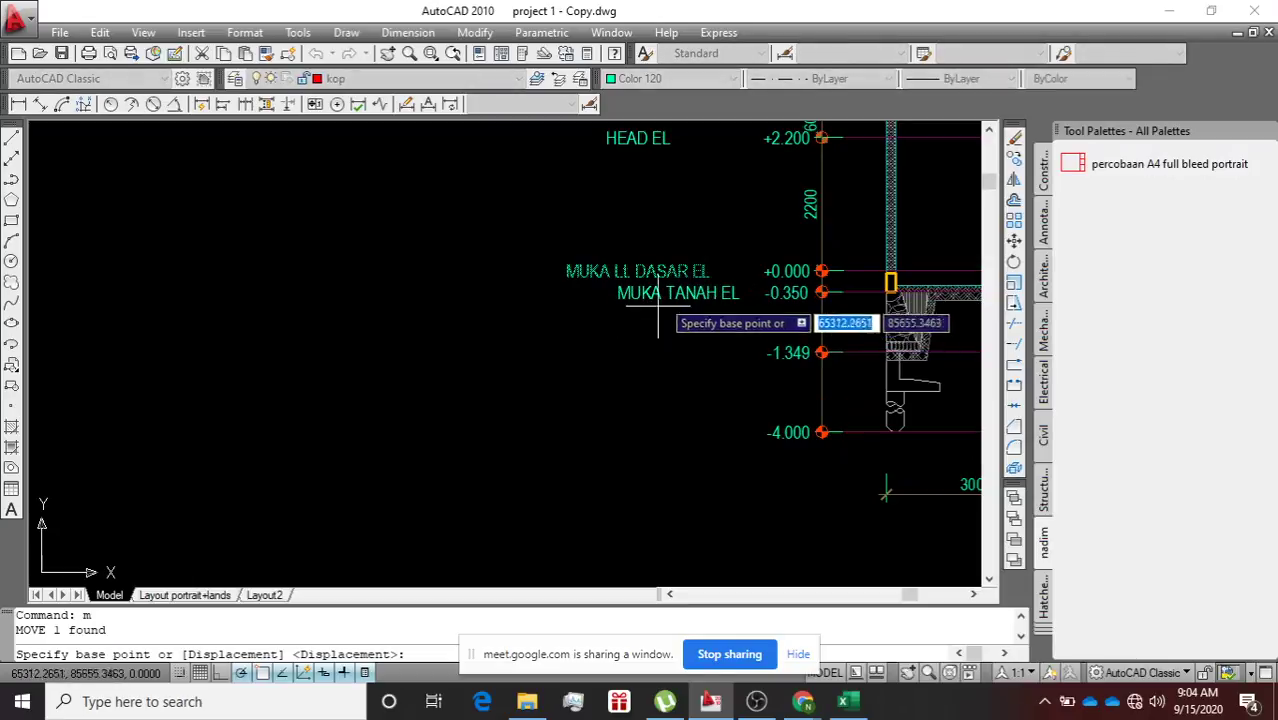
{"action": "left_click", "coordinate": [708, 276]}
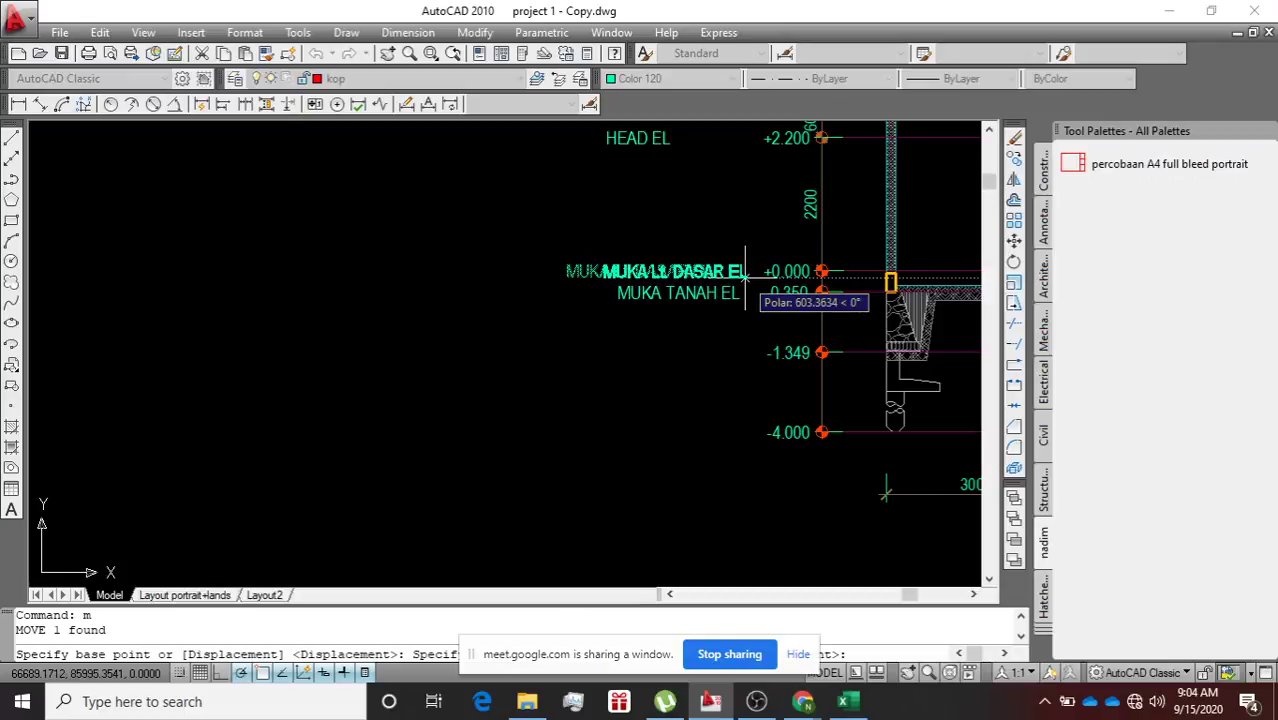
{"action": "left_click", "coordinate": [745, 272]}
Move the nine upper level labels, from BUBUNGAN EL at +9.580 to HEAD EL at +2.200, horizontally closer to their elevation values.
{"action": "scroll", "coordinate": [752, 345], "scroll_direction": "down", "scroll_amount": 4}
{"action": "scroll", "coordinate": [736, 293], "scroll_direction": "down", "scroll_amount": 3}
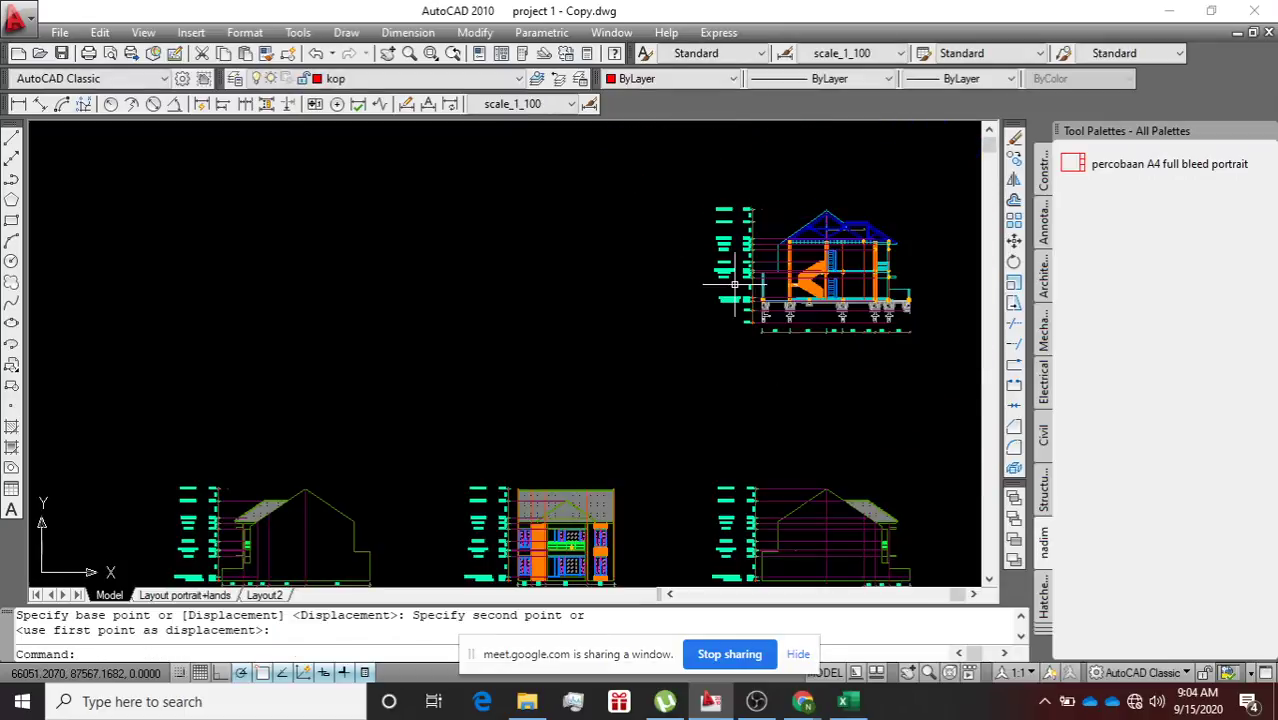
{"action": "scroll", "coordinate": [734, 284], "scroll_direction": "up", "scroll_amount": 4}
{"action": "left_click", "coordinate": [722, 283]}
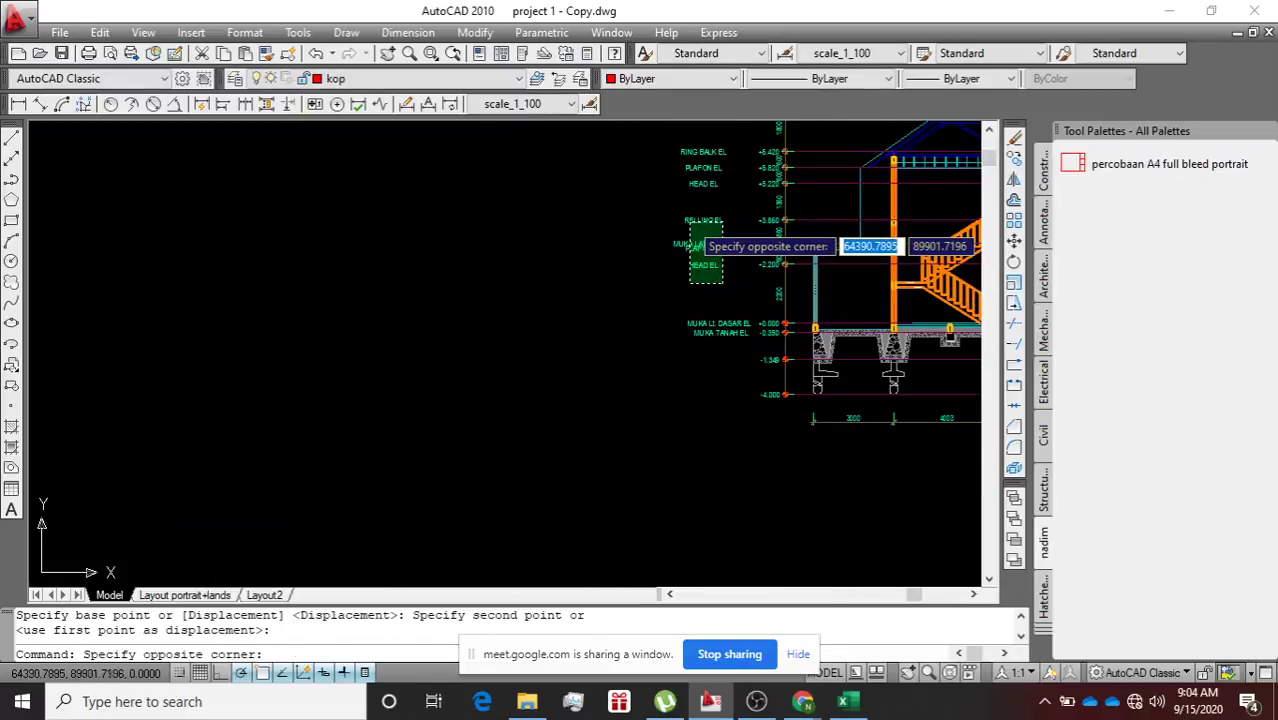
{"action": "scroll", "coordinate": [695, 200], "scroll_direction": "down", "scroll_amount": 3}
{"action": "scroll", "coordinate": [670, 180], "scroll_direction": "up", "scroll_amount": 3}
{"action": "left_click", "coordinate": [676, 167]}
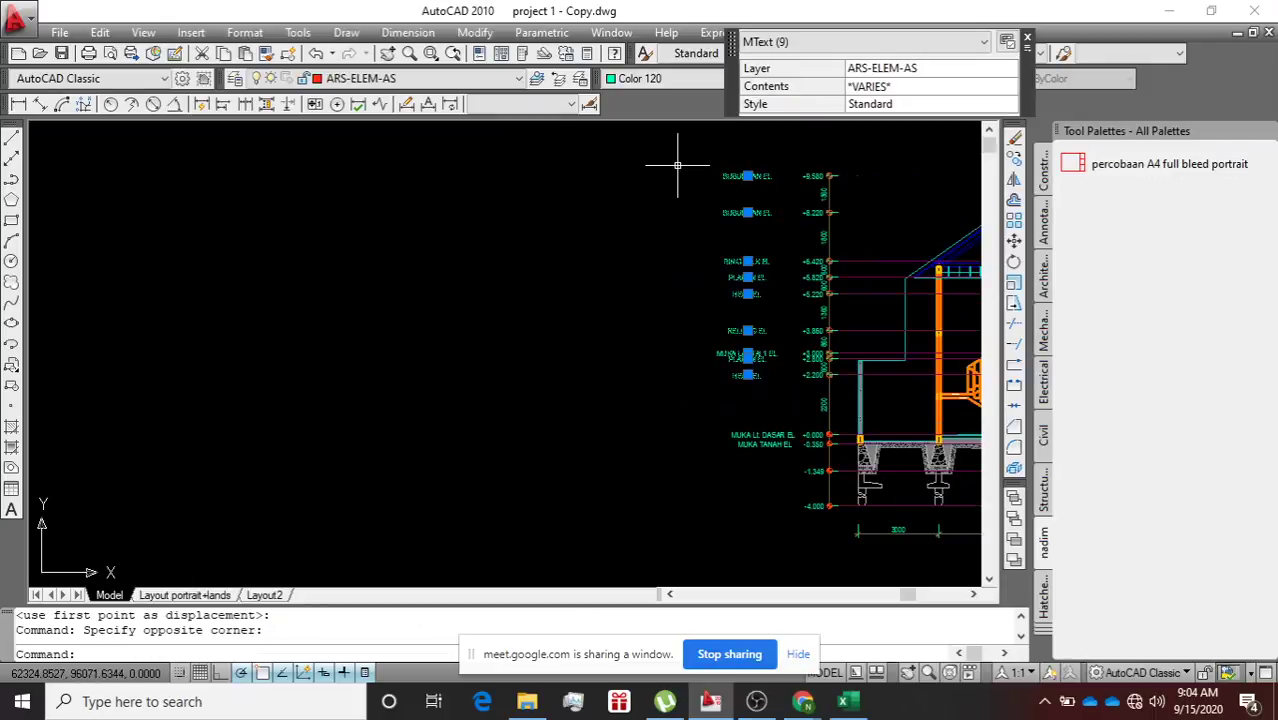
{"action": "type", "text": "m"}
{"action": "key", "text": "Return"}
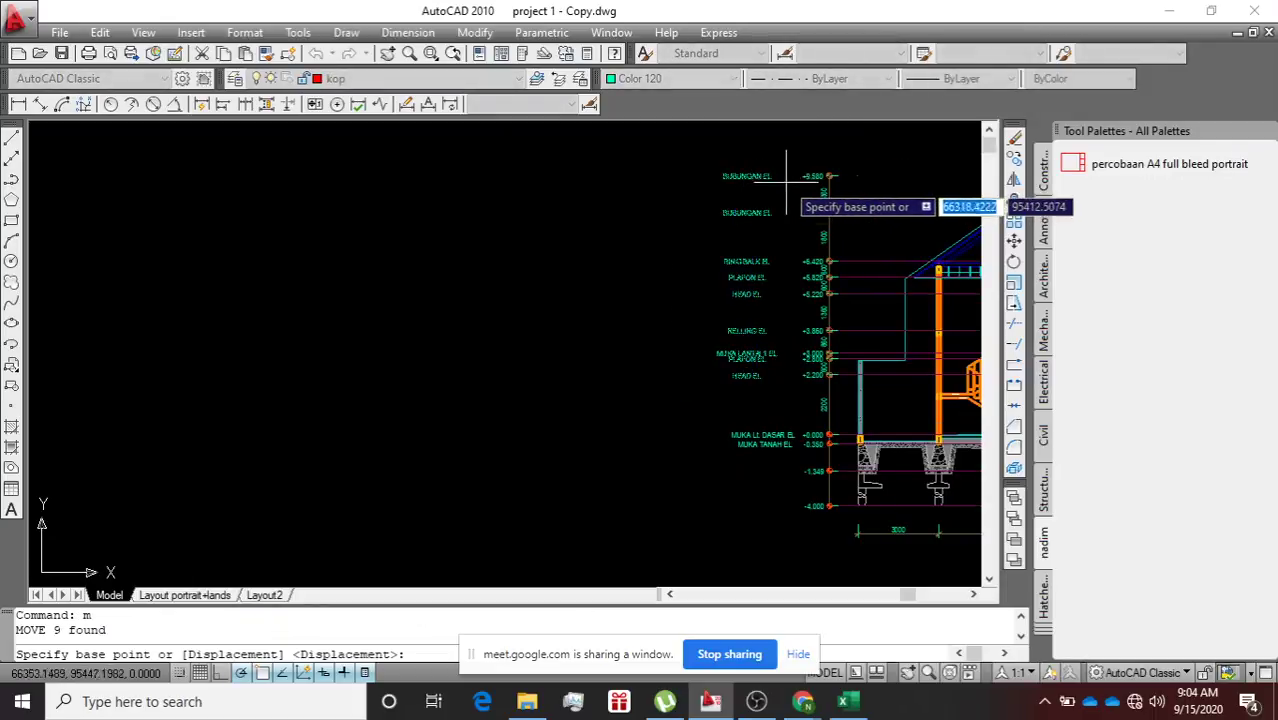
{"action": "scroll", "coordinate": [775, 200], "scroll_direction": "up", "scroll_amount": 4}
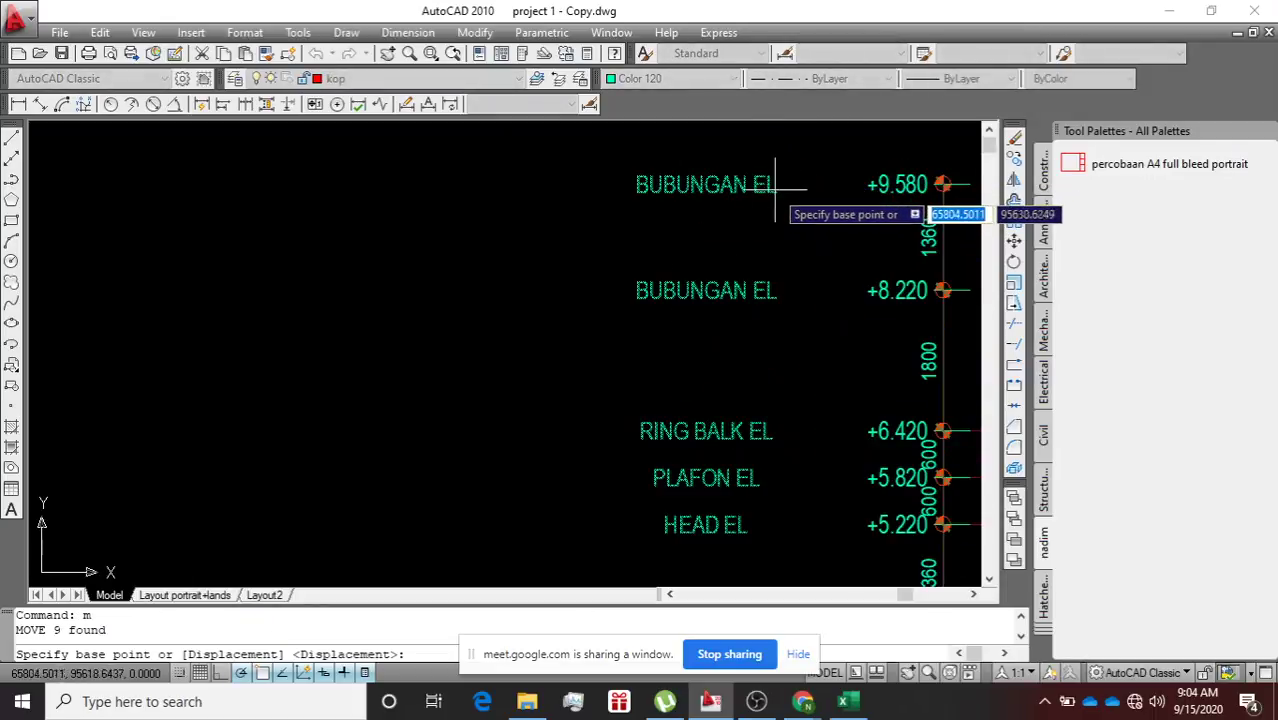
{"action": "left_click", "coordinate": [775, 185]}
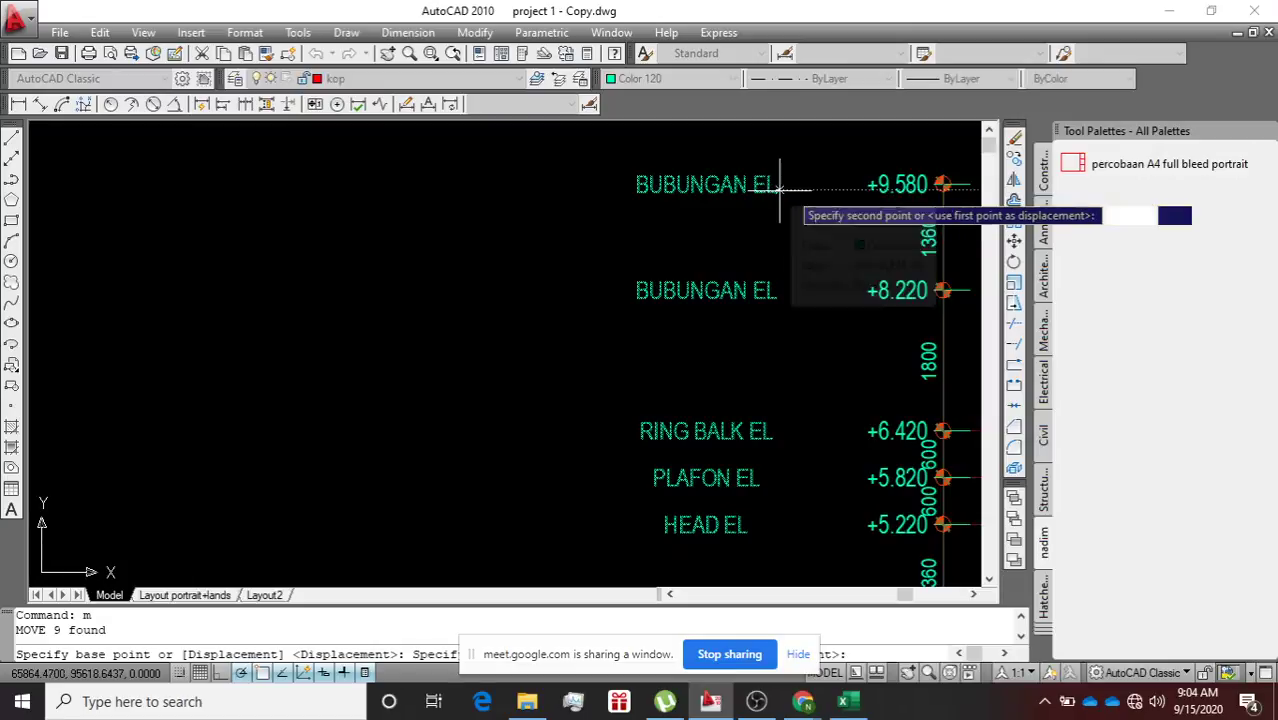
{"action": "left_click", "coordinate": [843, 185]}
{"action": "scroll", "coordinate": [843, 190], "scroll_direction": "down", "scroll_amount": 5}
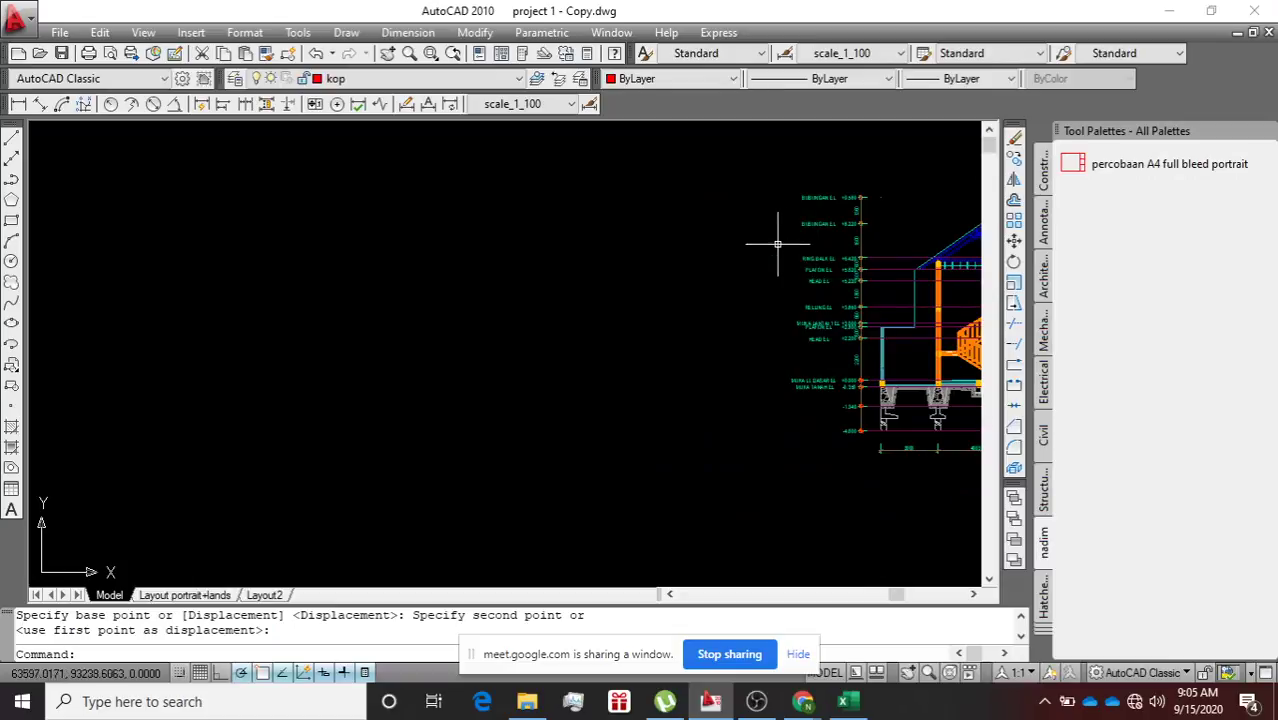
Return to Layout2 to check the moved level labels in the section viewport.
{"action": "key", "text": "Escape"}
{"action": "left_click", "coordinate": [208, 595]}
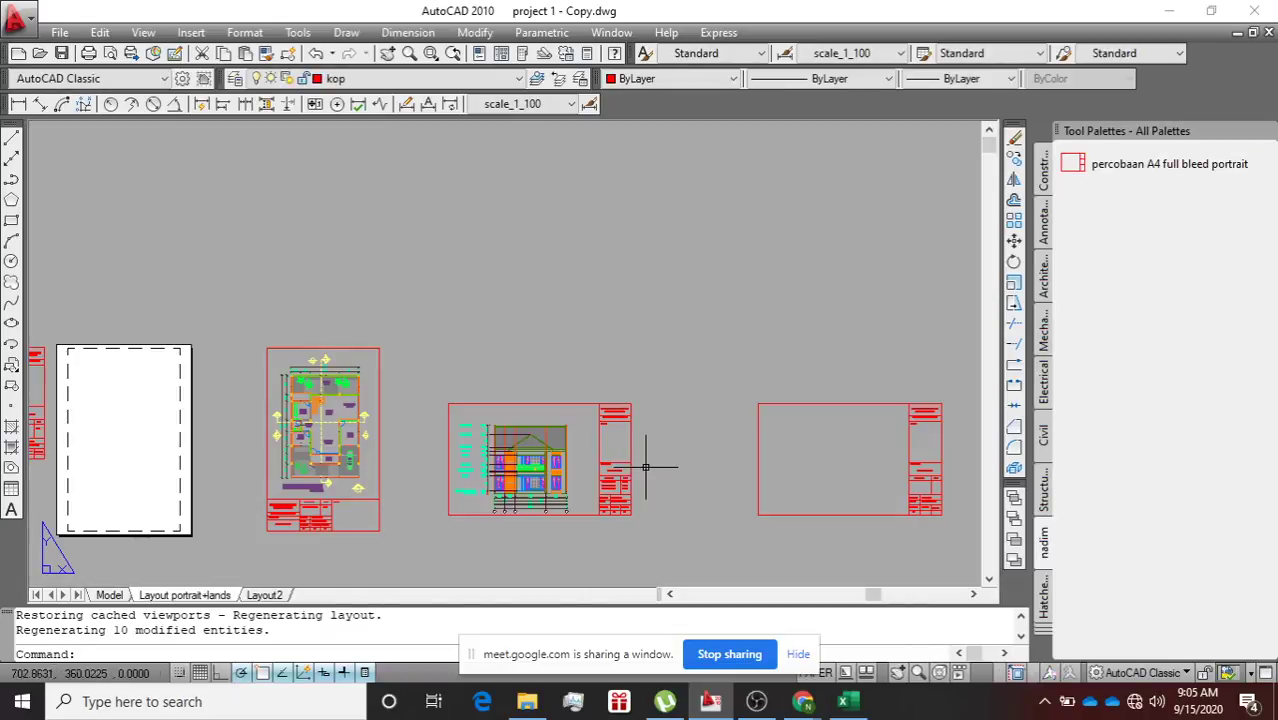
{"action": "left_click", "coordinate": [268, 595]}
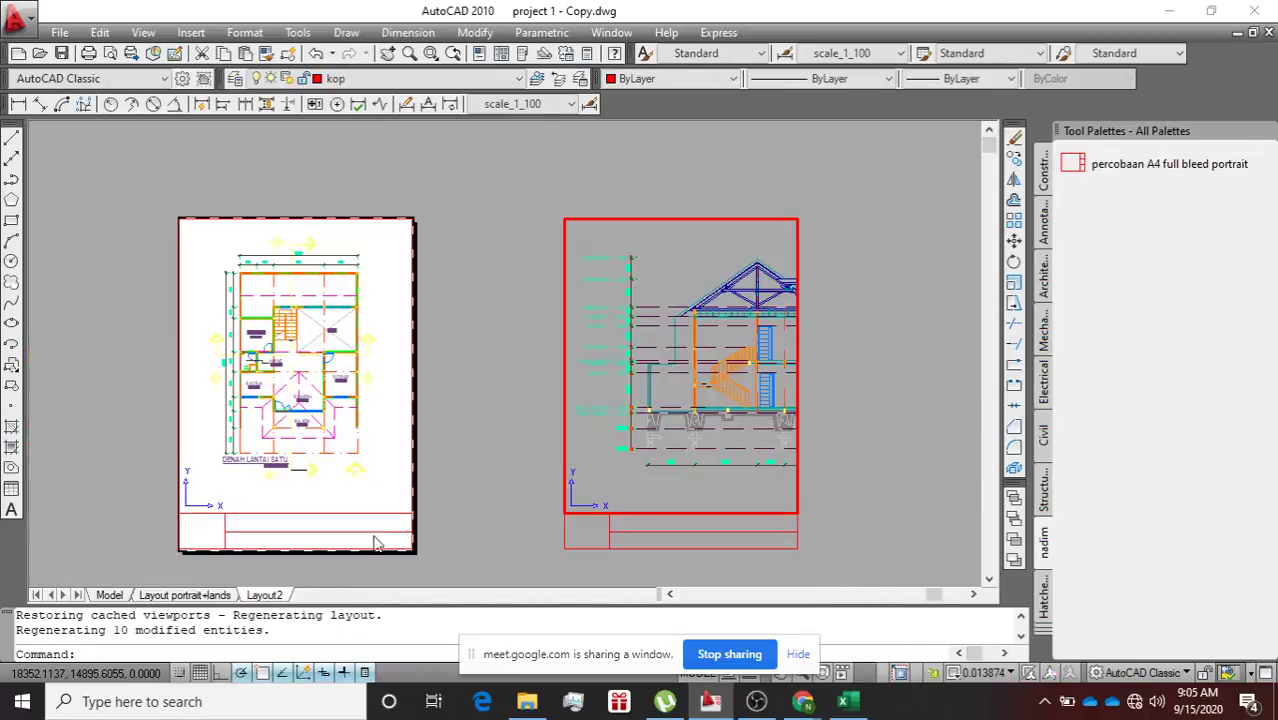
Set the section viewport's scale to 1:100, reposition the section inside the viewport frame and return to paper space.
{"action": "scroll", "coordinate": [598, 420], "scroll_direction": "down", "scroll_amount": 4}
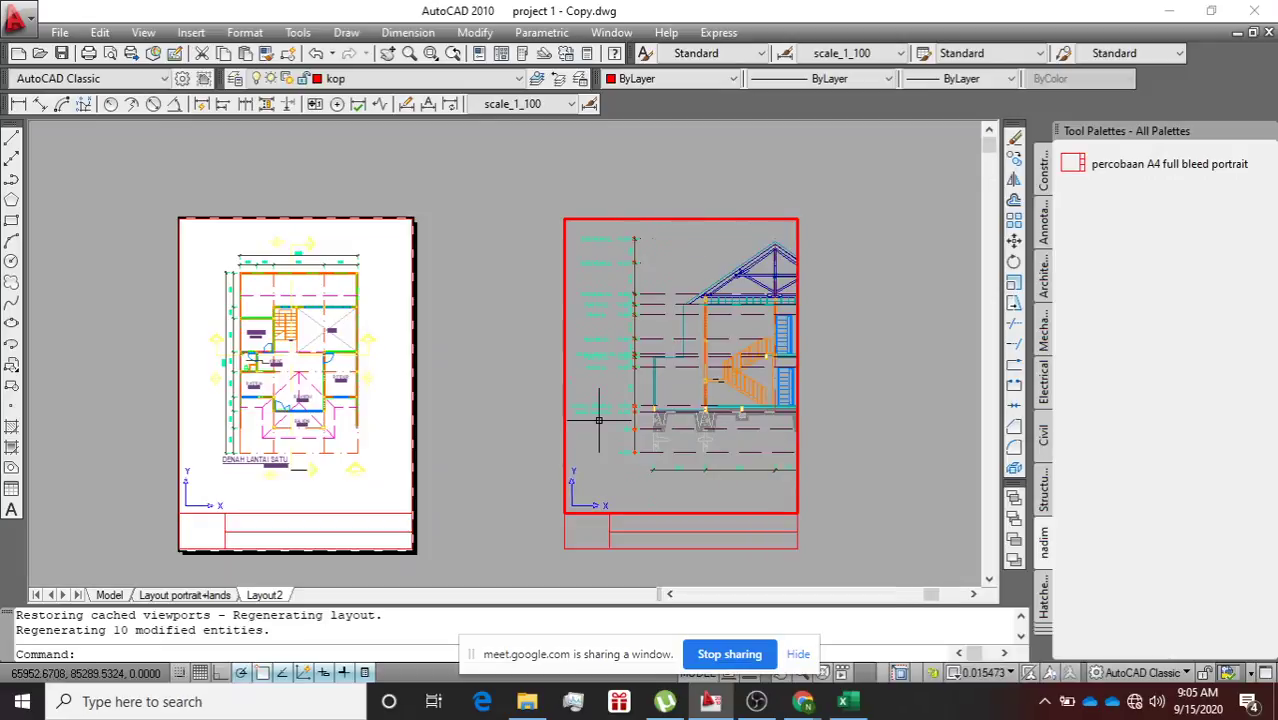
{"action": "left_click", "coordinate": [982, 674]}
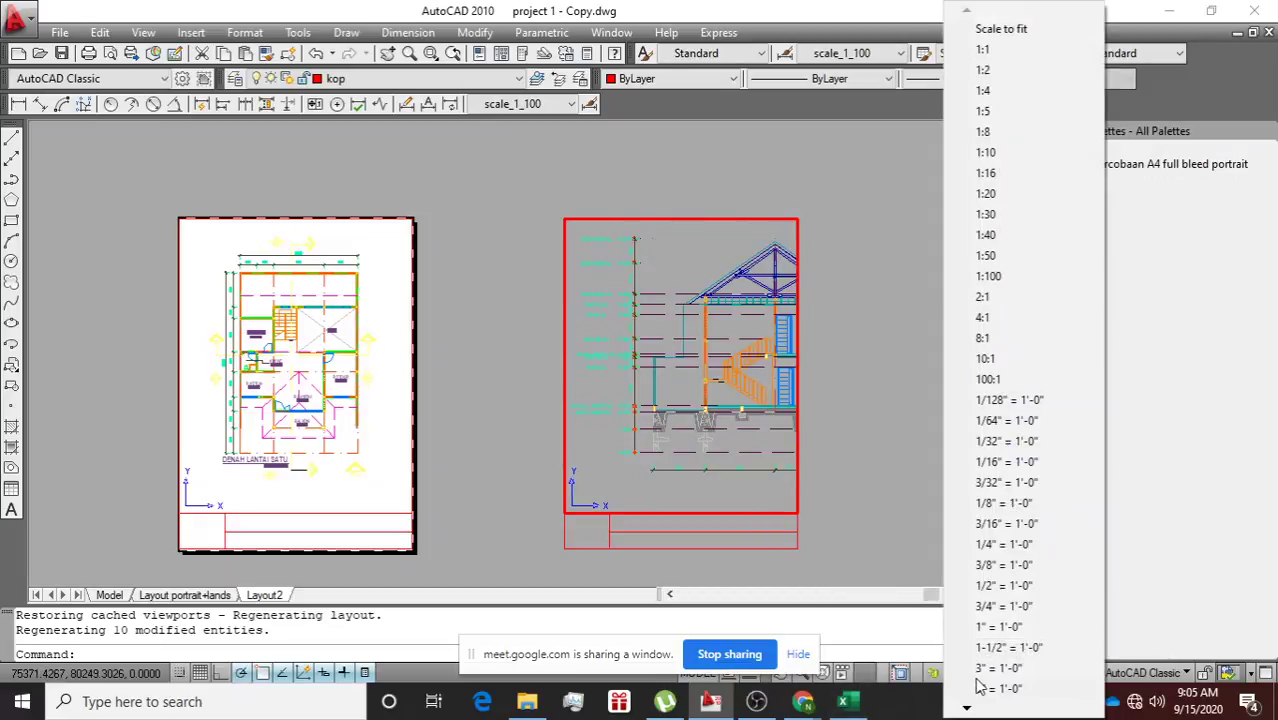
{"action": "left_click", "coordinate": [994, 283]}
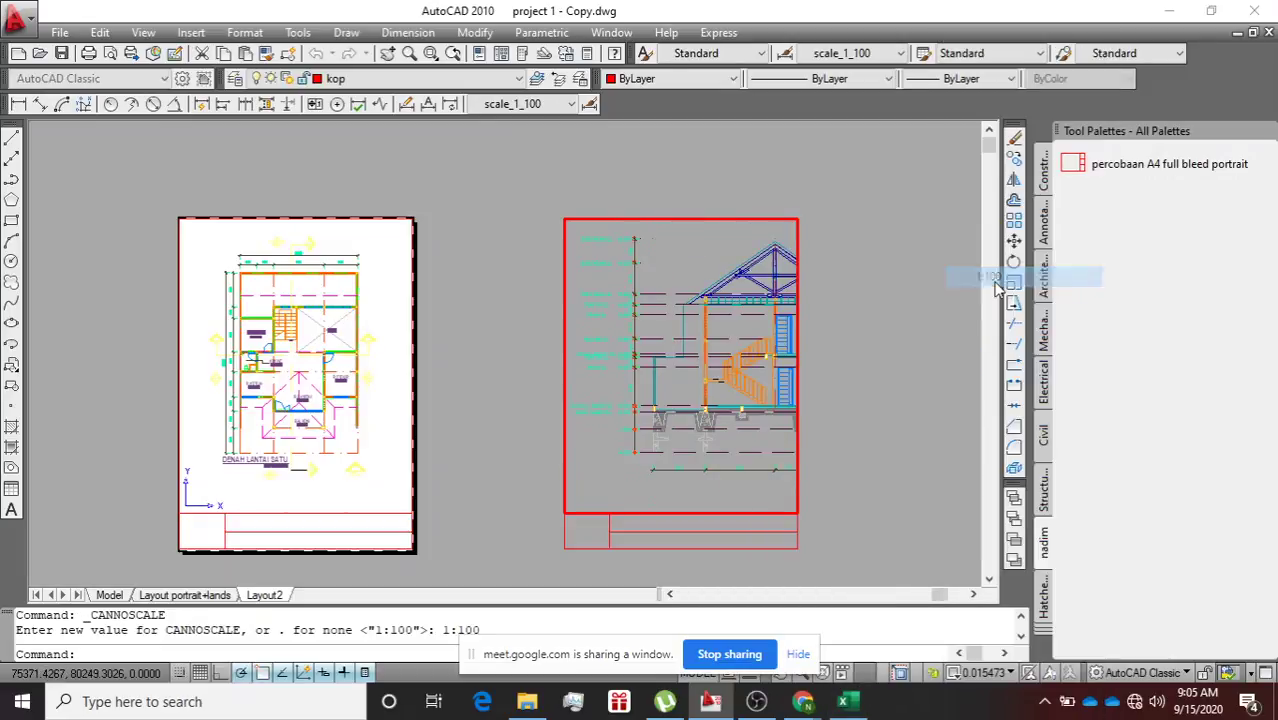
{"action": "mouse_move", "coordinate": [697, 481]}
{"action": "middle_mouse_down"}
{"action": "mouse_move", "coordinate": [668, 468]}
{"action": "mouse_move", "coordinate": [655, 494]}
{"action": "middle_mouse_up"}
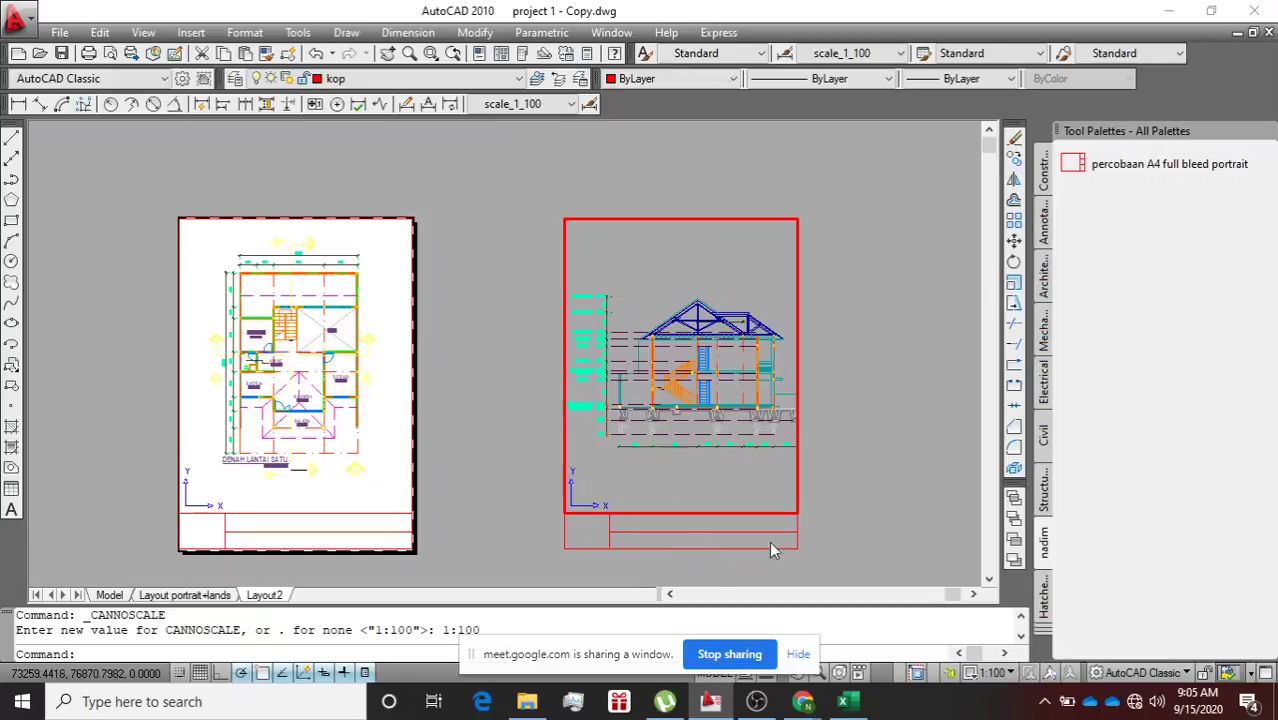
{"action": "double_click", "coordinate": [828, 447]}
Examine the section's level labels and lower dimension line against the sheet frame.
{"action": "scroll", "coordinate": [600, 391], "scroll_direction": "up", "scroll_amount": 5}
{"action": "scroll", "coordinate": [600, 391], "scroll_direction": "up", "scroll_amount": 3}
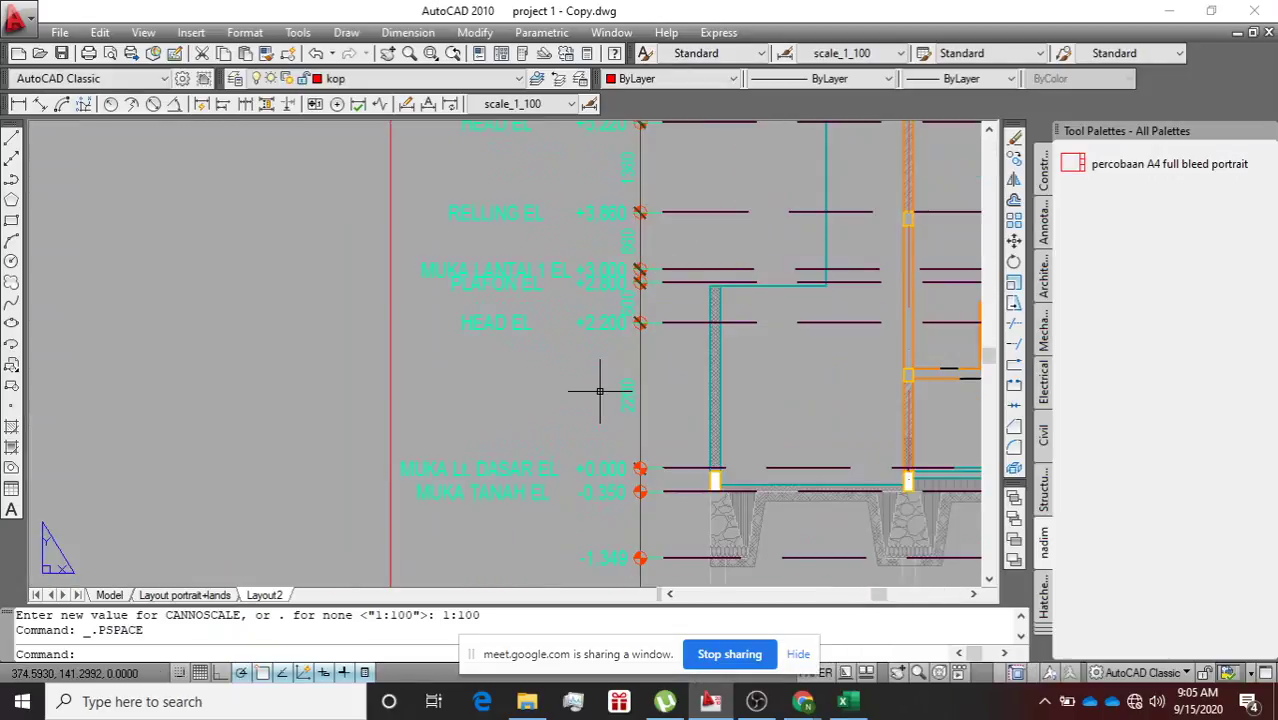
{"action": "scroll", "coordinate": [600, 391], "scroll_direction": "down", "scroll_amount": 8}
{"action": "scroll", "coordinate": [851, 415], "scroll_direction": "up", "scroll_amount": 8}
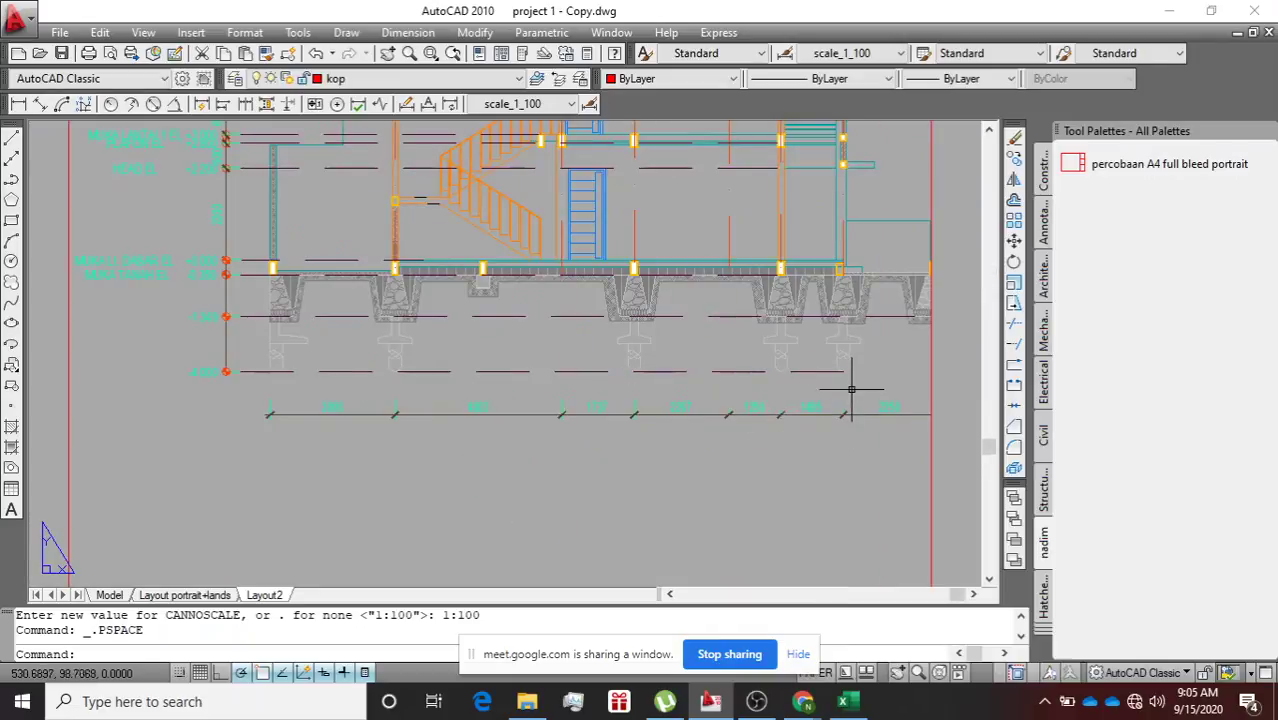
{"action": "scroll", "coordinate": [850, 385], "scroll_direction": "down", "scroll_amount": 2}
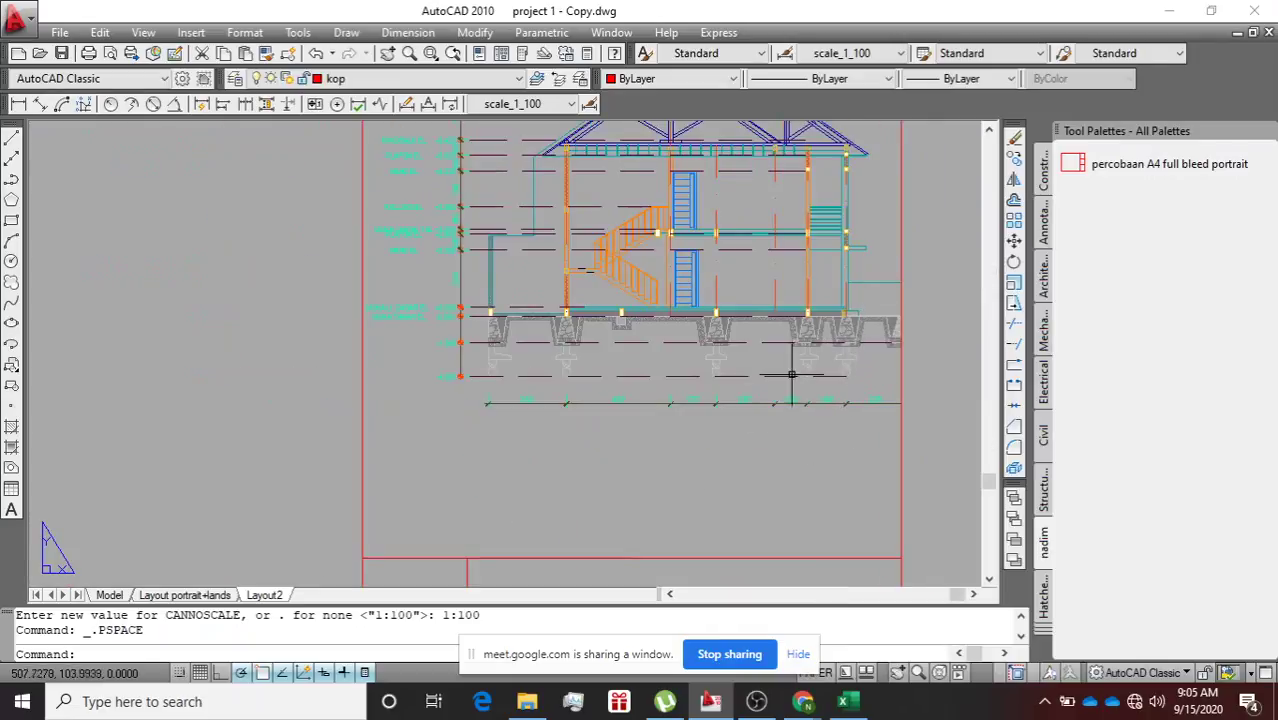
{"action": "scroll", "coordinate": [676, 440], "scroll_direction": "down", "scroll_amount": 4}
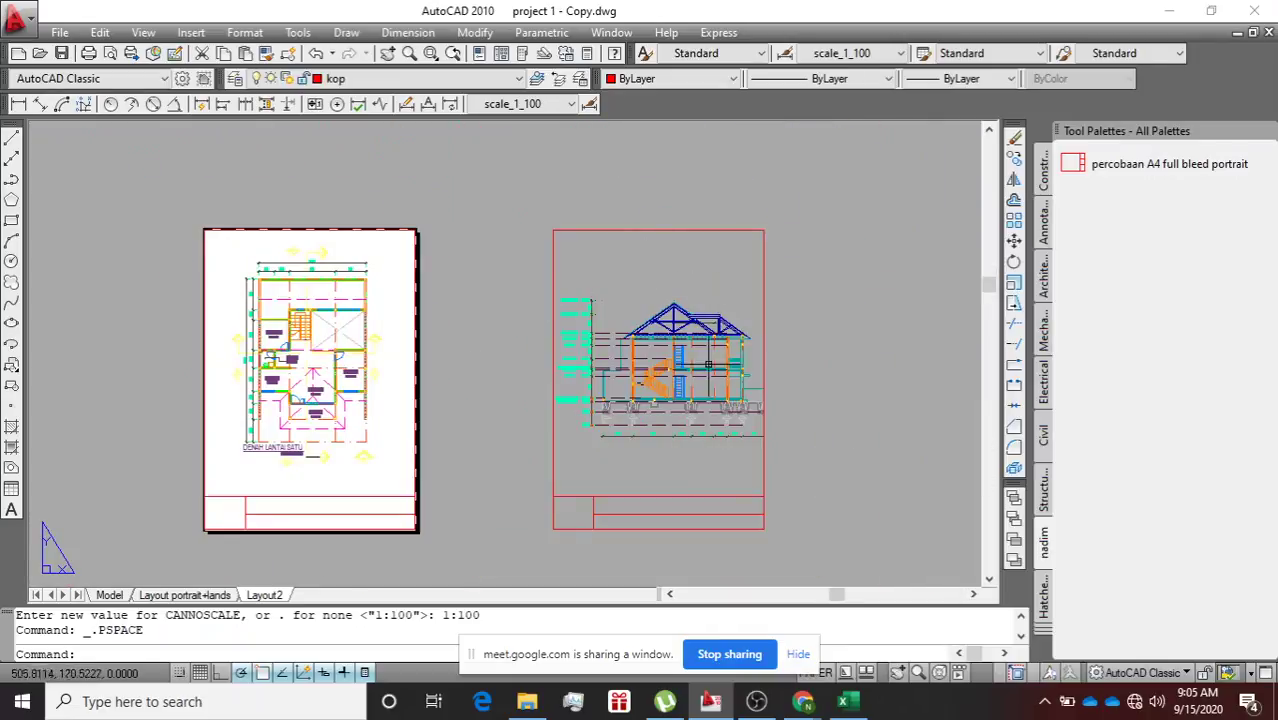
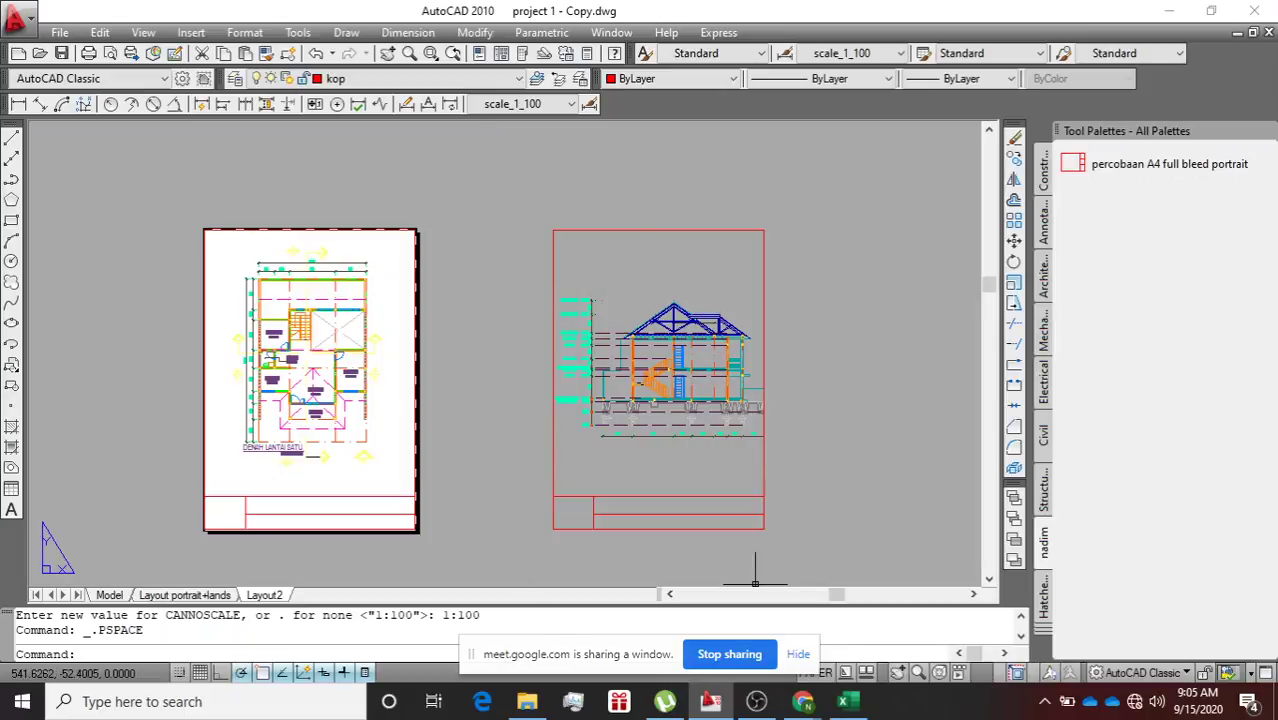
{"action": "left_click", "coordinate": [475, 498]}
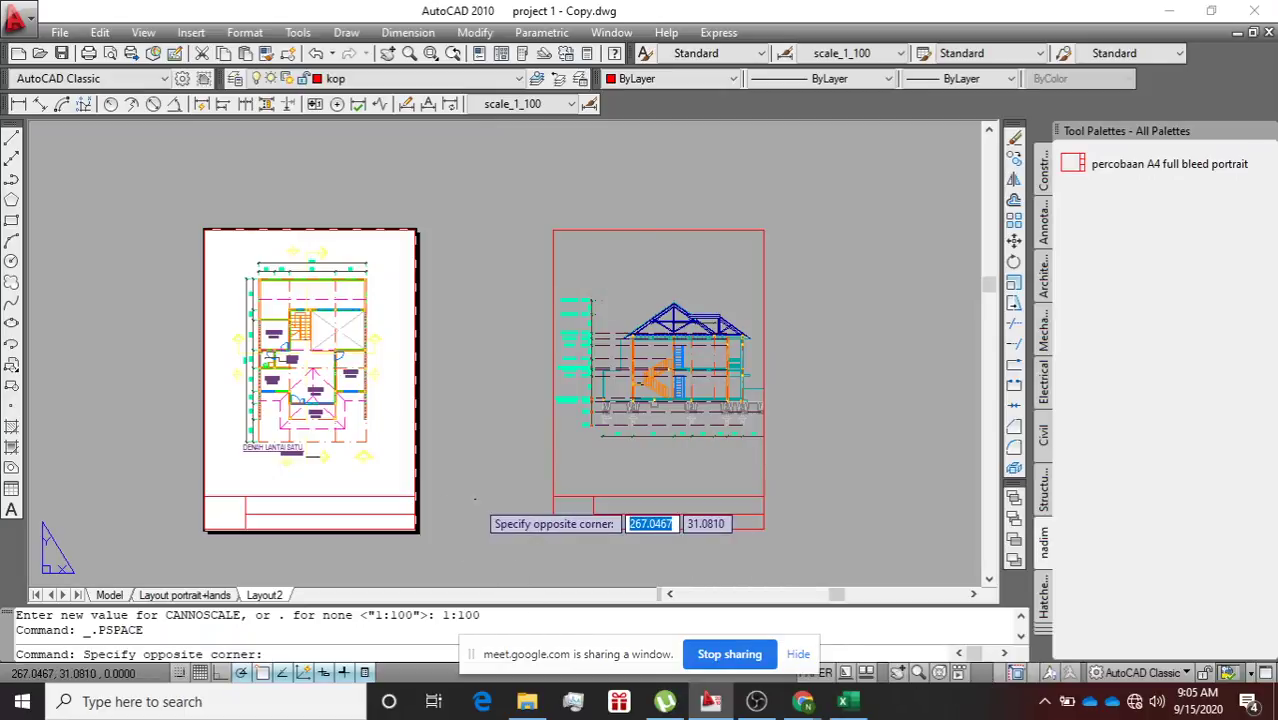
{"action": "key", "text": "Escape"}
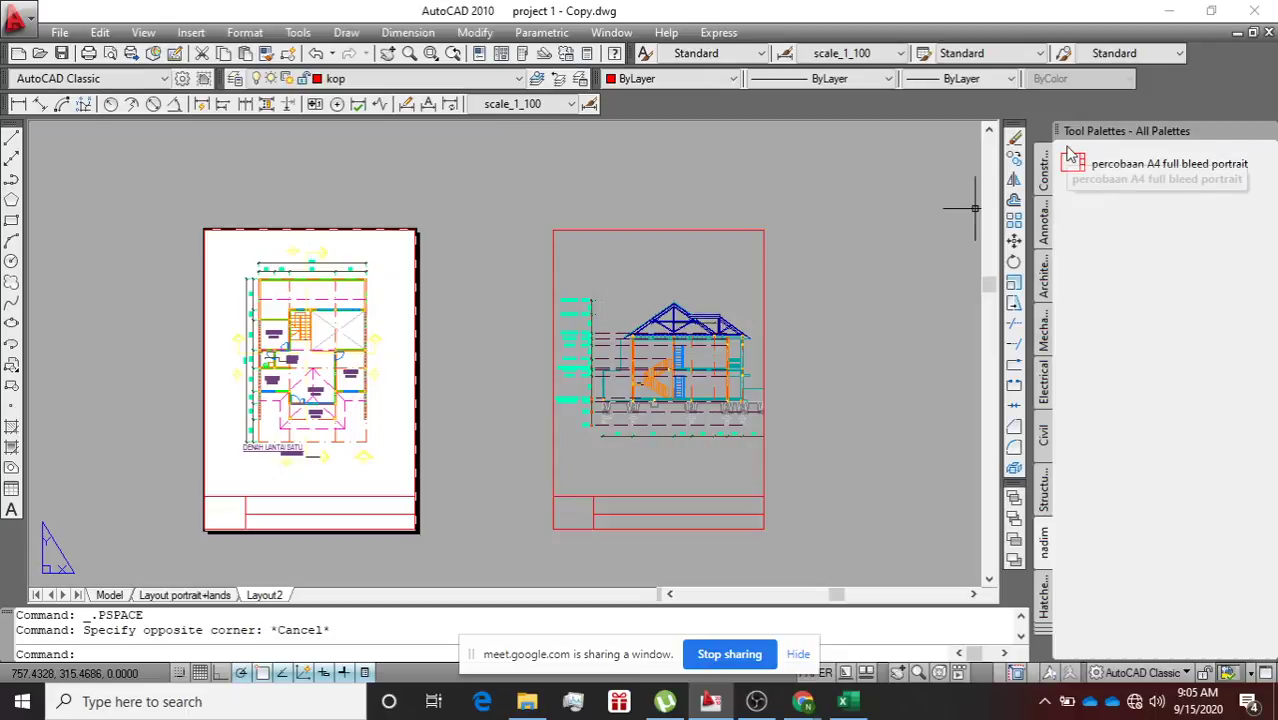
Insert another percobaan A4 full bleed portrait sheet beside the section sheet and add a single viewport over its area above the title block.
{"action": "mouse_move", "coordinate": [1073, 161]}
{"action": "left_mouse_down"}
{"action": "mouse_move", "coordinate": [953, 302]}
{"action": "mouse_move", "coordinate": [865, 470]}
{"action": "left_mouse_up"}
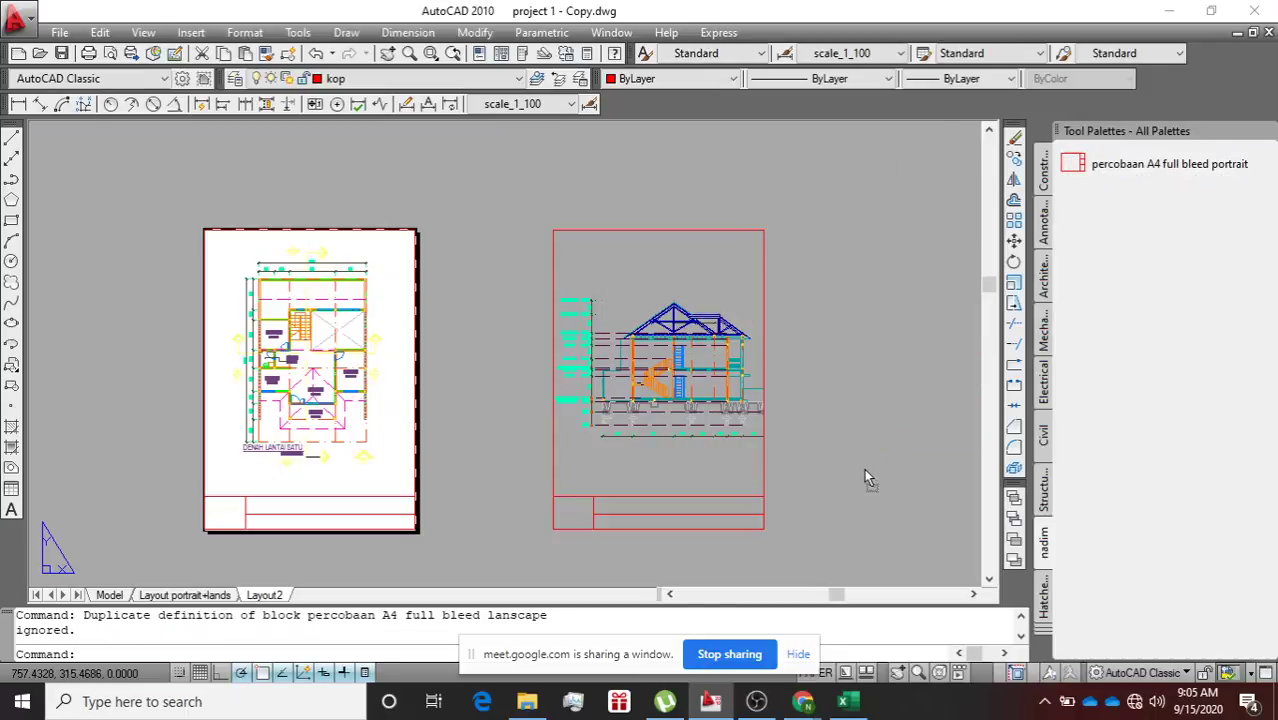
{"action": "left_click", "coordinate": [790, 527]}
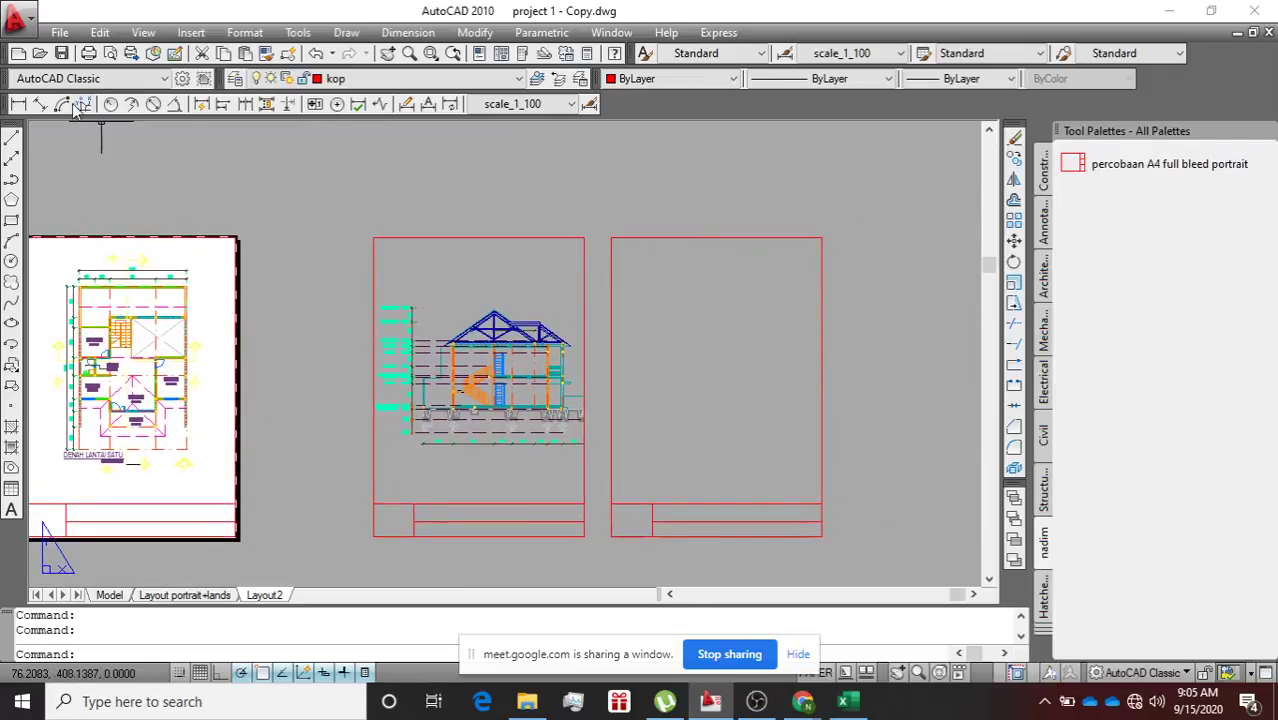
{"action": "left_click", "coordinate": [143, 32]}
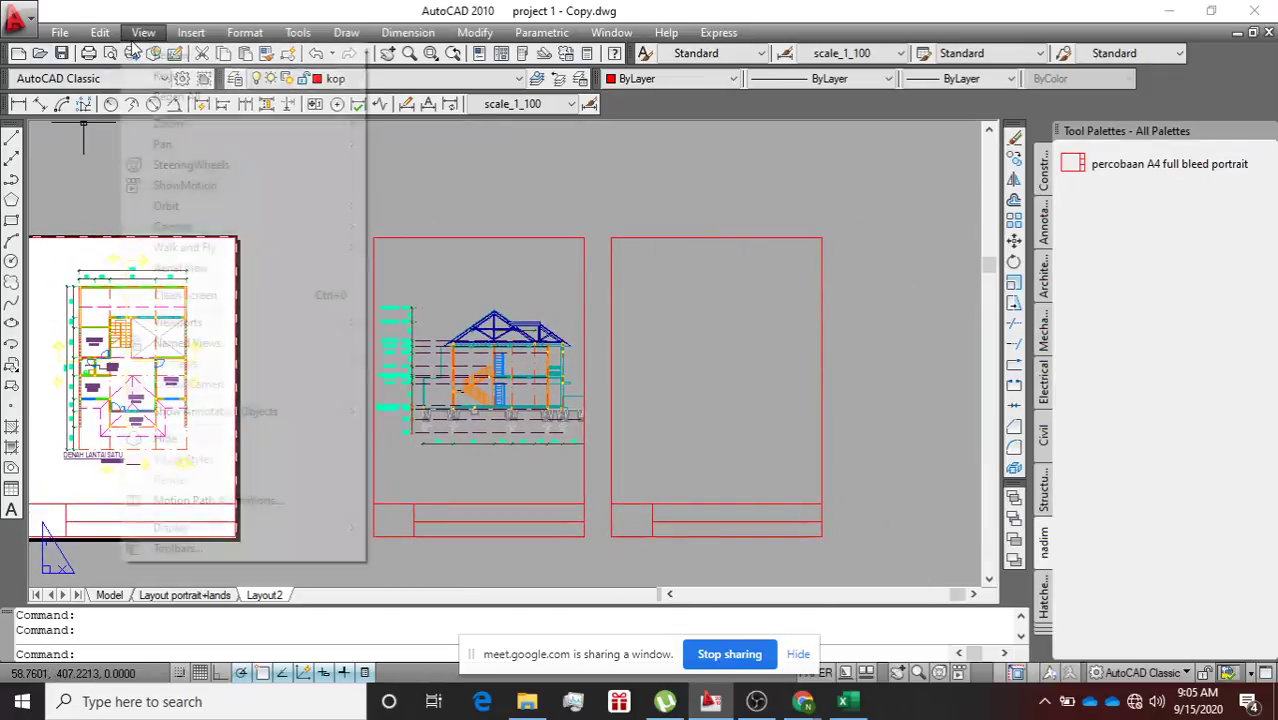
{"action": "mouse_move", "coordinate": [226, 326]}
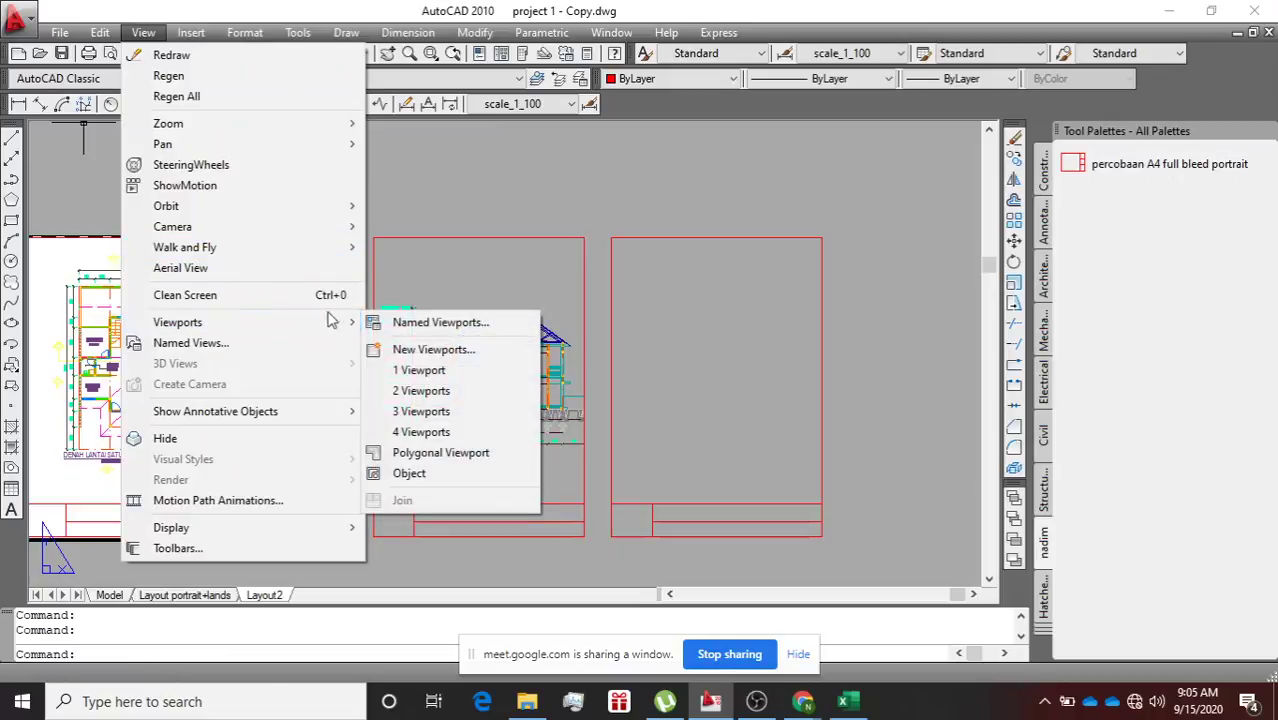
{"action": "left_click", "coordinate": [395, 370]}
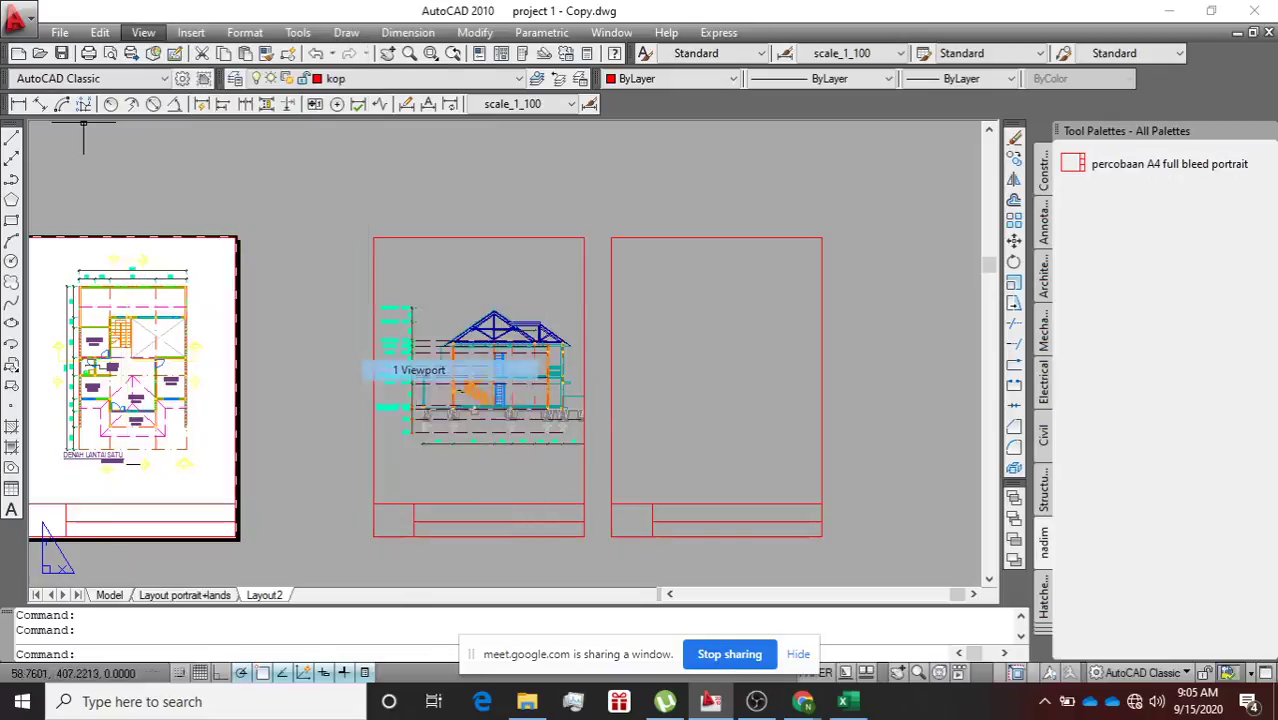
{"action": "left_click", "coordinate": [611, 238]}
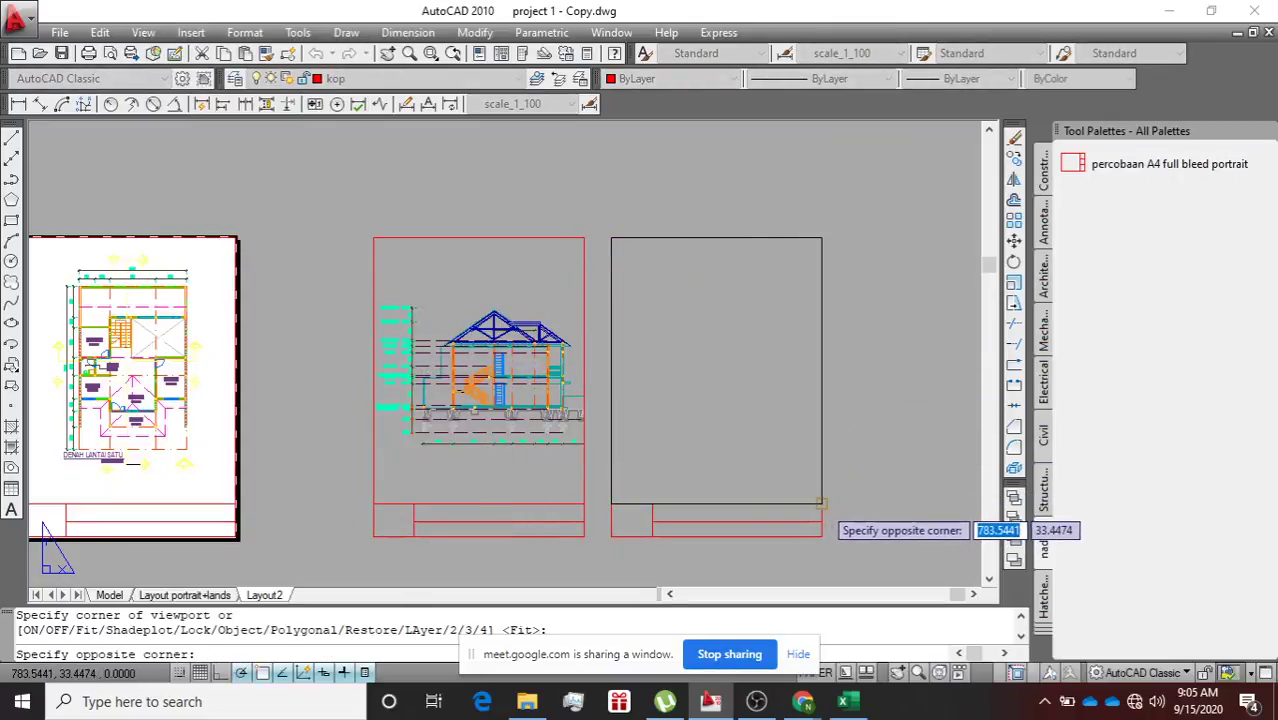
{"action": "left_click", "coordinate": [822, 505]}
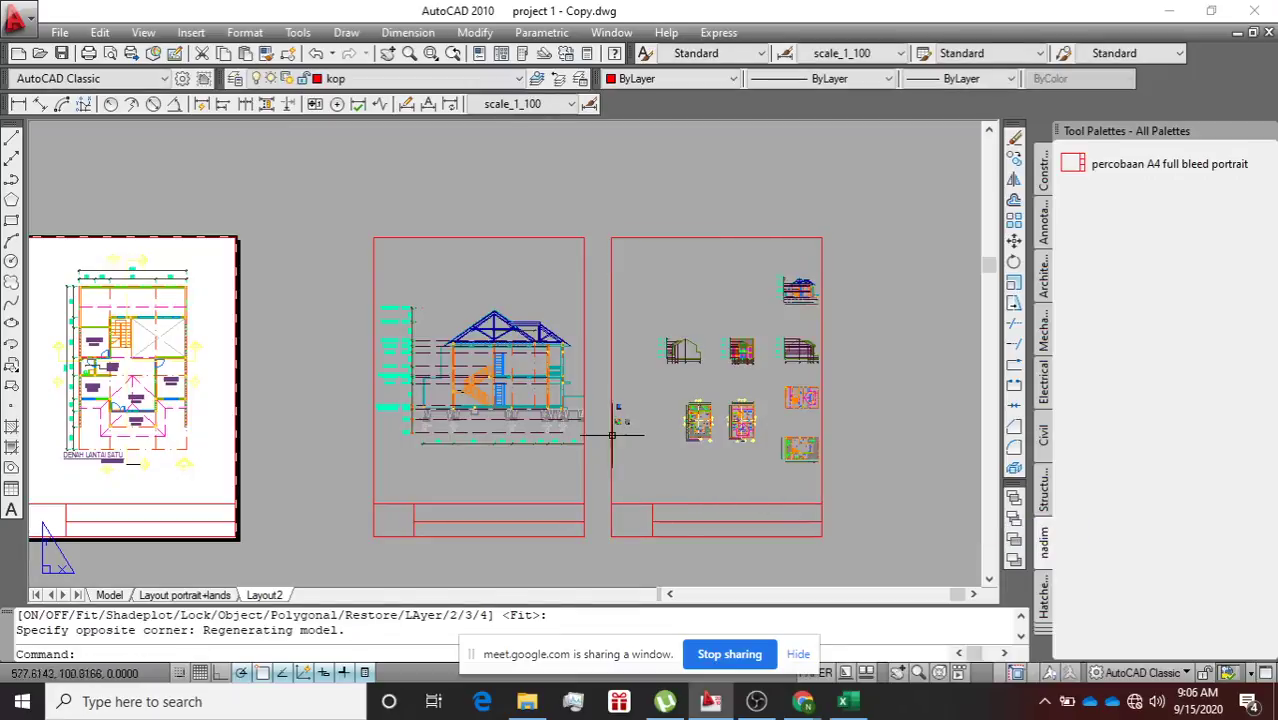
Activate the new viewport, set its scale to 1:20 and centre the small tiled-room detail plan in it.
{"action": "scroll", "coordinate": [626, 400], "scroll_direction": "up", "scroll_amount": 3}
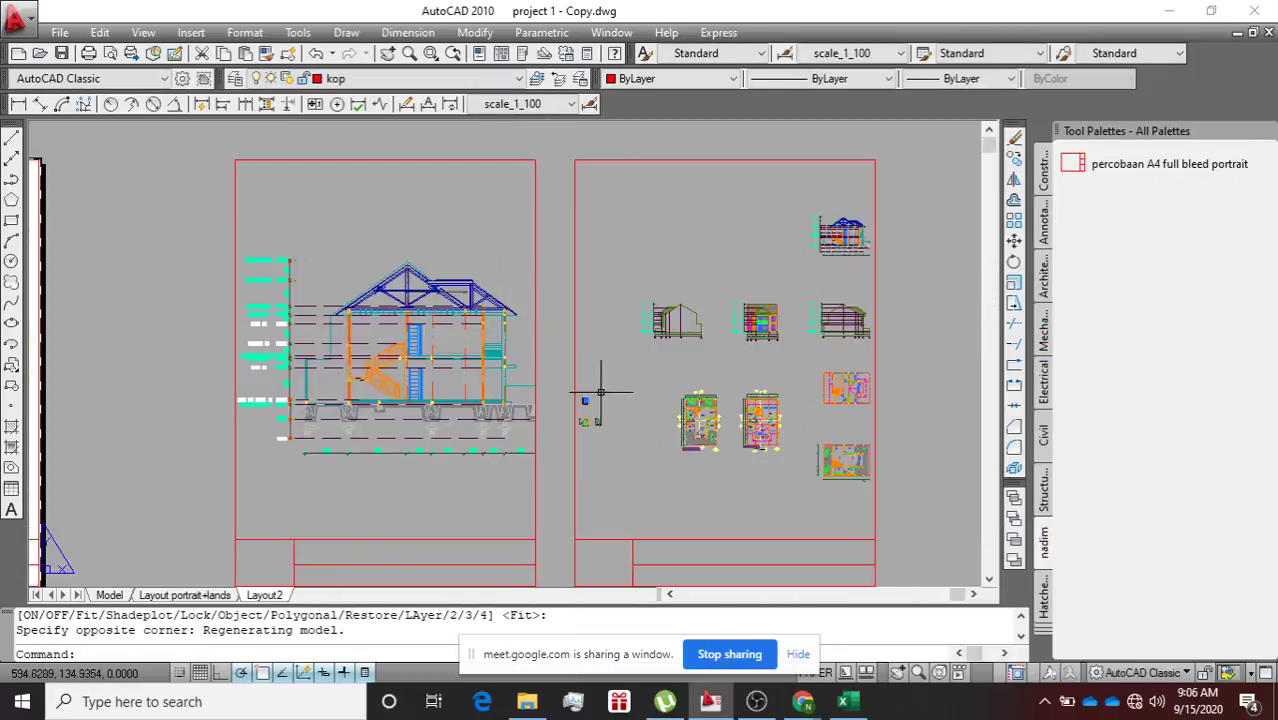
{"action": "double_click", "coordinate": [661, 386]}
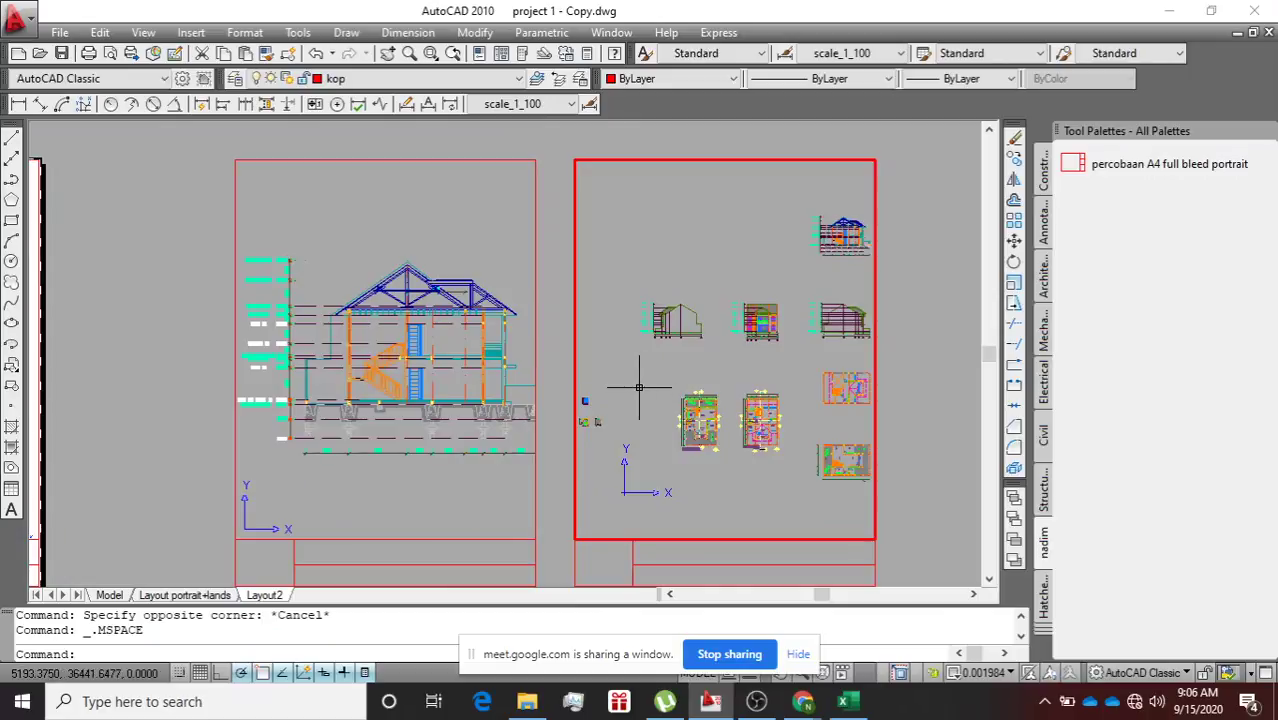
{"action": "left_click", "coordinate": [656, 382]}
{"action": "left_click", "coordinate": [630, 385]}
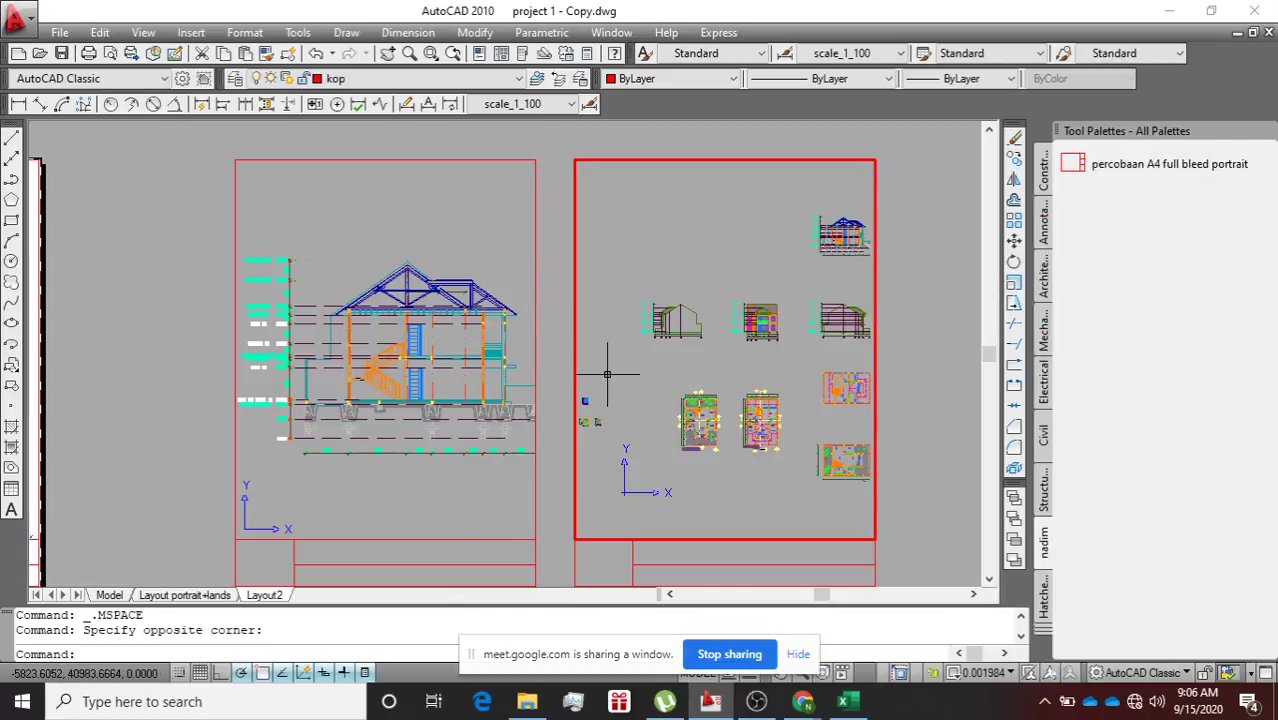
{"action": "mouse_move", "coordinate": [607, 374]}
{"action": "middle_mouse_down"}
{"action": "mouse_move", "coordinate": [739, 345]}
{"action": "mouse_move", "coordinate": [736, 305]}
{"action": "middle_mouse_up"}
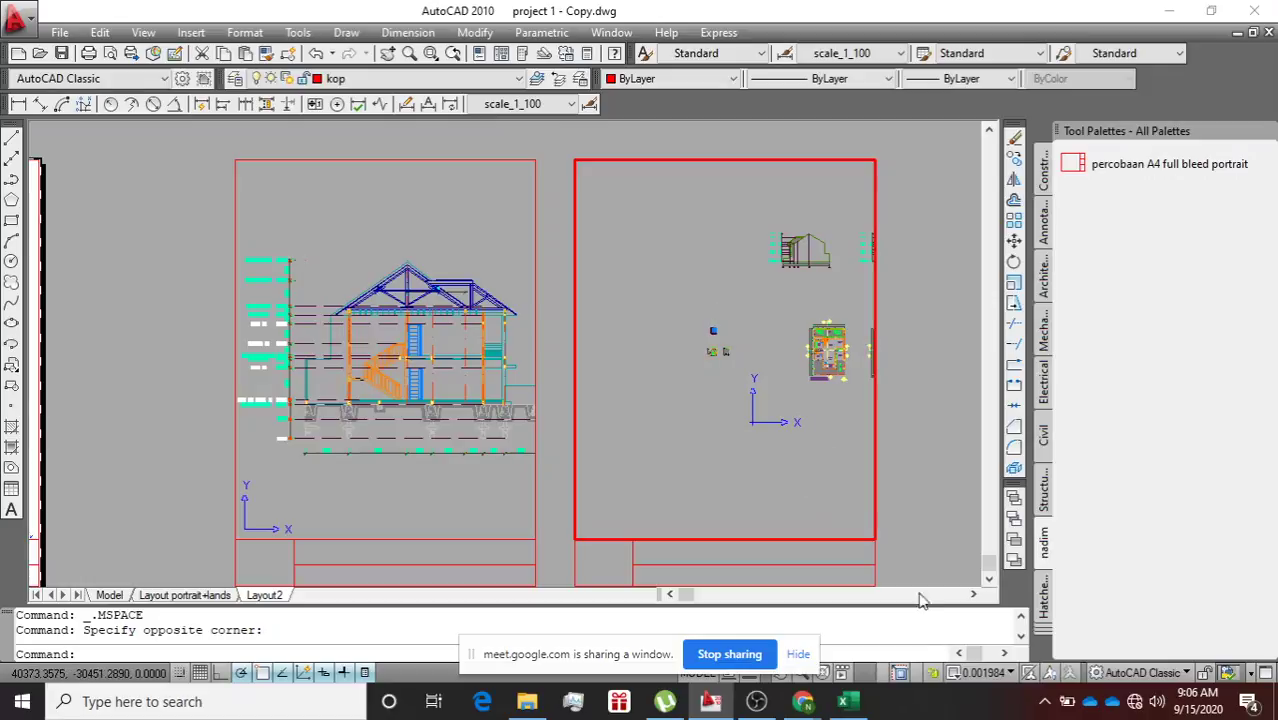
{"action": "left_click", "coordinate": [983, 673]}
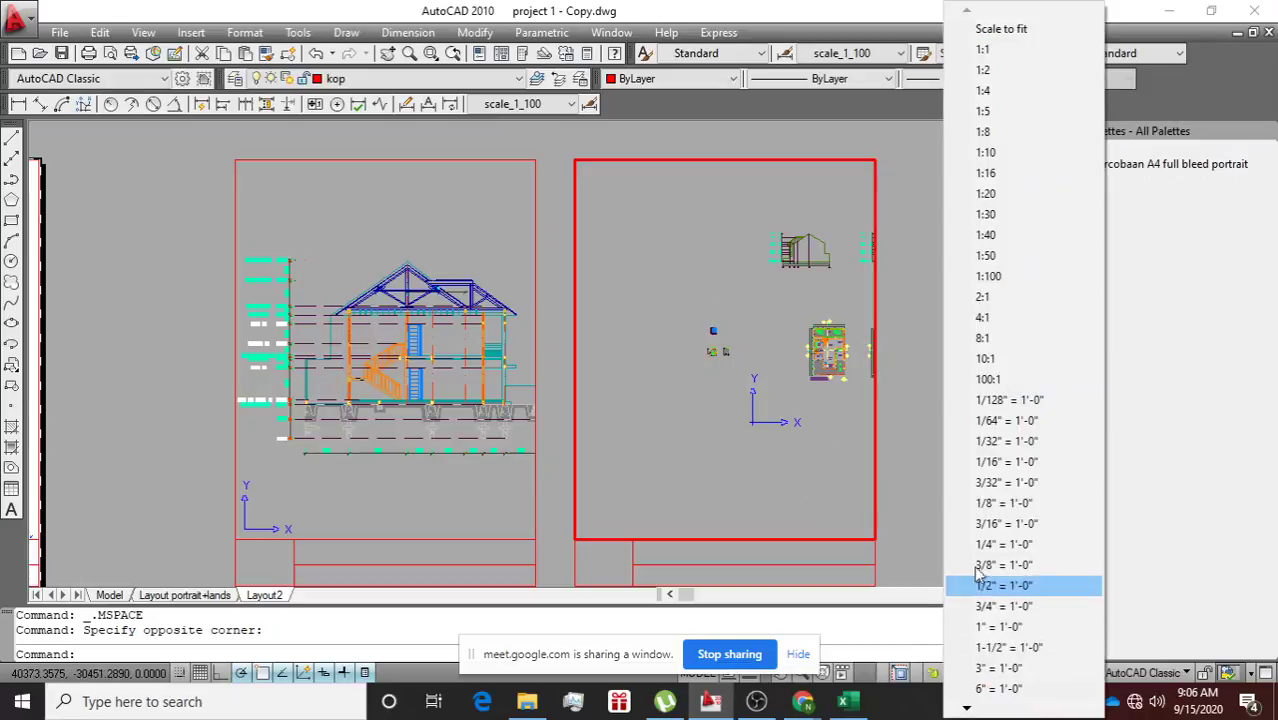
{"action": "left_click", "coordinate": [985, 195]}
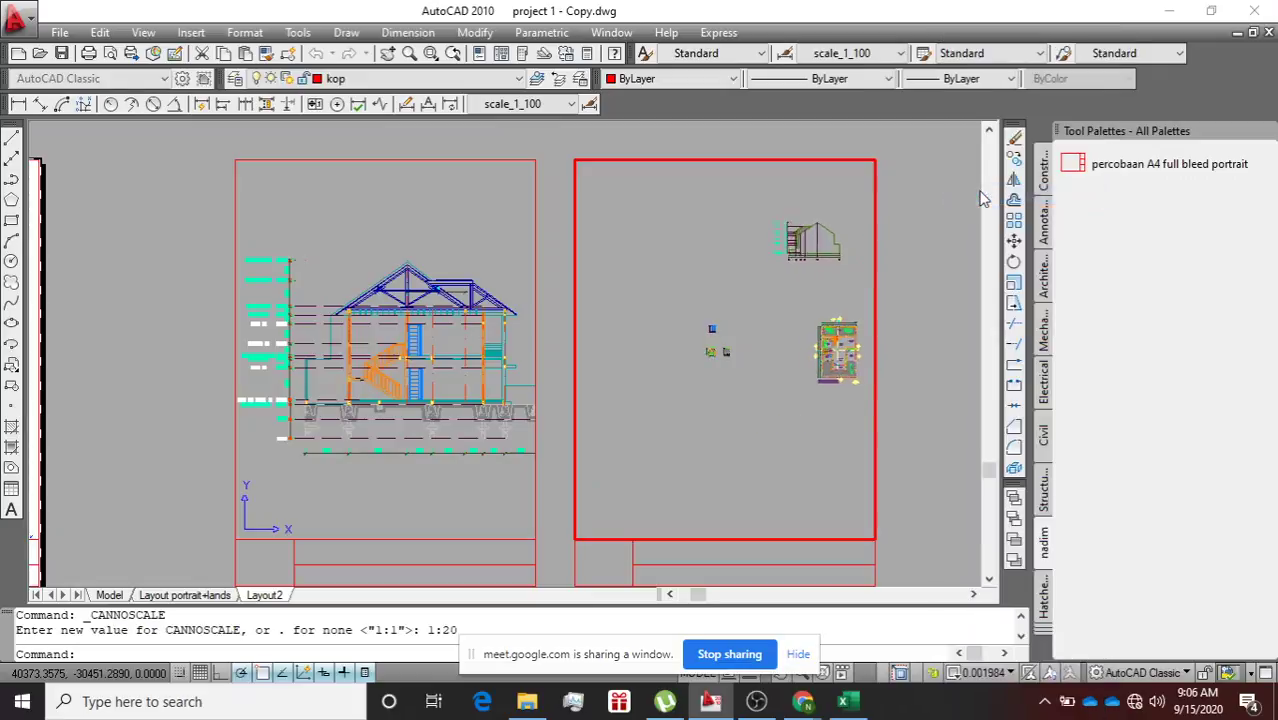
{"action": "middle_click_drag", "start_coordinate": [716, 261], "coordinate": [687, 194]}
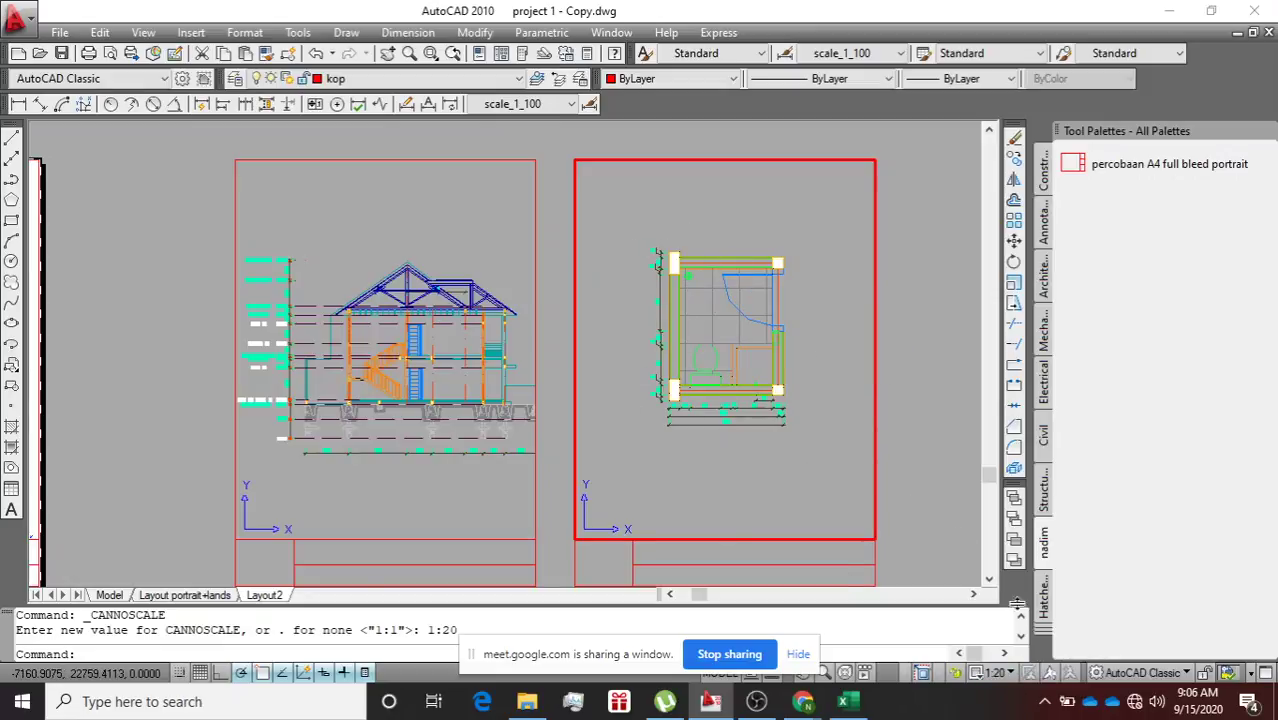
Try the detail viewport at a scale of 1:50 and restore it to 1:20.
{"action": "left_click", "coordinate": [998, 673]}
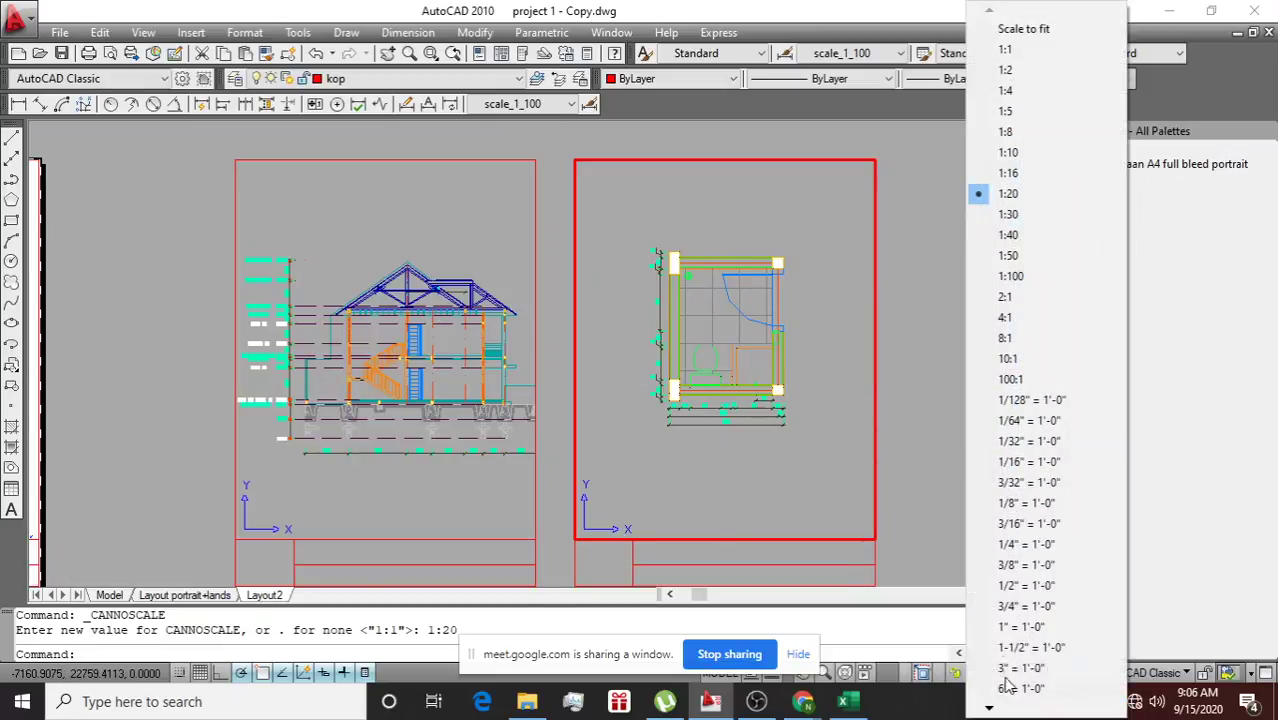
{"action": "left_click", "coordinate": [1043, 254]}
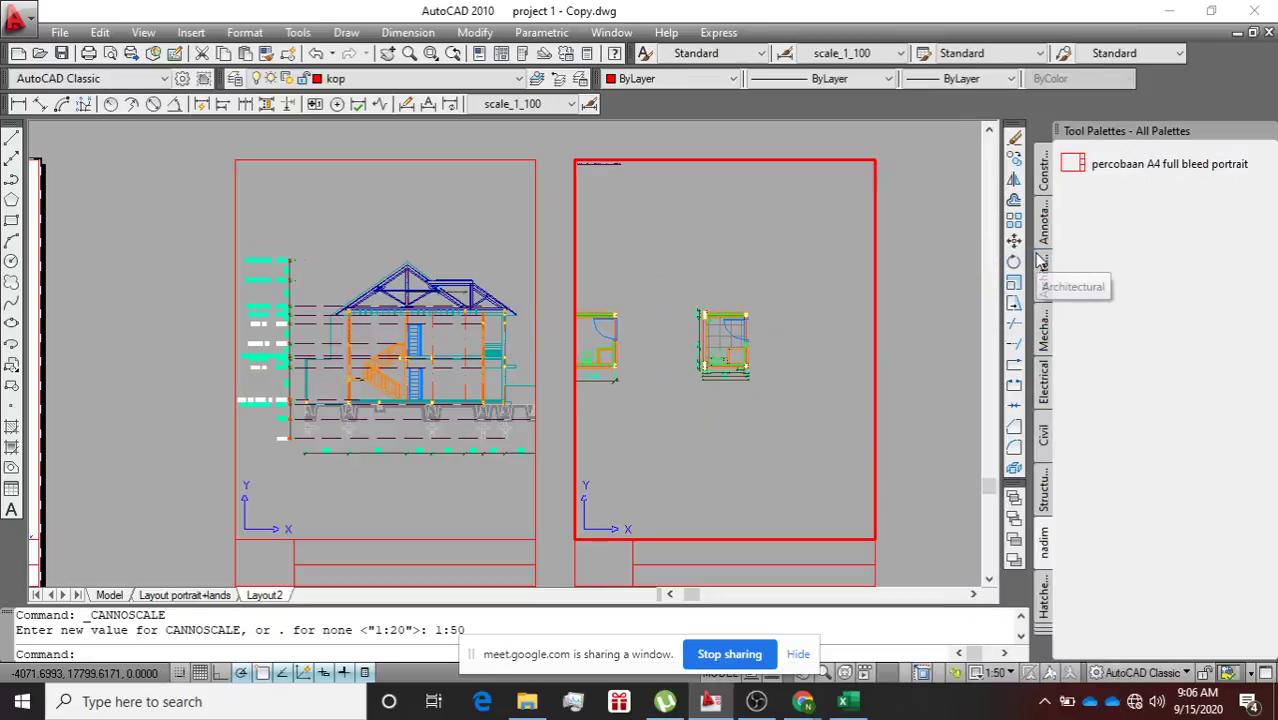
{"action": "left_click", "coordinate": [1001, 677]}
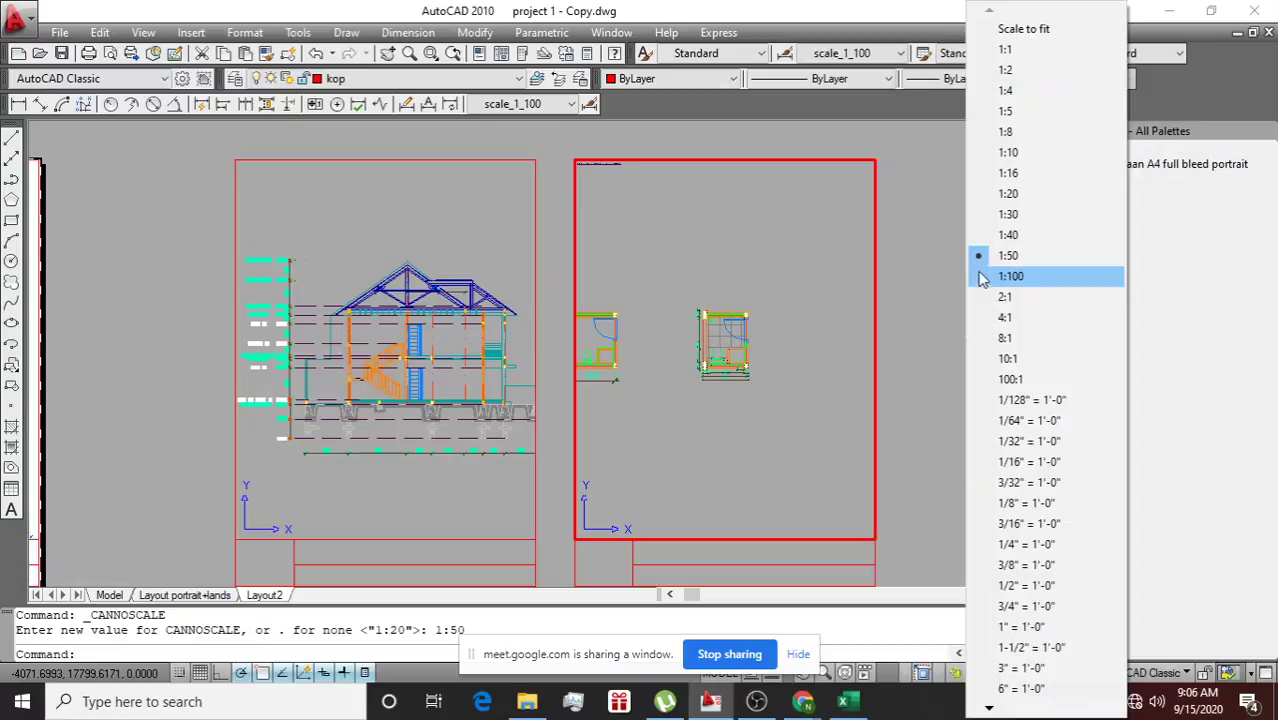
{"action": "left_click", "coordinate": [1012, 197]}
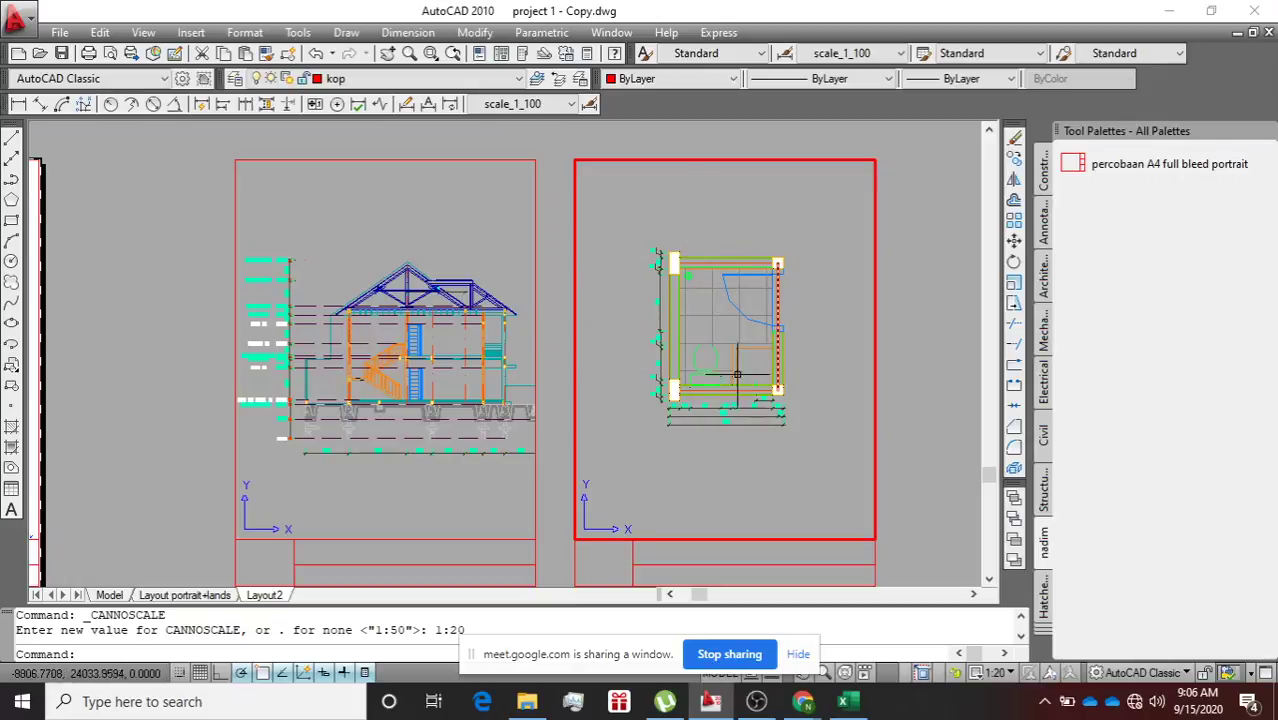
Return from the room detail viewport to paper space and open the plot settings for Layout2.
{"action": "mouse_move", "coordinate": [658, 318]}
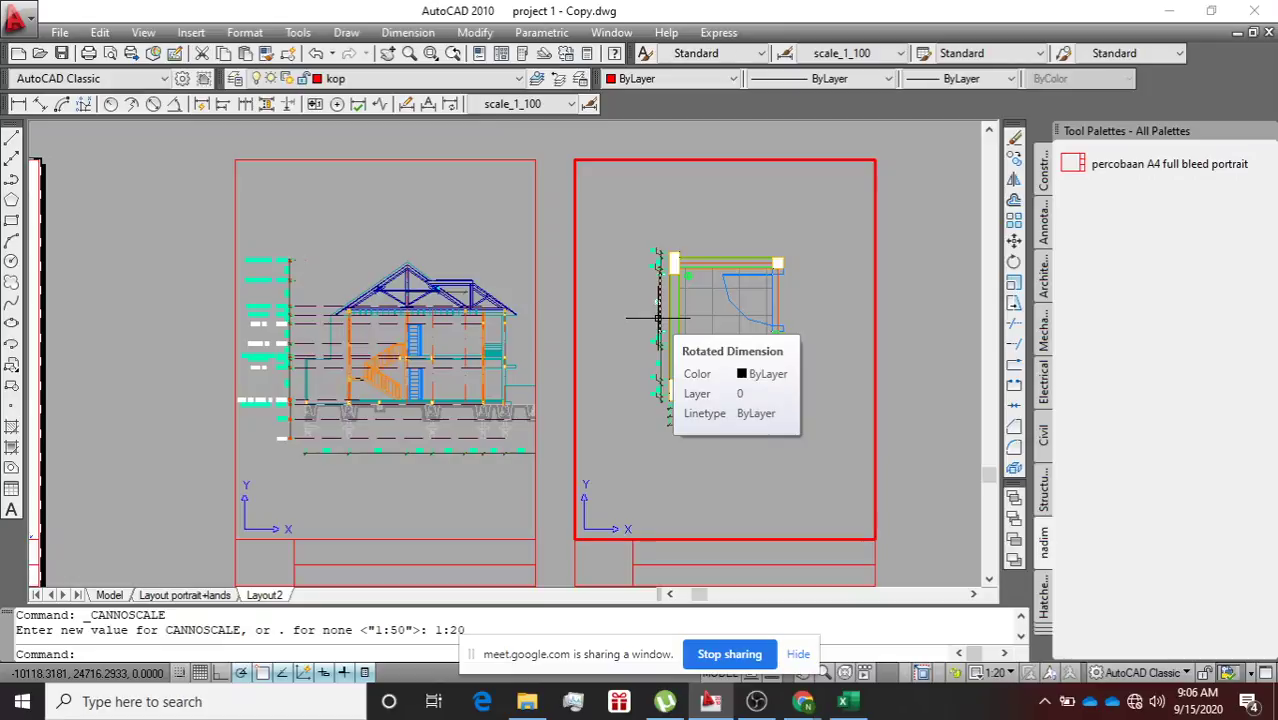
{"action": "key", "text": "Escape"}
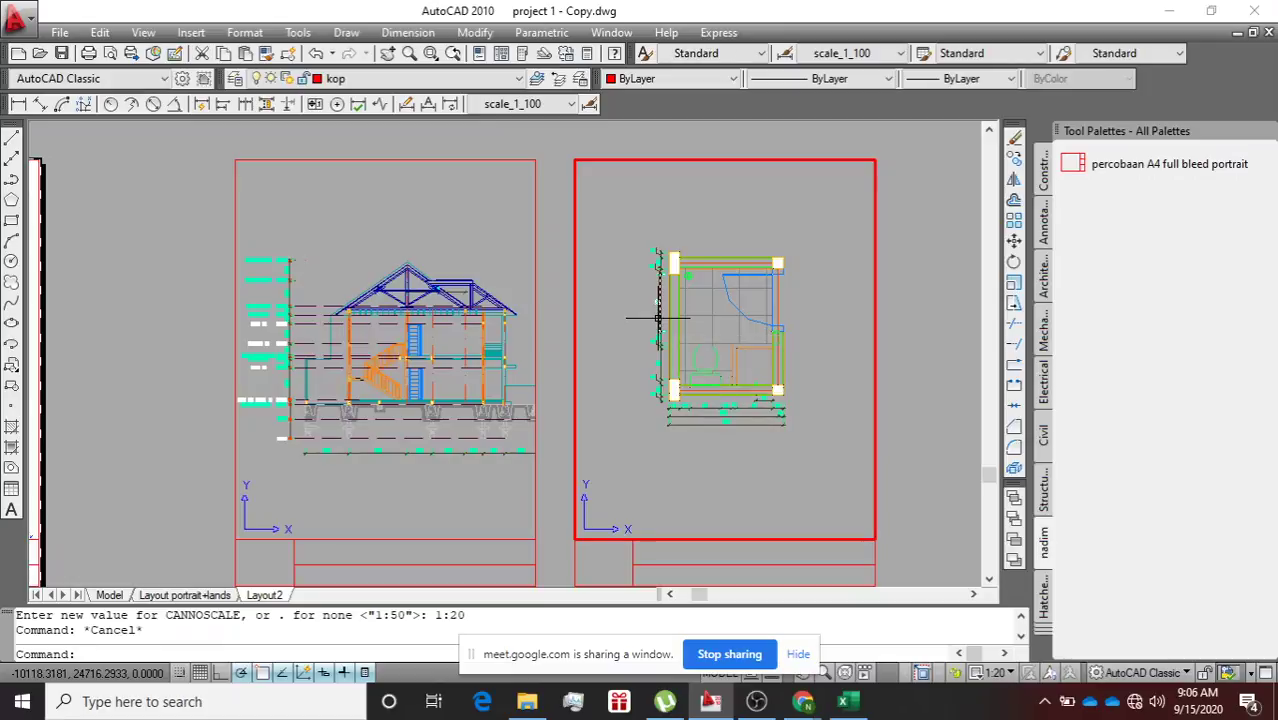
{"action": "double_click", "coordinate": [549, 147]}
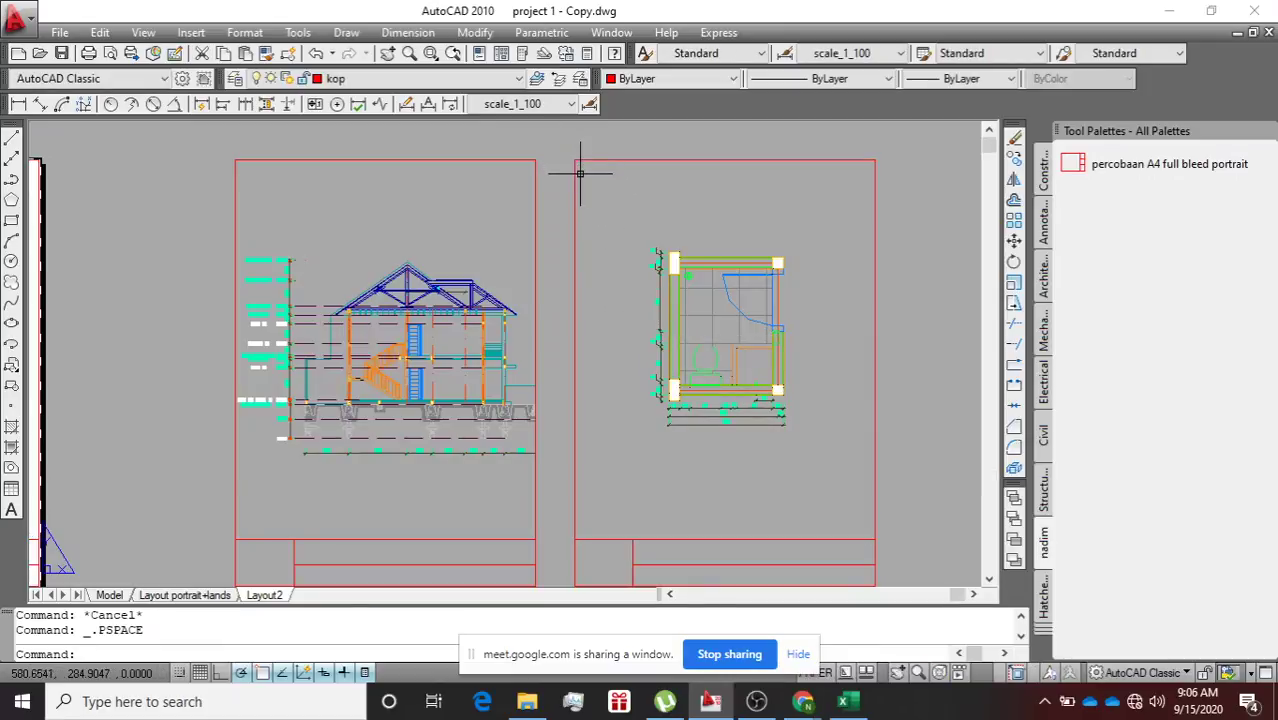
{"action": "scroll", "coordinate": [608, 300], "scroll_direction": "down", "scroll_amount": 4}
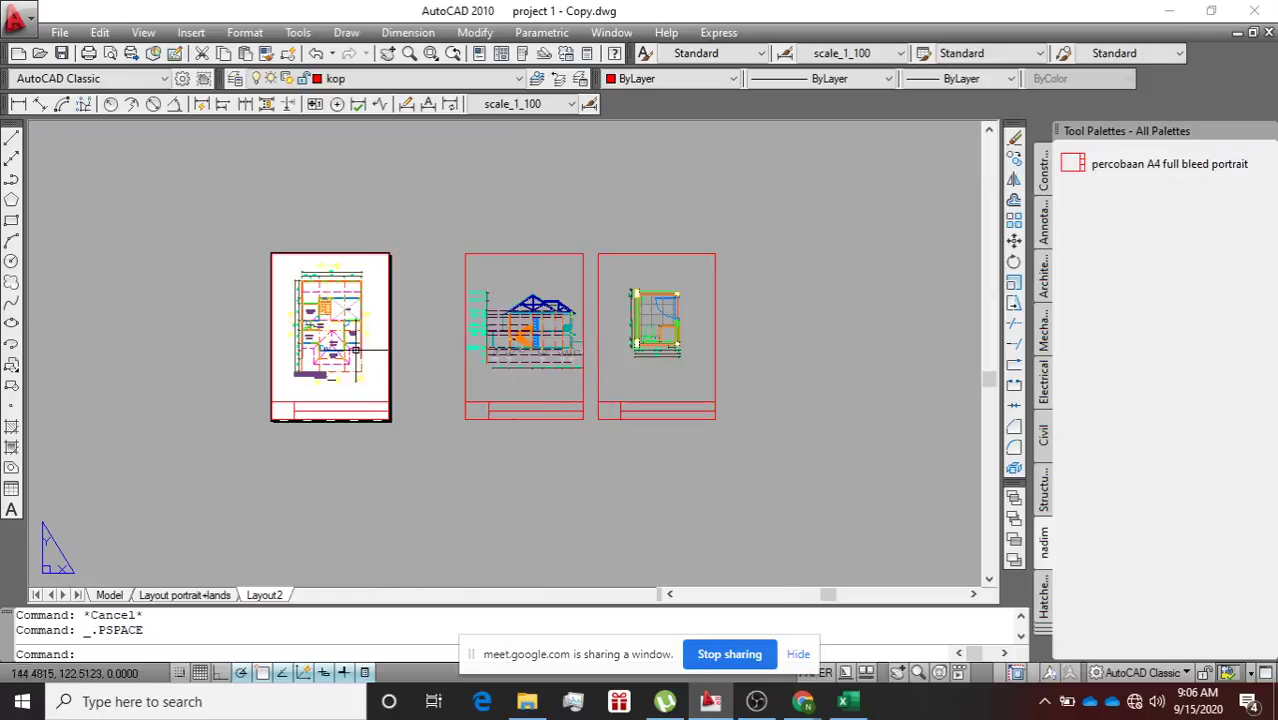
{"action": "scroll", "coordinate": [355, 351], "scroll_direction": "up", "scroll_amount": 3}
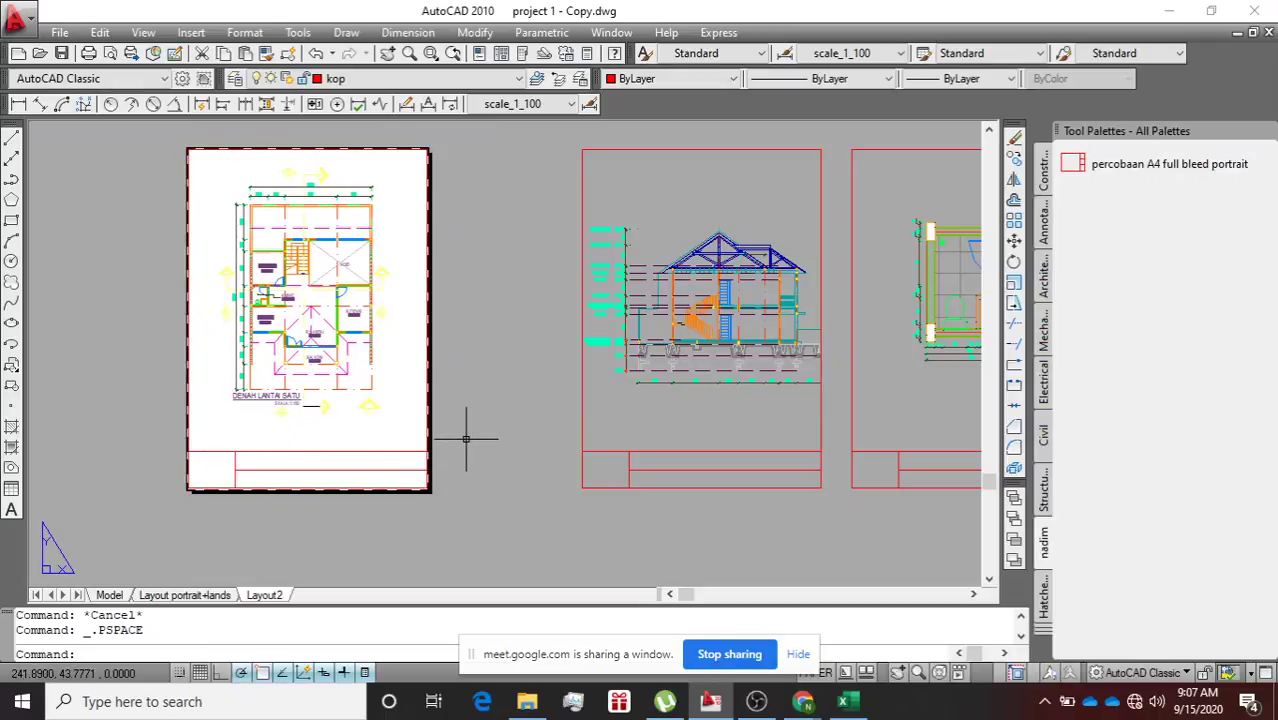
{"action": "key", "text": "ctrl+p"}
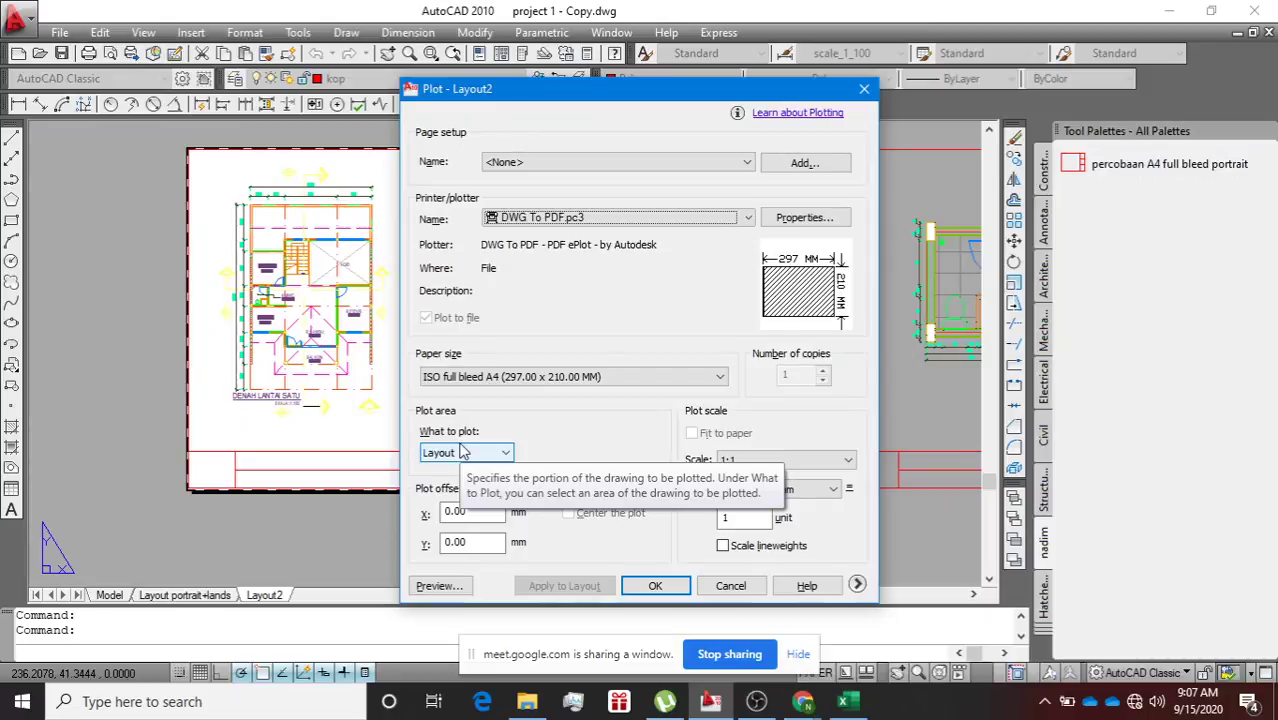
Review the page setup choices for the plot, including adding a new setup and importing one from a drawing file.
{"action": "left_click", "coordinate": [630, 165]}
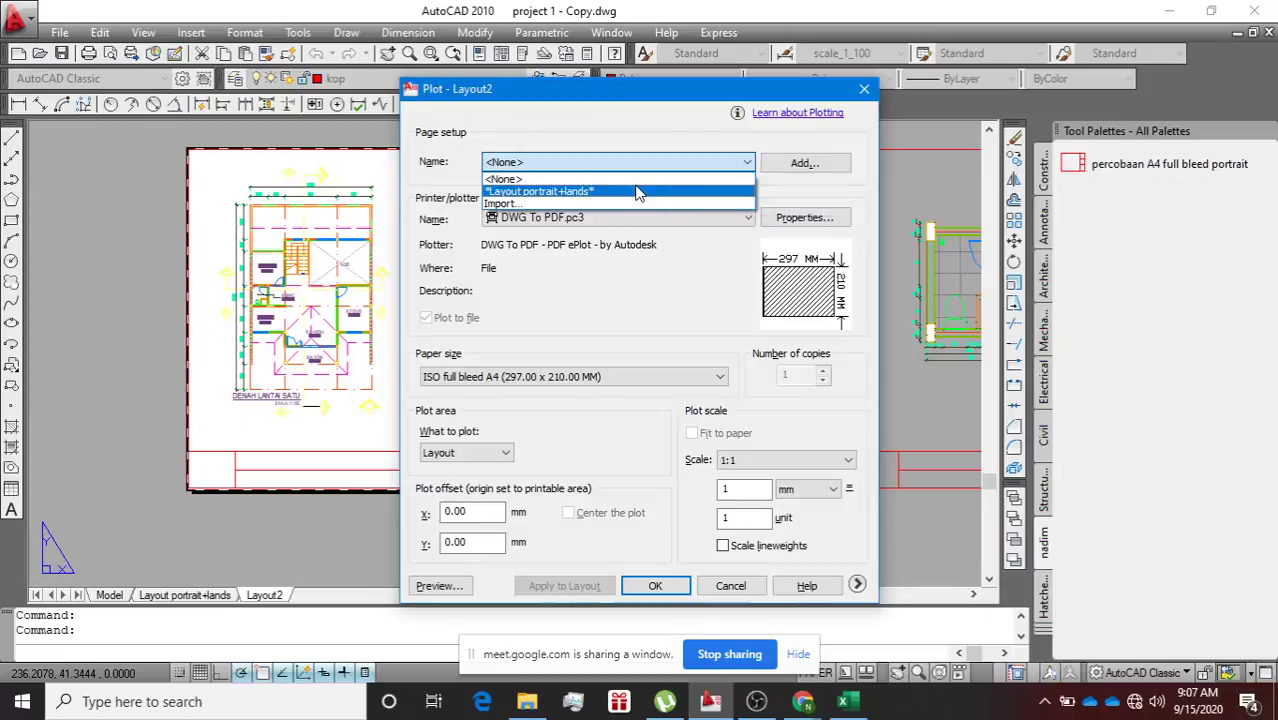
{"action": "left_click", "coordinate": [798, 168]}
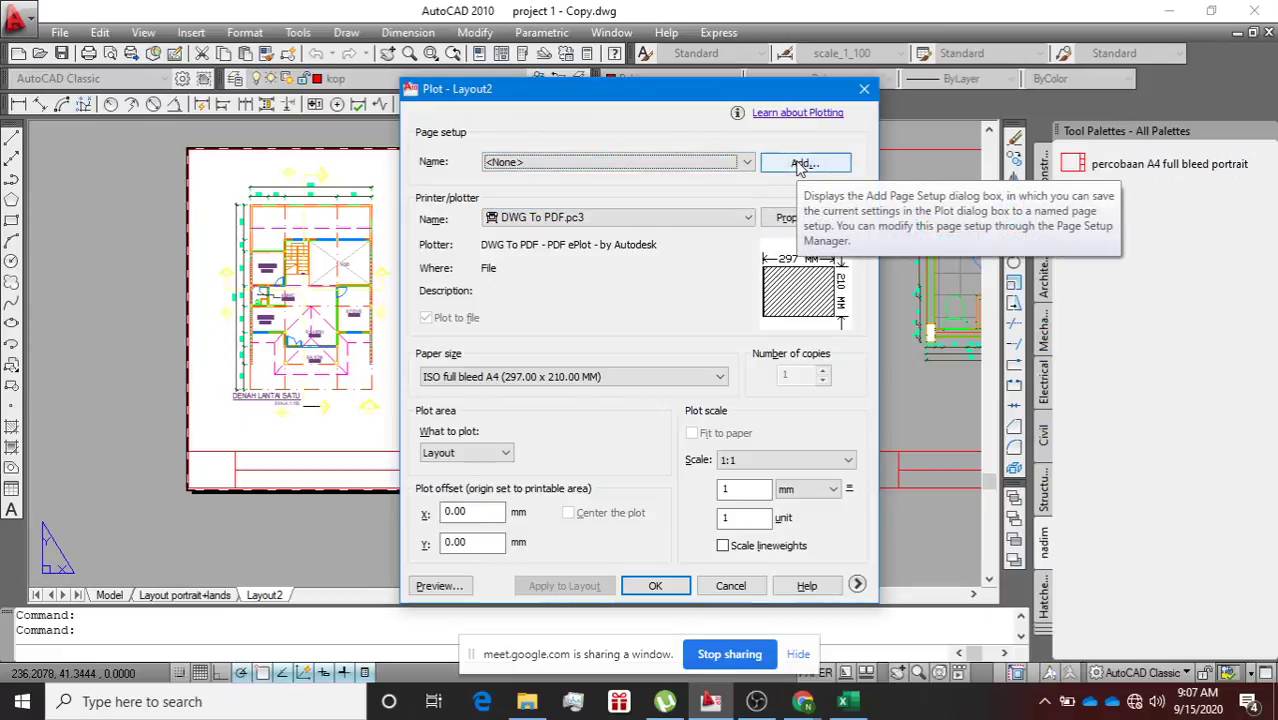
{"action": "left_click", "coordinate": [803, 164]}
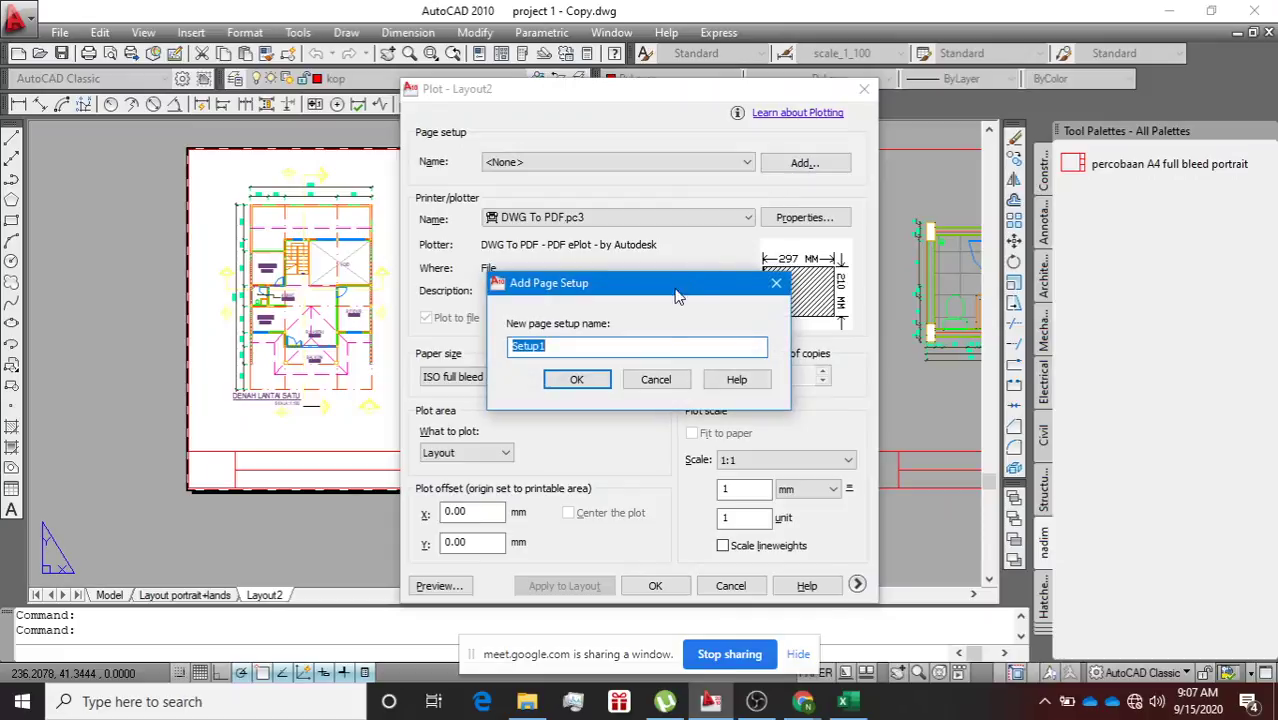
{"action": "left_click", "coordinate": [657, 379]}
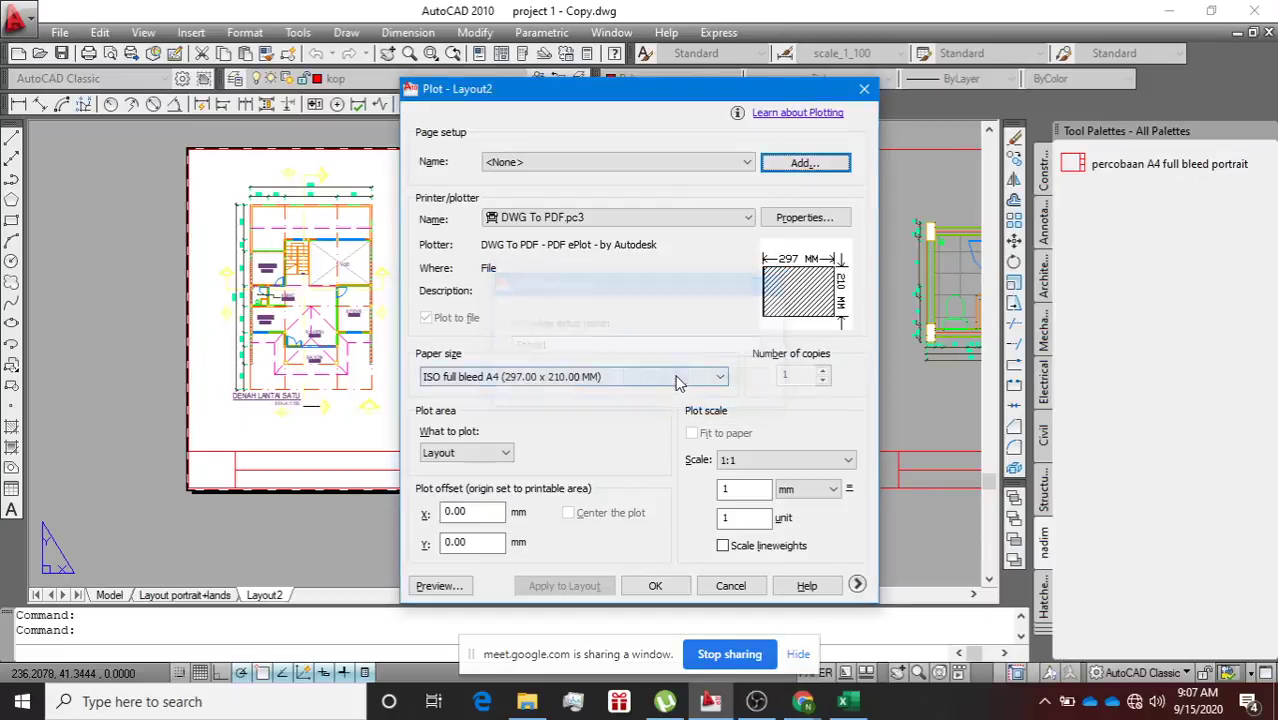
{"action": "left_click", "coordinate": [744, 166]}
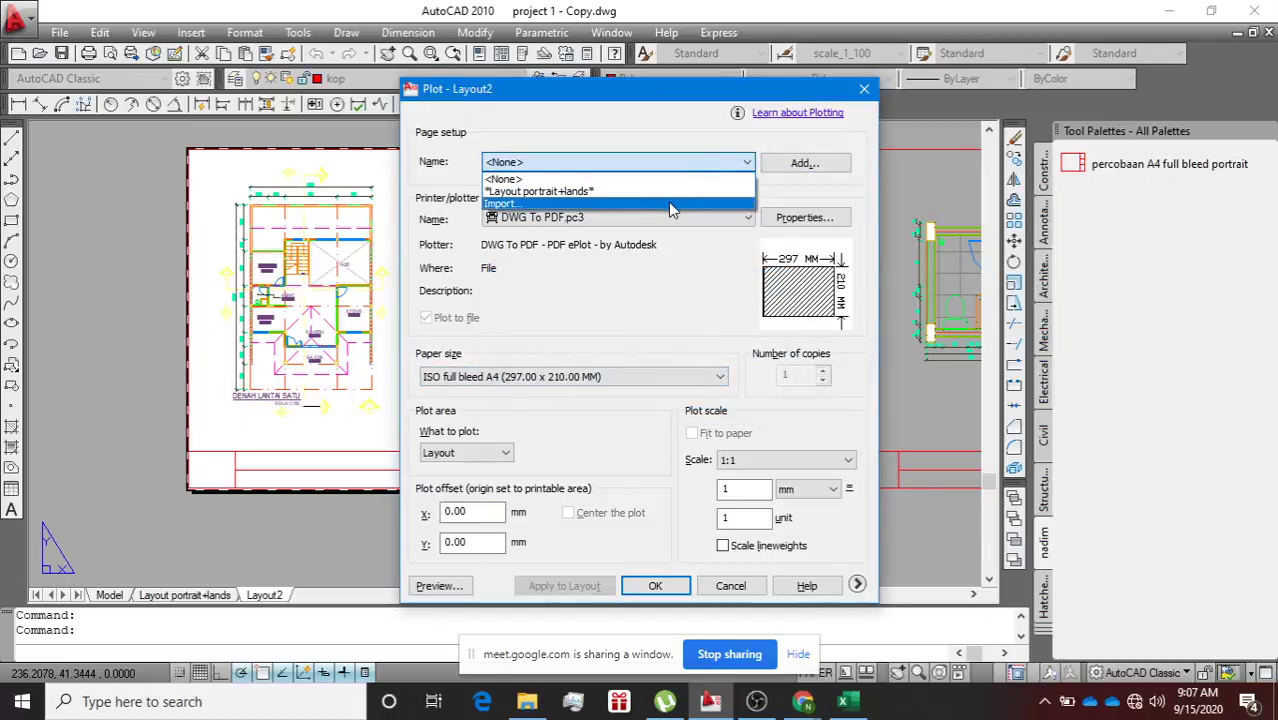
{"action": "left_click", "coordinate": [672, 205]}
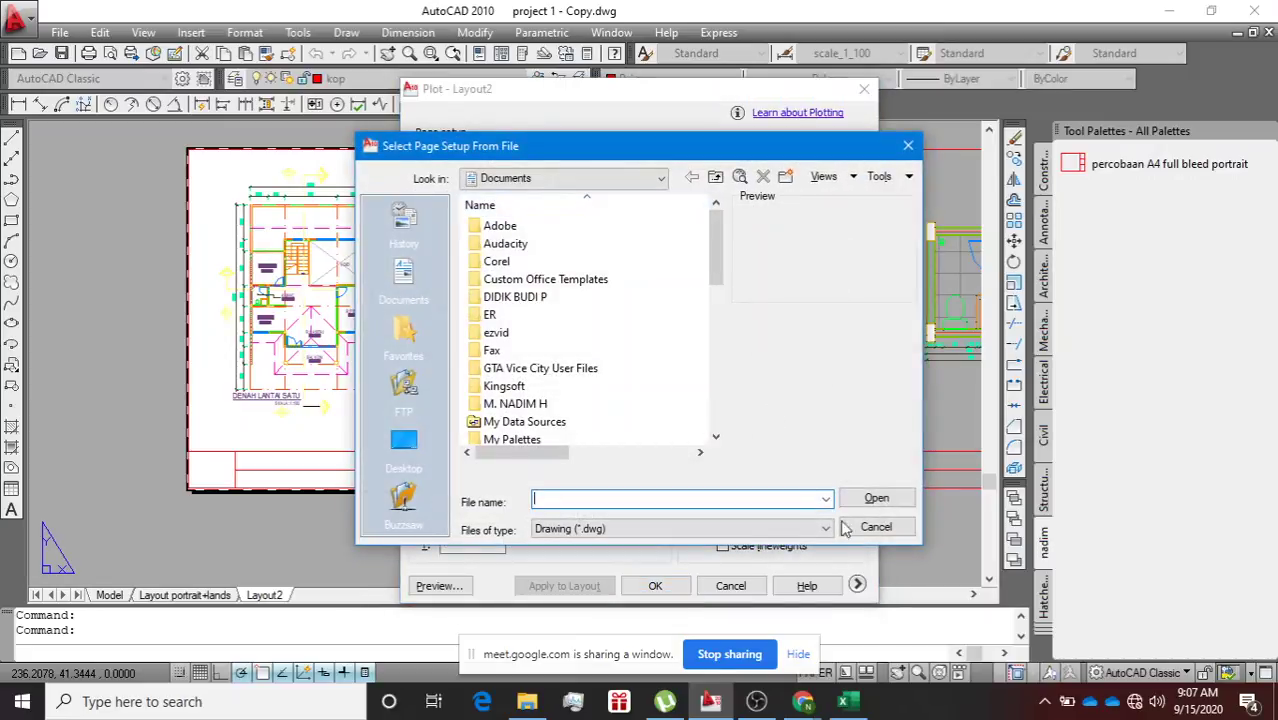
{"action": "left_click", "coordinate": [876, 527]}
{"action": "left_click", "coordinate": [746, 163]}
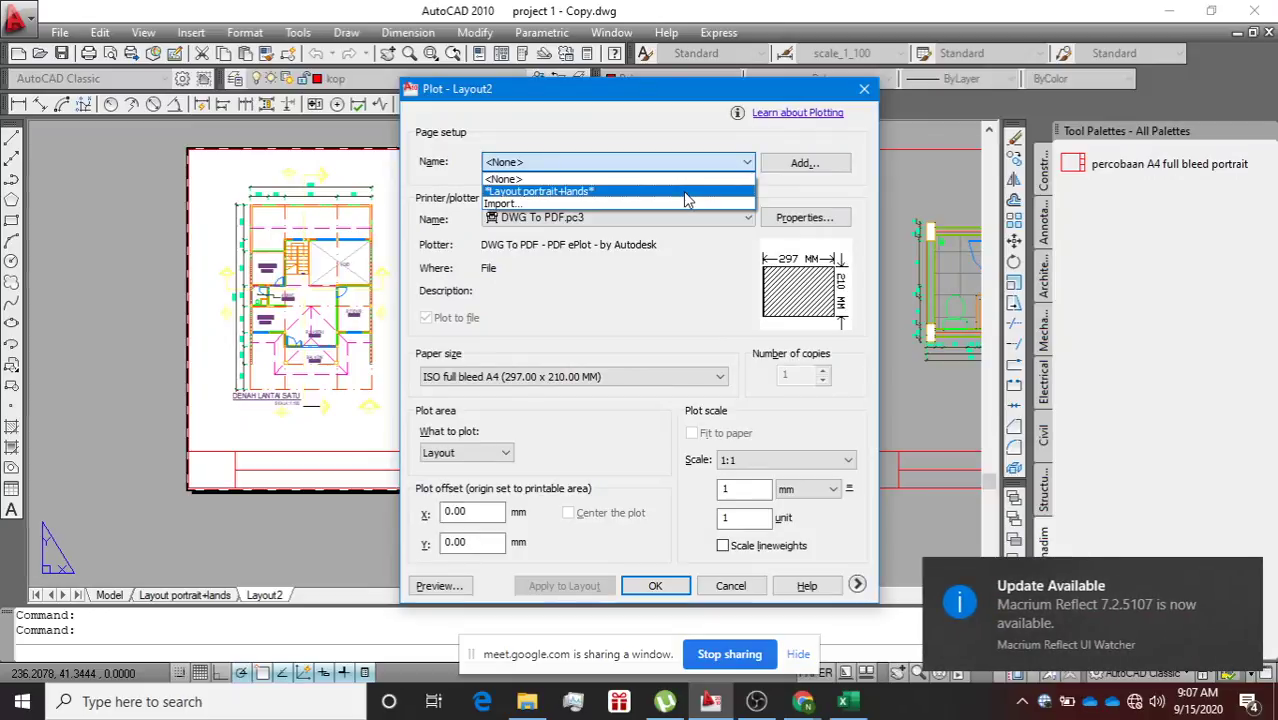
{"action": "left_click", "coordinate": [640, 308]}
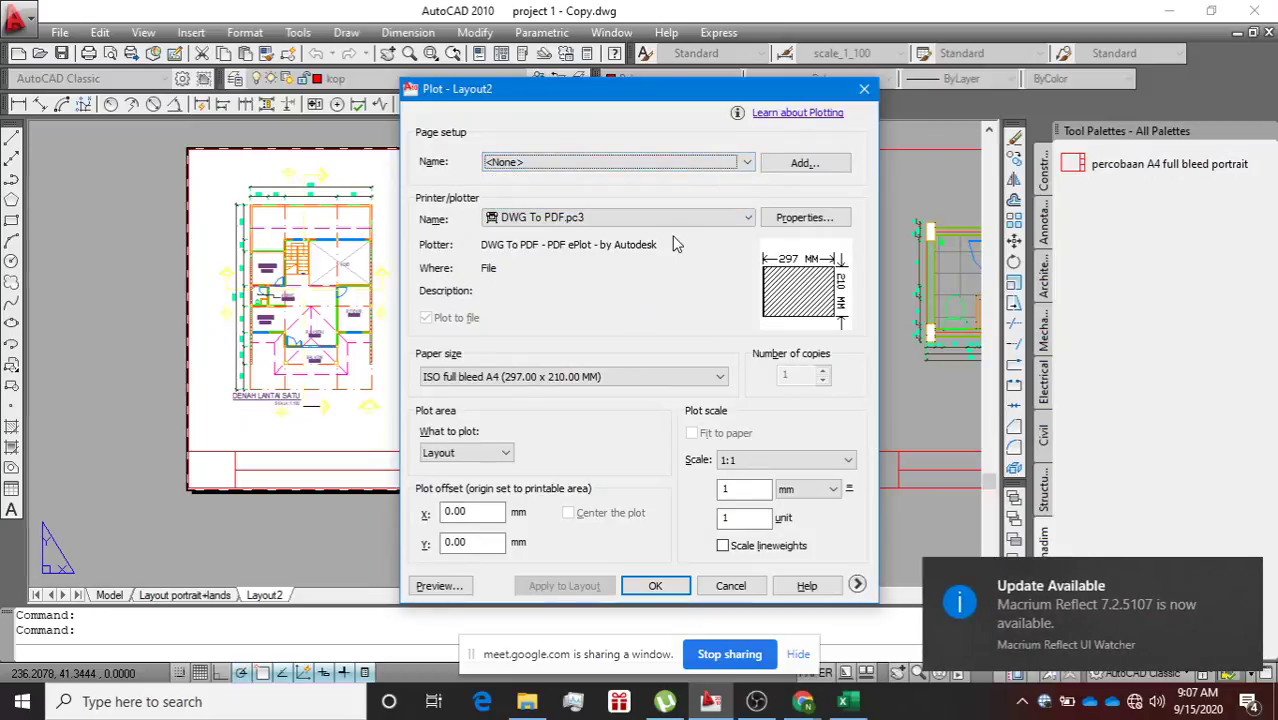
{"action": "left_click", "coordinate": [693, 163]}
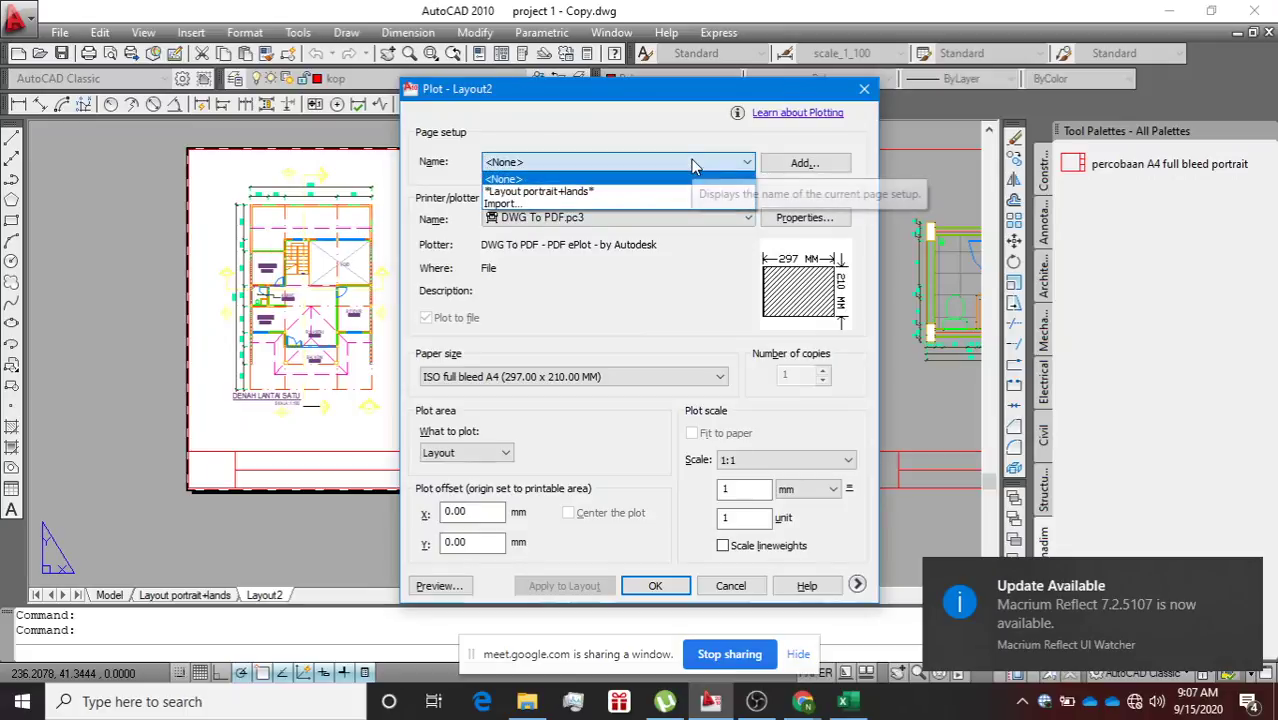
{"action": "left_click", "coordinate": [693, 163]}
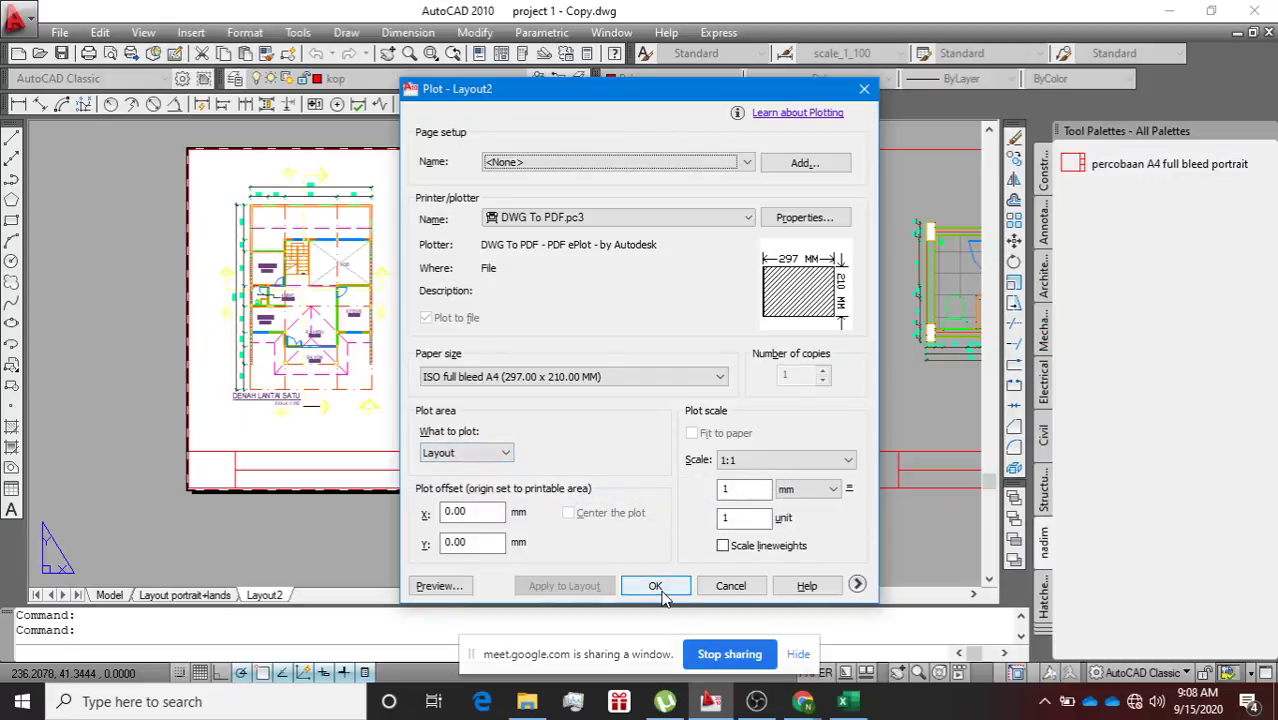
Preview the Layout2 plot and examine the floor plan sheet's linework, title text and title block.
{"action": "left_click", "coordinate": [437, 587]}
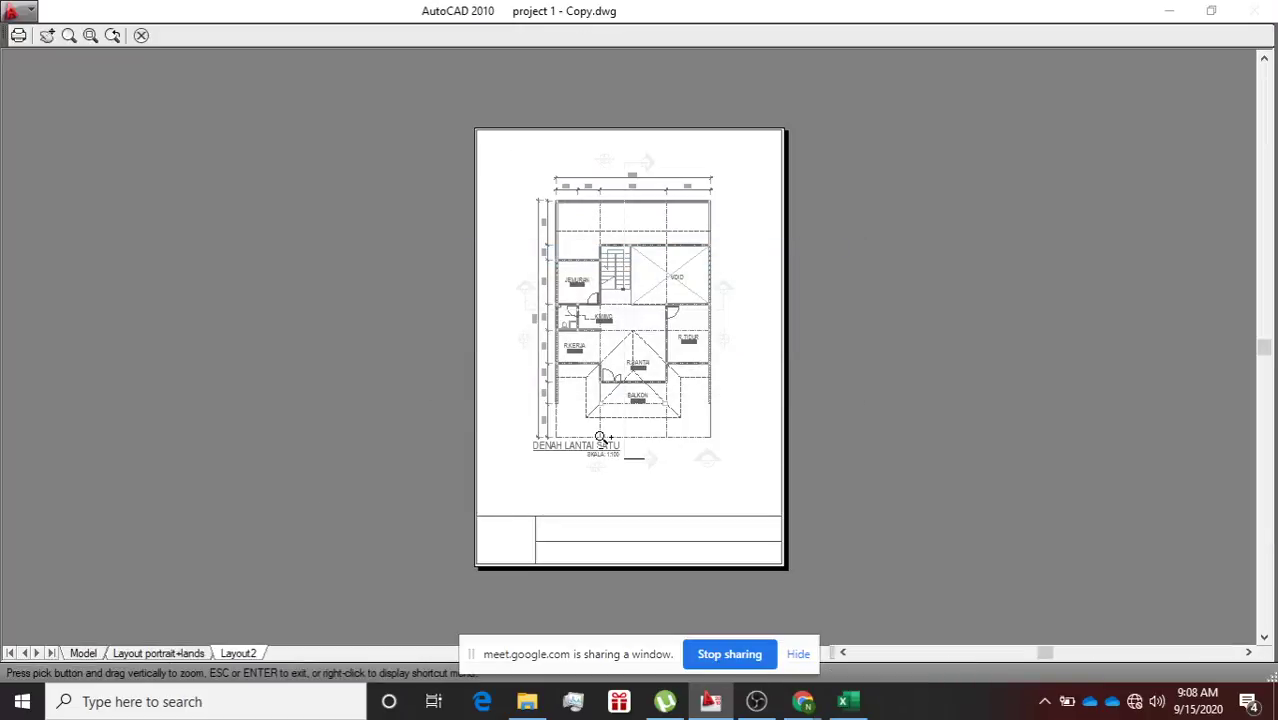
{"action": "scroll", "coordinate": [613, 417], "scroll_direction": "up", "scroll_amount": 10}
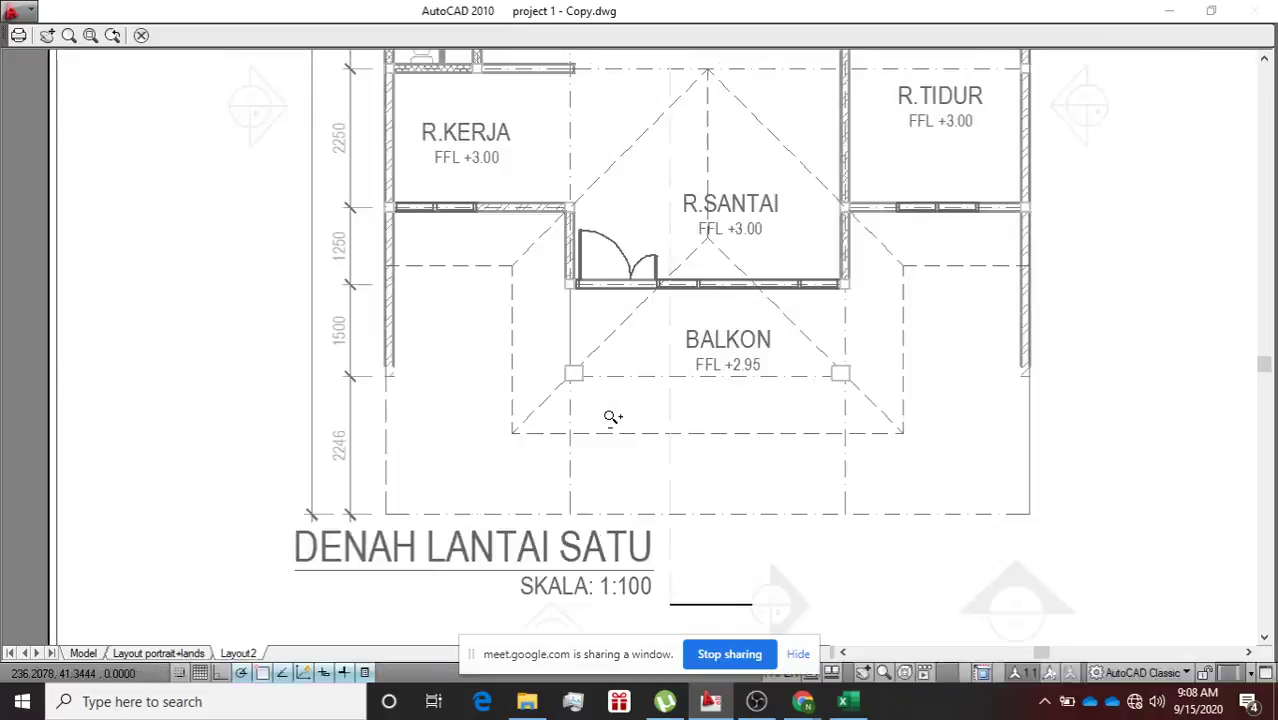
{"action": "scroll", "coordinate": [613, 417], "scroll_direction": "down", "scroll_amount": 10}
{"action": "scroll", "coordinate": [624, 526], "scroll_direction": "up", "scroll_amount": 5}
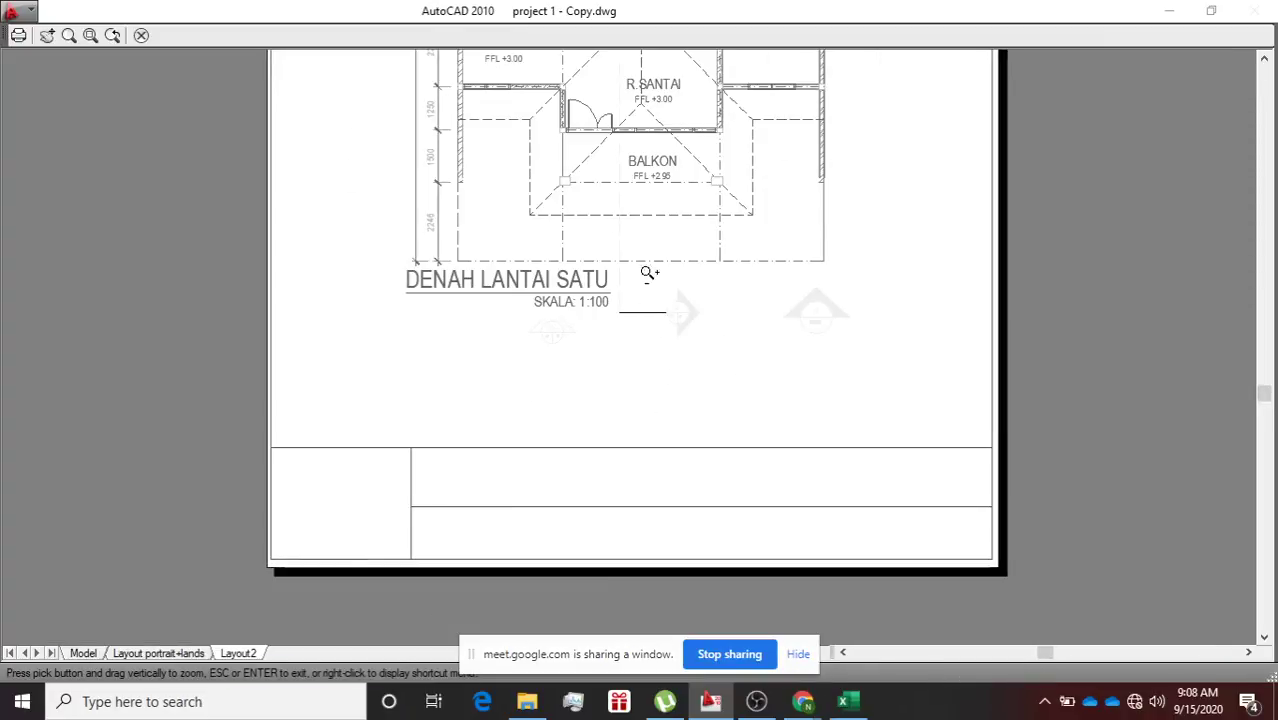
{"action": "mouse_move", "coordinate": [645, 271]}
{"action": "middle_mouse_down"}
{"action": "mouse_move", "coordinate": [619, 650]}
{"action": "mouse_move", "coordinate": [584, 338]}
{"action": "middle_mouse_up"}
{"action": "scroll", "coordinate": [584, 338], "scroll_direction": "down", "scroll_amount": 4}
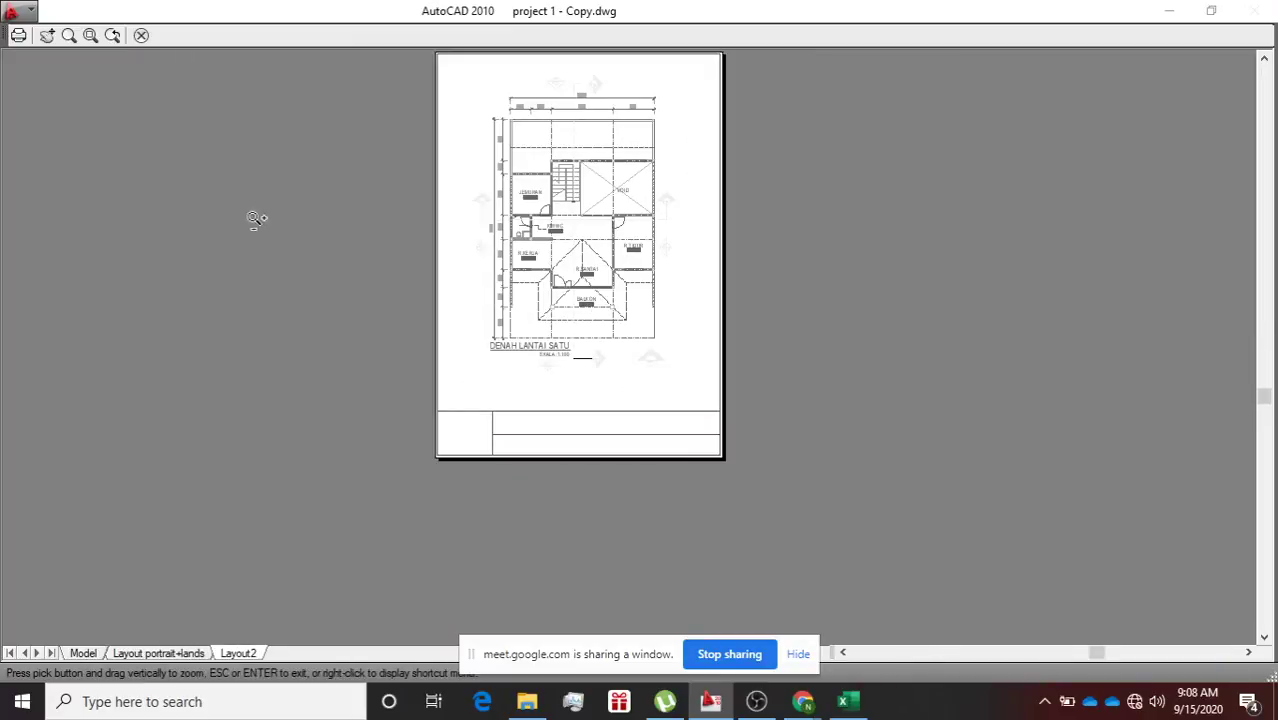
Plot the previewed floor plan sheet to a PDF named denah lantai 1 in the Documents folder.
{"action": "left_click", "coordinate": [20, 36]}
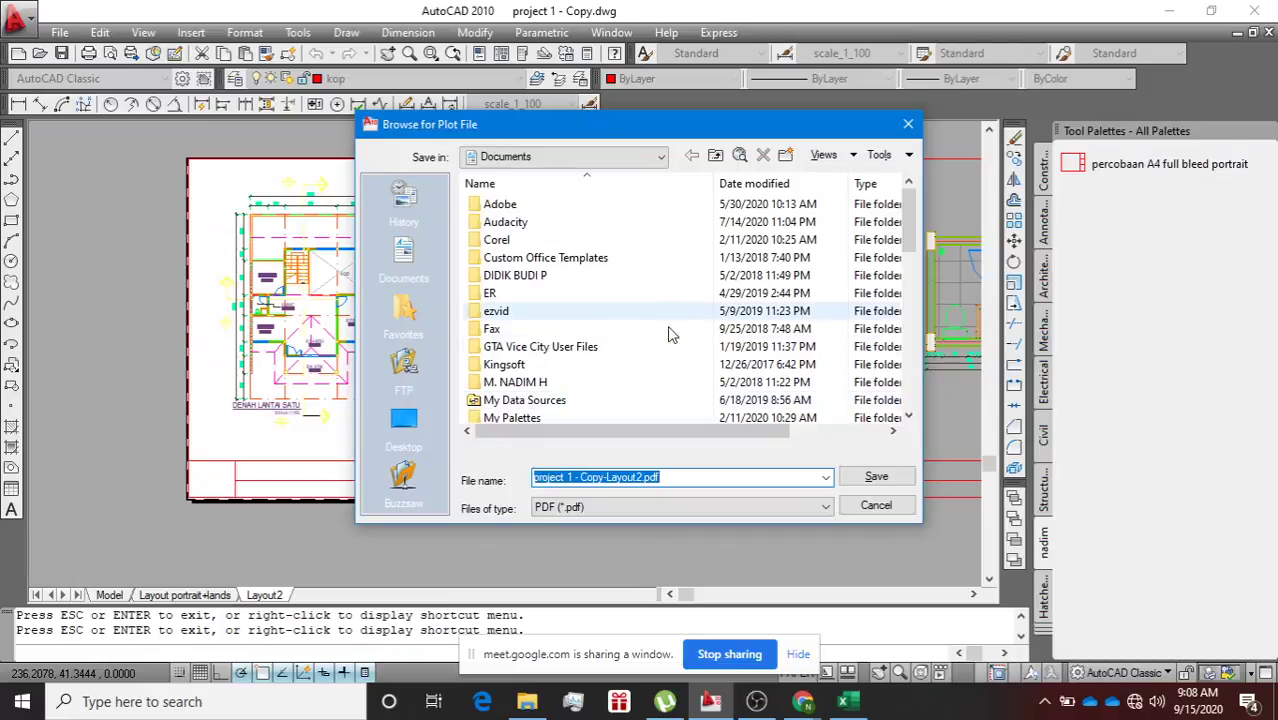
{"action": "left_click", "coordinate": [679, 478]}
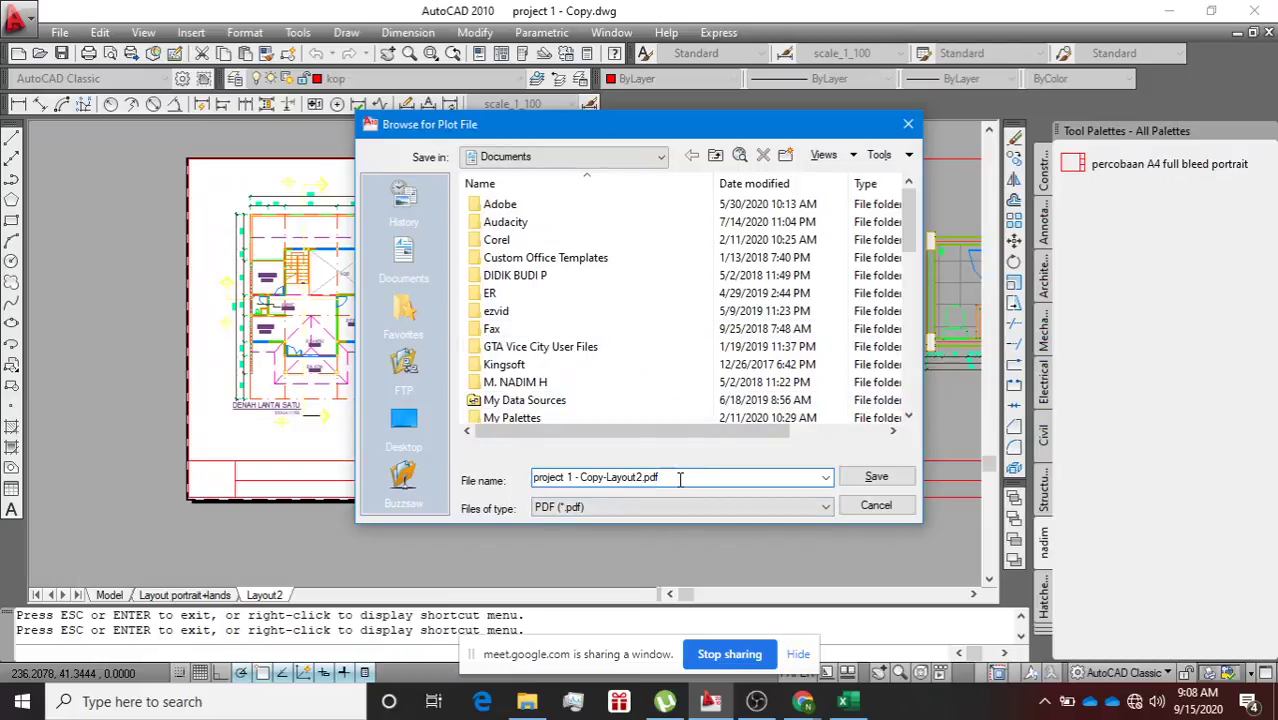
{"action": "left_click_drag", "start_coordinate": [679, 478], "coordinate": [516, 515]}
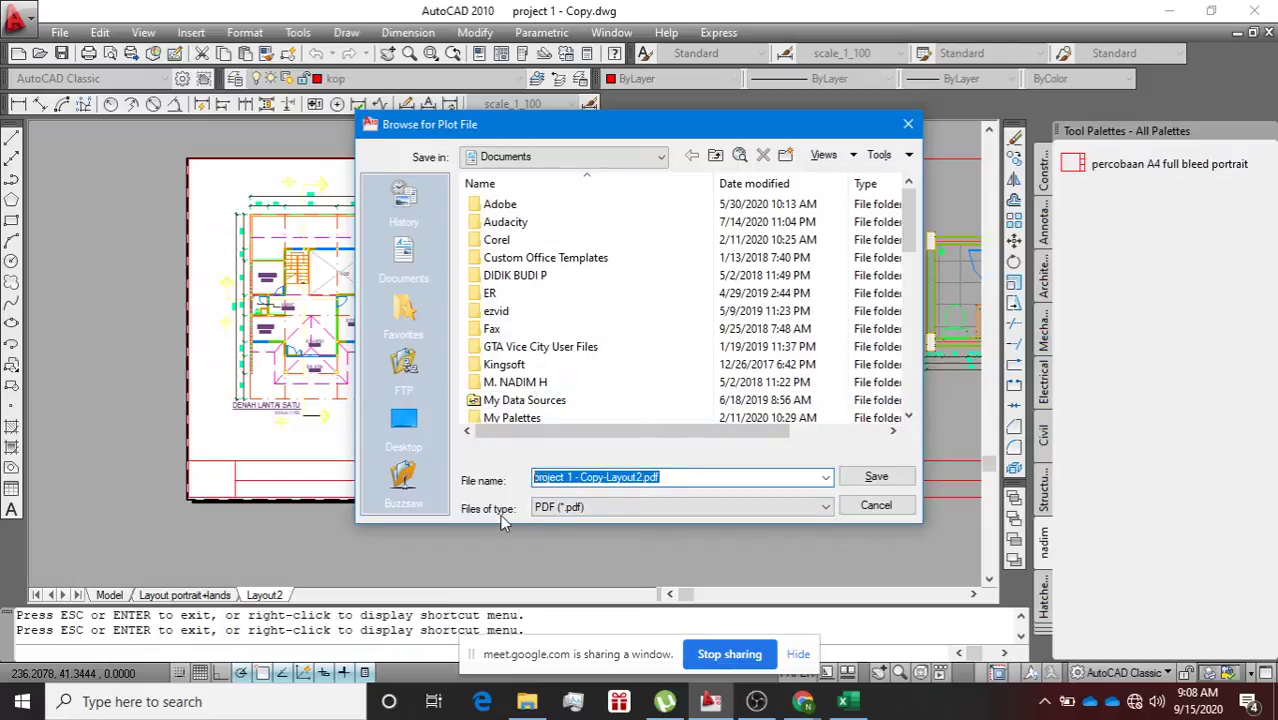
{"action": "type", "text": "denah lantai 1"}
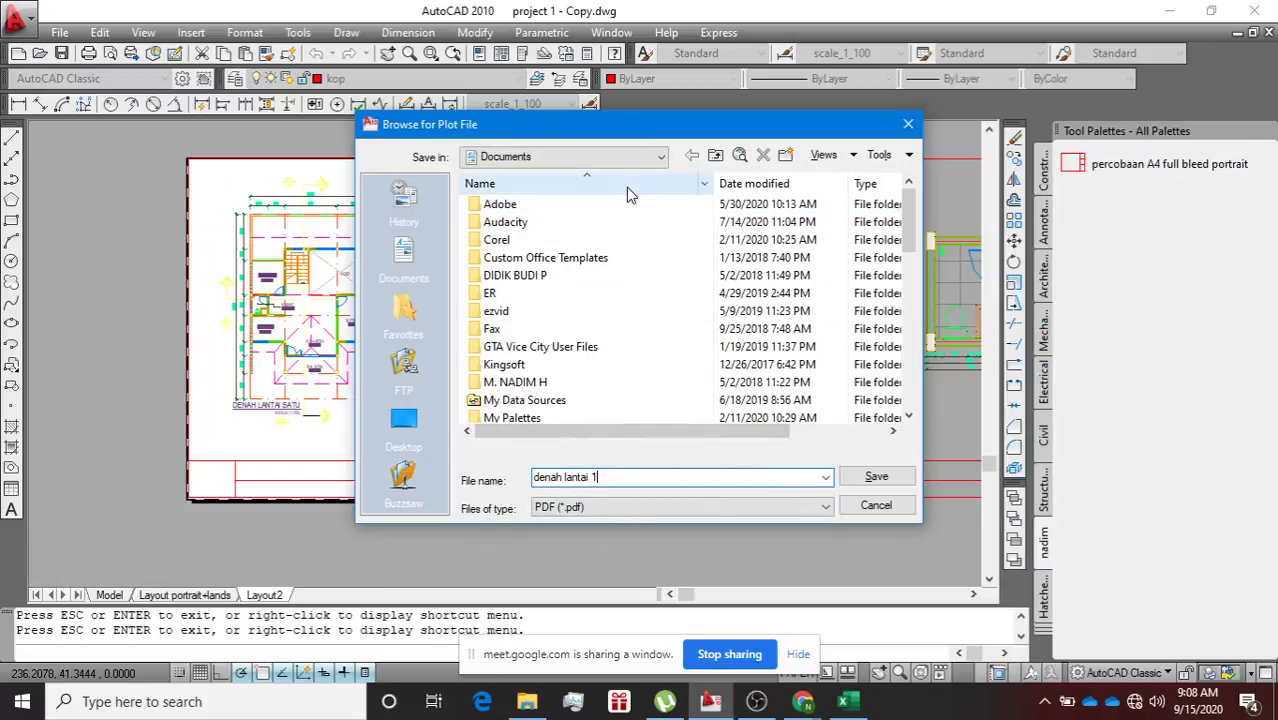
{"action": "scroll", "coordinate": [636, 325], "scroll_direction": "down", "scroll_amount": 3}
{"action": "scroll", "coordinate": [636, 325], "scroll_direction": "down", "scroll_amount": 5}
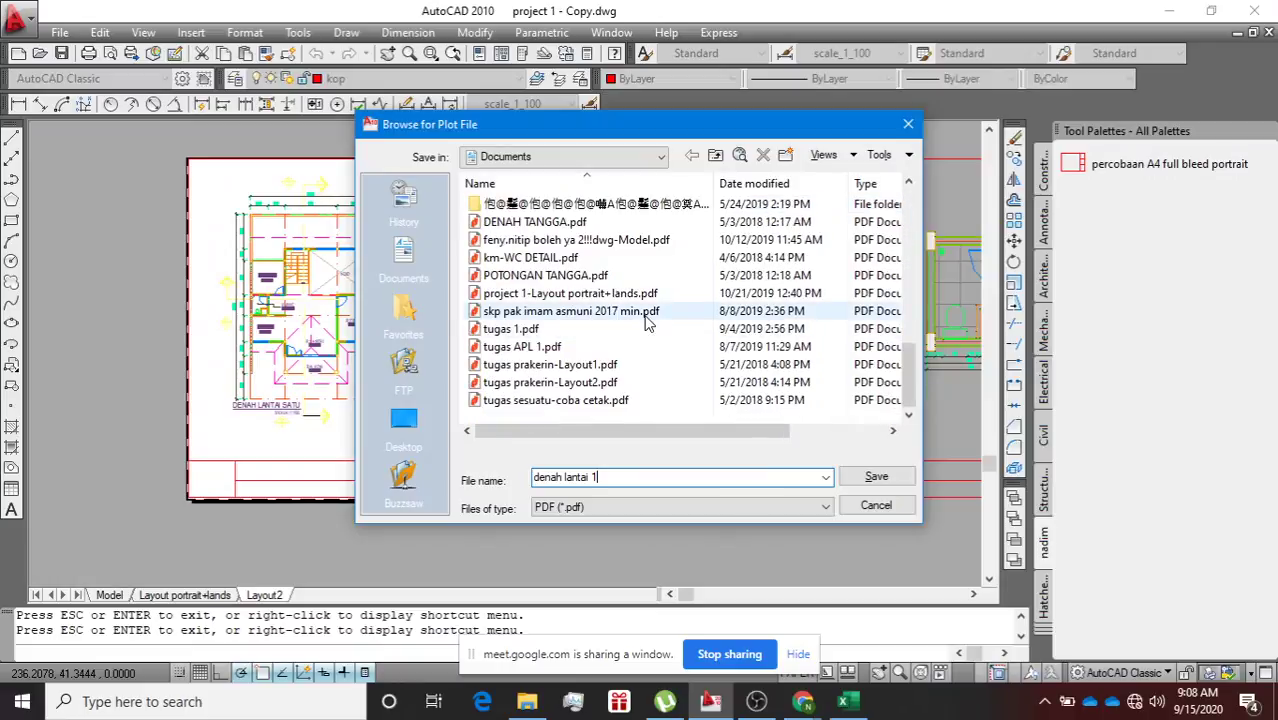
{"action": "left_click", "coordinate": [874, 478]}
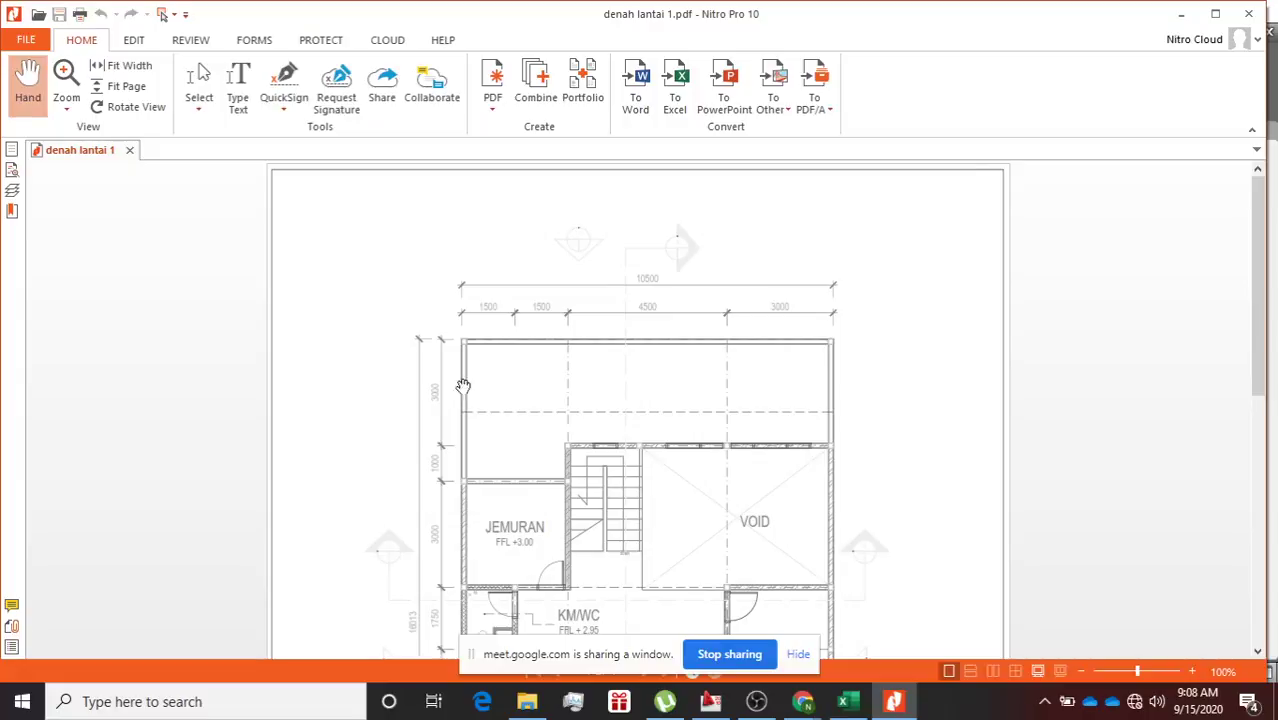
Check the plotted floor plan PDF from the upper dimensions down to the title block.
{"action": "scroll", "coordinate": [530, 415], "scroll_direction": "down", "scroll_amount": 4}
{"action": "scroll", "coordinate": [534, 420], "scroll_direction": "down", "scroll_amount": 6}
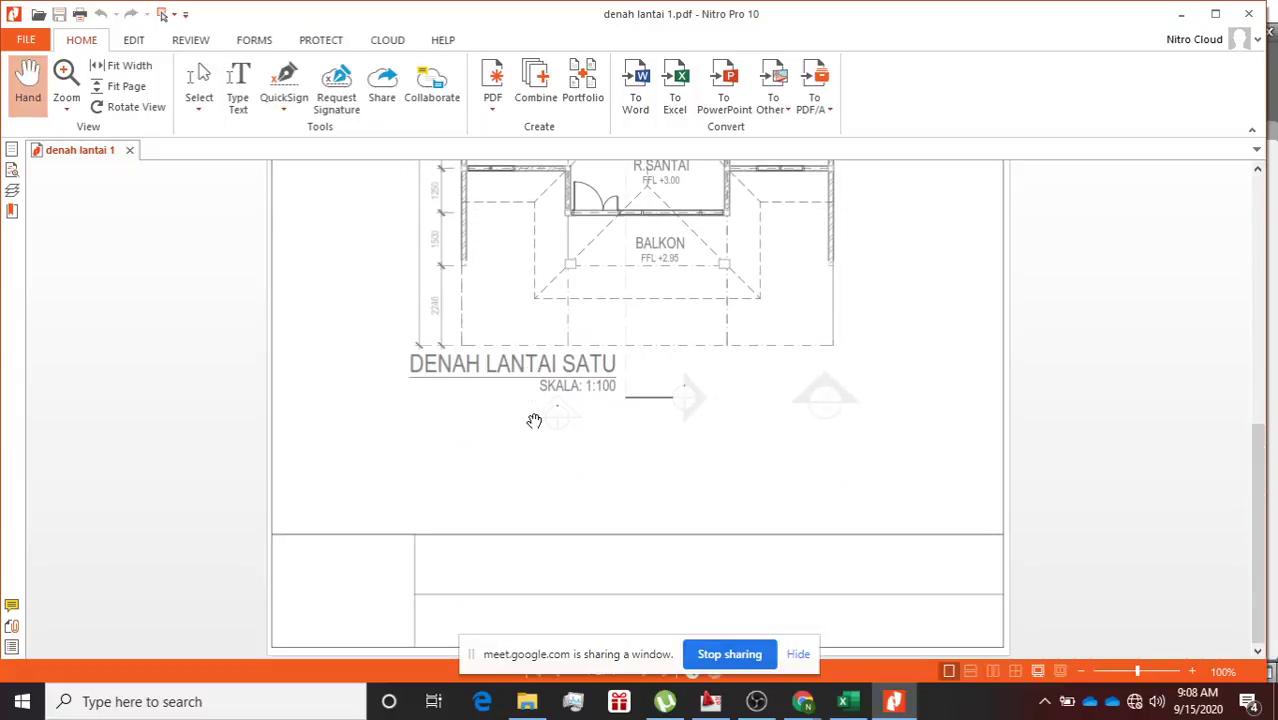
{"action": "scroll", "coordinate": [702, 497], "scroll_direction": "up", "scroll_amount": 3}
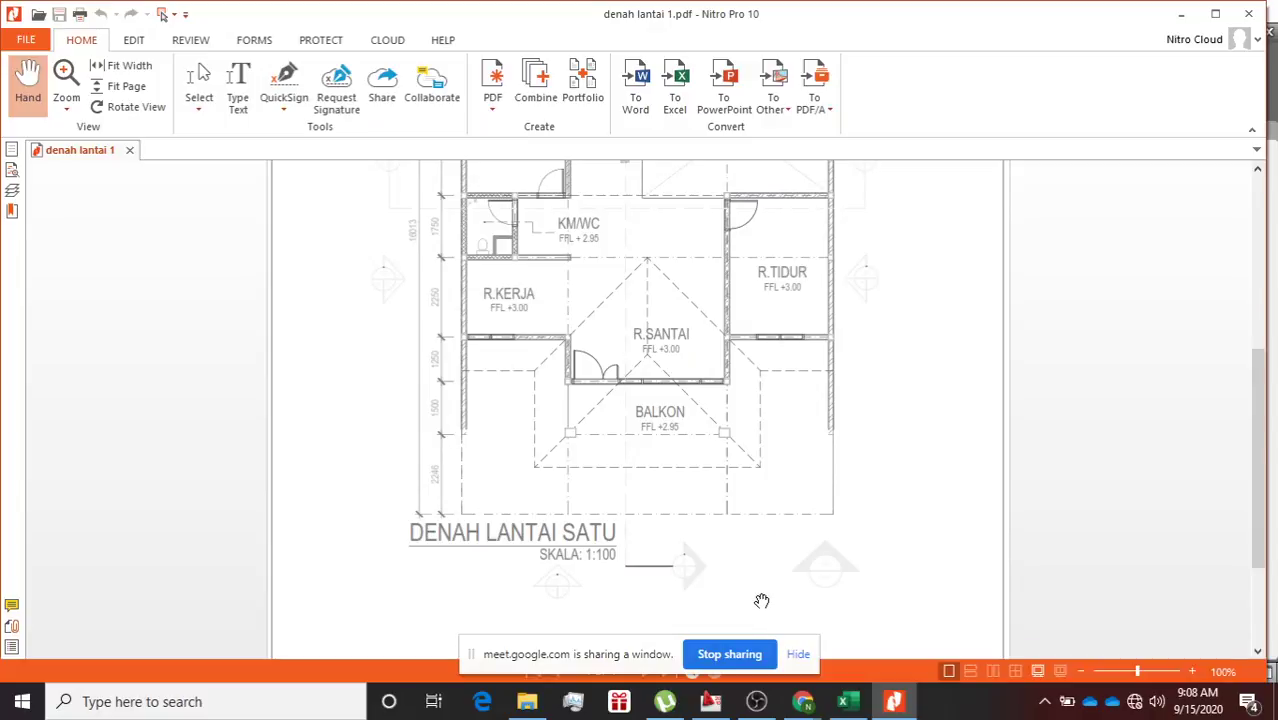
Switch to the Google Meet call in Chrome and look over the participants.
{"action": "mouse_move", "coordinate": [718, 707]}
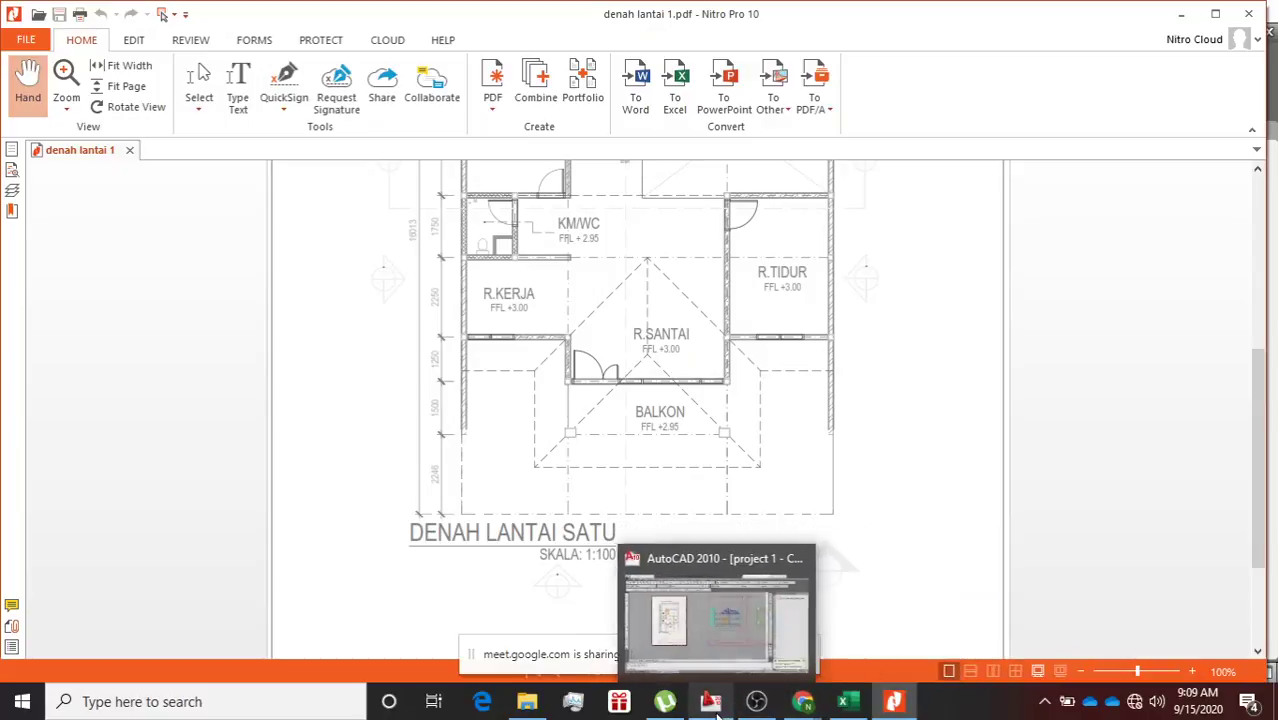
{"action": "mouse_move", "coordinate": [803, 708]}
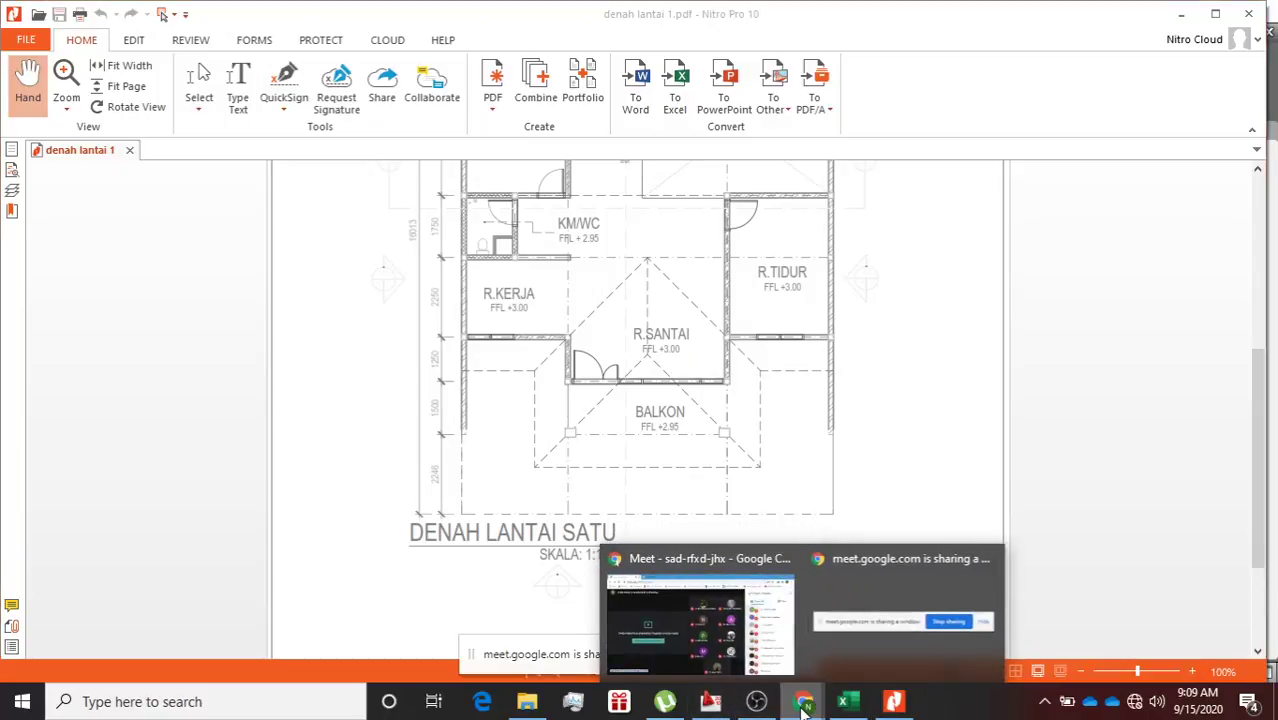
{"action": "left_click", "coordinate": [718, 632]}
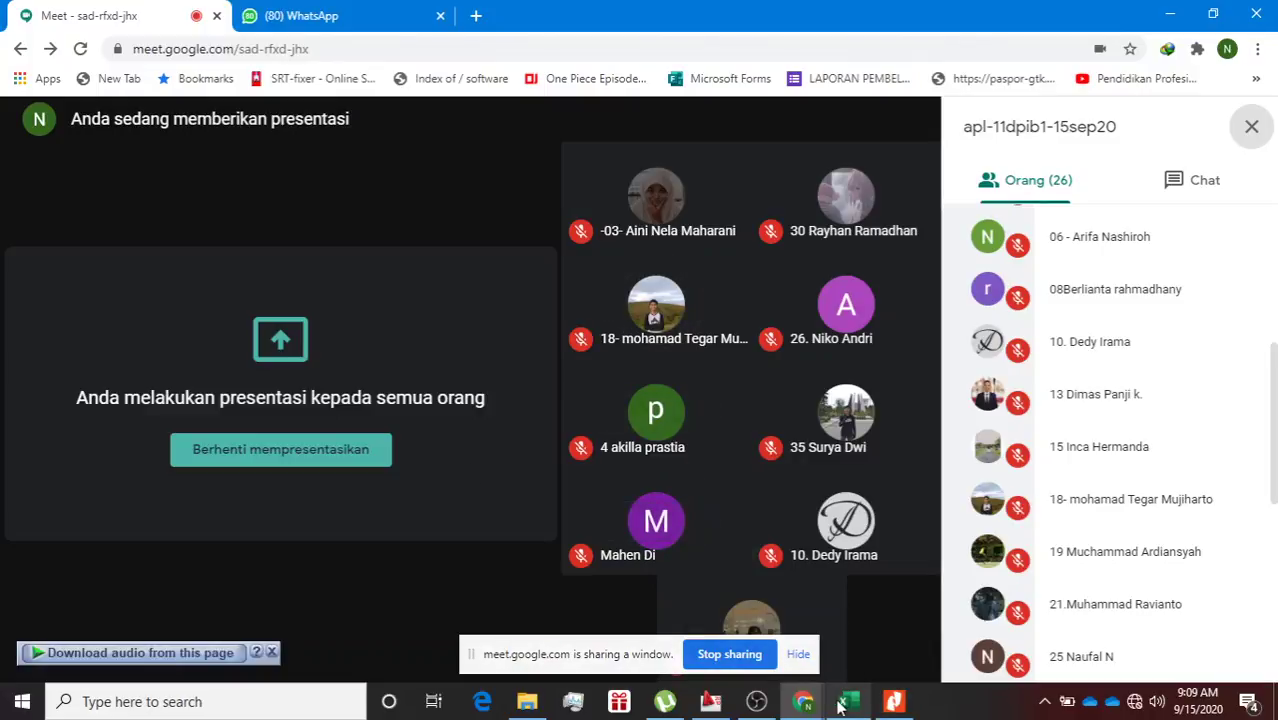
Switch to AutoCAD and set the Layout2 plot area to a window around the section sheet's border.
{"action": "left_click", "coordinate": [710, 701]}
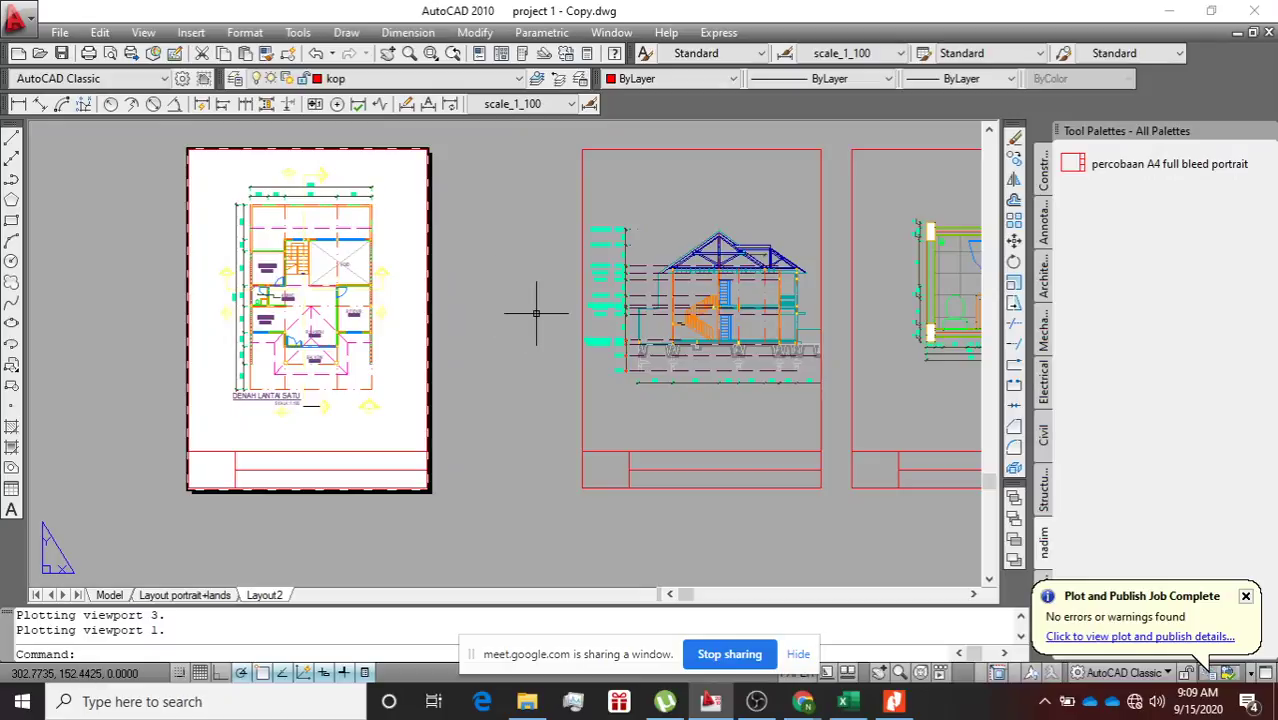
{"action": "middle_click_drag", "start_coordinate": [509, 318], "coordinate": [362, 362]}
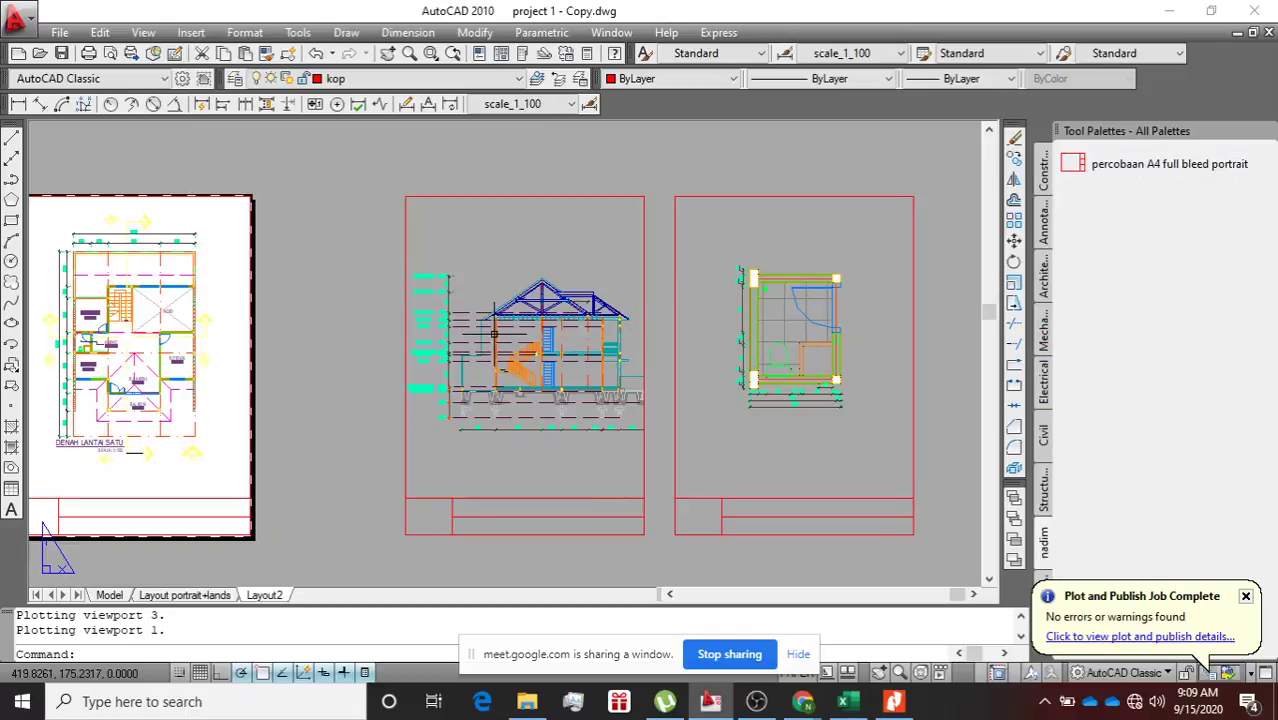
{"action": "key", "text": "ctrl+p"}
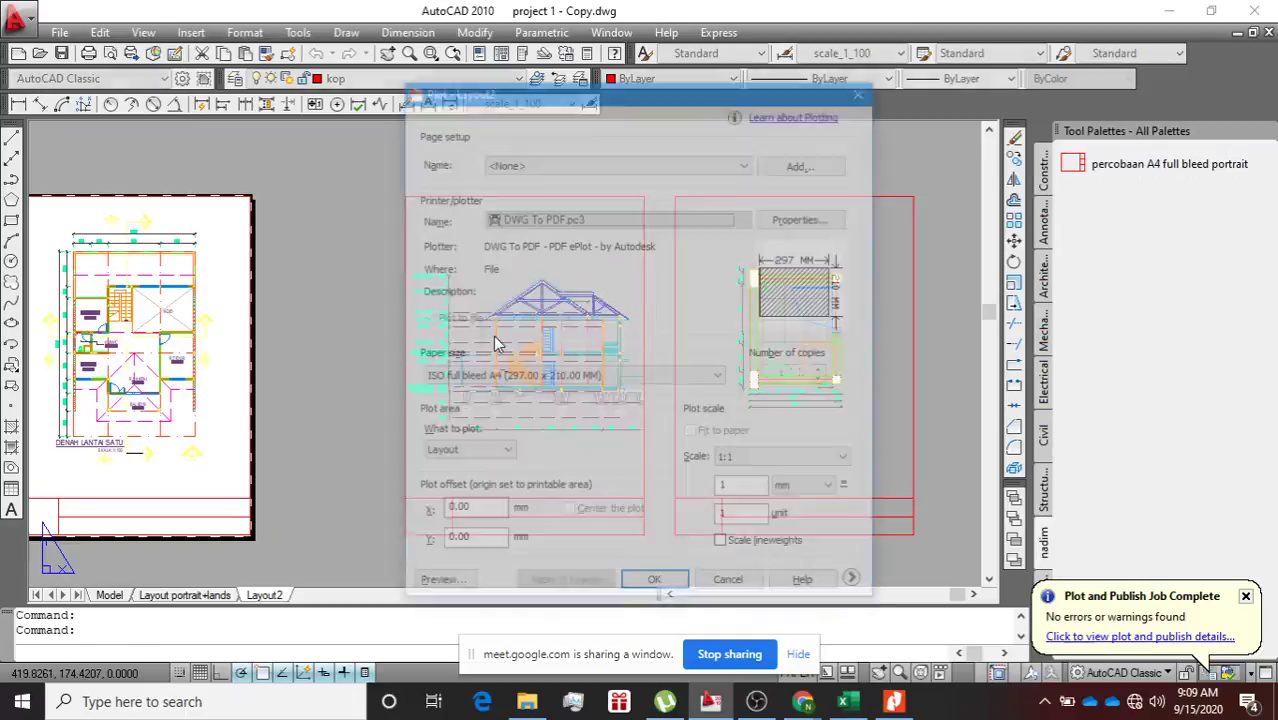
{"action": "left_click", "coordinate": [466, 455]}
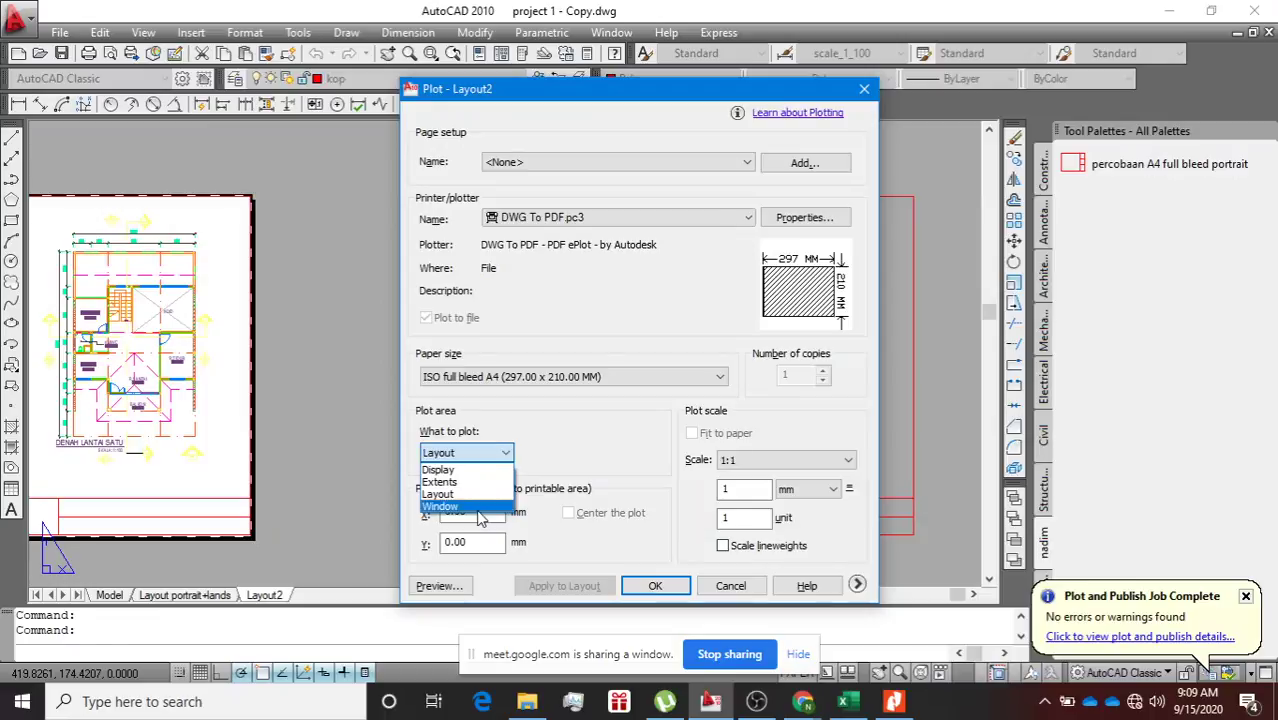
{"action": "left_click", "coordinate": [476, 507]}
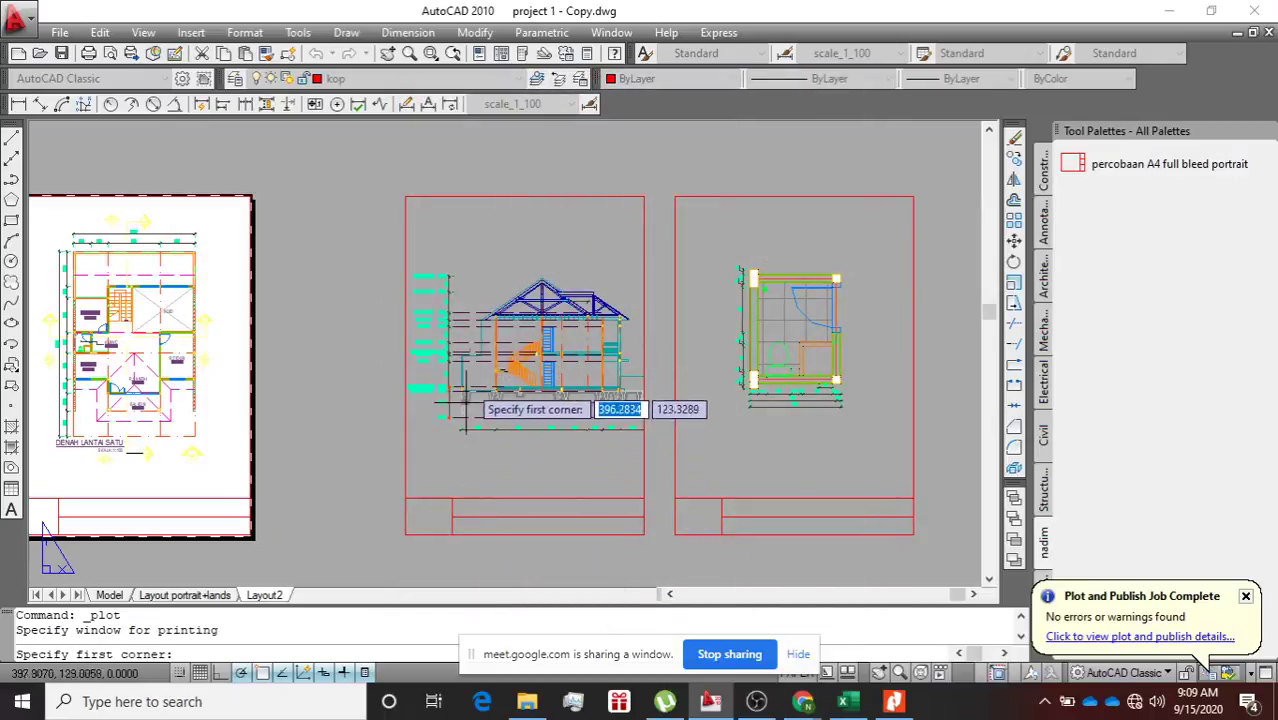
{"action": "left_click", "coordinate": [405, 197]}
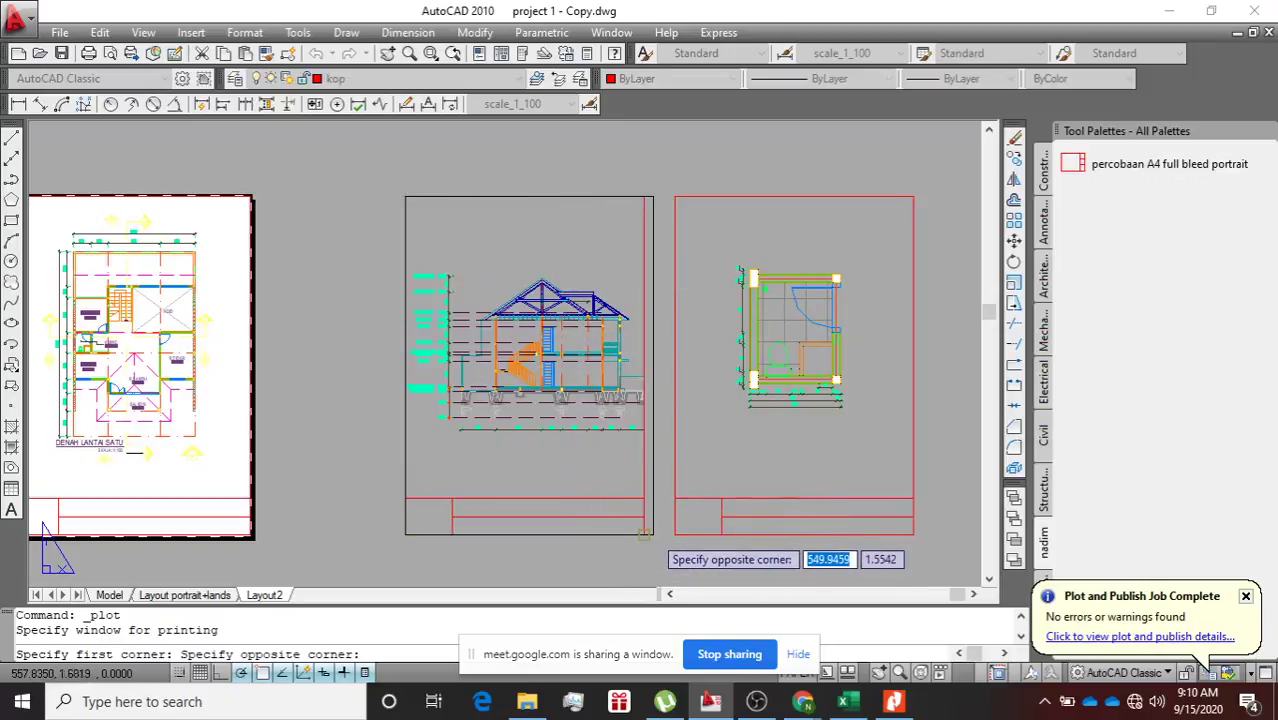
{"action": "left_click", "coordinate": [643, 534]}
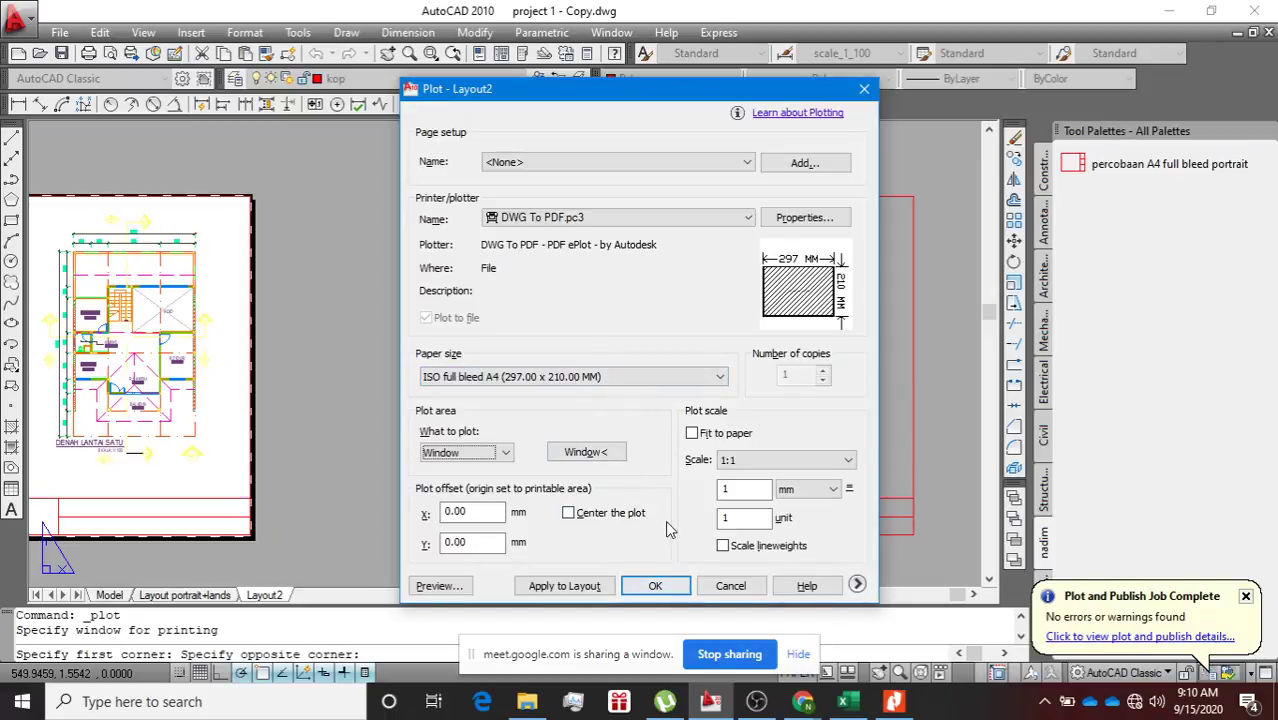
Preview the section sheet and plot it to a PDF named potongan in the Documents folder.
{"action": "left_click", "coordinate": [446, 588]}
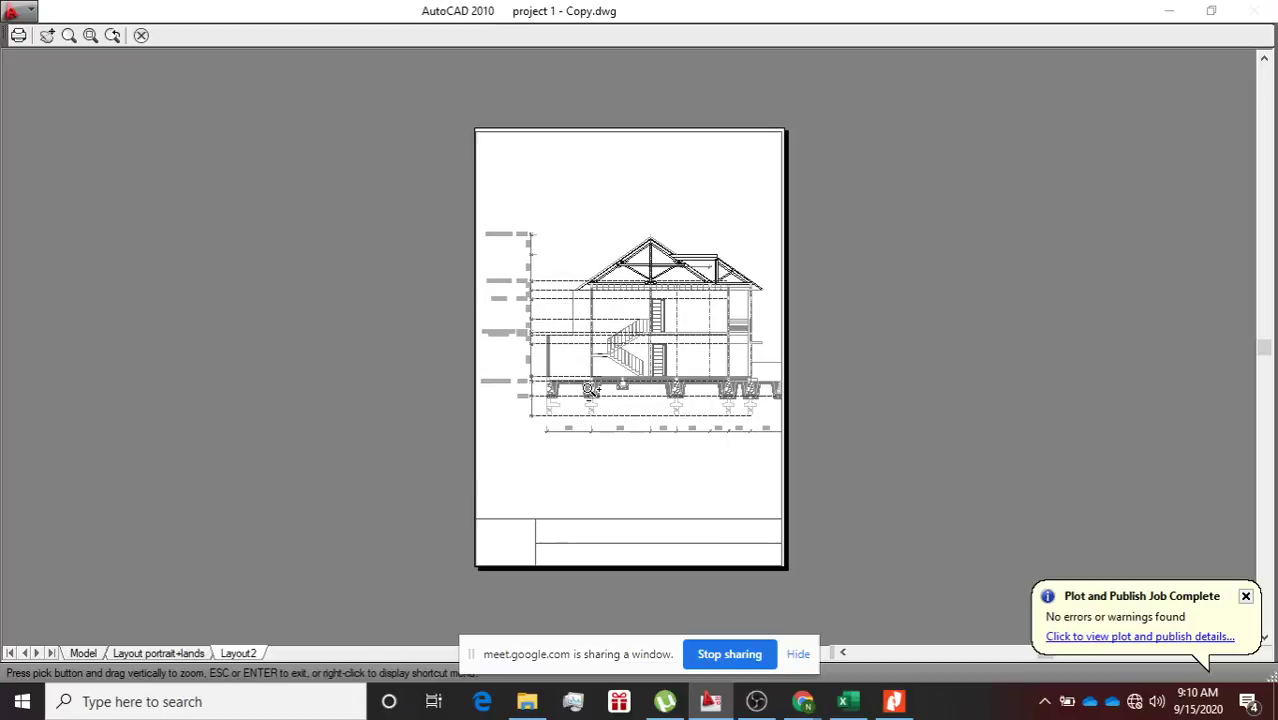
{"action": "left_click", "coordinate": [18, 35]}
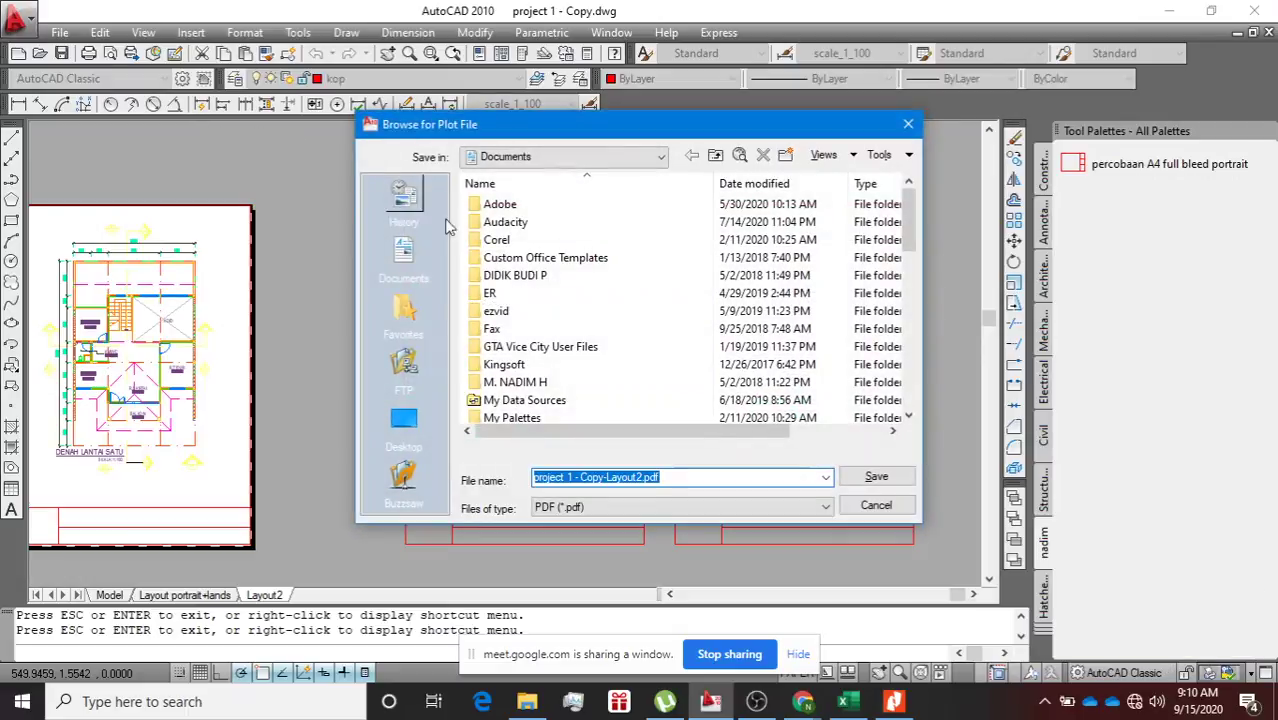
{"action": "type", "text": "potongan"}
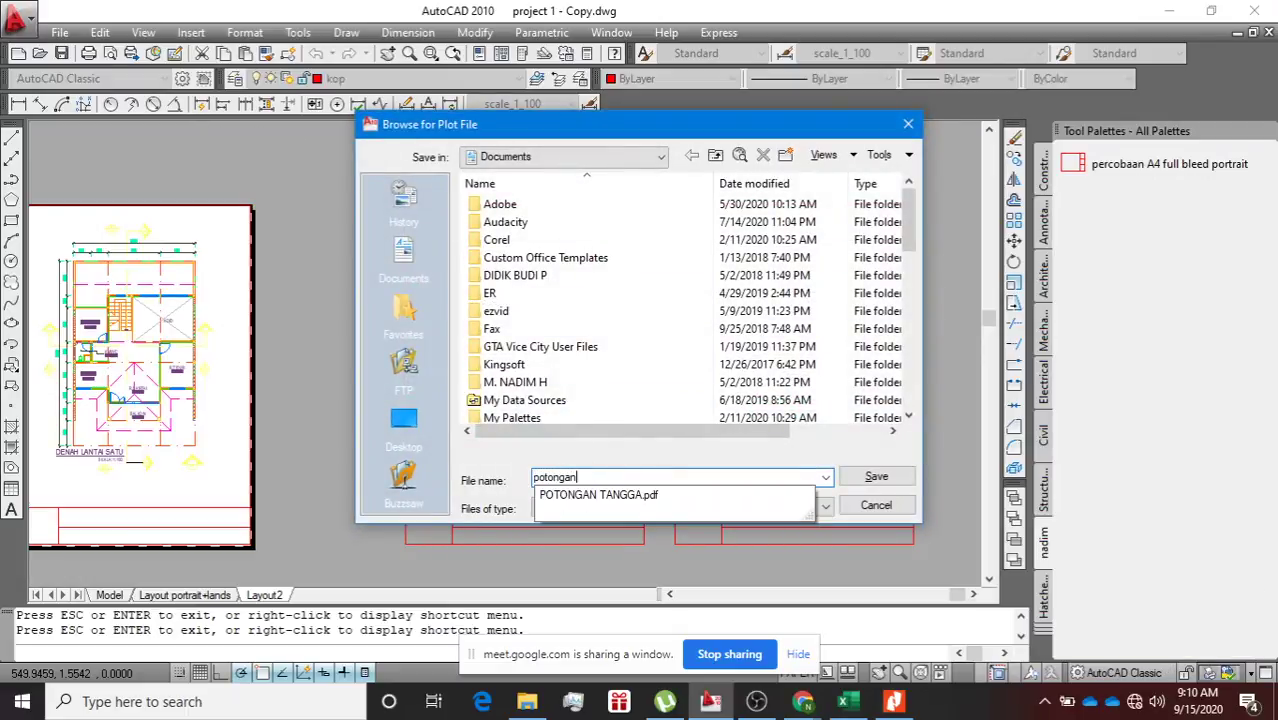
{"action": "left_click", "coordinate": [874, 479]}
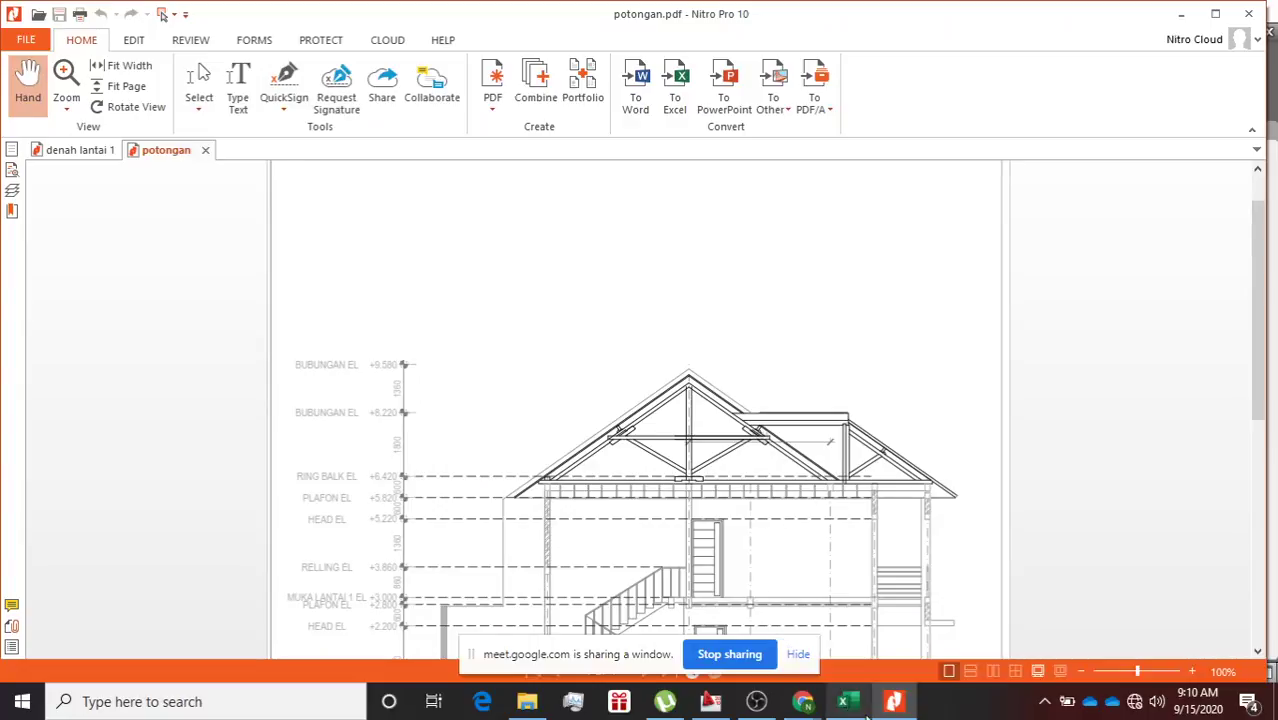
{"action": "mouse_move", "coordinate": [803, 701]}
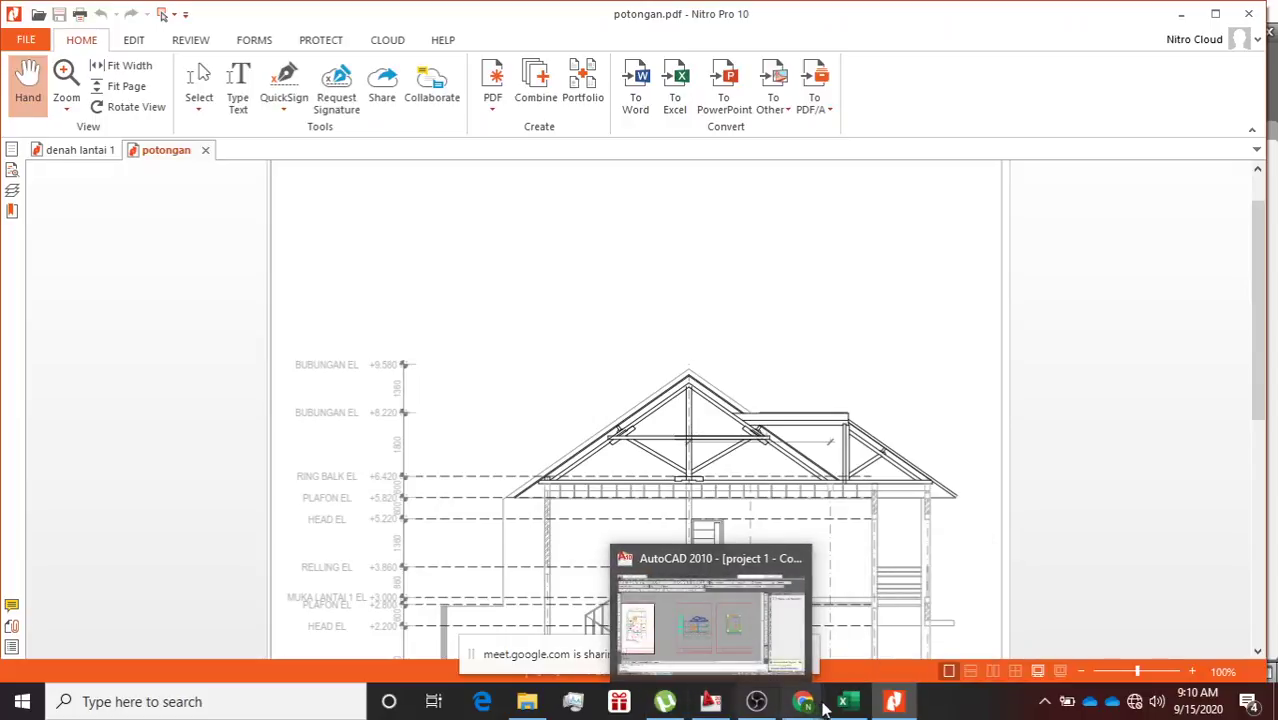
{"action": "left_click", "coordinate": [676, 608]}
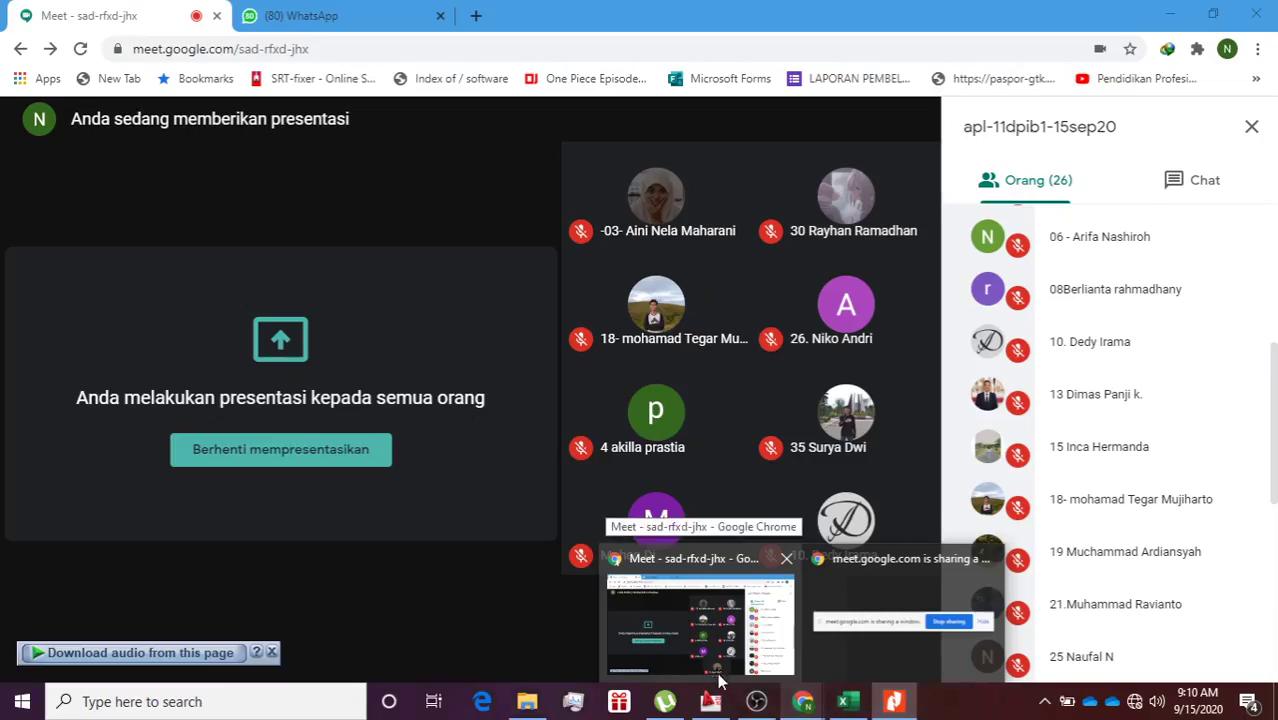
{"action": "mouse_move", "coordinate": [712, 695]}
{"action": "left_click", "coordinate": [705, 620]}
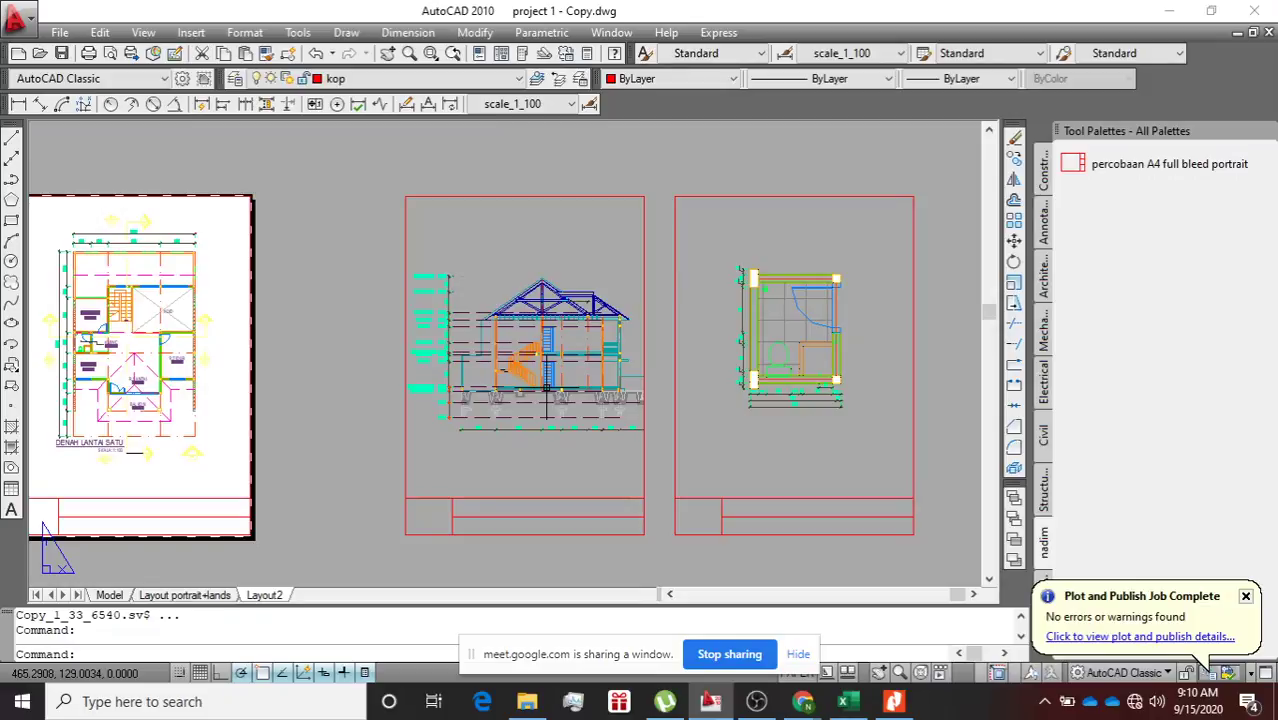
{"action": "left_click", "coordinate": [712, 705]}
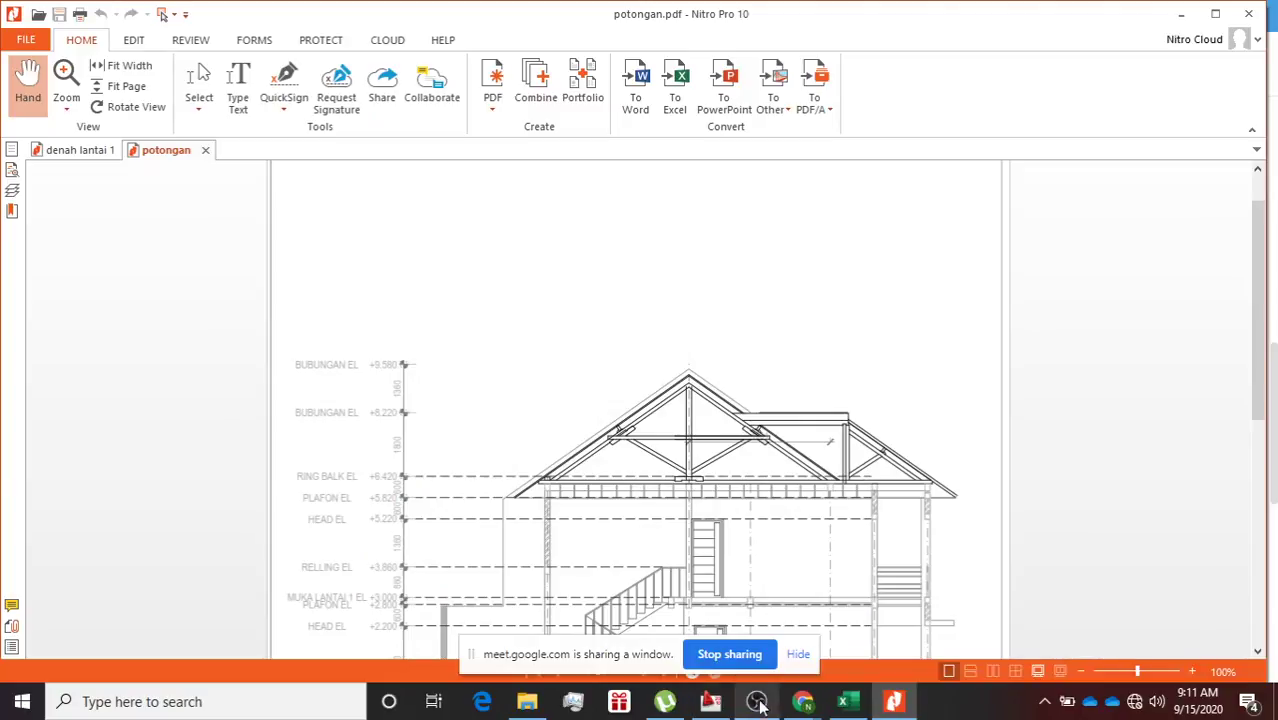
Switch to the Google Meet call, stop the current presentation and present the potongan.pdf window instead.
{"action": "mouse_move", "coordinate": [810, 706]}
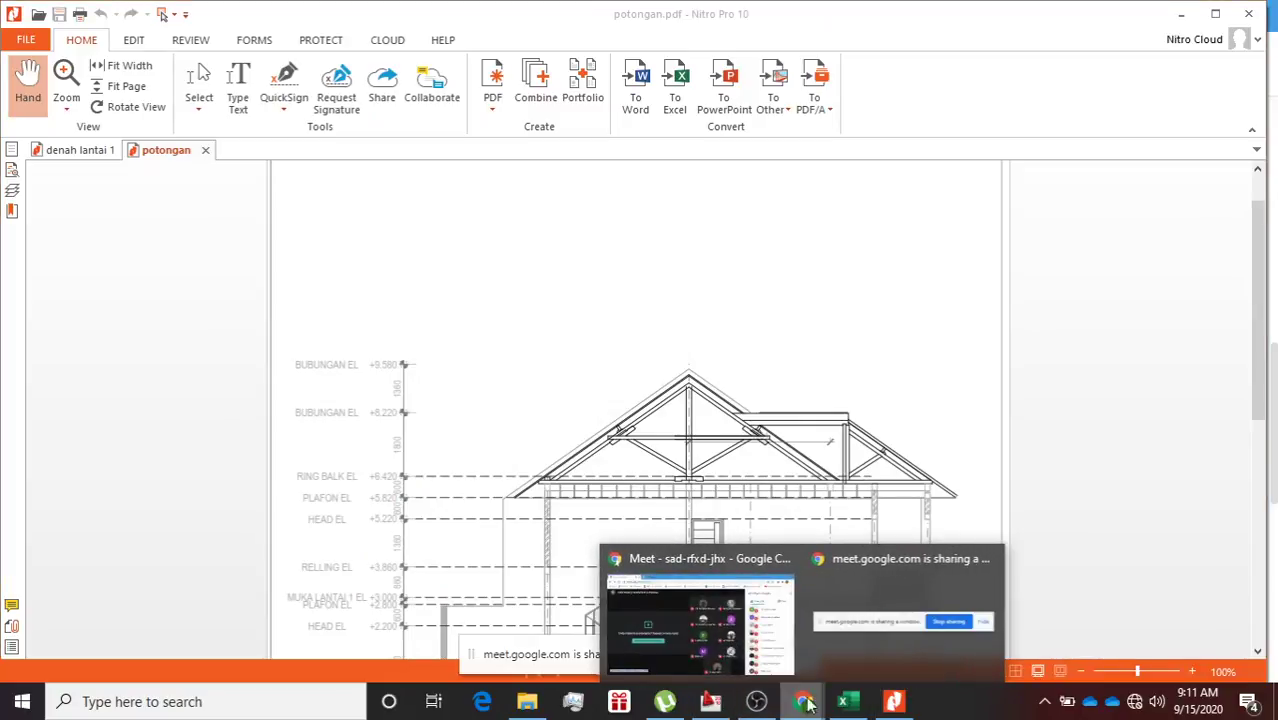
{"action": "mouse_move", "coordinate": [750, 648]}
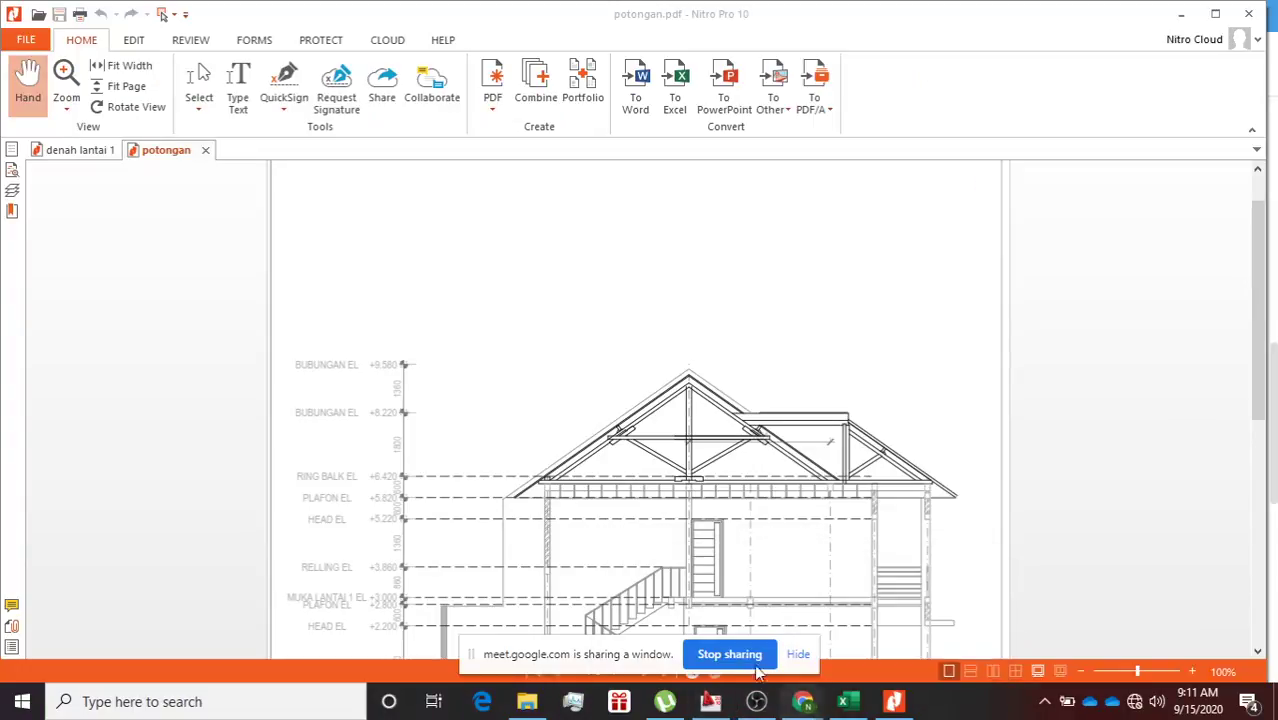
{"action": "left_click", "coordinate": [685, 620]}
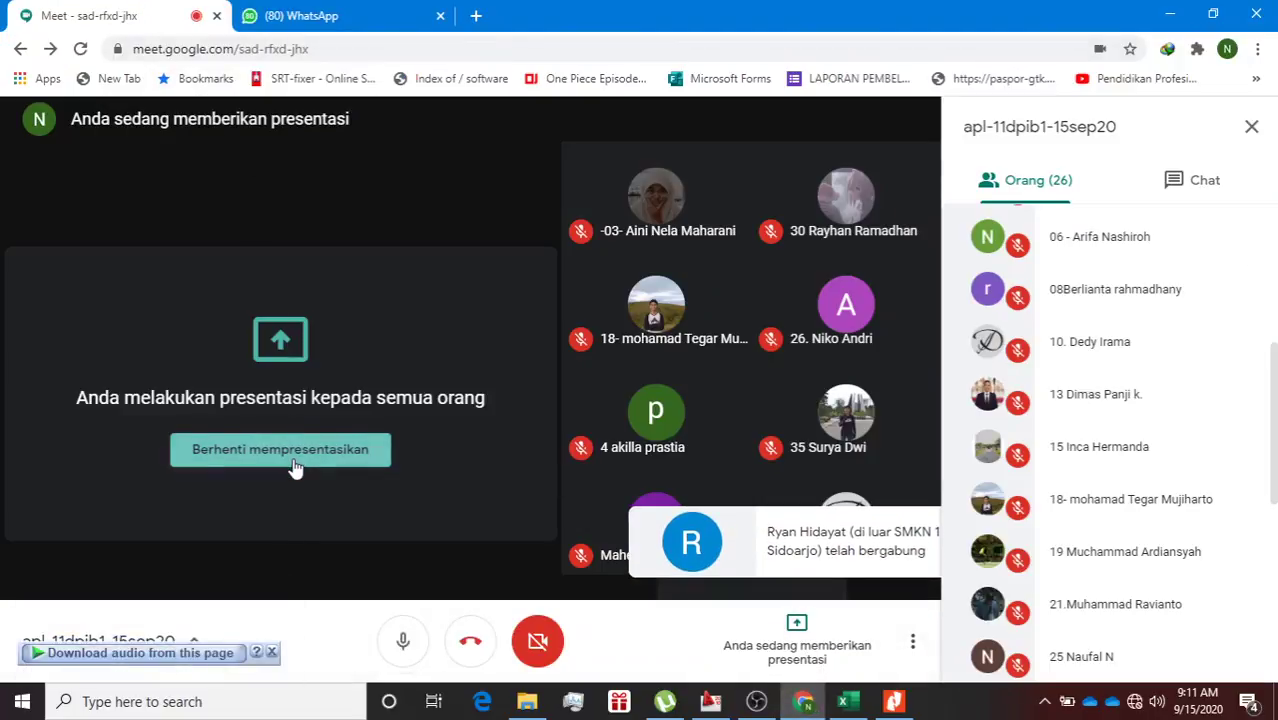
{"action": "left_click", "coordinate": [293, 462]}
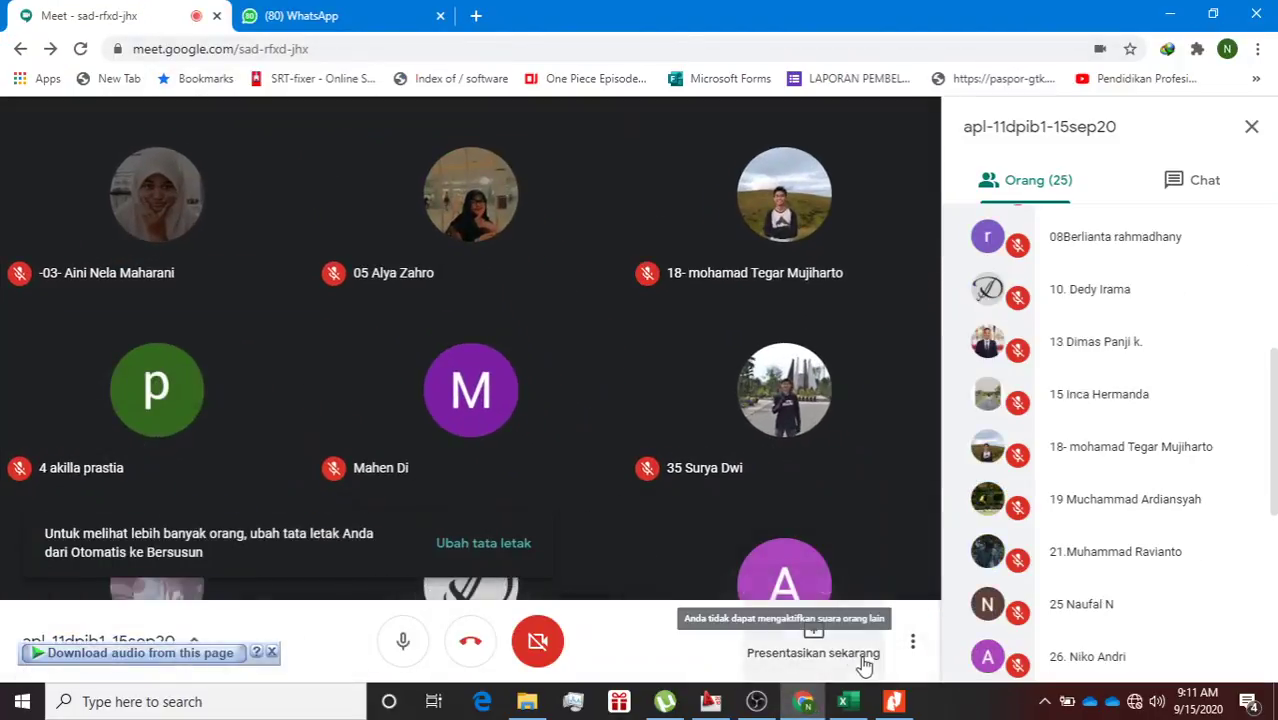
{"action": "left_click", "coordinate": [812, 635]}
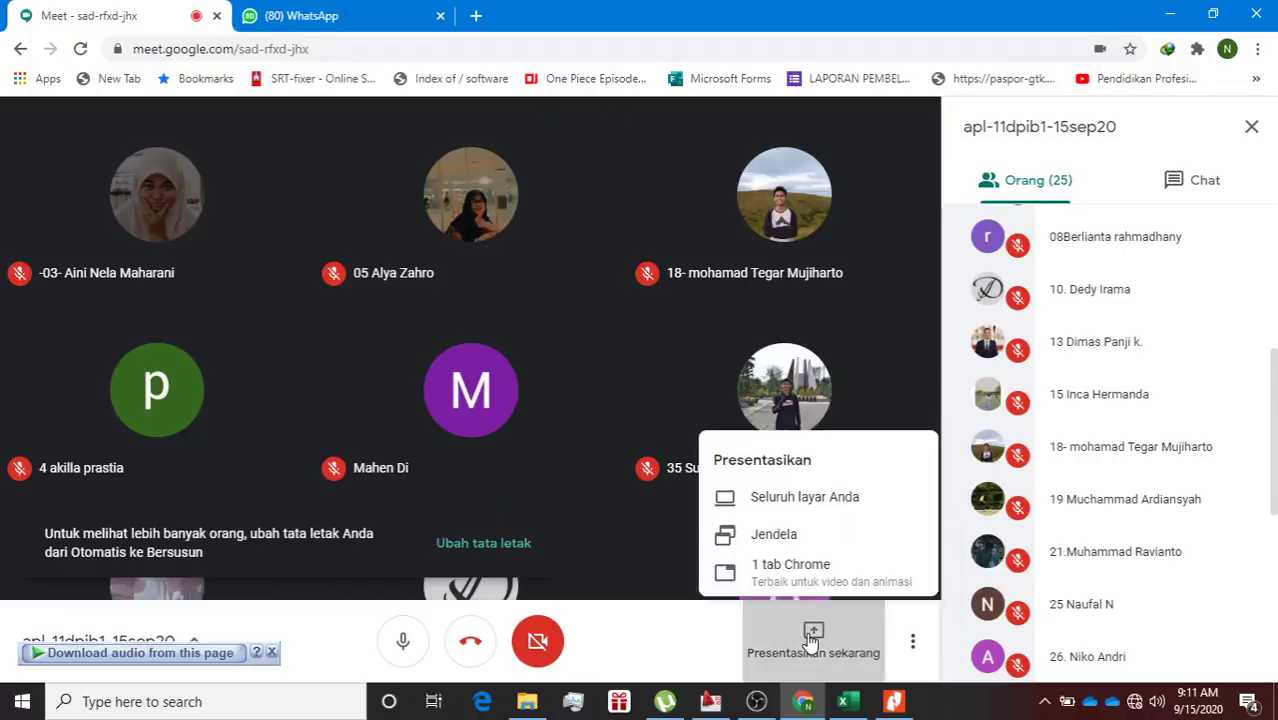
{"action": "left_click", "coordinate": [812, 524]}
{"action": "left_click", "coordinate": [625, 218]}
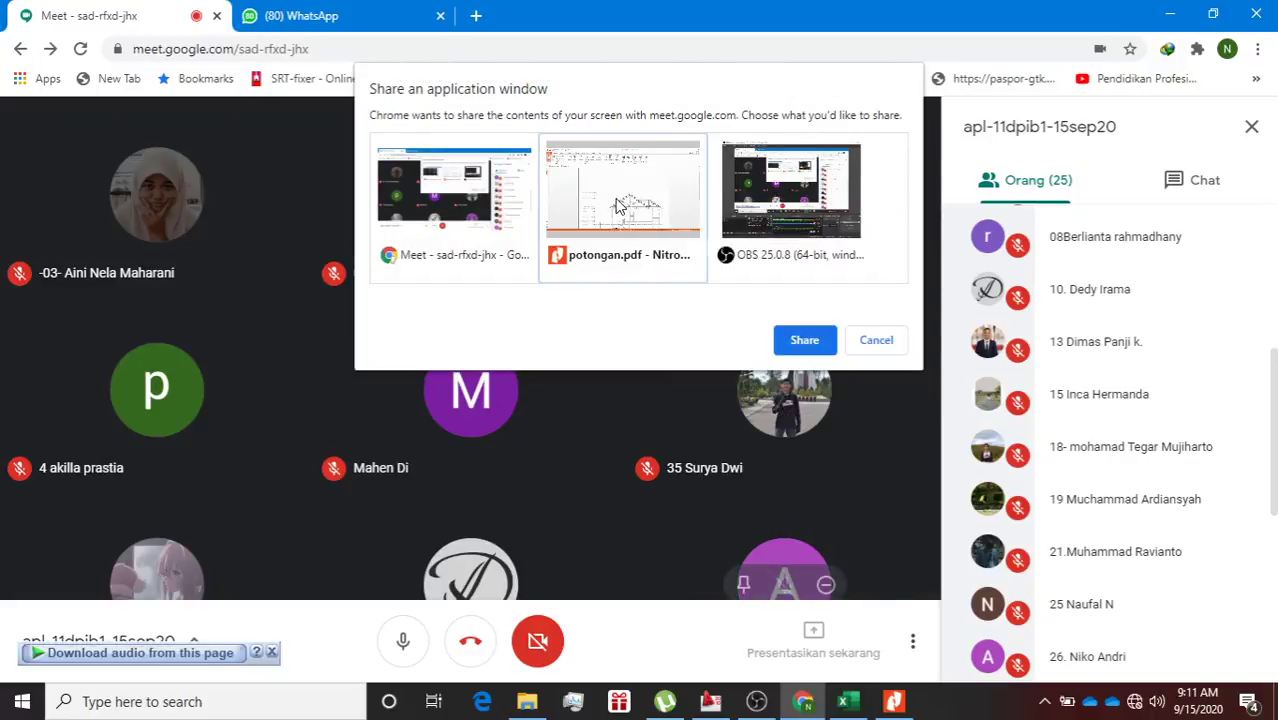
{"action": "left_click", "coordinate": [804, 340]}
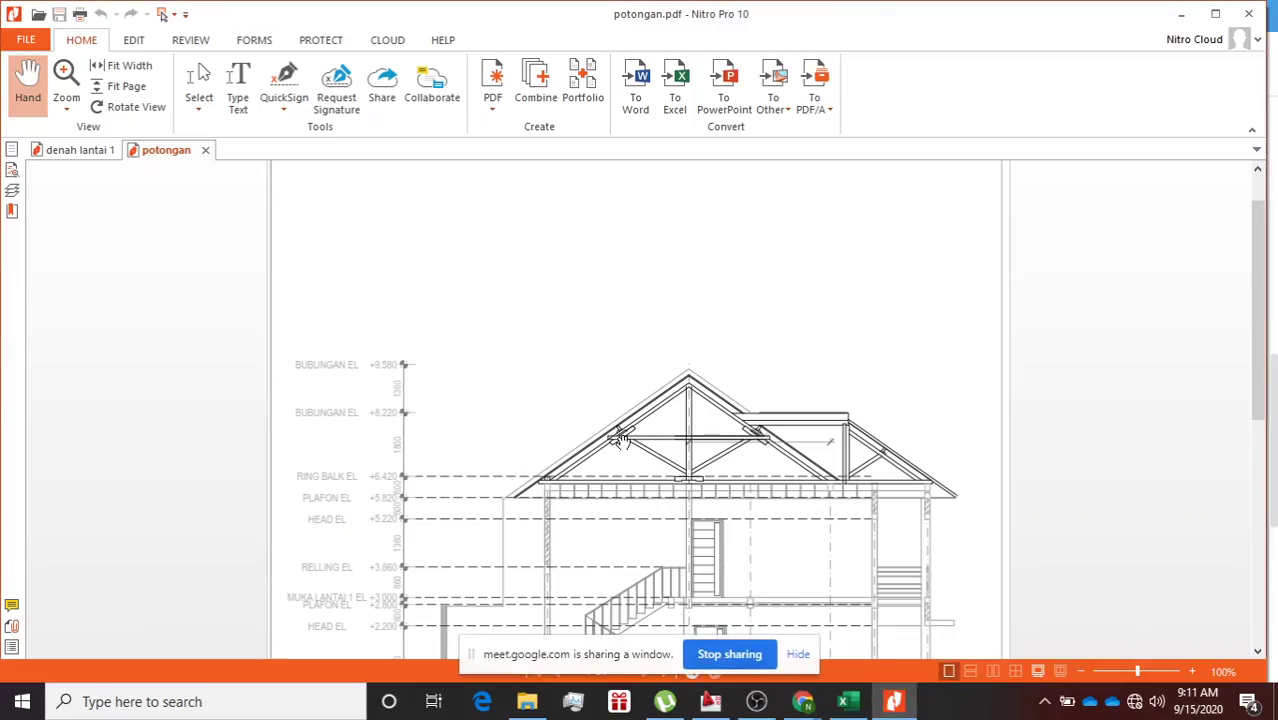
Check the plotted section PDF from the roof and elevation labels down to the title block.
{"action": "scroll", "coordinate": [593, 402], "scroll_direction": "down", "scroll_amount": 5}
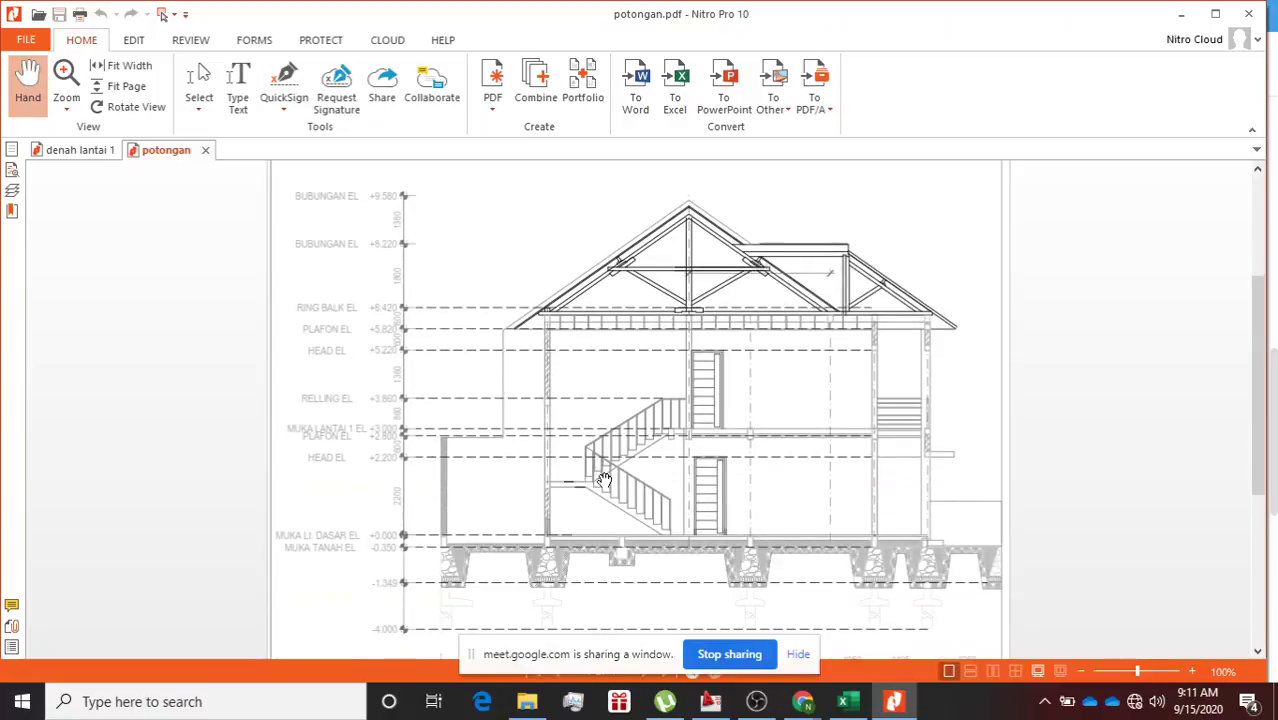
{"action": "scroll", "coordinate": [603, 475], "scroll_direction": "down", "scroll_amount": 1}
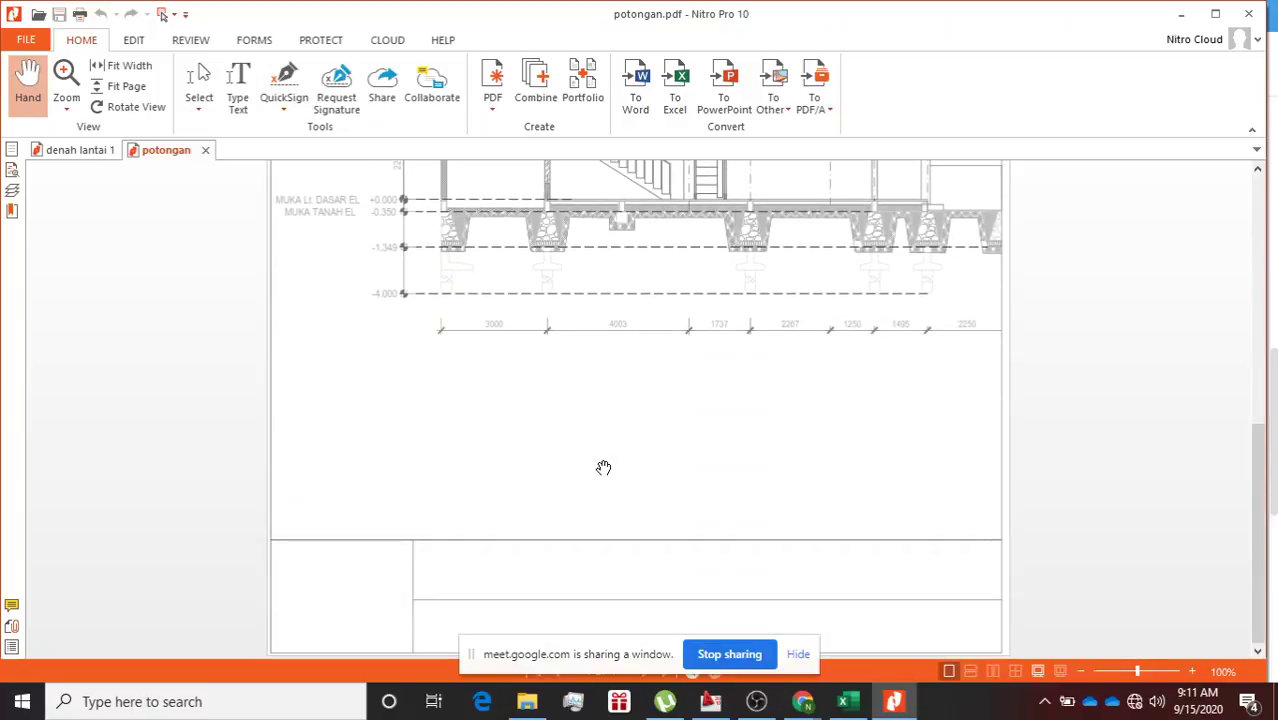
{"action": "scroll", "coordinate": [603, 467], "scroll_direction": "up", "scroll_amount": 5}
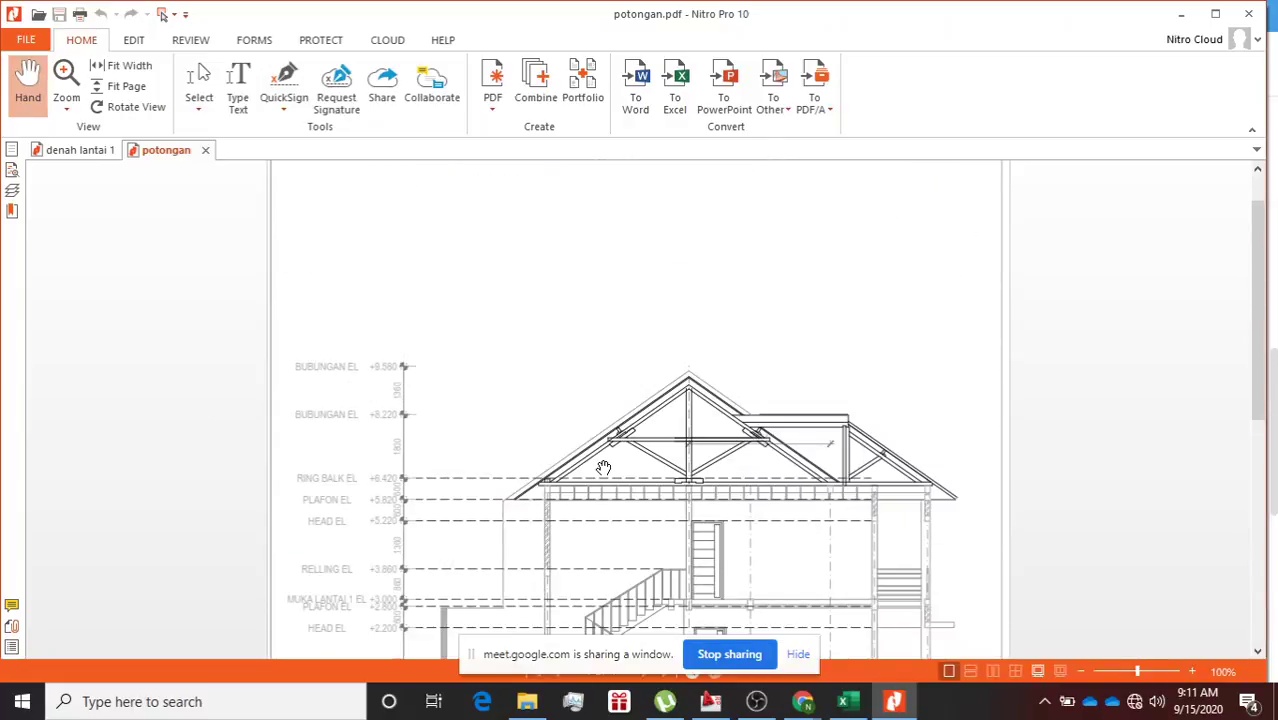
{"action": "scroll", "coordinate": [590, 459], "scroll_direction": "up", "scroll_amount": 1}
{"action": "scroll", "coordinate": [577, 451], "scroll_direction": "down", "scroll_amount": 3}
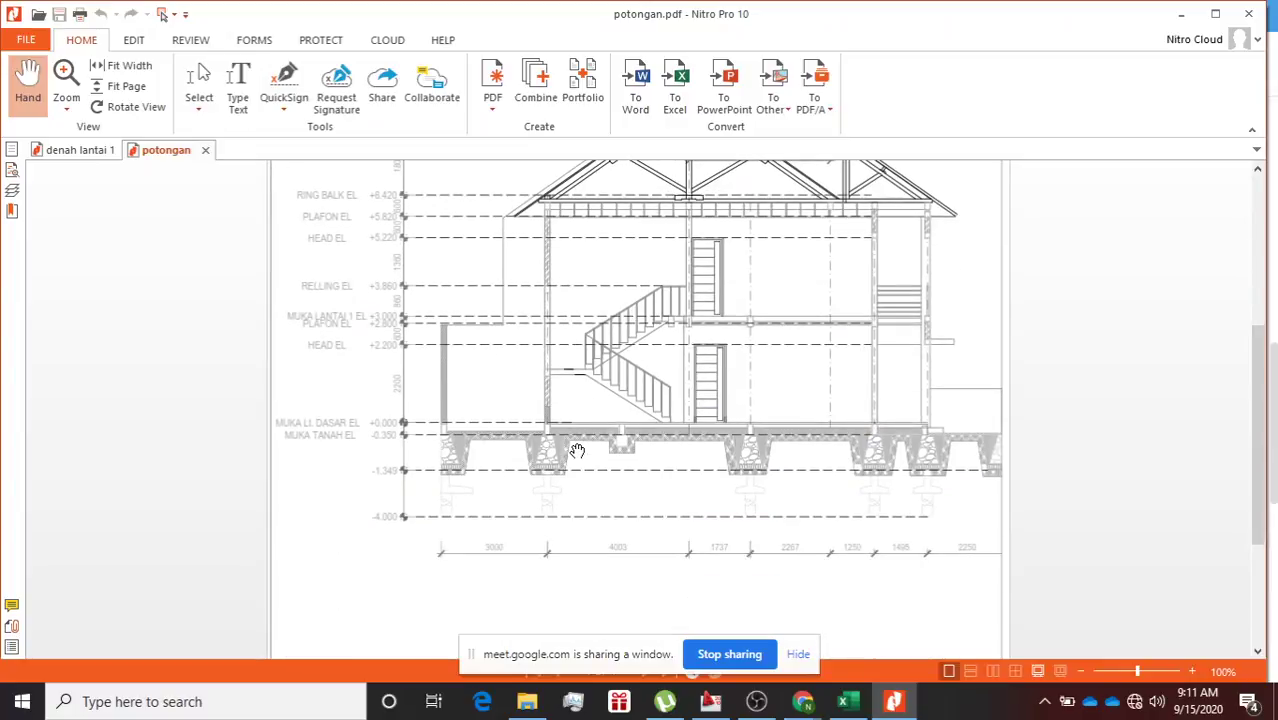
Print potongan.pdf on the EPSON L360 Series (Copy 1) with page scaling None, and minimize the printer status window.
{"action": "key", "text": "ctrl+p"}
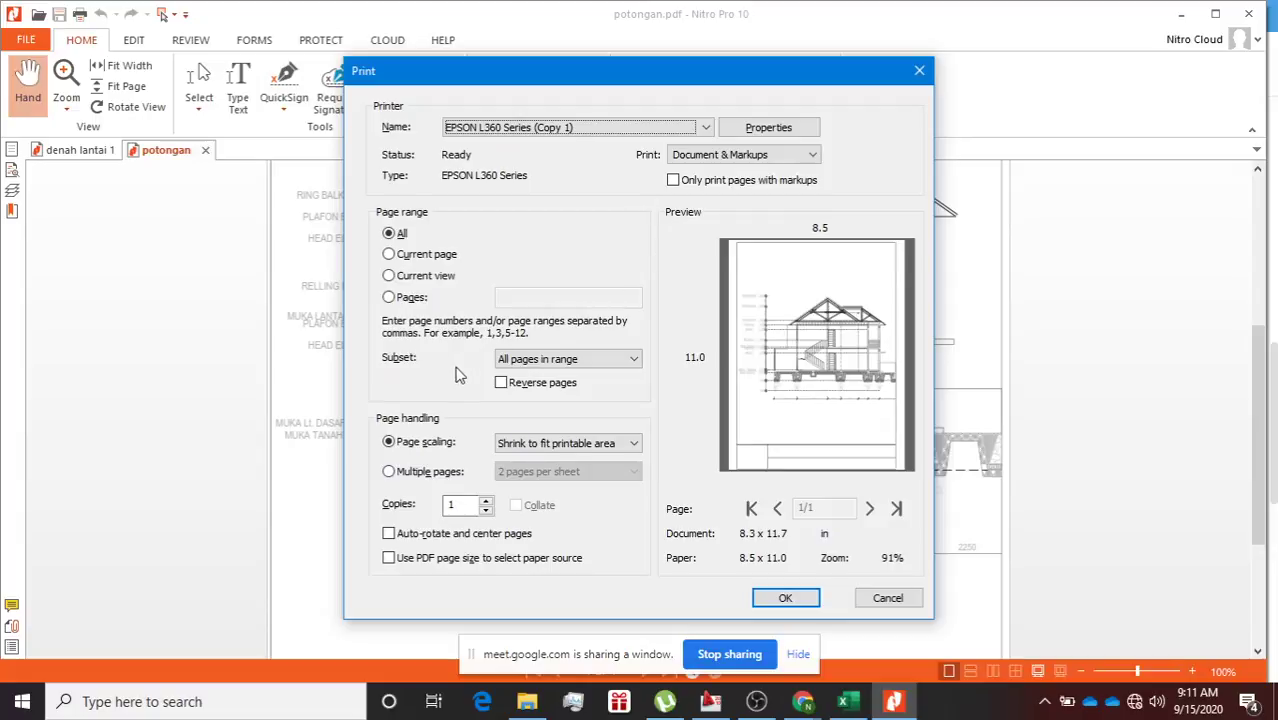
{"action": "left_click", "coordinate": [545, 452]}
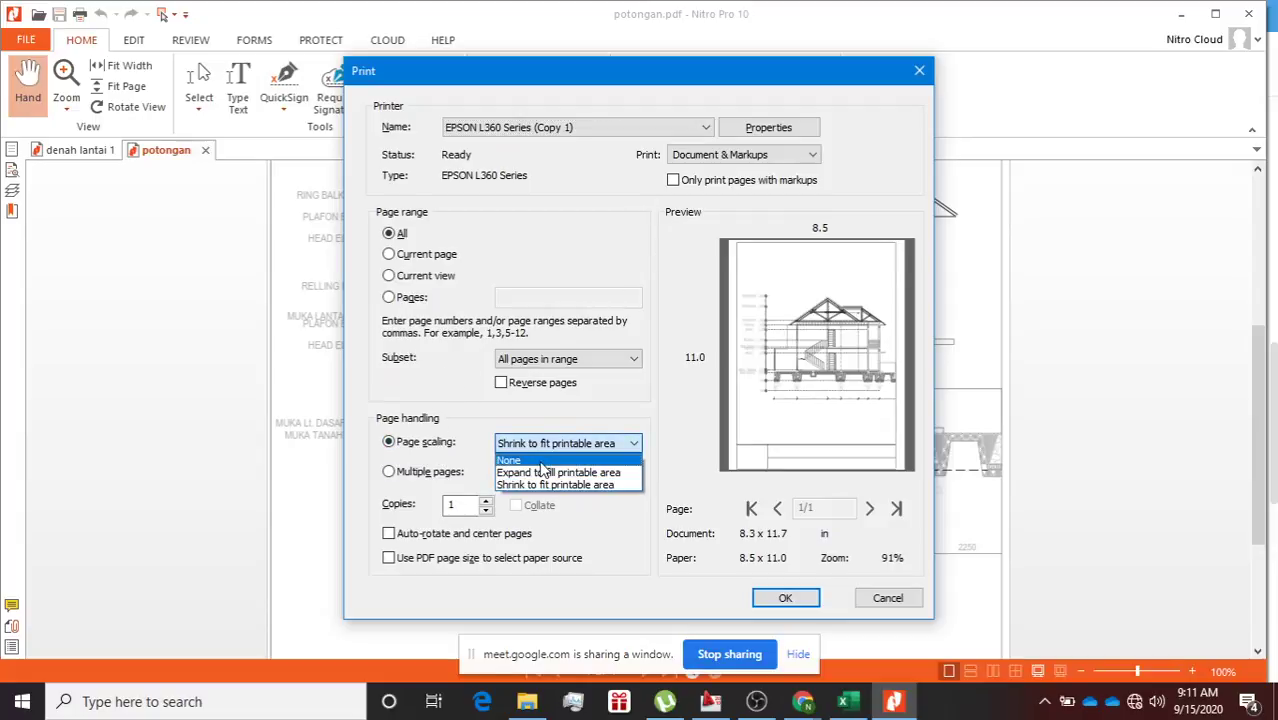
{"action": "left_click", "coordinate": [539, 458]}
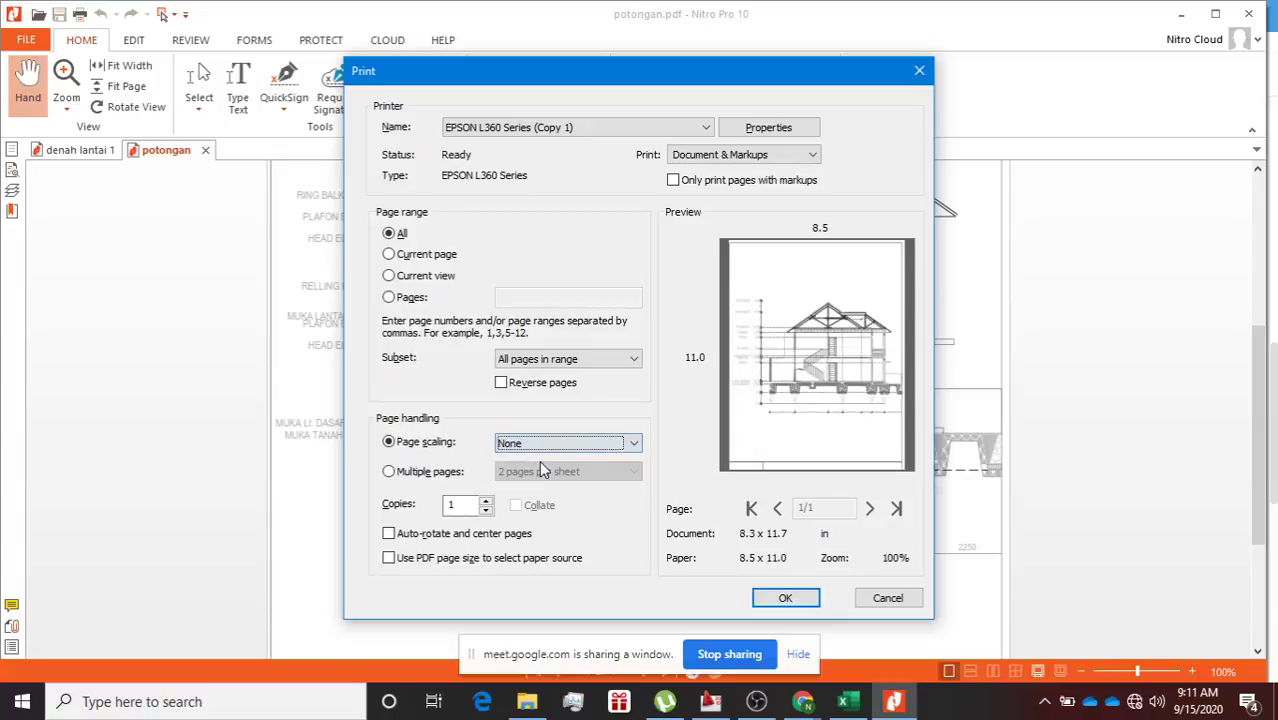
{"action": "left_click", "coordinate": [786, 598]}
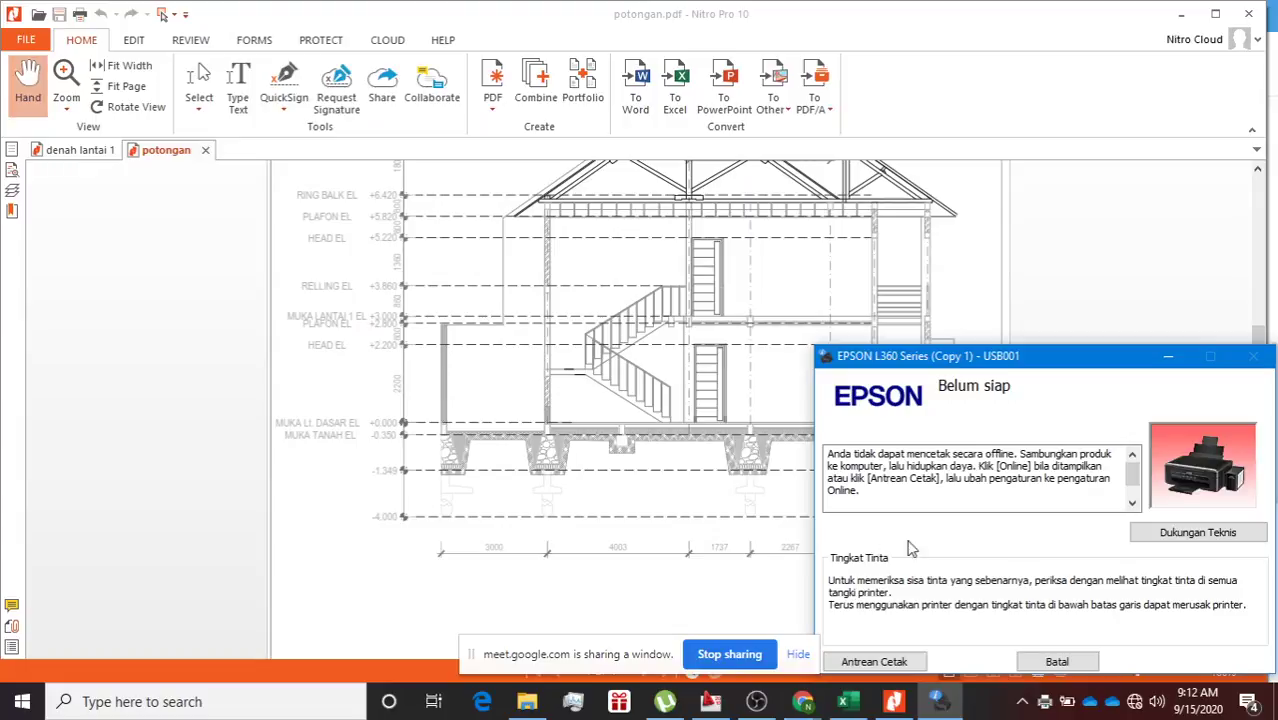
{"action": "left_click", "coordinate": [1172, 356]}
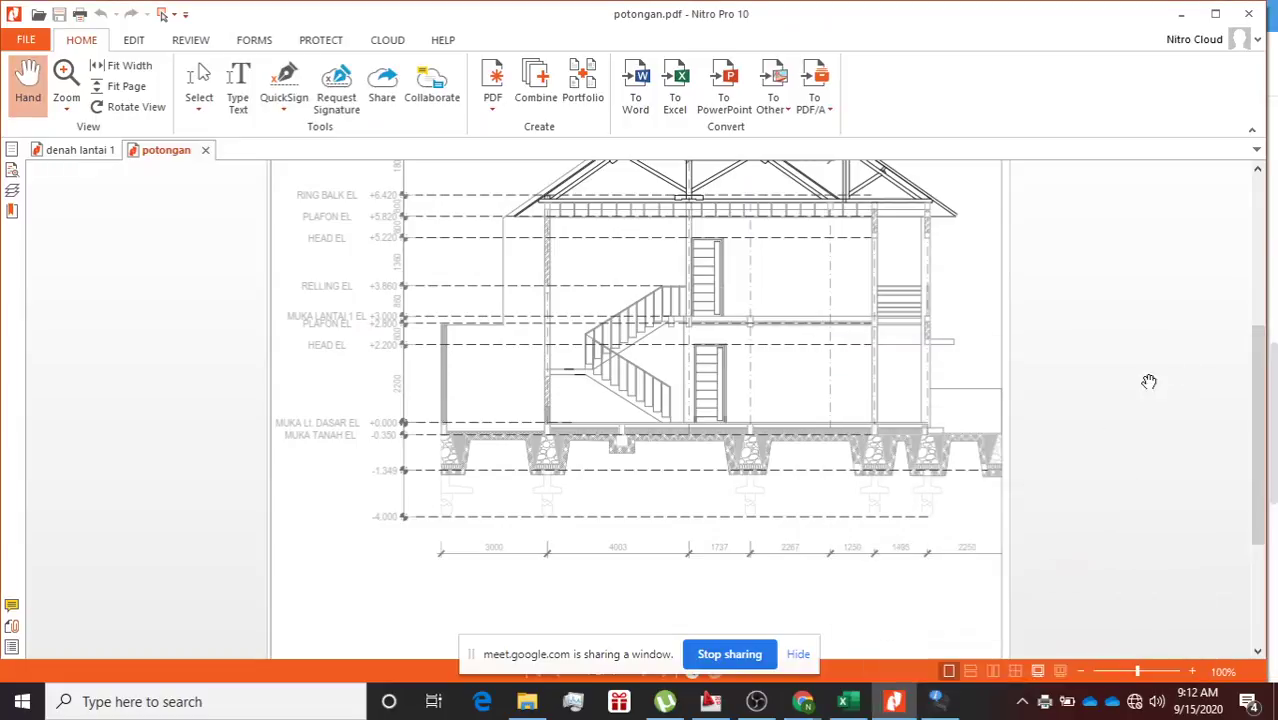
Return to the Google Meet call and stop presenting the PDF window.
{"action": "mouse_move", "coordinate": [789, 687]}
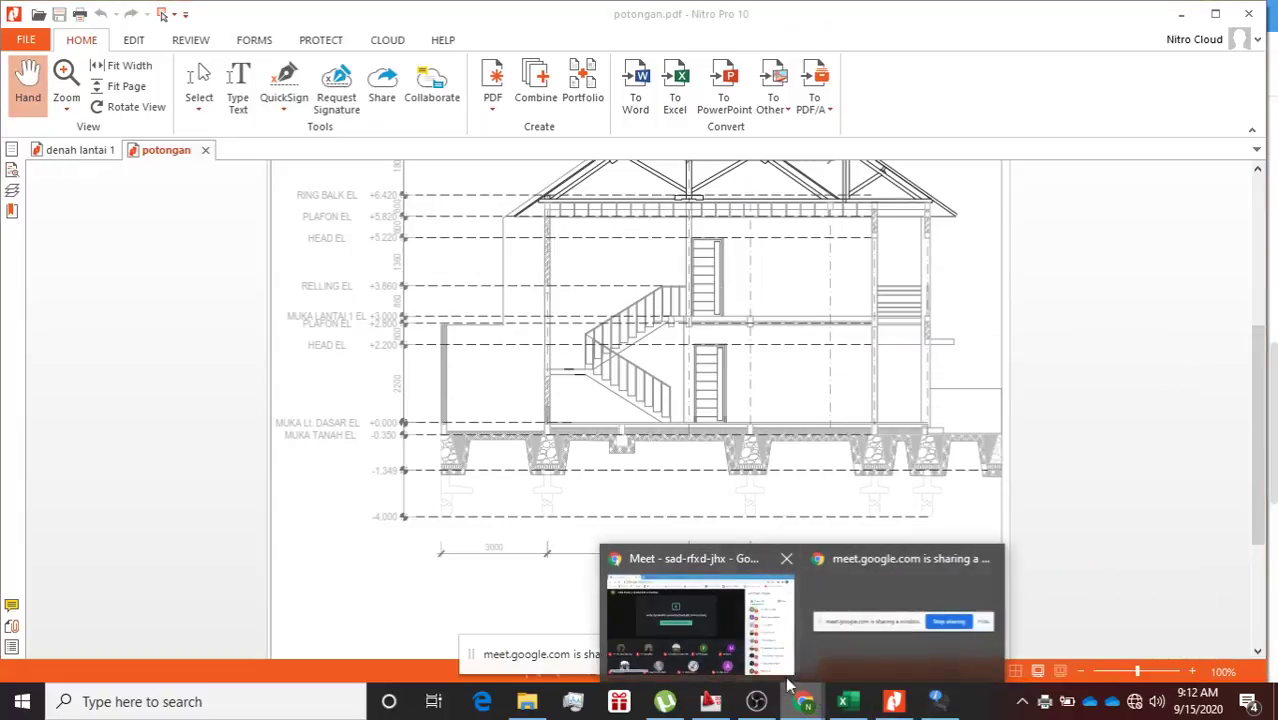
{"action": "left_click", "coordinate": [722, 634]}
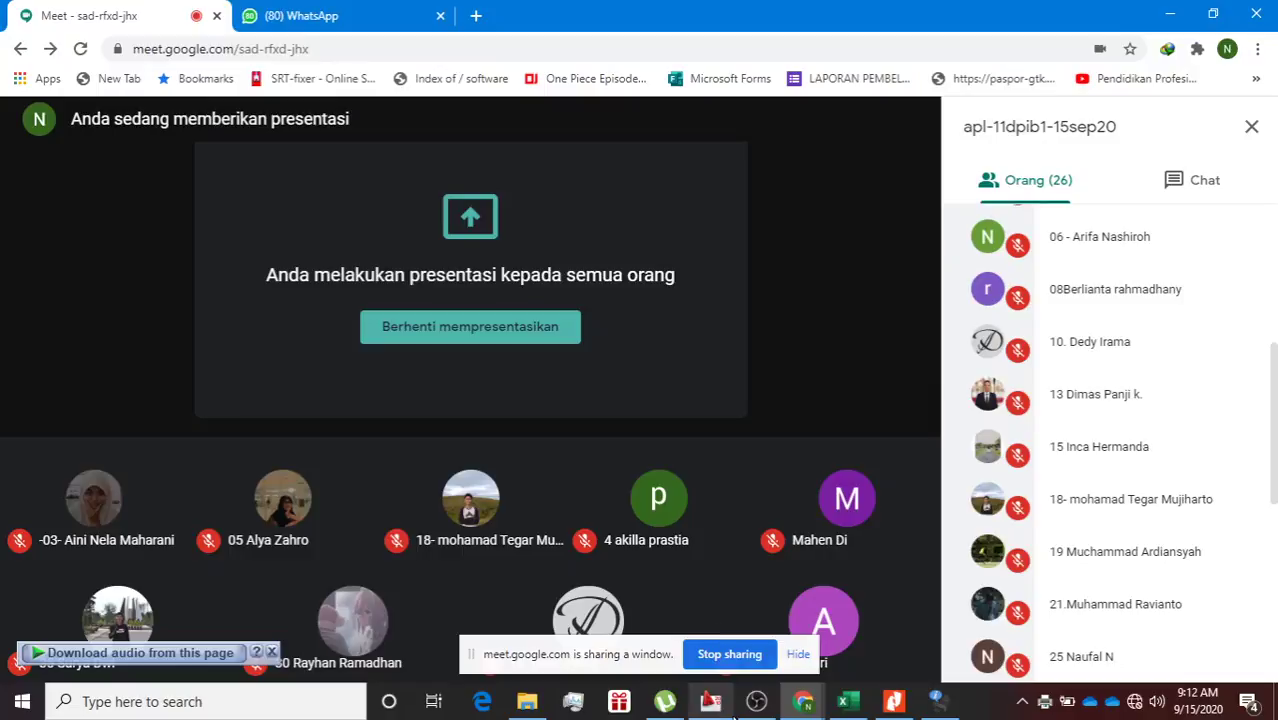
{"action": "mouse_move", "coordinate": [731, 716]}
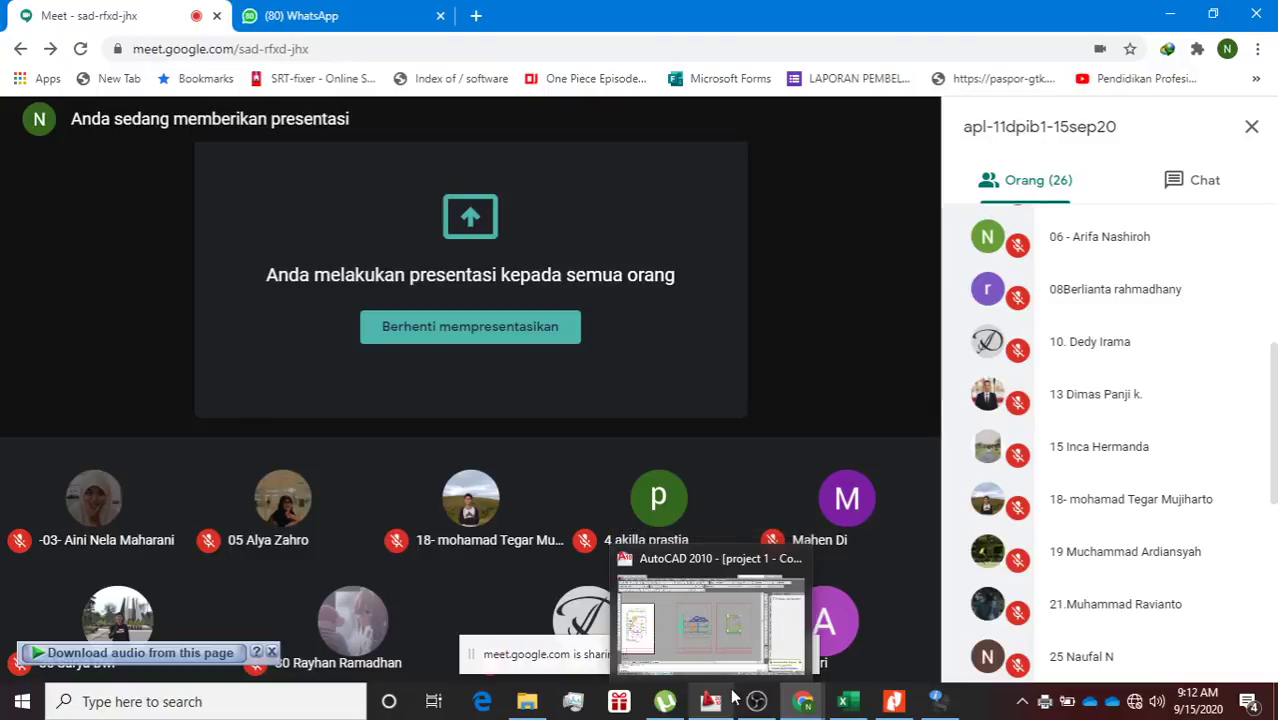
{"action": "left_click", "coordinate": [726, 697]}
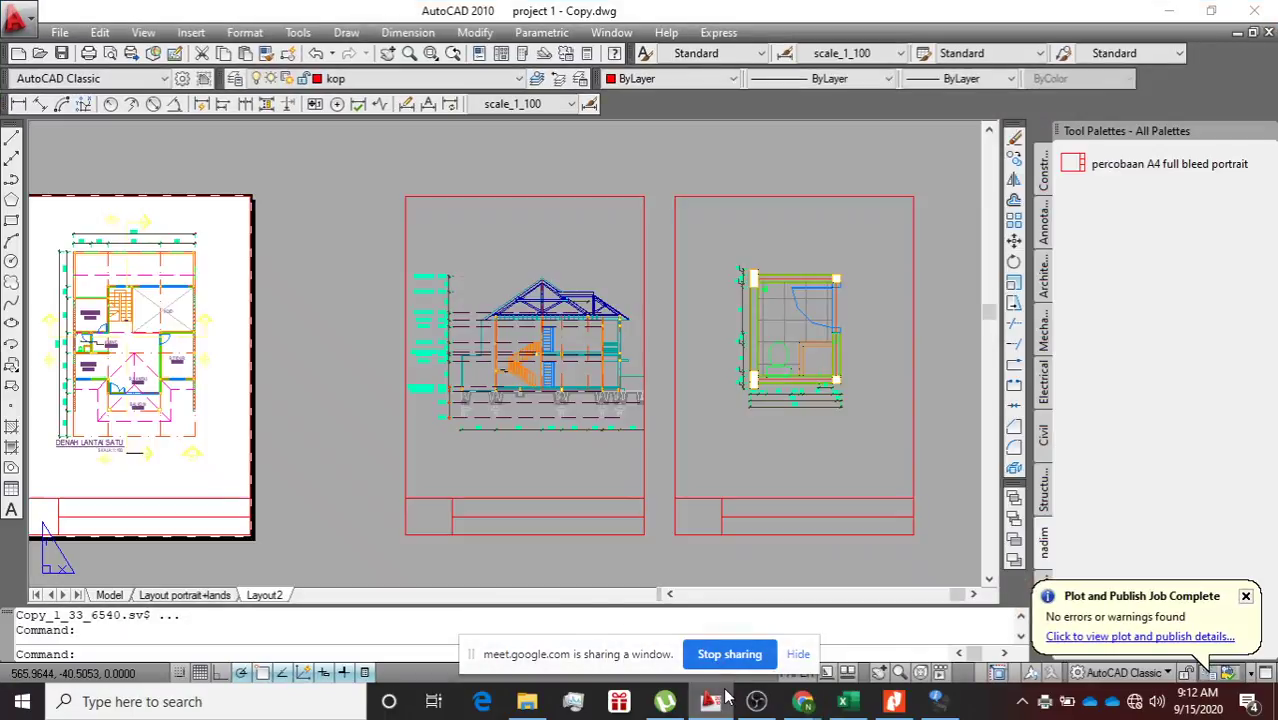
{"action": "mouse_move", "coordinate": [803, 701]}
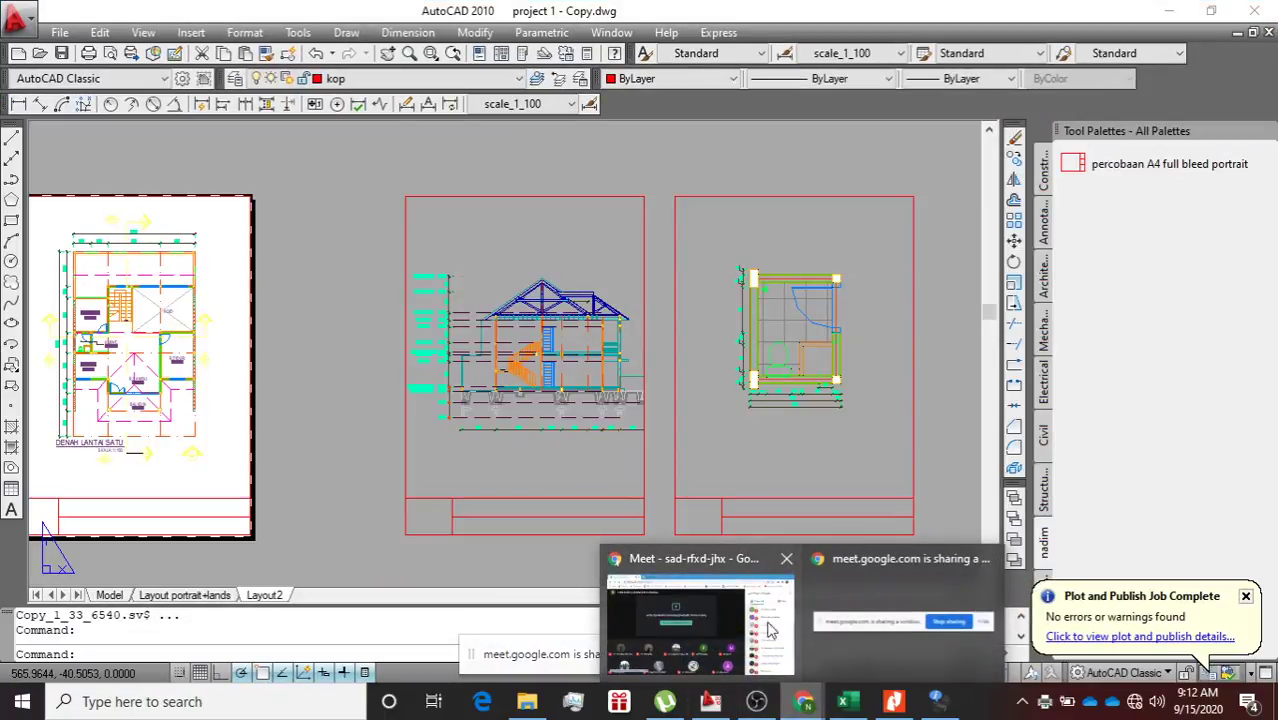
{"action": "left_click", "coordinate": [718, 620]}
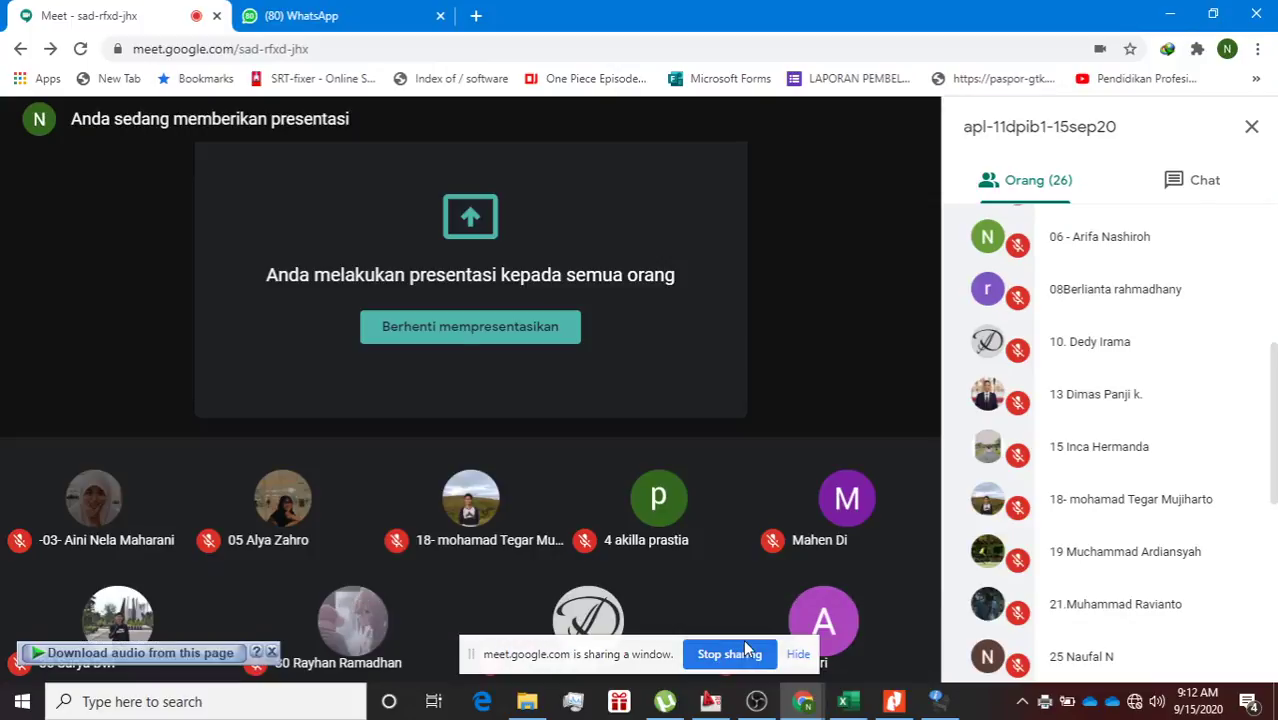
{"action": "left_click", "coordinate": [516, 330]}
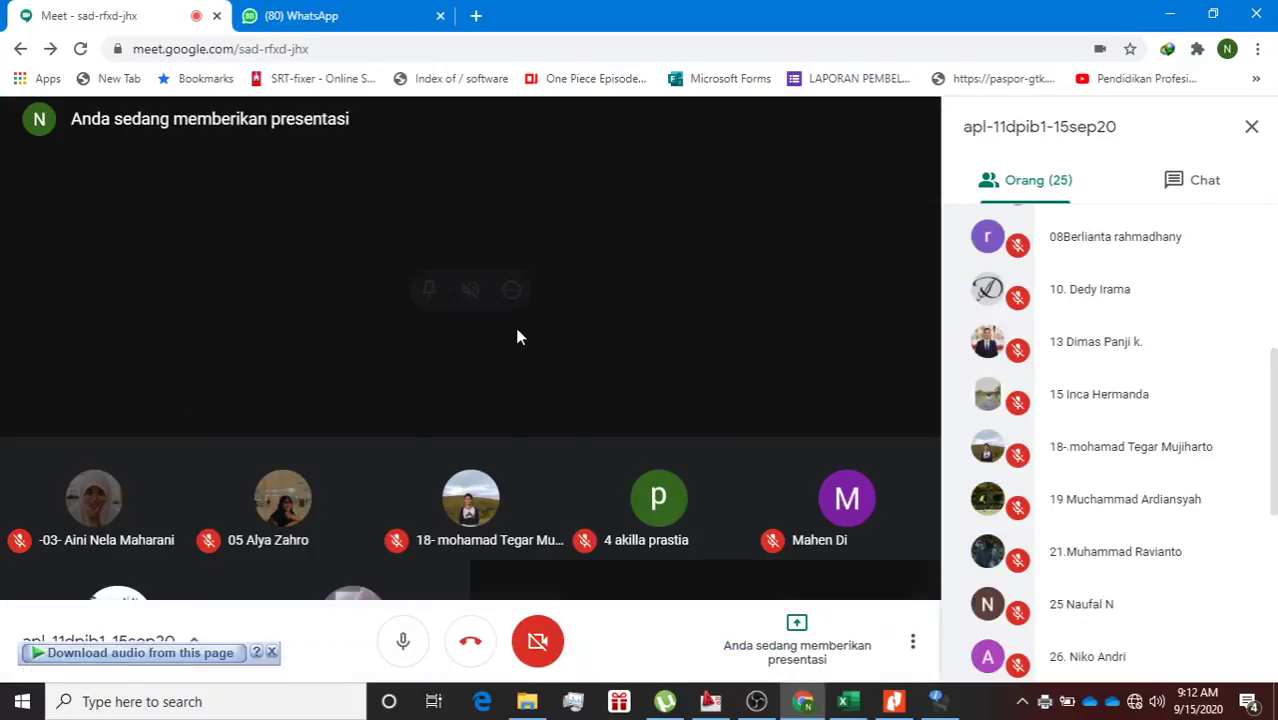